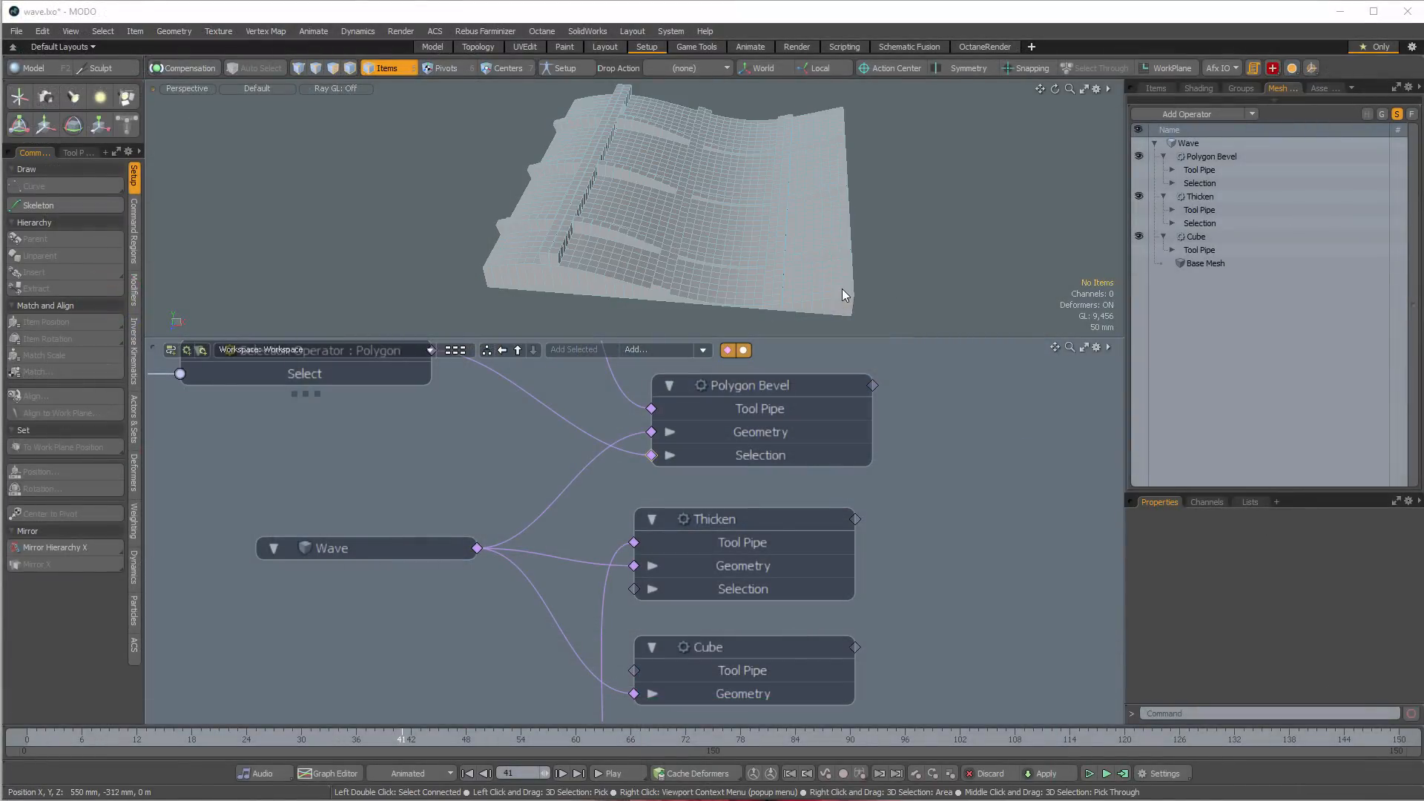
Inspect the Wave mesh and the properties of its Cube, Thicken and Polygon Bevel operations
click(843, 290)
click(1188, 144)
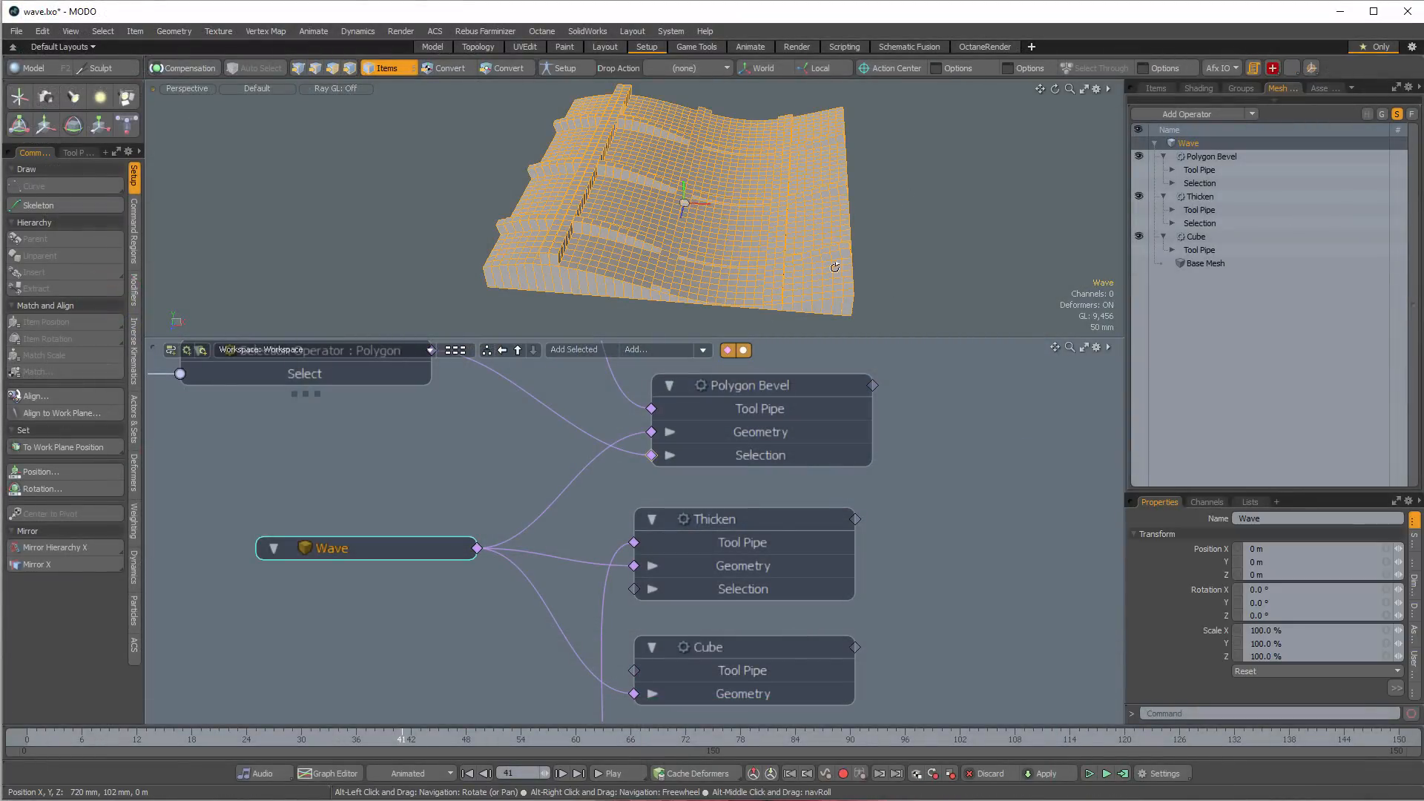
alt+drag(876, 210, 943, 211)
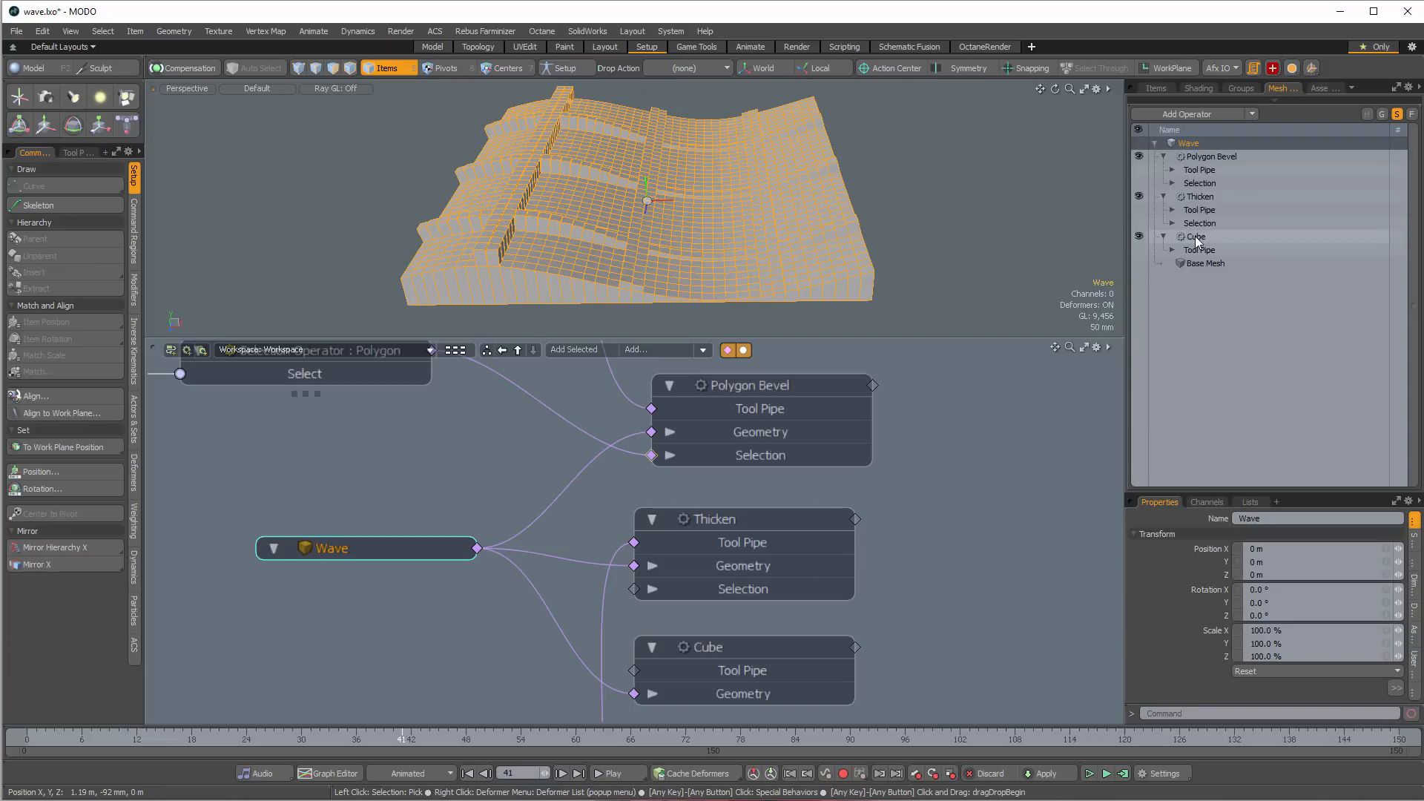
click(1197, 236)
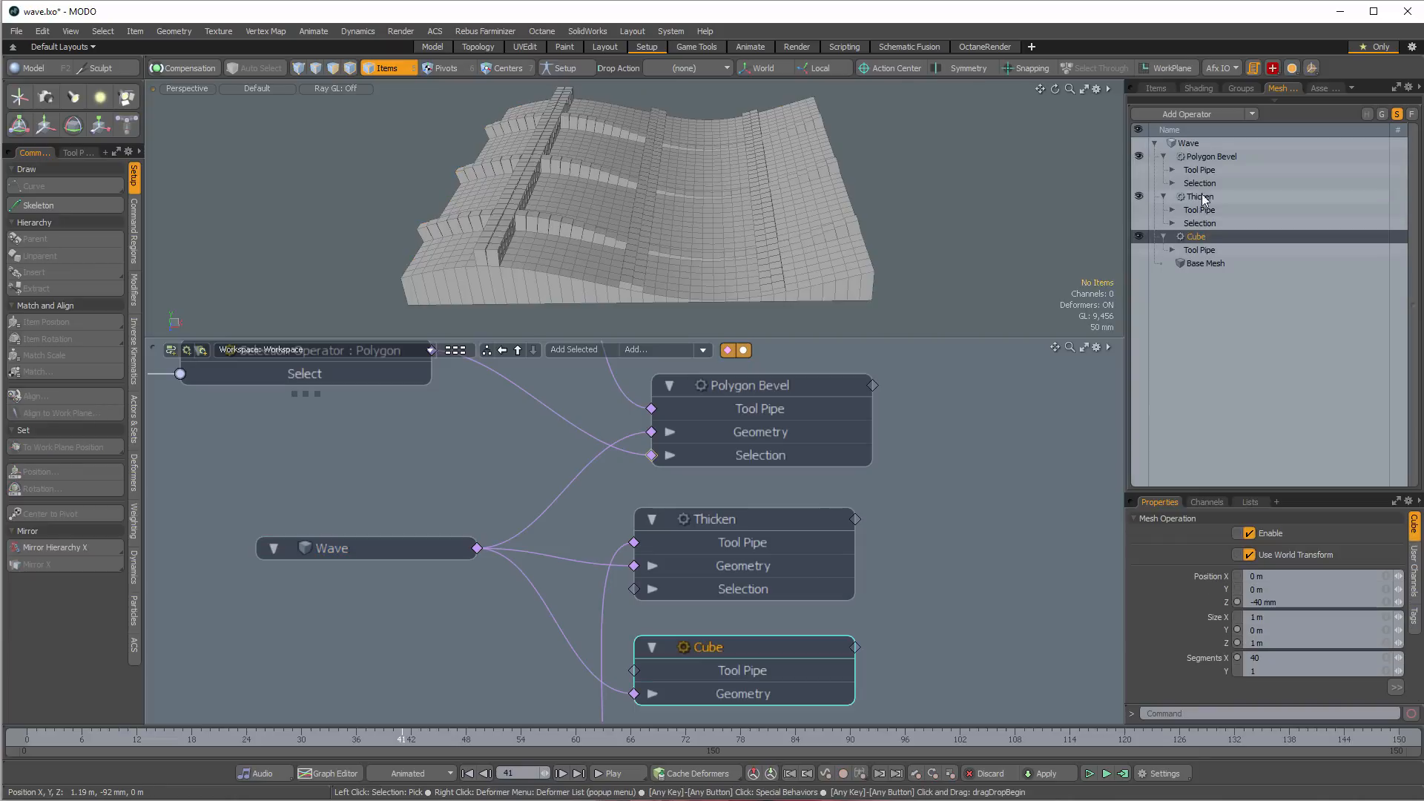
click(1200, 198)
click(1220, 157)
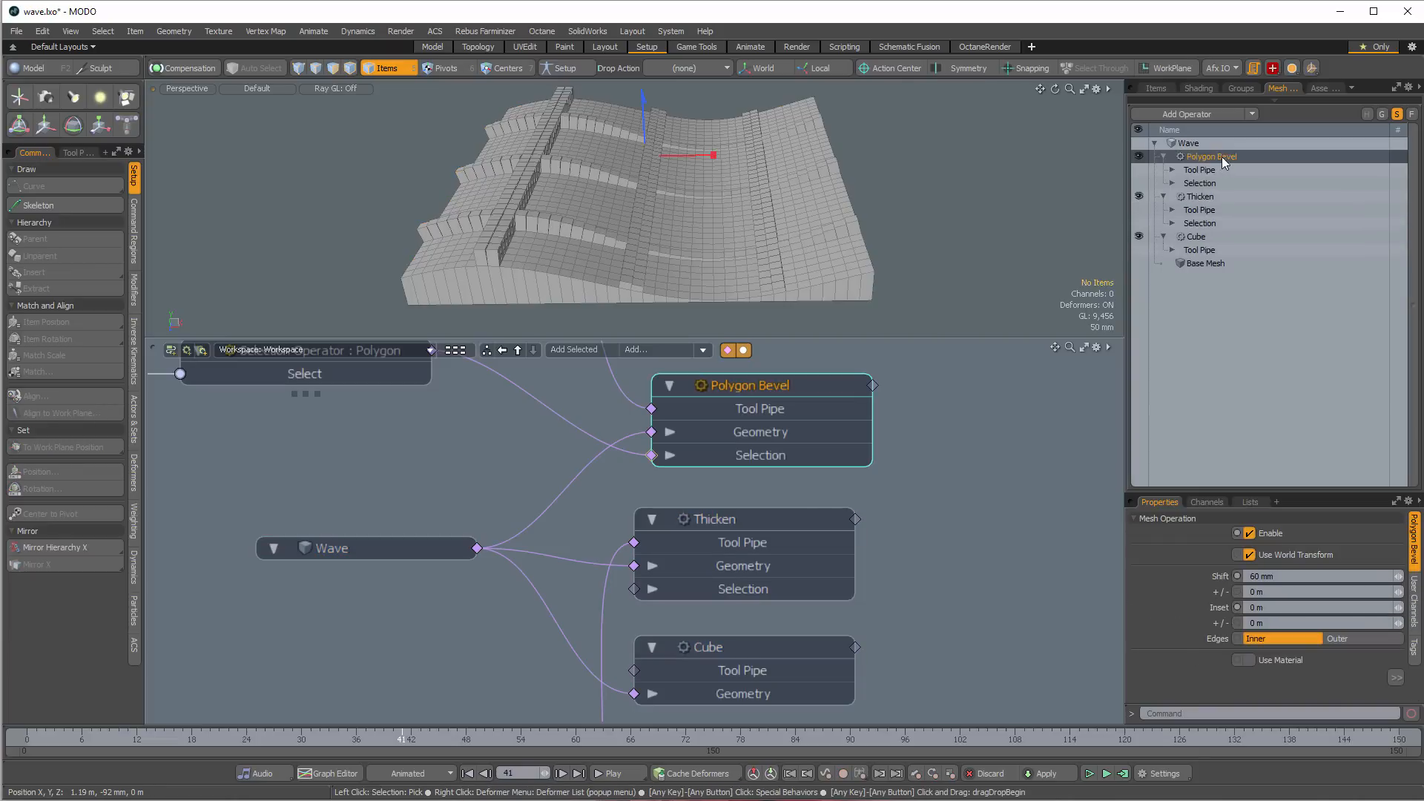
Scrub the animation to frame 53 to preview the moving wave, and deselect the Polygon Bevel operation
ctrl+alt+drag(955, 521, 890, 553)
click(644, 49)
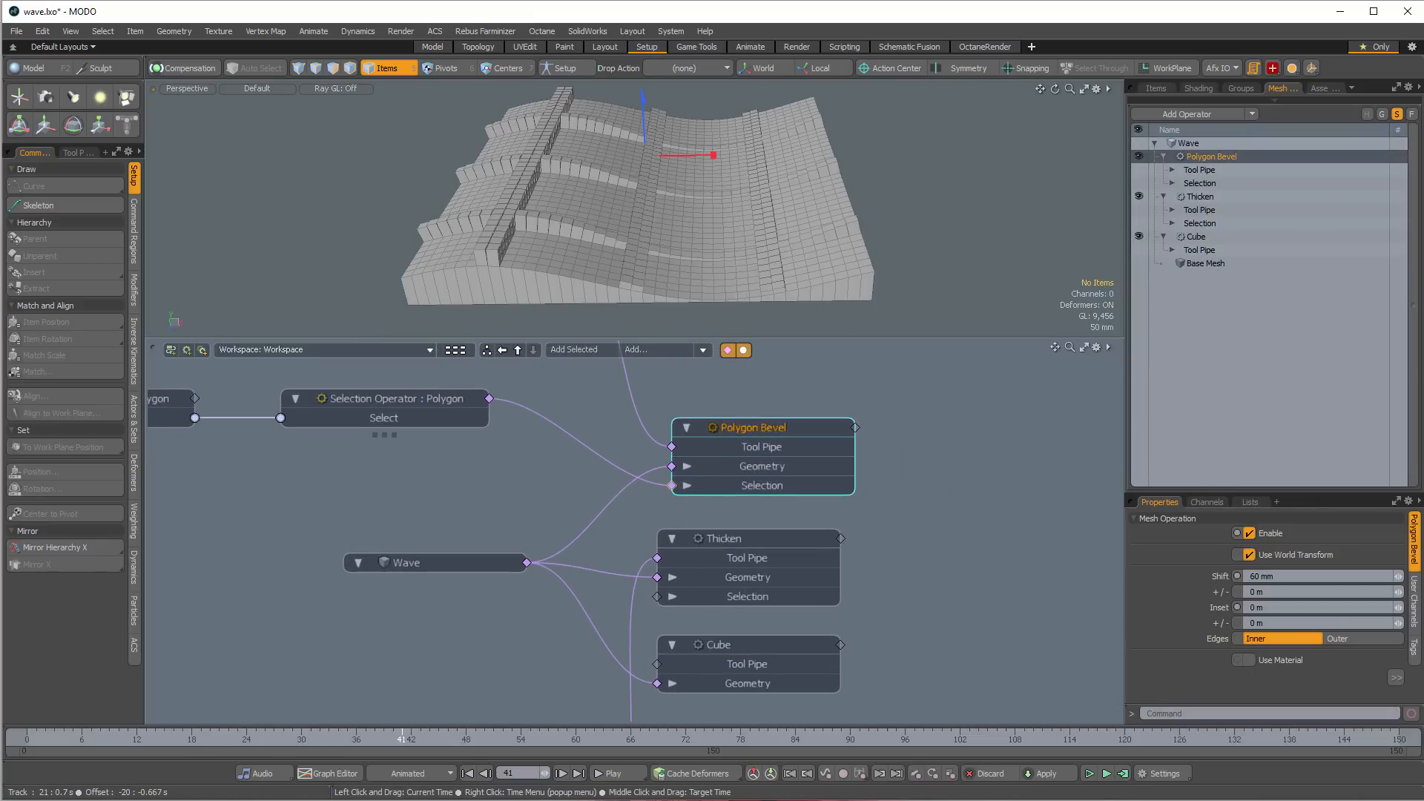
drag(194, 739, 511, 739)
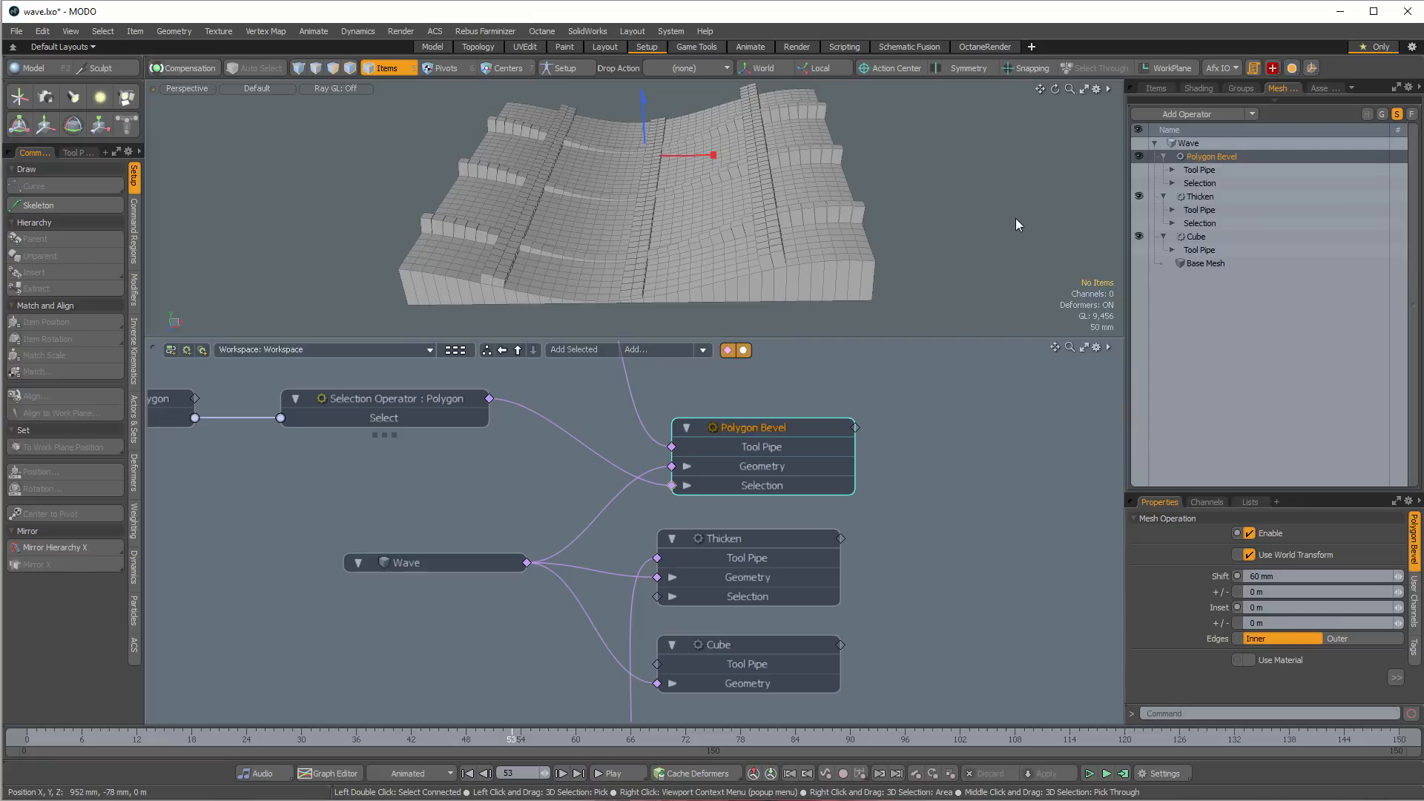
mouse_move(879, 521)
ctrl+alt+mouse_down()
mouse_move(893, 514)
mouse_move(852, 512)
mouse_move(893, 533)
ctrl+alt+mouse_up()
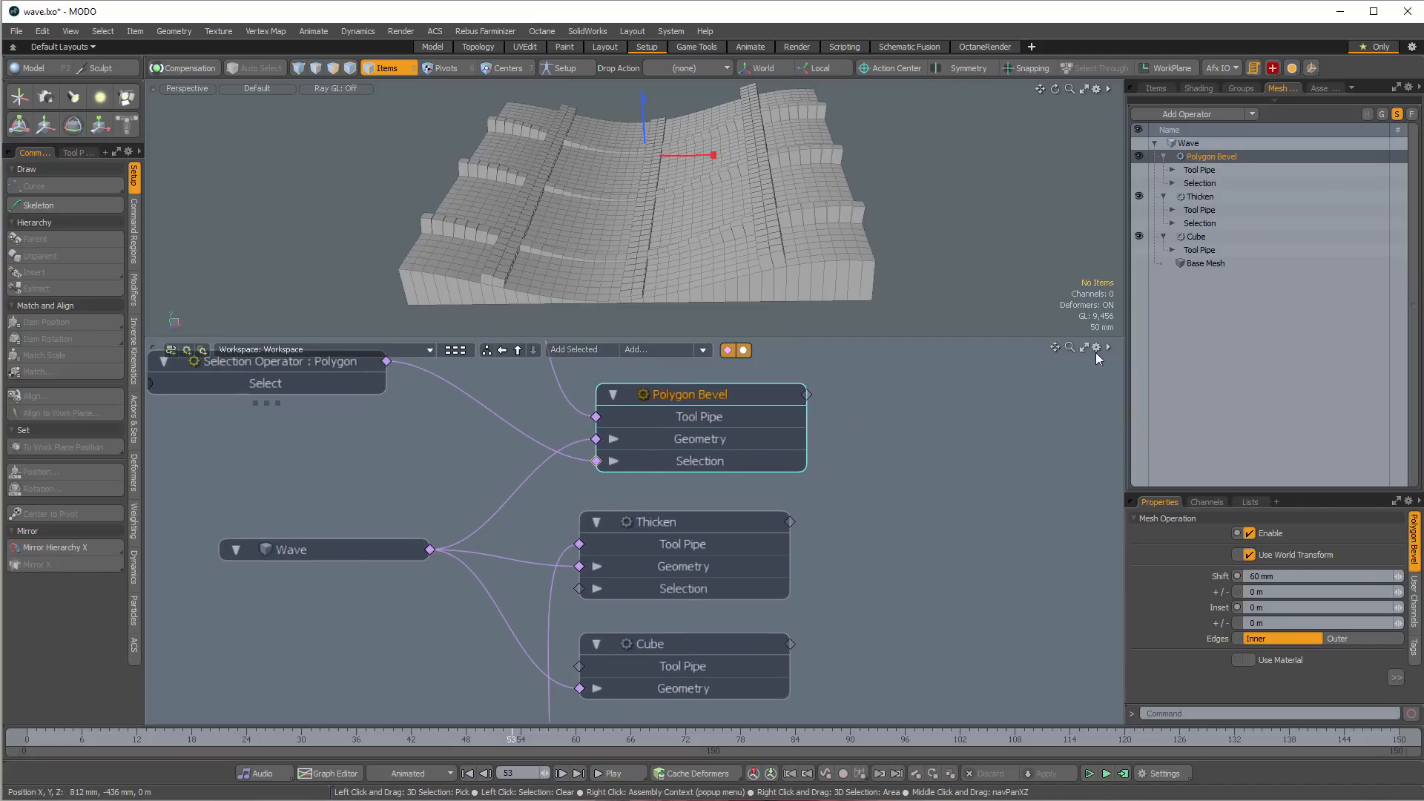
ctrl+click(1201, 158)
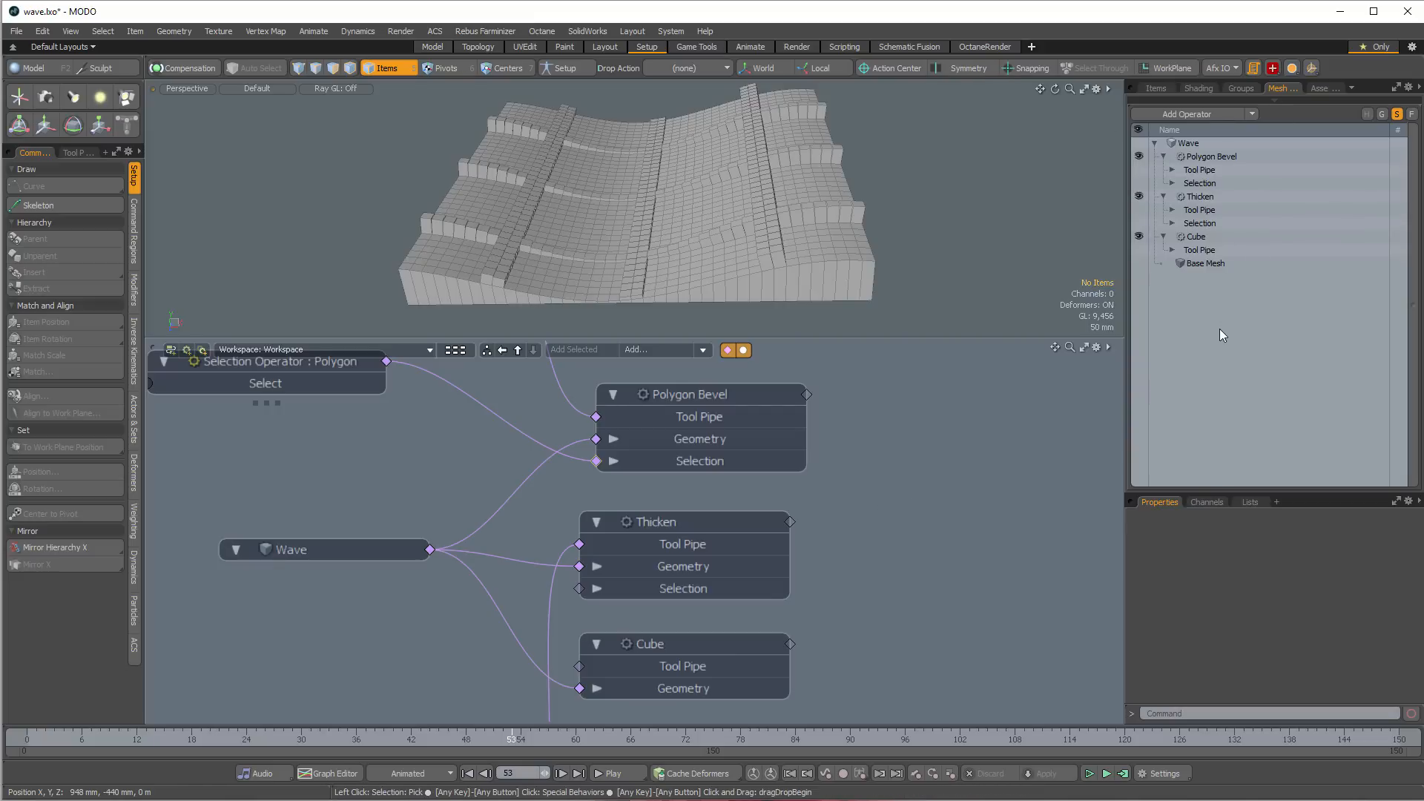
Expand the Tool Pipe and Selection entries of the Thicken and Polygon Bevel operations, with the whole node graph in view
ctrl+alt+drag(905, 549, 925, 505)
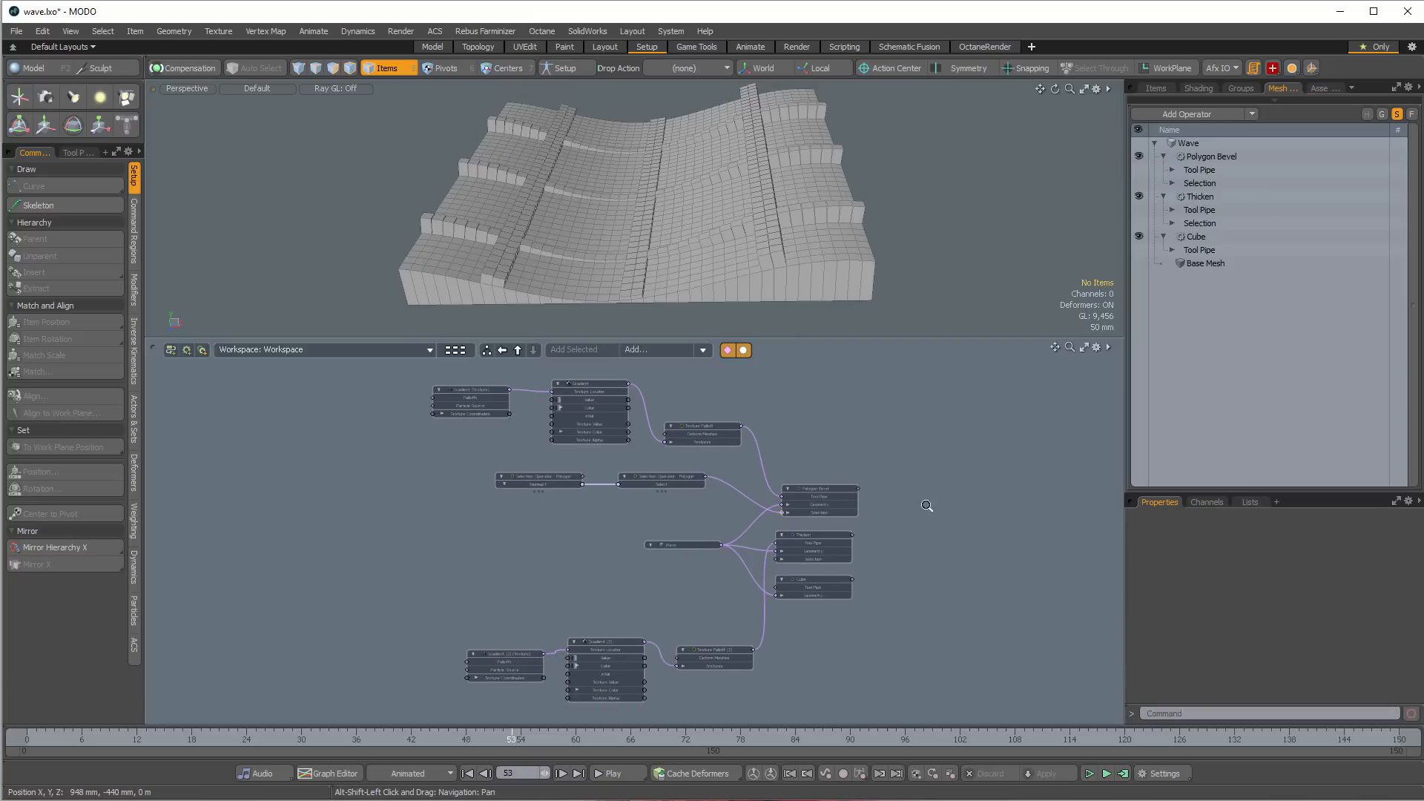
click(1173, 219)
click(1173, 209)
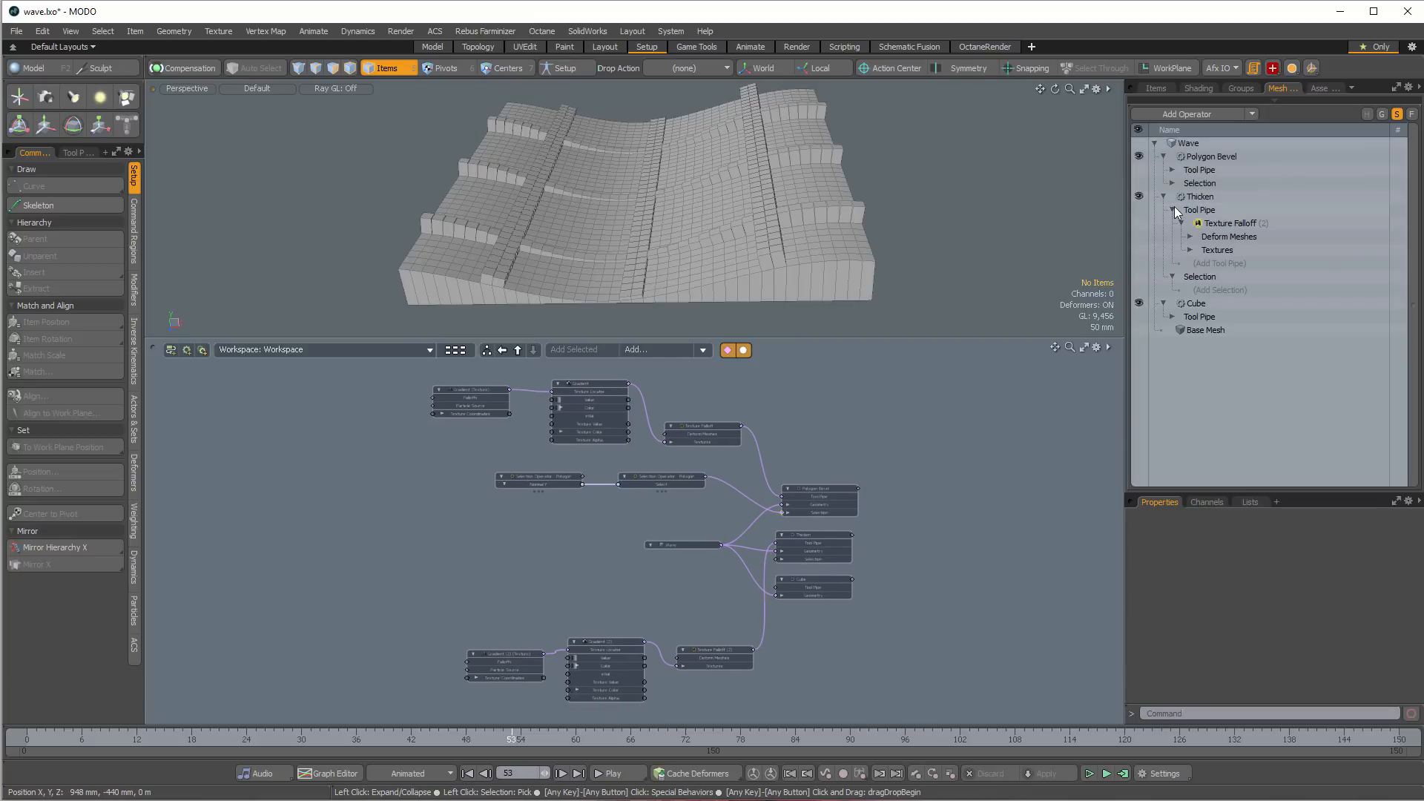
click(1174, 184)
click(1173, 170)
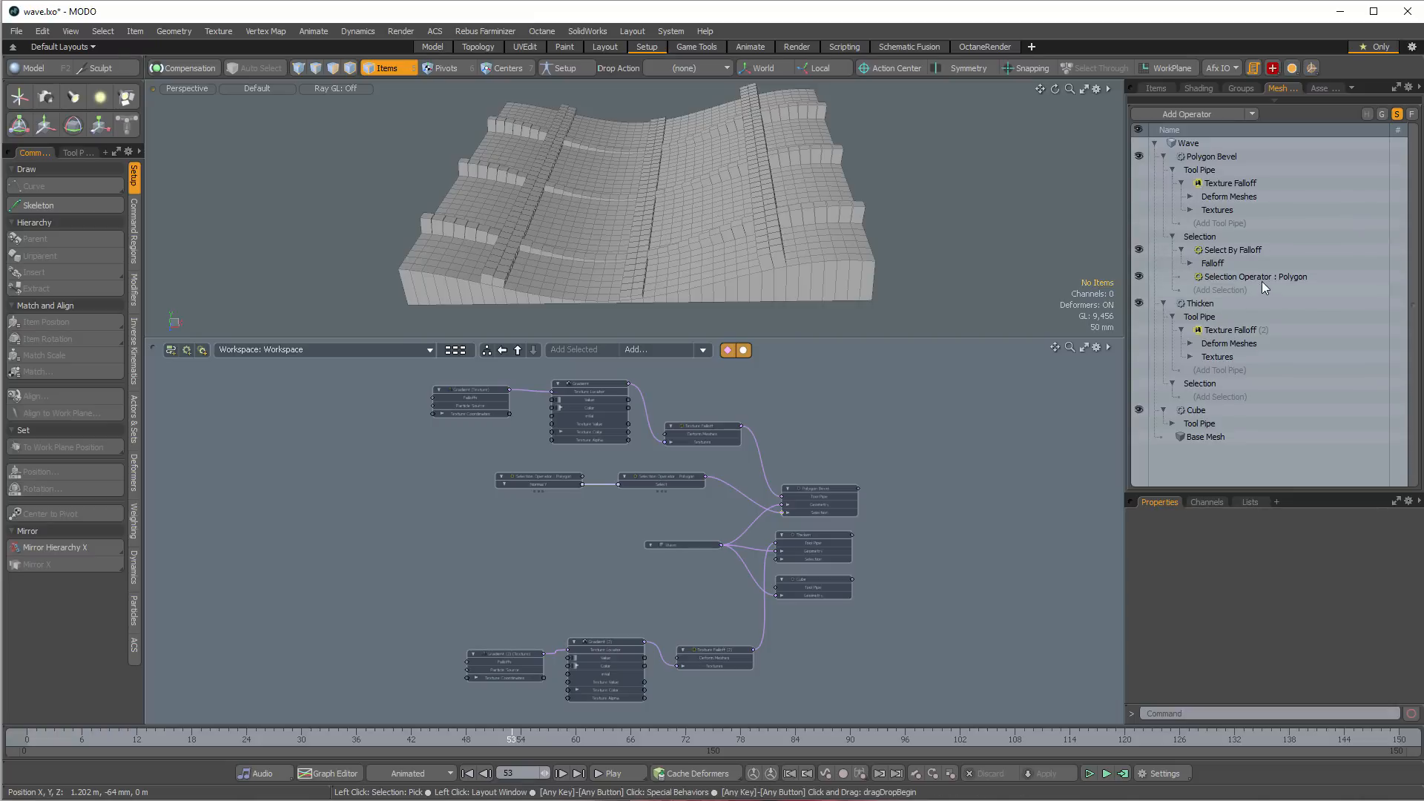
Select all nodes in the schematic to highlight the related mesh operations, and clear the selection
drag(334, 394, 882, 687)
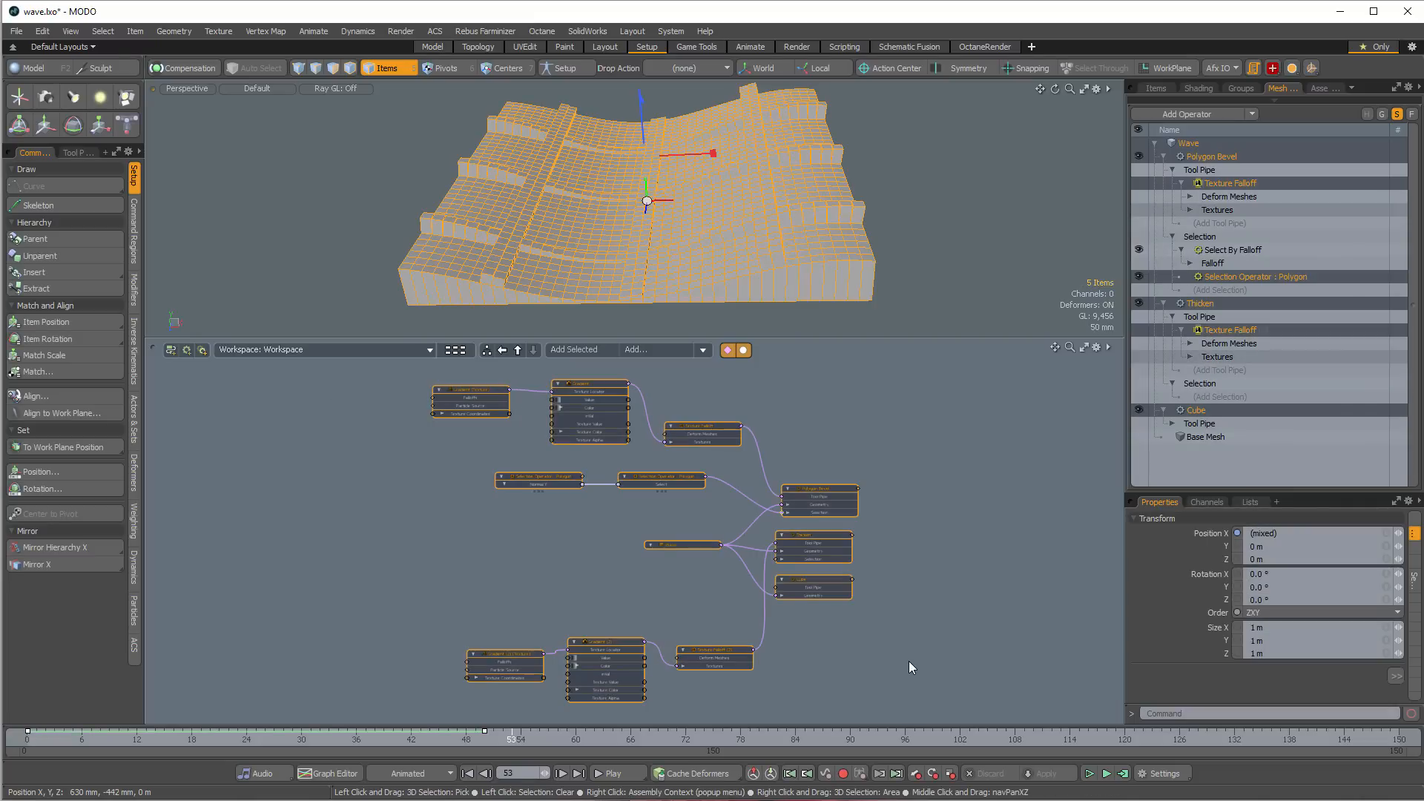
click(908, 662)
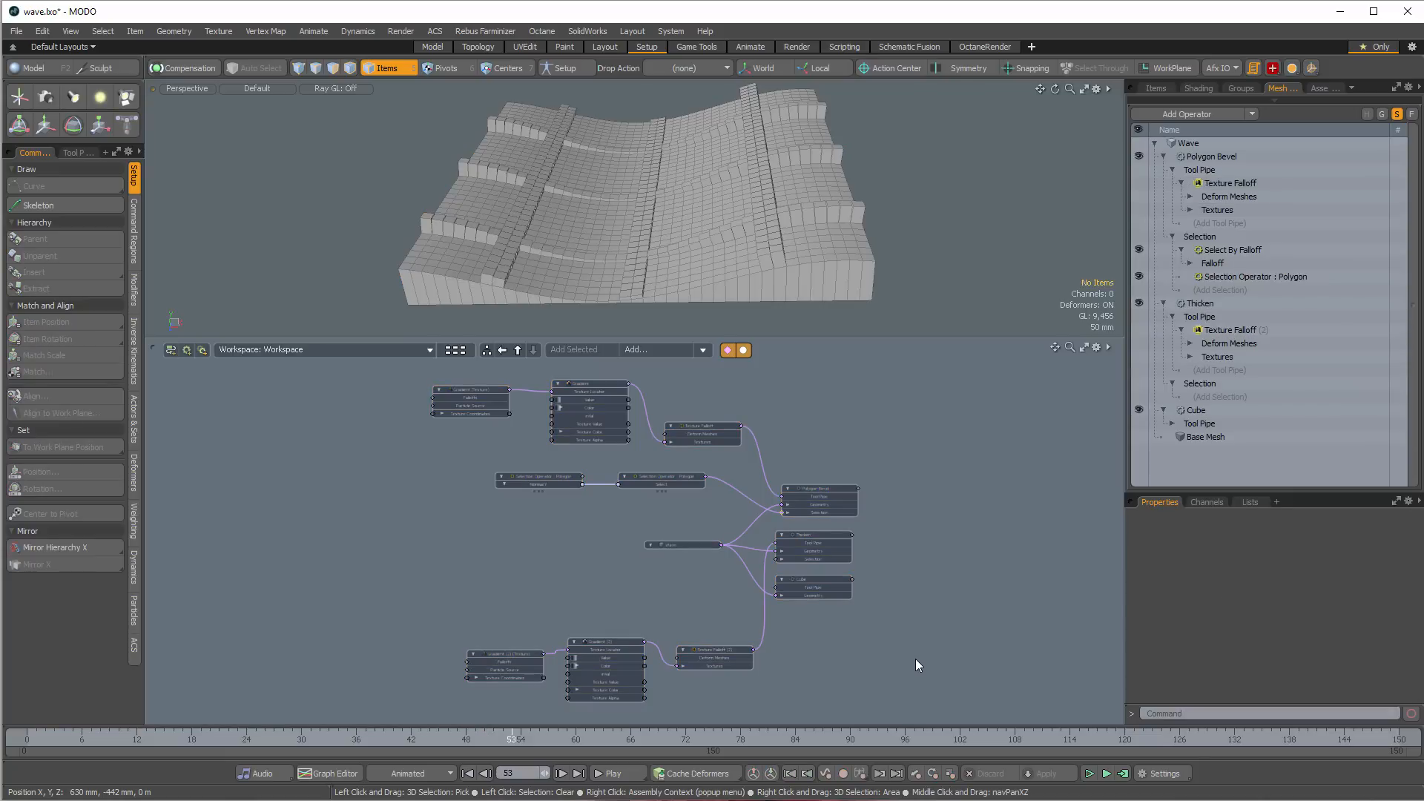
scroll(905, 546, up, 4)
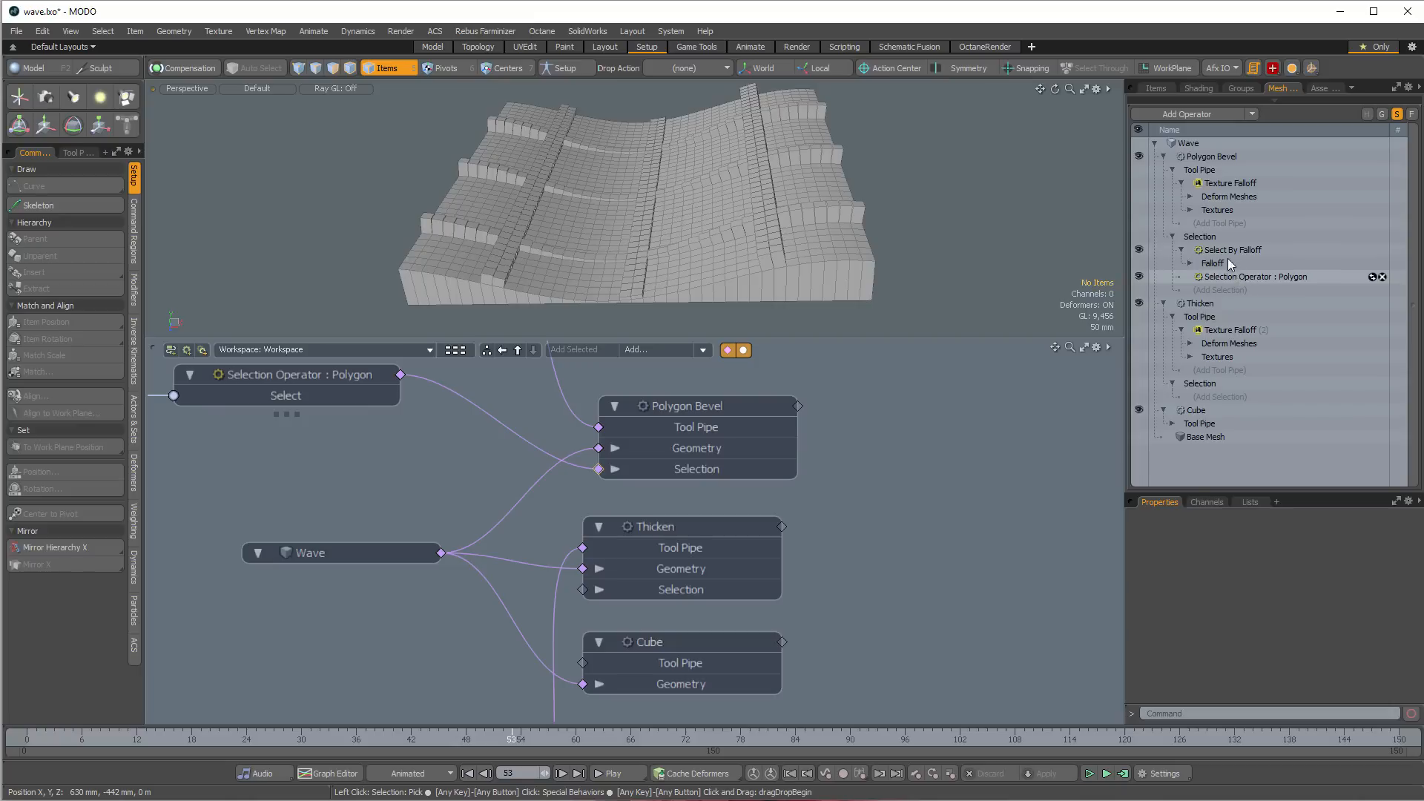
Review the Base Material and Base Shader in the Shader Tree, and return to the mesh operations list
click(1198, 89)
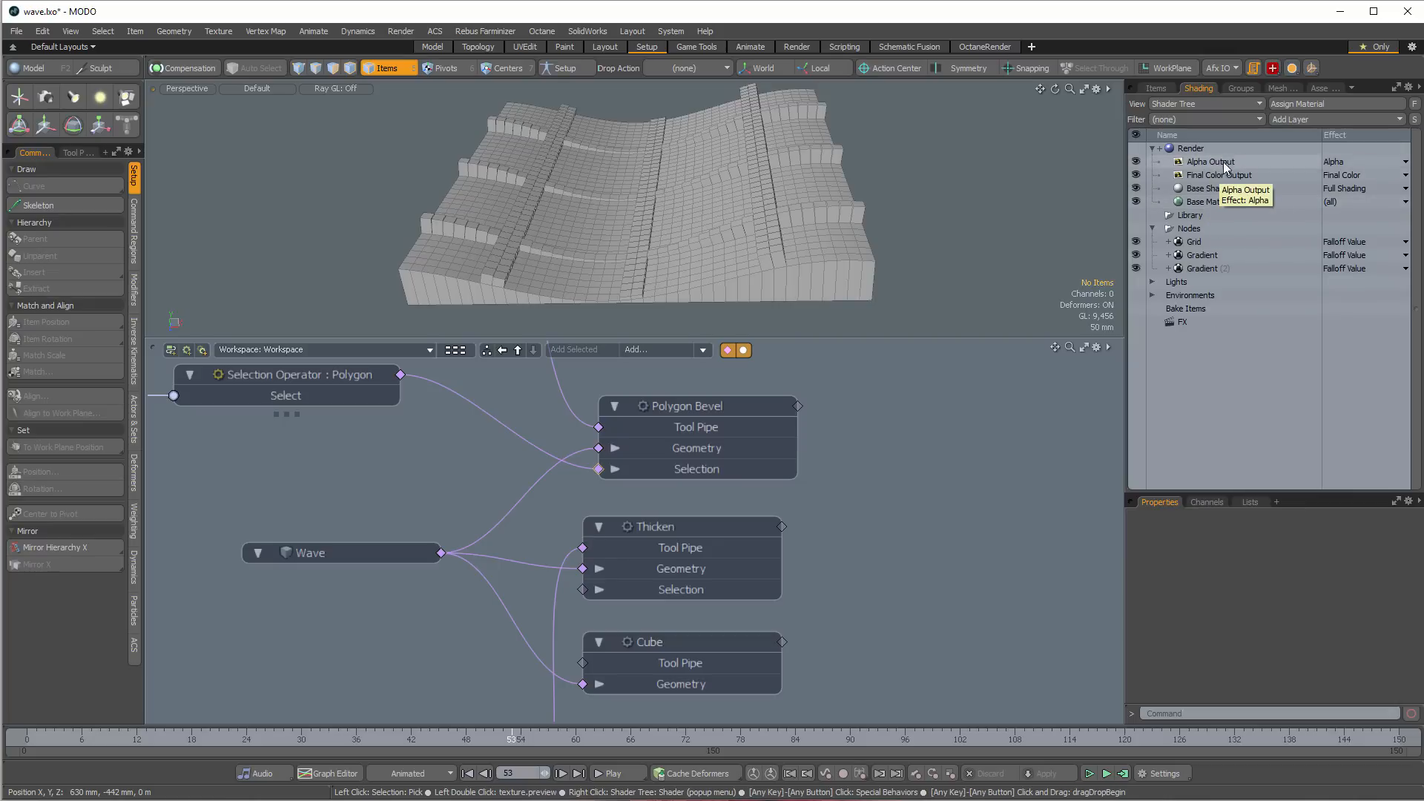
click(1203, 203)
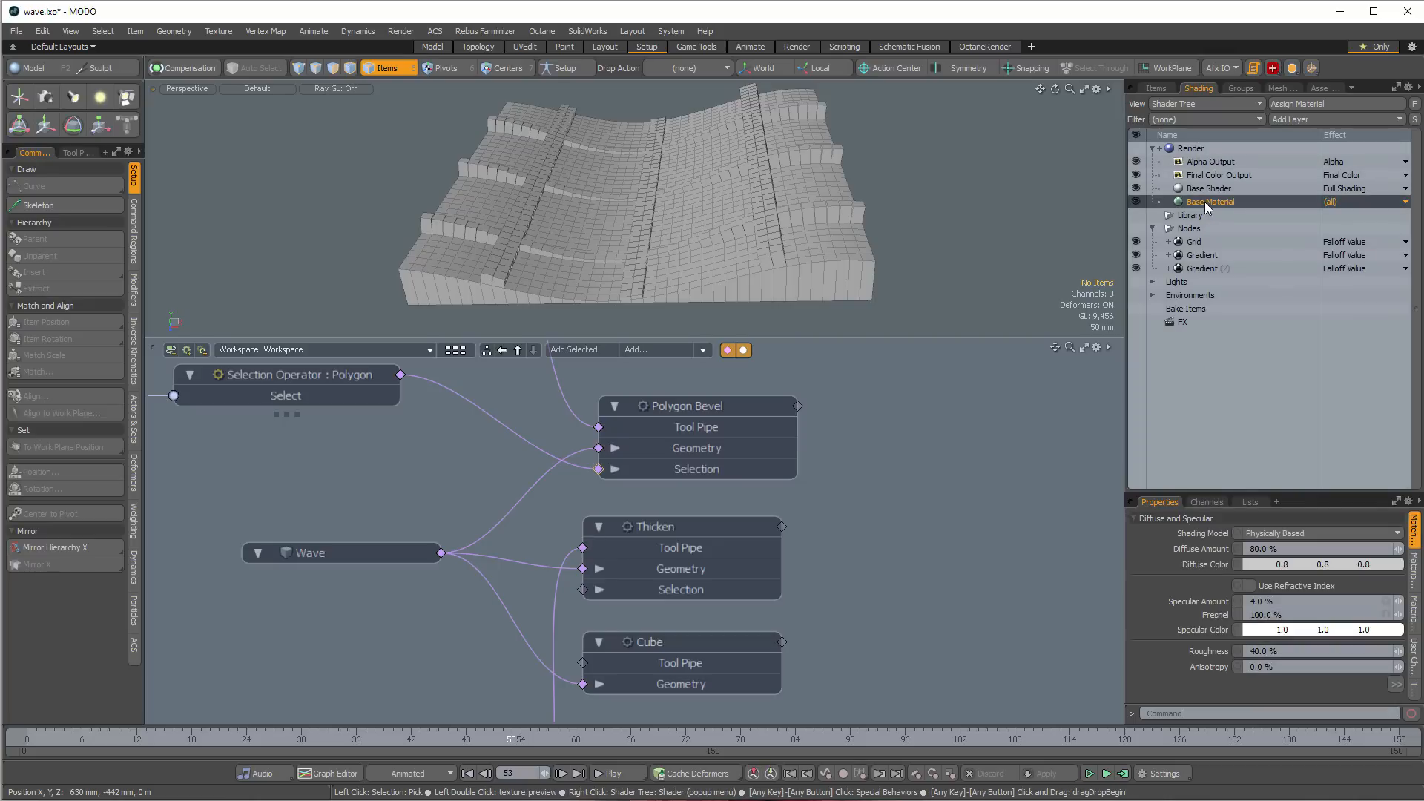
click(1215, 189)
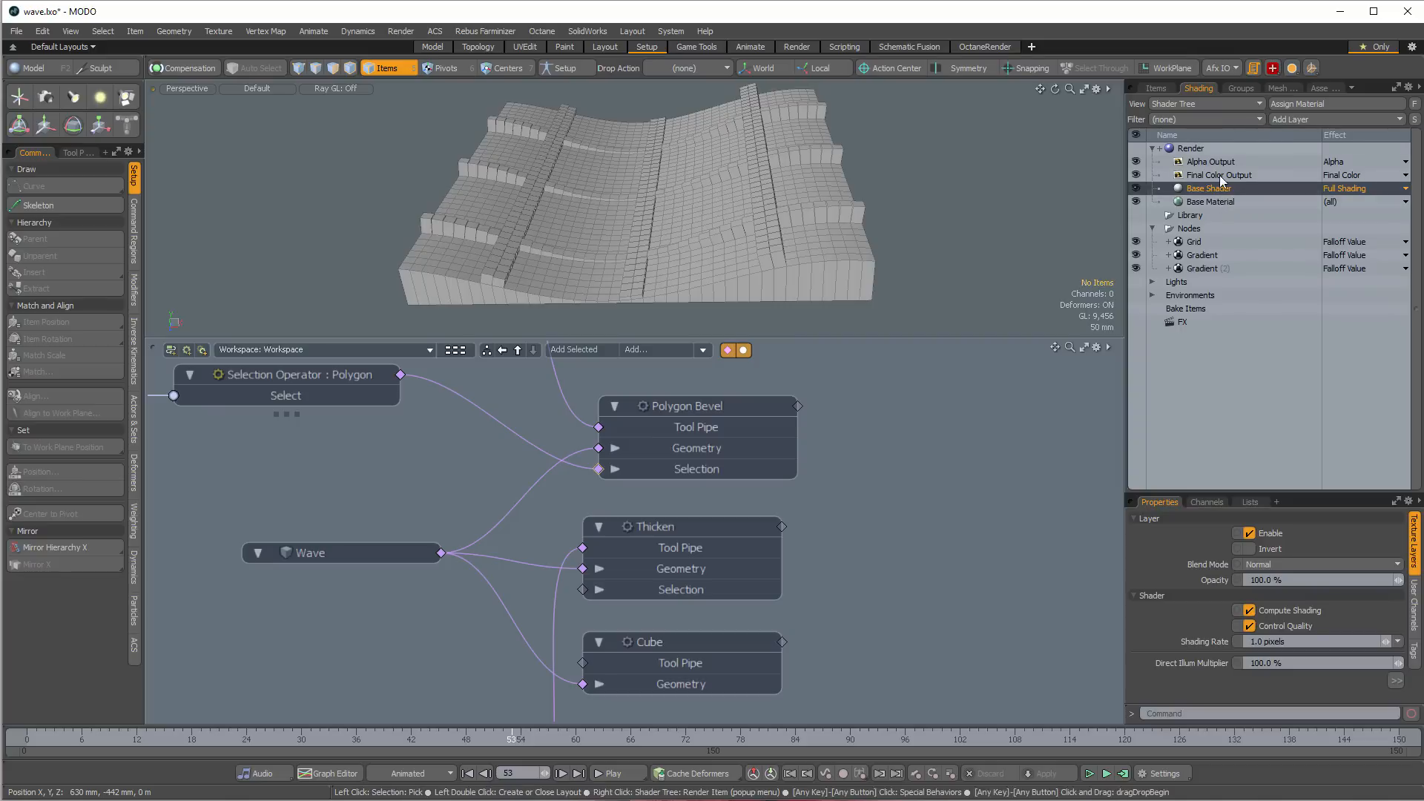
ctrl+click(1220, 189)
click(1279, 89)
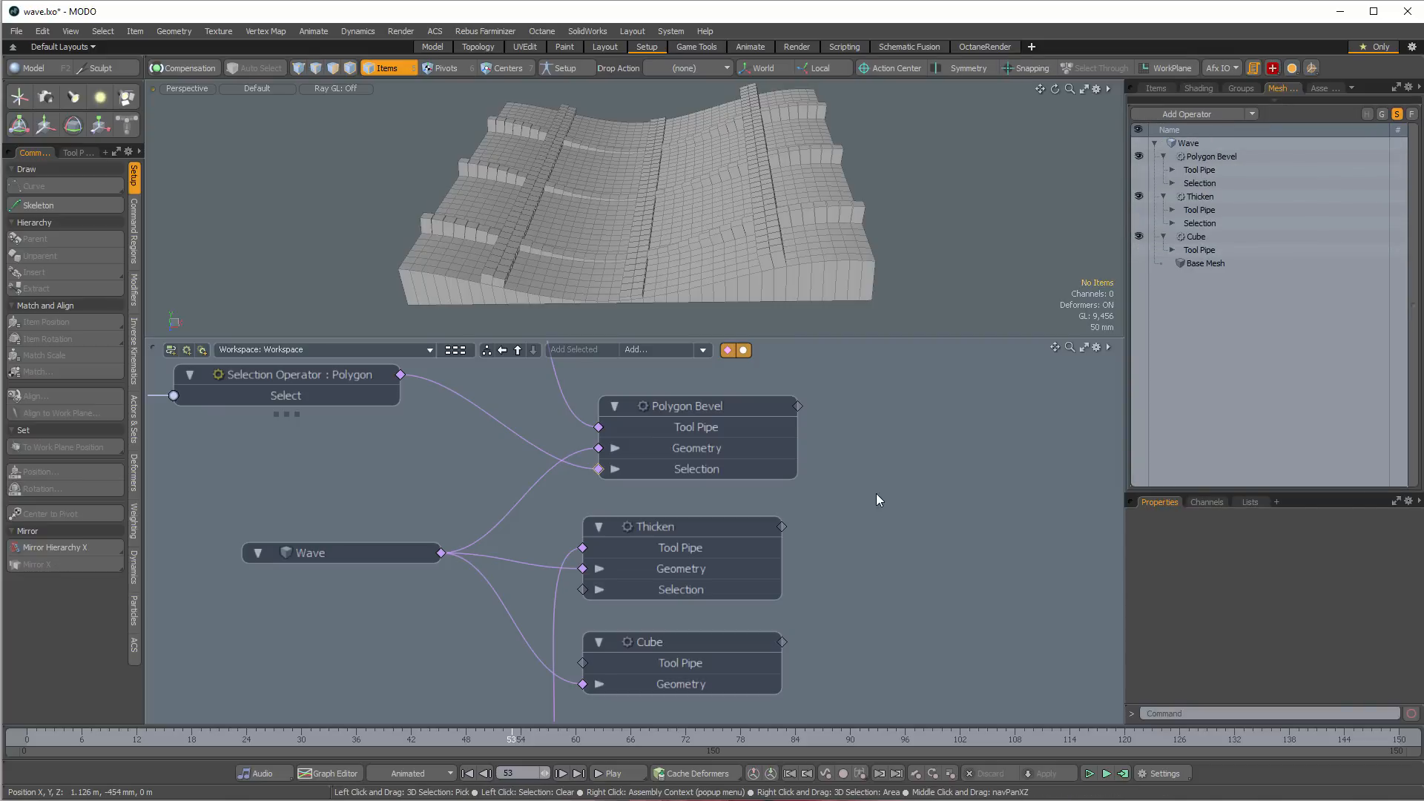
Examine the Wave node and step through the Cube, Thicken and Polygon Bevel nodes in stack order in the schematic
ctrl+alt+drag(892, 493, 919, 523)
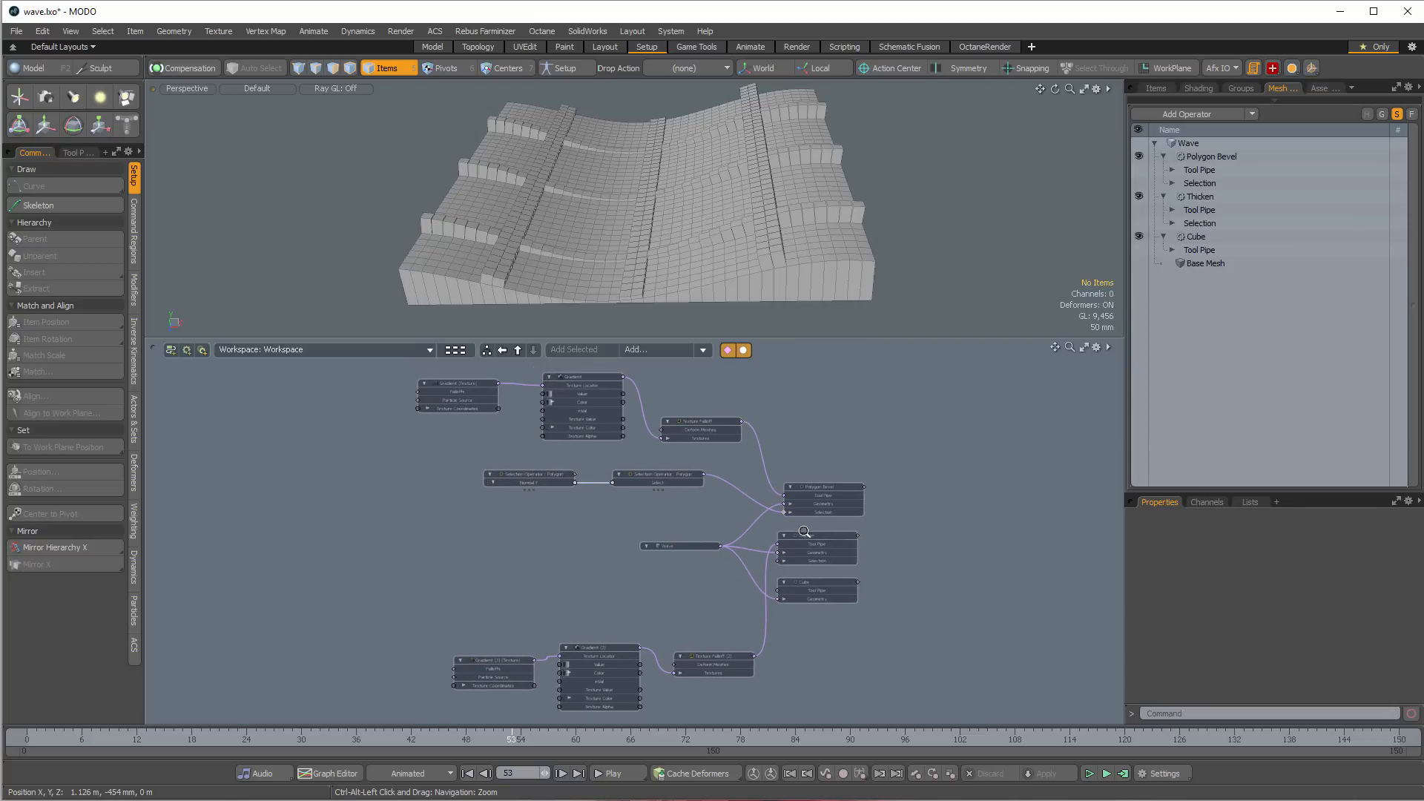
ctrl+alt+drag(745, 546, 515, 569)
click(515, 567)
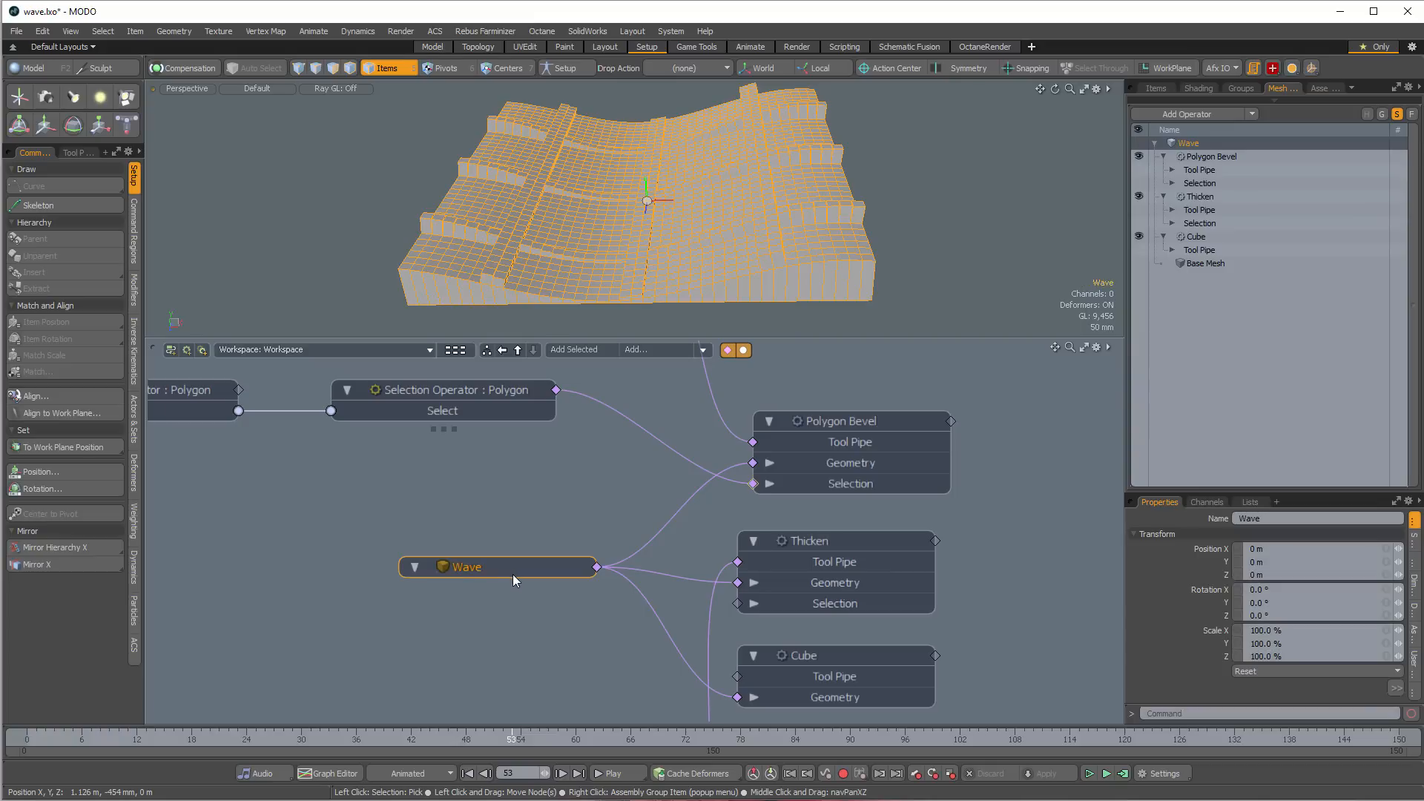
click(833, 656)
click(848, 543)
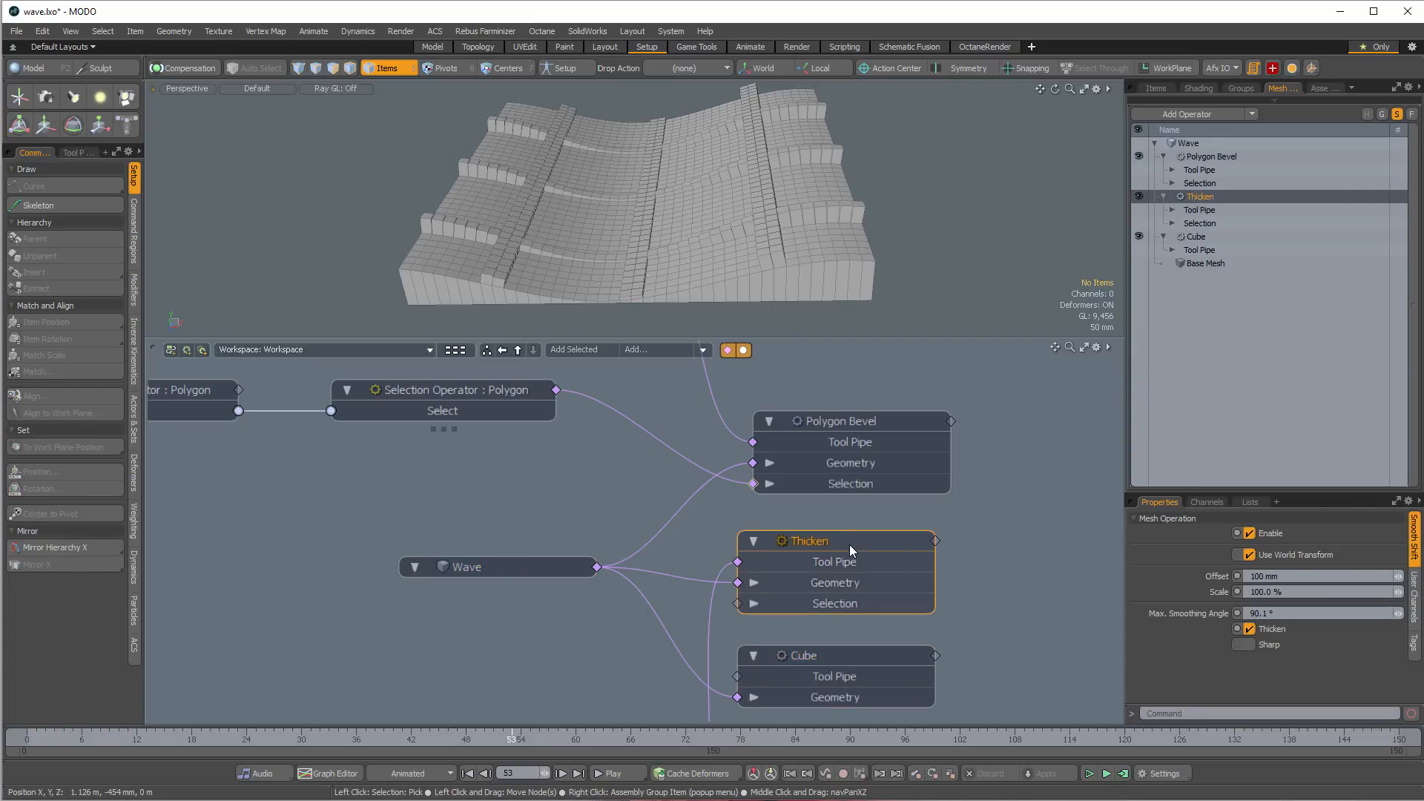
click(875, 422)
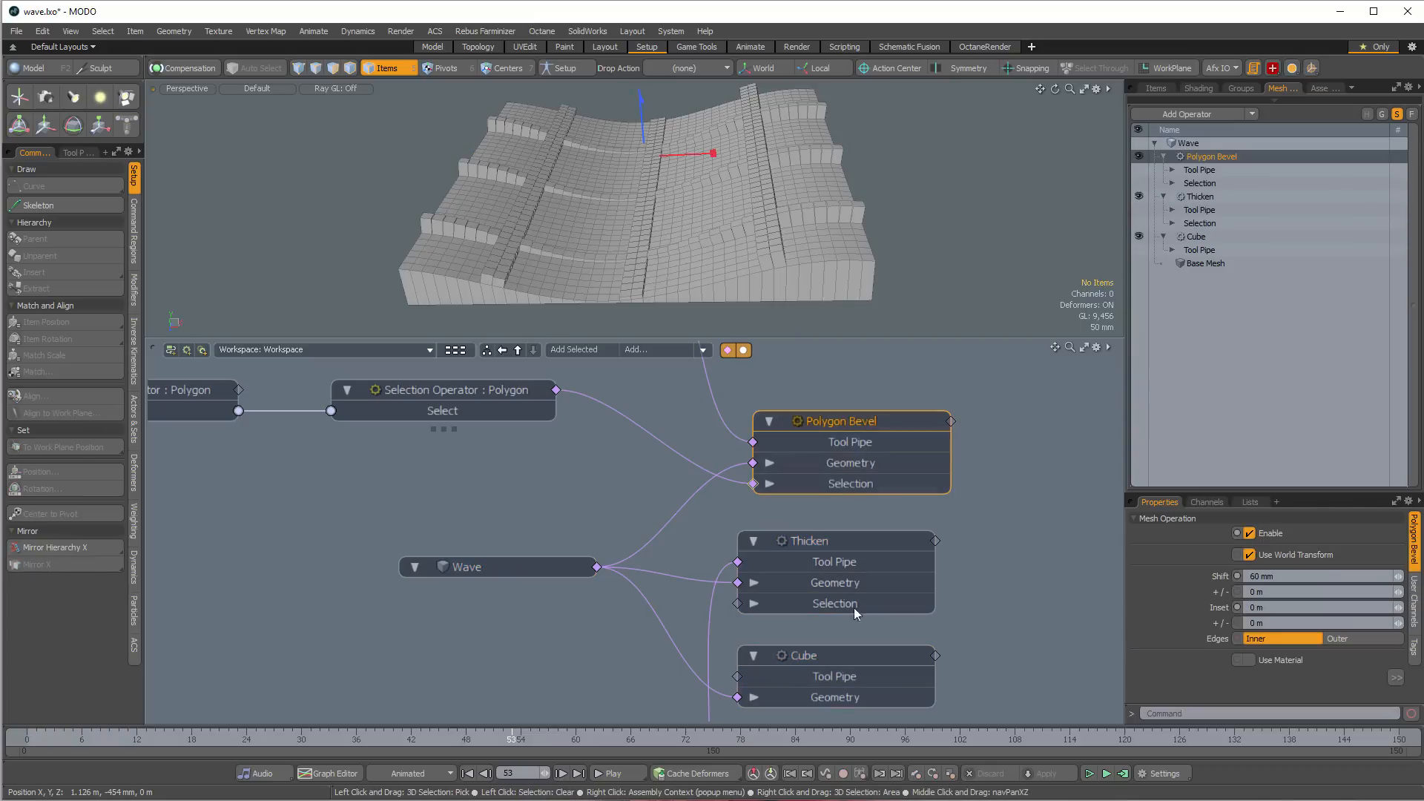
click(842, 661)
click(848, 541)
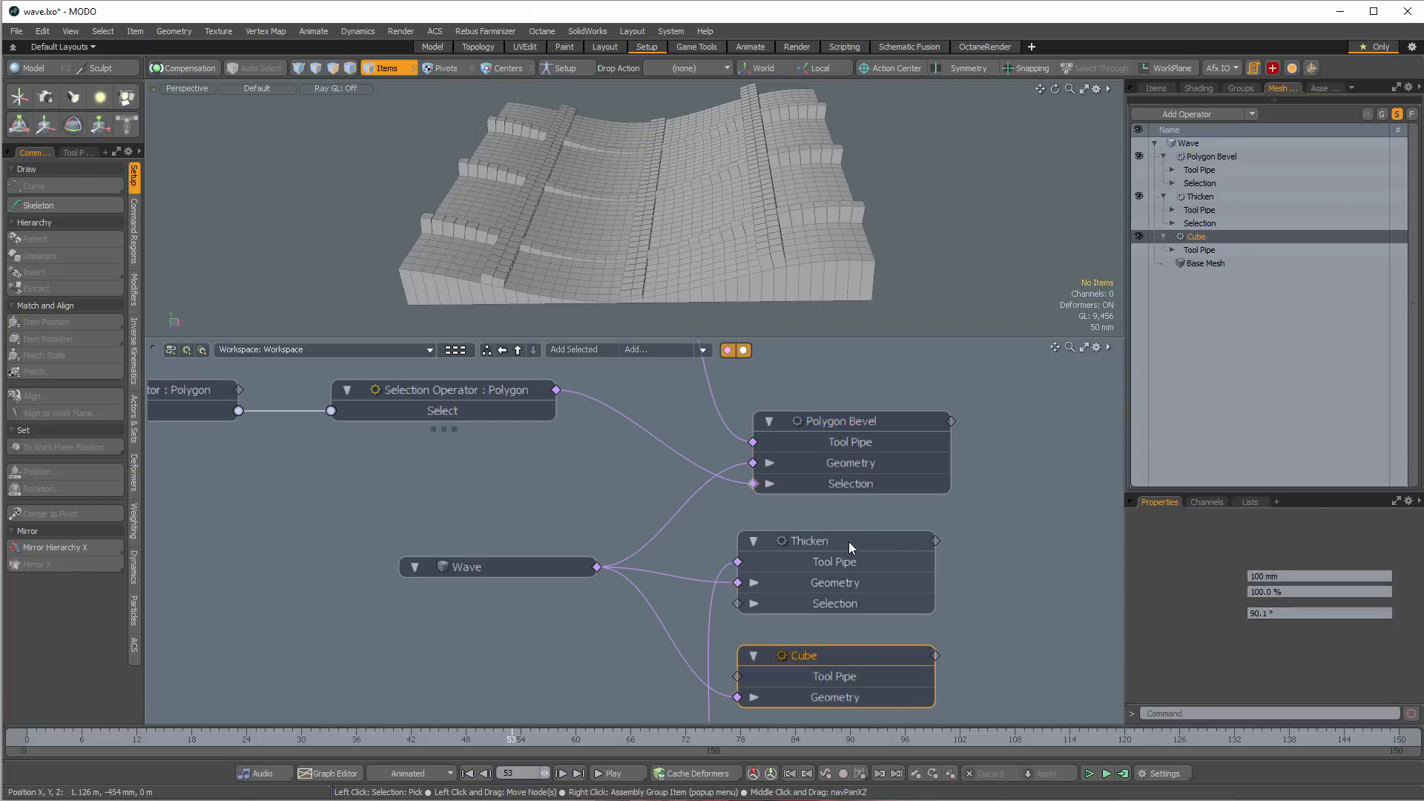
click(874, 424)
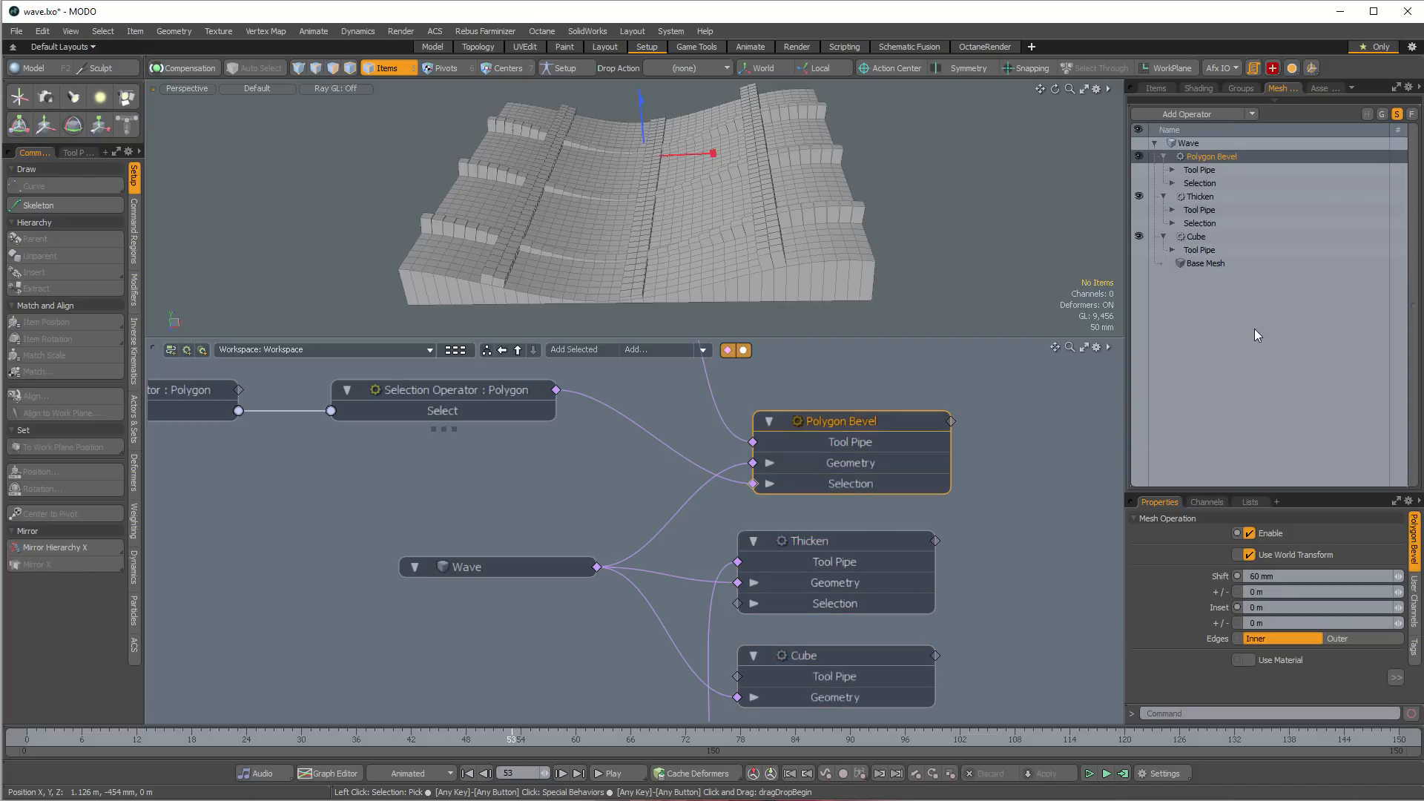
click(844, 663)
click(866, 537)
click(870, 426)
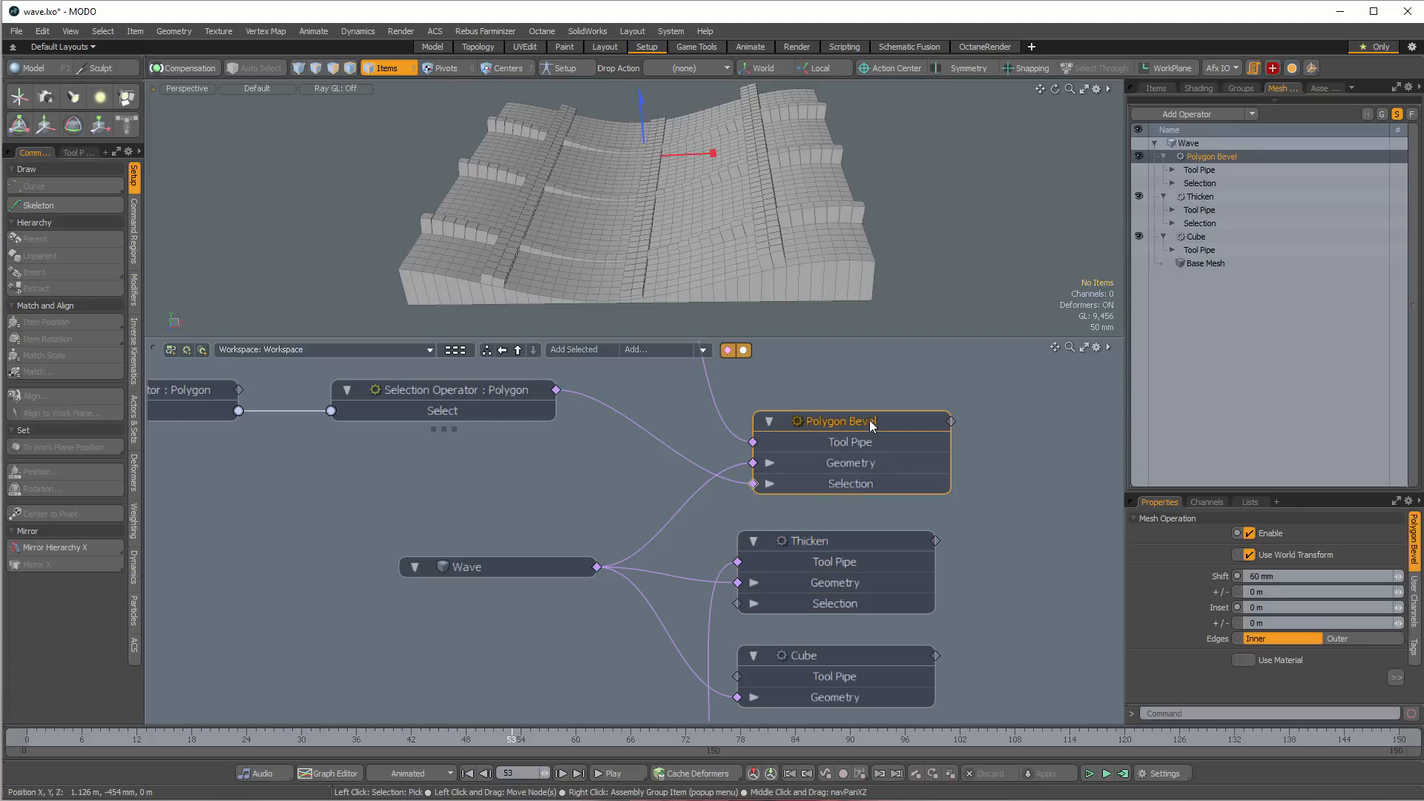
Align the Cube and Polygon Bevel nodes in a column with the Thicken node in the schematic
mouse_move(810, 654)
mouse_down()
mouse_move(437, 660)
mouse_move(593, 349)
mouse_move(824, 670)
mouse_move(819, 650)
mouse_up()
drag(866, 413, 850, 429)
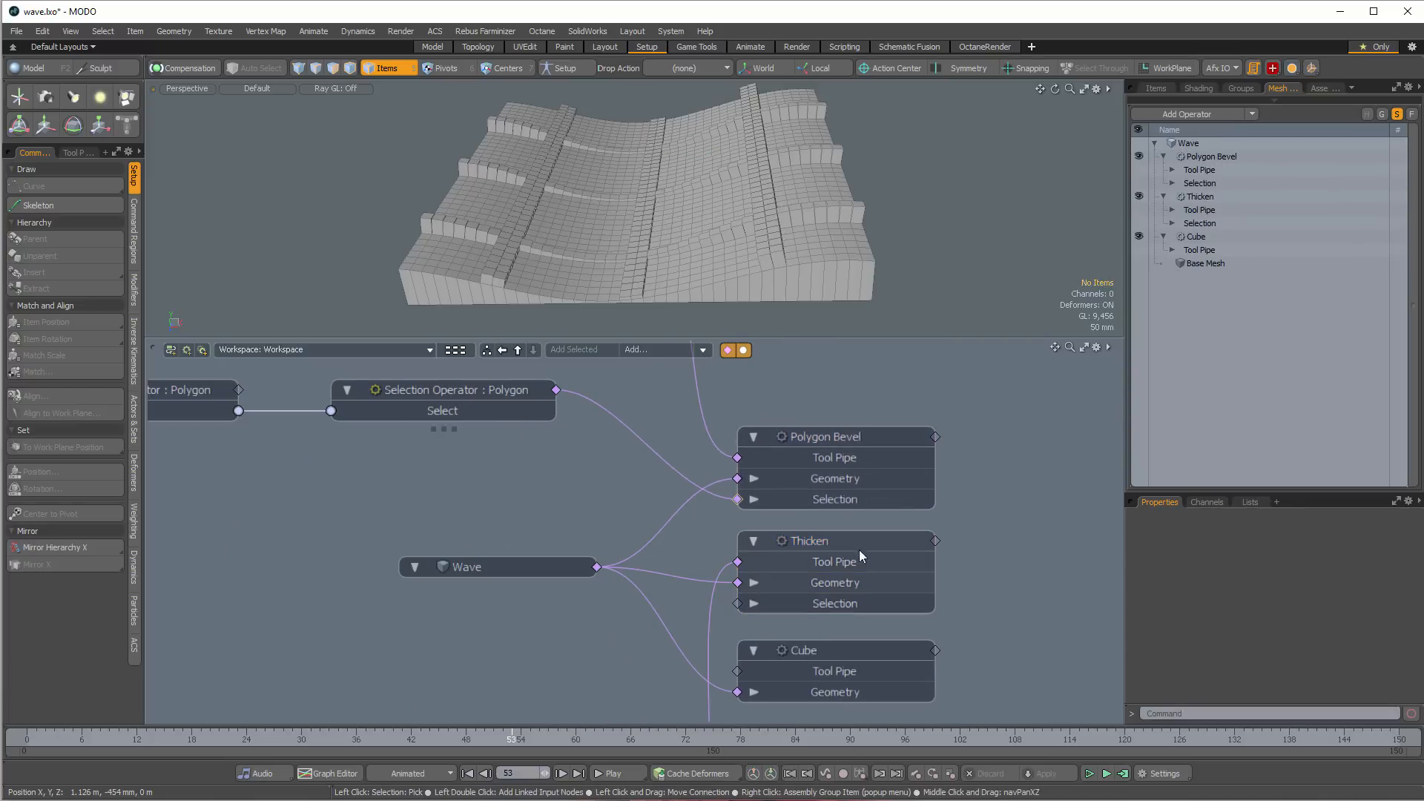
Hide the schematic's purple item graph connections and show them again
ctrl+alt+drag(831, 579, 813, 601)
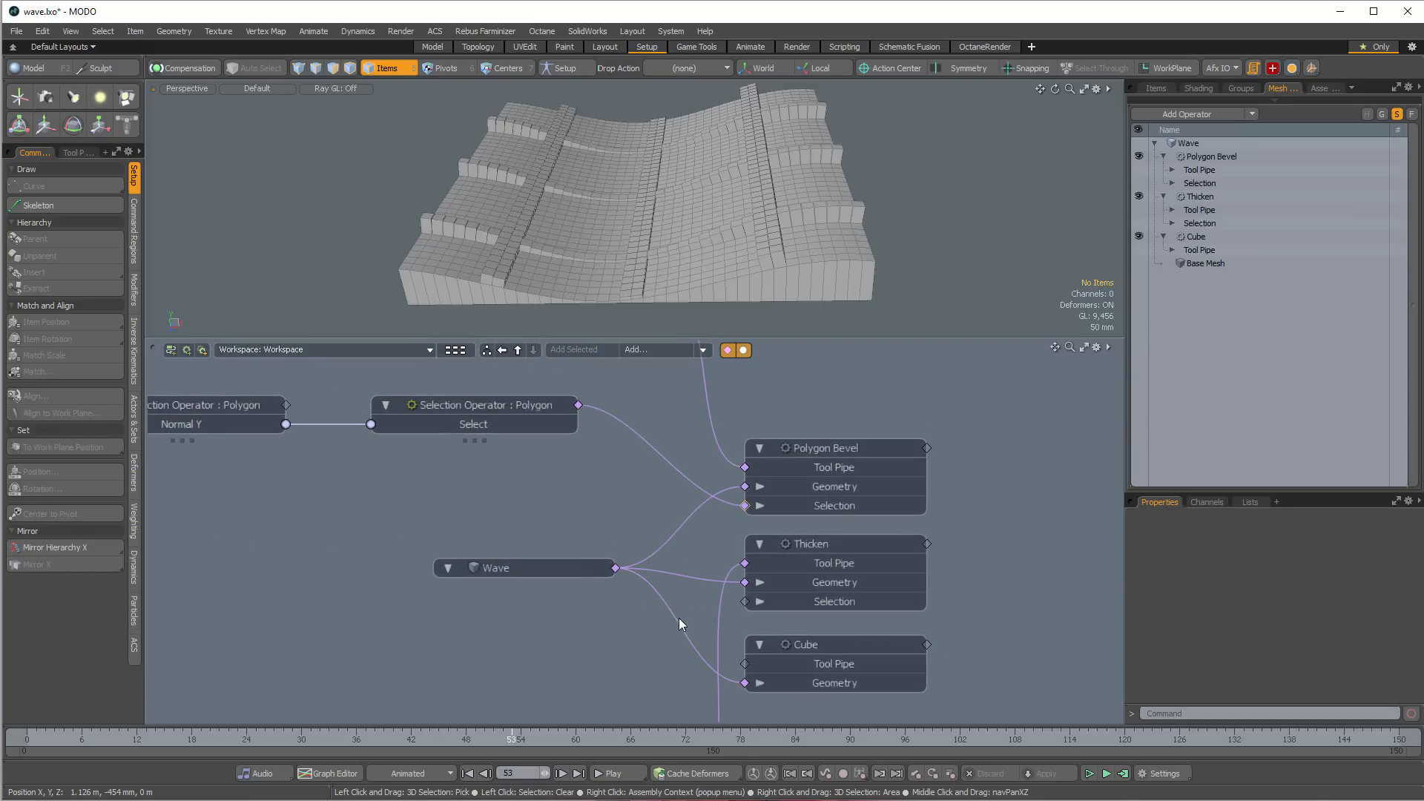
click(728, 349)
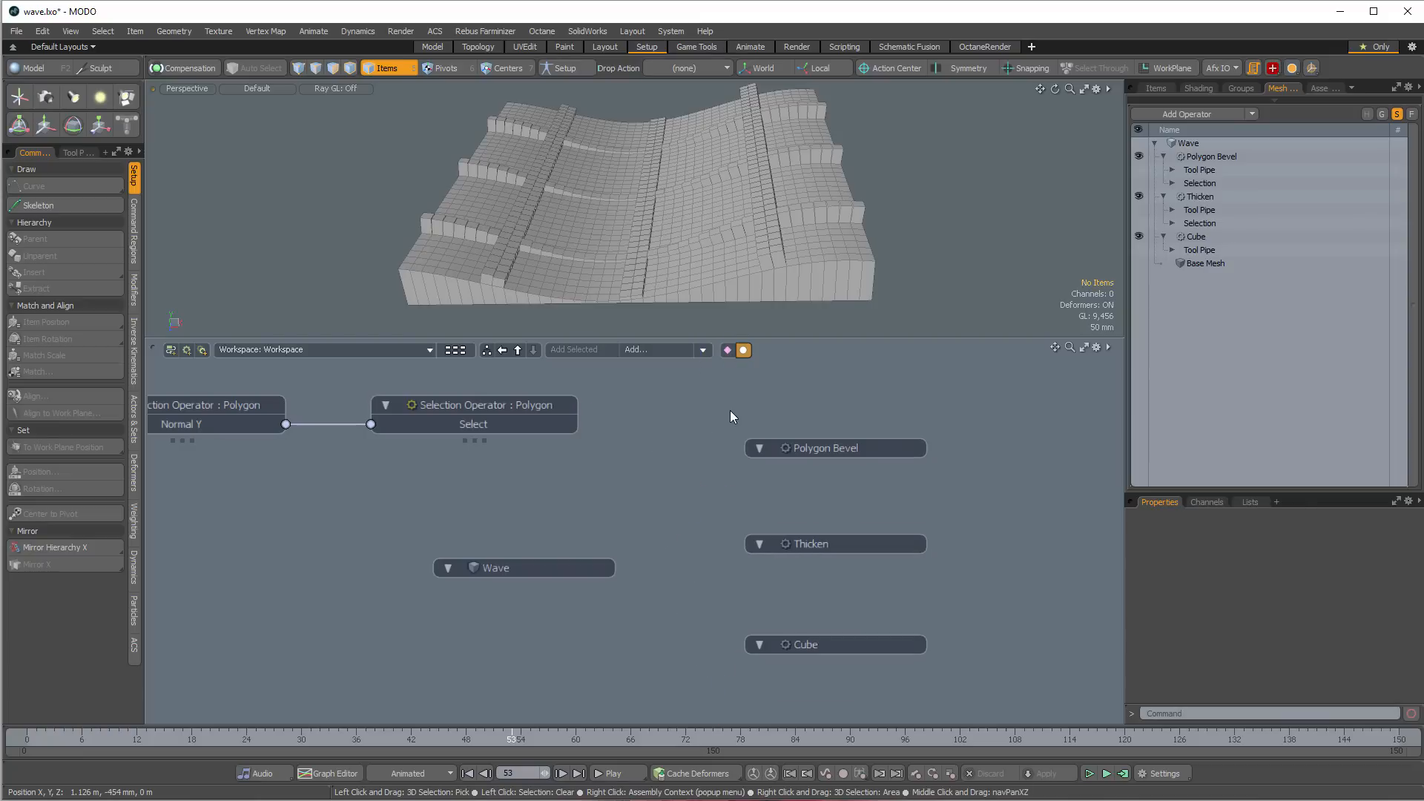
click(729, 349)
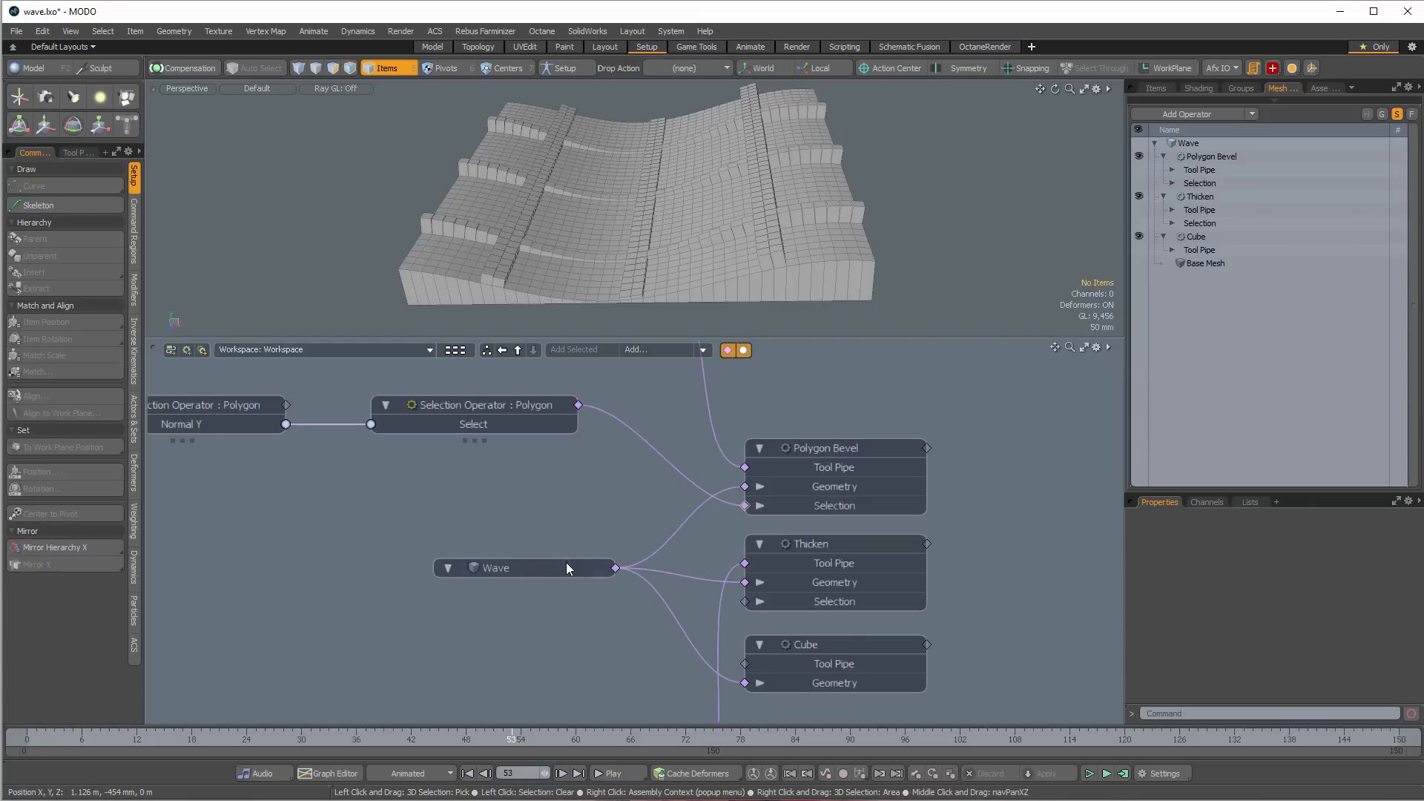
Examine the polygon selection operator chain and the Gradient (2) to Texture Falloff (2) chain feeding the mesh operations
middle_drag(576, 490, 587, 506)
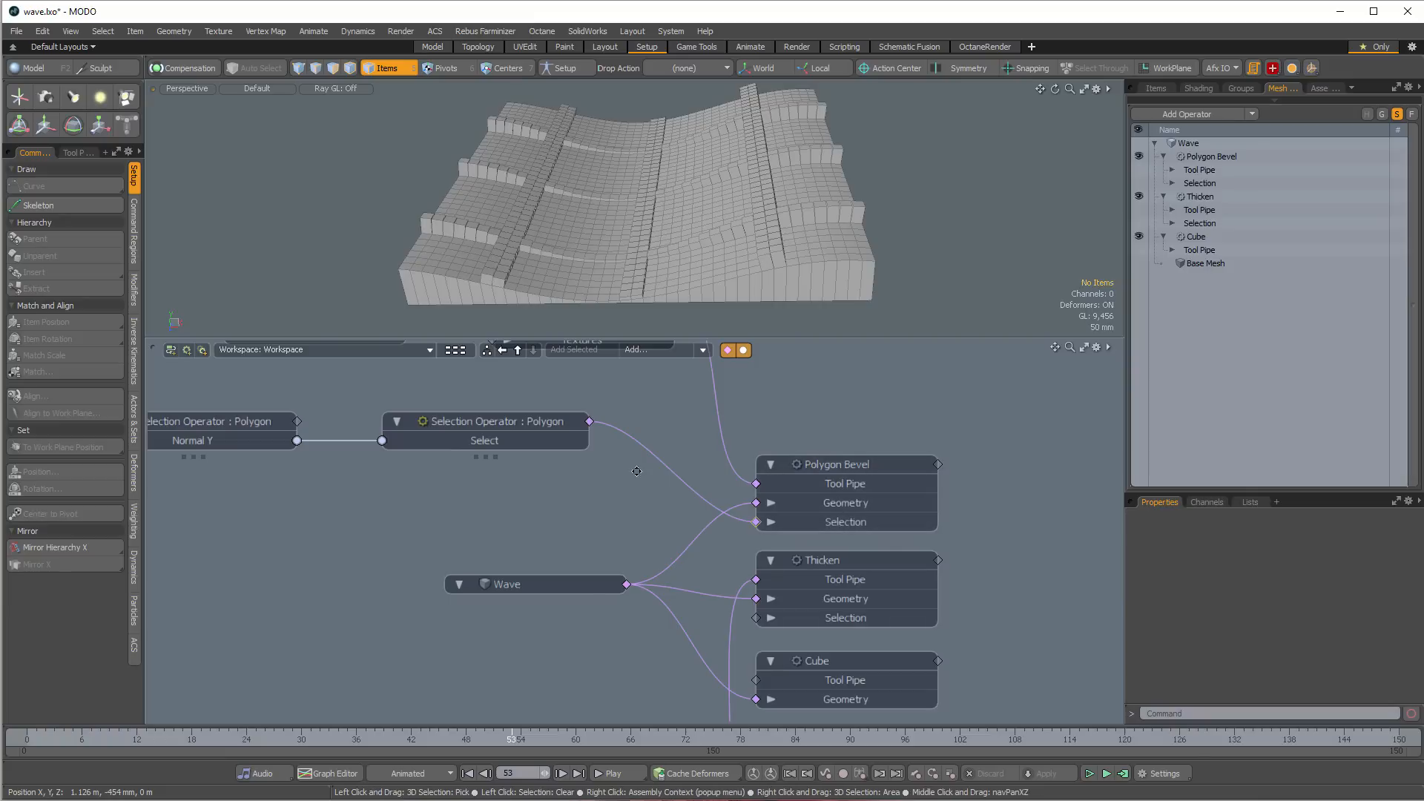
middle_drag(556, 422, 772, 469)
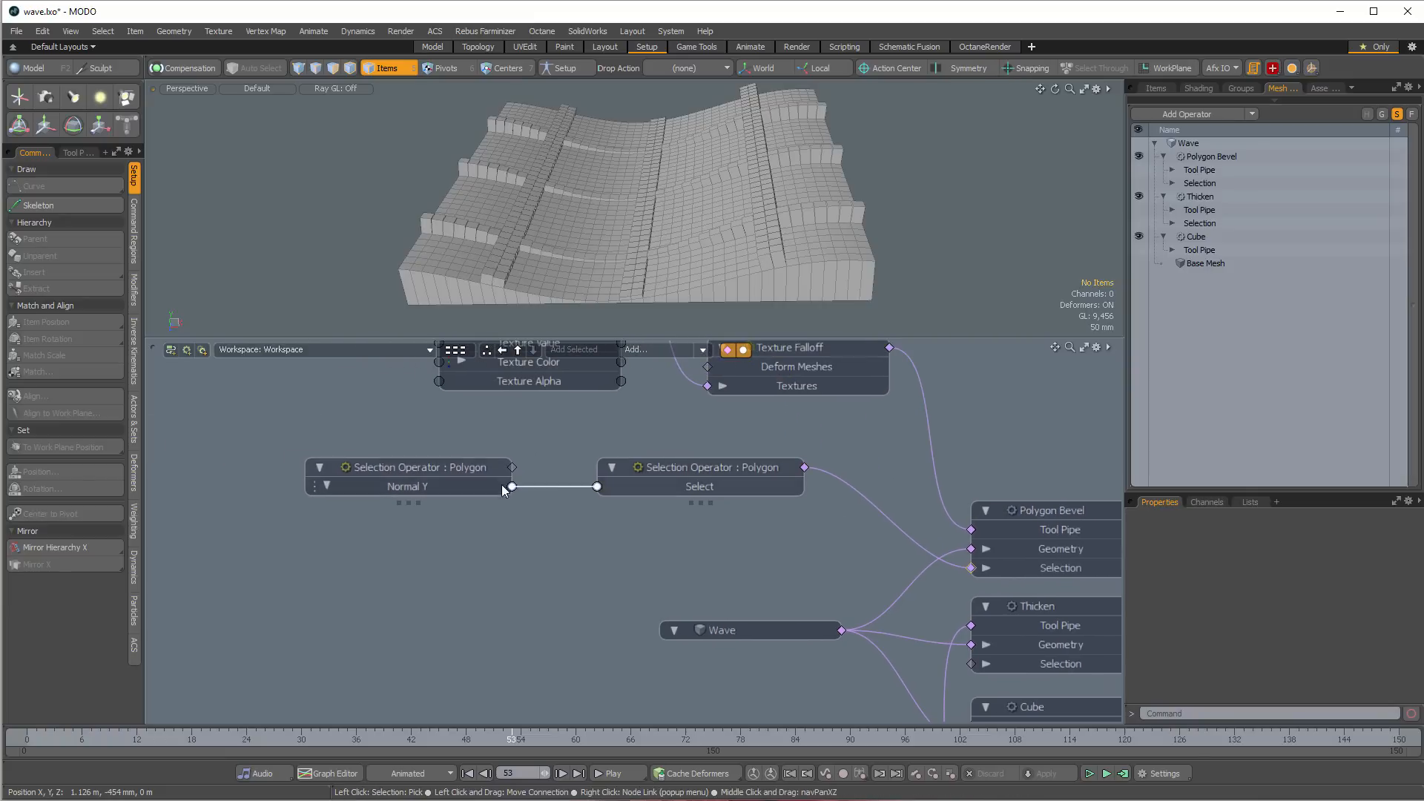
middle_drag(814, 563, 652, 627)
middle_drag(609, 465, 785, 552)
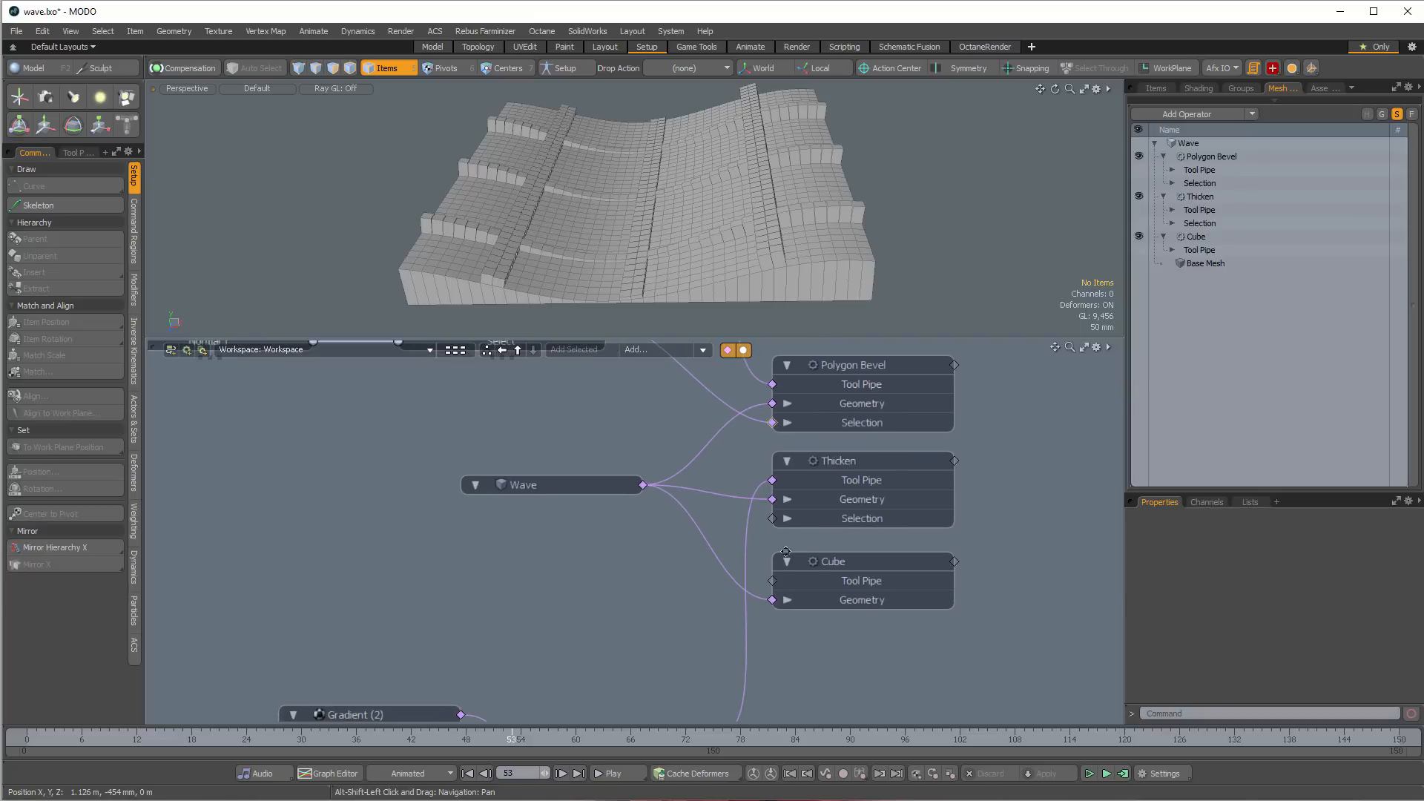
middle_drag(711, 635, 733, 552)
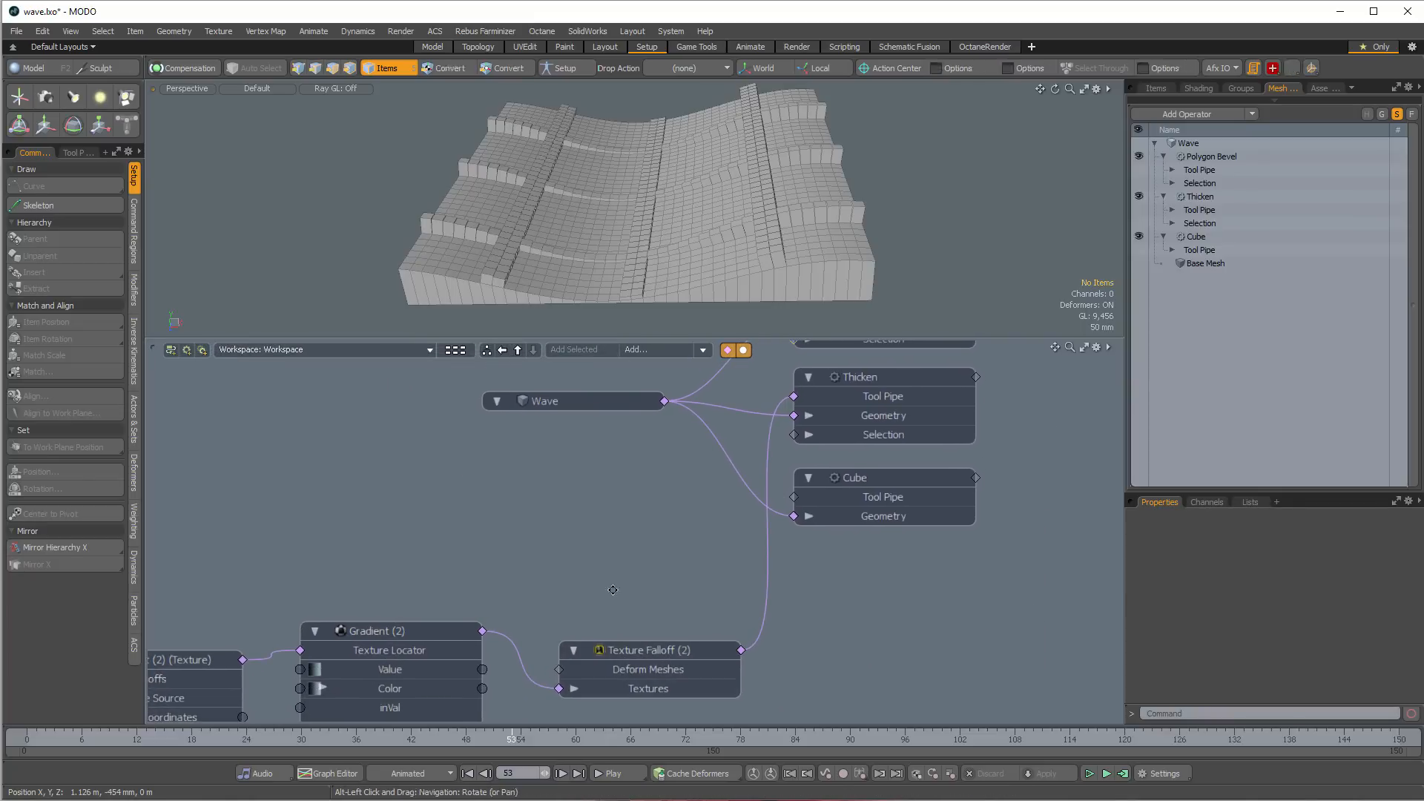
middle_drag(412, 630, 658, 529)
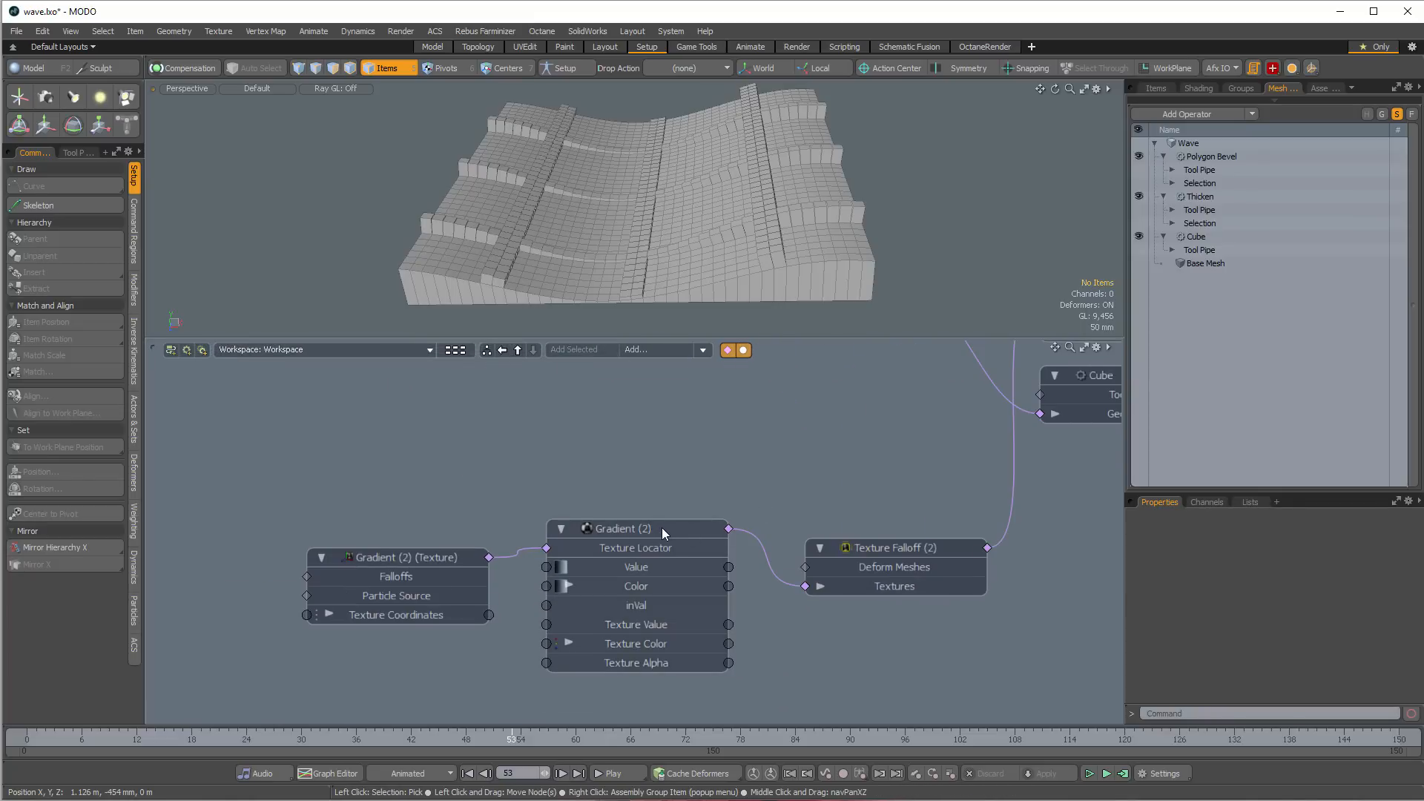
ctrl+alt+drag(859, 591, 745, 571)
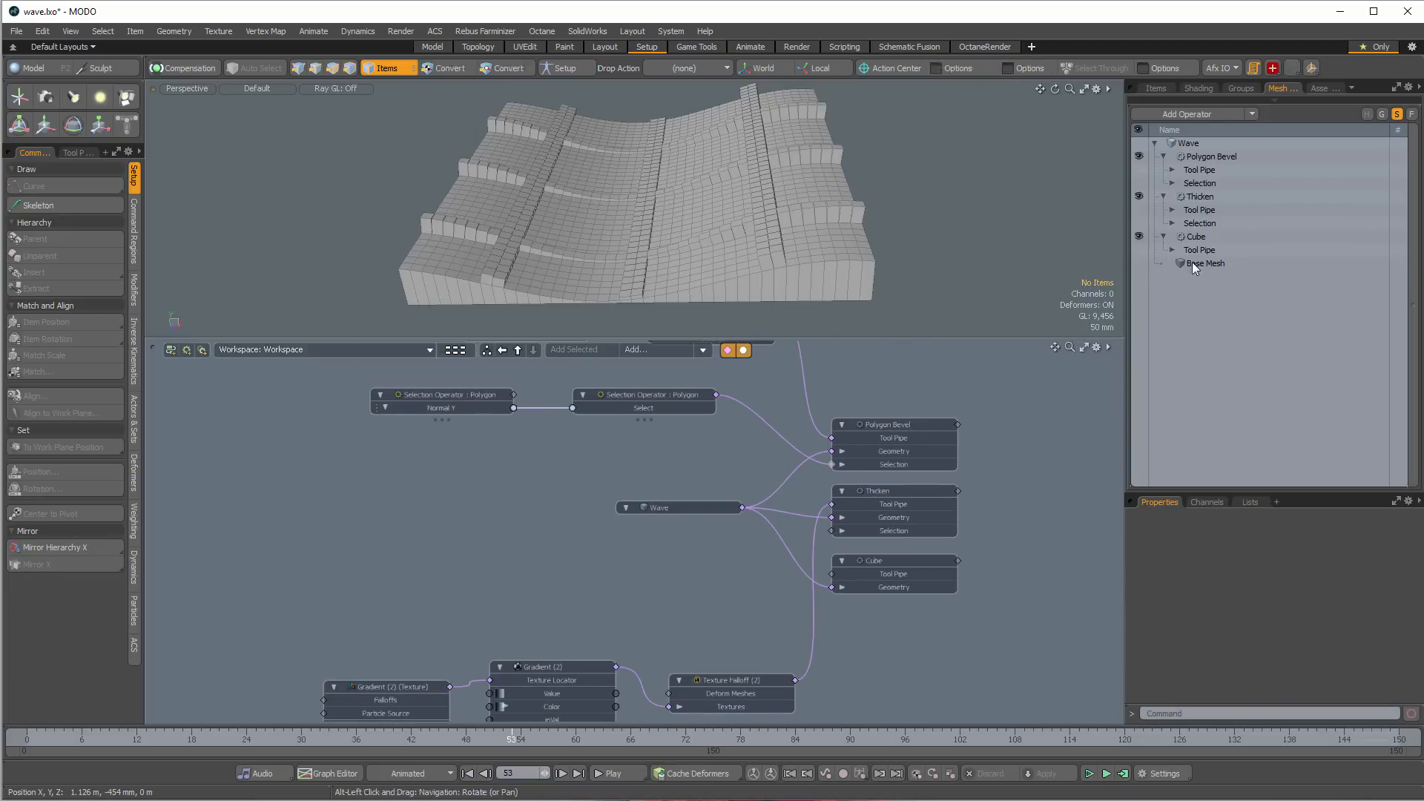
Expand the Thicken operation's tool pipe and inspect its Texture Falloff and the Gradient texture feeding it
click(1172, 210)
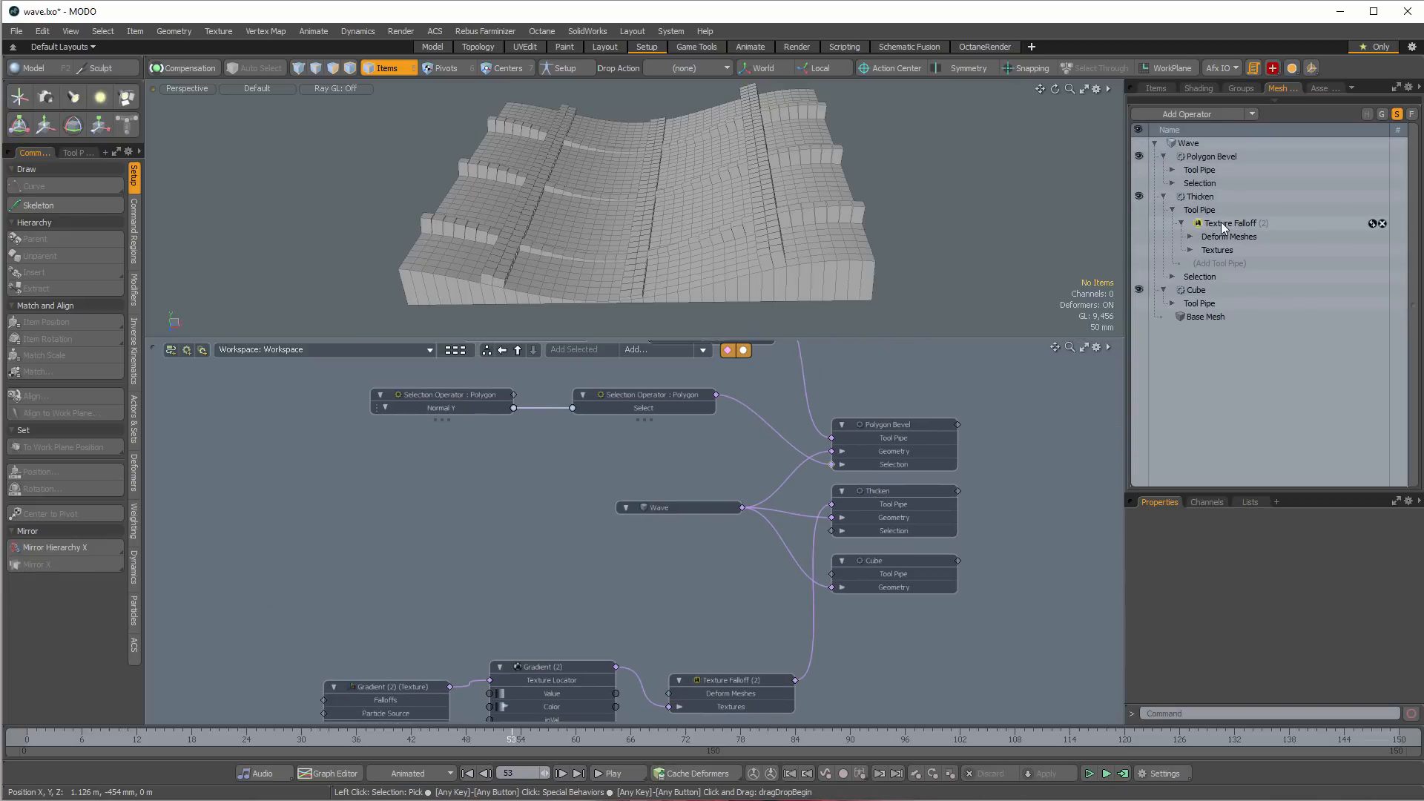
click(1190, 250)
click(1215, 266)
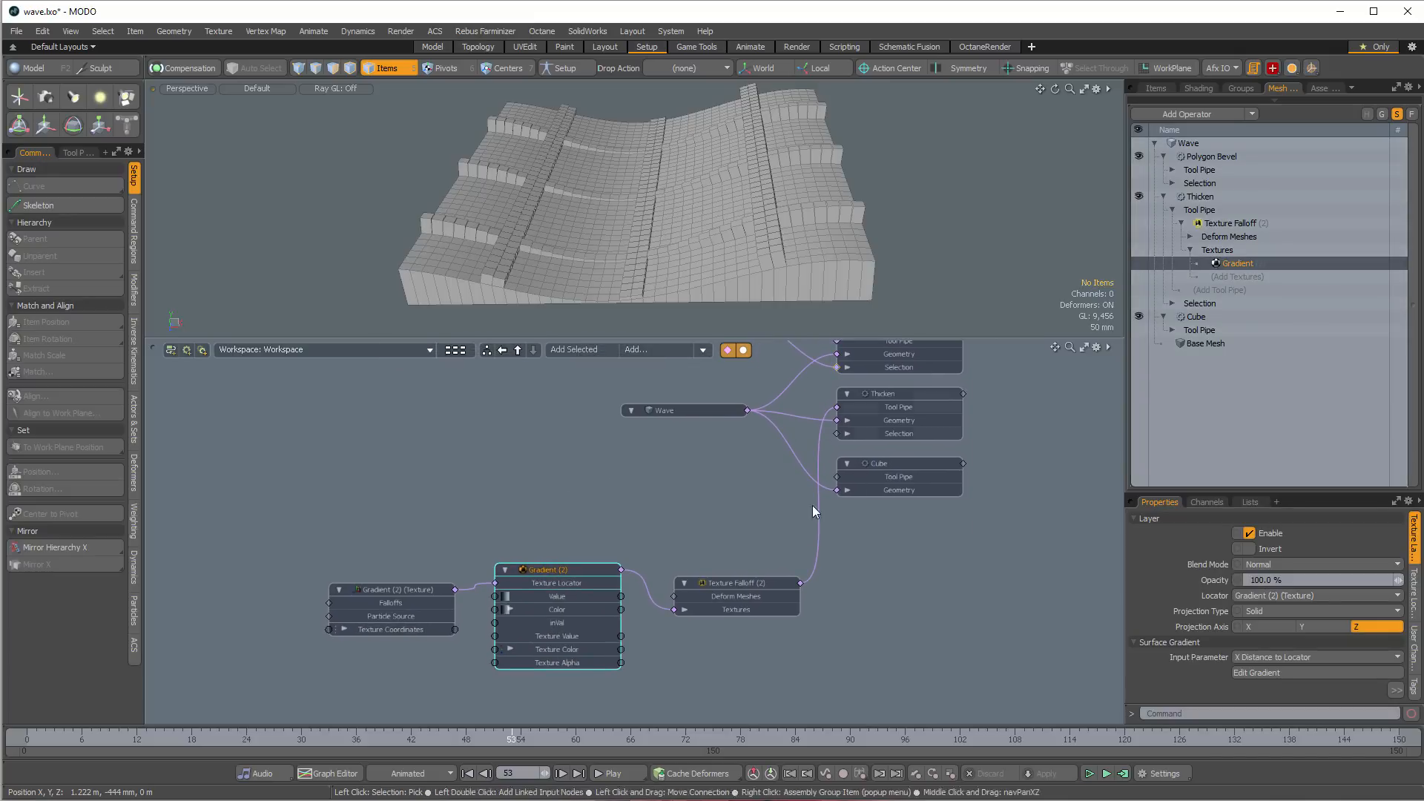
click(1231, 224)
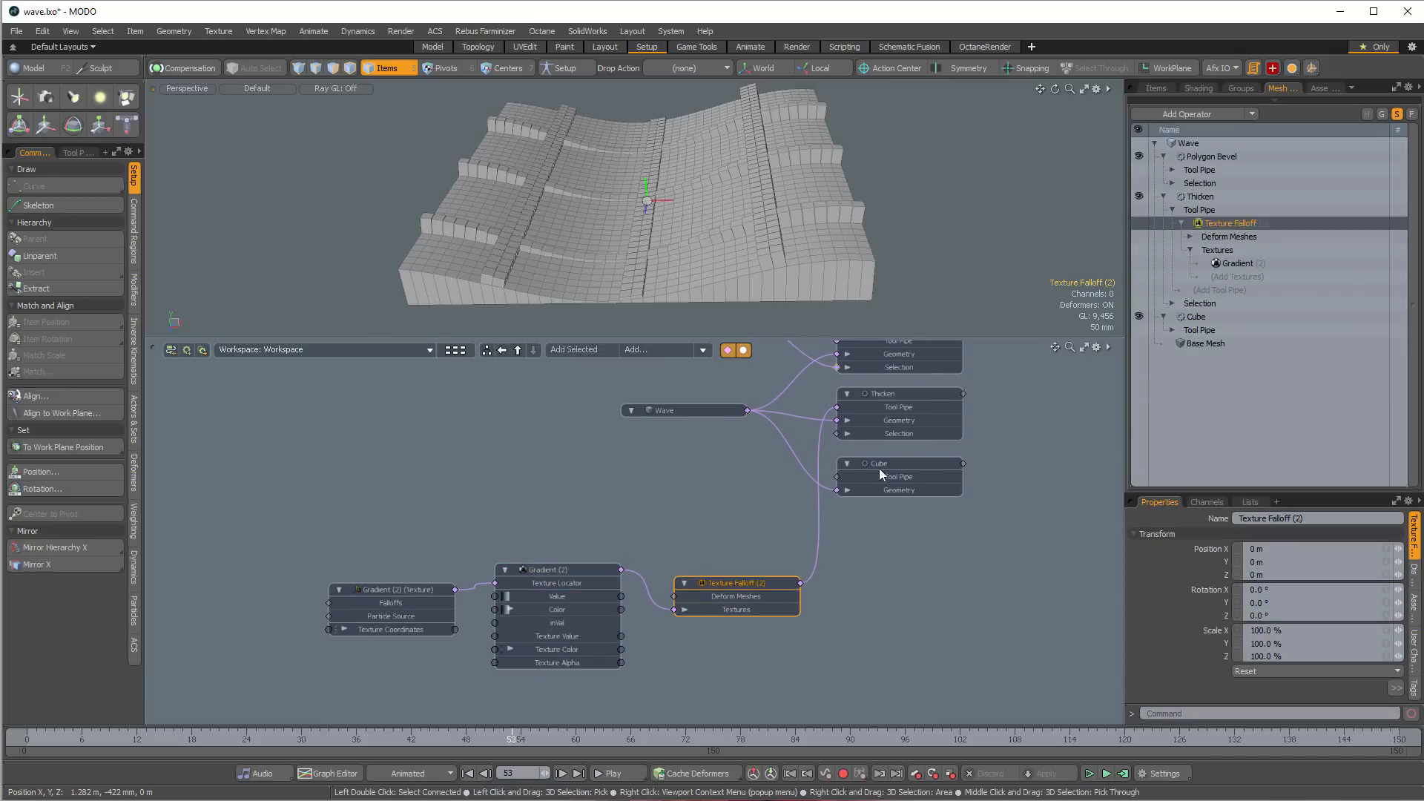
Nudge the Thicken node slightly closer to the Polygon Bevel node in the schematic
click(898, 390)
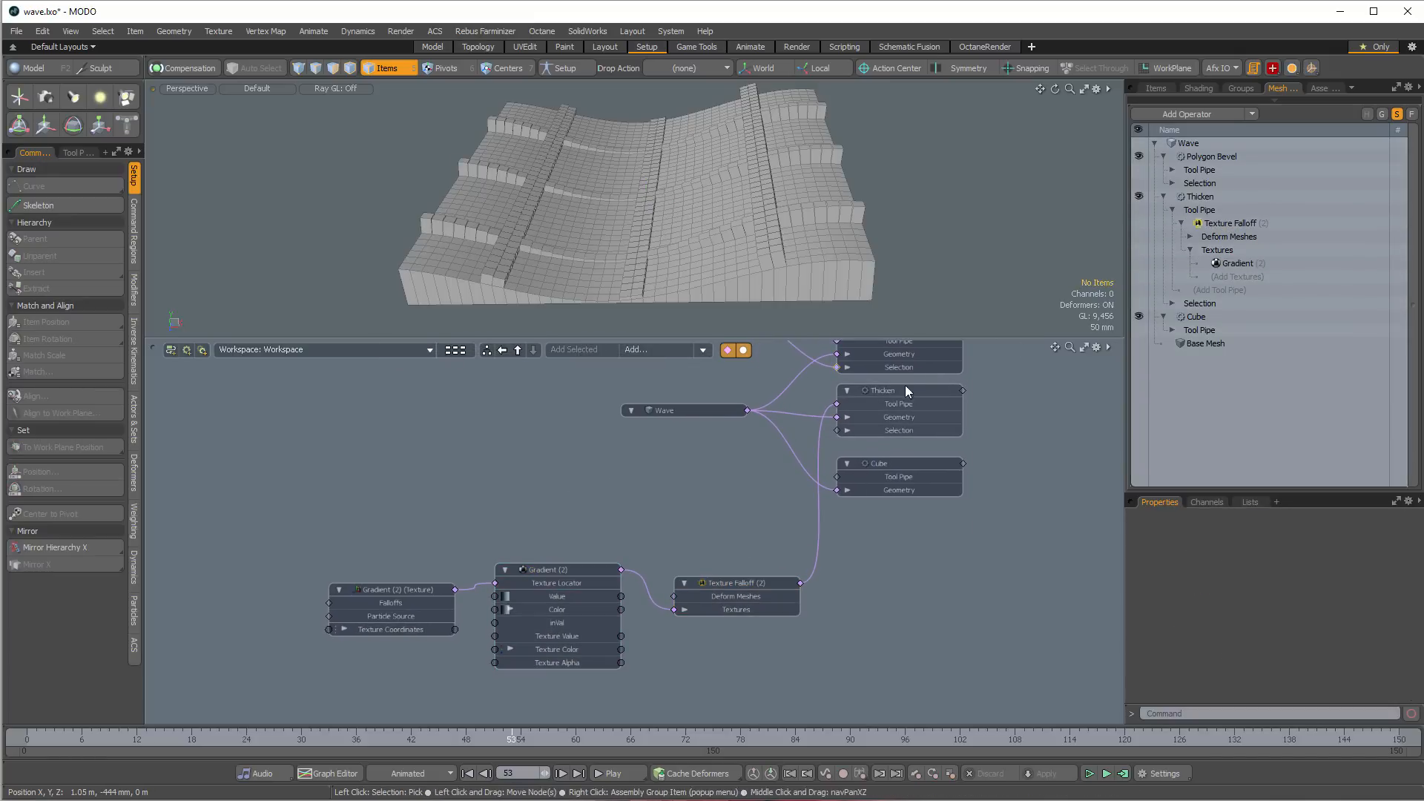
click(908, 387)
alt+shift+drag(957, 465, 938, 506)
click(938, 506)
scroll(937, 506, up, 5)
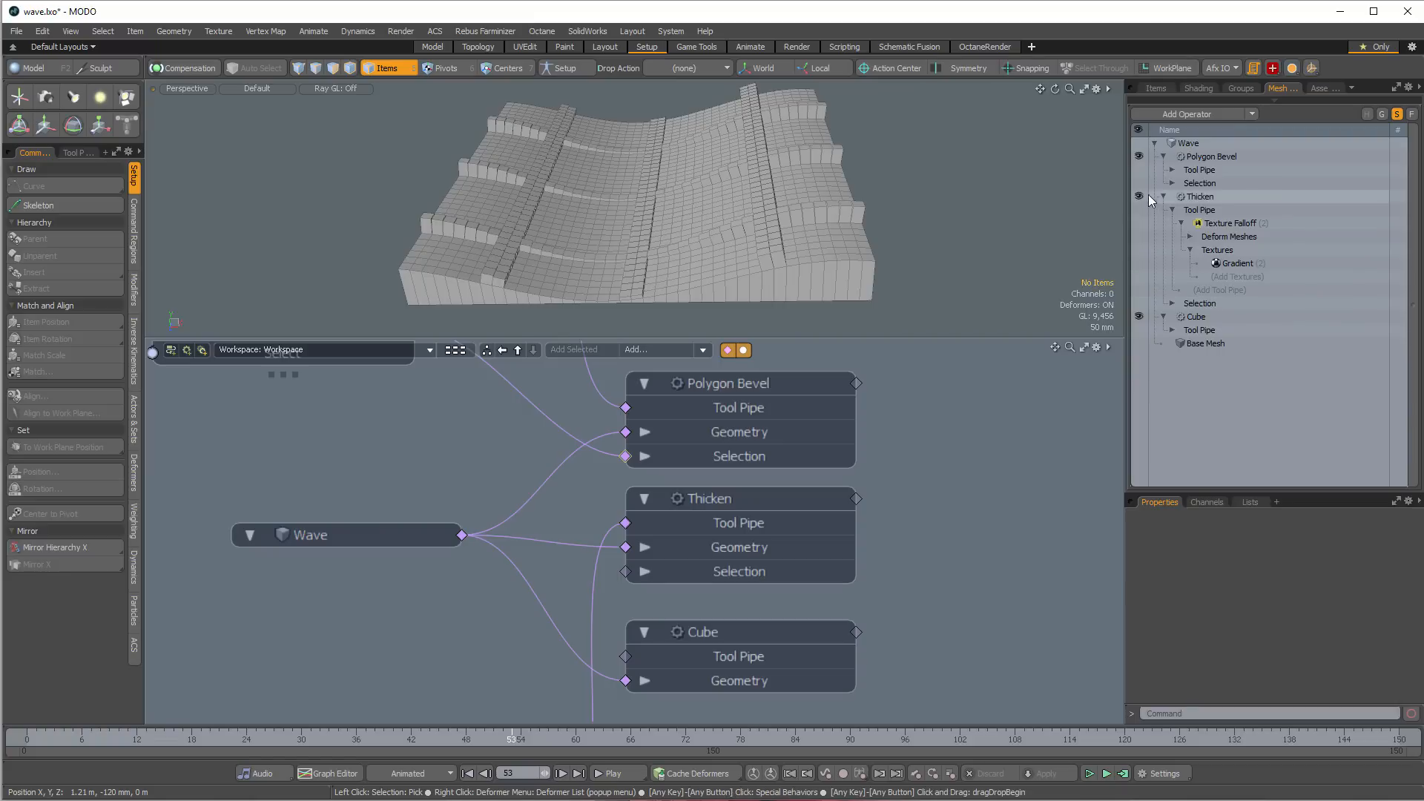
Disable the Polygon Bevel operation to compare the Wave mesh without it, and enable it again
click(1140, 157)
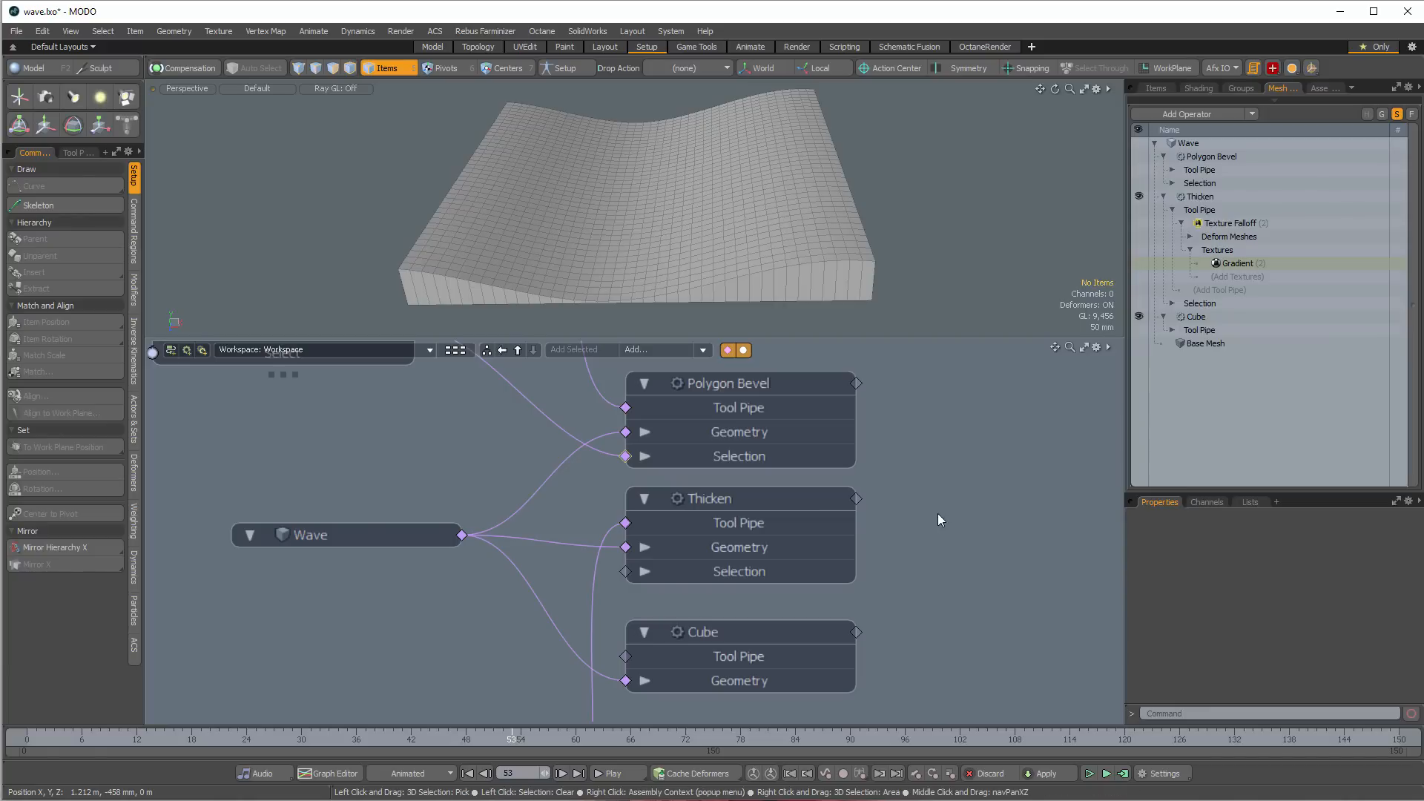
click(792, 387)
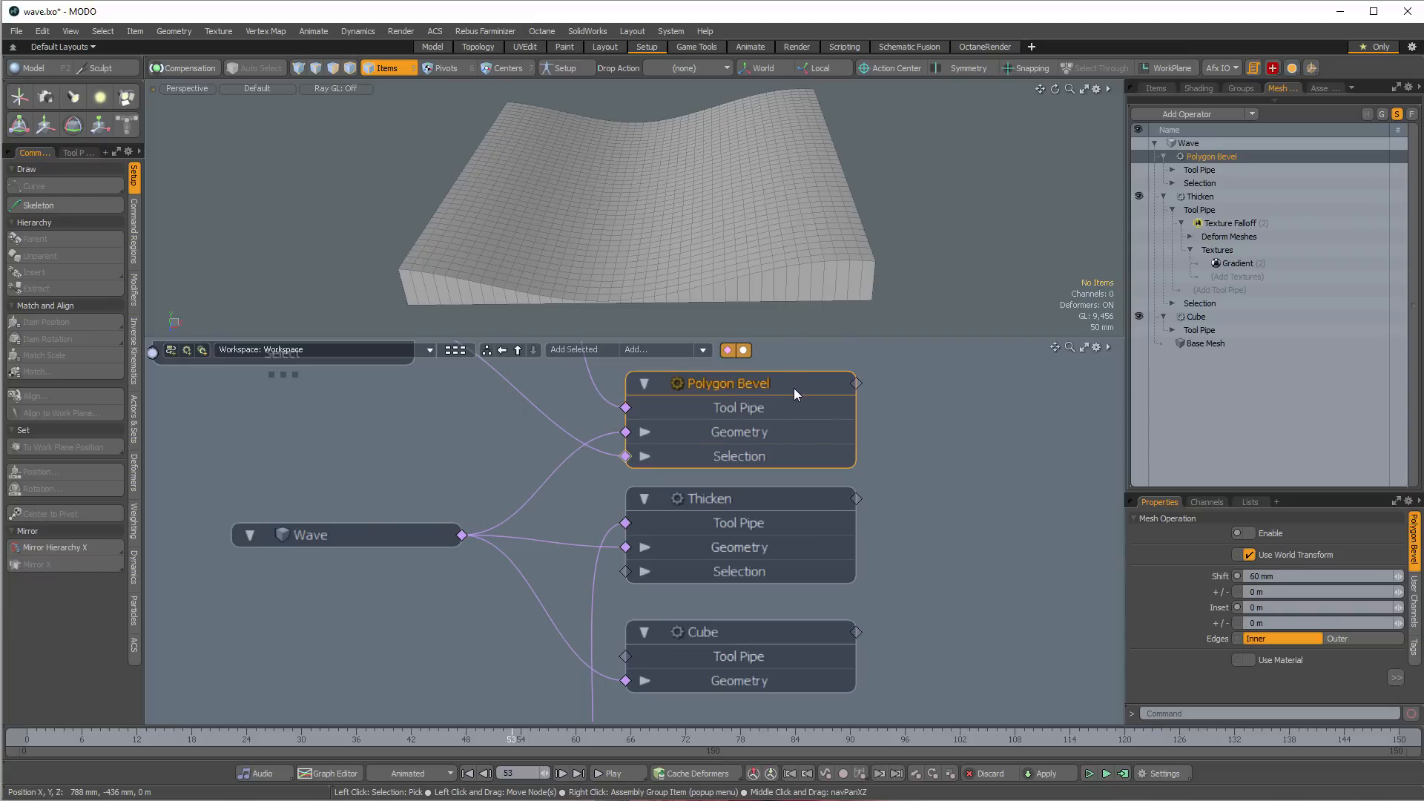
click(1139, 156)
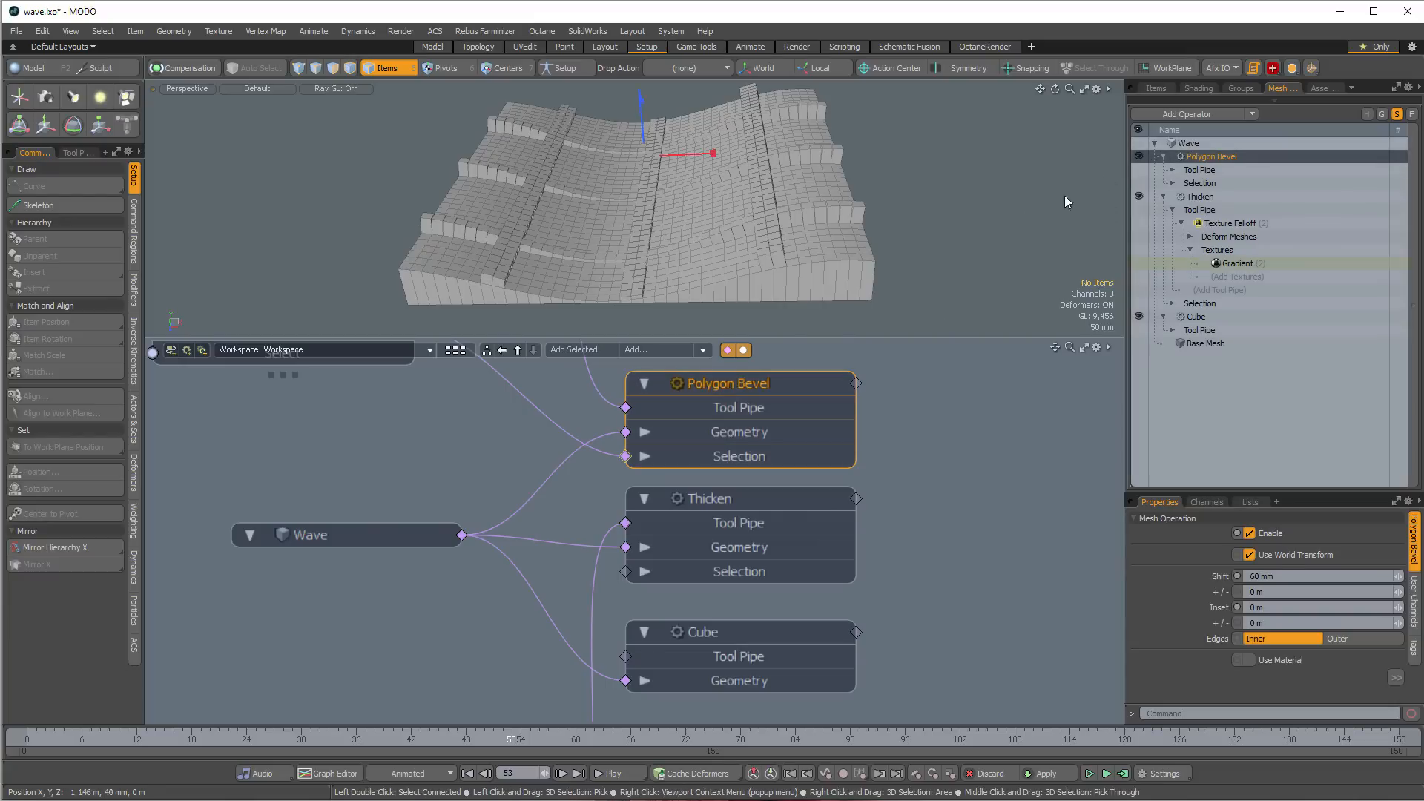
Move Thicken above Polygon Bevel in the mesh operation stack, and restore Polygon Bevel to the top
click(1201, 197)
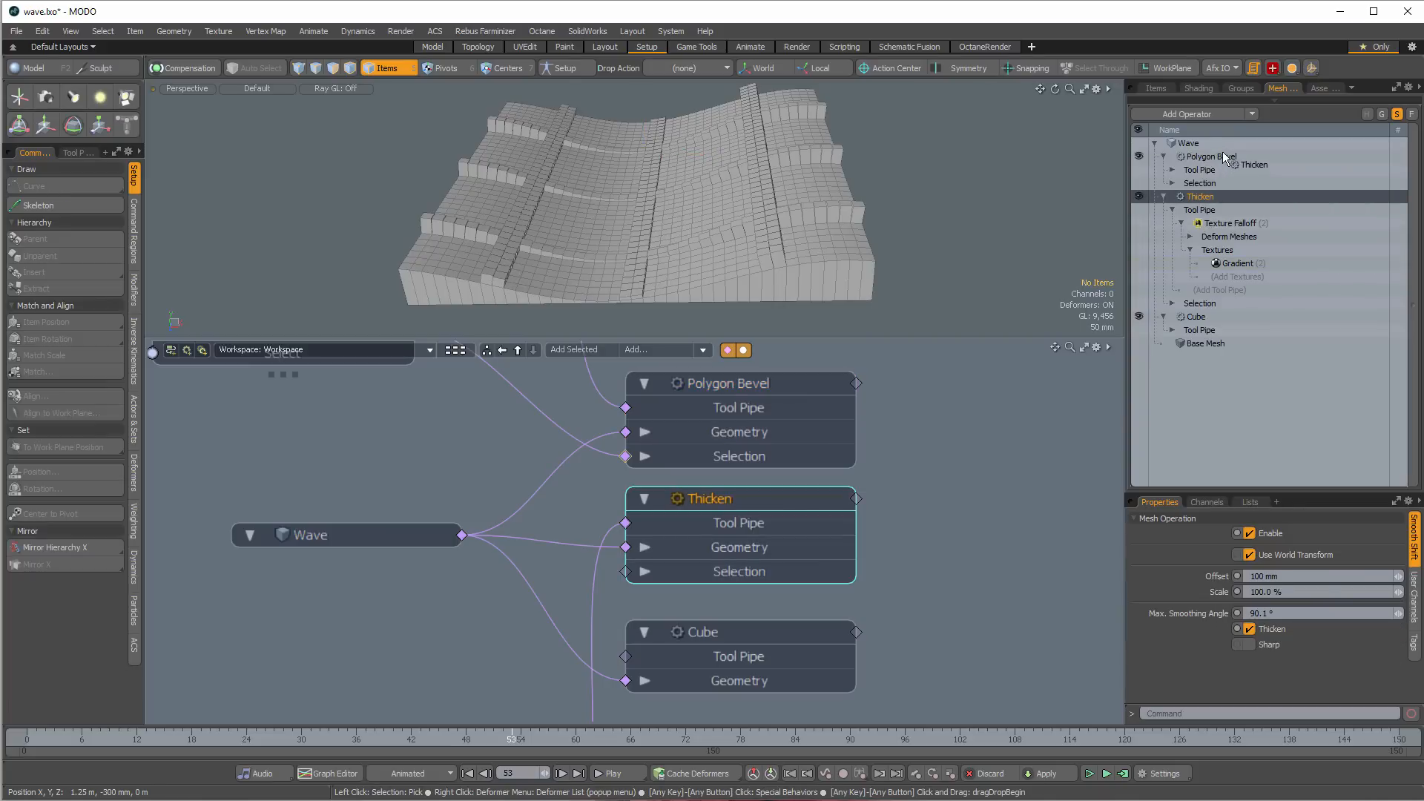
drag(1223, 151, 1221, 150)
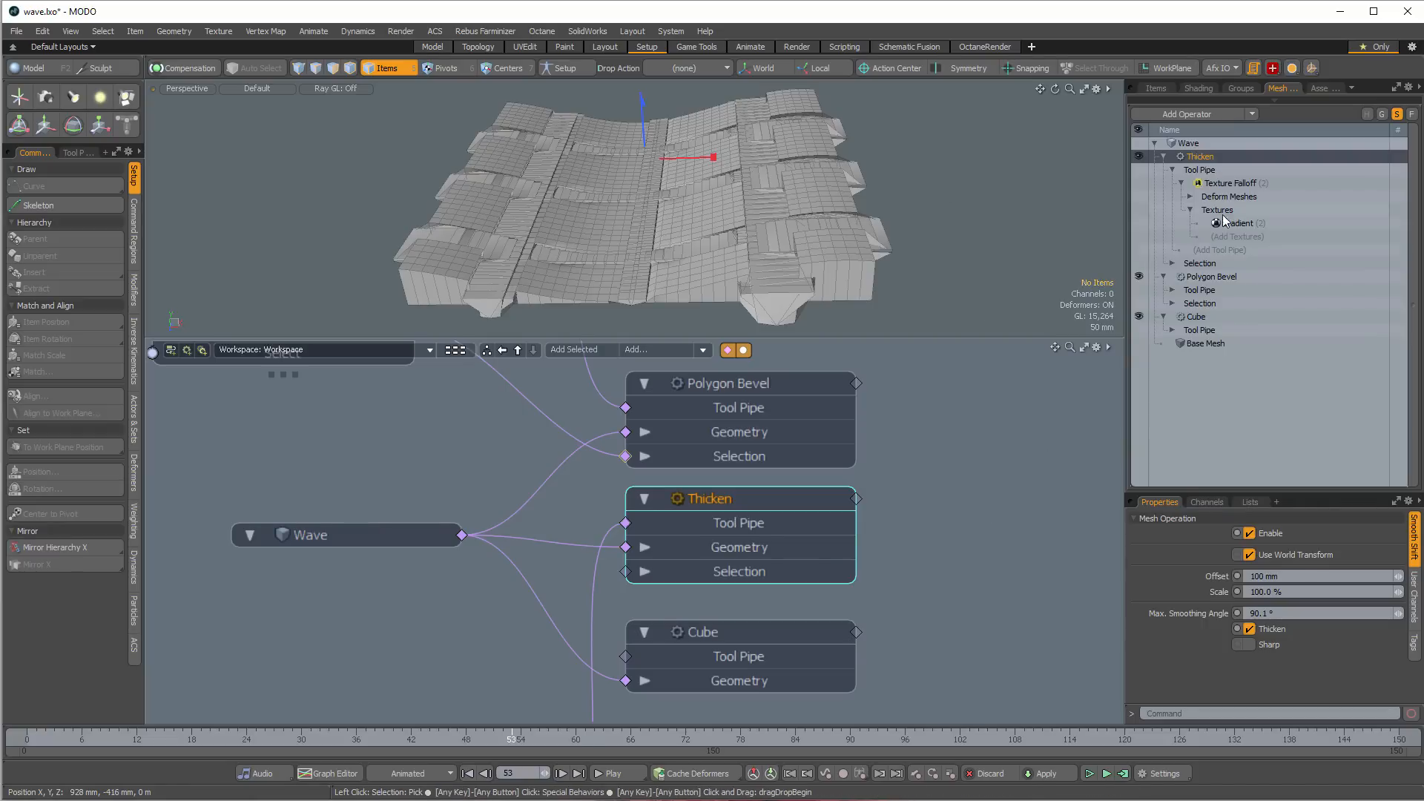
click(1197, 277)
drag(1222, 152, 1225, 151)
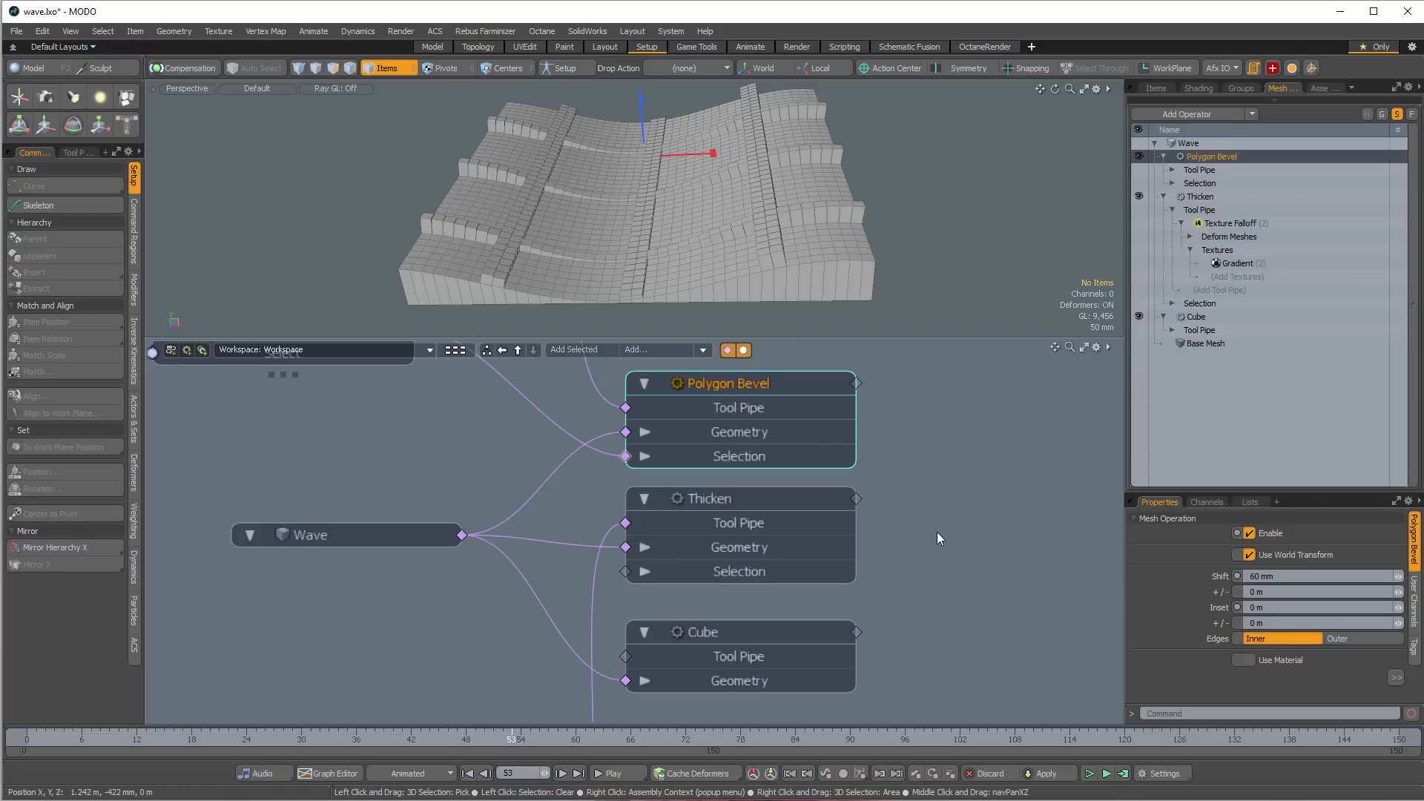
Add a Basic Math: Add node to the schematic and place it in the empty area beside the mesh operation nodes
middle_drag(933, 528, 714, 508)
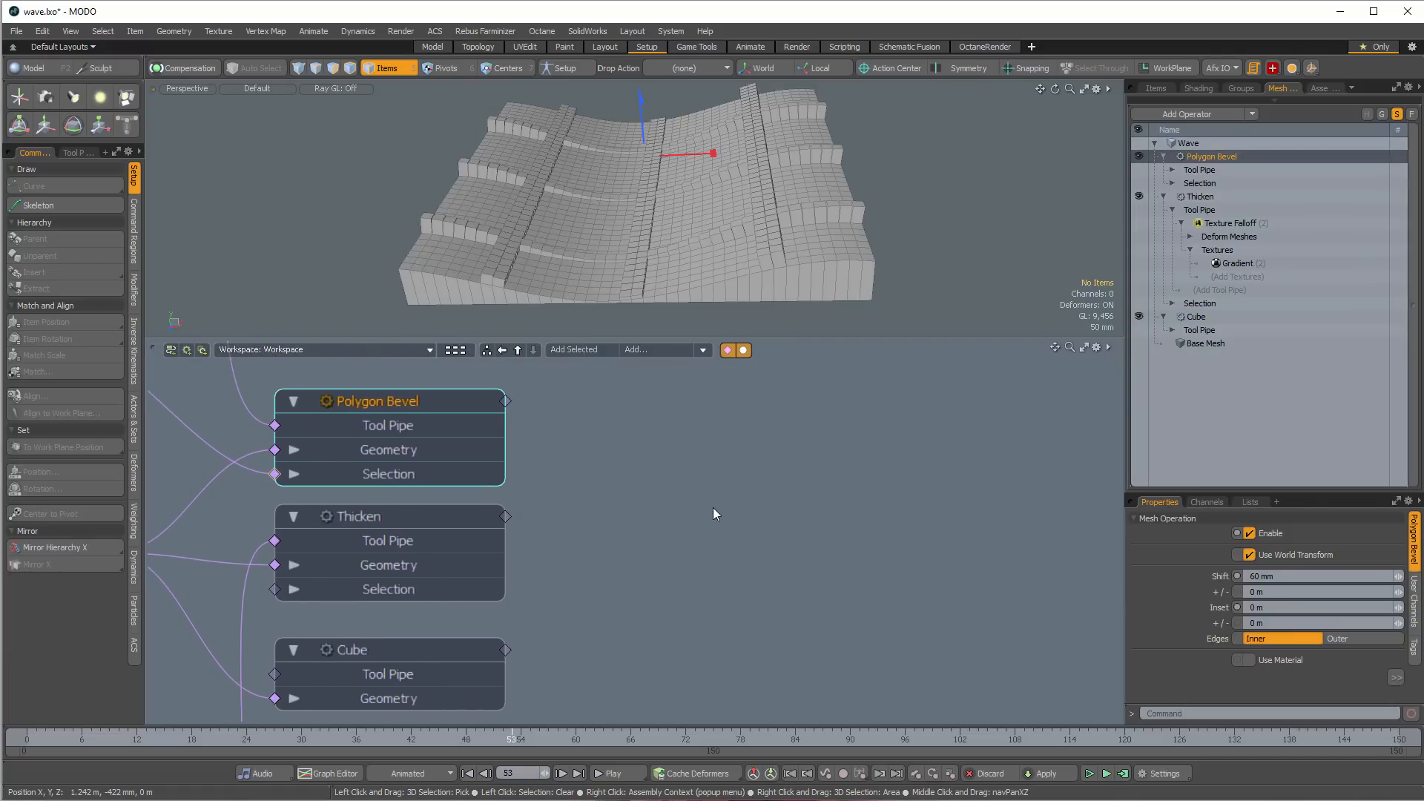
click(714, 509)
click(684, 351)
text(add)
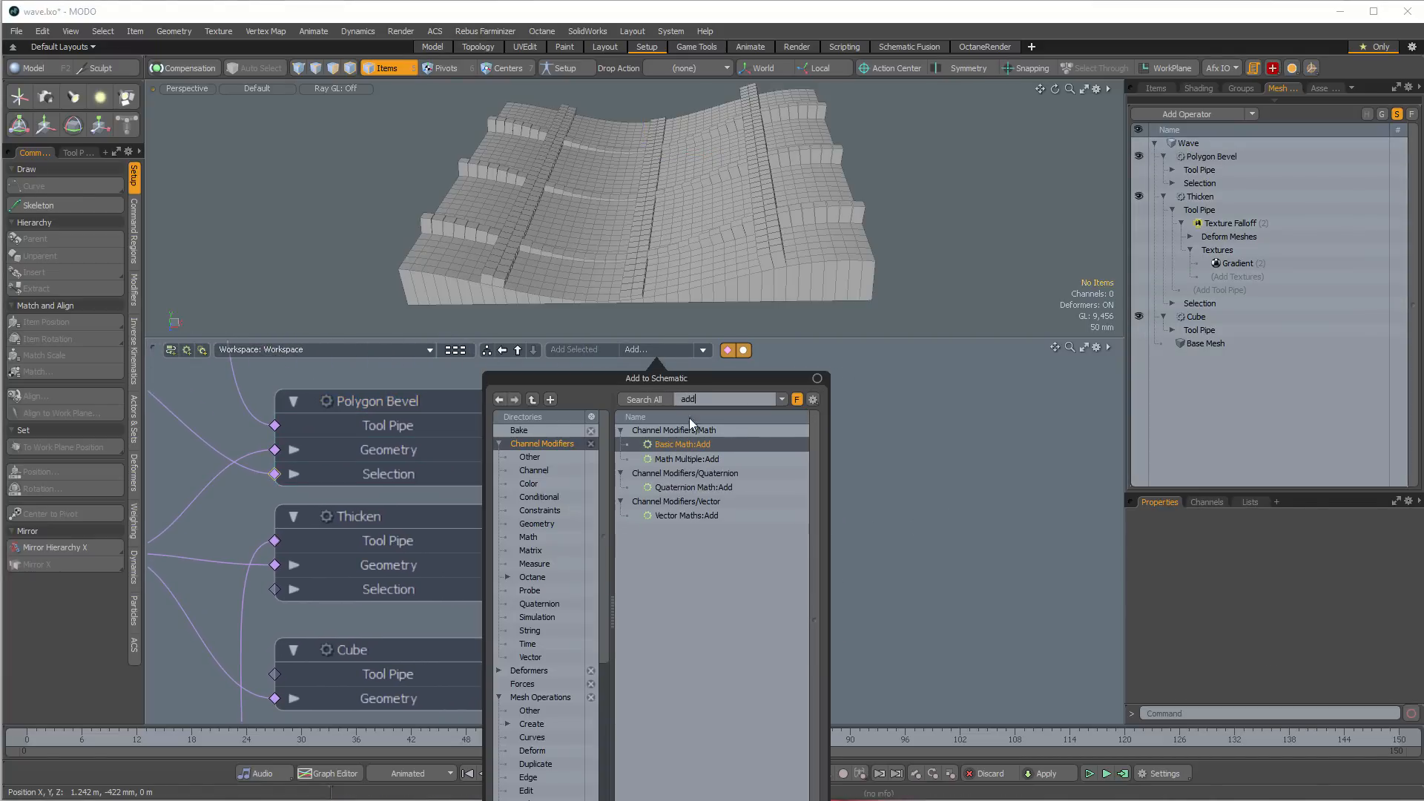
double_click(683, 445)
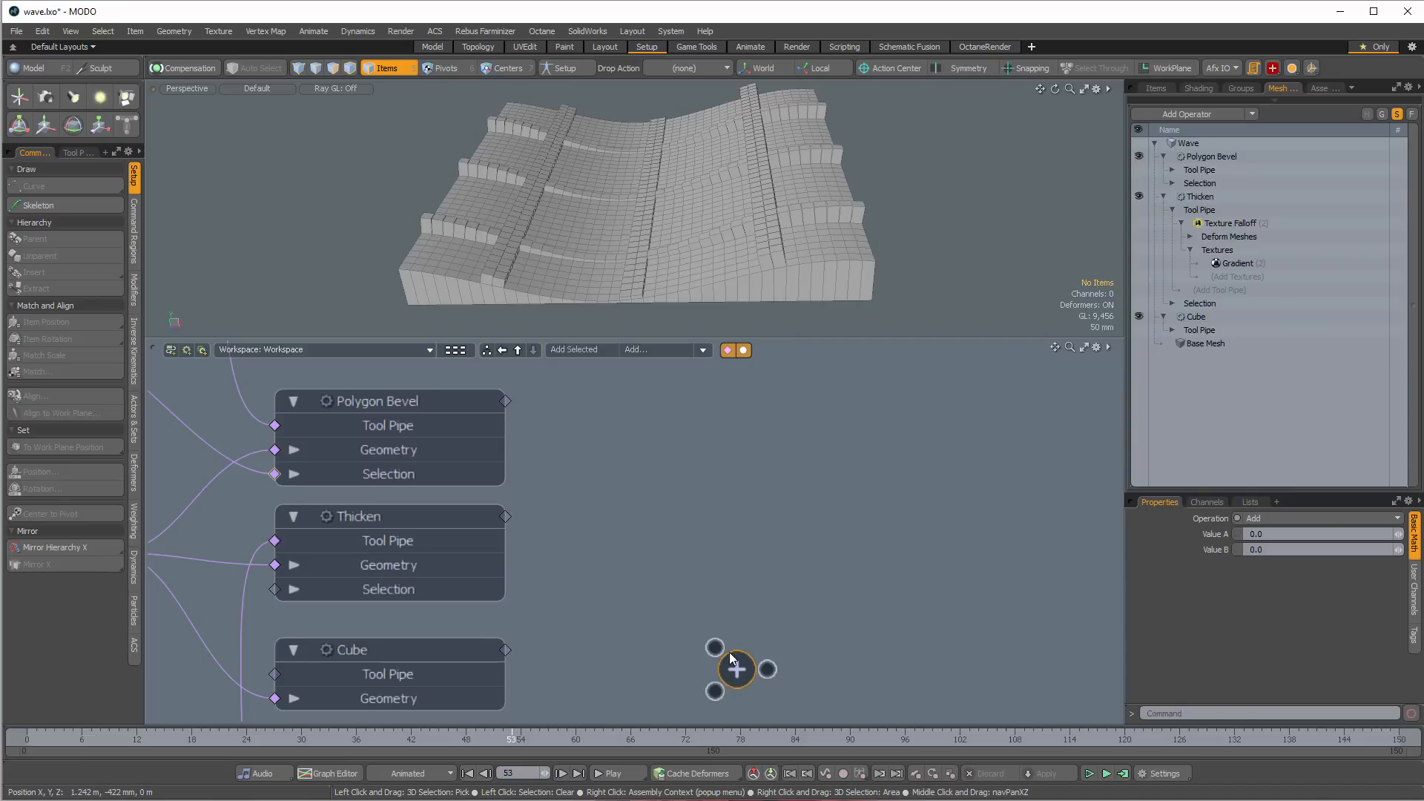
drag(731, 657, 748, 511)
Add a Basic Math: Multiply node to the schematic and place it to the right of the Add node
click(668, 351)
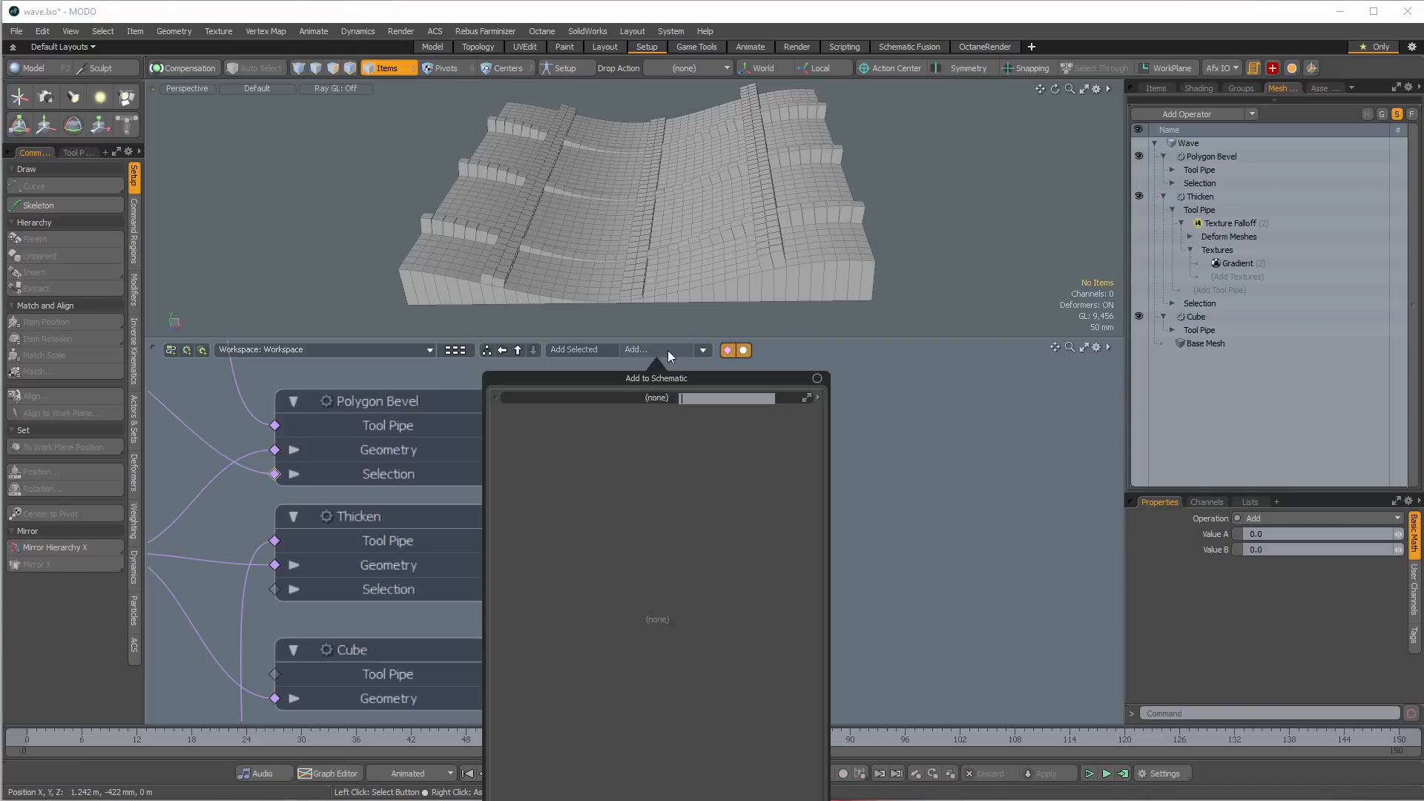
text(m)
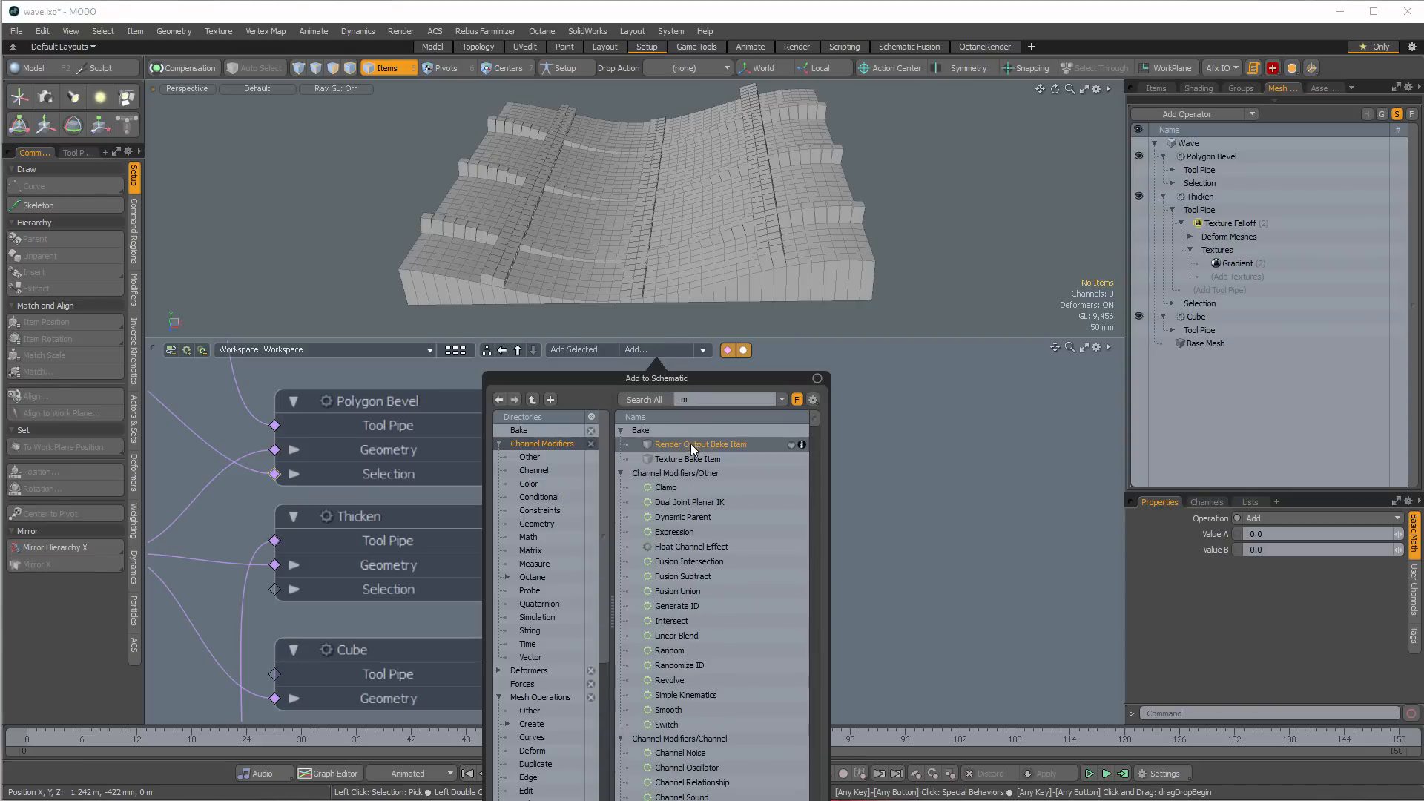
text(ul)
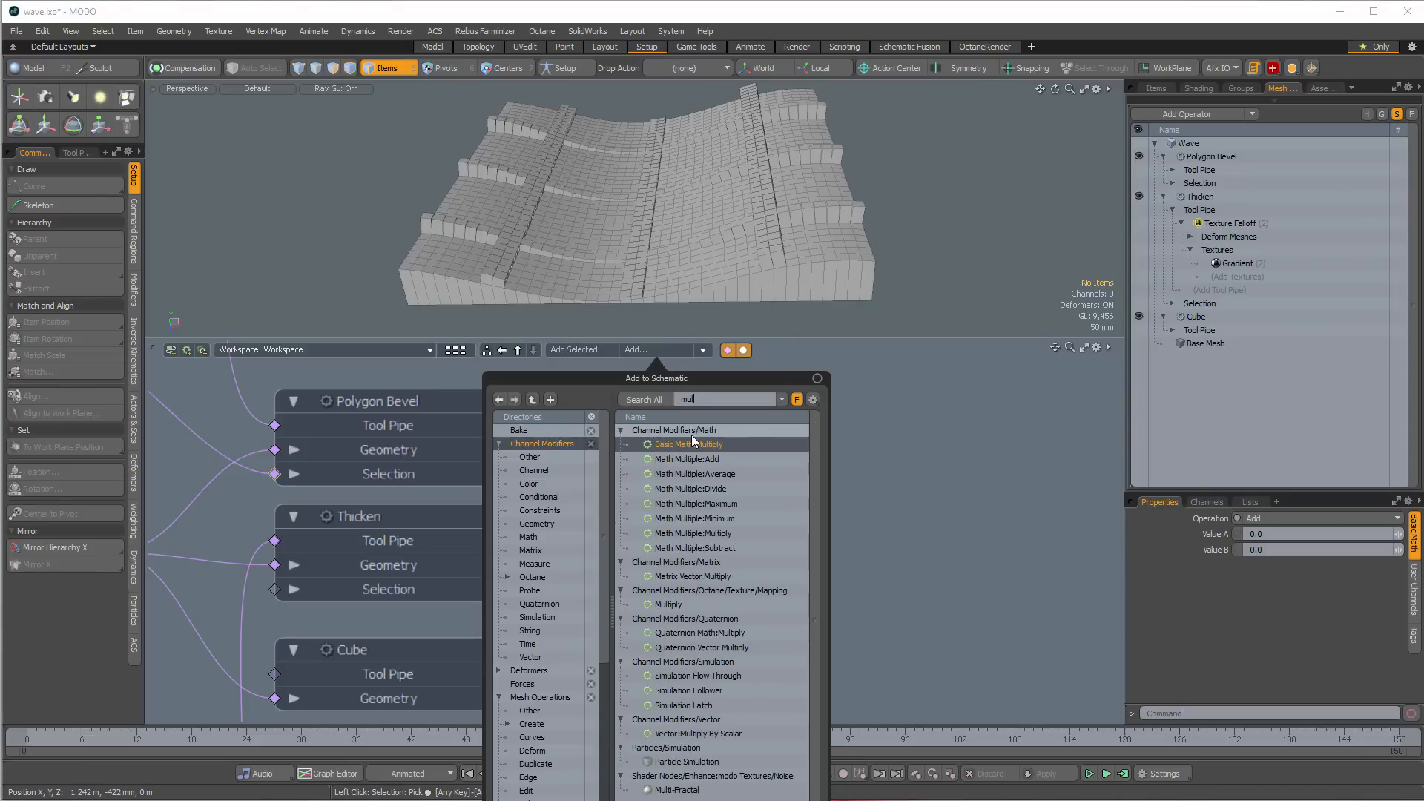
double_click(714, 446)
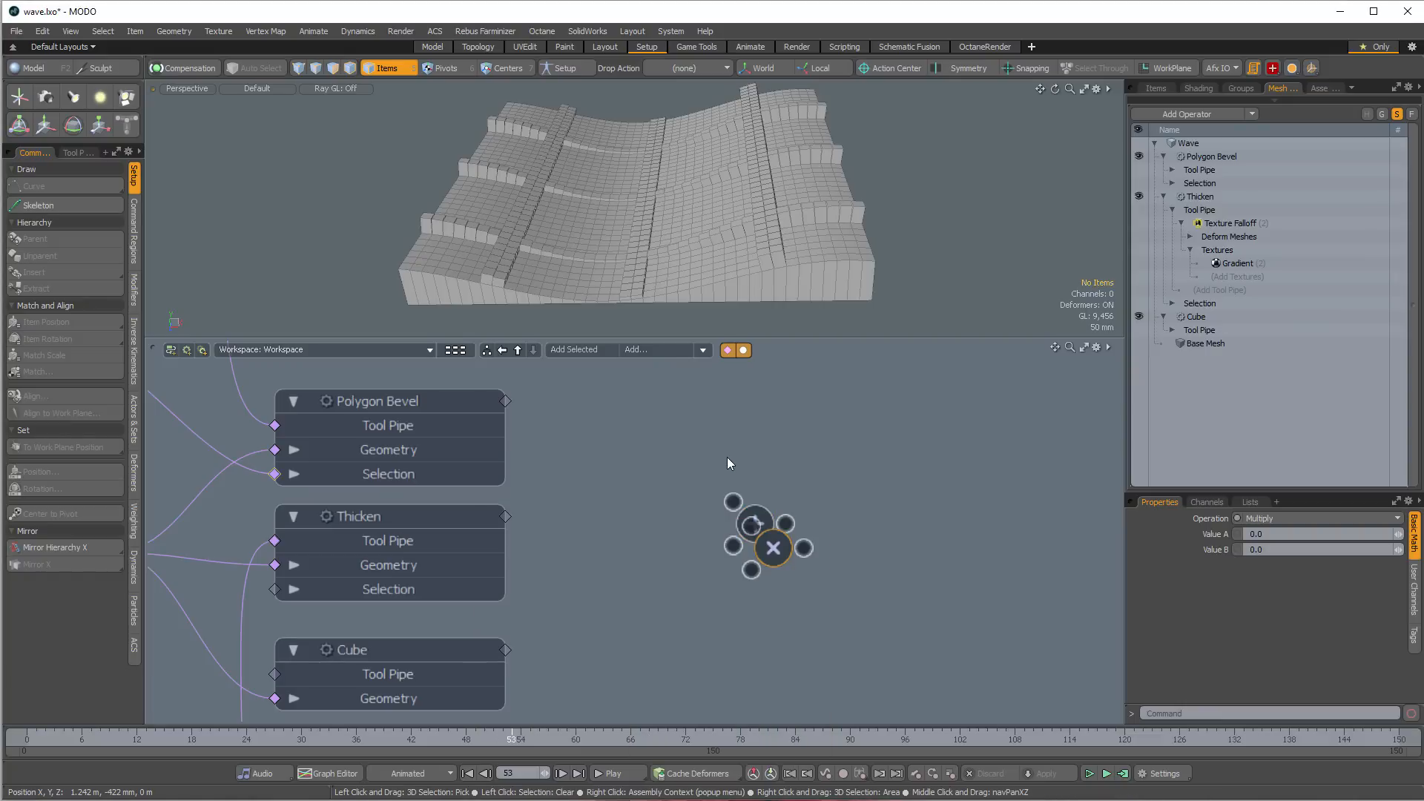
drag(772, 545, 895, 531)
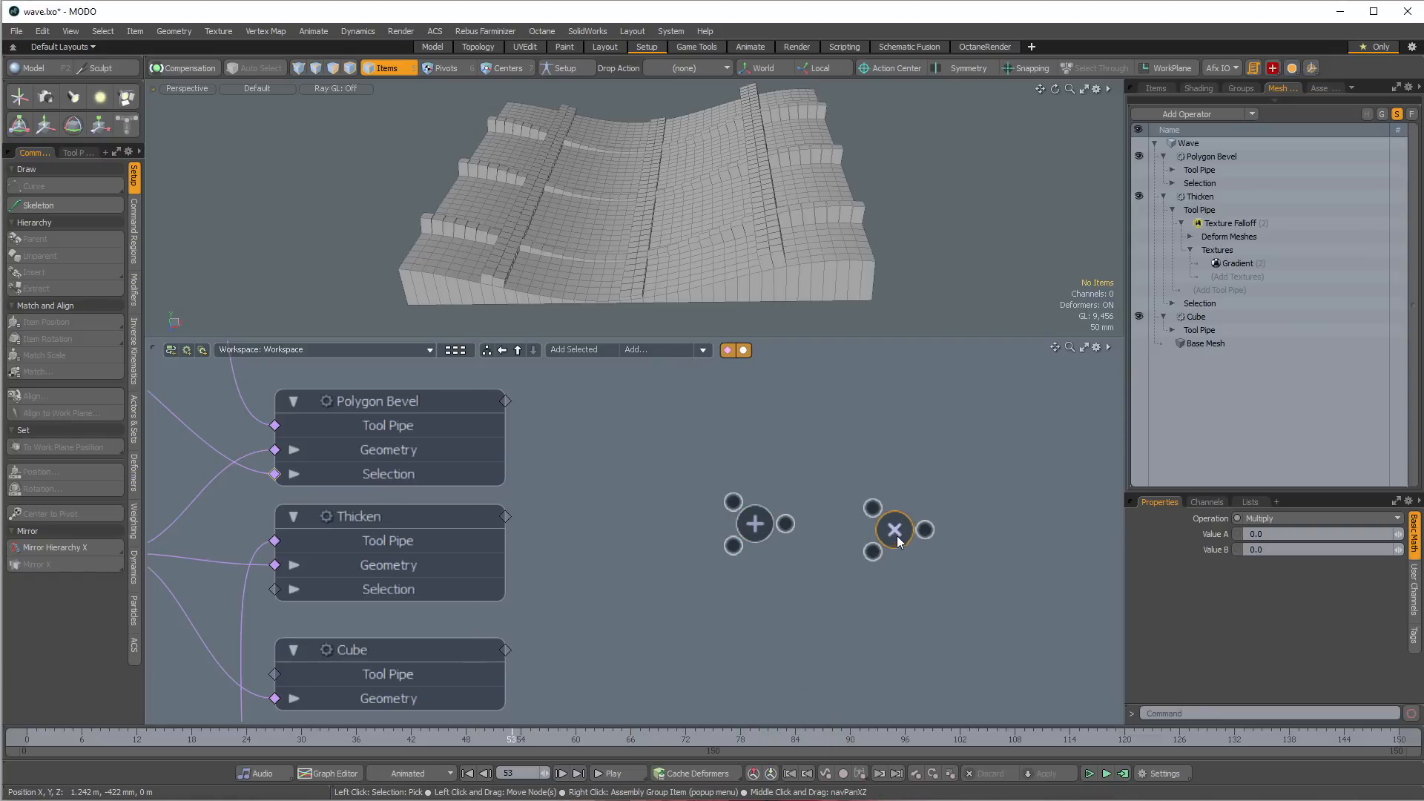
Connect the Add node's output to the Multiply node's upper input and move the Add node slightly away
drag(786, 524, 874, 509)
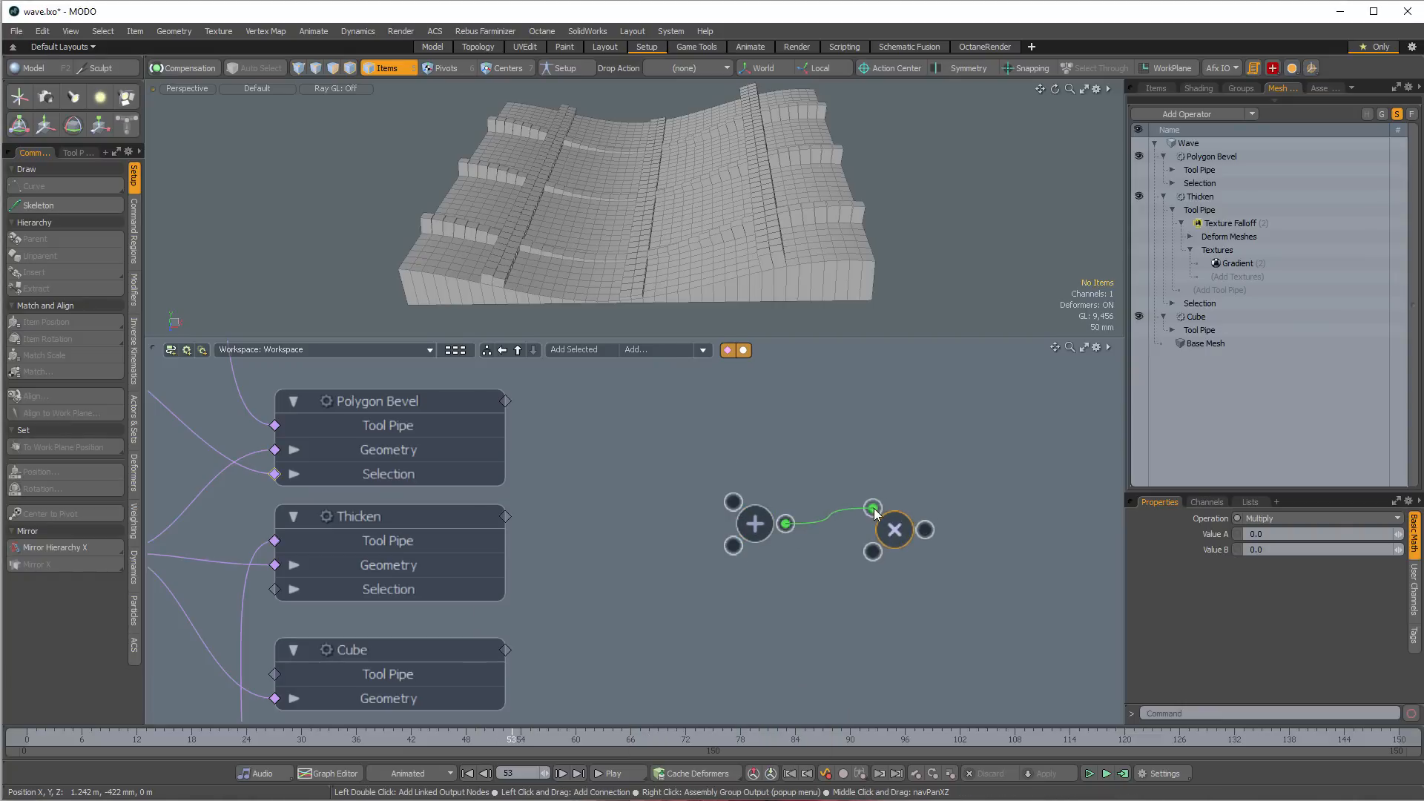
click(828, 547)
ctrl+alt+drag(821, 552, 788, 586)
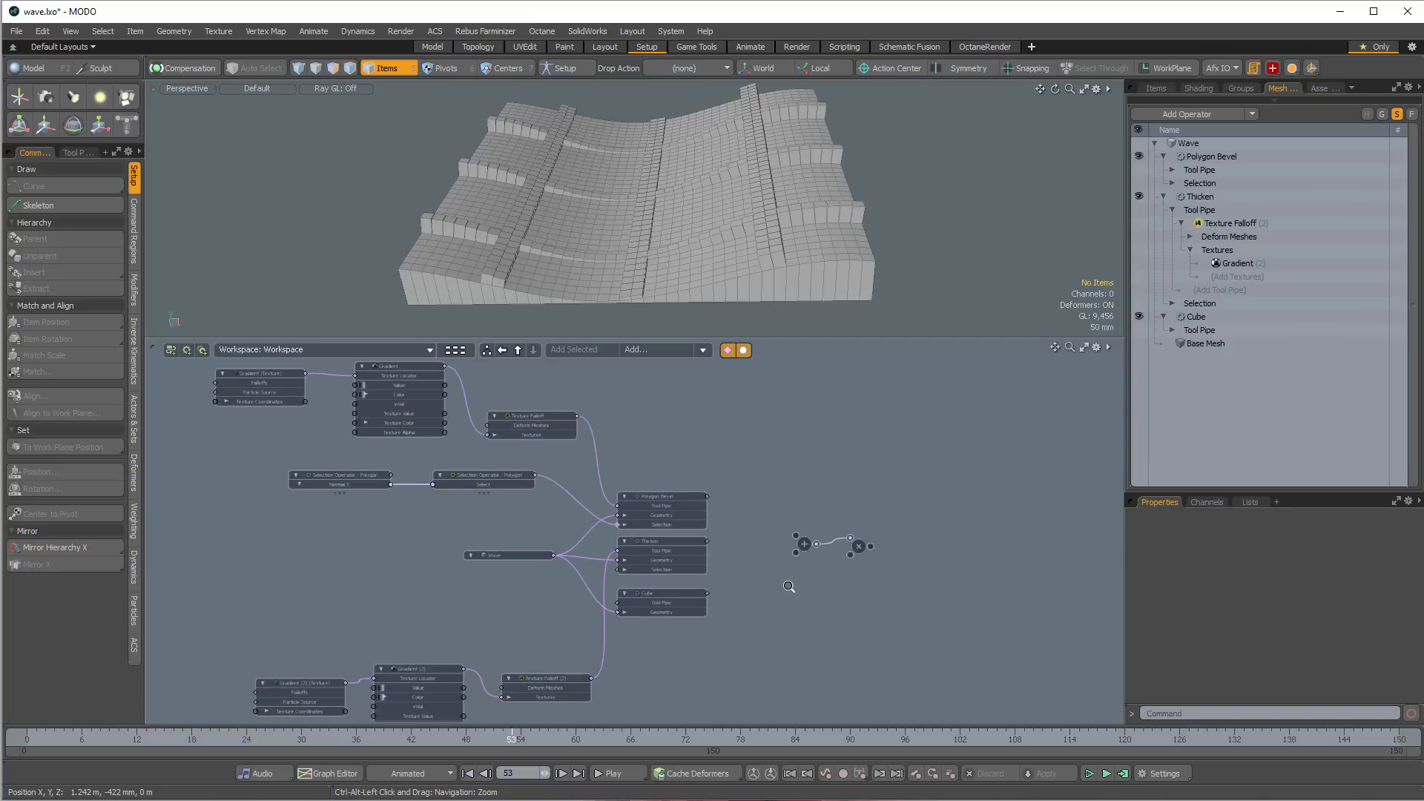
scroll(830, 557, up, 5)
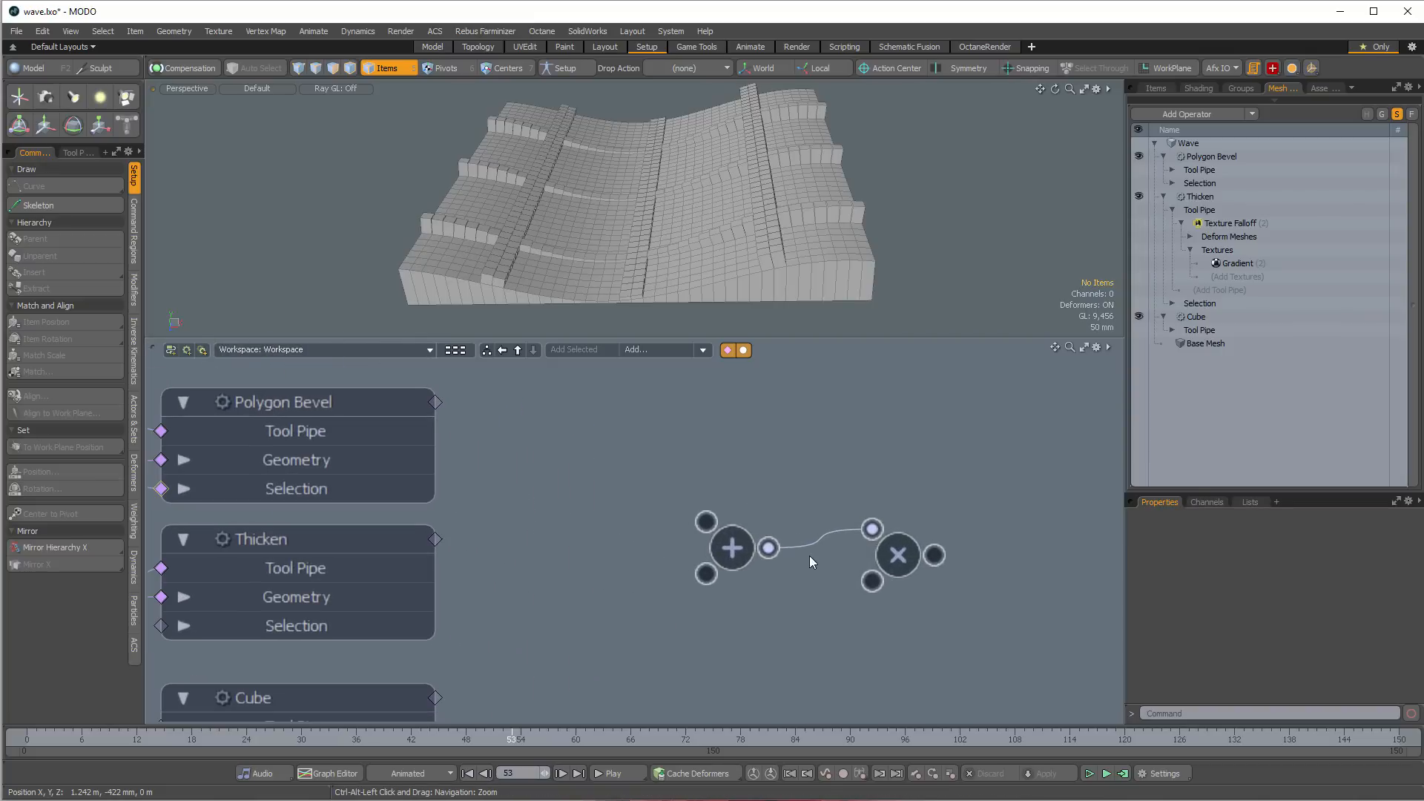
drag(729, 549, 692, 542)
Hide the schematic's channel connections and show them again, and move the Add node farther up and away from Multiply
click(744, 351)
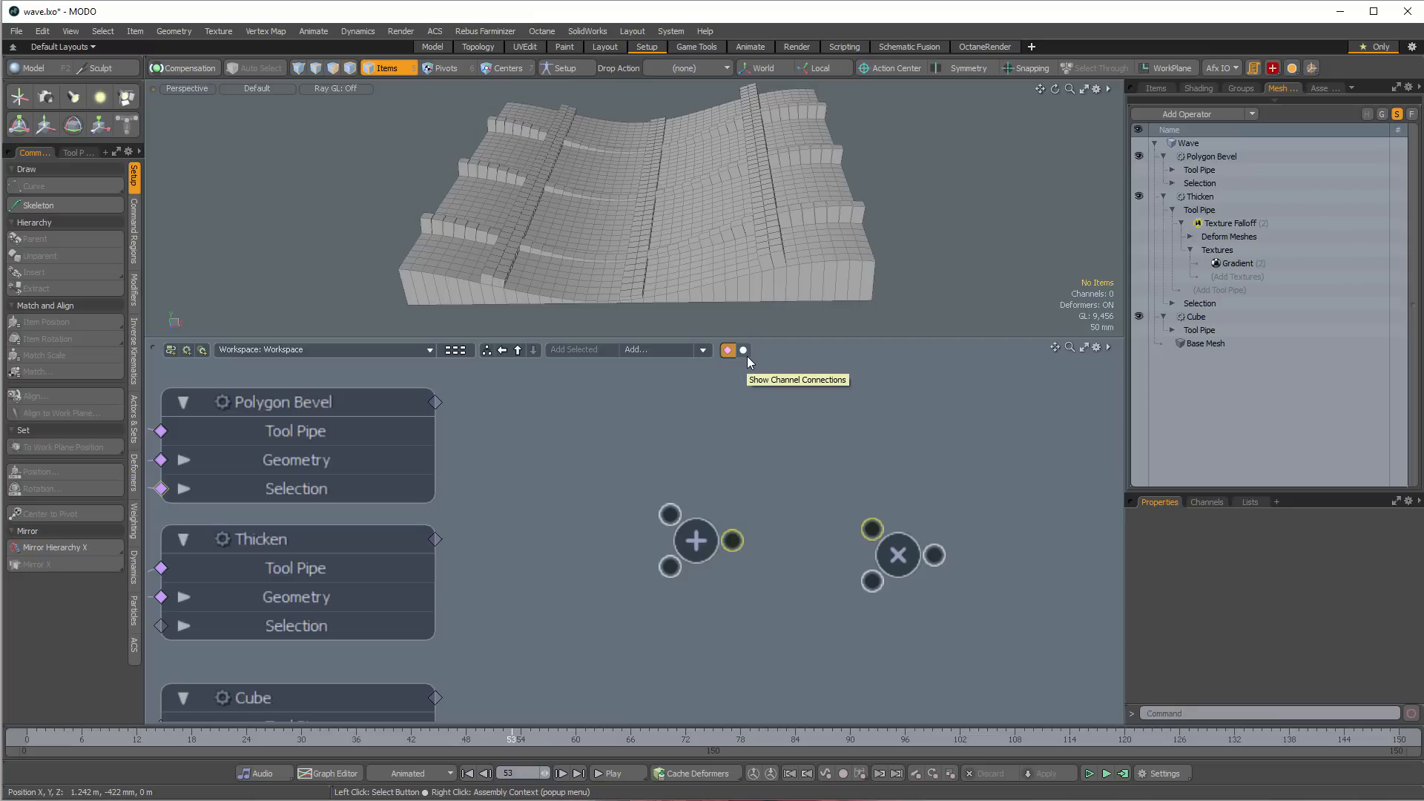
click(744, 352)
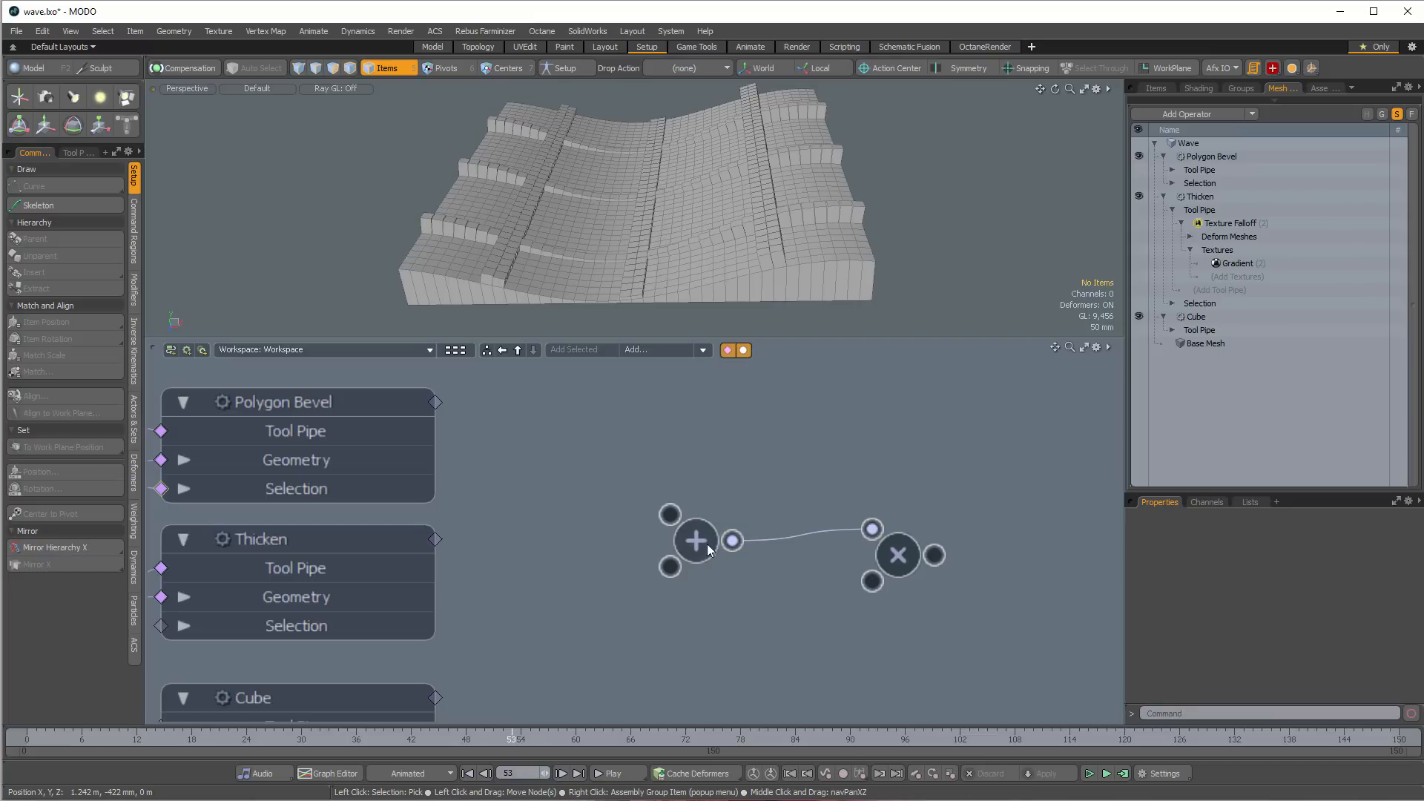
drag(708, 548, 616, 488)
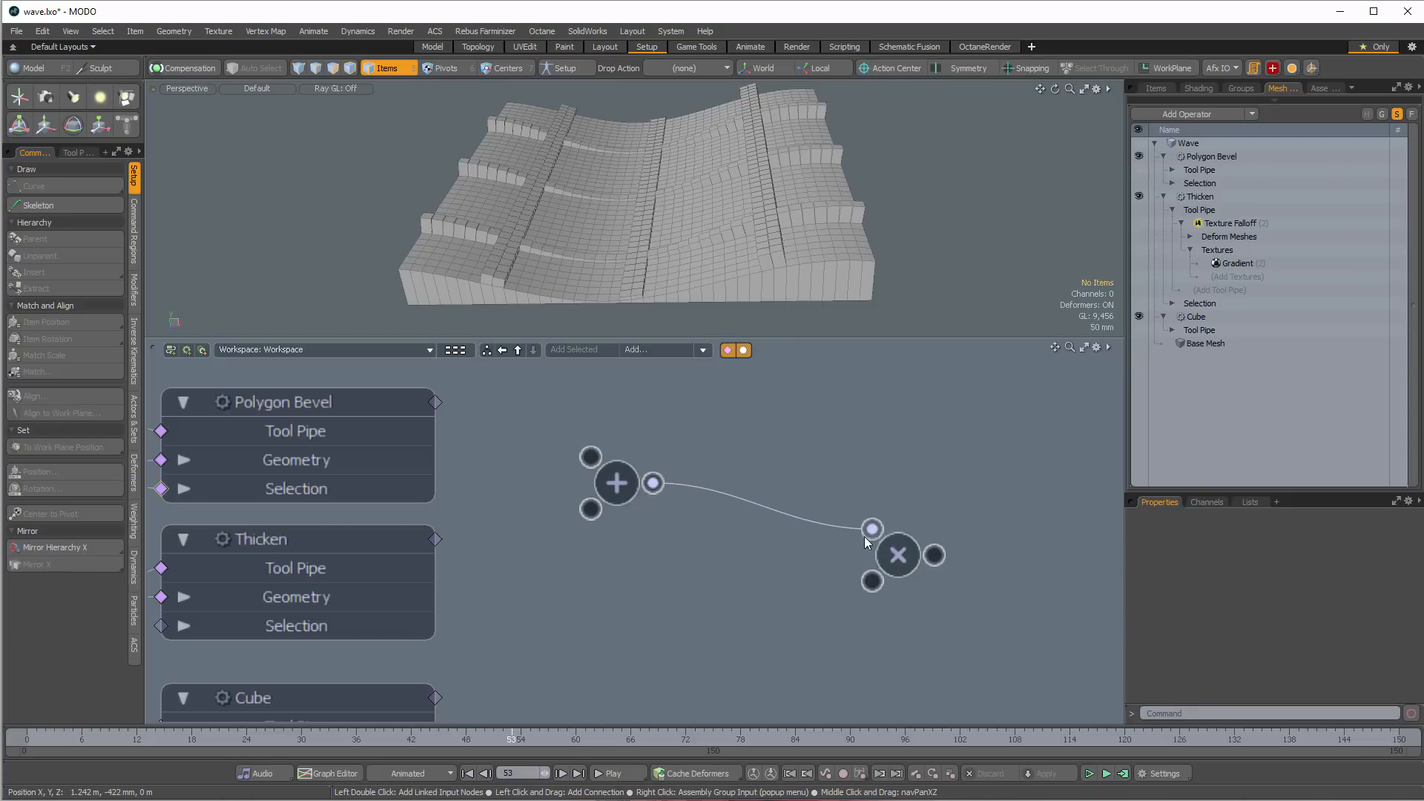
alt+drag(575, 410, 756, 409)
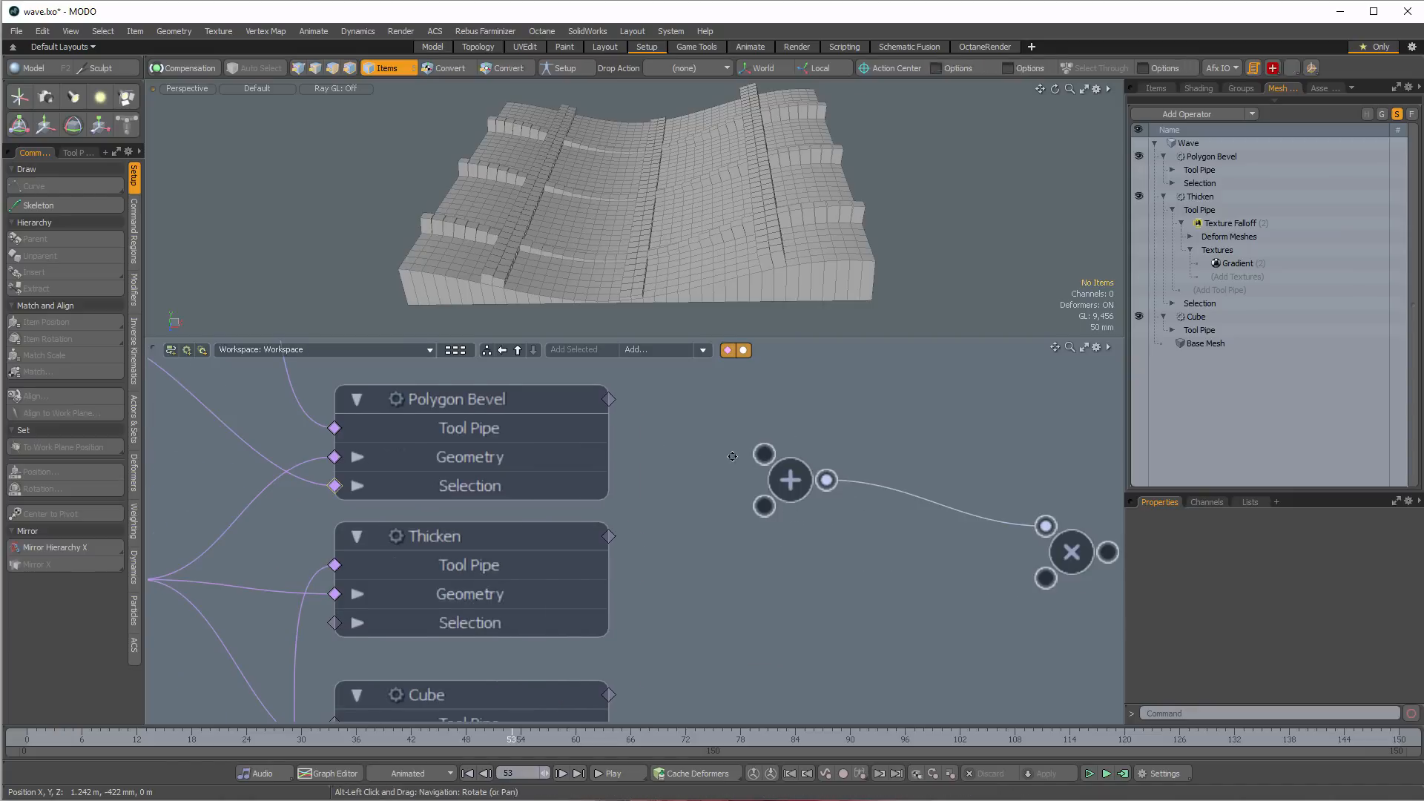
Delete the Add and Multiply math nodes from the schematic
alt+drag(377, 507, 651, 507)
scroll(579, 535, down, 4)
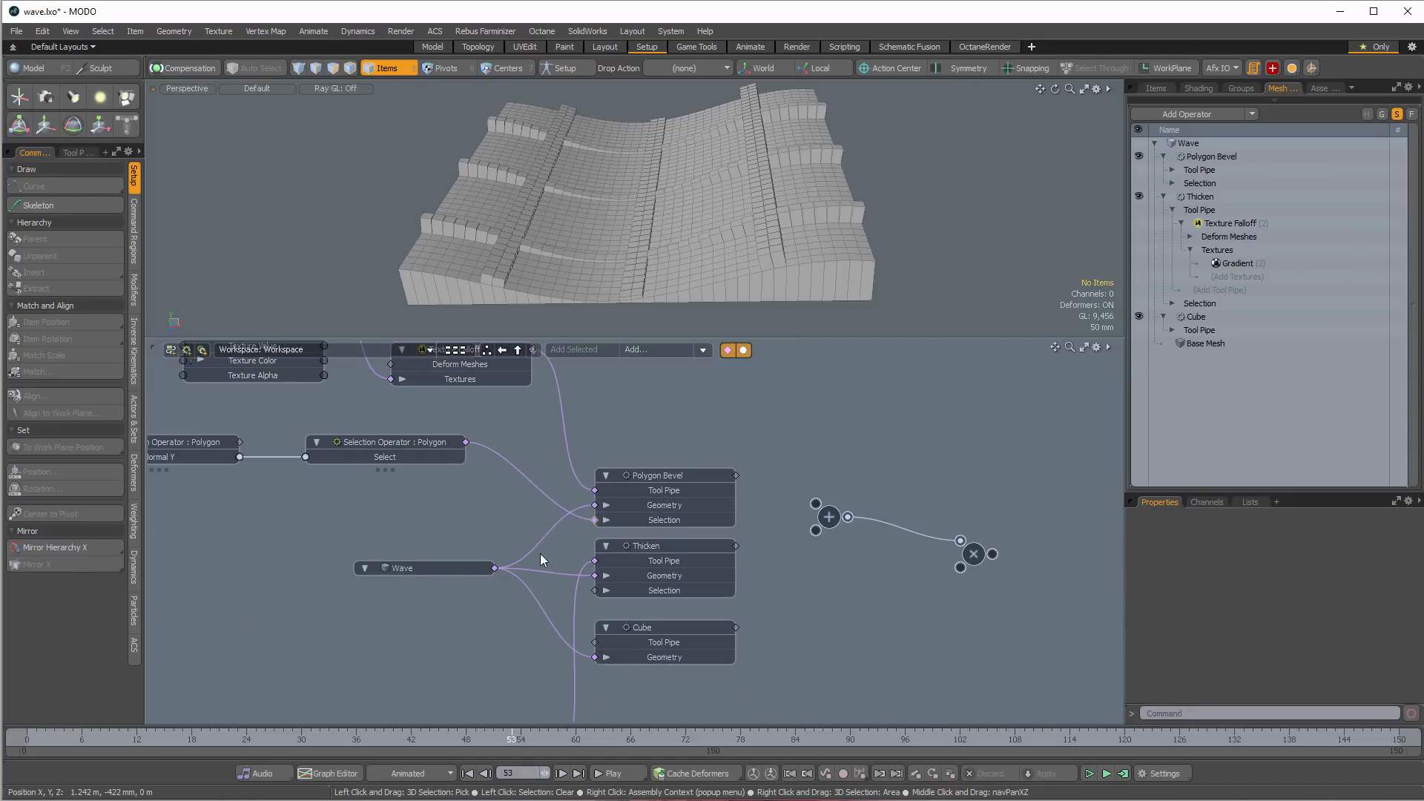
drag(782, 459, 1009, 601)
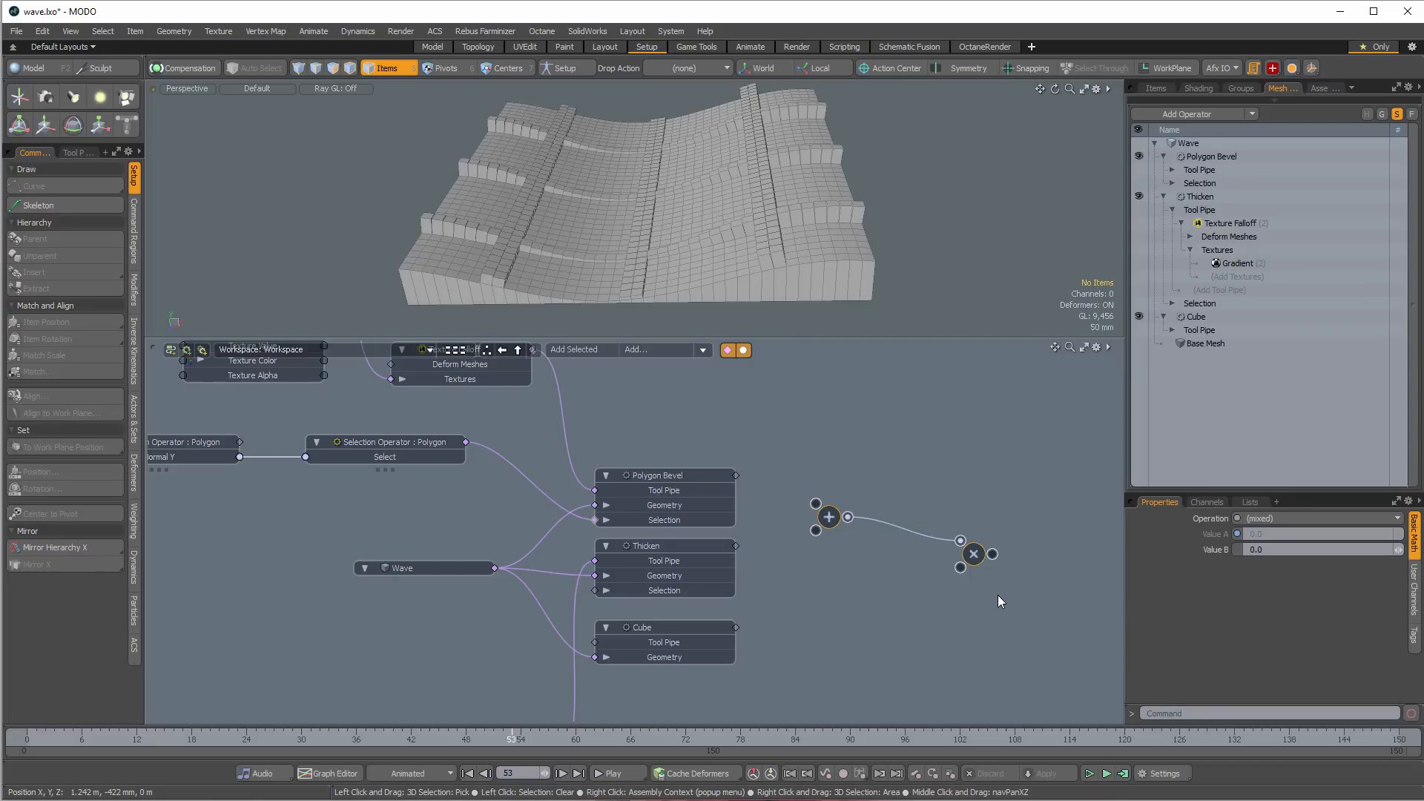
key(Delete)
Toggle the Thicken operation off and on, and disable both Polygon Bevel and Thicken to isolate the Cube operation
scroll(744, 558, up, 2)
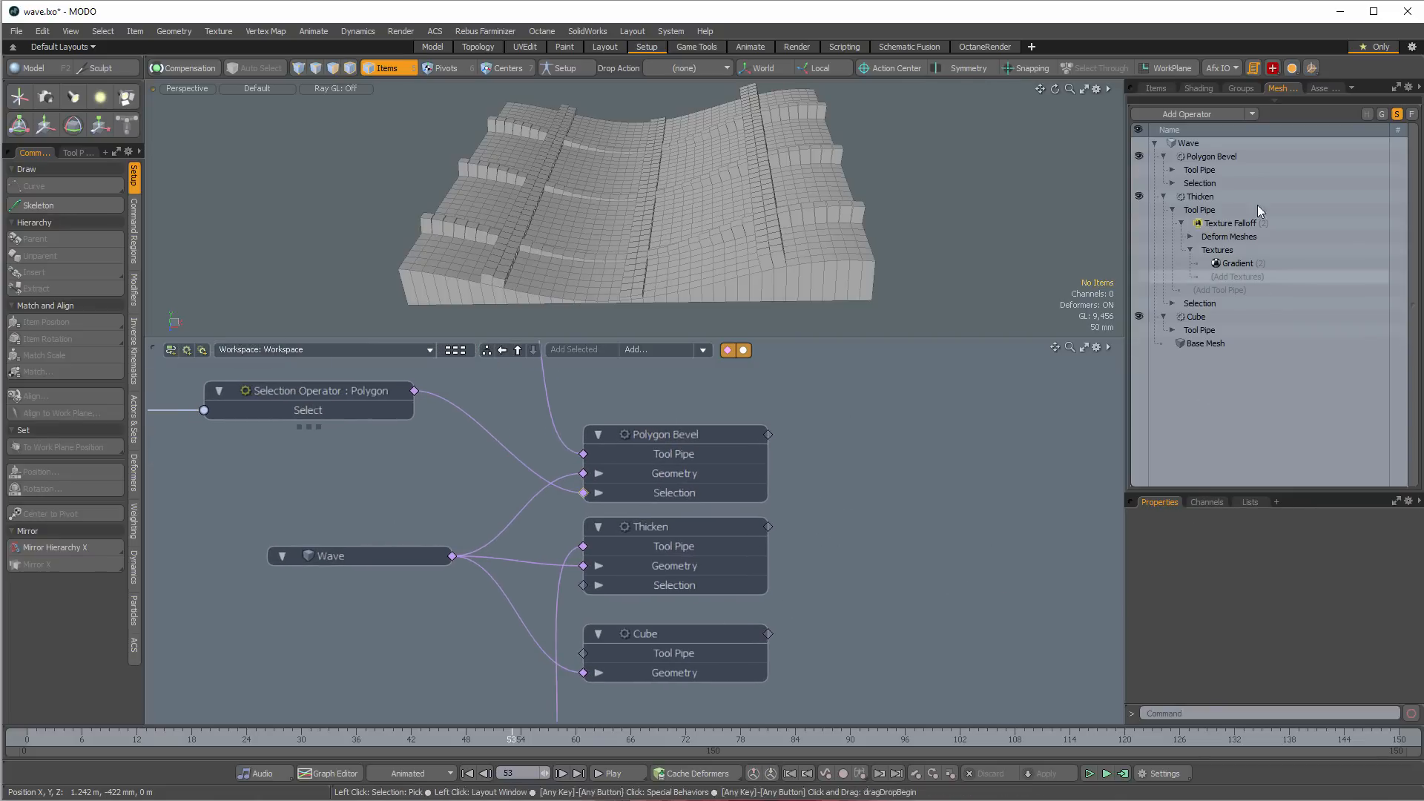
click(1140, 196)
click(1139, 196)
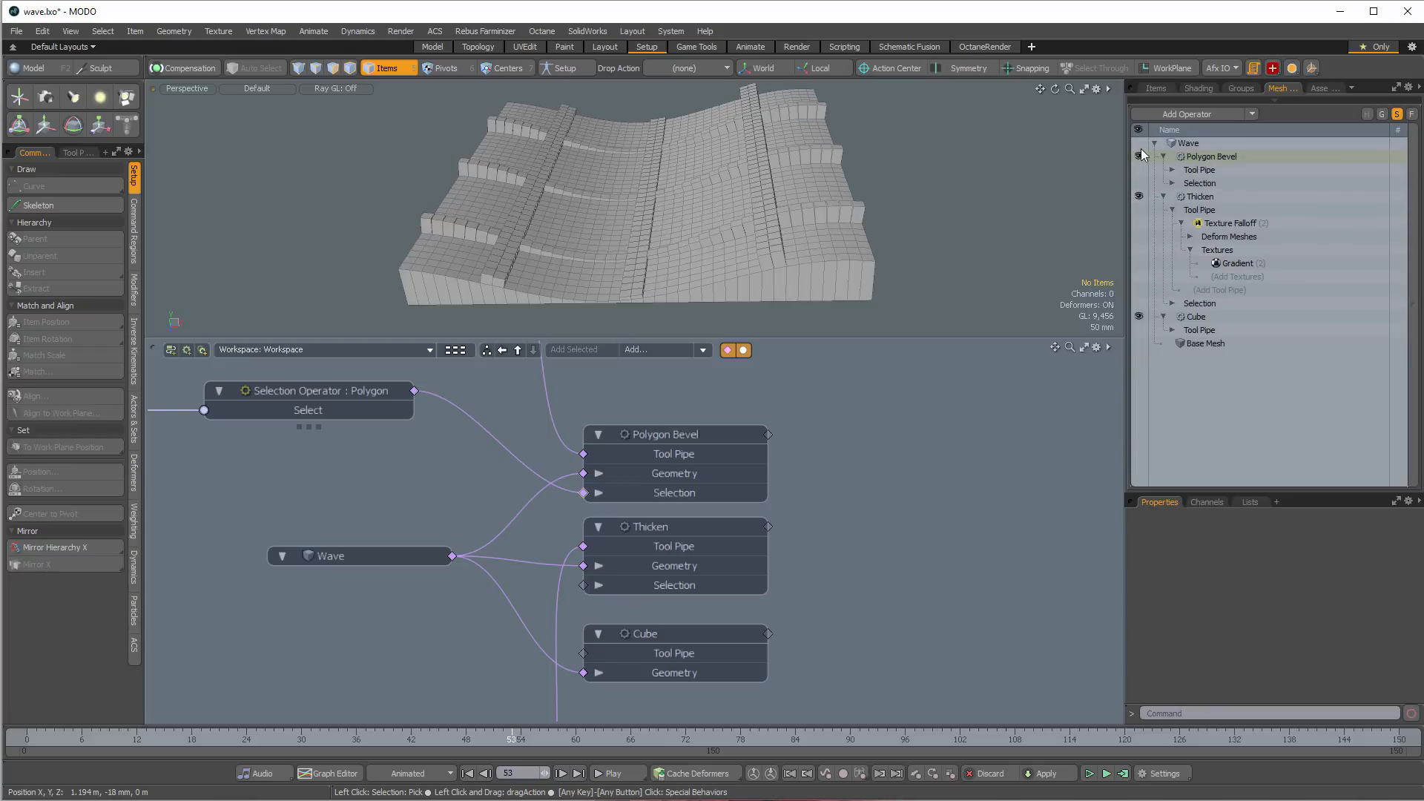
click(1140, 155)
click(1138, 195)
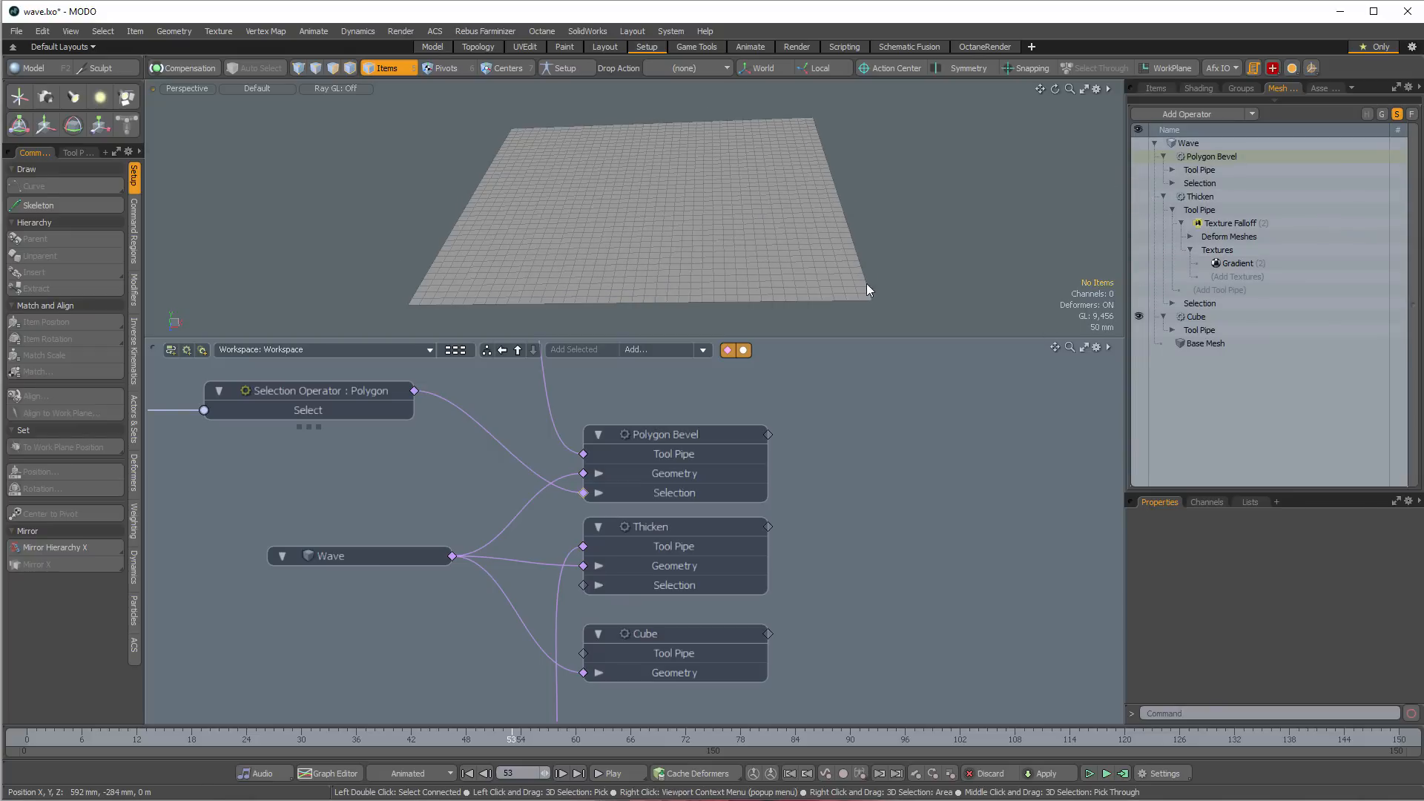
click(795, 255)
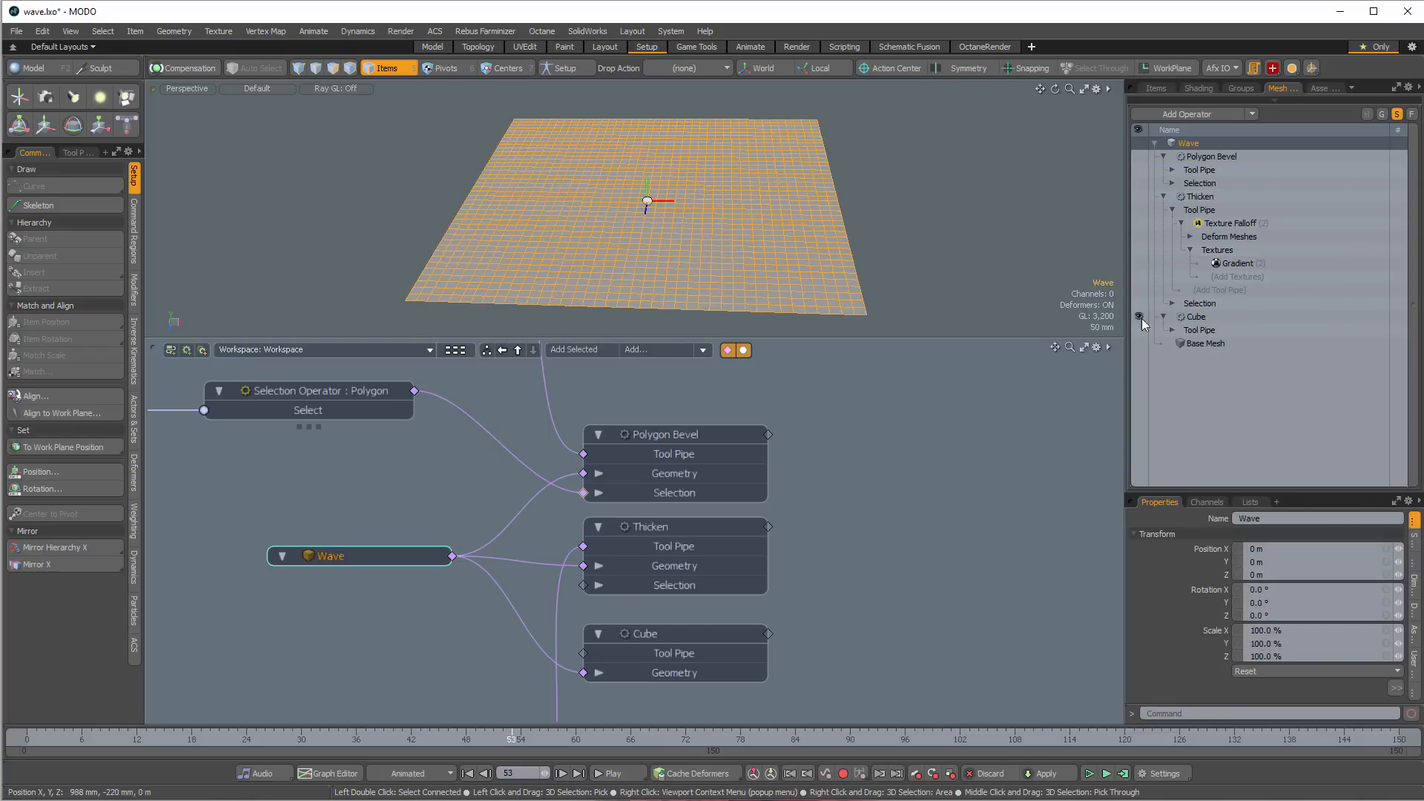
Set the Cube operation's Size Y to 1 m and frame the whole cube in the perspective view
click(1196, 317)
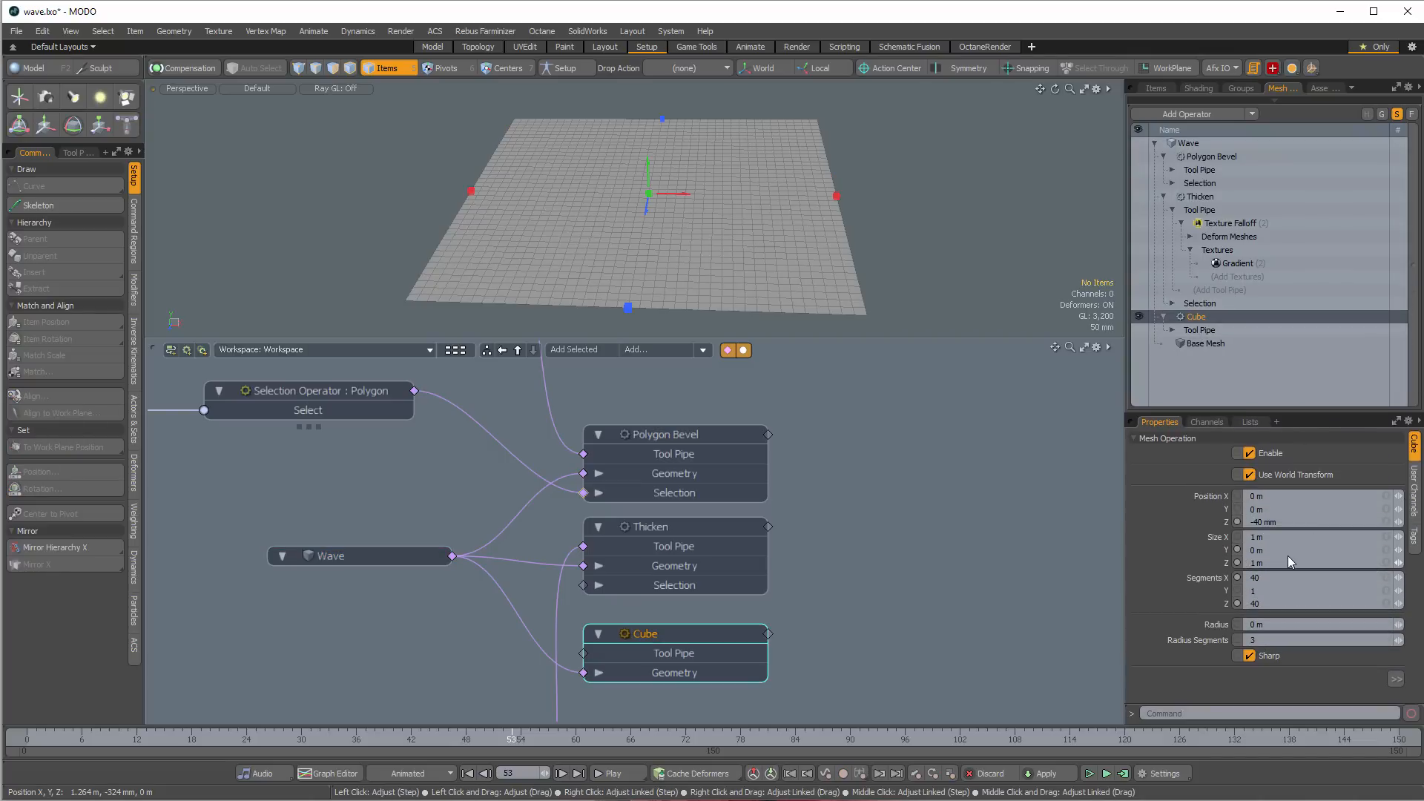
click(1315, 547)
text(1)
key(Return)
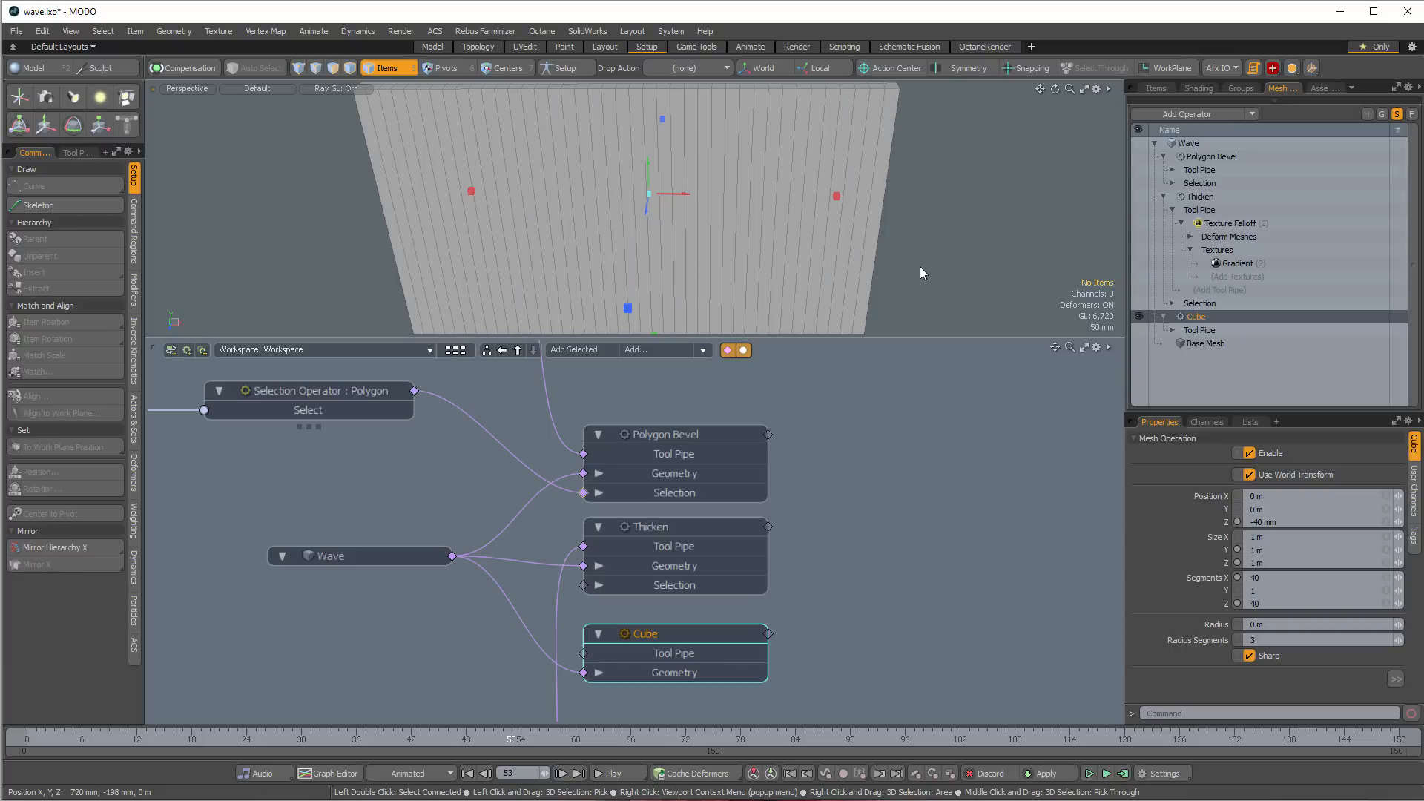
scroll(964, 268, down, 4)
alt+shift+drag(1025, 305, 982, 302)
scroll(982, 302, down, 1)
mouse_move(933, 255)
alt+shift+mouse_down()
mouse_move(909, 236)
mouse_move(928, 238)
alt+shift+mouse_up()
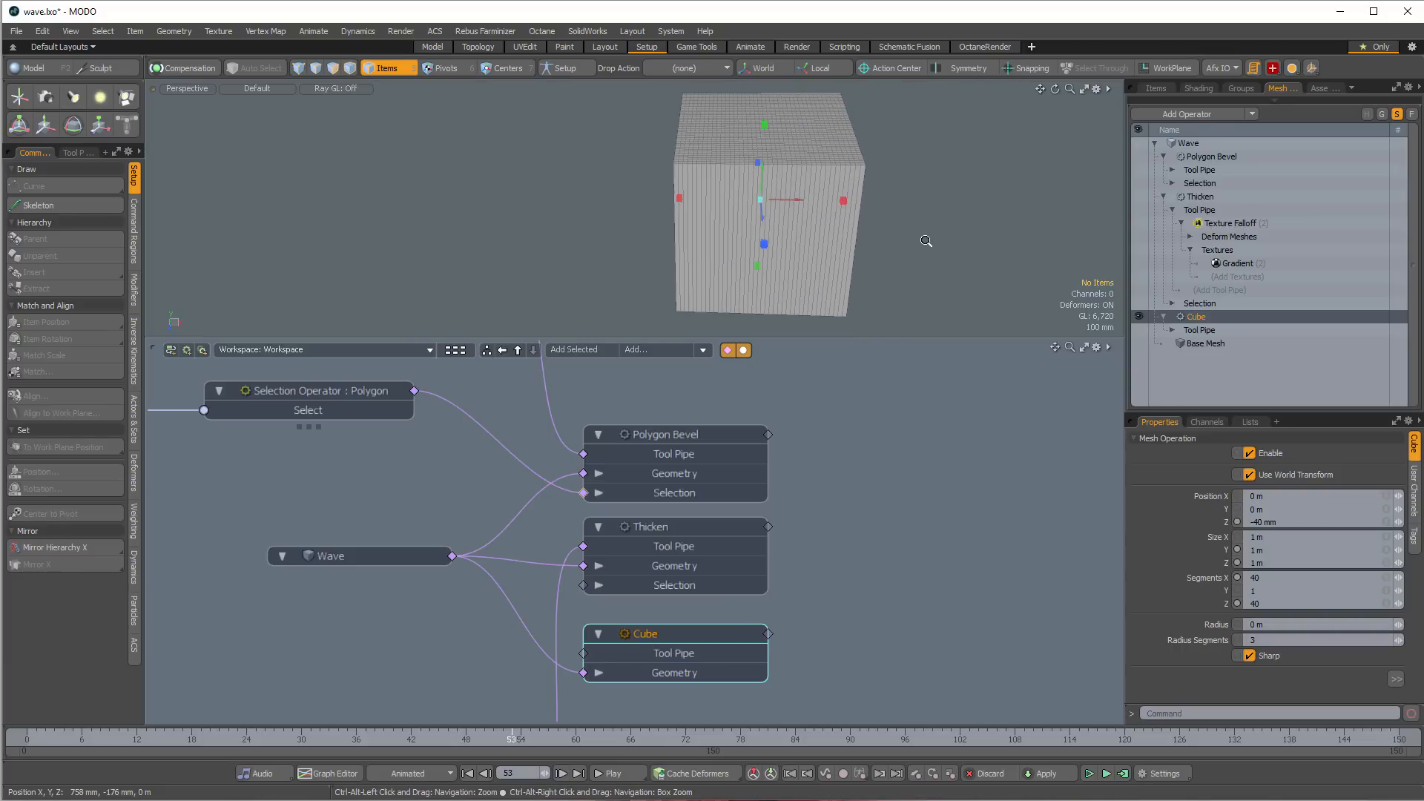
Set the Cube operation's Size Y to 0 m and frame the flat plane in the perspective view
click(1297, 545)
text(0)
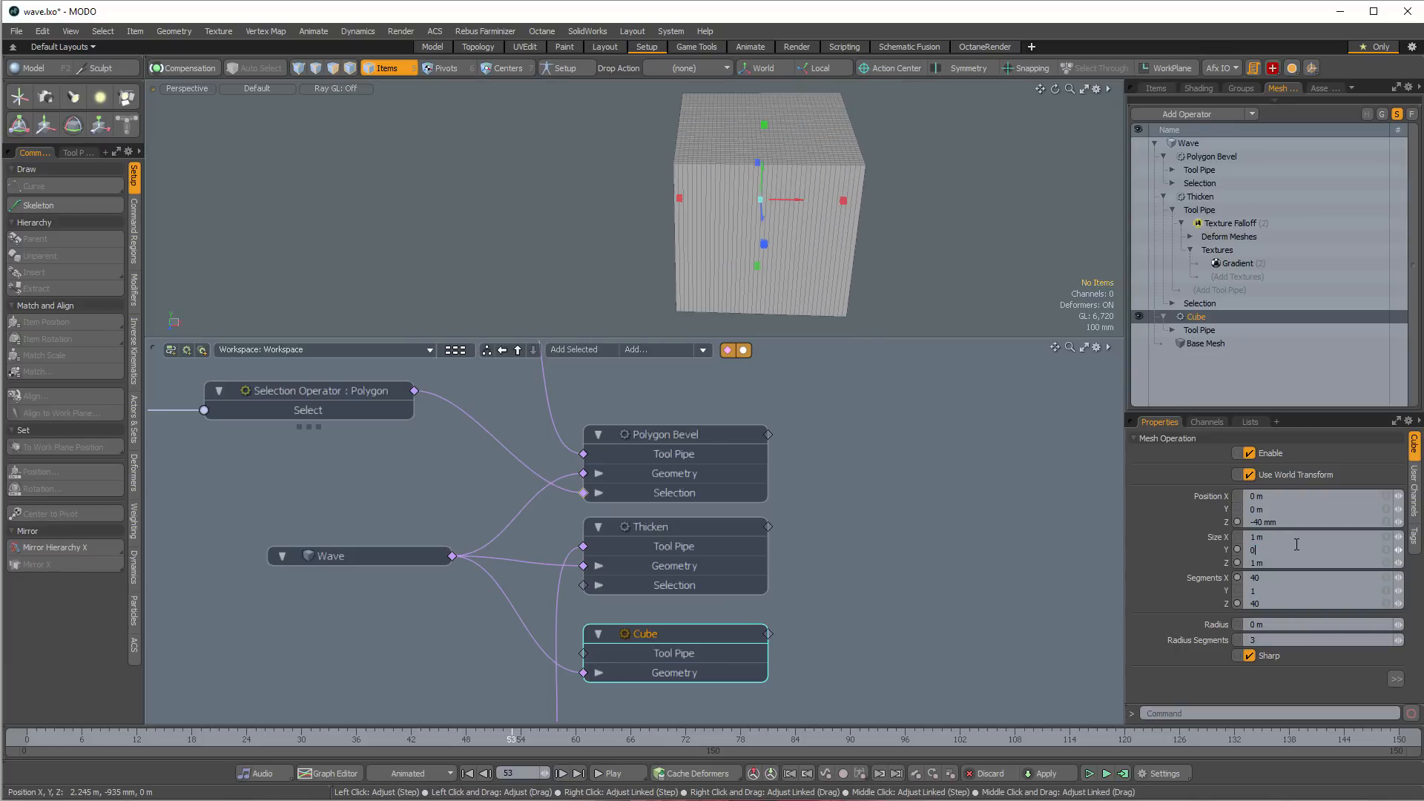
key(Return)
key(a)
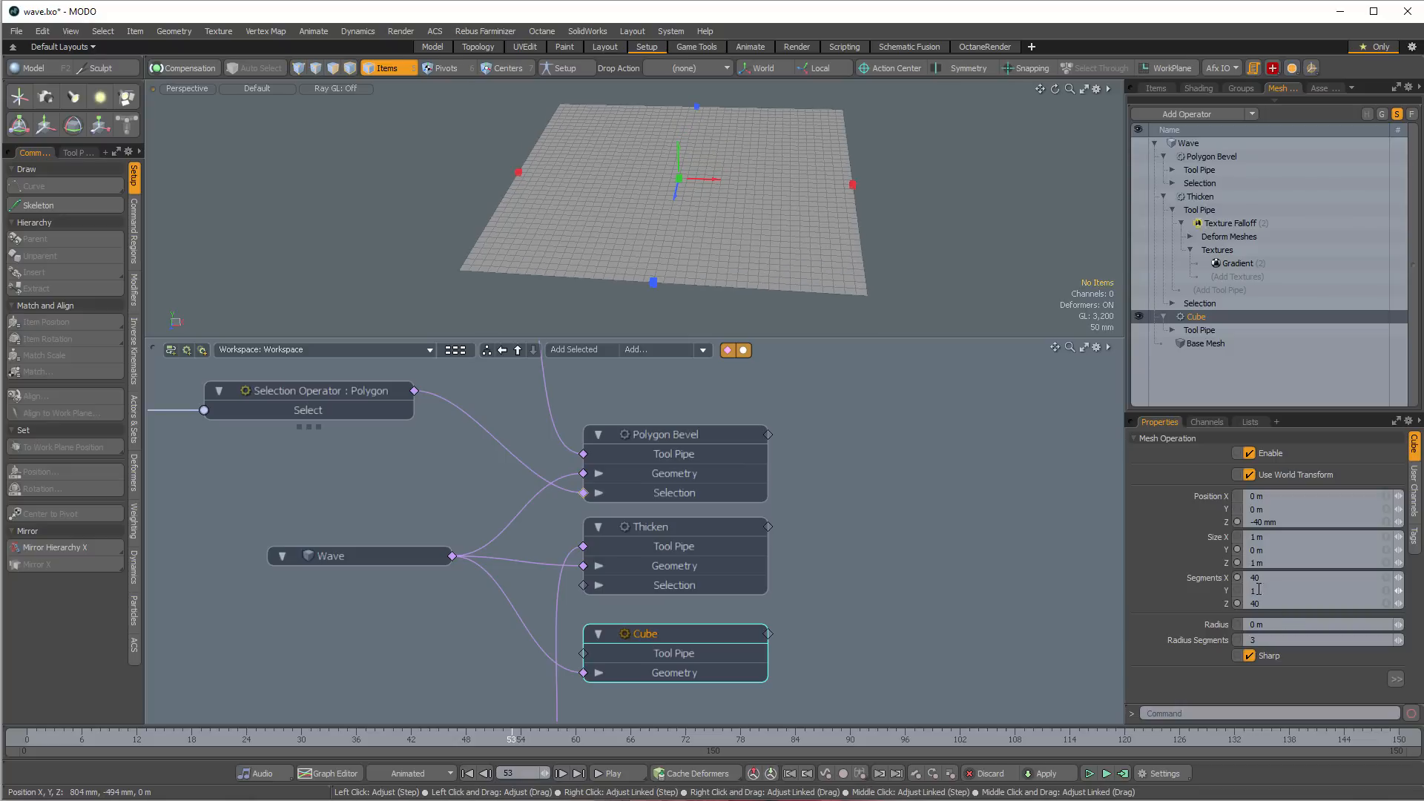
Reduce the Cube operation's X and Z segments to 1, and restore both to 40
text(1)
key(Return)
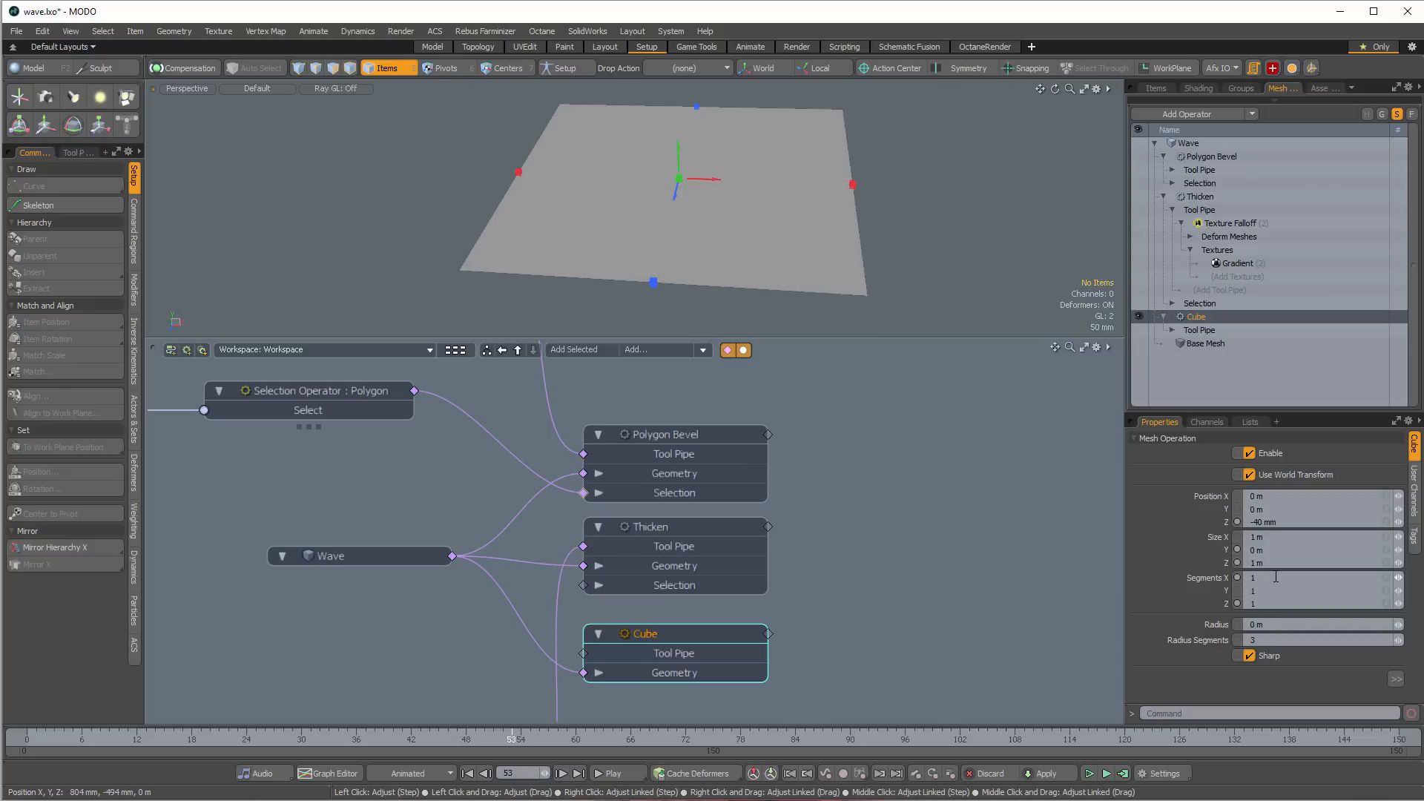
click(1268, 578)
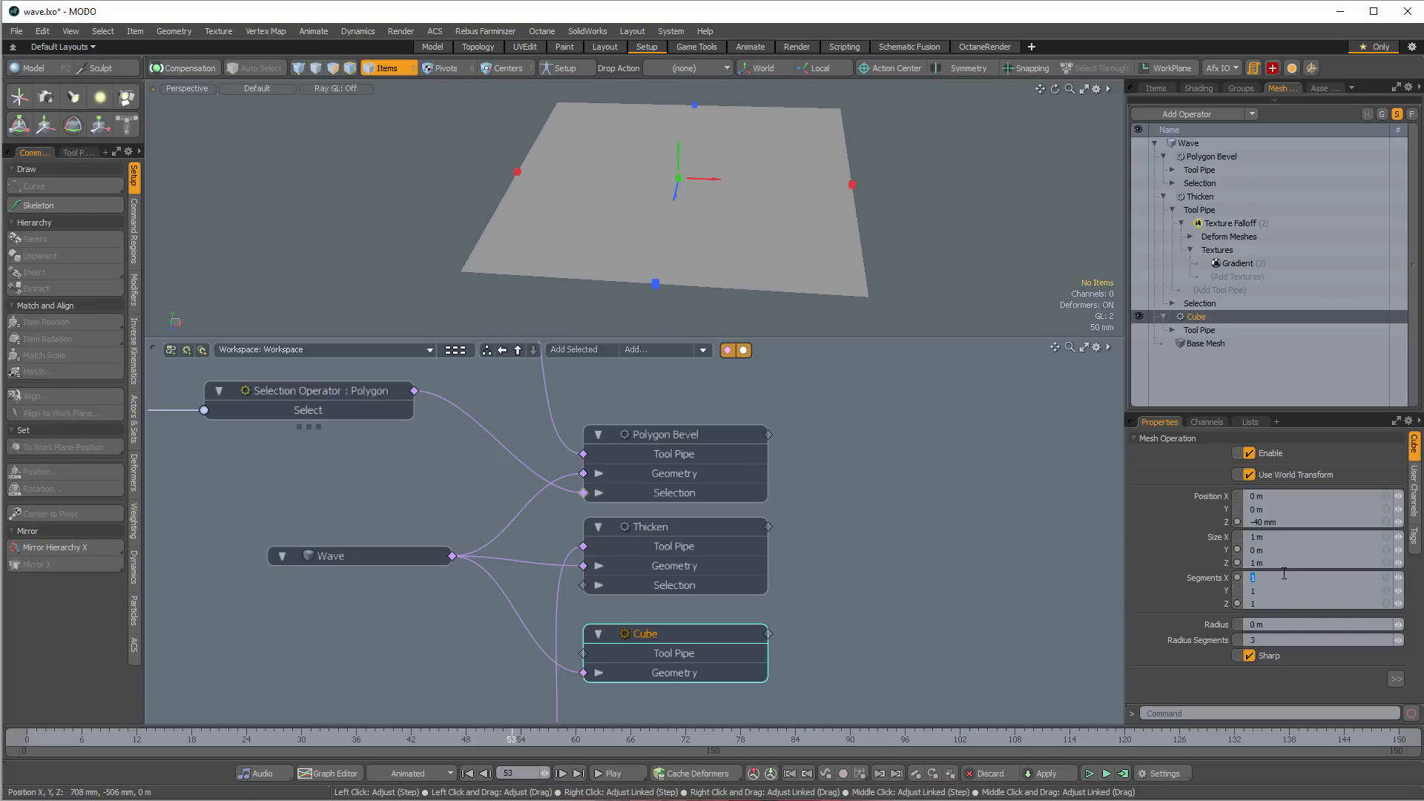
text(40)
key(Tab)
text(40)
key(Return)
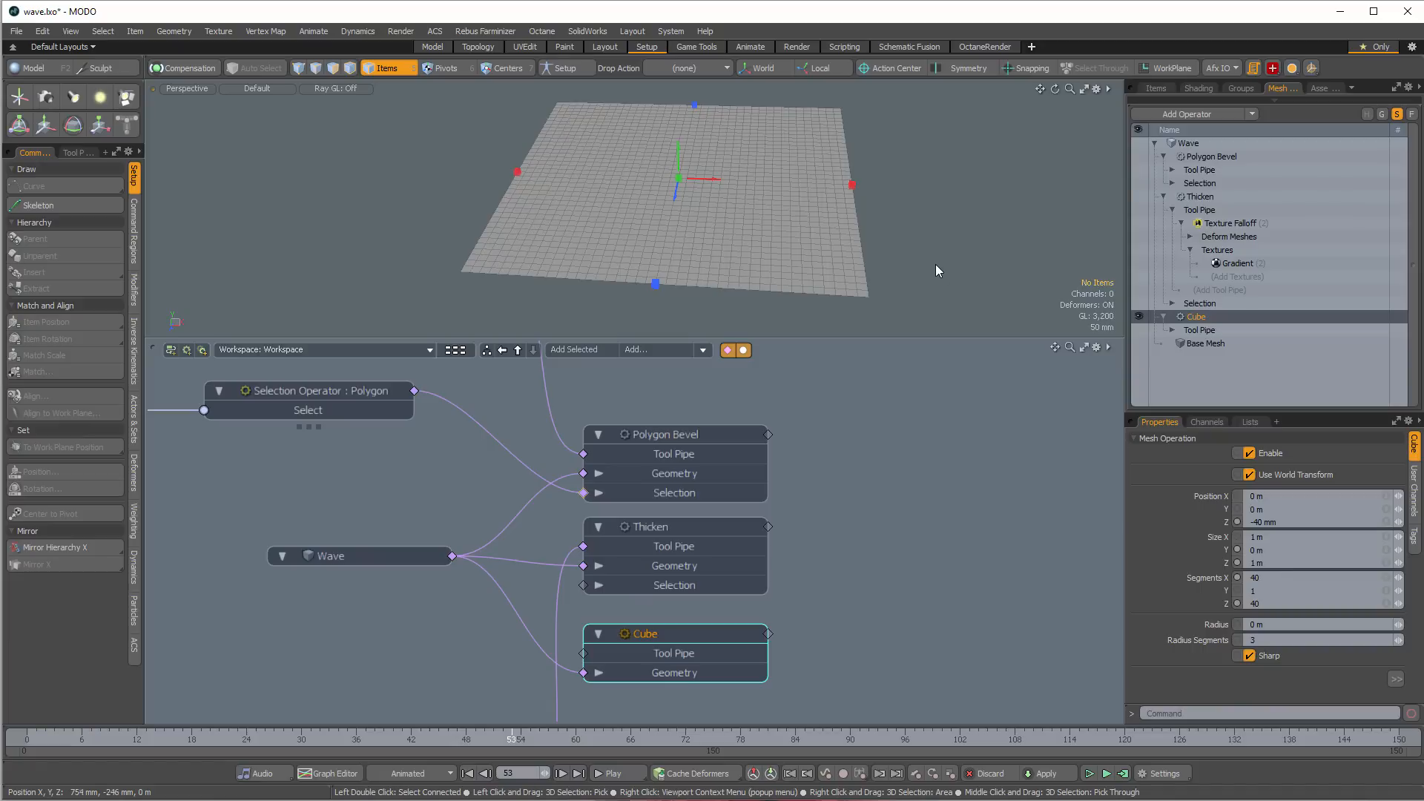
Enable the Thicken operation and select its node in the schematic
click(1140, 197)
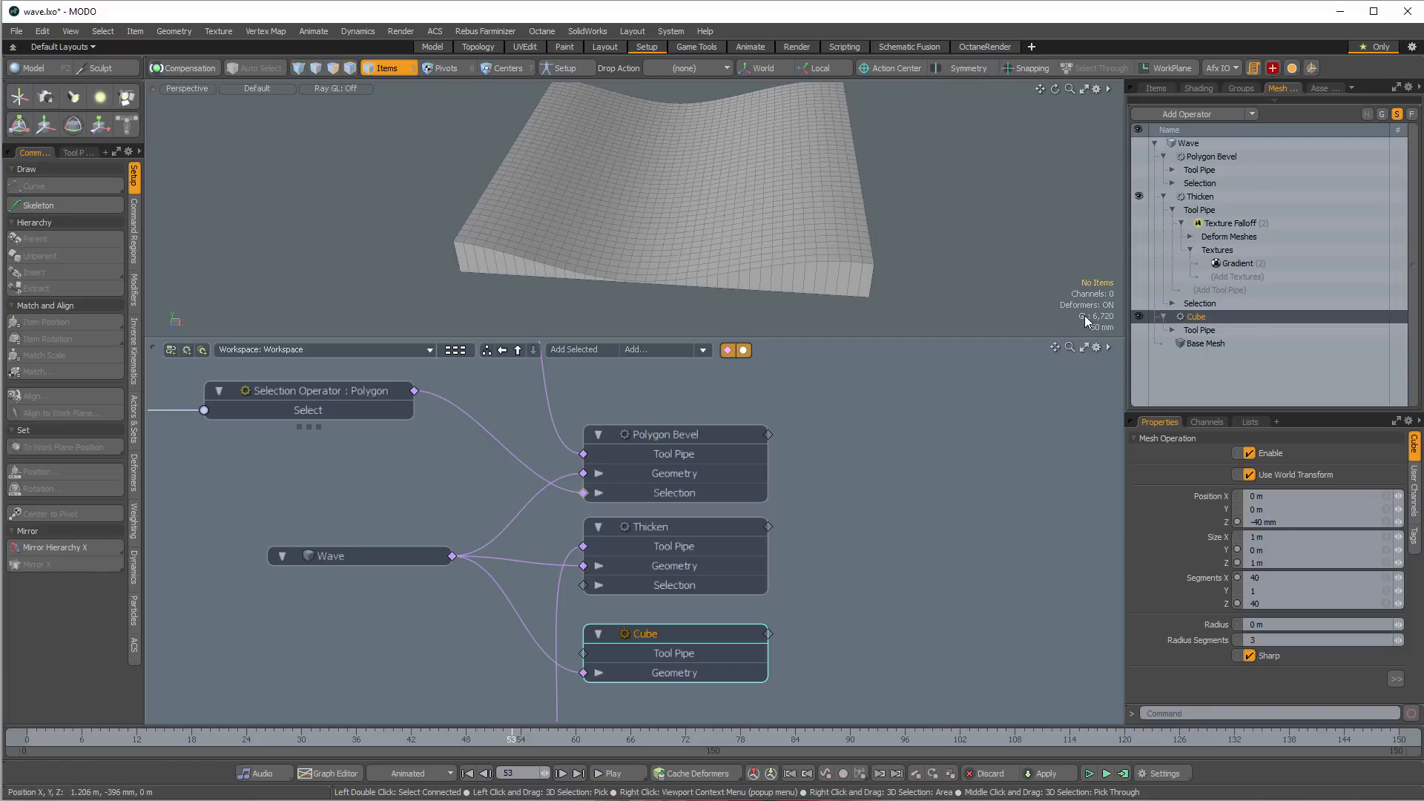
mouse_move(794, 200)
alt+mouse_down()
mouse_move(774, 198)
mouse_move(808, 205)
mouse_move(691, 208)
mouse_move(653, 201)
mouse_move(713, 193)
mouse_move(605, 179)
mouse_move(760, 189)
mouse_move(700, 205)
alt+mouse_up()
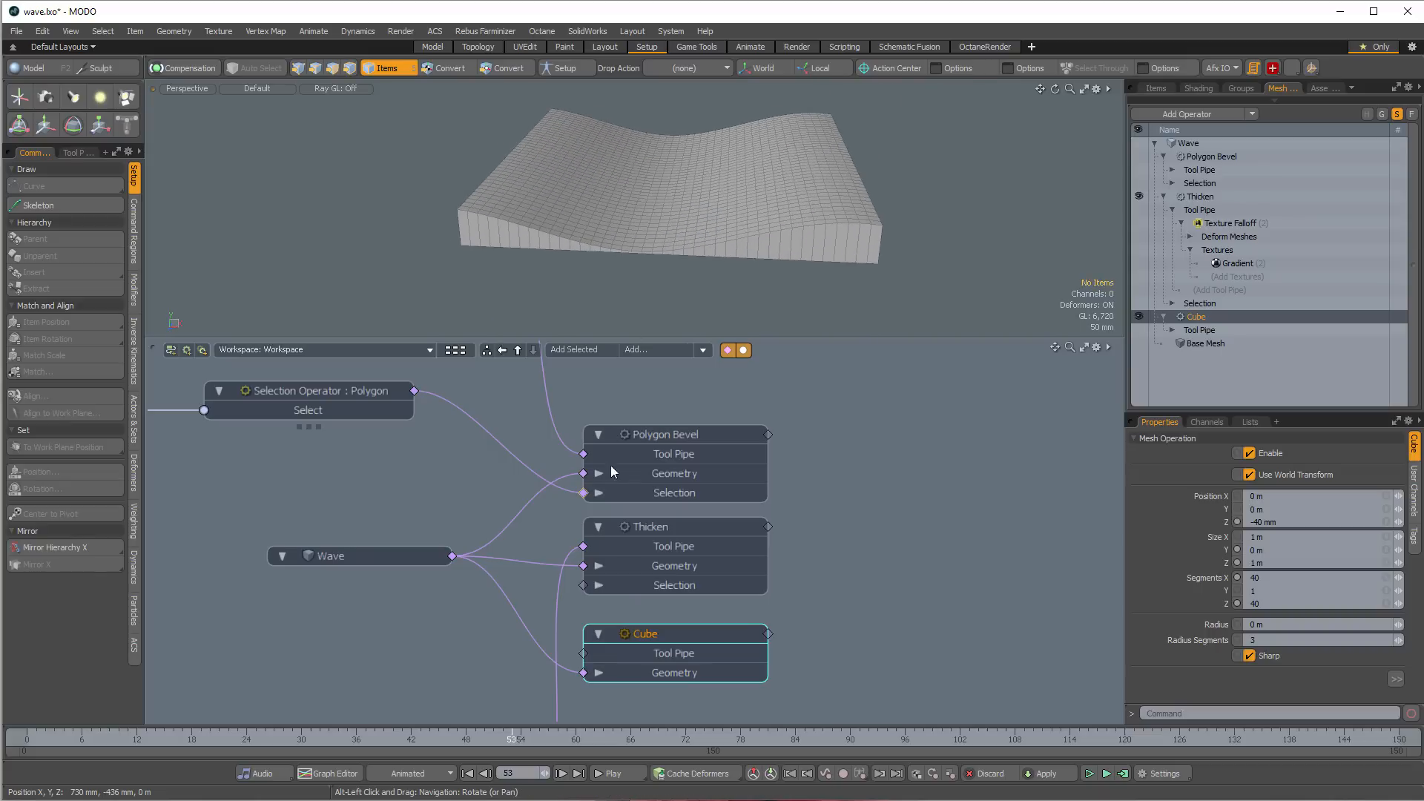
alt+drag(672, 413, 730, 400)
click(708, 516)
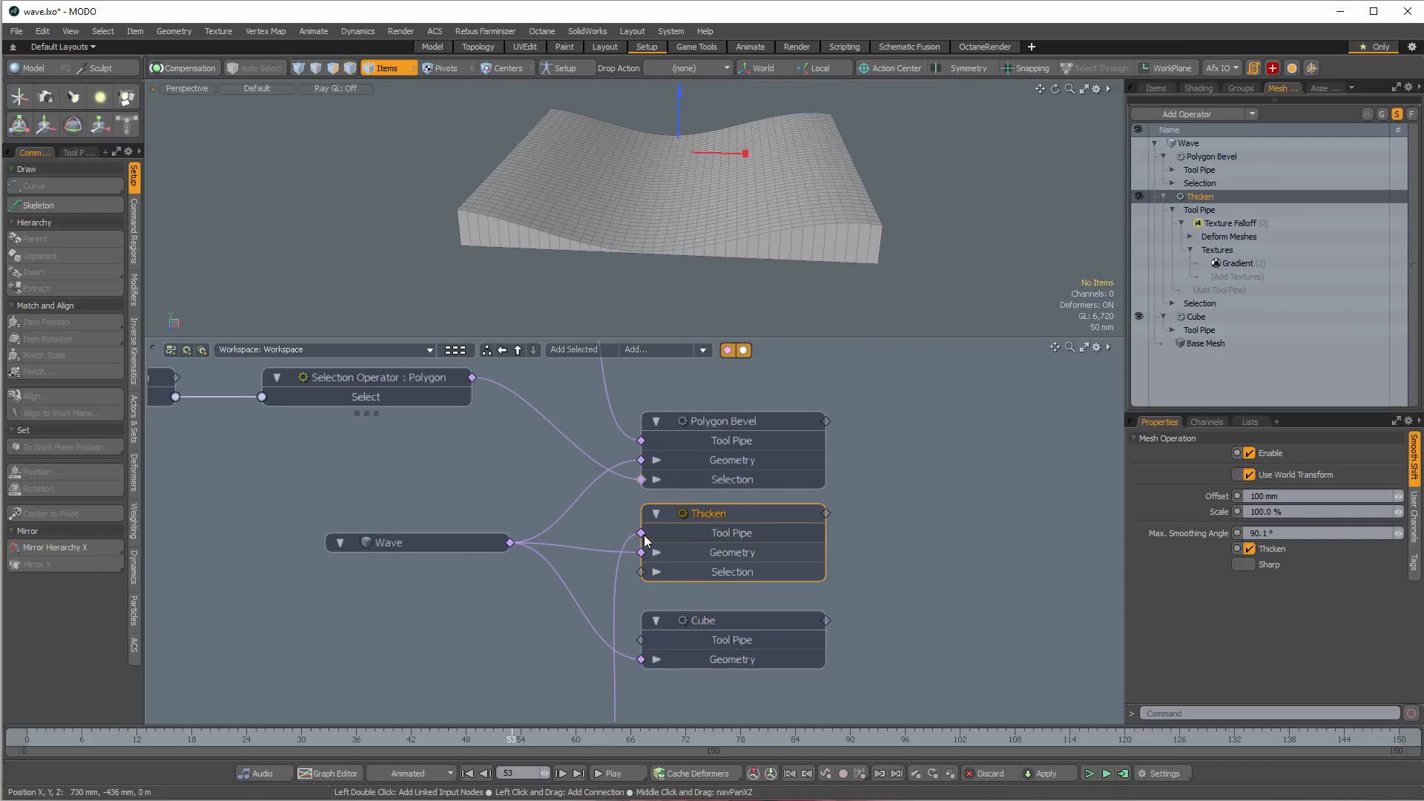
Trace Thicken's tool pipe back to Texture Falloff (2) and Gradient (2), disconnect the falloff from Thicken, and select the Thicken node
alt+drag(619, 594, 815, 320)
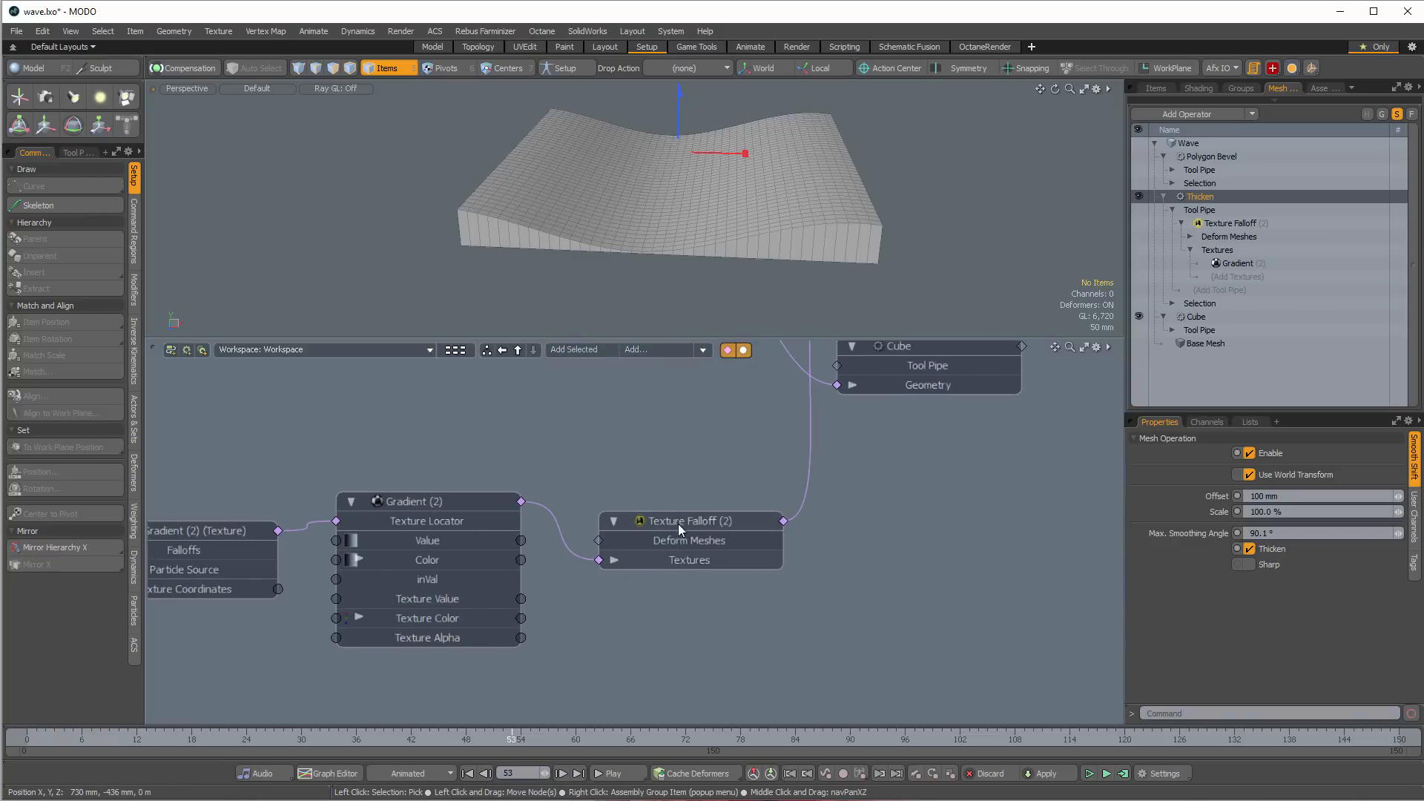
alt+shift+drag(703, 526, 889, 528)
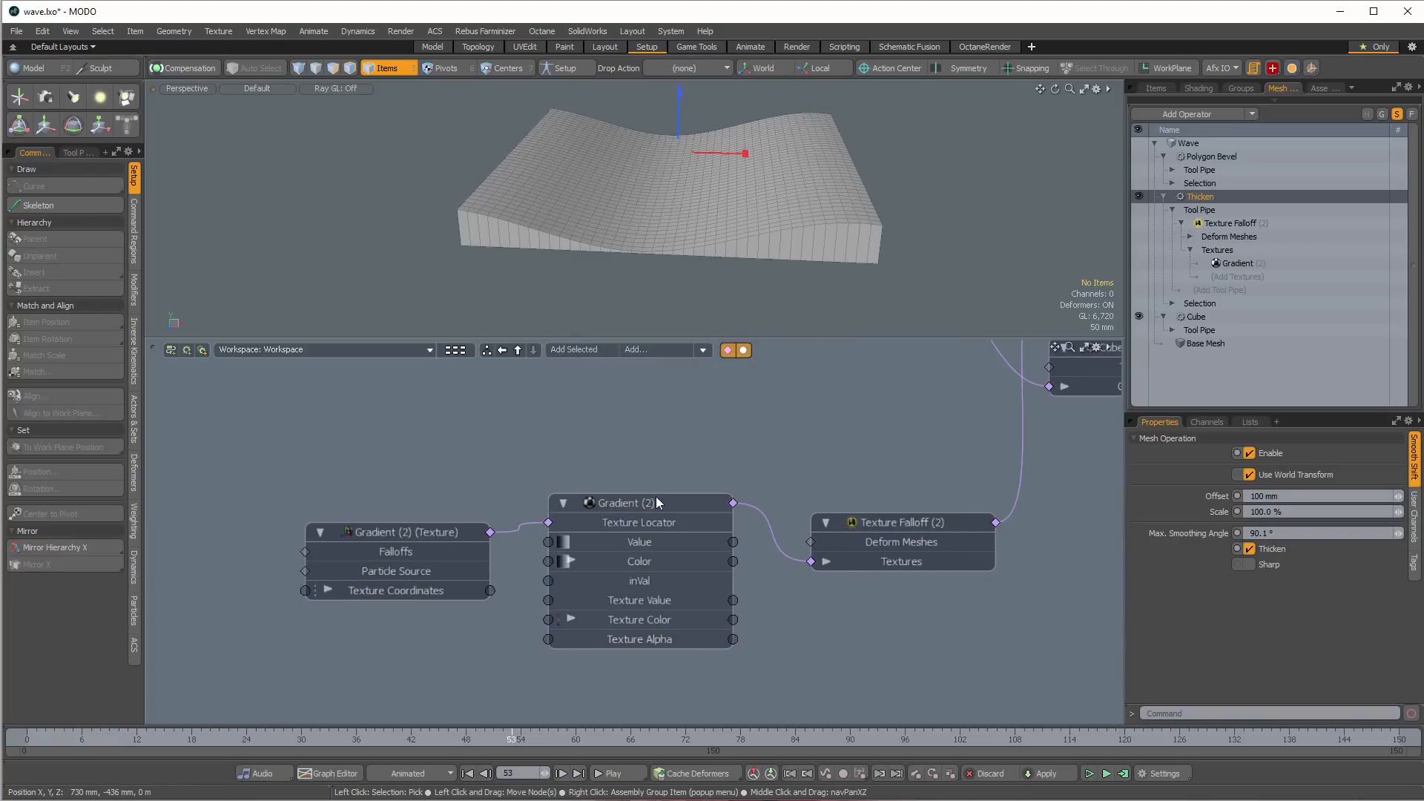
alt+shift+drag(825, 372, 618, 532)
click(723, 489)
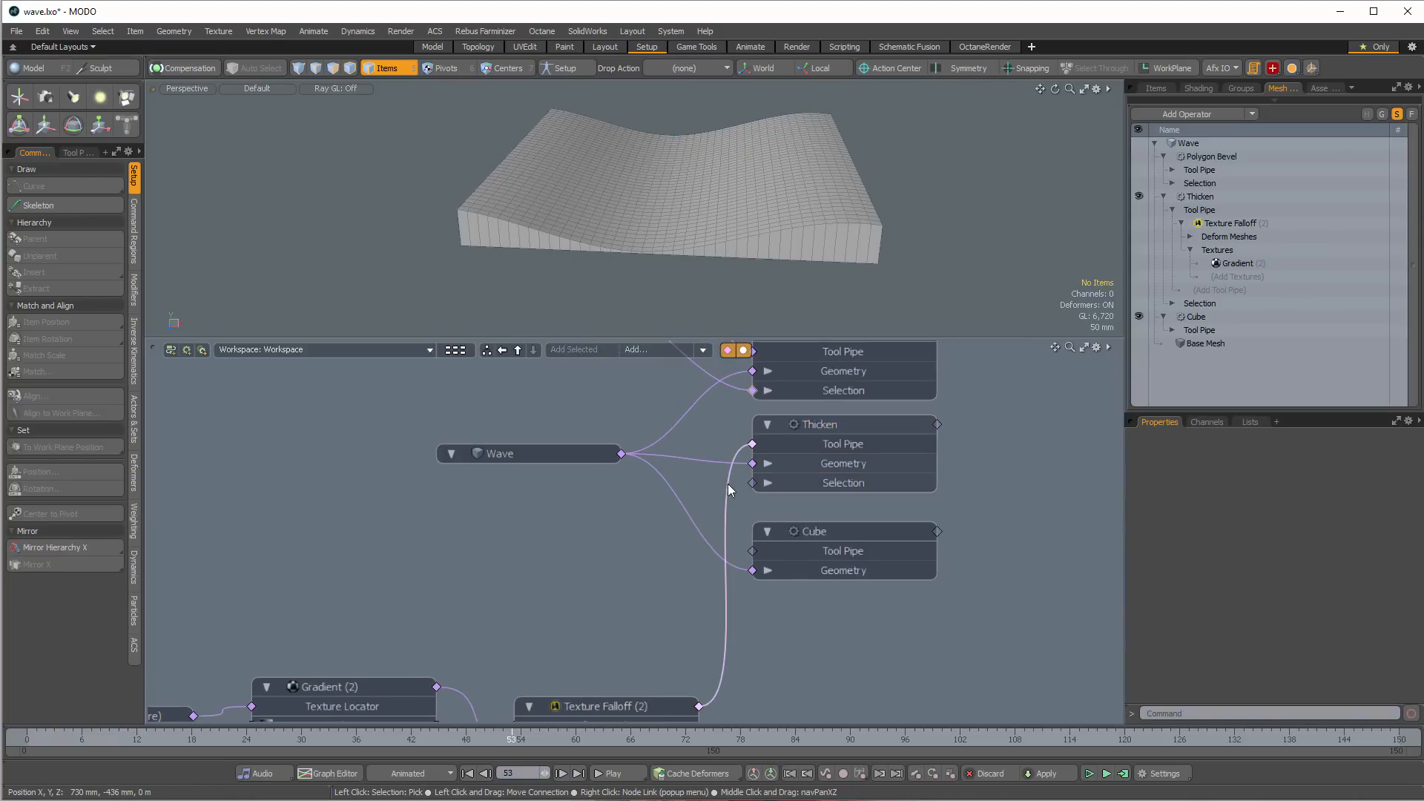
drag(728, 484, 711, 544)
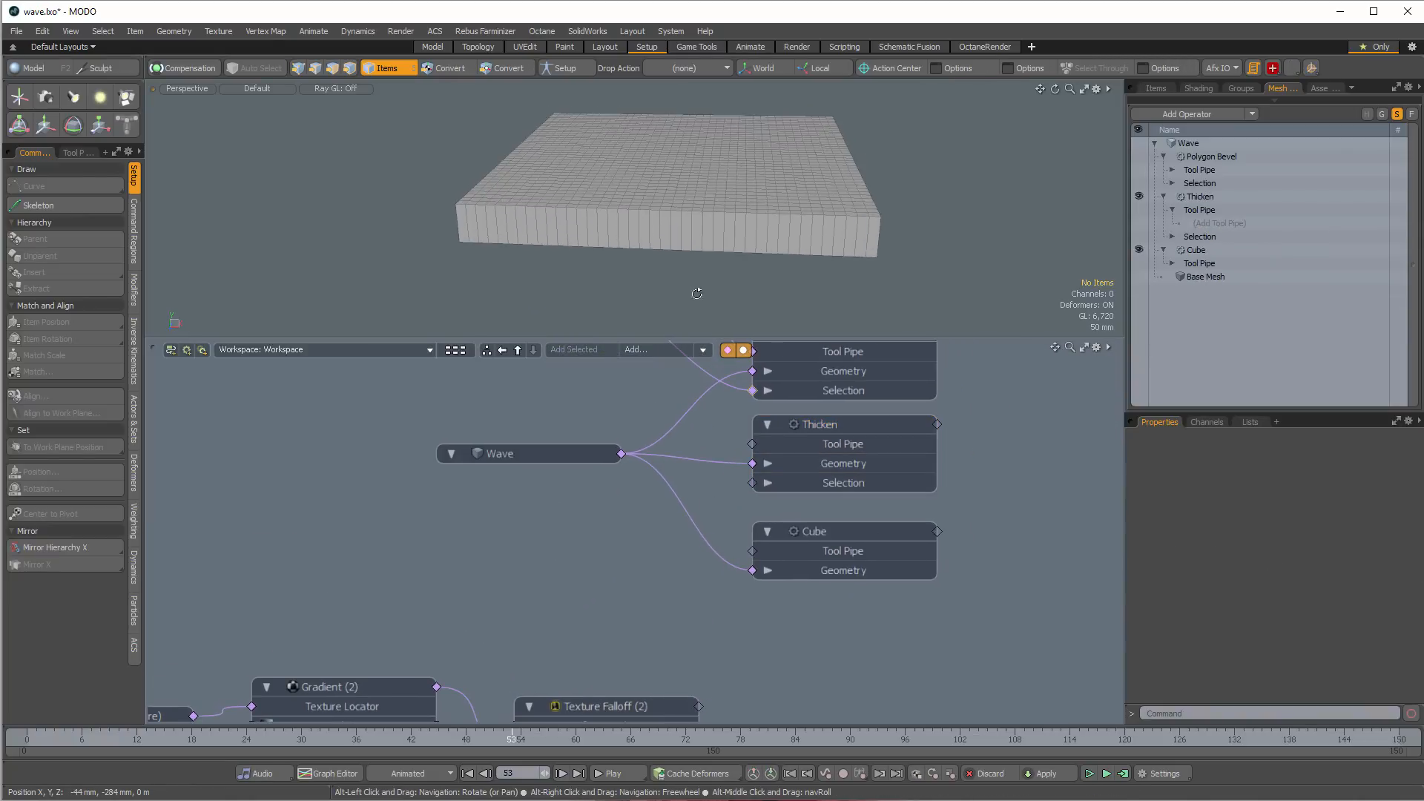
click(834, 422)
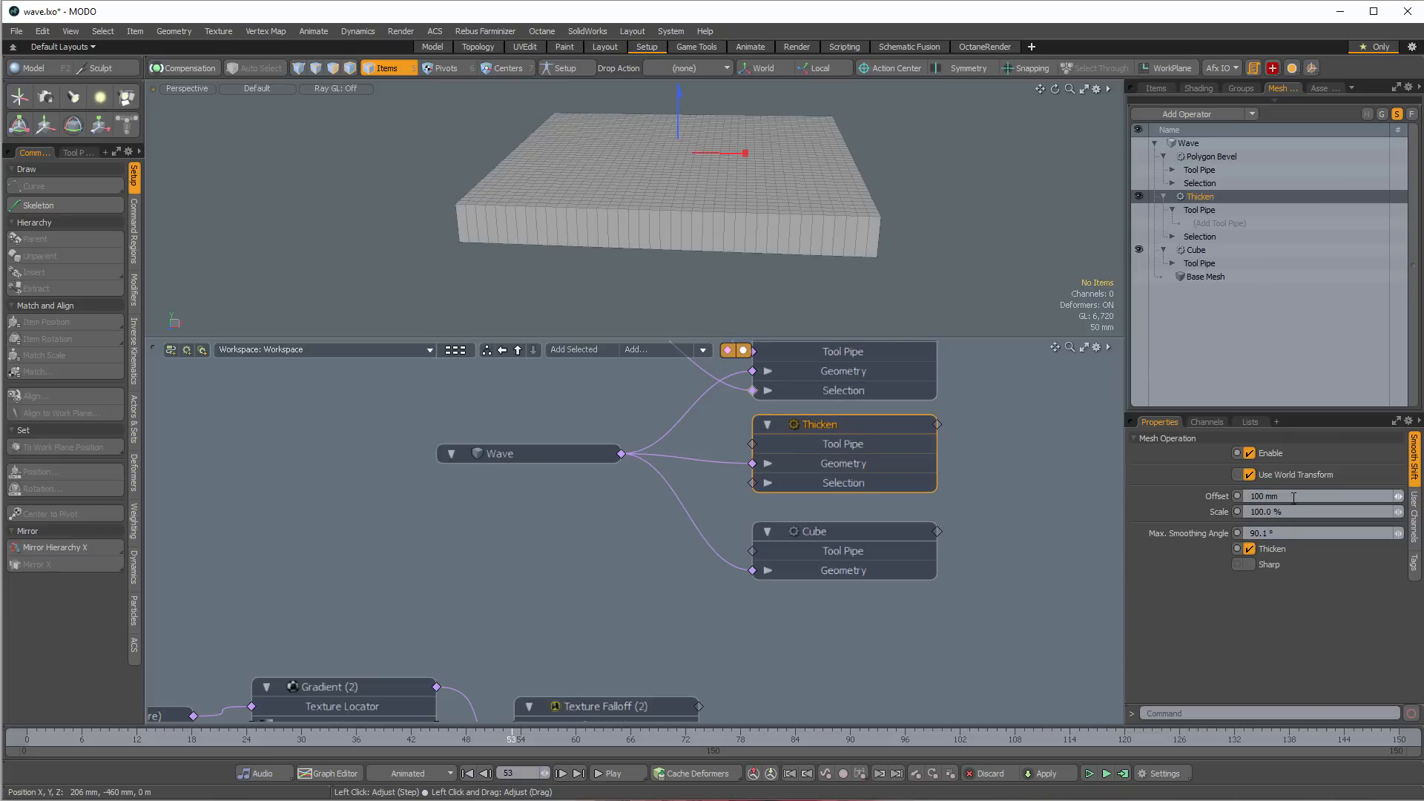
Reconnect the Texture Falloff (2) output to Thicken's Tool Pipe input and view the wave from the front
scroll(651, 623, down, 2)
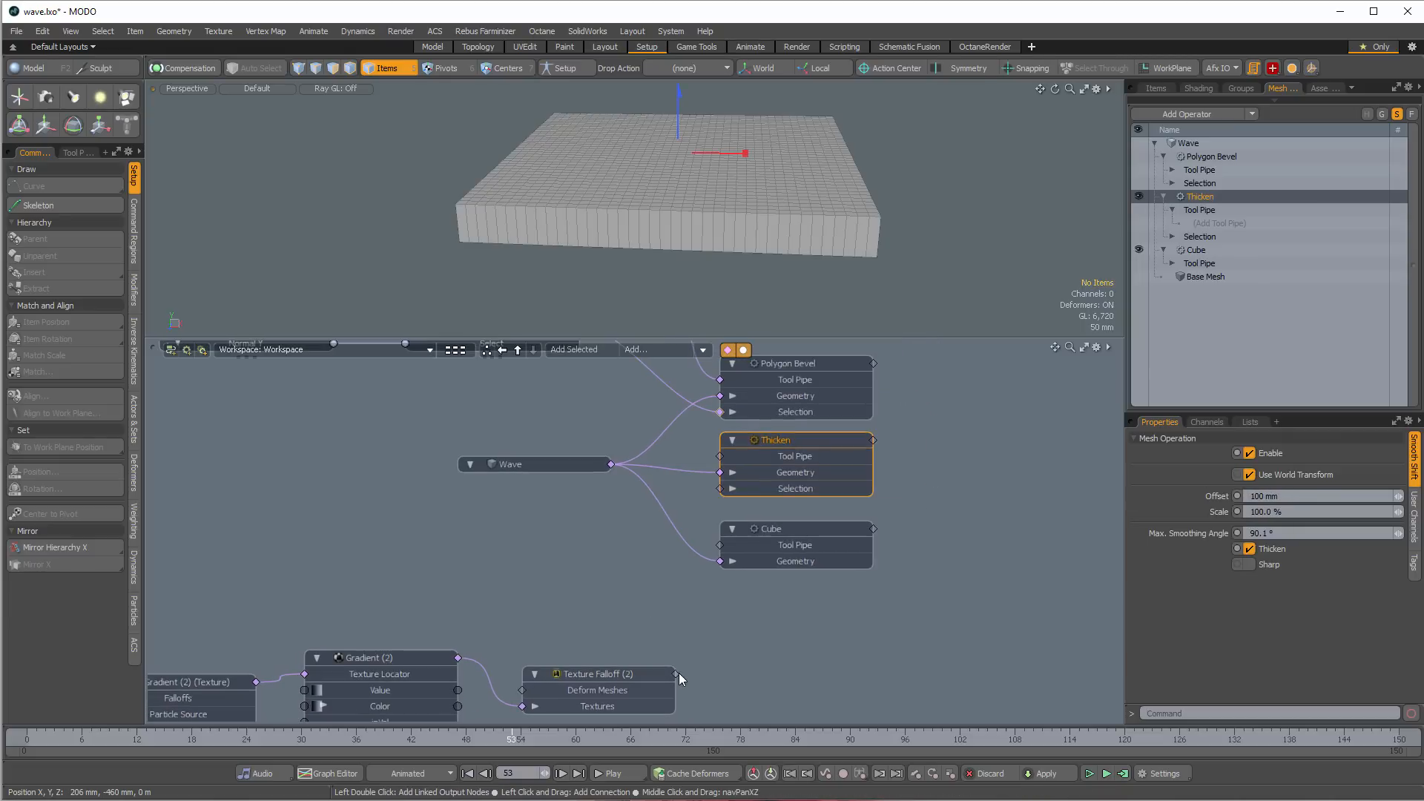
mouse_move(706, 650)
mouse_down()
mouse_move(745, 466)
mouse_move(766, 459)
mouse_up()
mouse_move(801, 245)
alt+mouse_down()
mouse_move(894, 234)
mouse_move(853, 252)
alt+mouse_up()
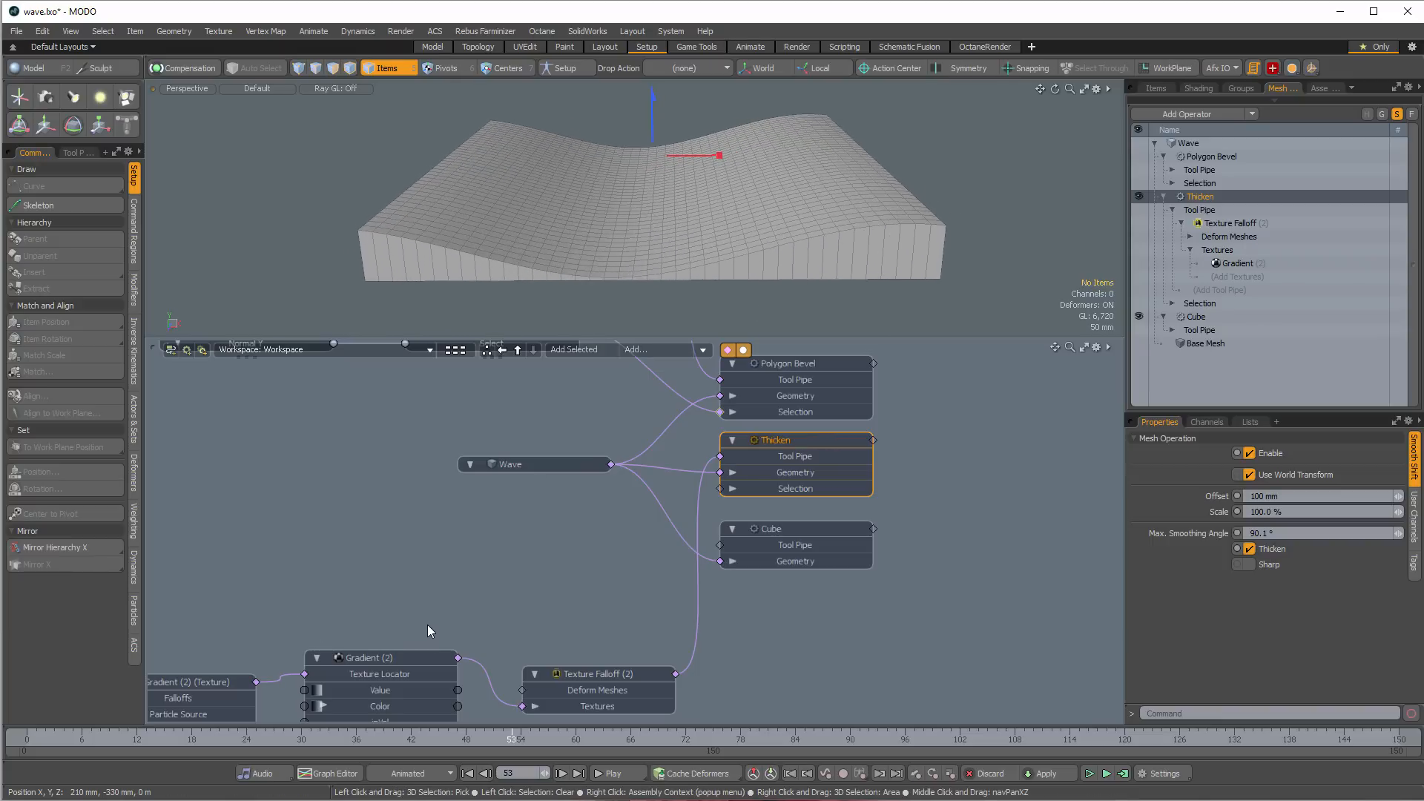
Enable the Polygon Bevel operation, collapse the Polygon Bevel, Thicken and Cube entries in the operation list, and clear the Wave selection
click(1142, 143)
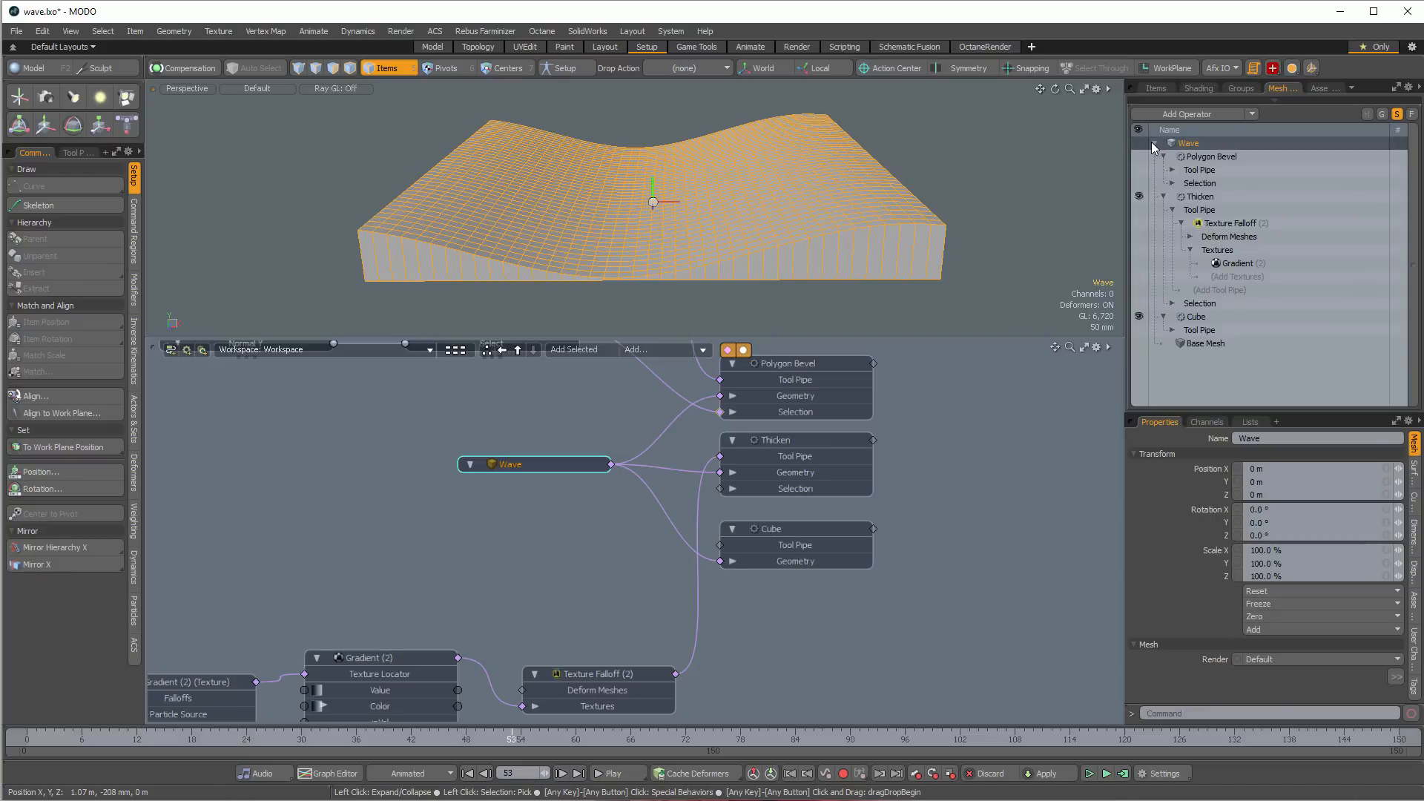
click(1140, 157)
click(1164, 197)
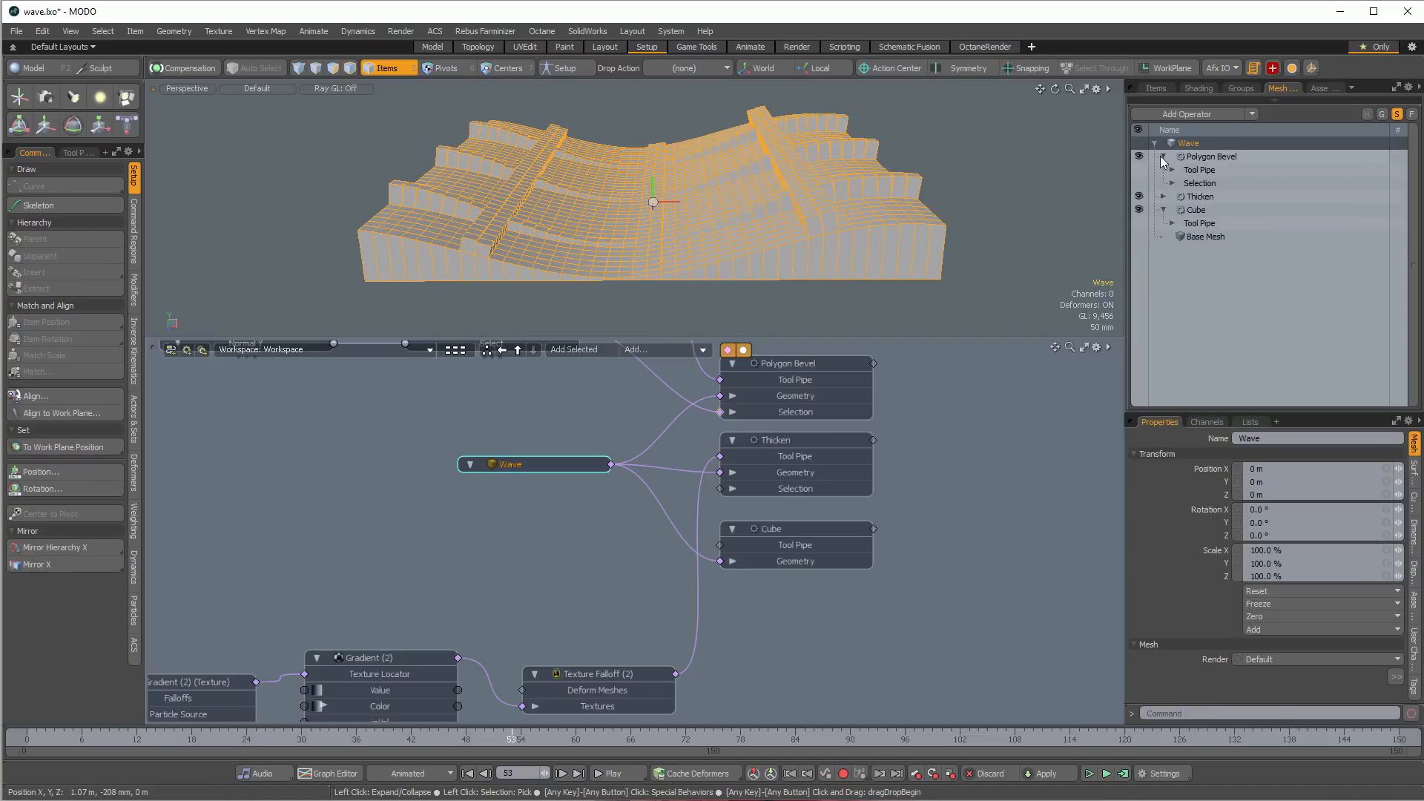
click(1162, 157)
click(1164, 184)
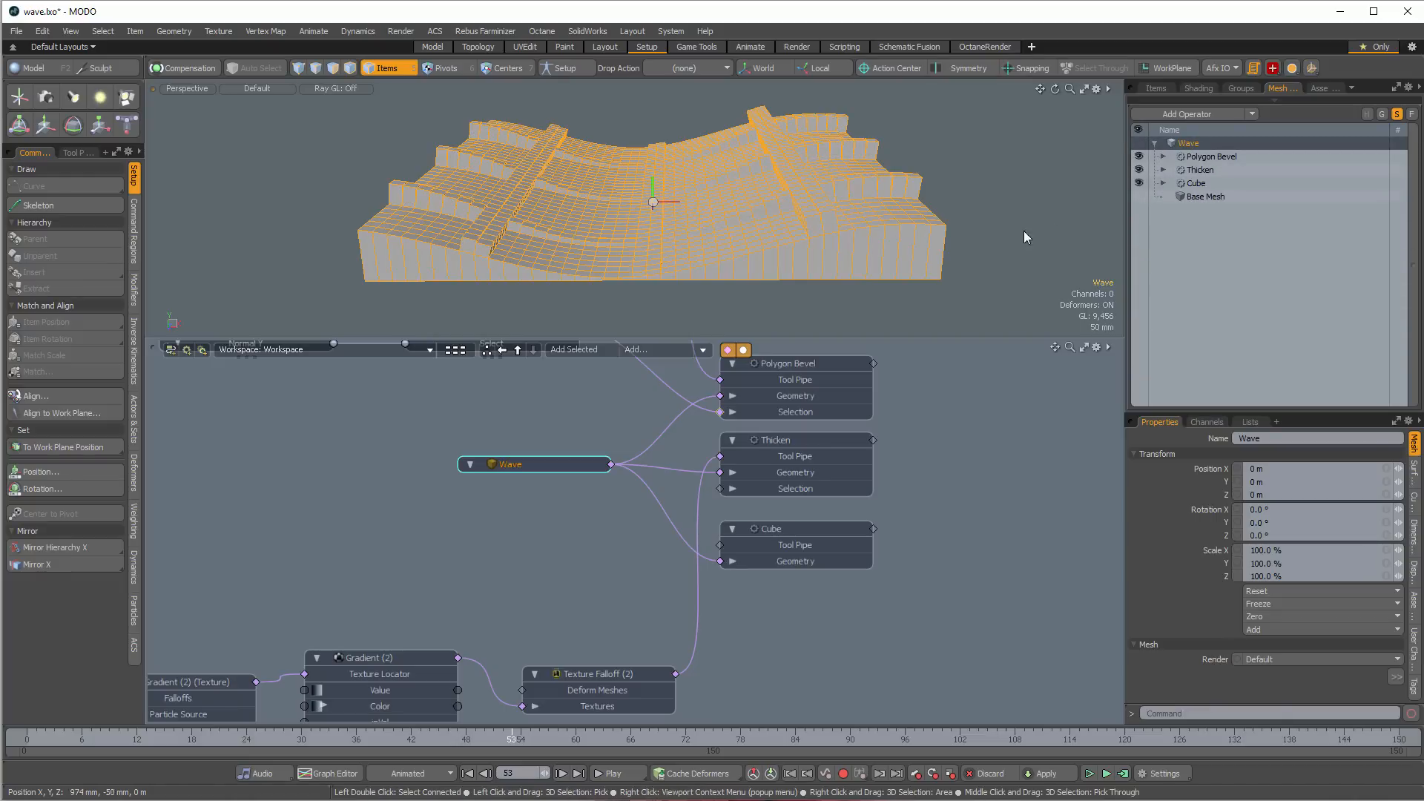
alt+drag(1024, 233, 736, 296)
click(928, 234)
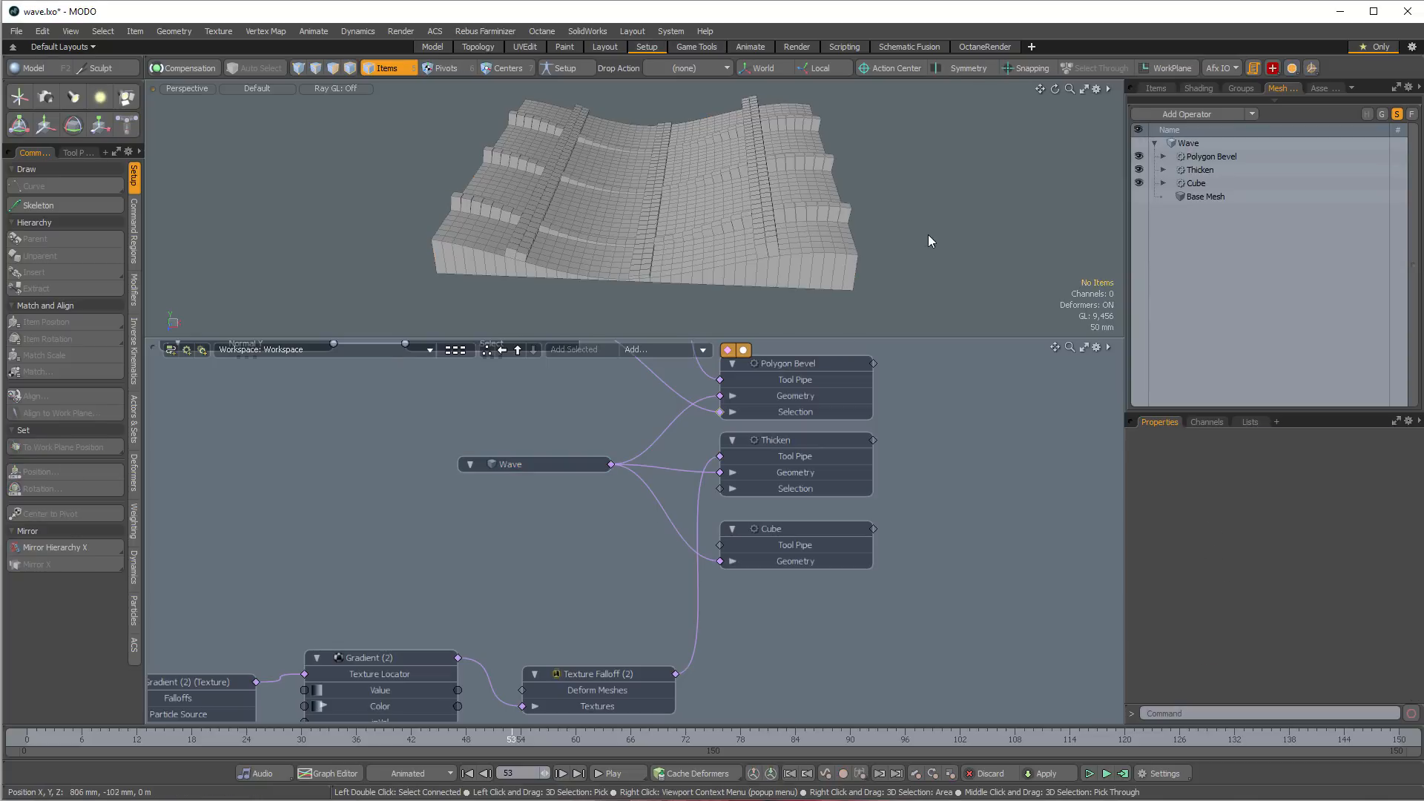
alt+drag(900, 219, 912, 238)
Detach the Texture Falloff (2) link from Thicken's Tool Pipe in the schematic and attach it again
ctrl+alt+drag(913, 438, 888, 534)
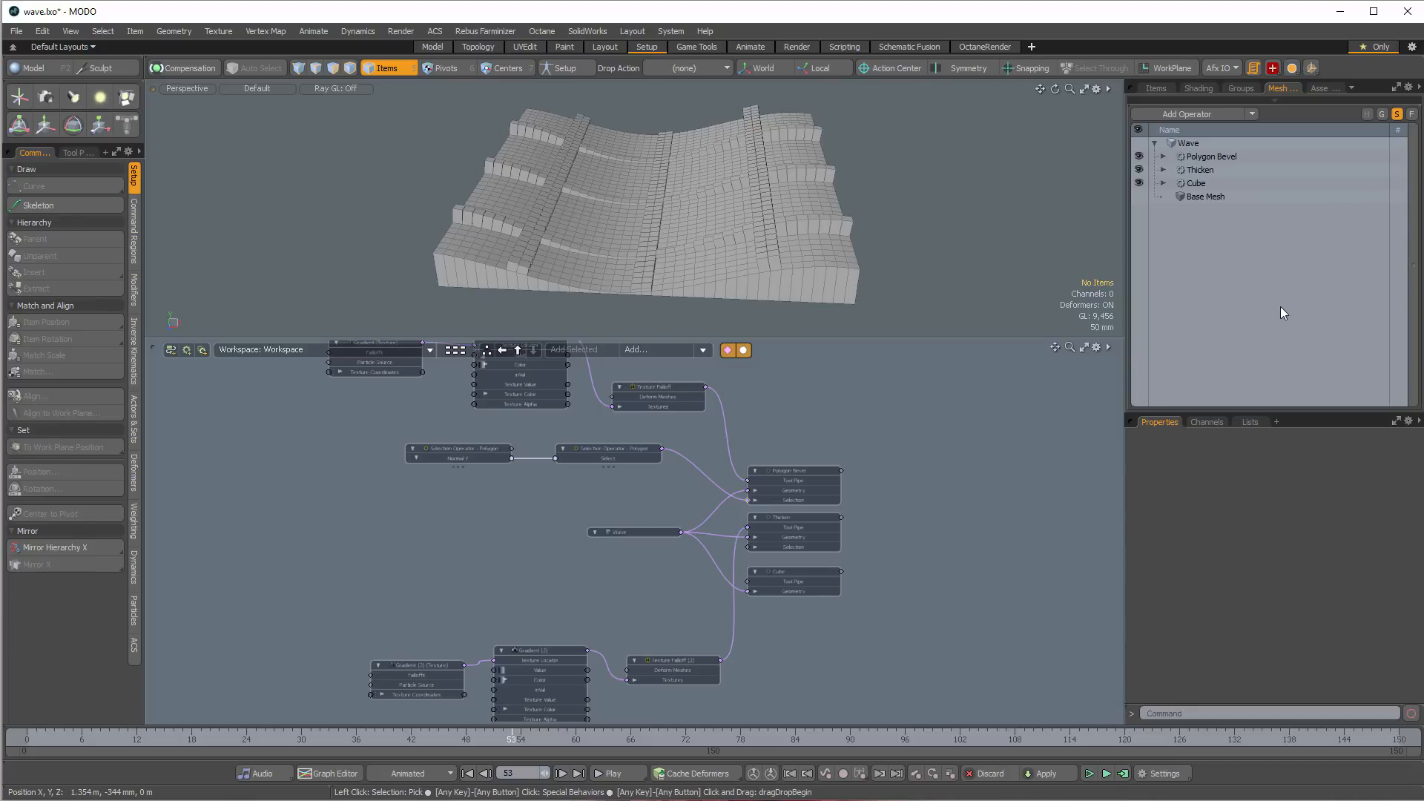
ctrl+alt+drag(703, 581, 726, 493)
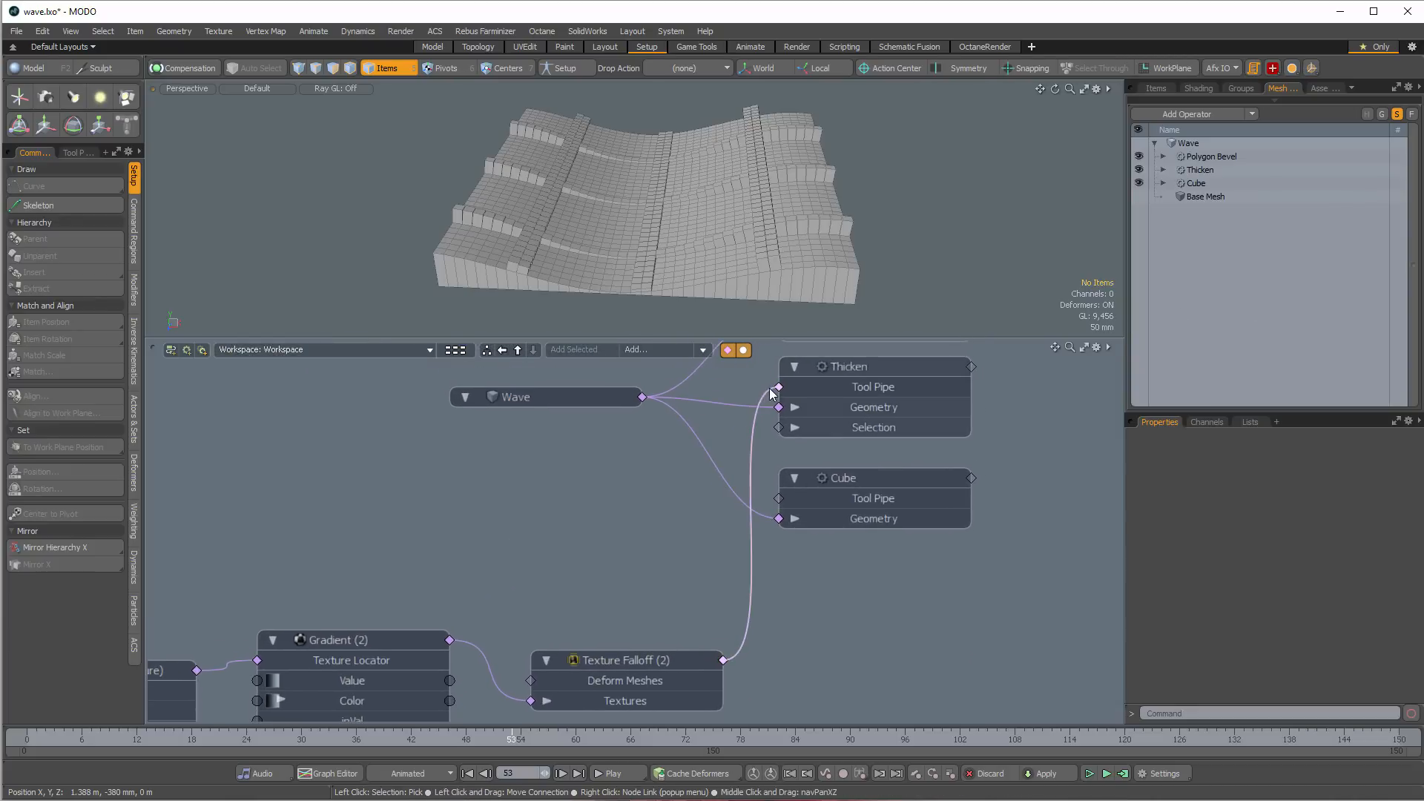
drag(778, 387, 731, 482)
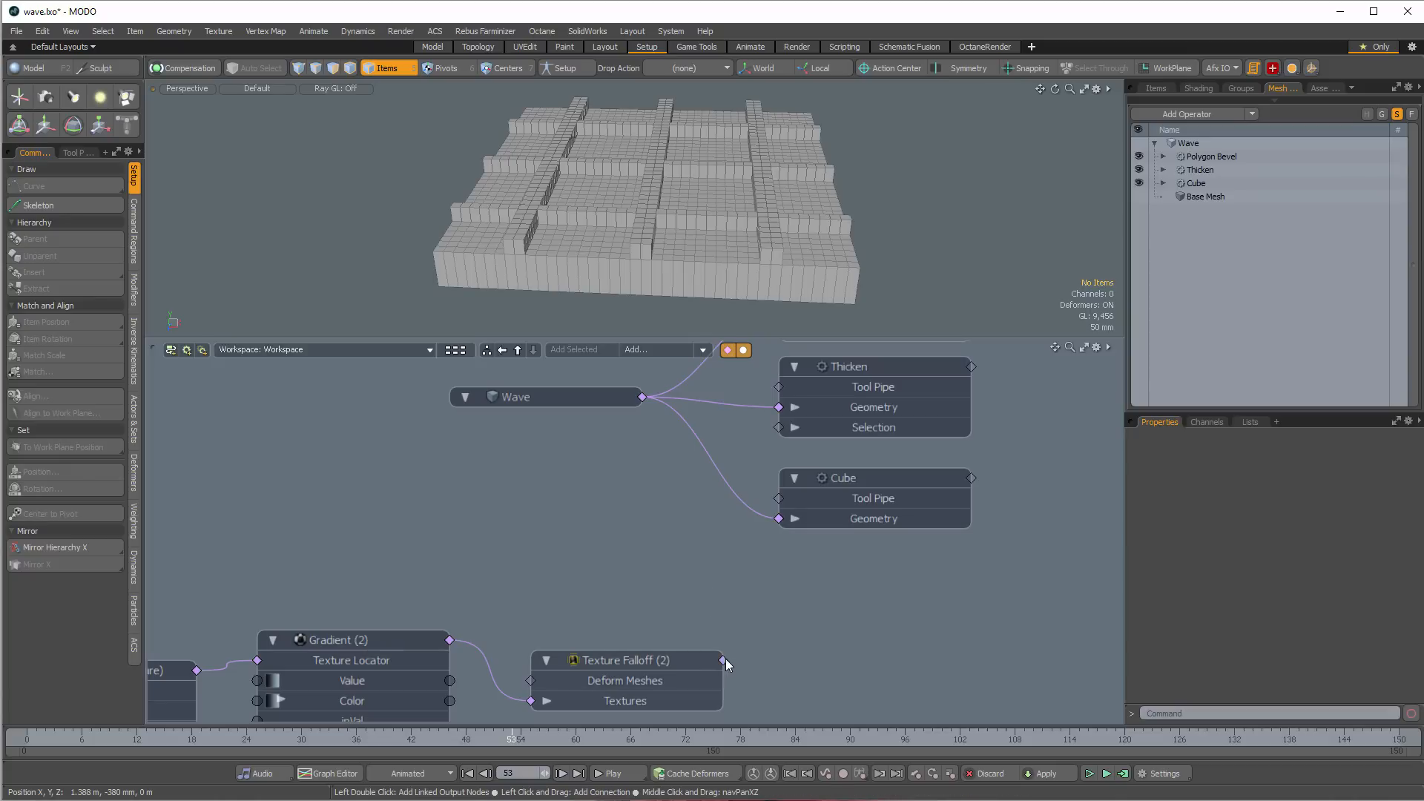
mouse_move(724, 660)
mouse_down()
mouse_move(736, 535)
mouse_move(788, 389)
mouse_move(812, 389)
mouse_up()
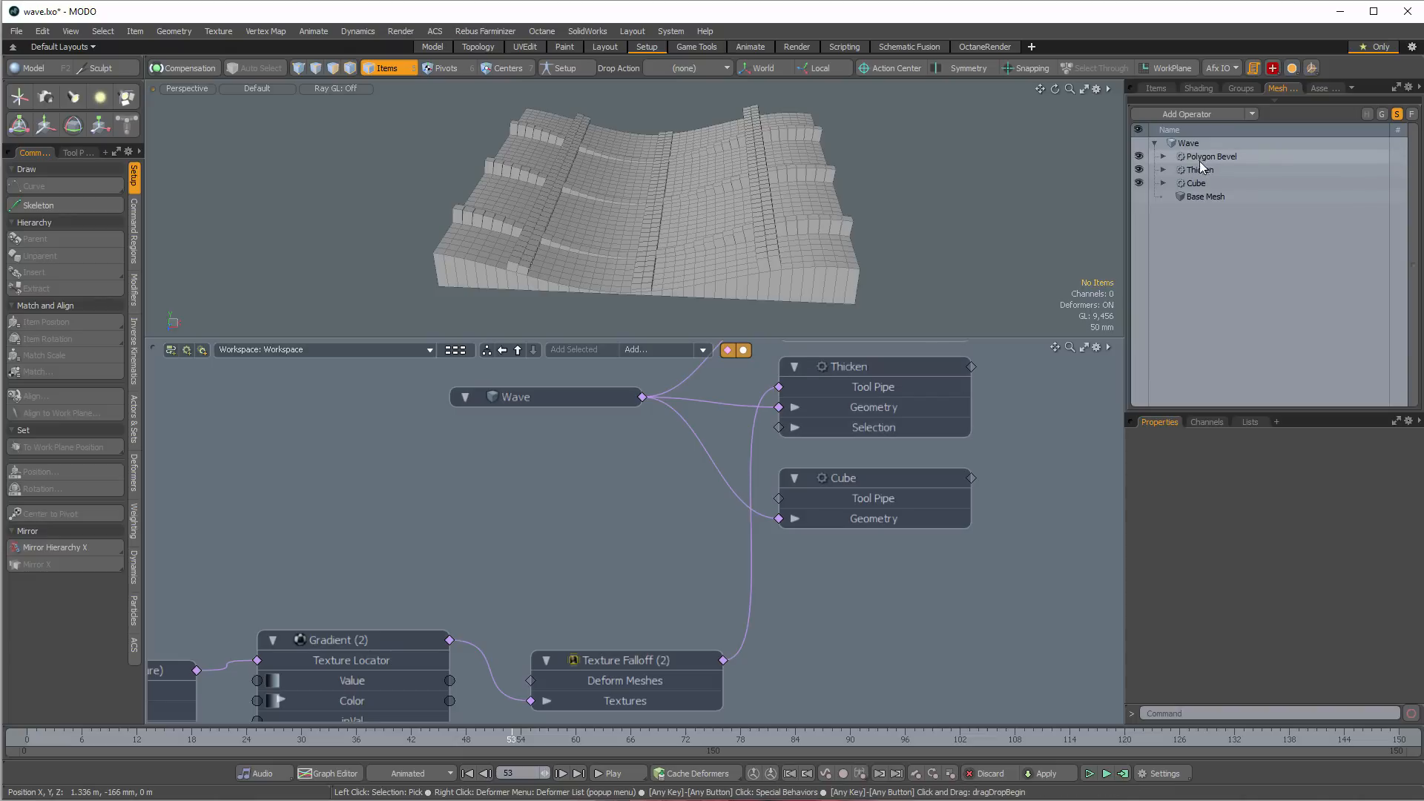
Expand Thicken in the operation list and remove Texture Falloff (2) from its Tool Pipe
click(1163, 170)
mouse_move(1241, 196)
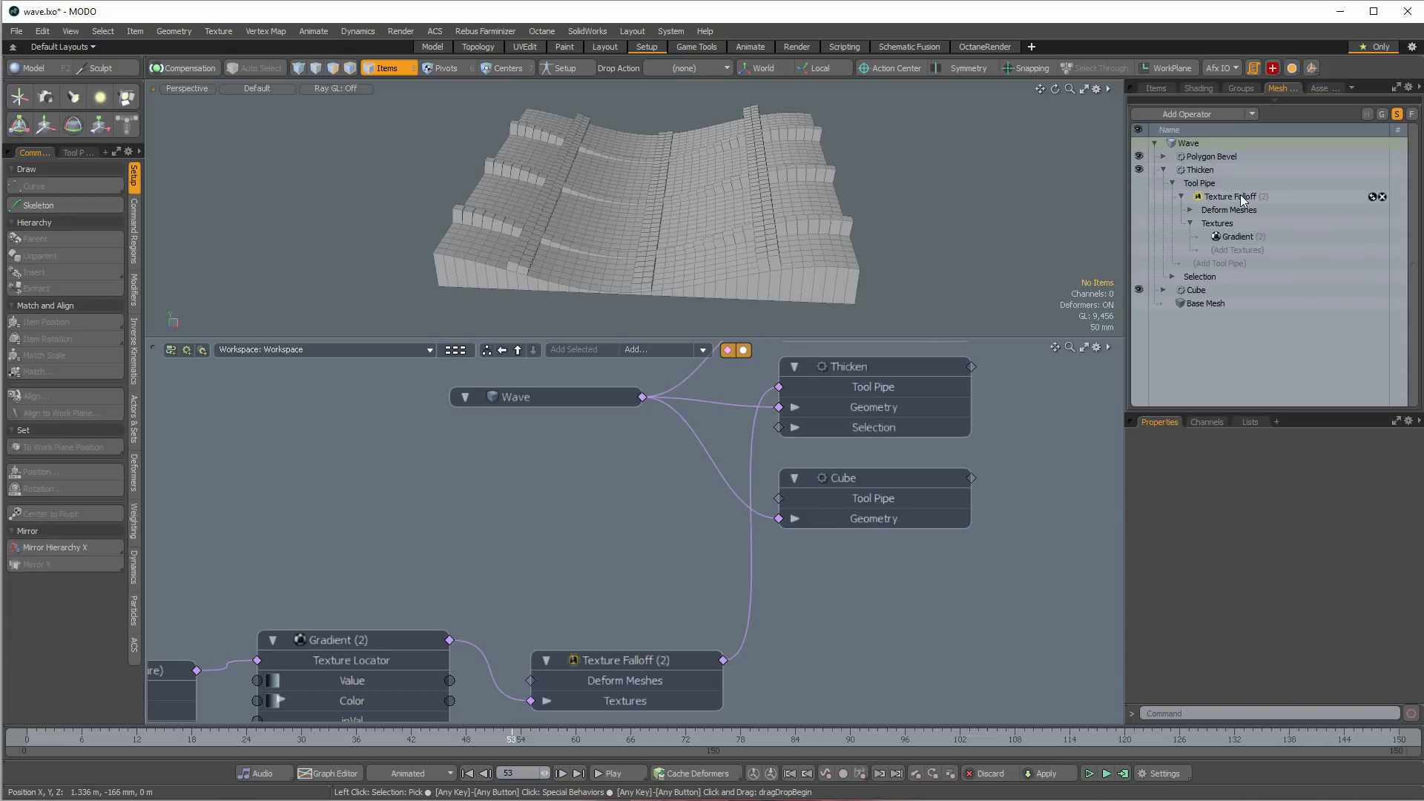
click(1383, 198)
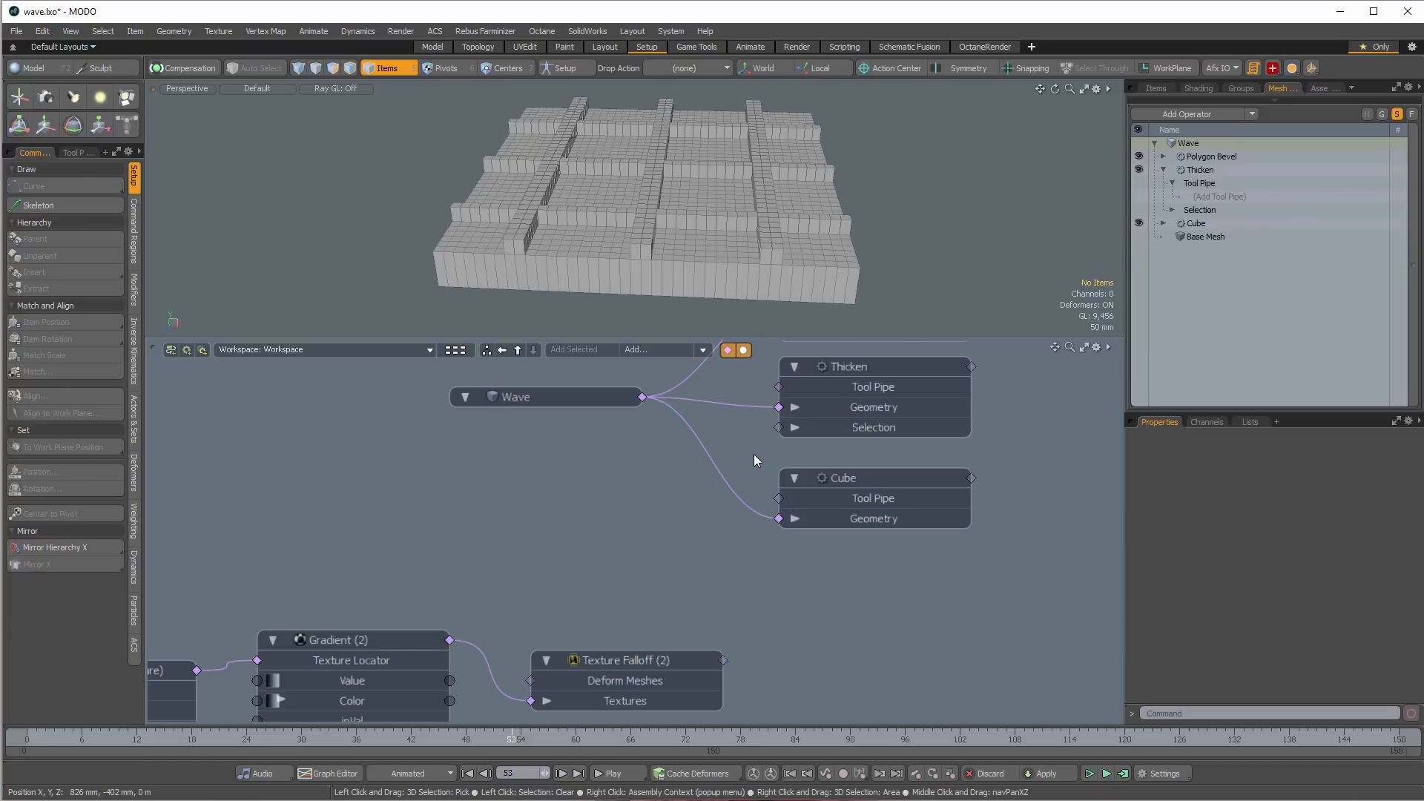
Add the existing Texture Falloff (2) to Thicken's Tool Pipe from the operation list
click(1231, 195)
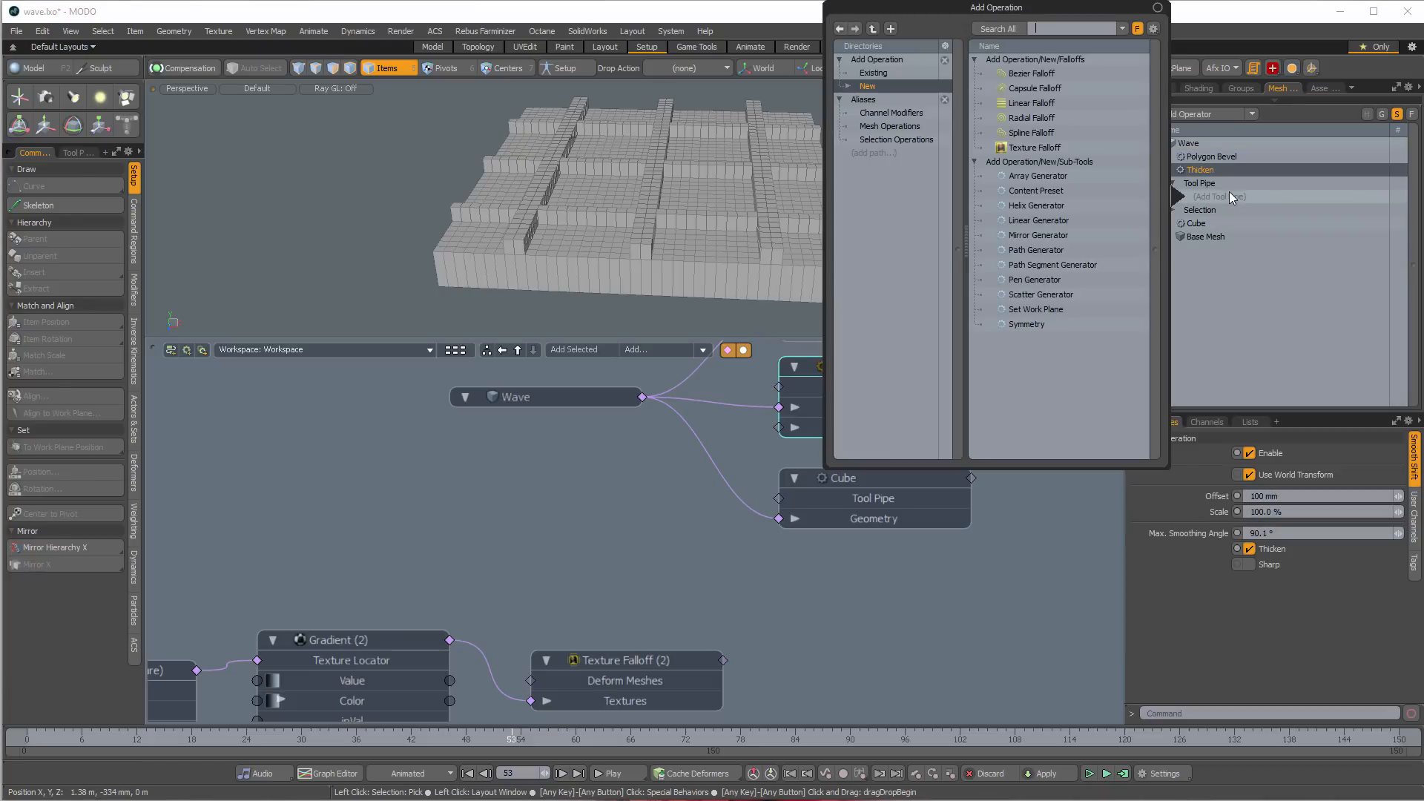
click(890, 72)
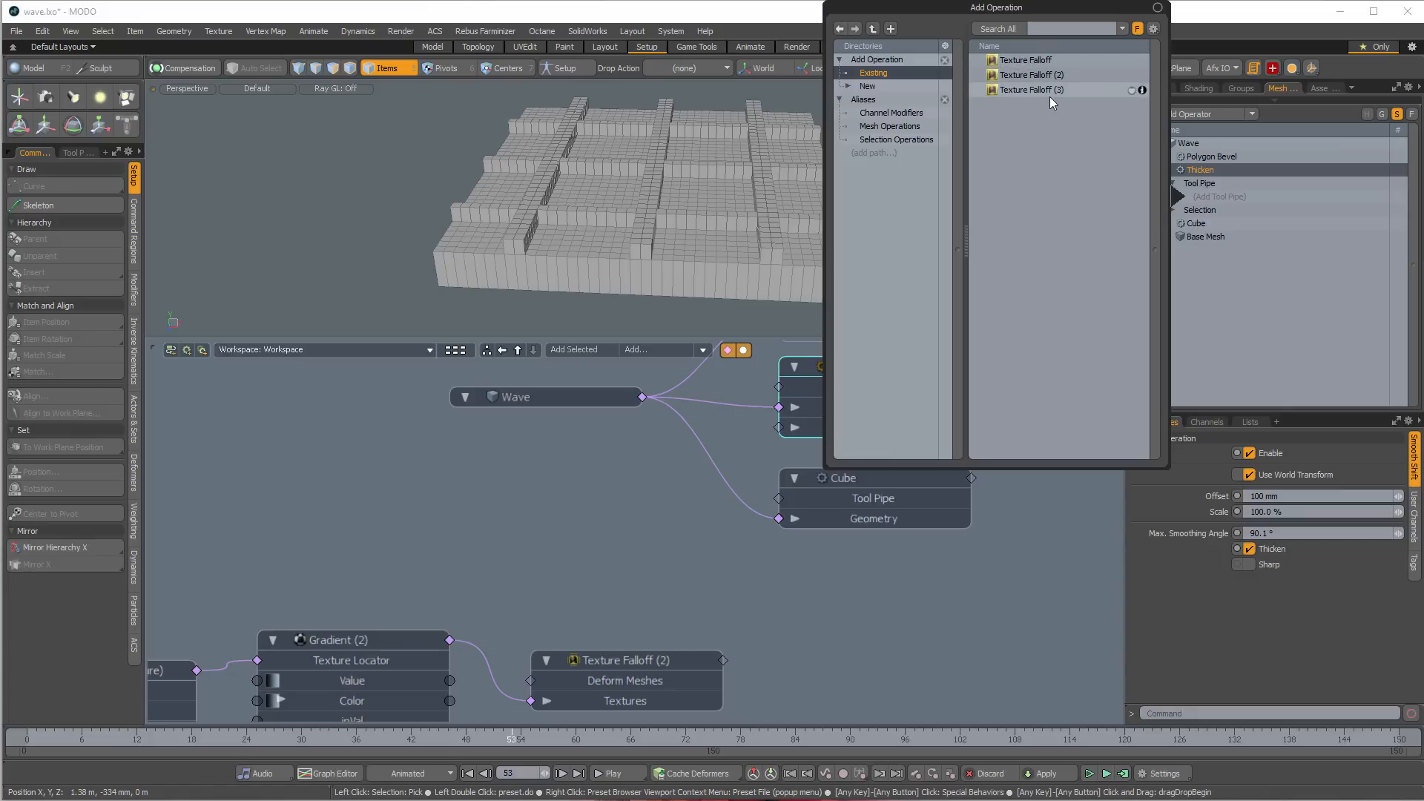
double_click(1048, 73)
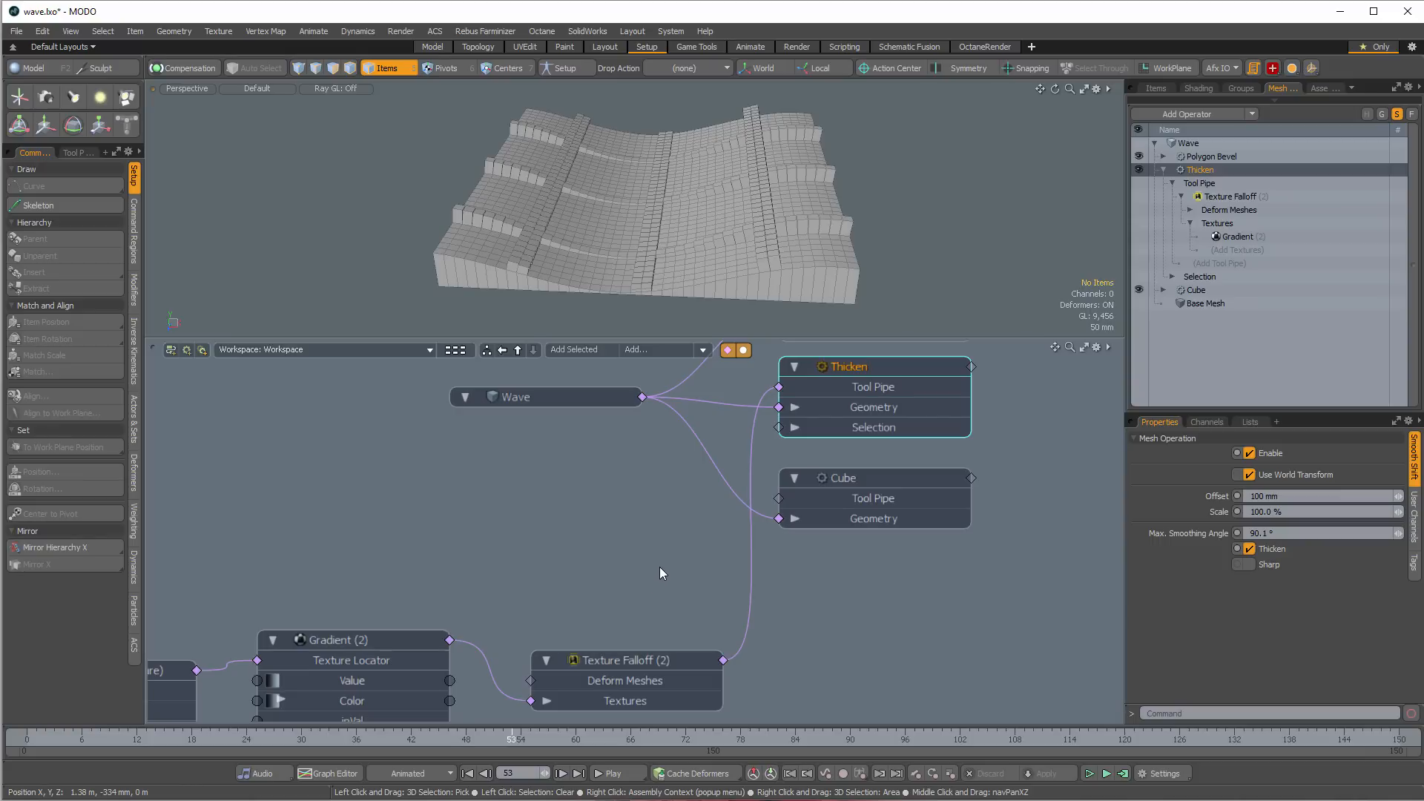
Frame the whole node network and expand Polygon Bevel's Tool Pipe and Selection in the operation list to examine their contents
ctrl+alt+drag(660, 567, 733, 617)
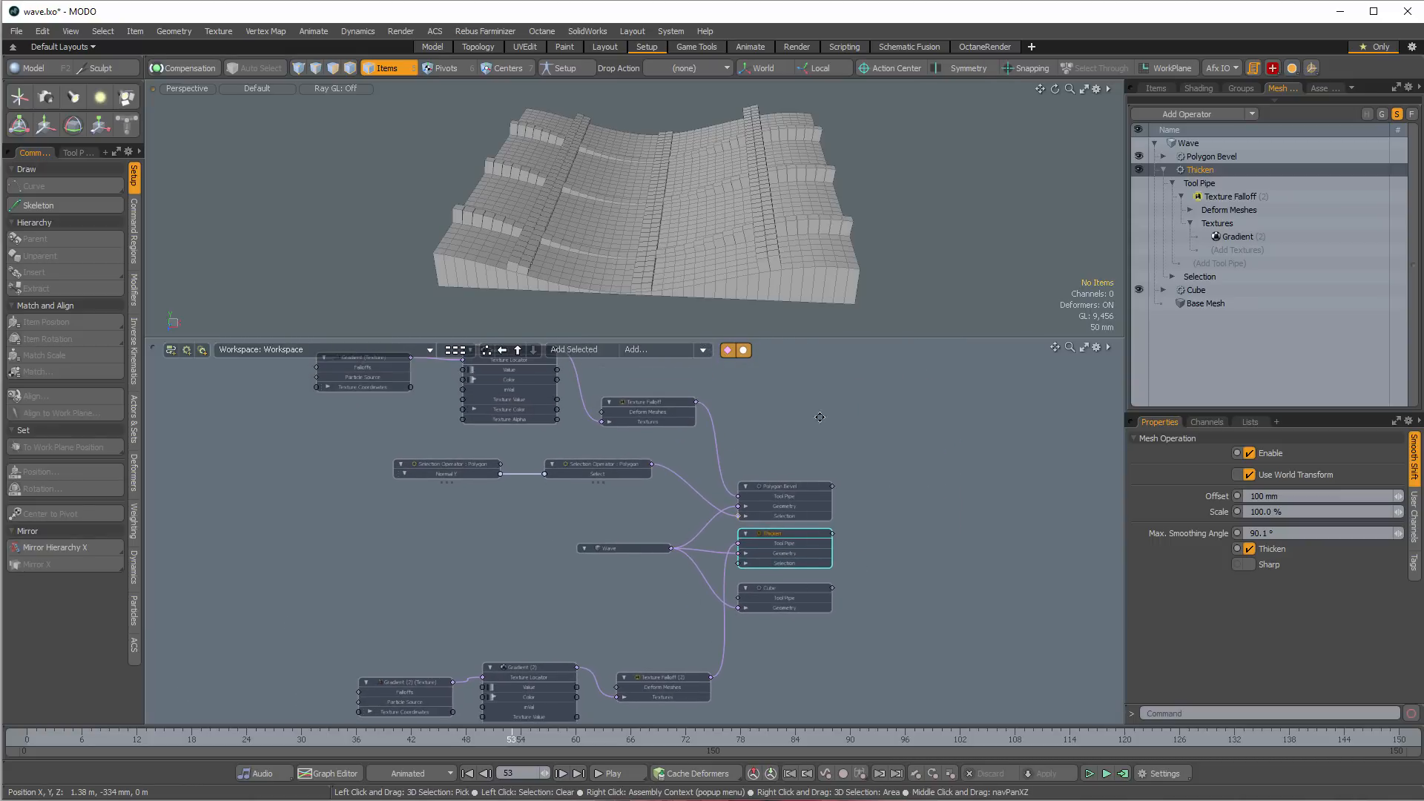
ctrl+alt+drag(819, 417, 705, 387)
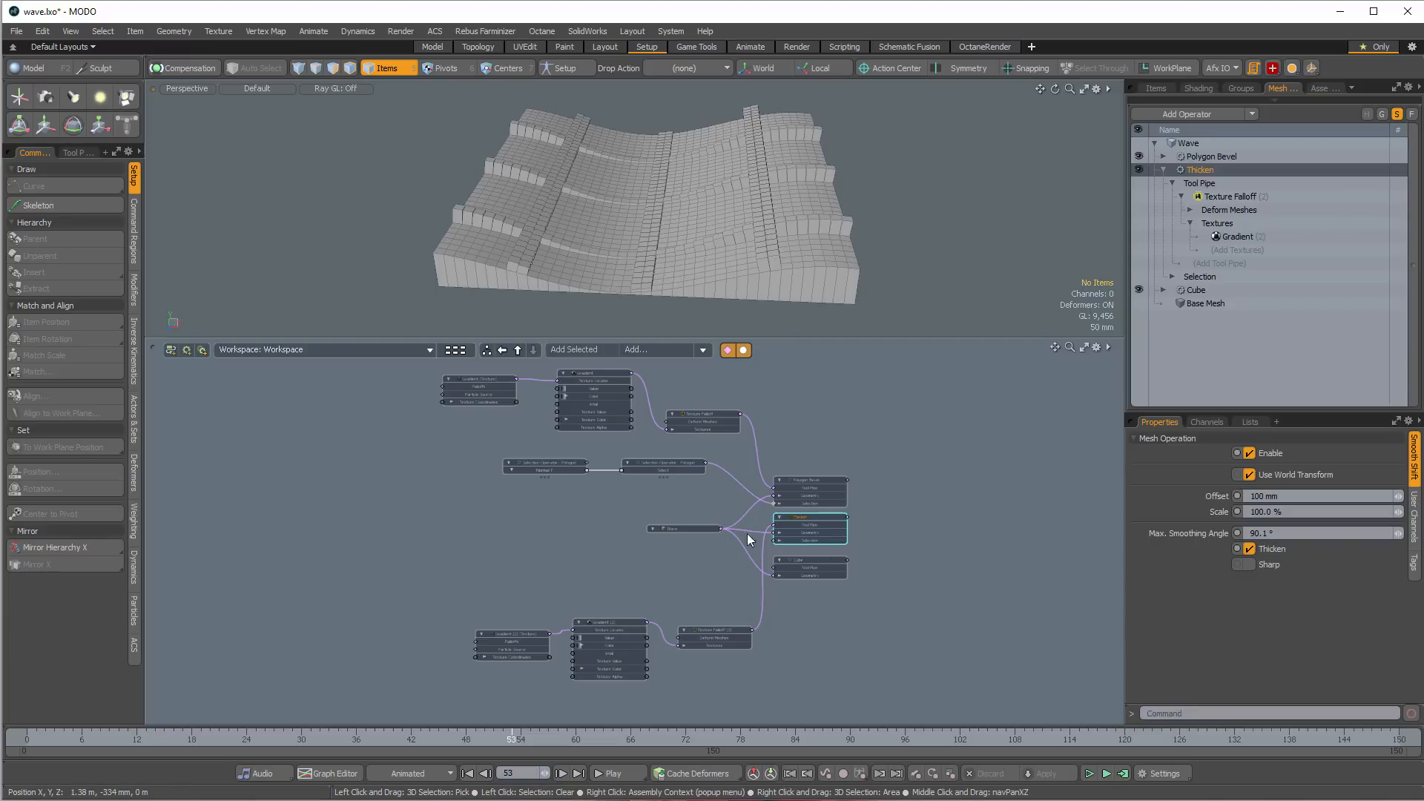
ctrl+alt+drag(793, 438, 836, 428)
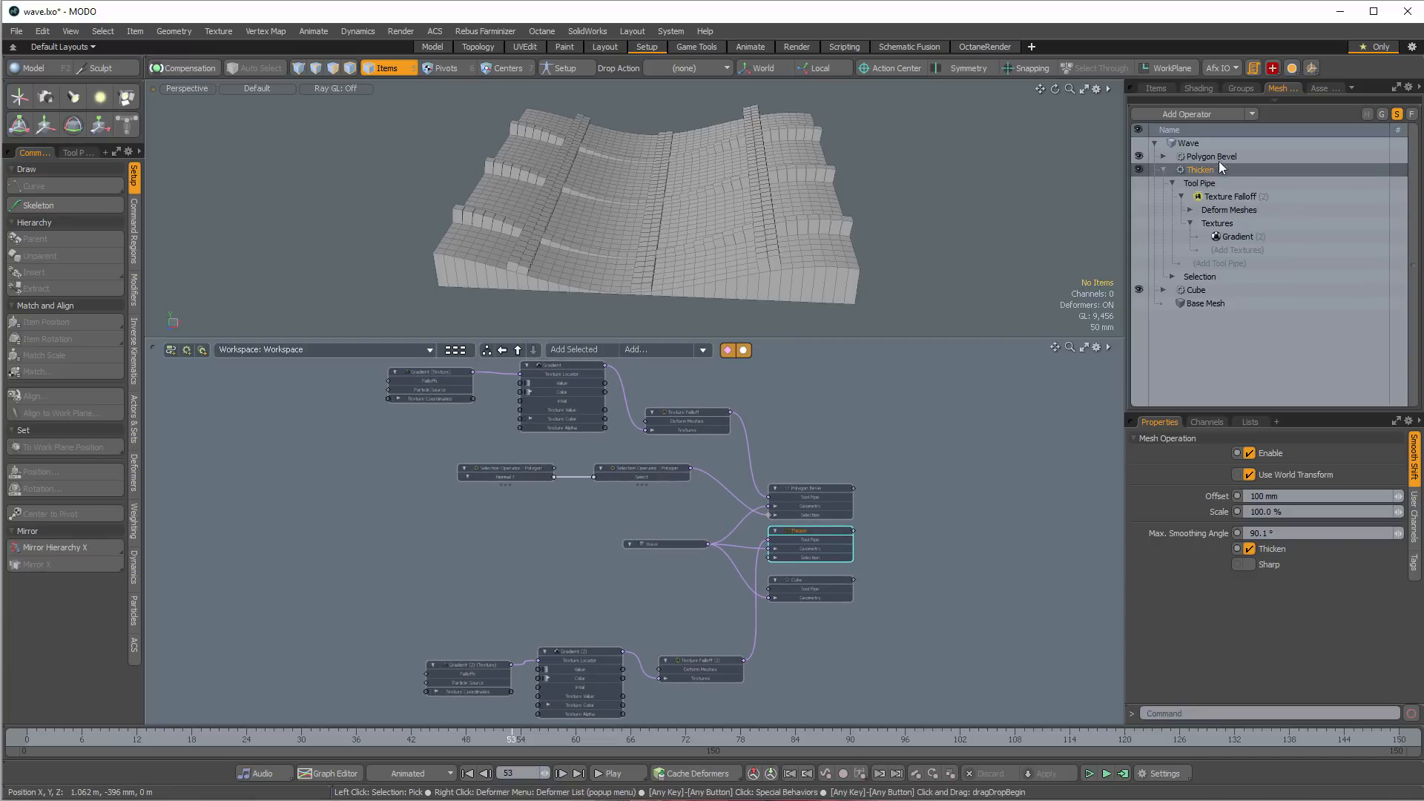
click(1163, 156)
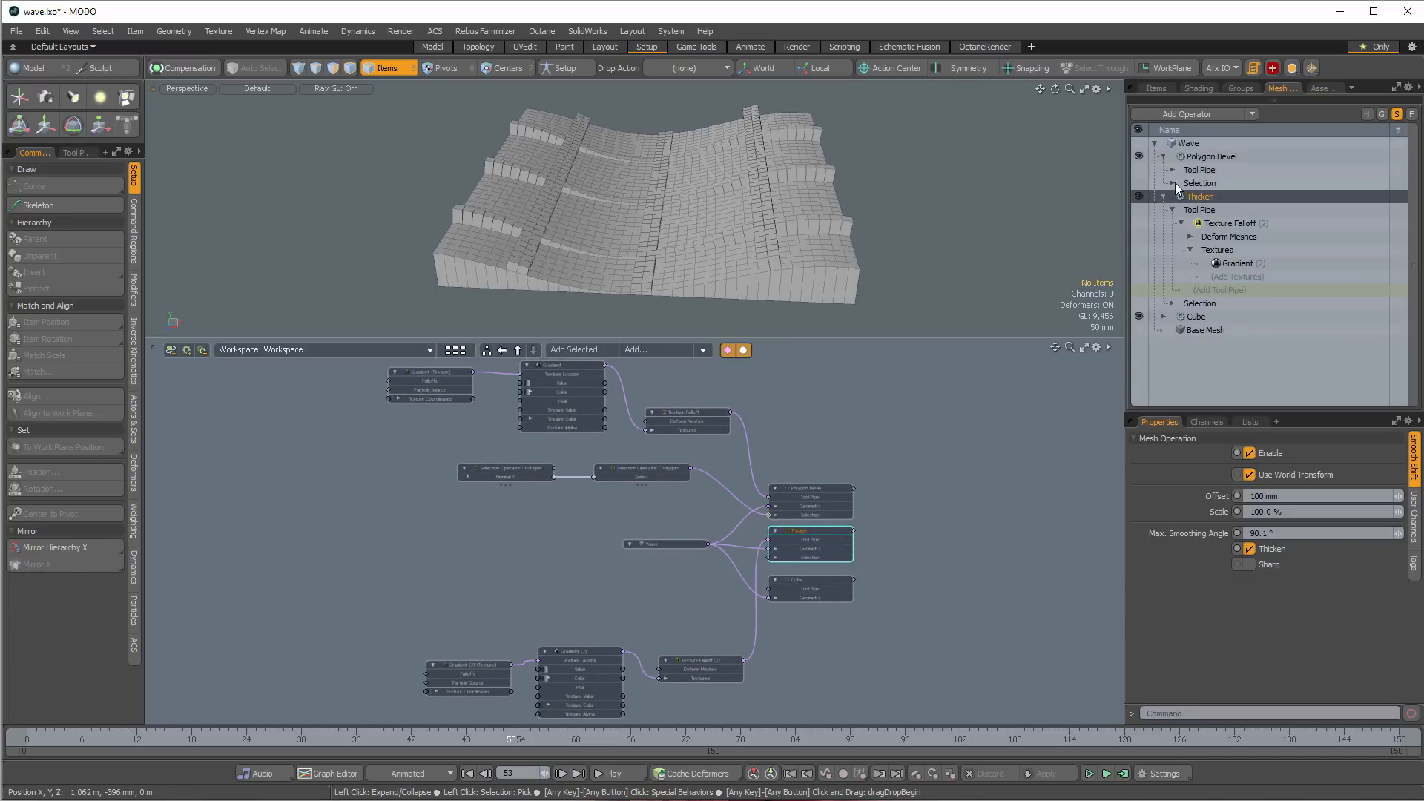
click(1173, 183)
click(1175, 172)
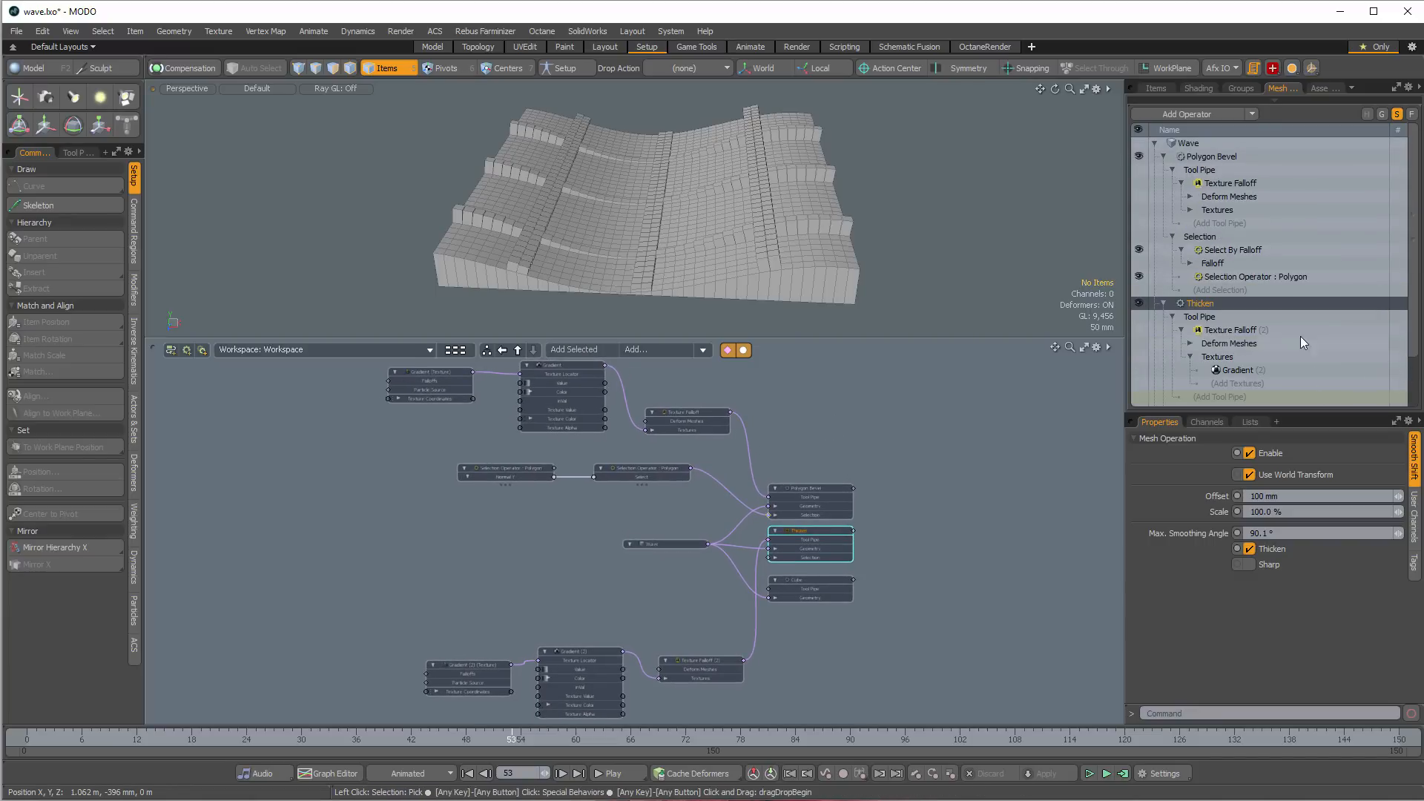
Collapse the Polygon Bevel and Thicken entries while keeping Wave's list of operations expanded
click(1163, 157)
click(1161, 149)
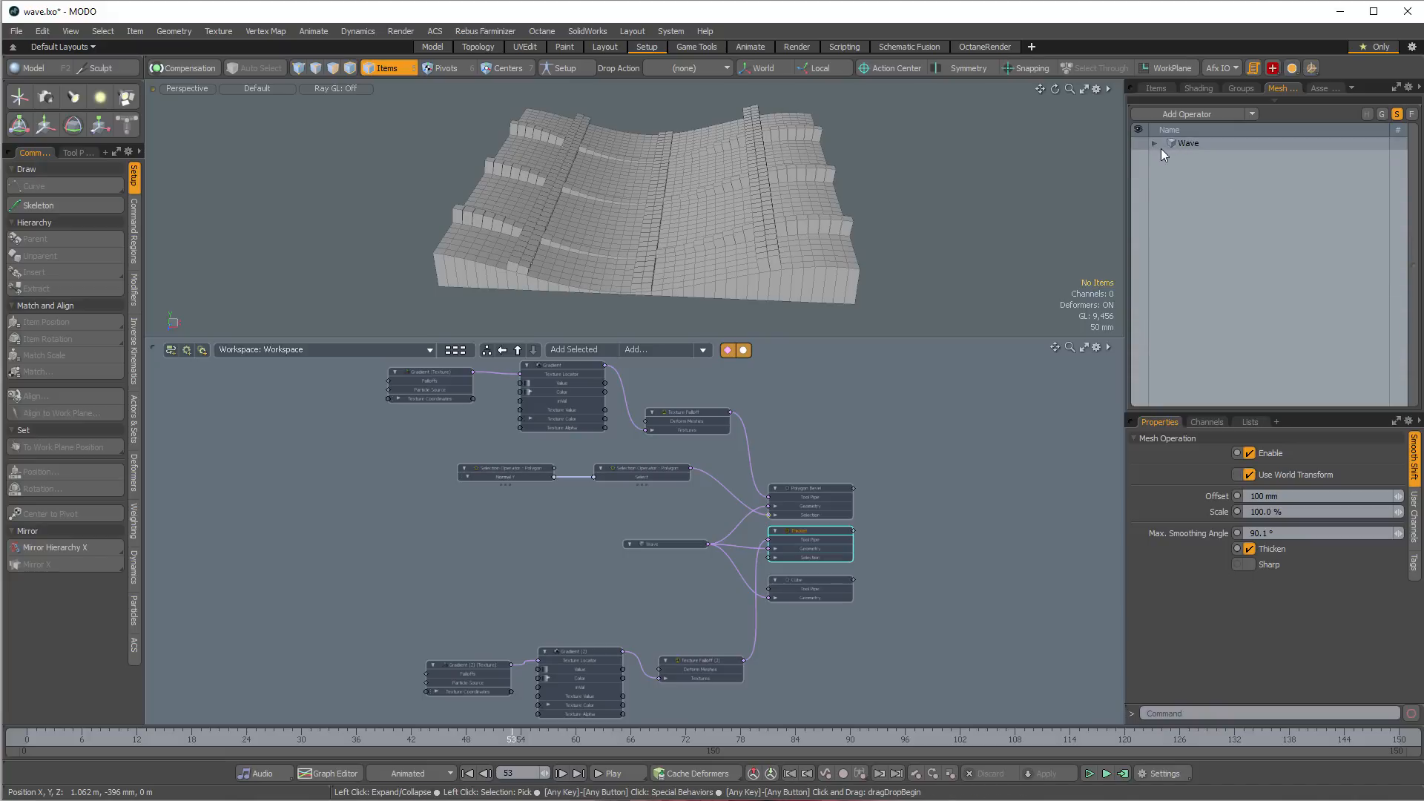
click(1159, 147)
click(1163, 169)
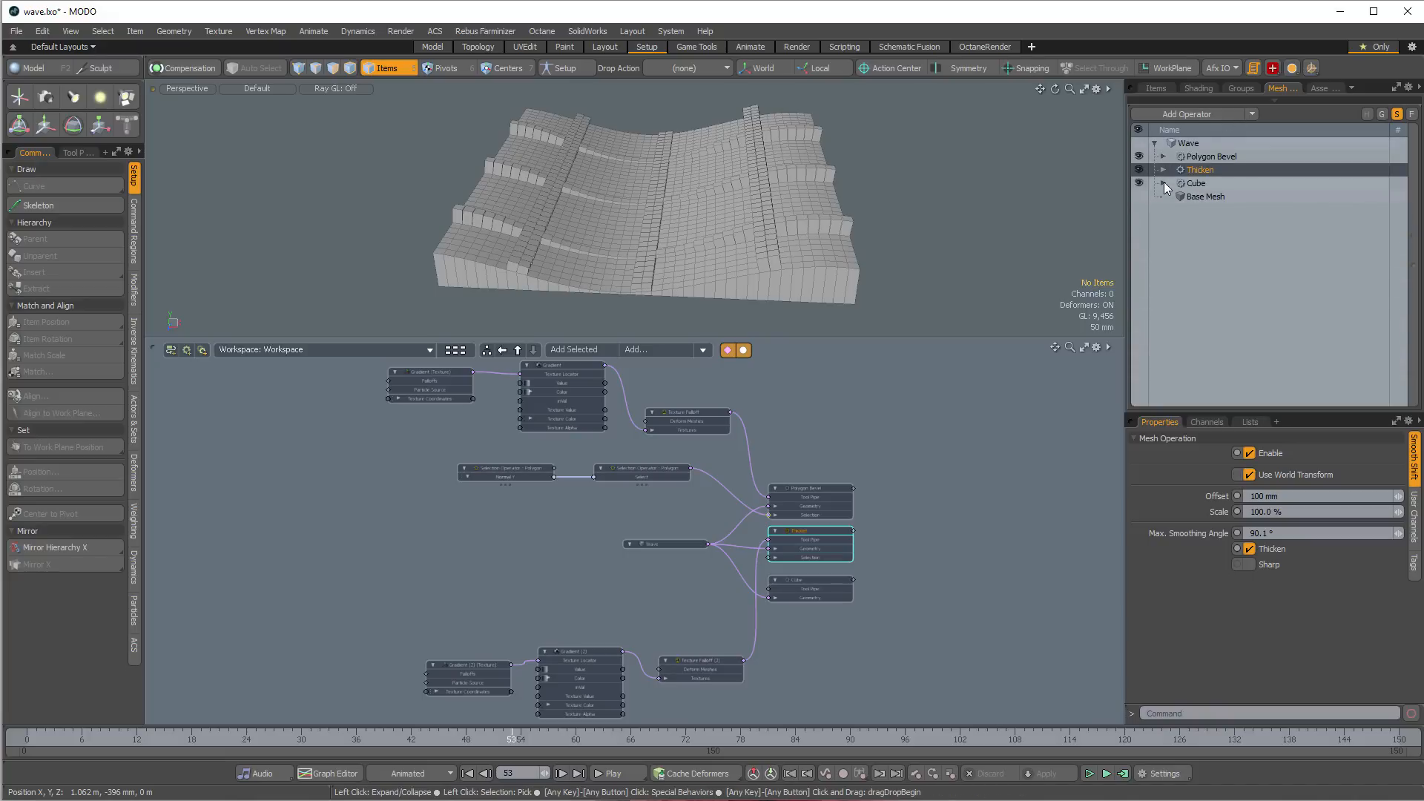
Select the Wave mesh and scrub through the timeline to examine how the wave deformation animates
click(1250, 265)
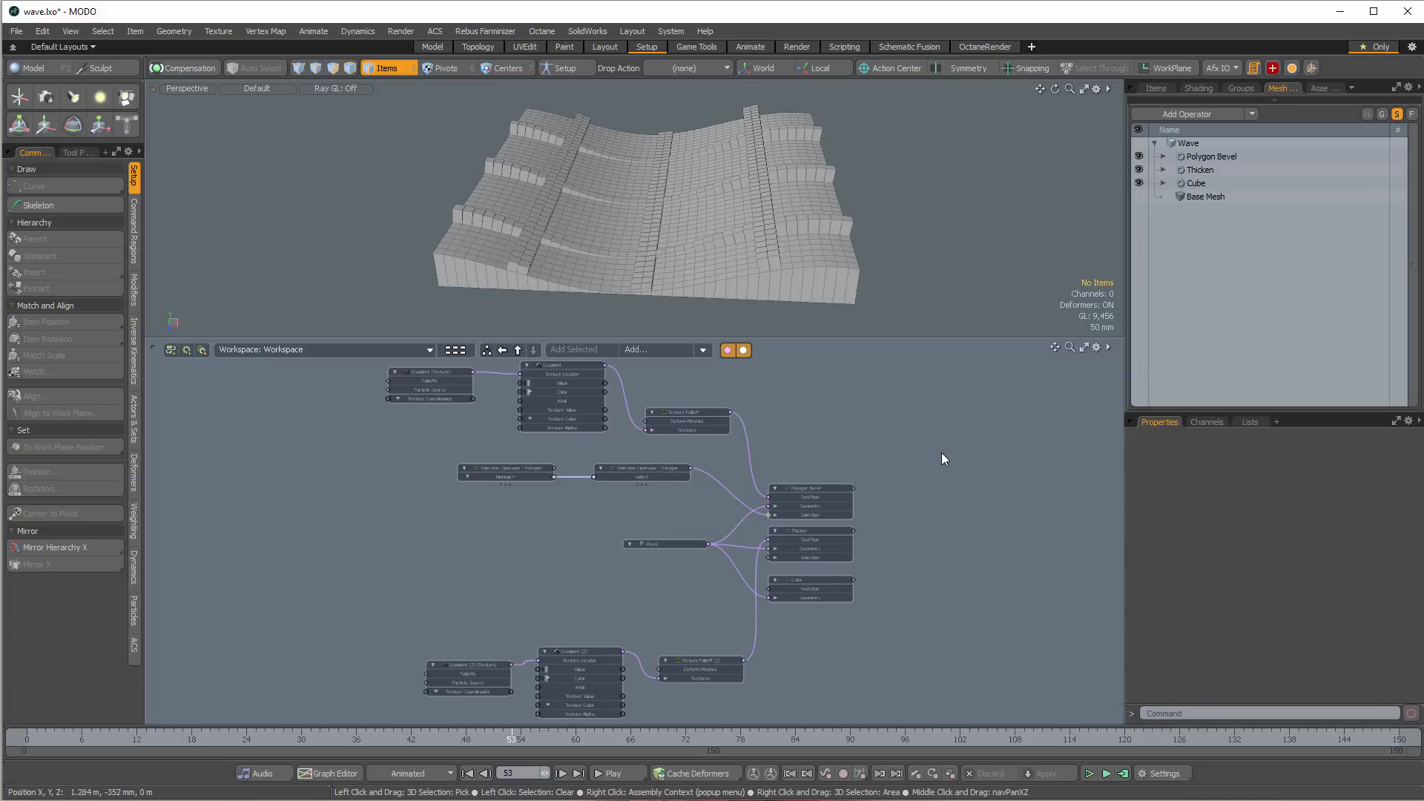
click(821, 293)
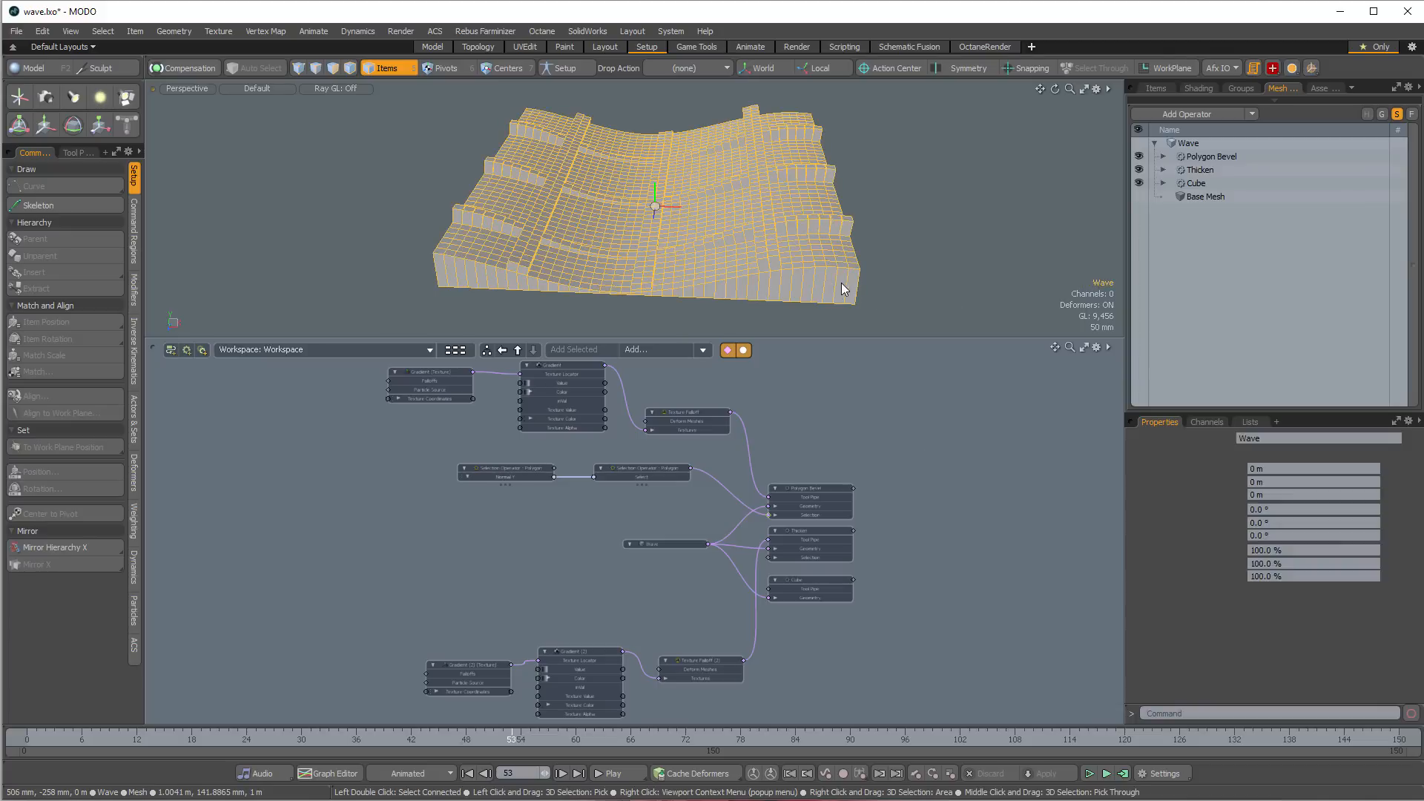
click(92, 740)
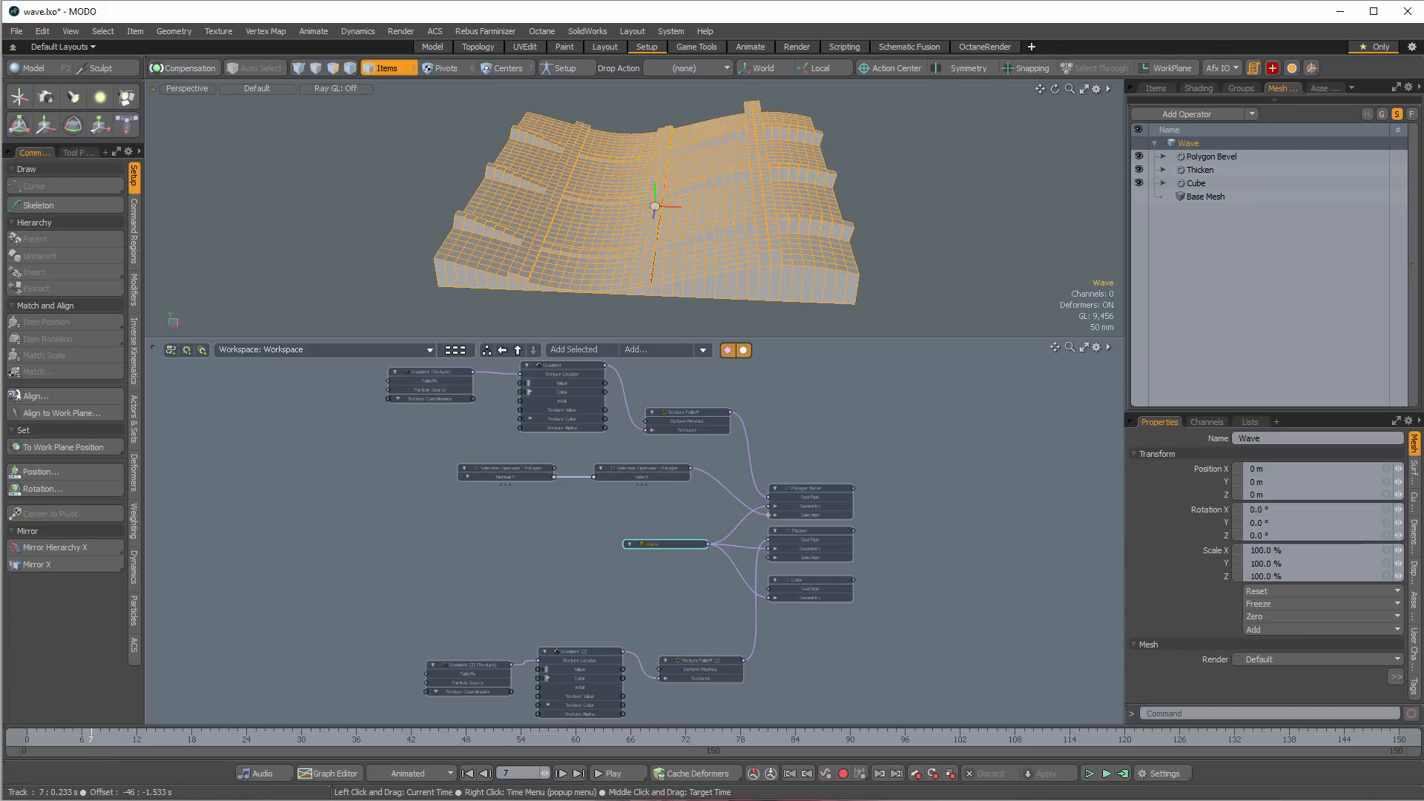
drag(145, 740, 438, 740)
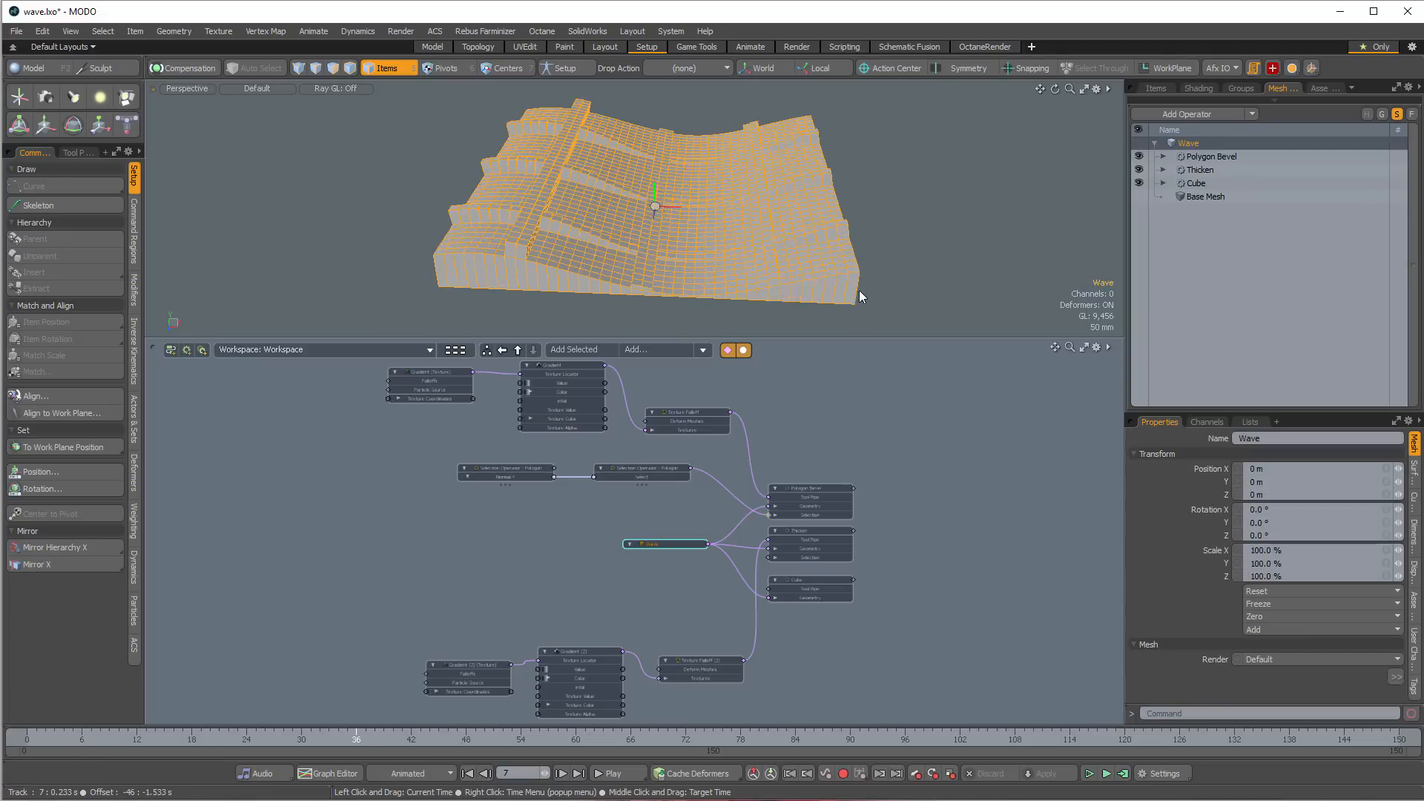
Move the Wave mesh to about -1.106 m along Z with the Transform tool
alt+drag(859, 297, 918, 184)
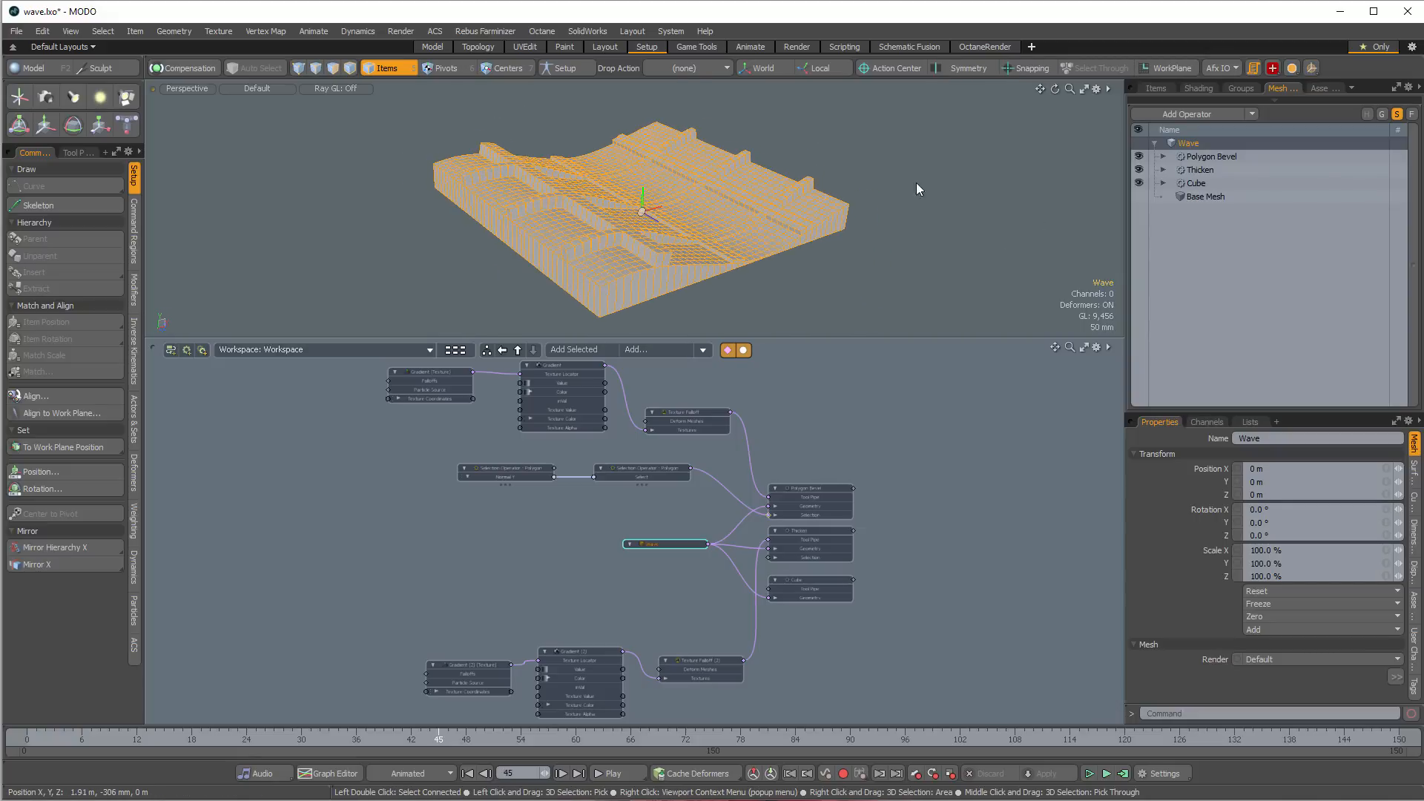
key(y)
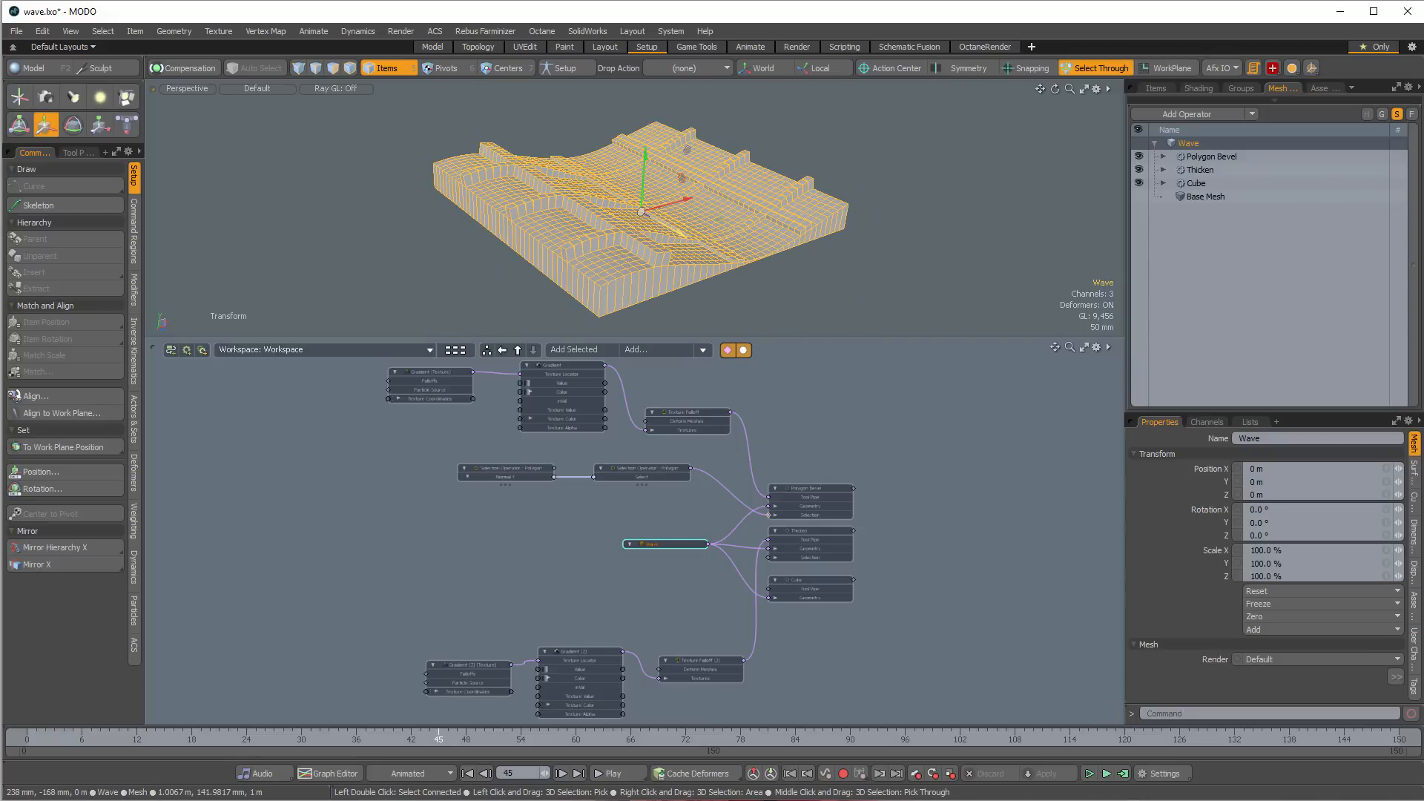
drag(681, 237, 528, 147)
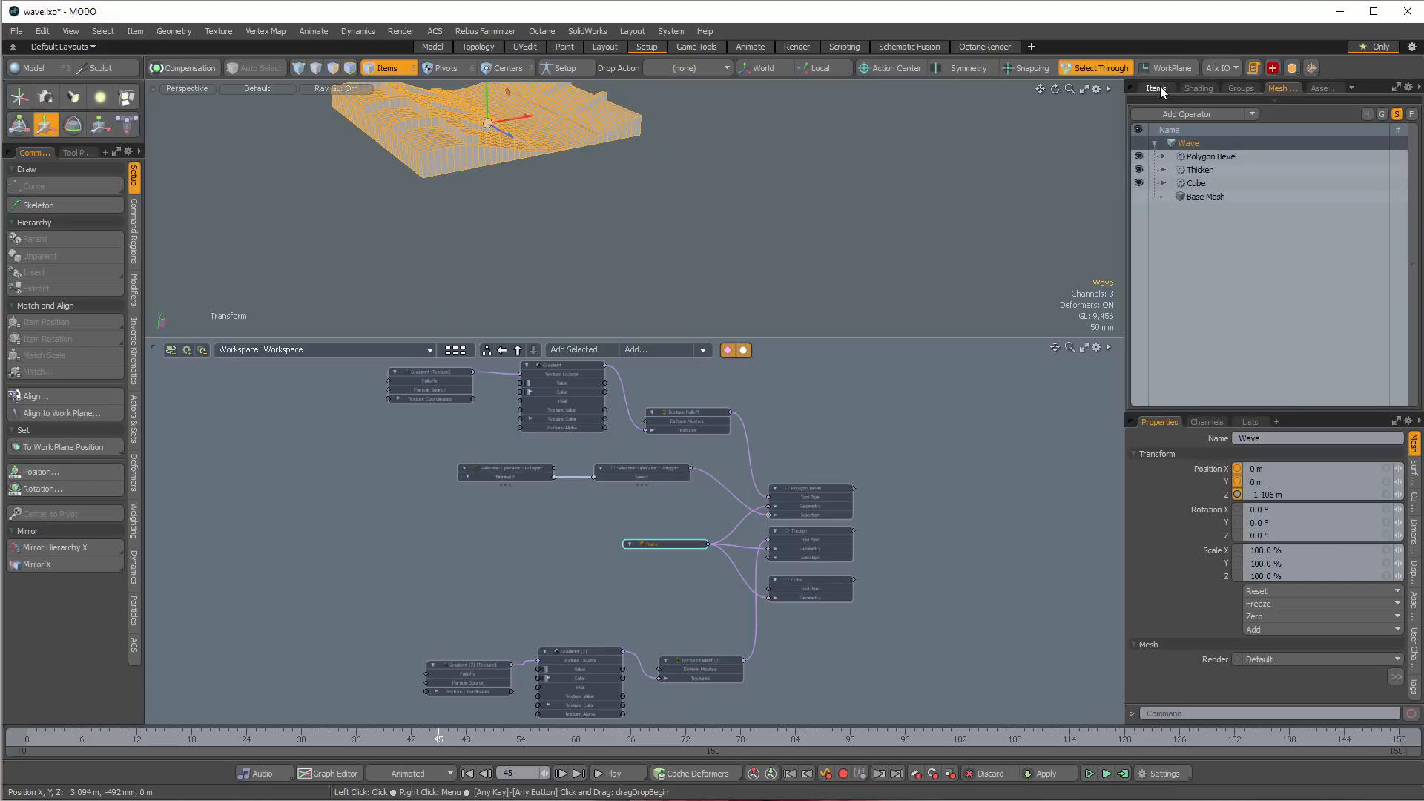
Reveal the item list above the mesh operations, hide and deselect the Wave mesh, and collapse its entry
click(1256, 100)
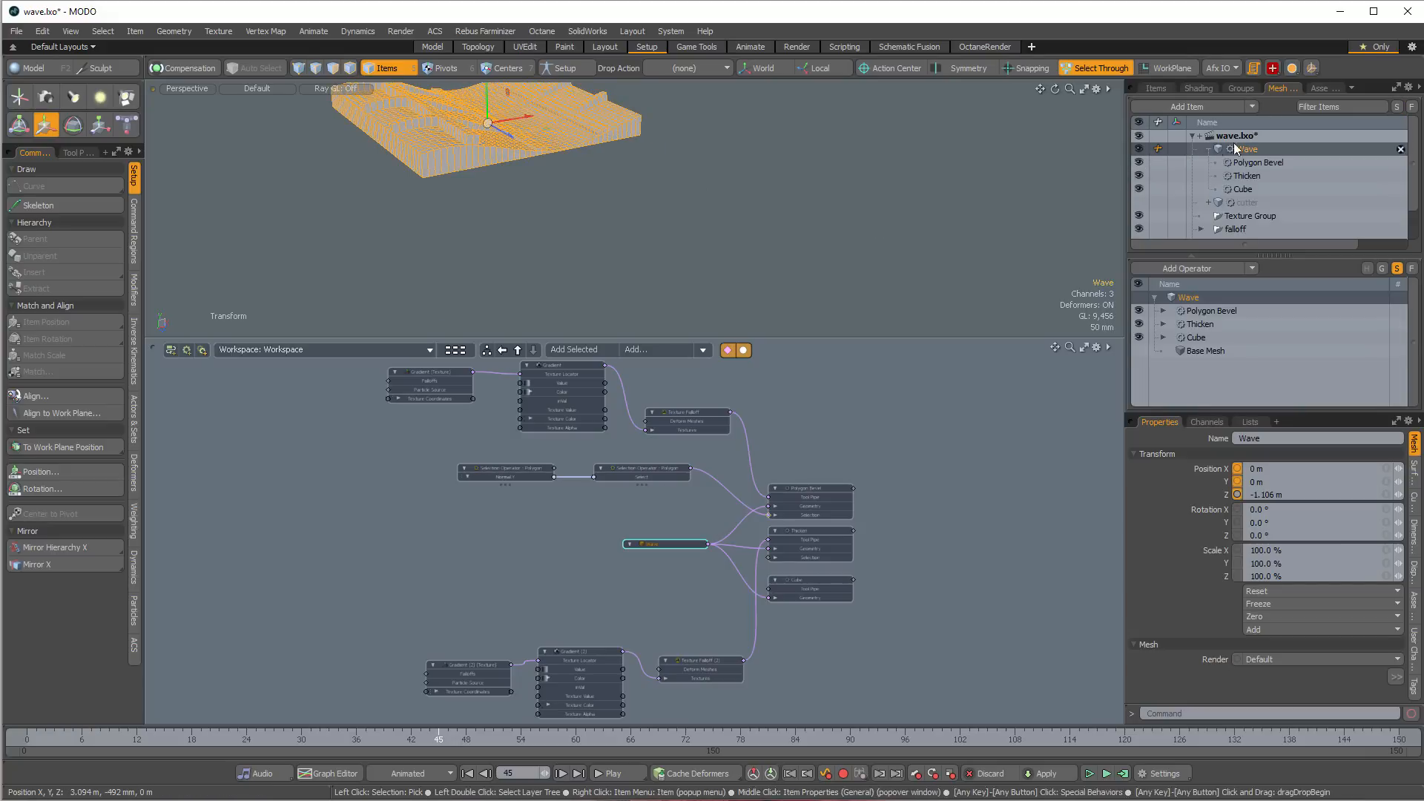
key(h)
click(1209, 149)
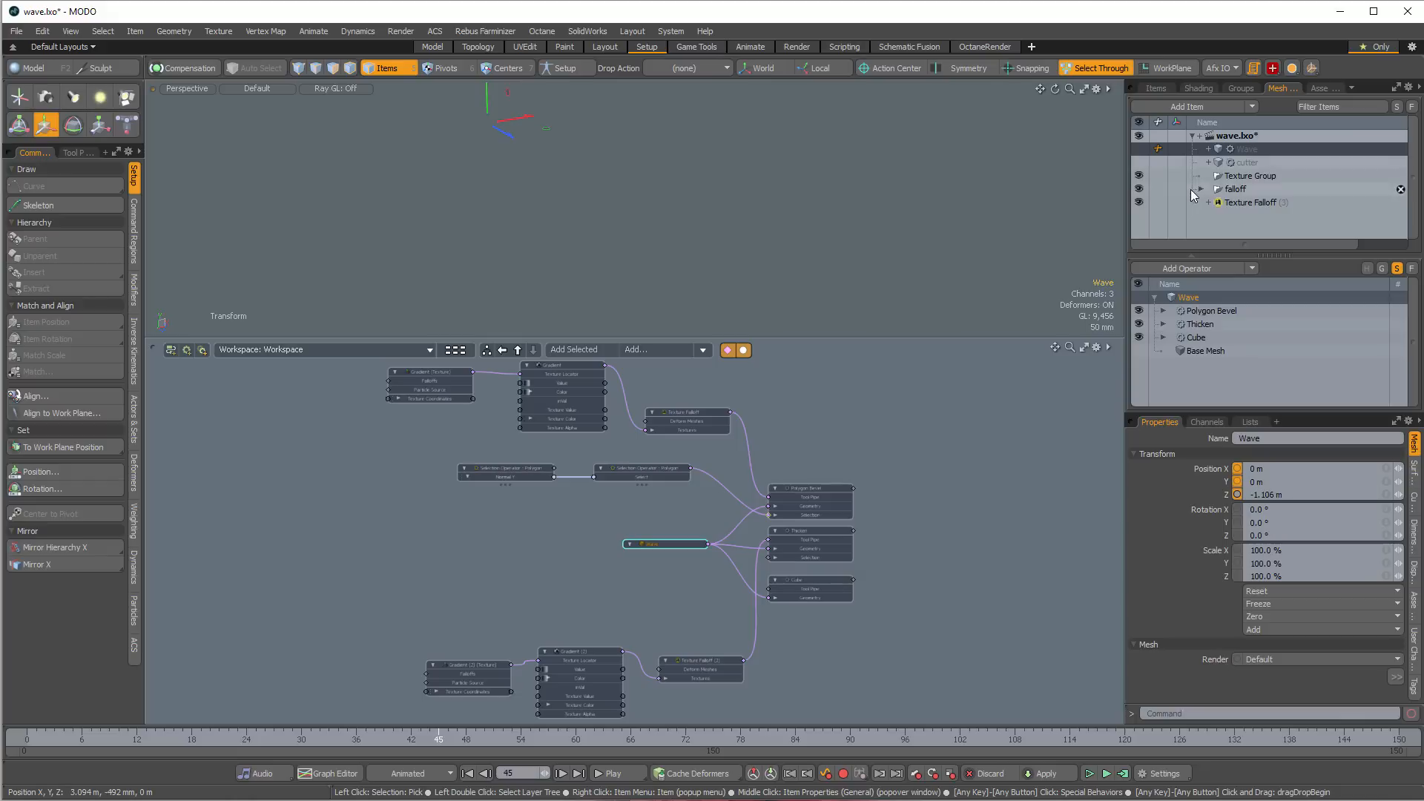
ctrl+click(1244, 147)
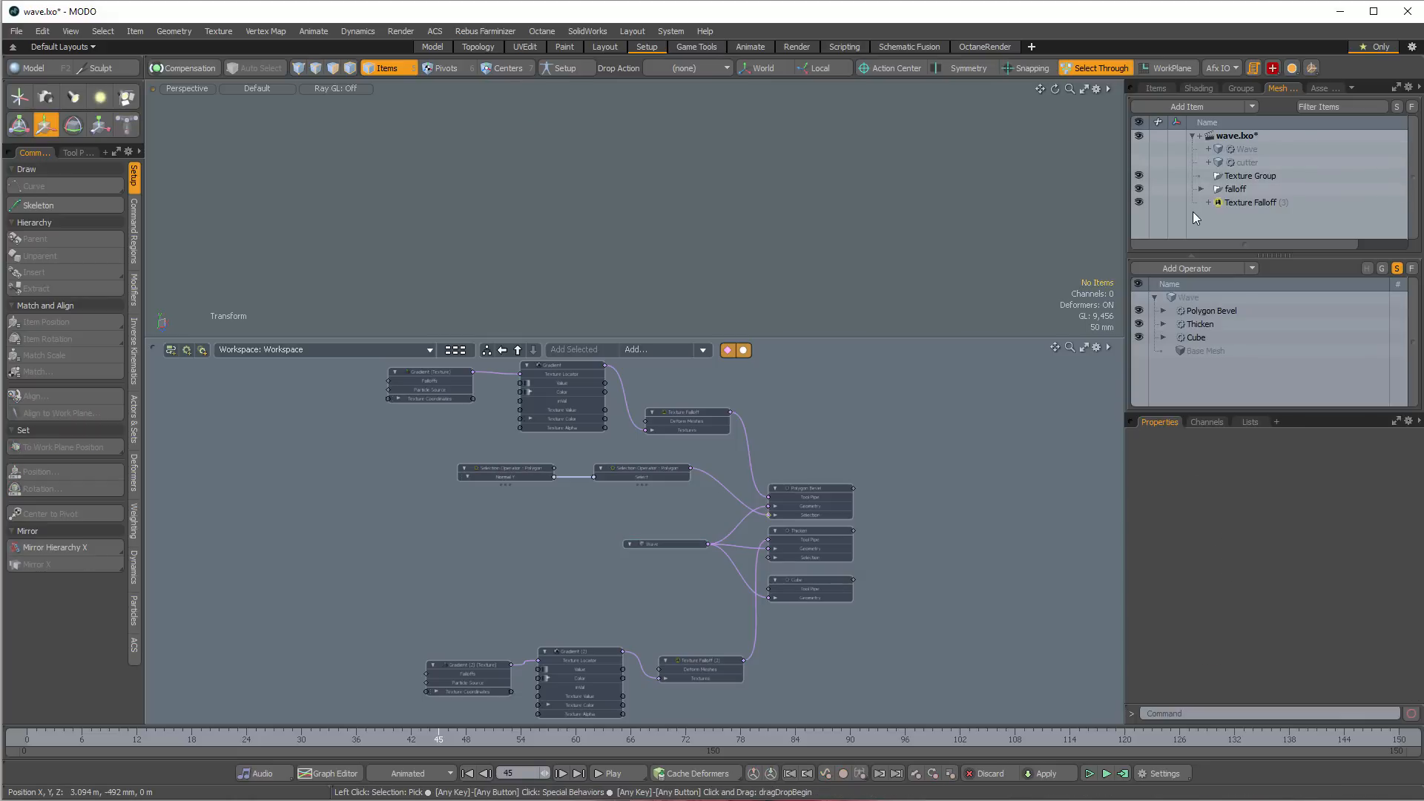
Move Texture Falloff (3) into the falloff group and collapse the group
click(1238, 200)
click(1202, 188)
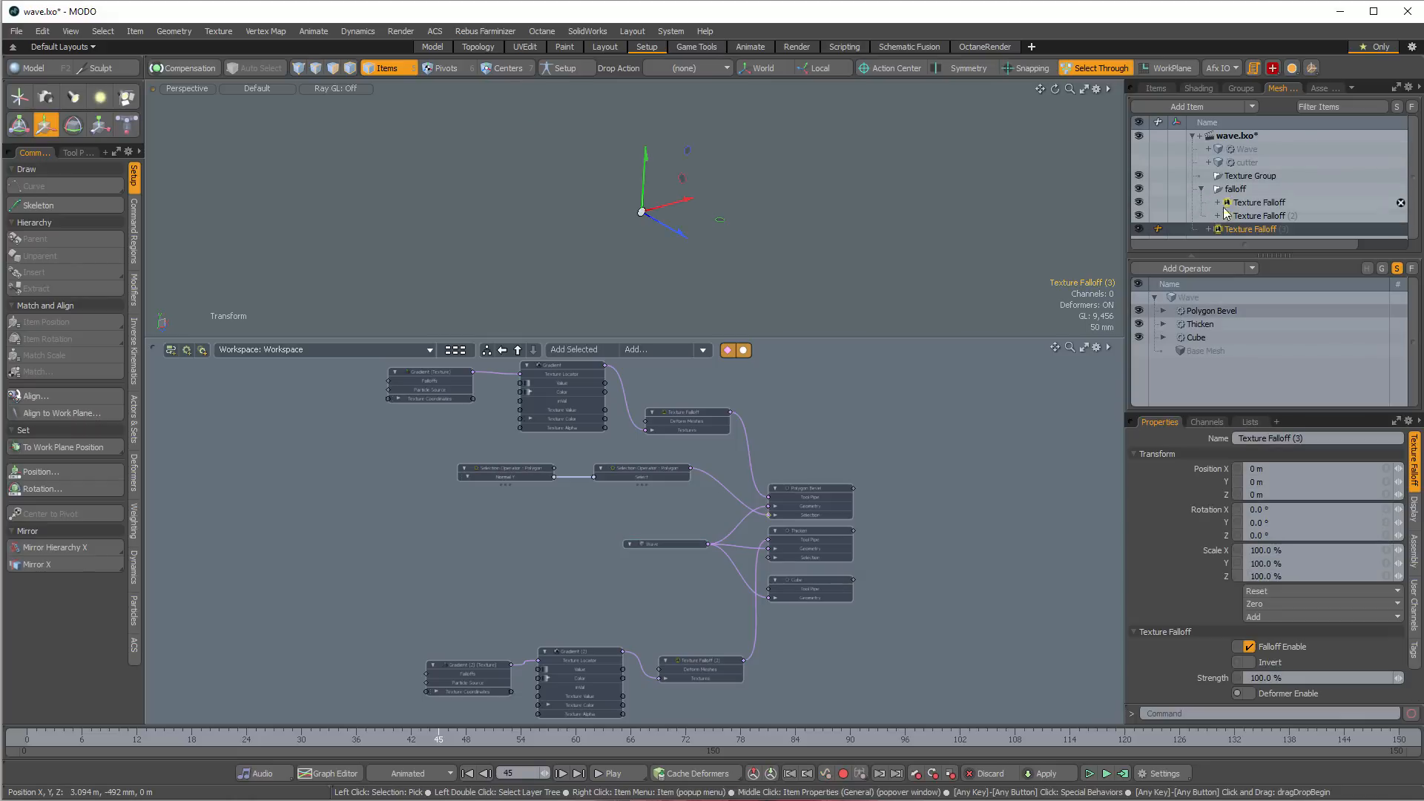
drag(1241, 230, 1224, 192)
click(1202, 188)
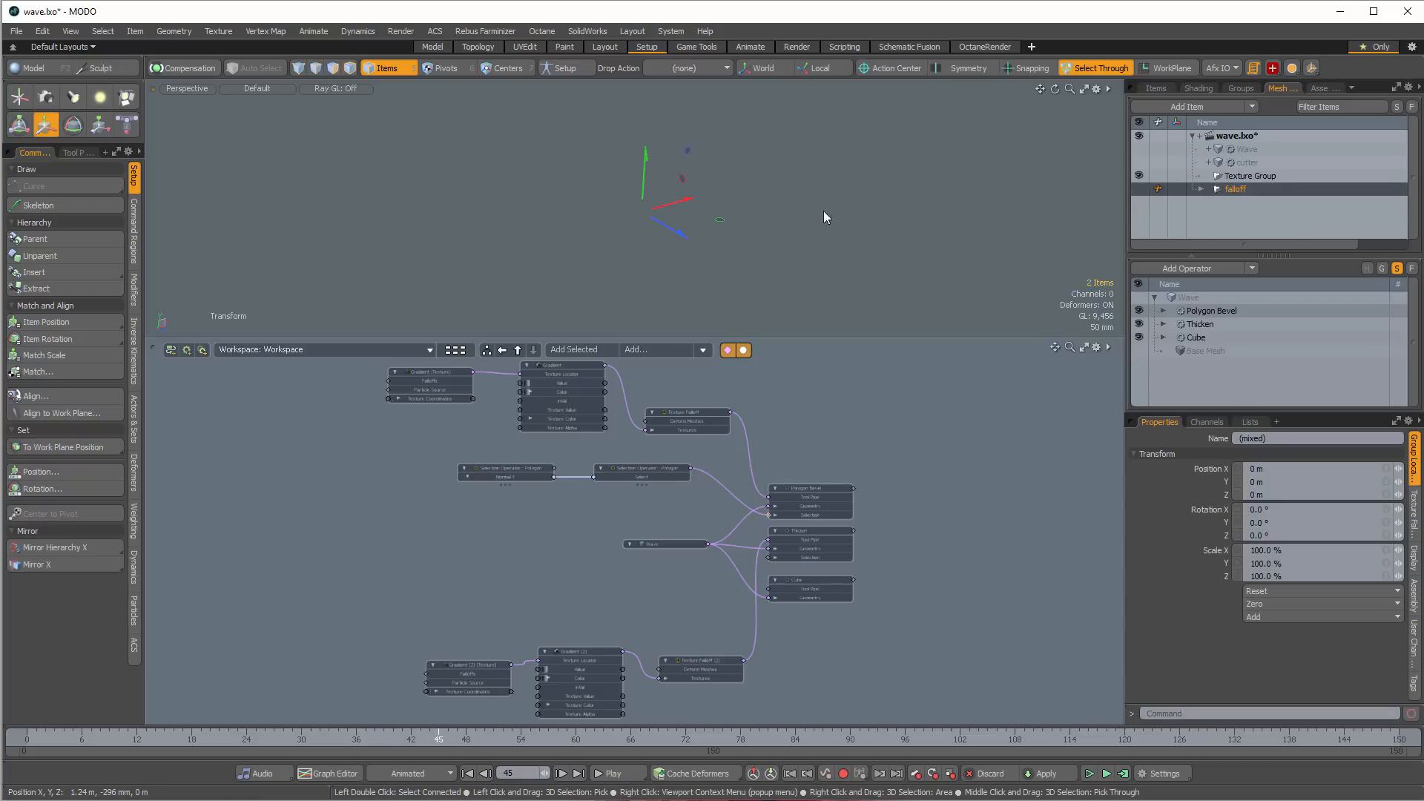
Drop the Transform tool and switch to the Model layout, deselecting the falloff group
key(q)
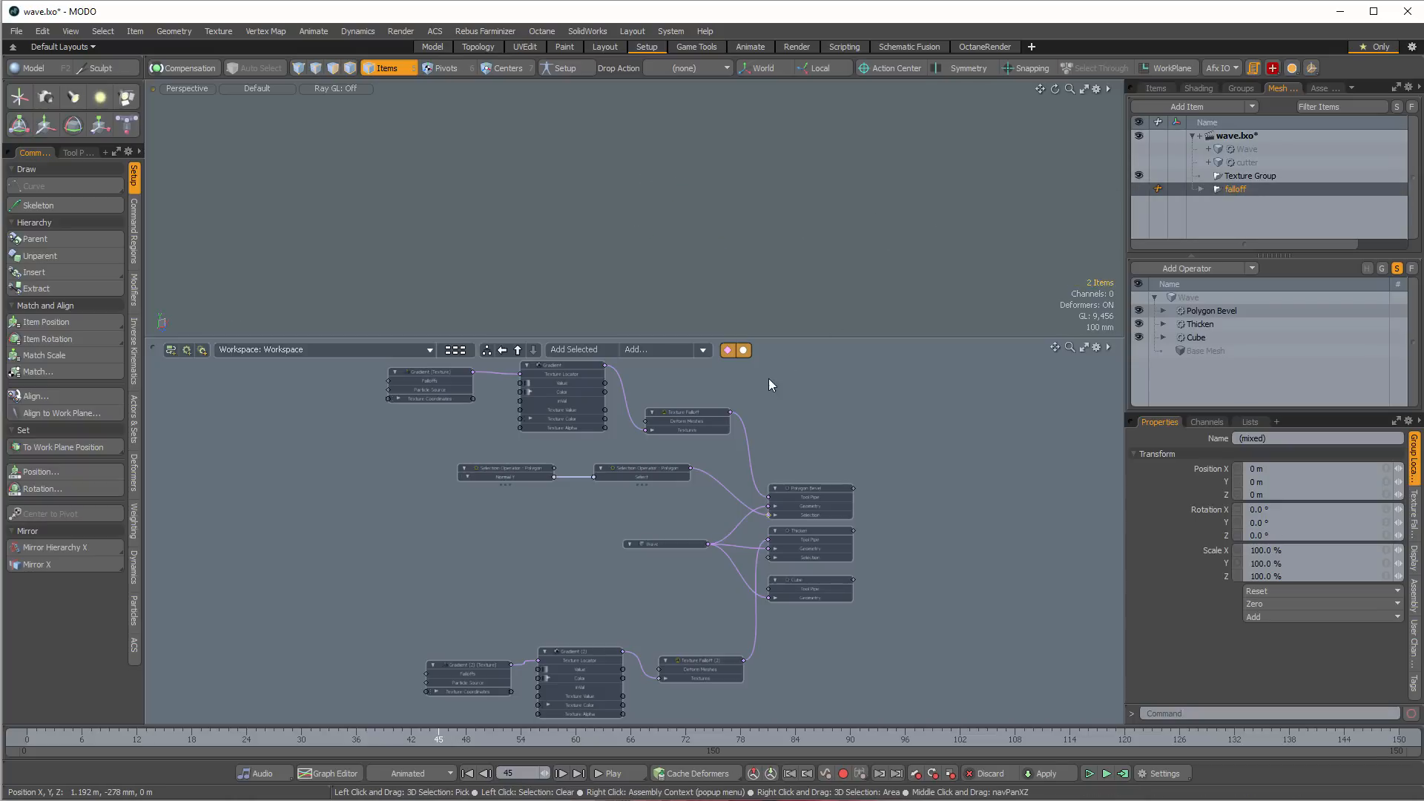
click(439, 46)
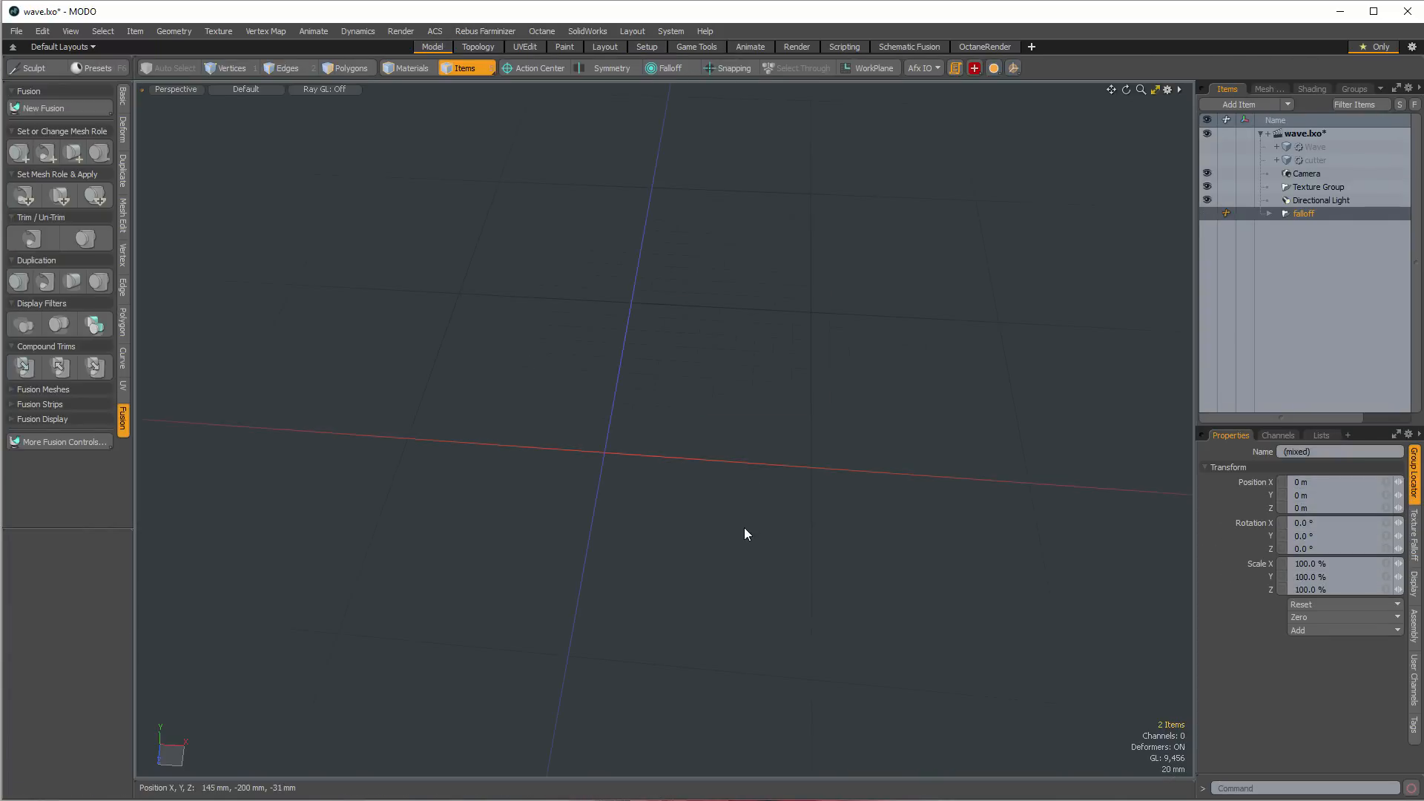
alt+drag(744, 527, 759, 425)
click(1303, 214)
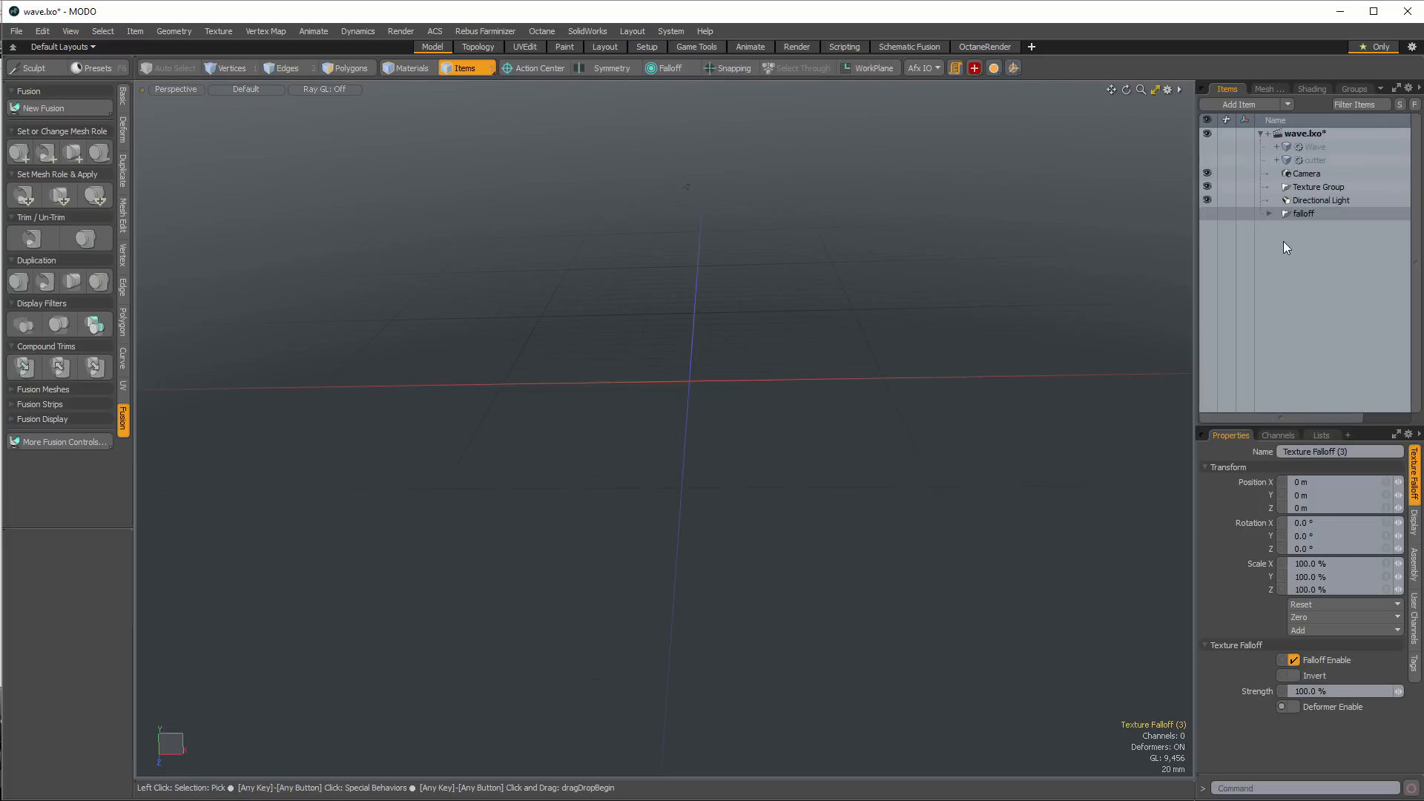
click(1282, 242)
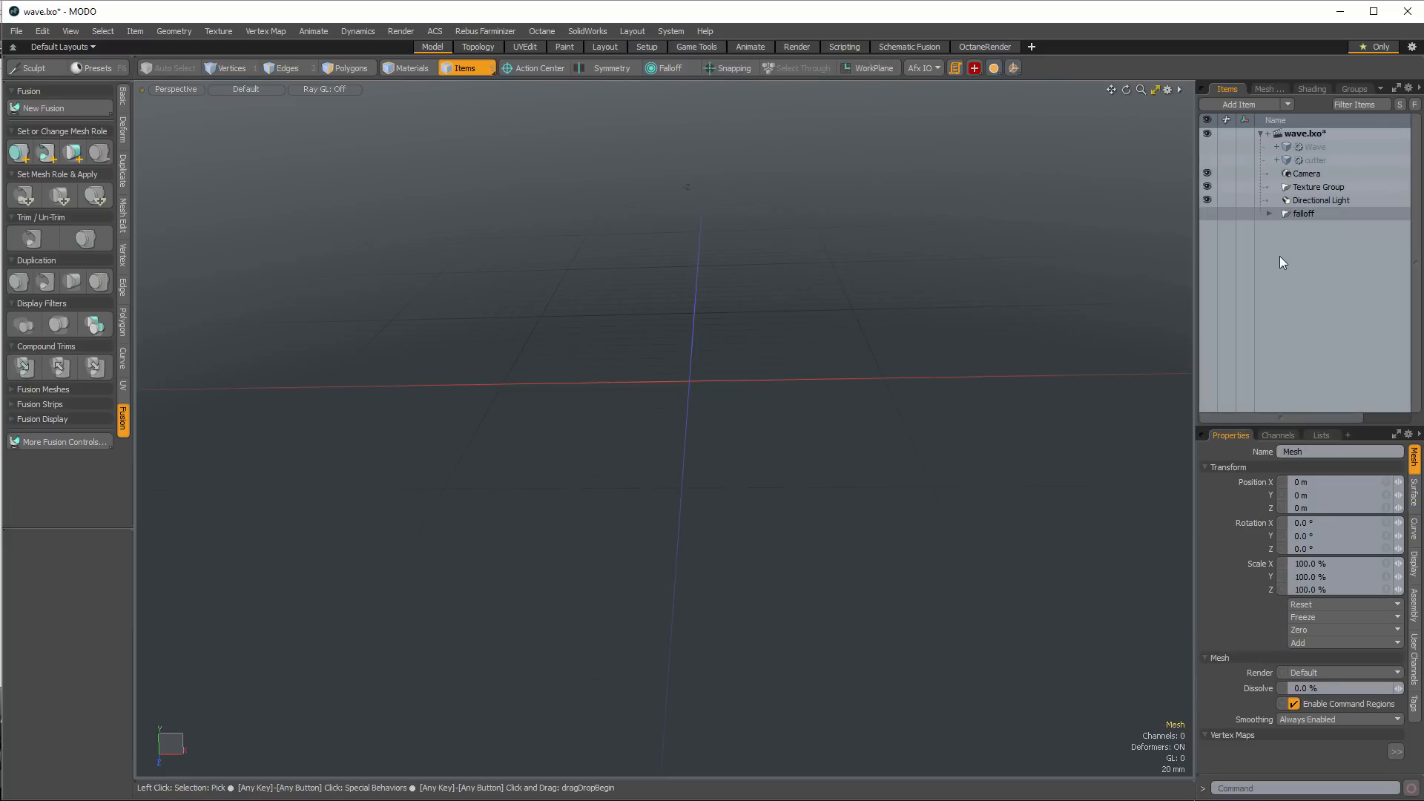
click(1270, 214)
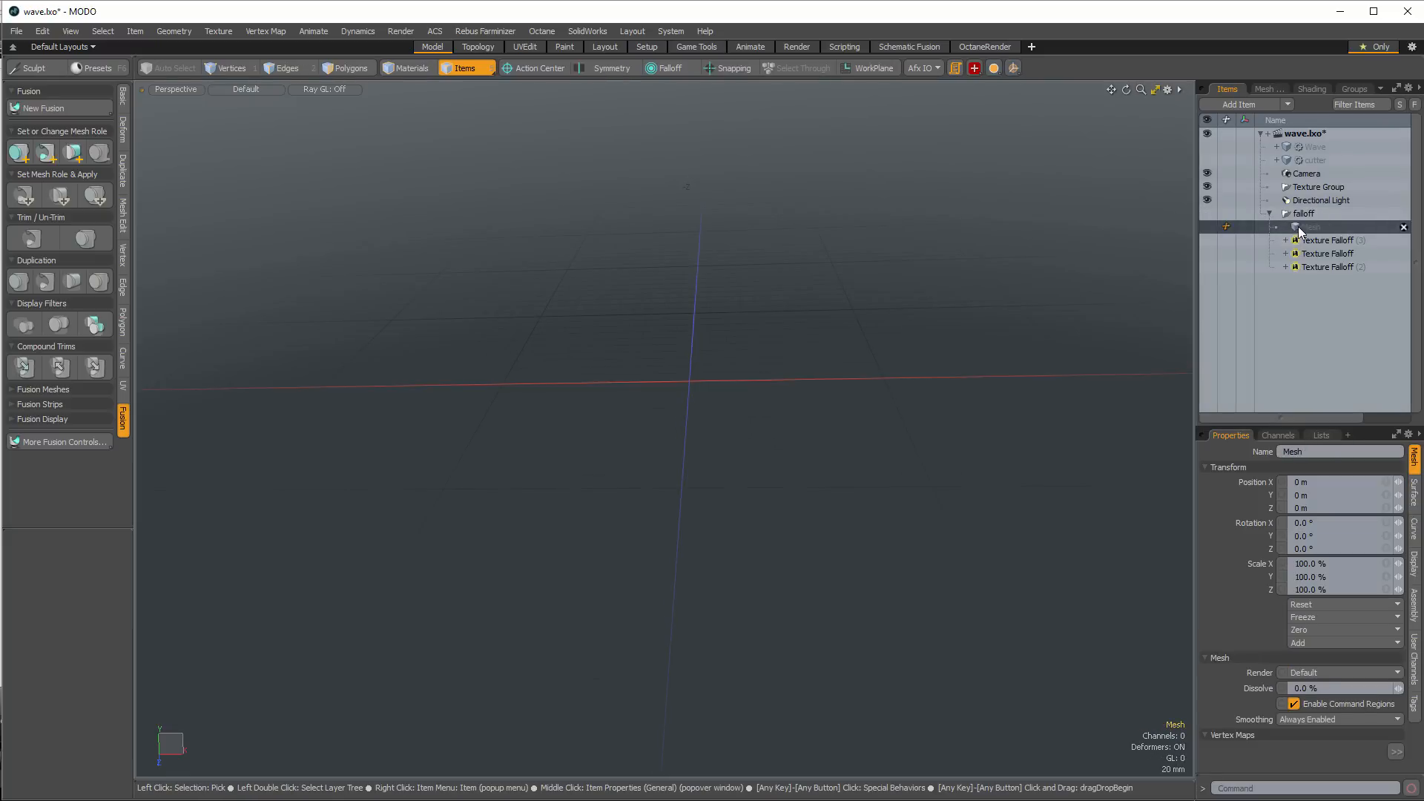
drag(1299, 226, 1317, 211)
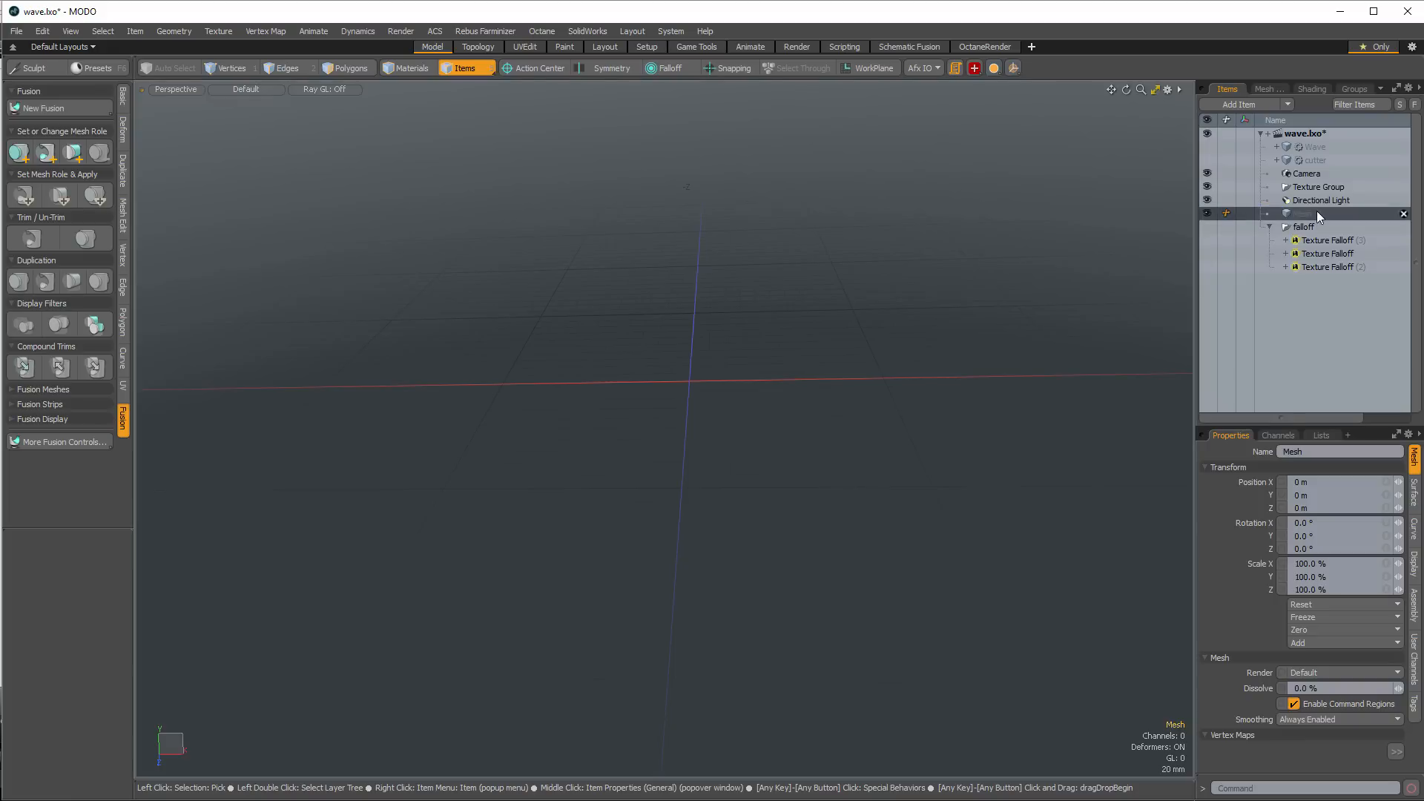
key(Delete)
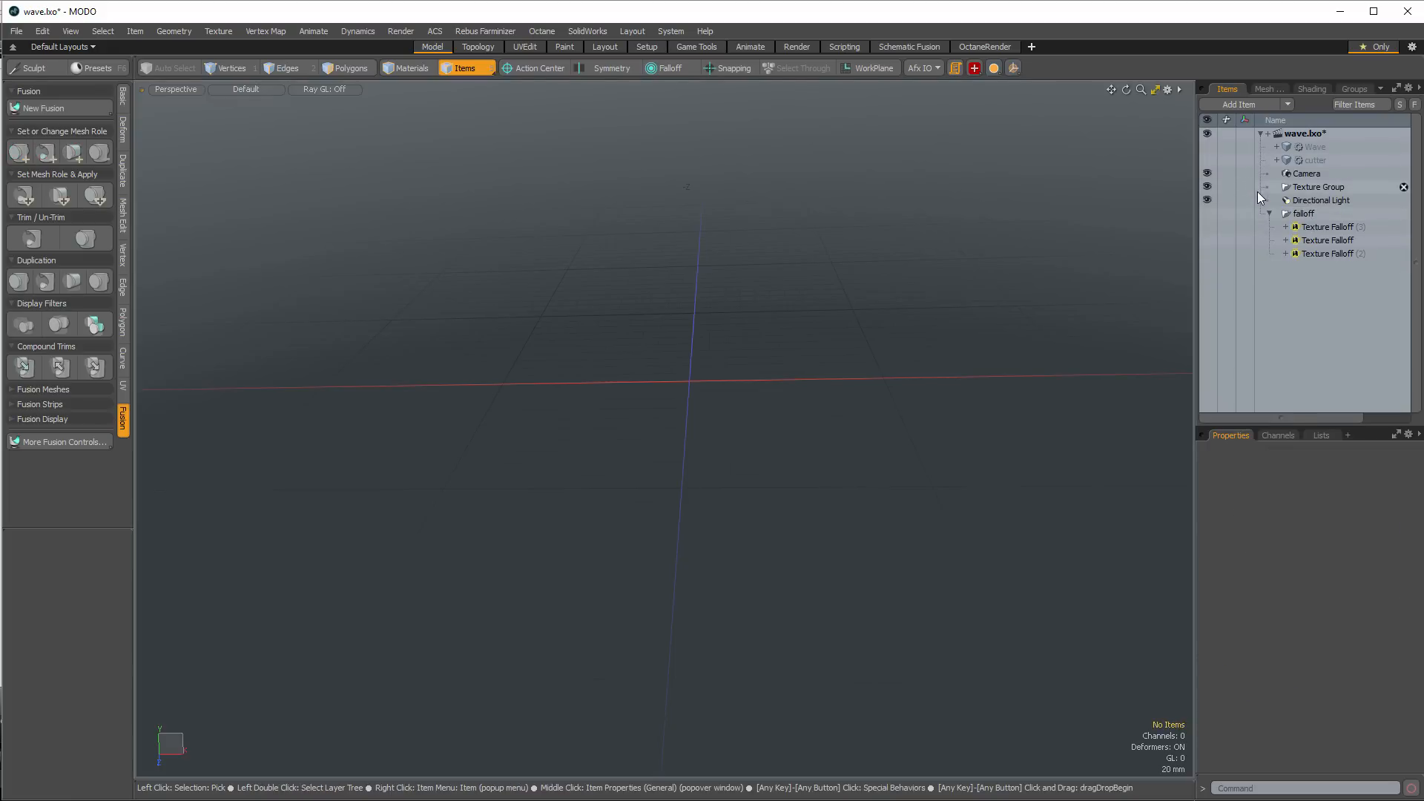
key(ctrl+z)
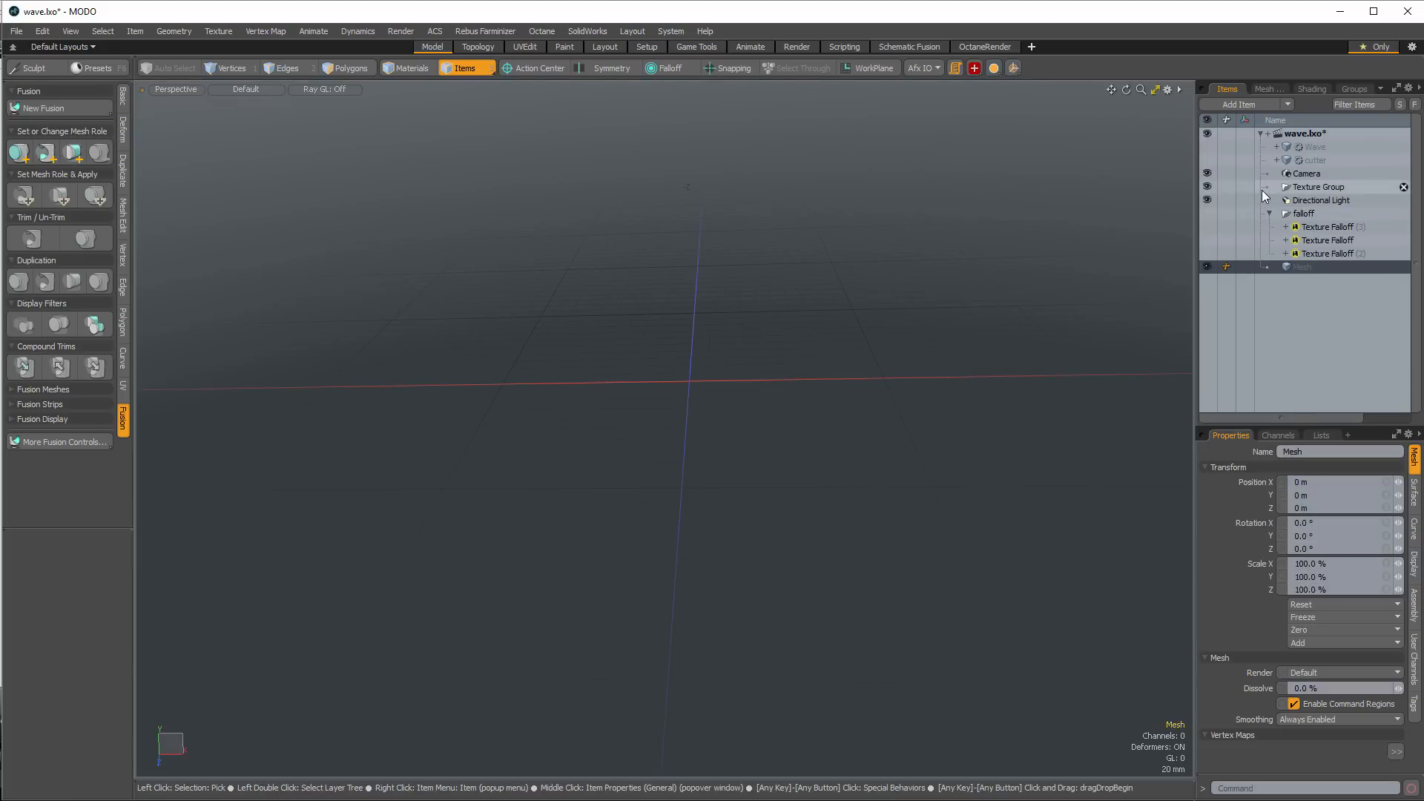
click(1403, 268)
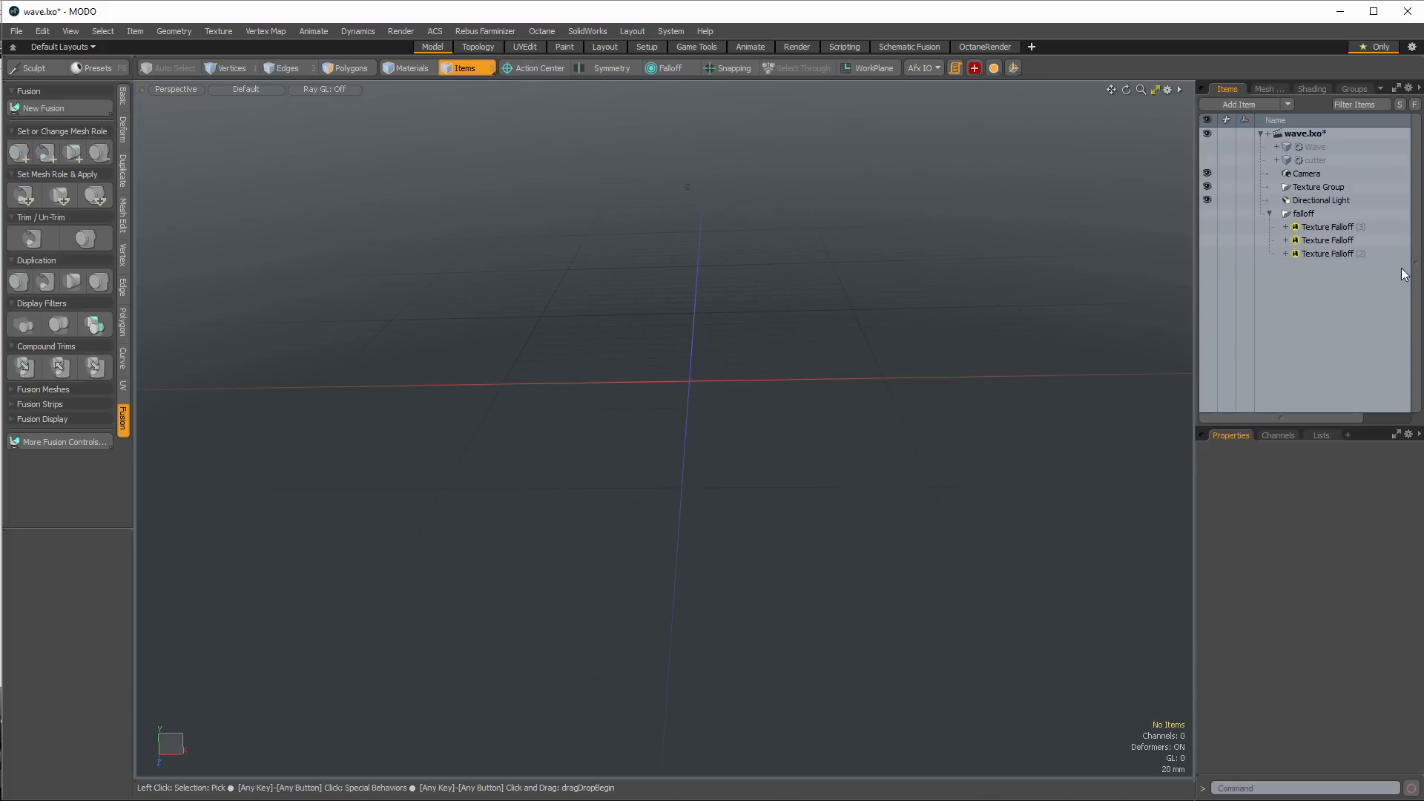
Add a new Mesh item and place it above Wave in the item list
click(1240, 104)
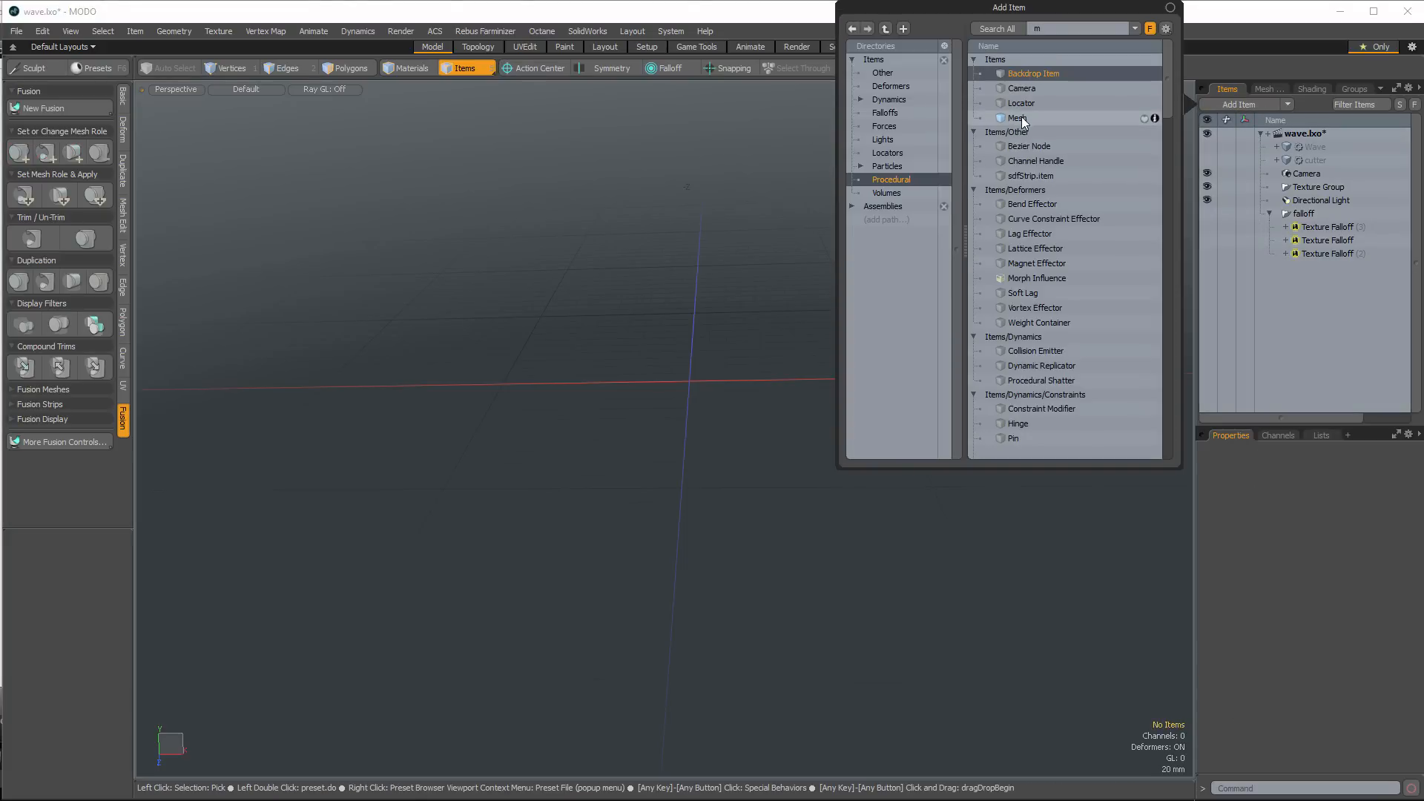
key(Escape)
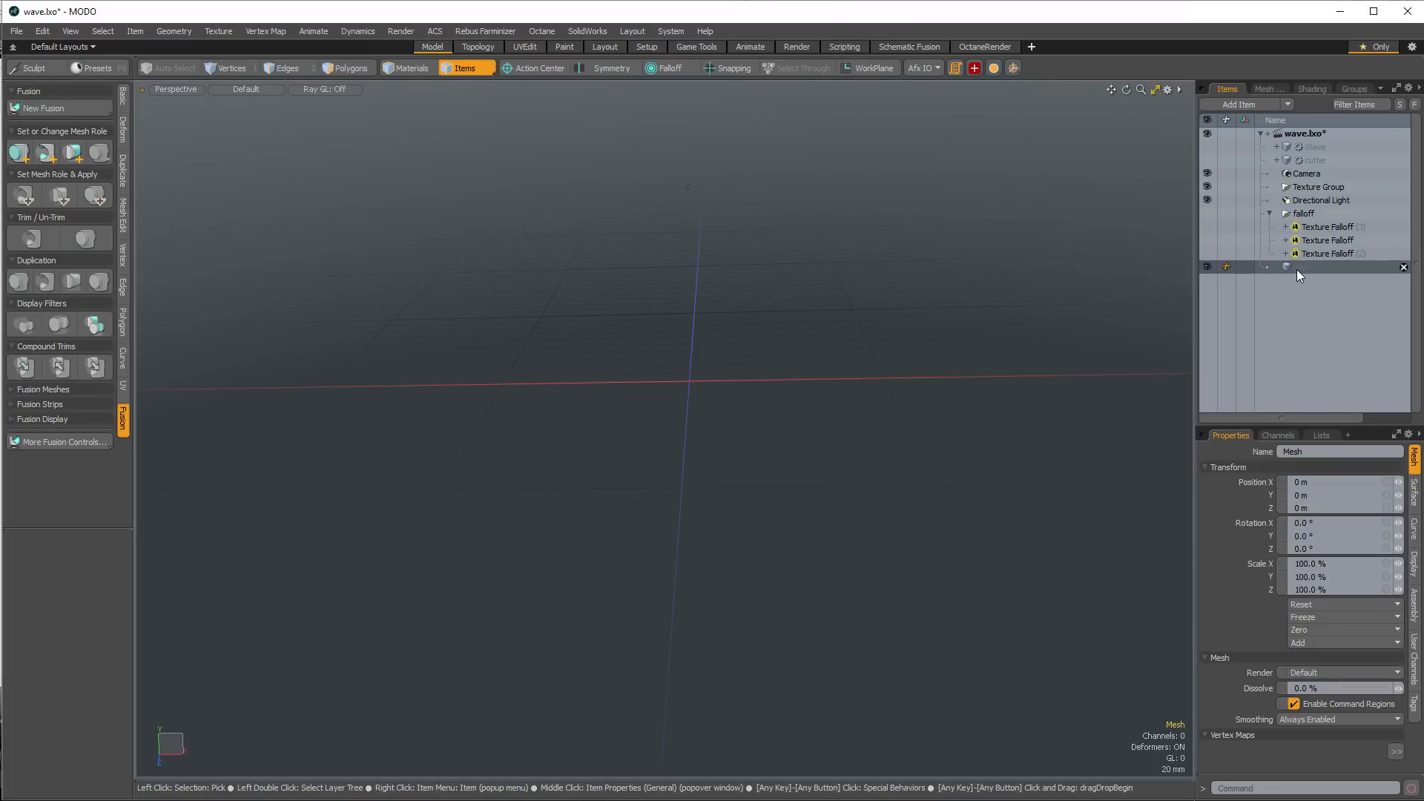
drag(1328, 243, 1322, 140)
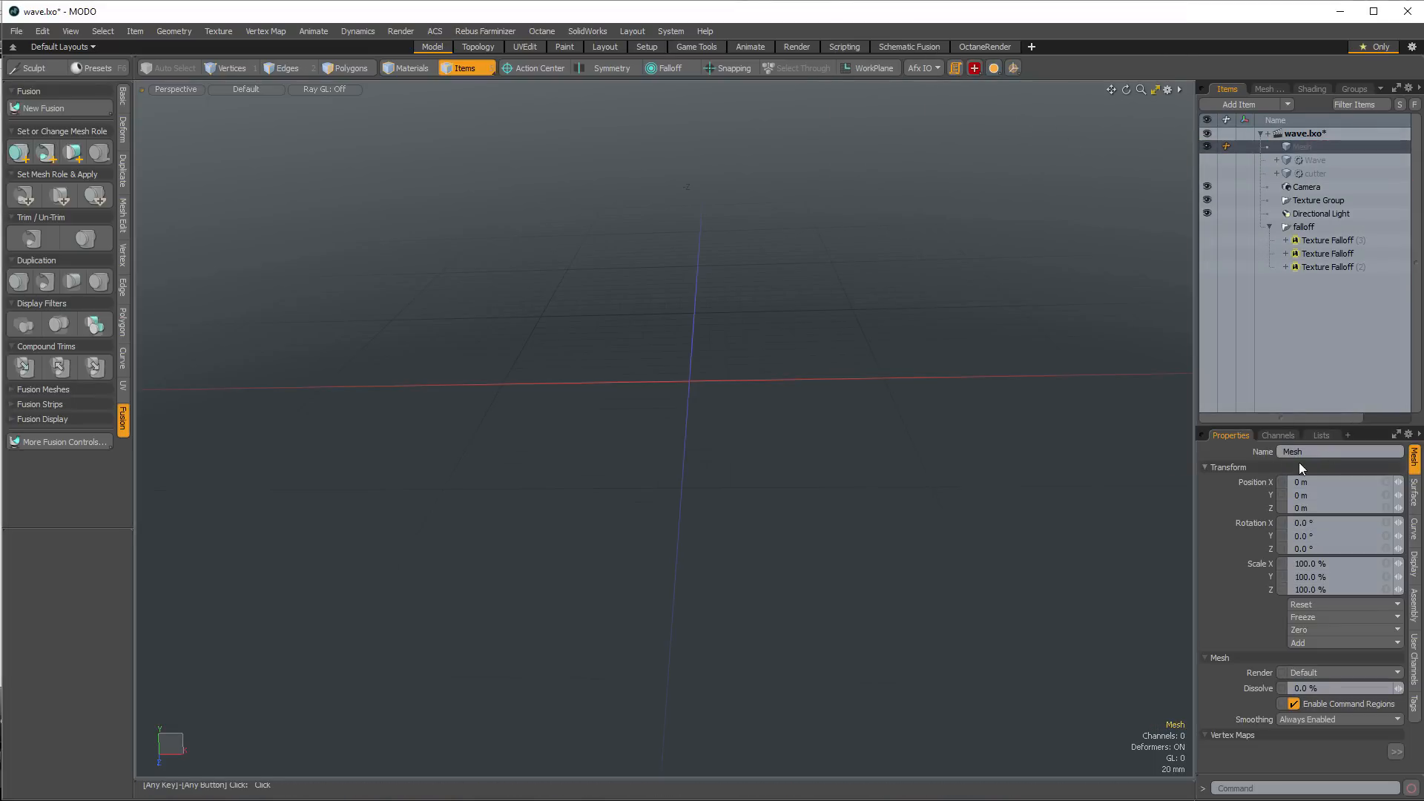
Rename the new mesh as Wave B and collapse the falloff group
click(1317, 452)
text(Wave B)
key(Return)
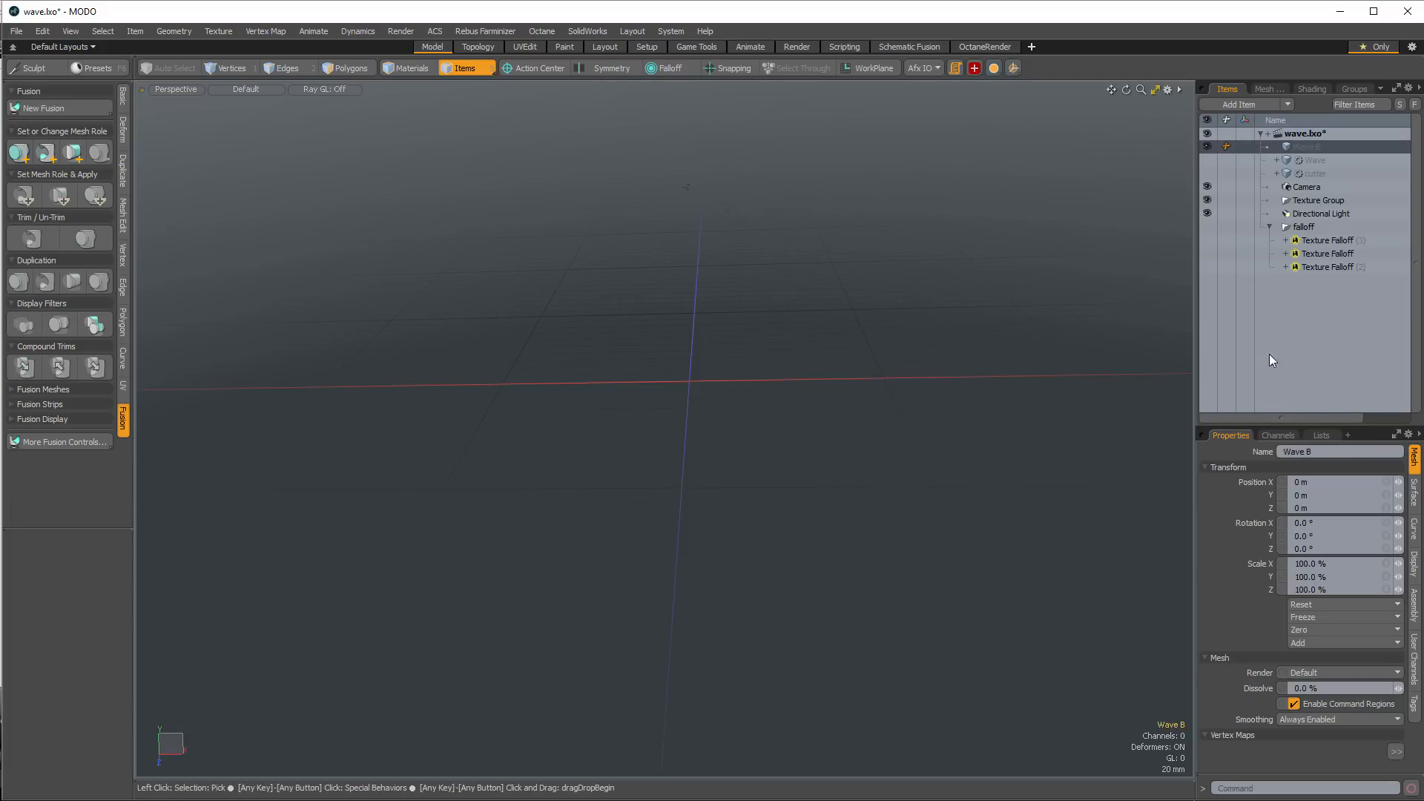
click(1269, 227)
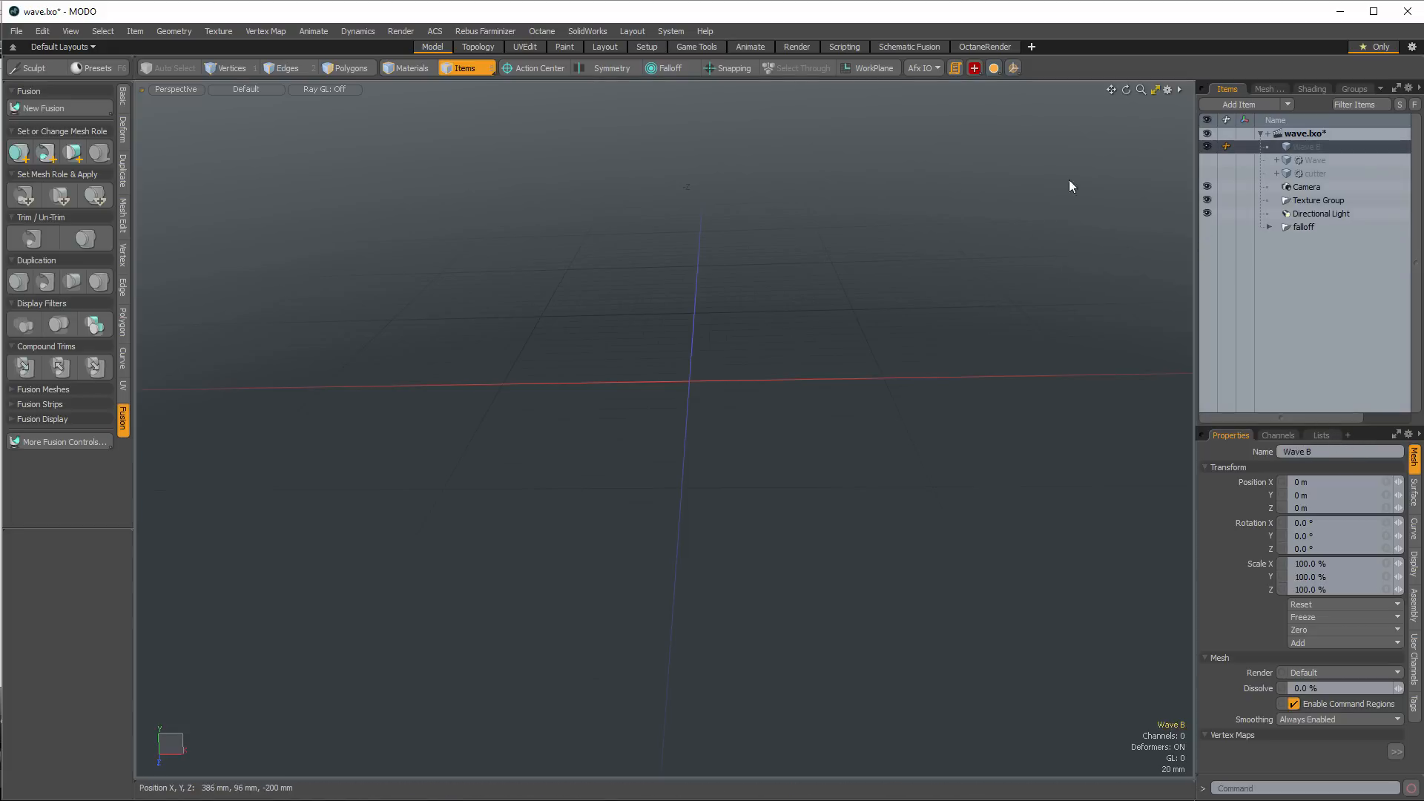
Show the mesh operation list for Wave B in a wider panel and collapse the item list above it
click(1265, 92)
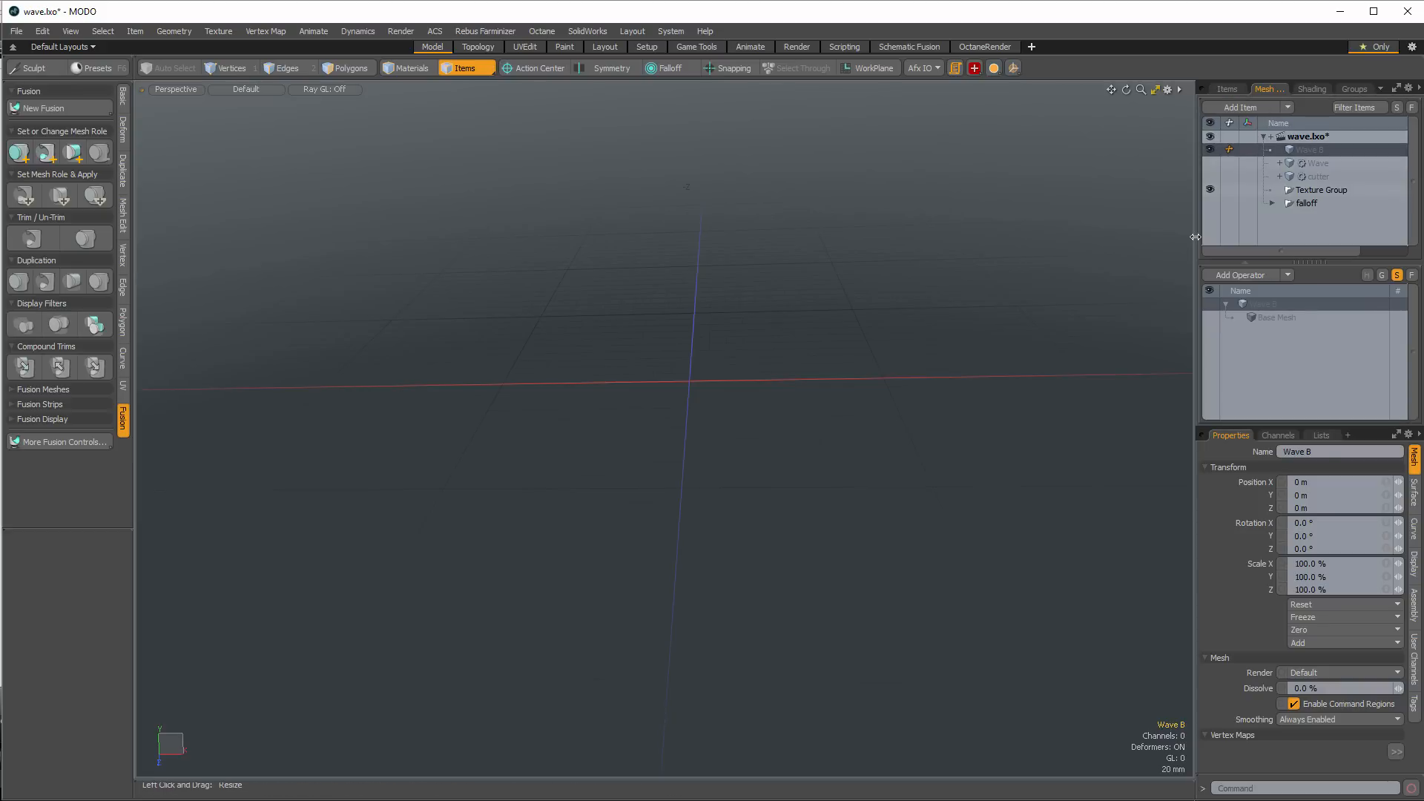
drag(1195, 236, 1022, 239)
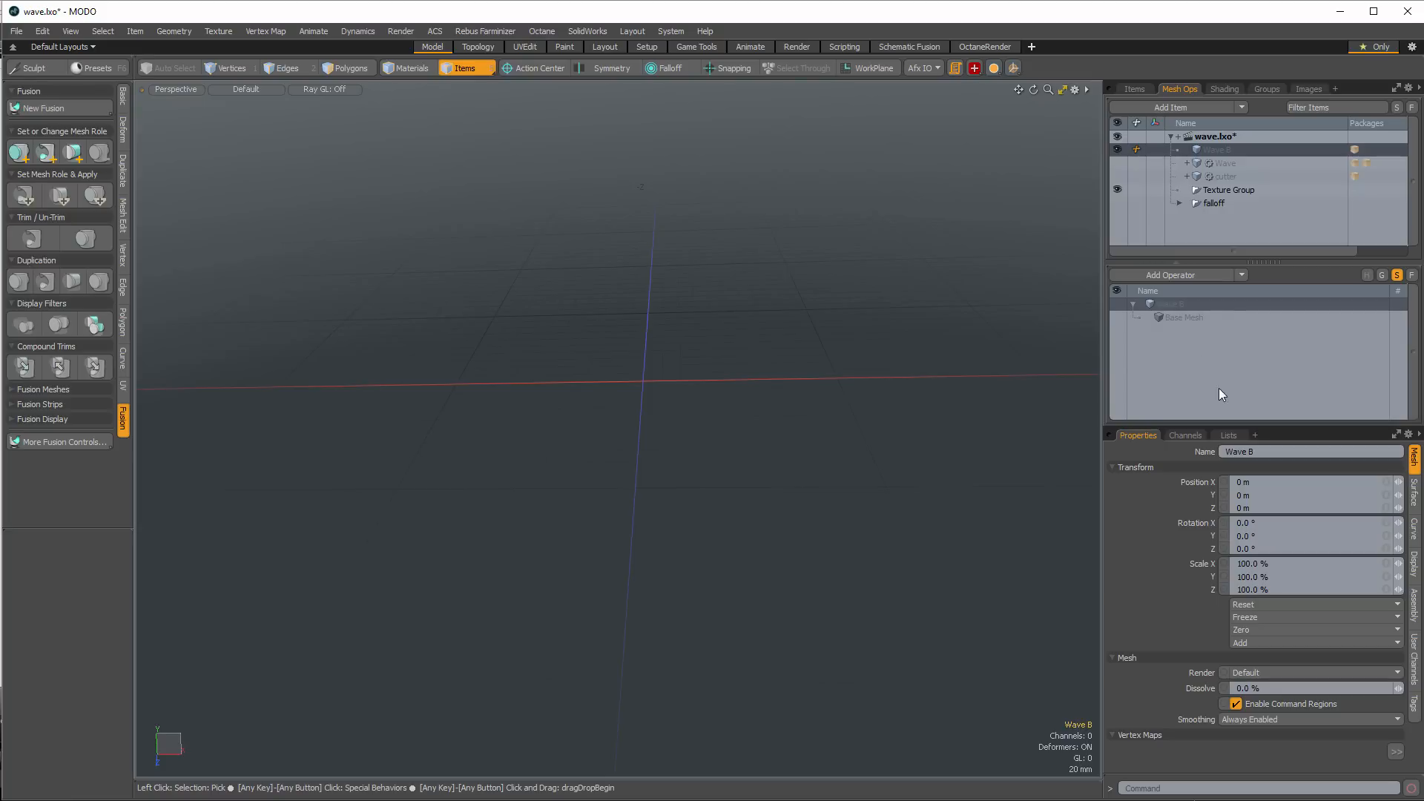
drag(1277, 261, 1269, 267)
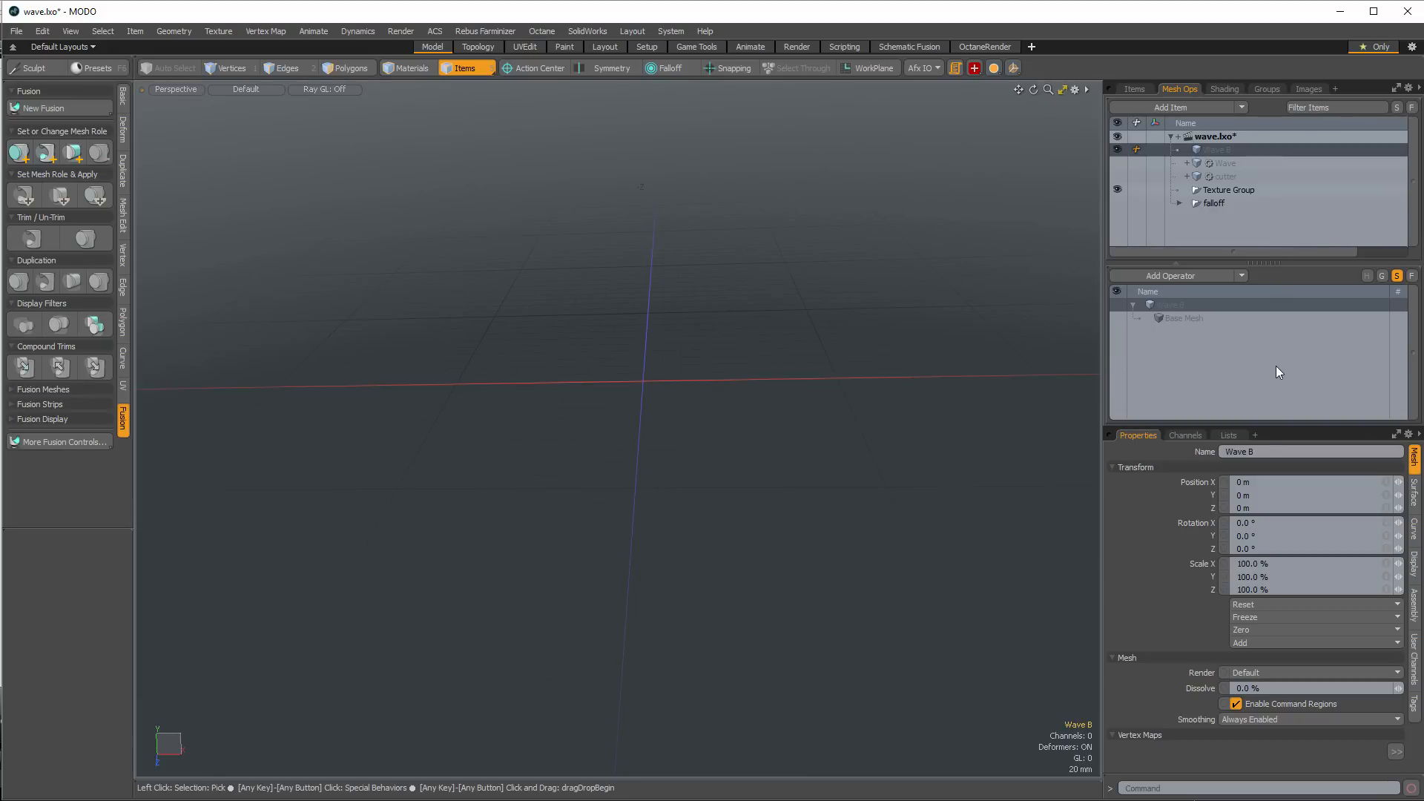
click(1199, 263)
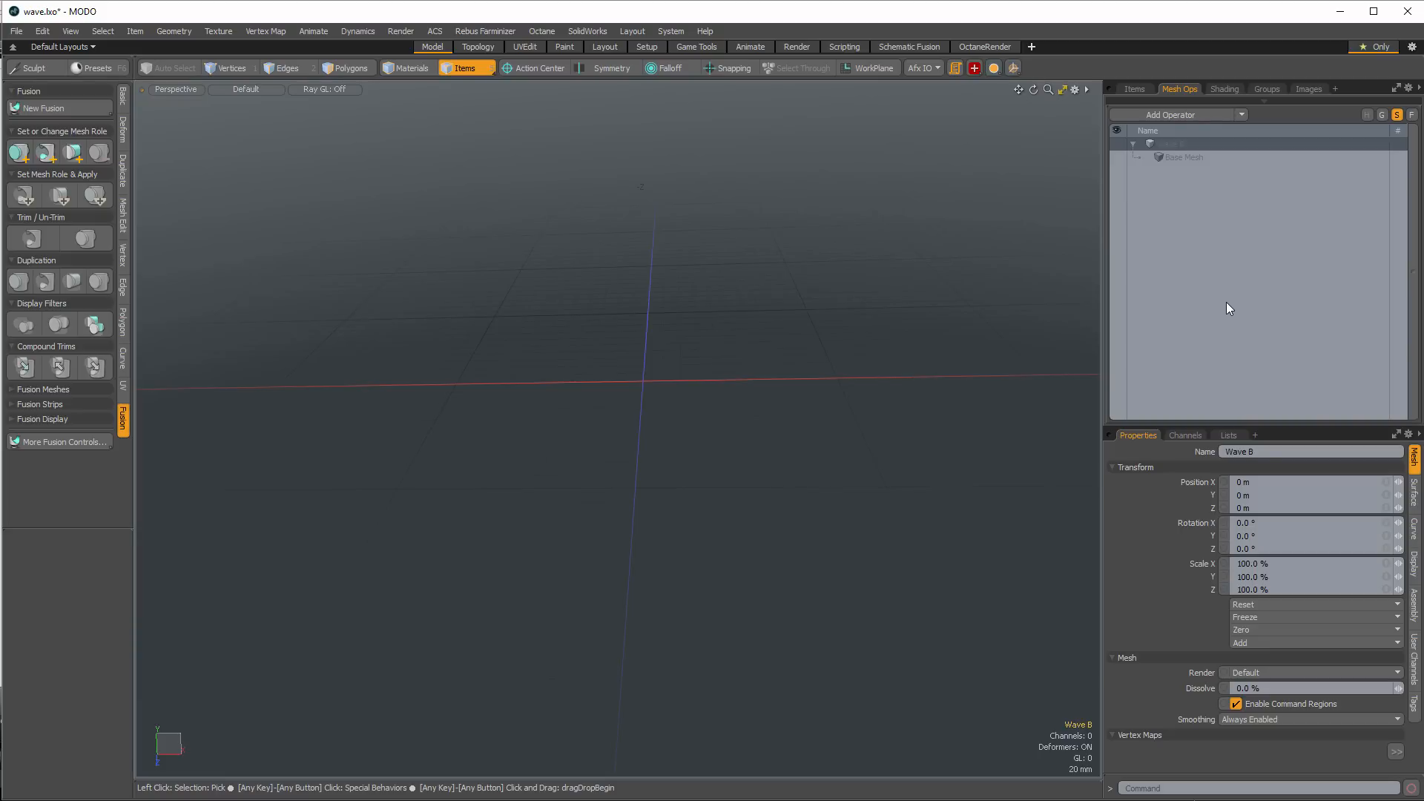
Return briefly to the full item list, then reveal and collapse the item list above the mesh operations
click(1137, 89)
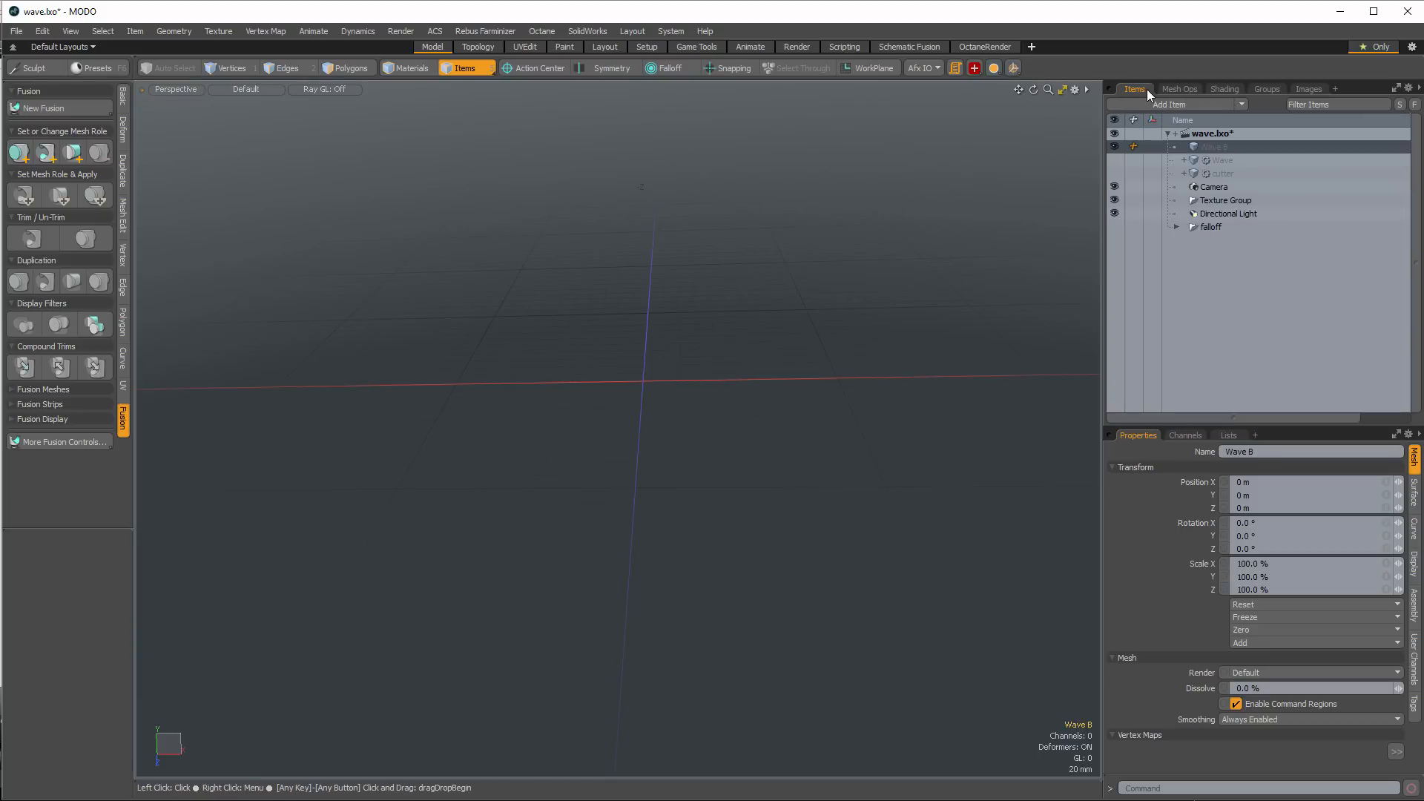
click(1184, 90)
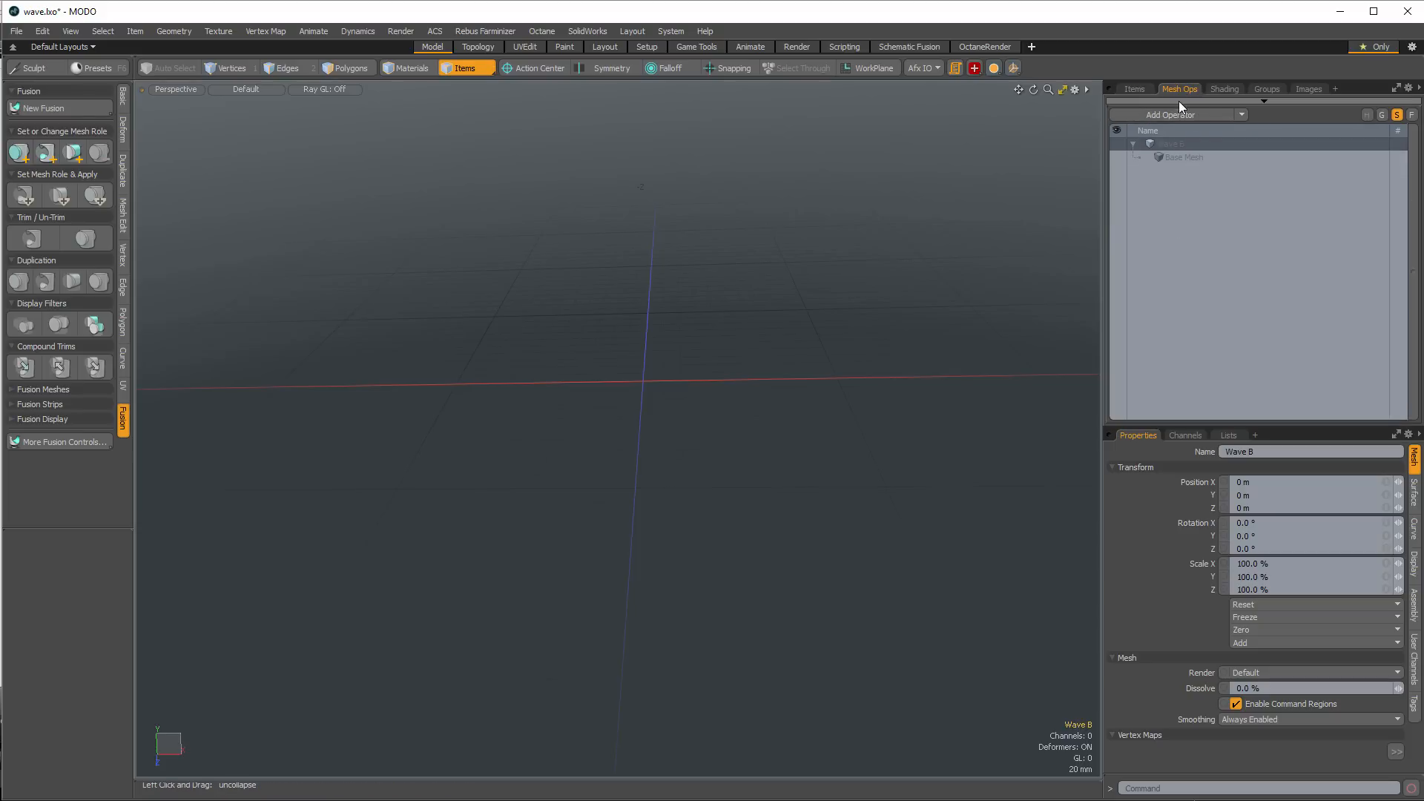
click(1179, 102)
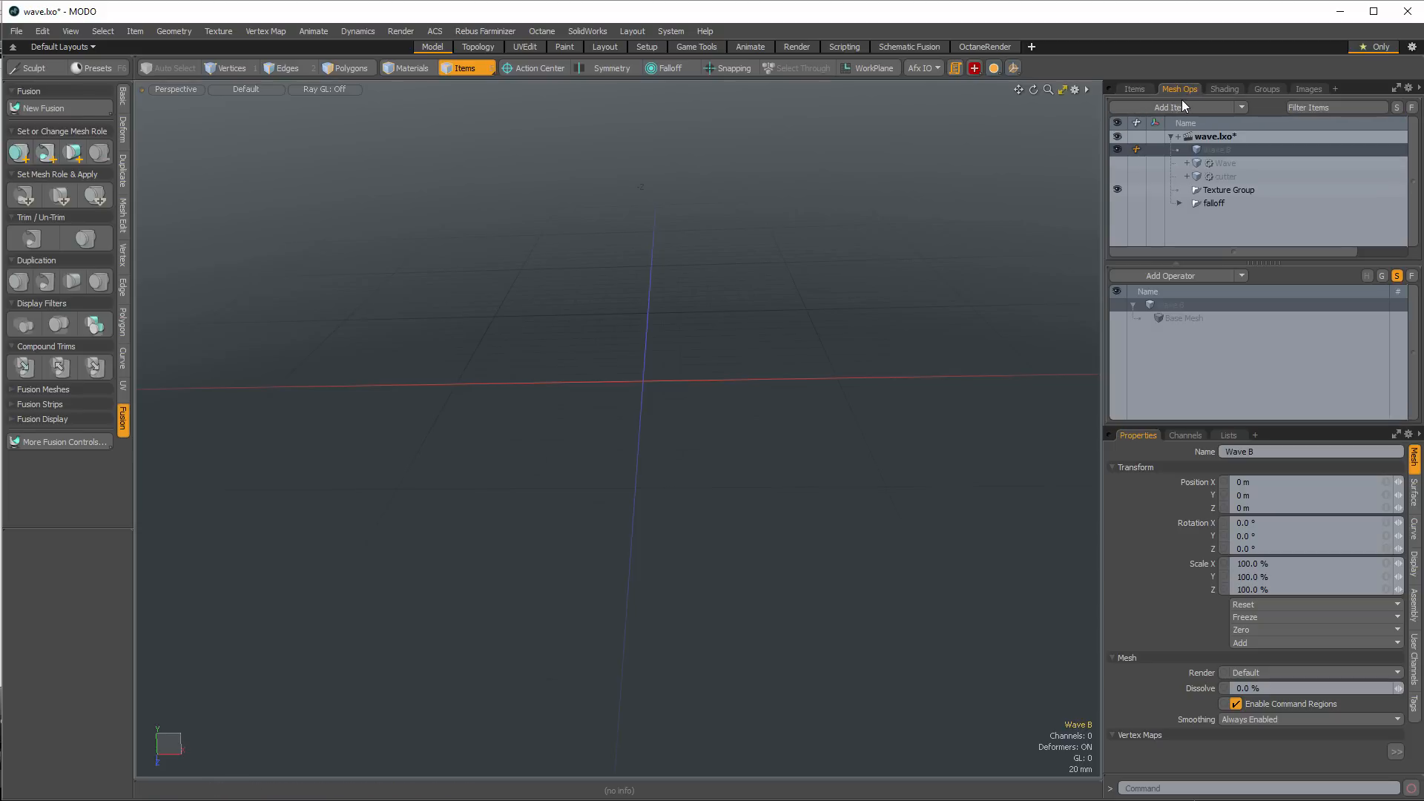
click(1169, 264)
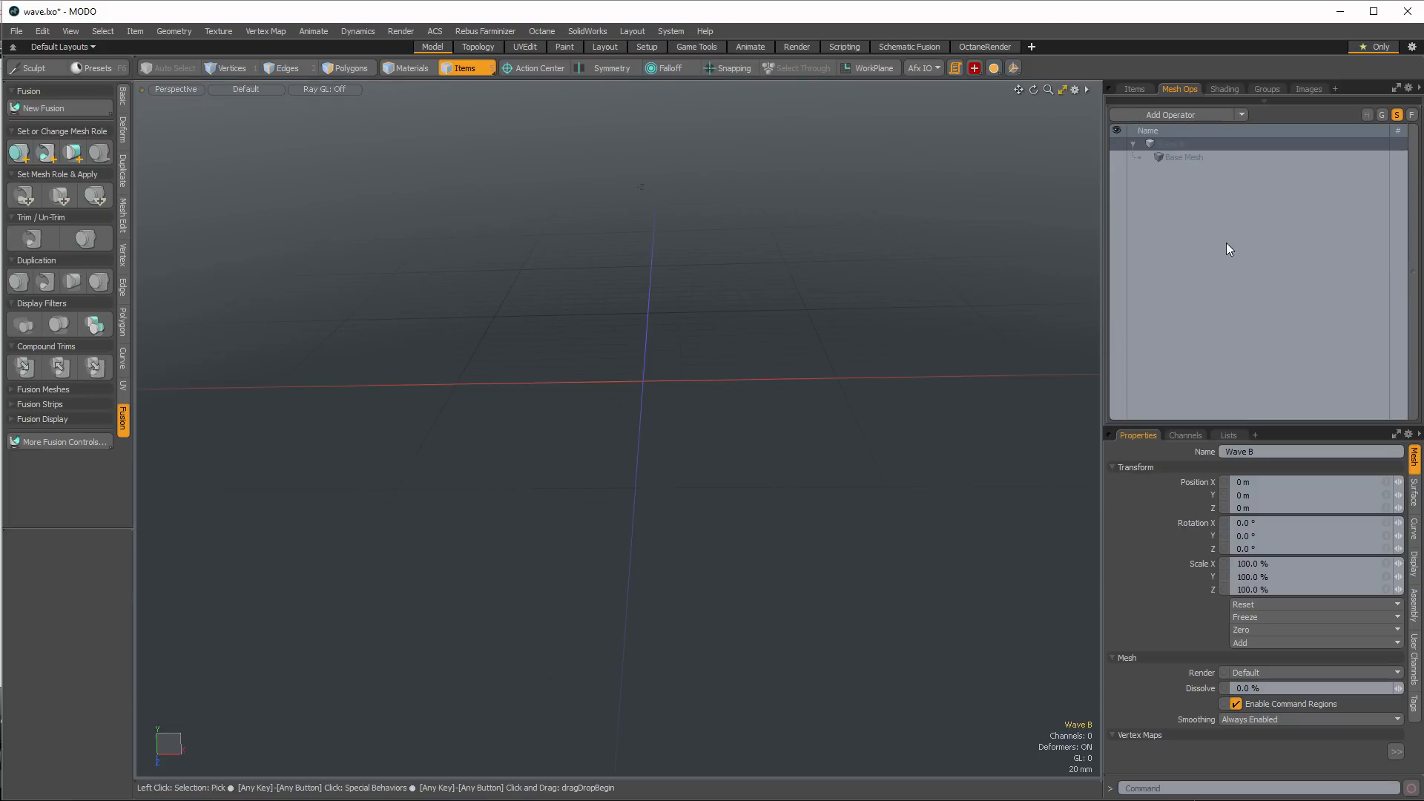
Add a Cube mesh operation to Wave B
click(1193, 117)
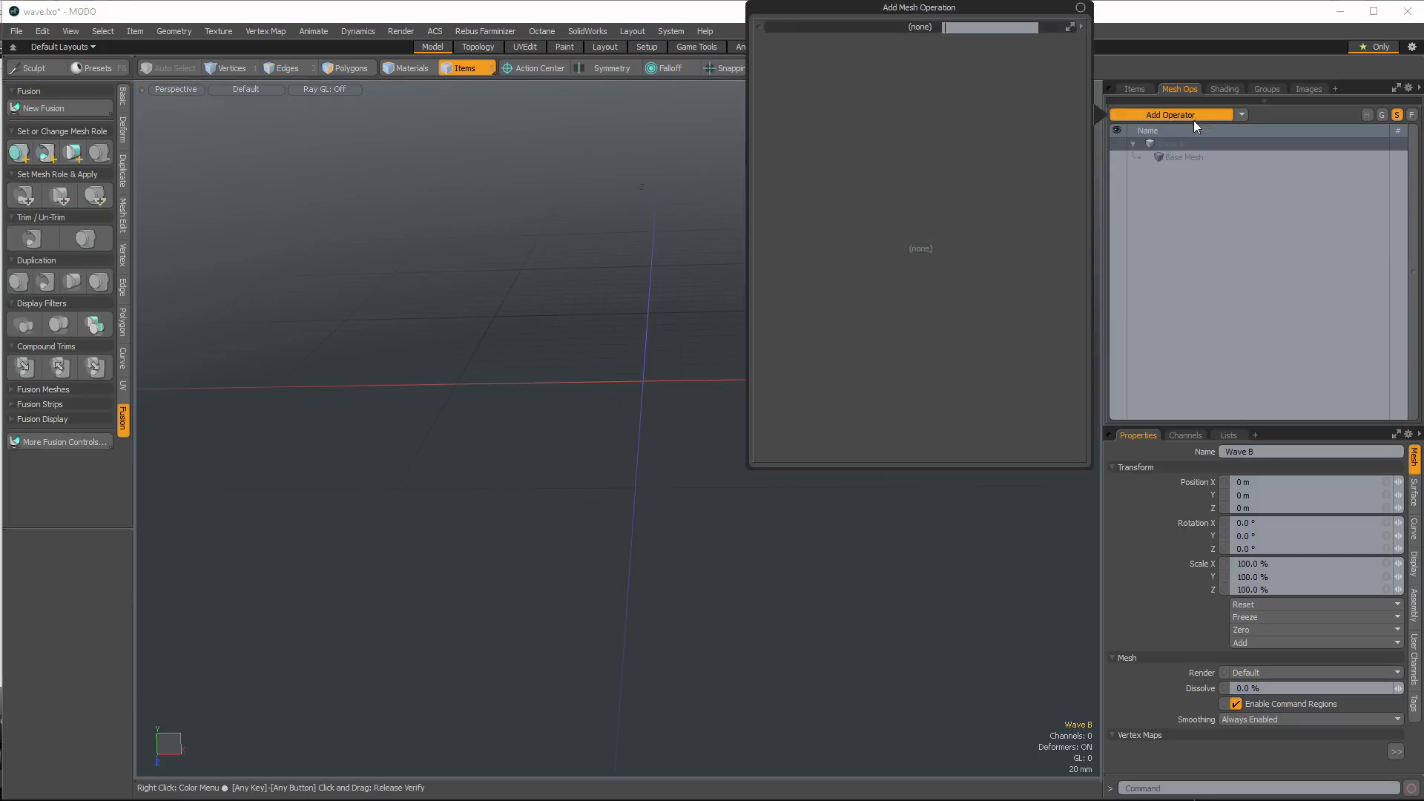
text(d)
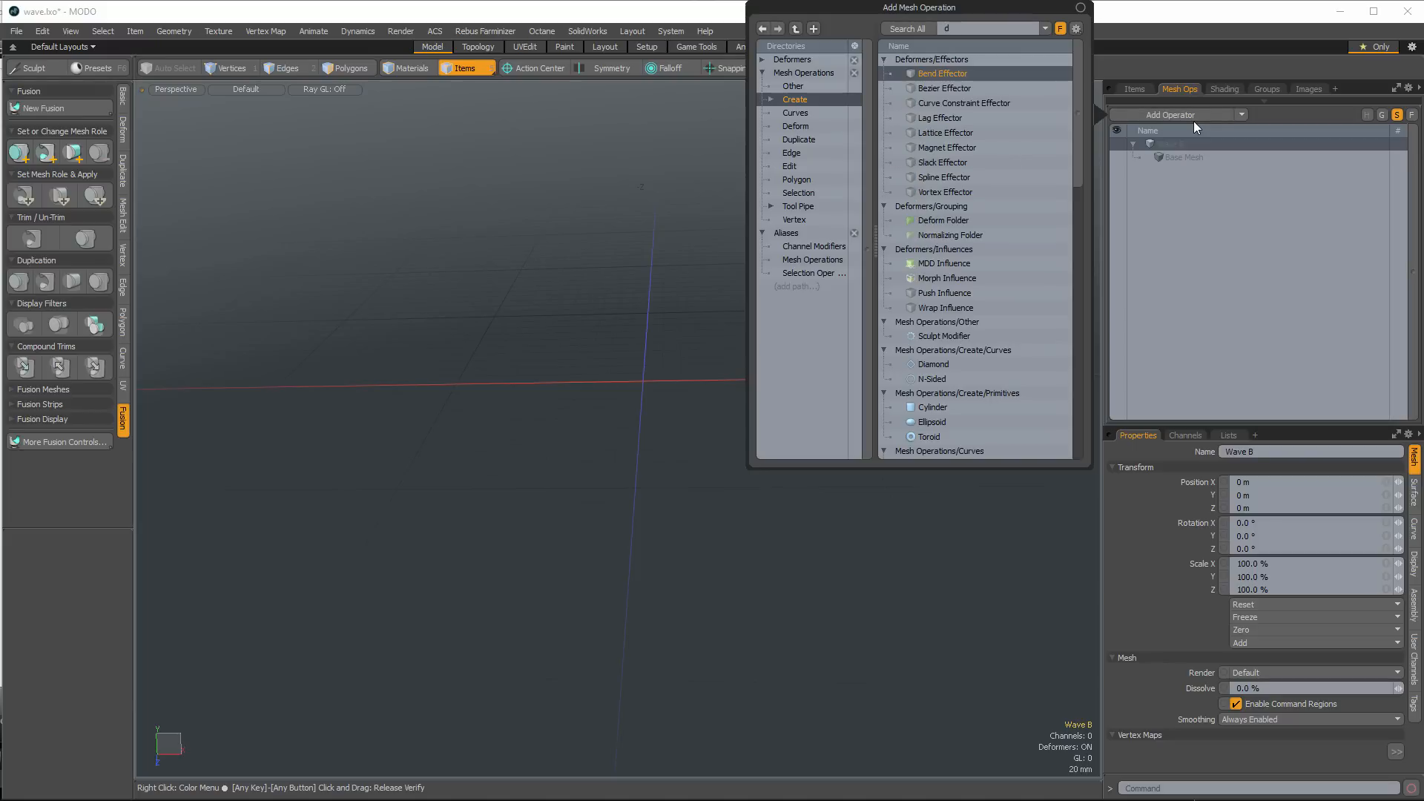
key(BackSpace)
text(c)
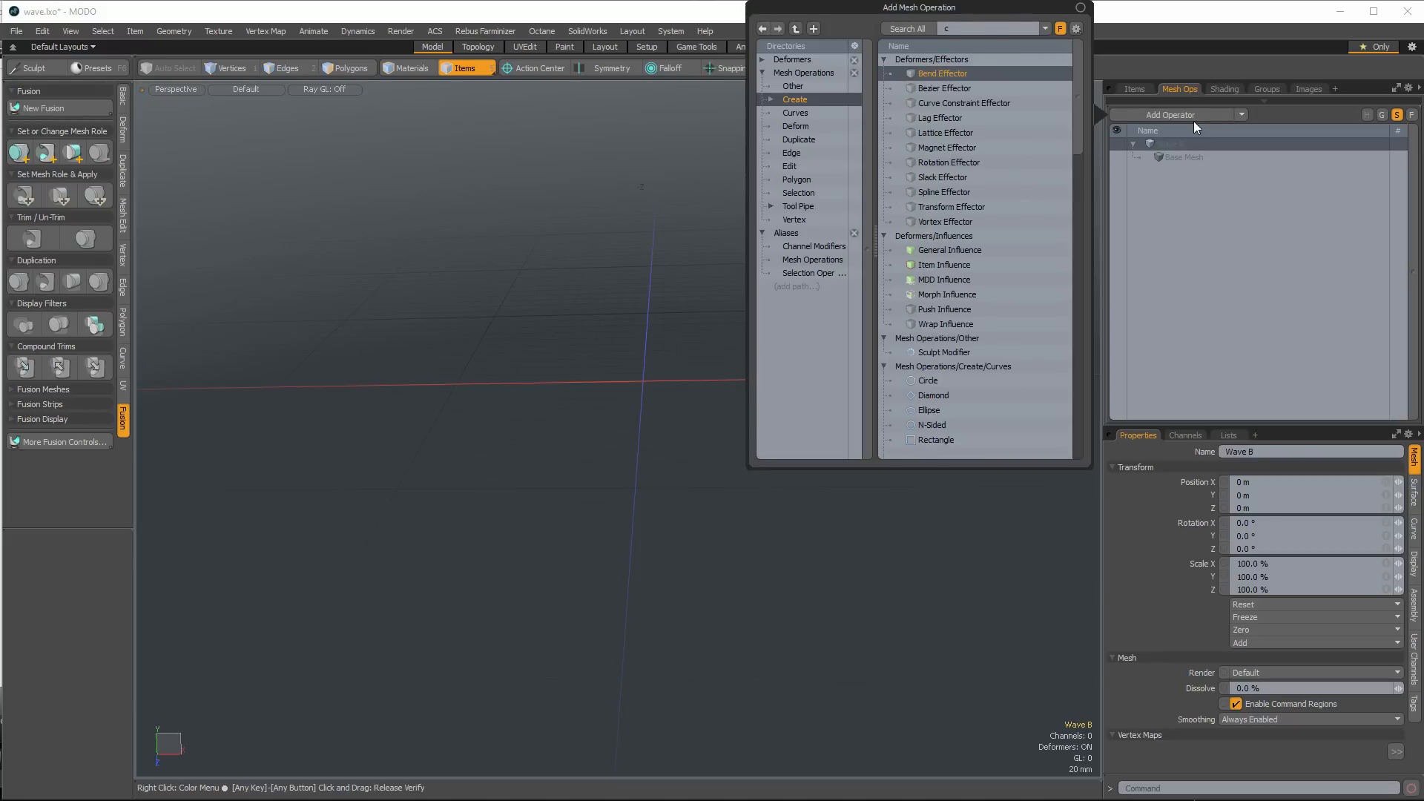
text(ube)
key(Return)
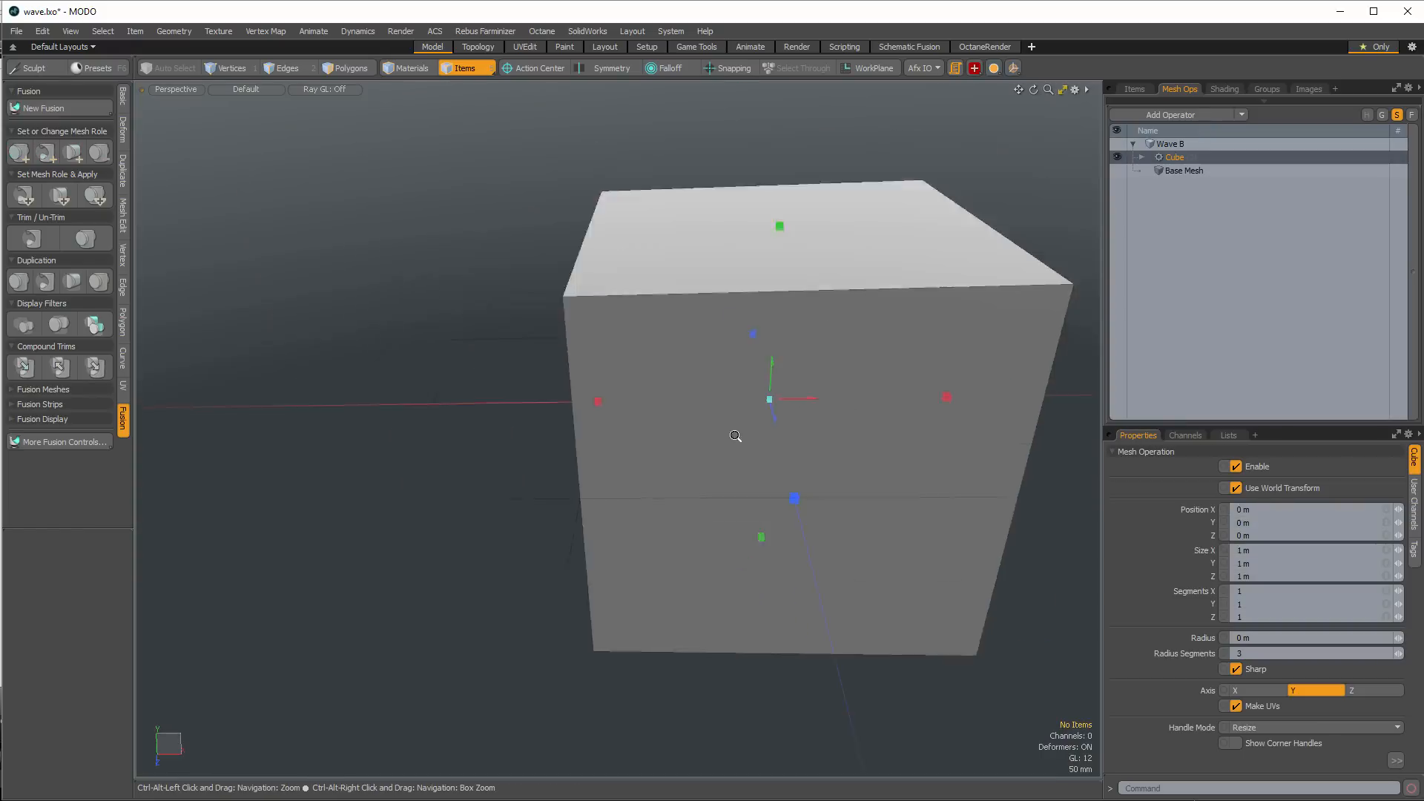
Flatten the procedural cube into a plane by setting its Y size to 0 m
alt+drag(742, 434, 889, 475)
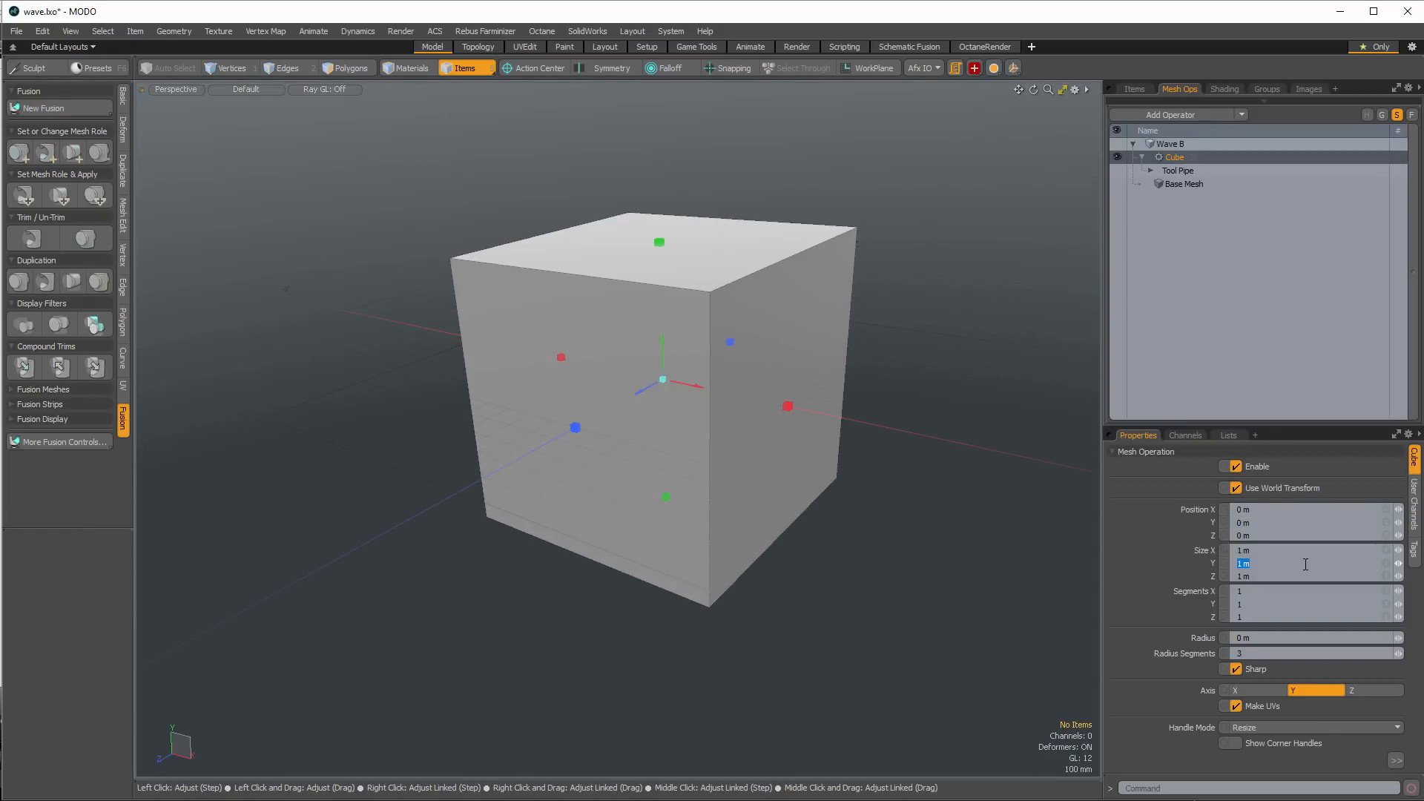
text(0)
key(Return)
ctrl+alt+drag(747, 439, 914, 488)
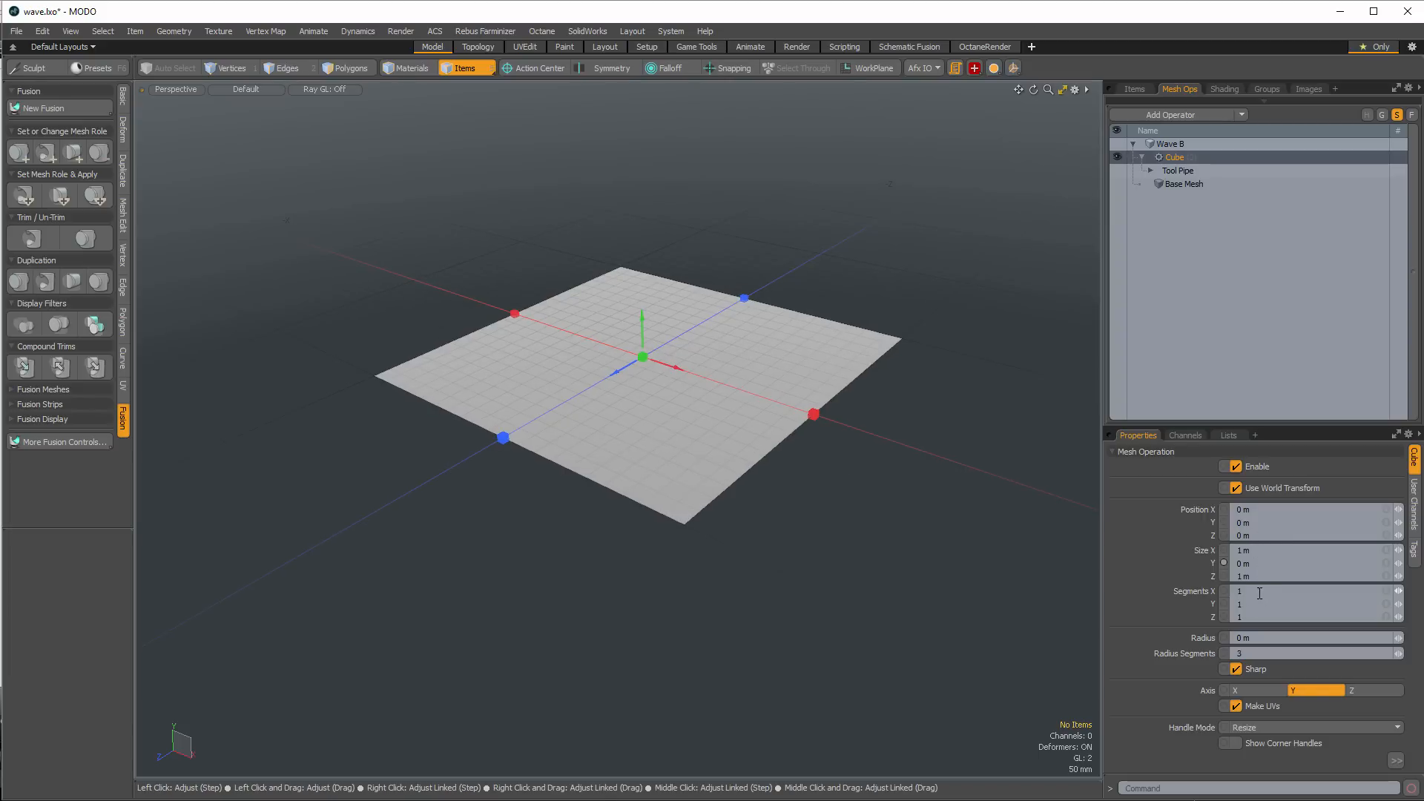
Subdivide the flat cube into 40 segments along X and 40 along Z
text(40)
key(Tab)
key(Tab)
text(40)
key(Return)
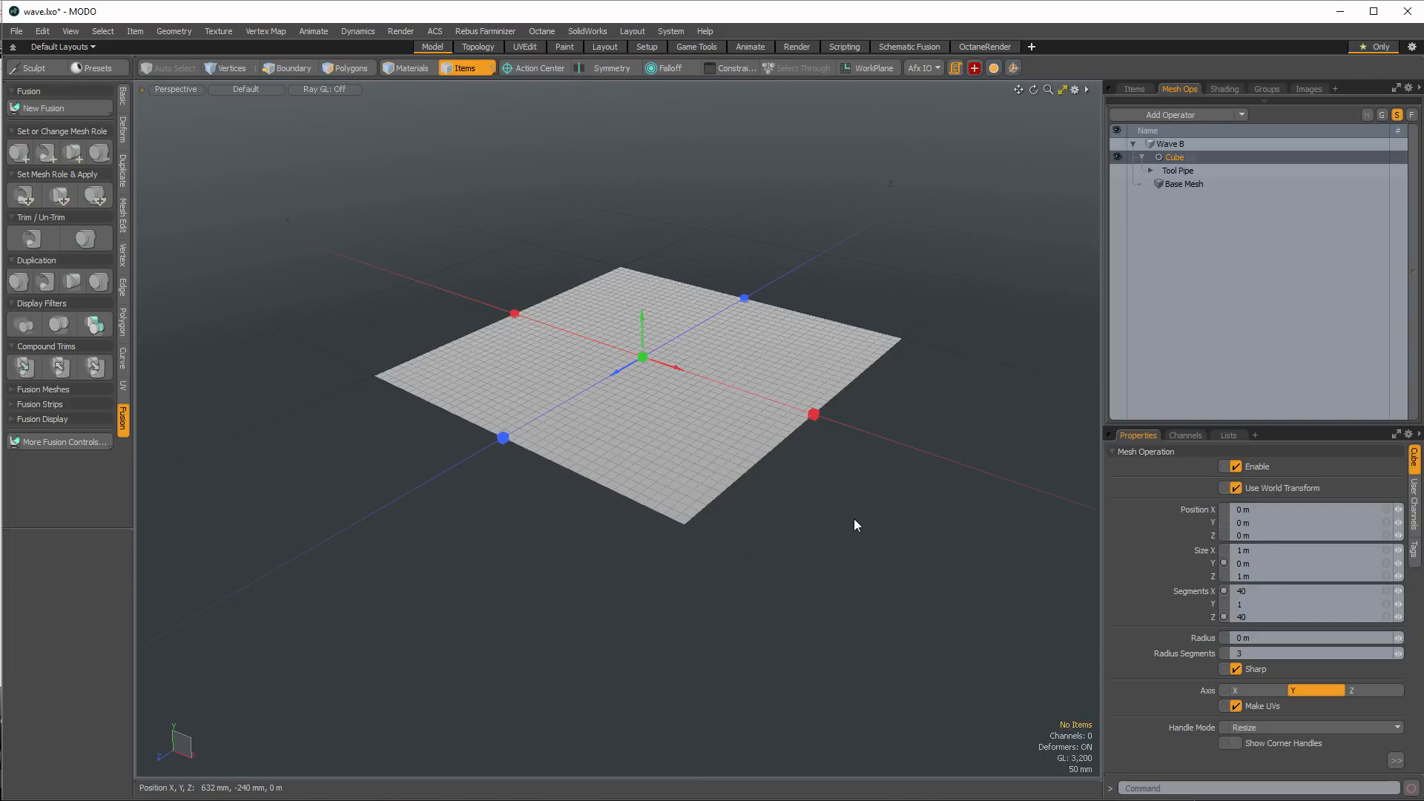
Hide the workplane grid in the 3D view
key(ctrl+3)
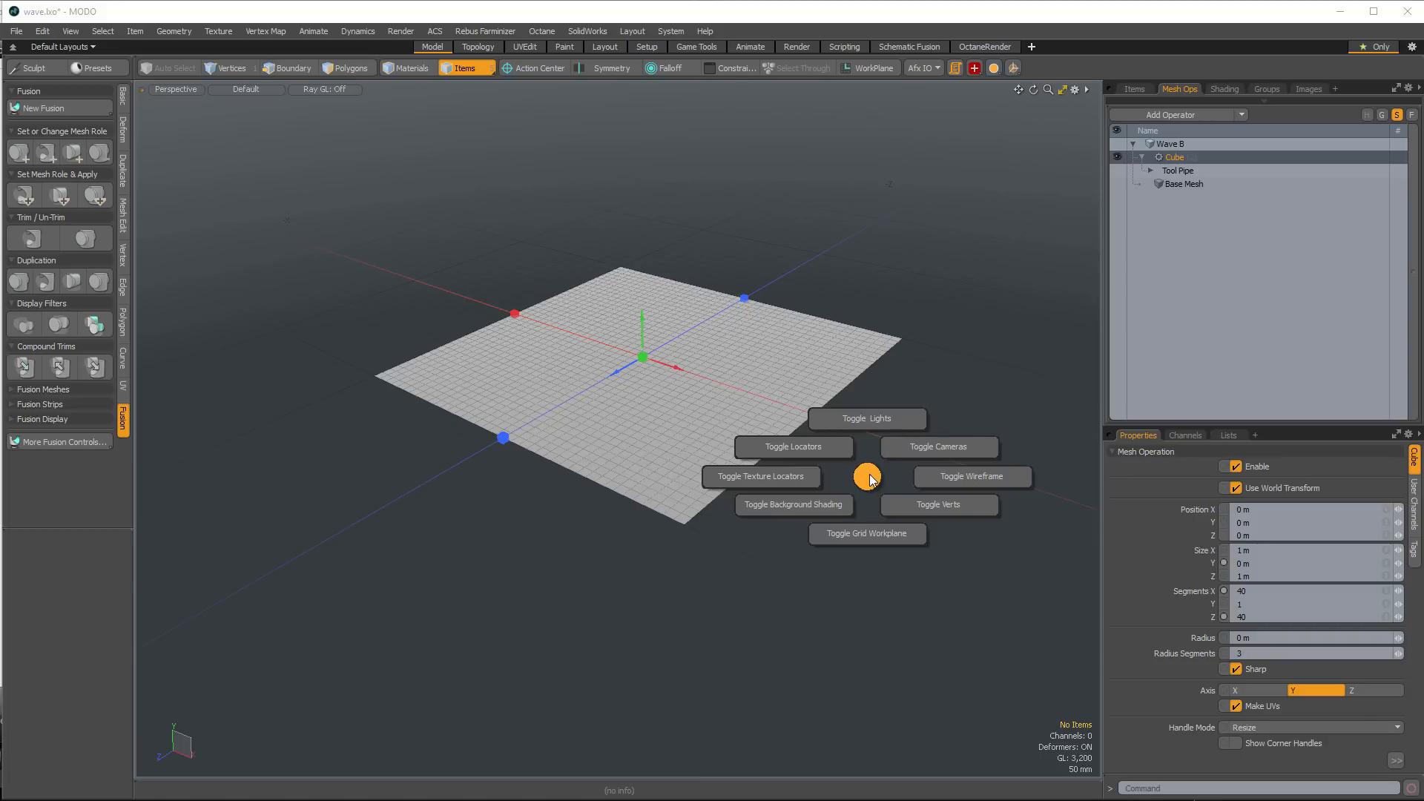
click(859, 638)
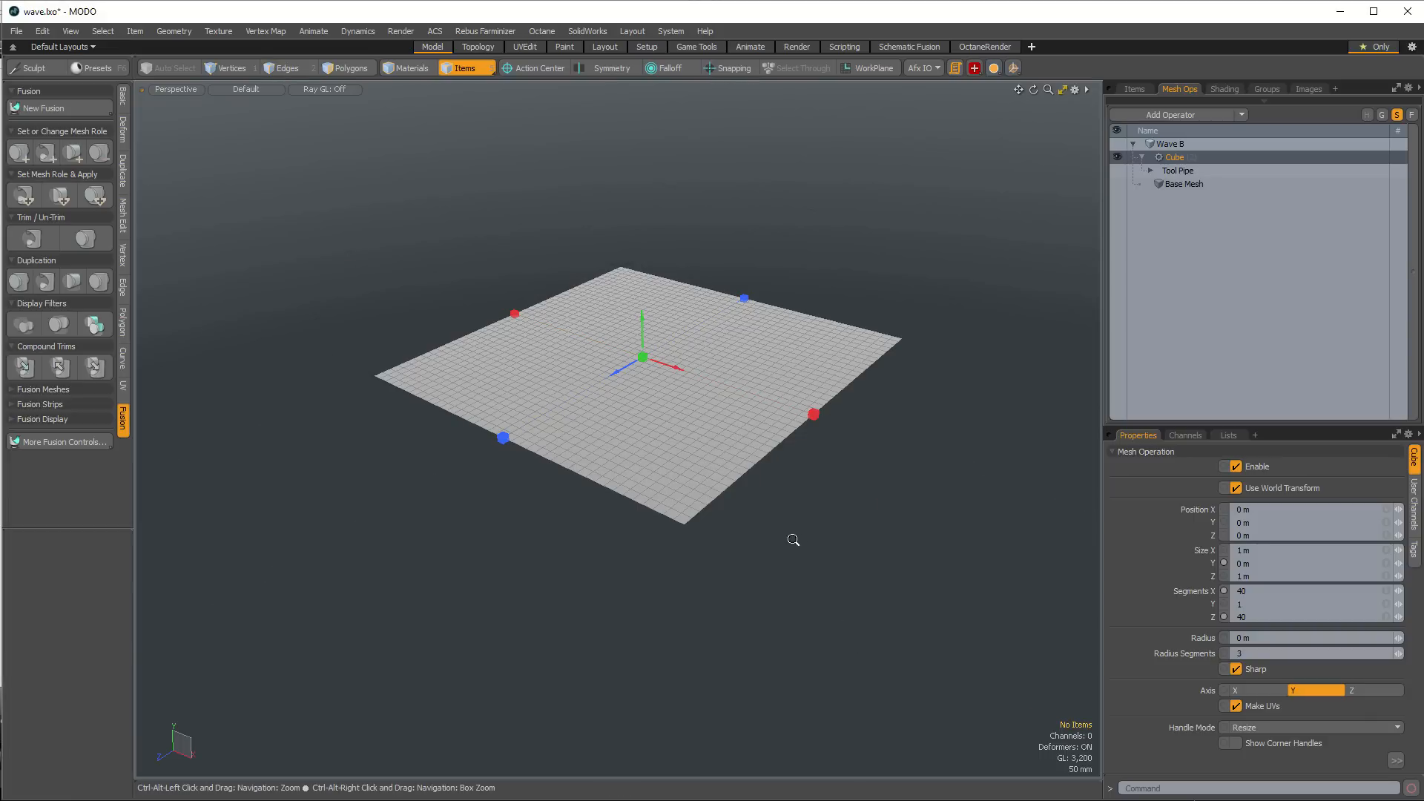
ctrl+alt+drag(804, 547, 892, 607)
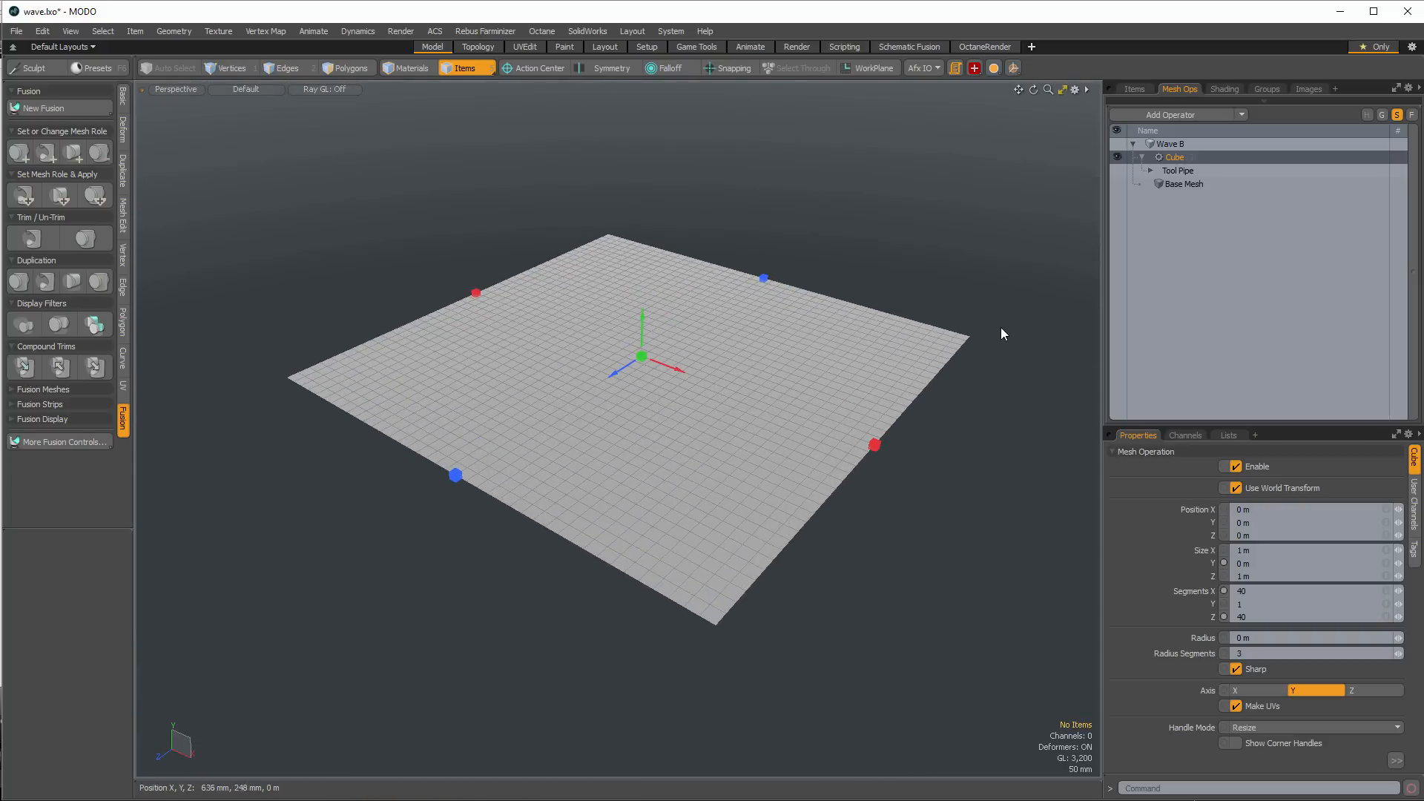
Add a Thicken mesh operation above the Cube operation of Wave B
click(1152, 116)
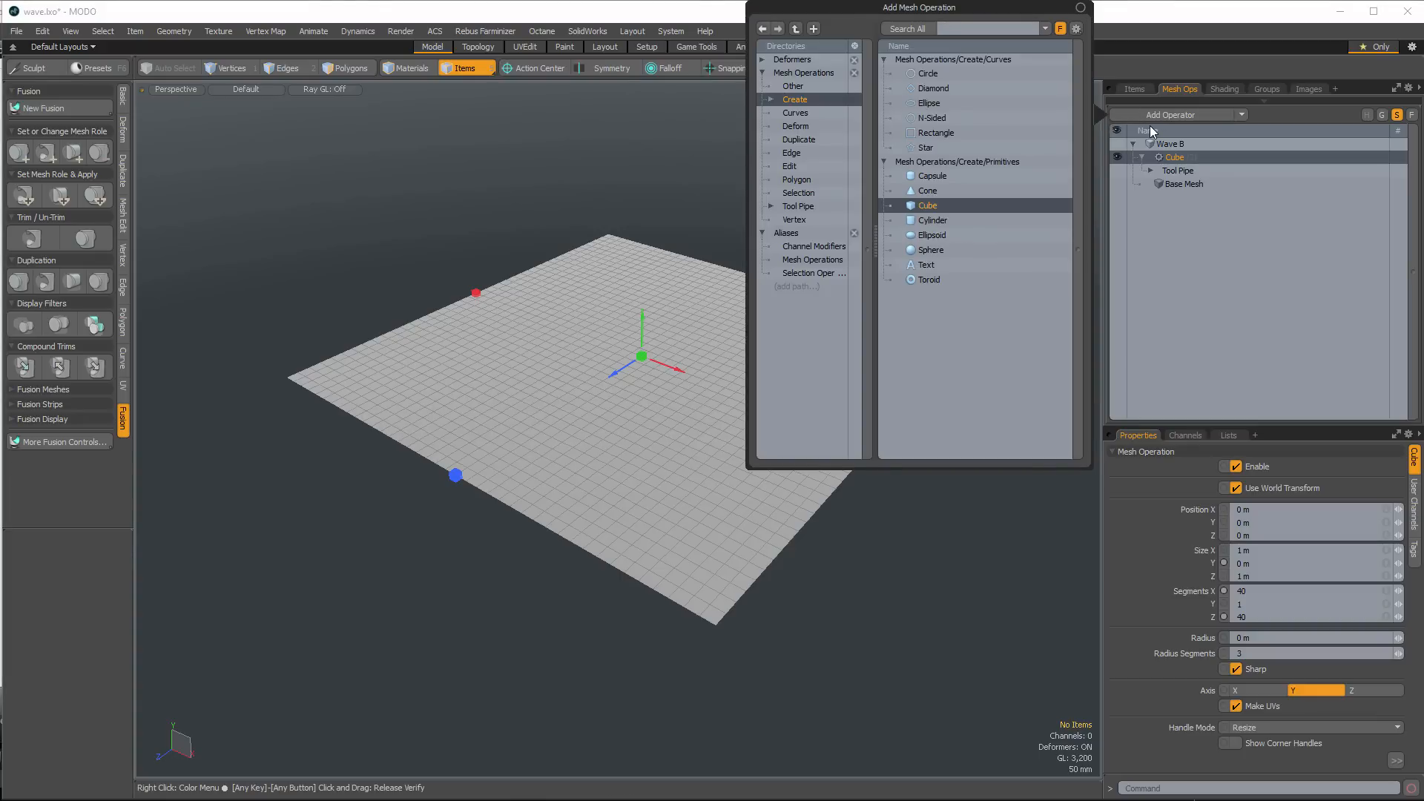
text(thicker)
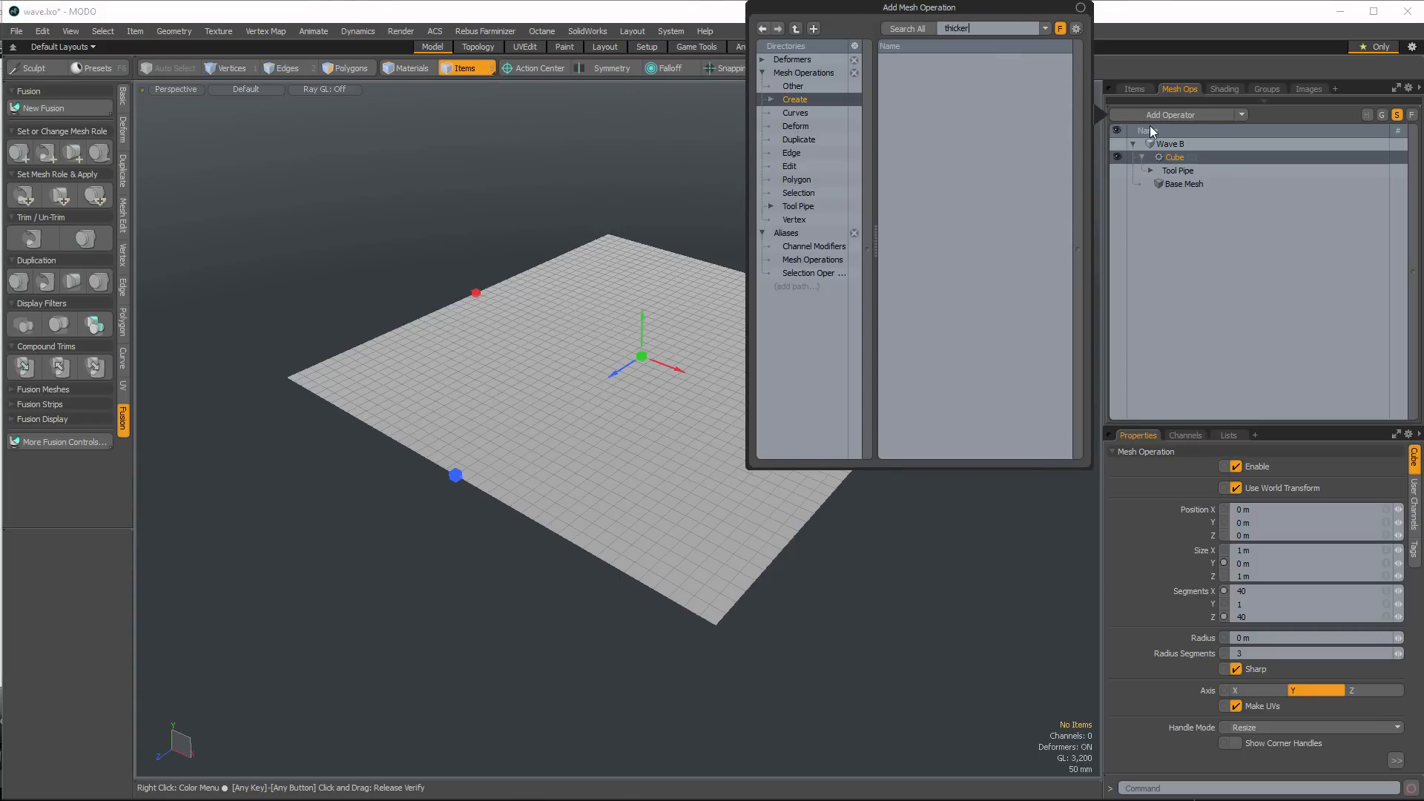
key(BackSpace)
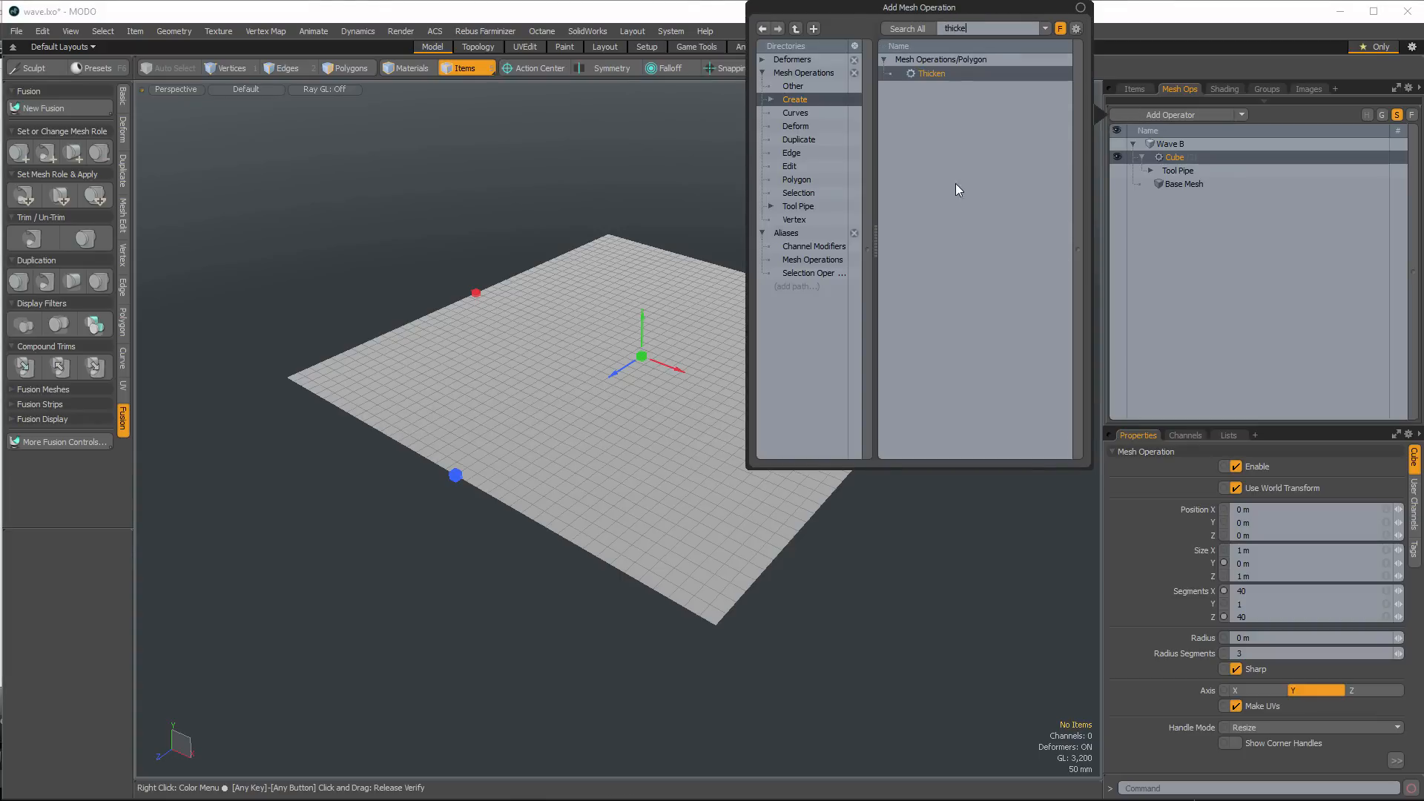
double_click(935, 74)
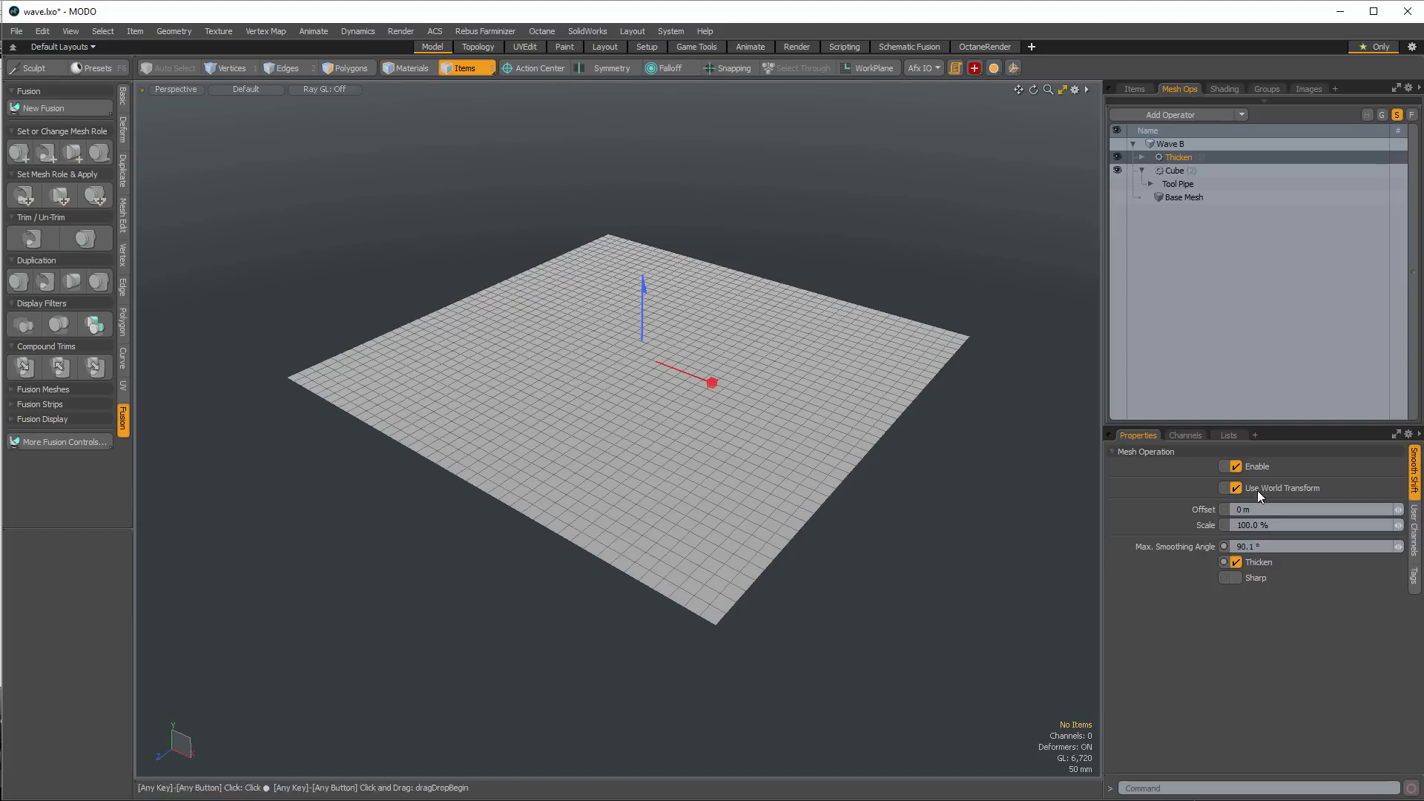
Try an offset of 0.2 m on the Thicken operation
click(1284, 509)
text(.2)
key(Return)
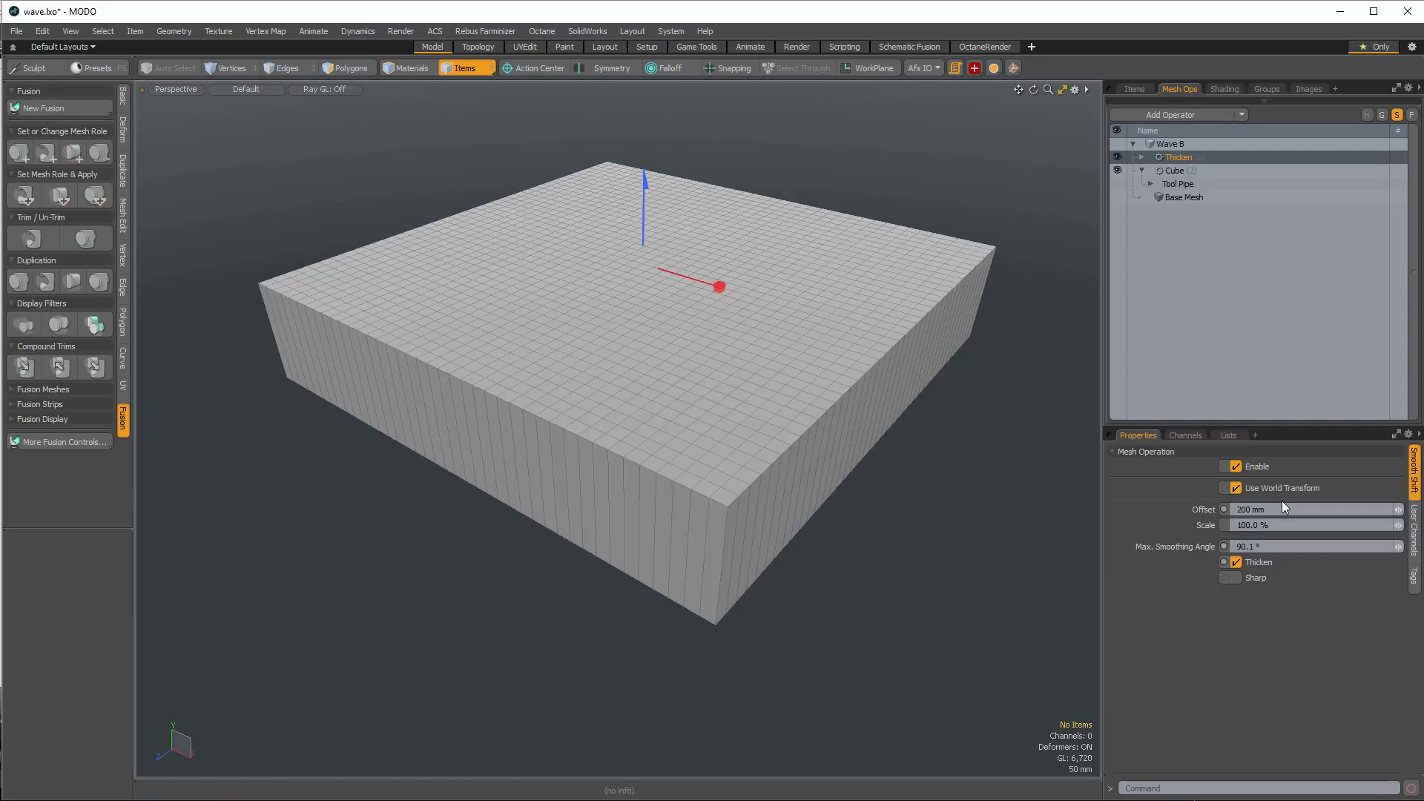
Set the Thicken operation's offset to 100 mm
mouse_move(705, 475)
alt+mouse_down()
mouse_move(658, 442)
mouse_move(711, 497)
mouse_move(705, 456)
alt+mouse_up()
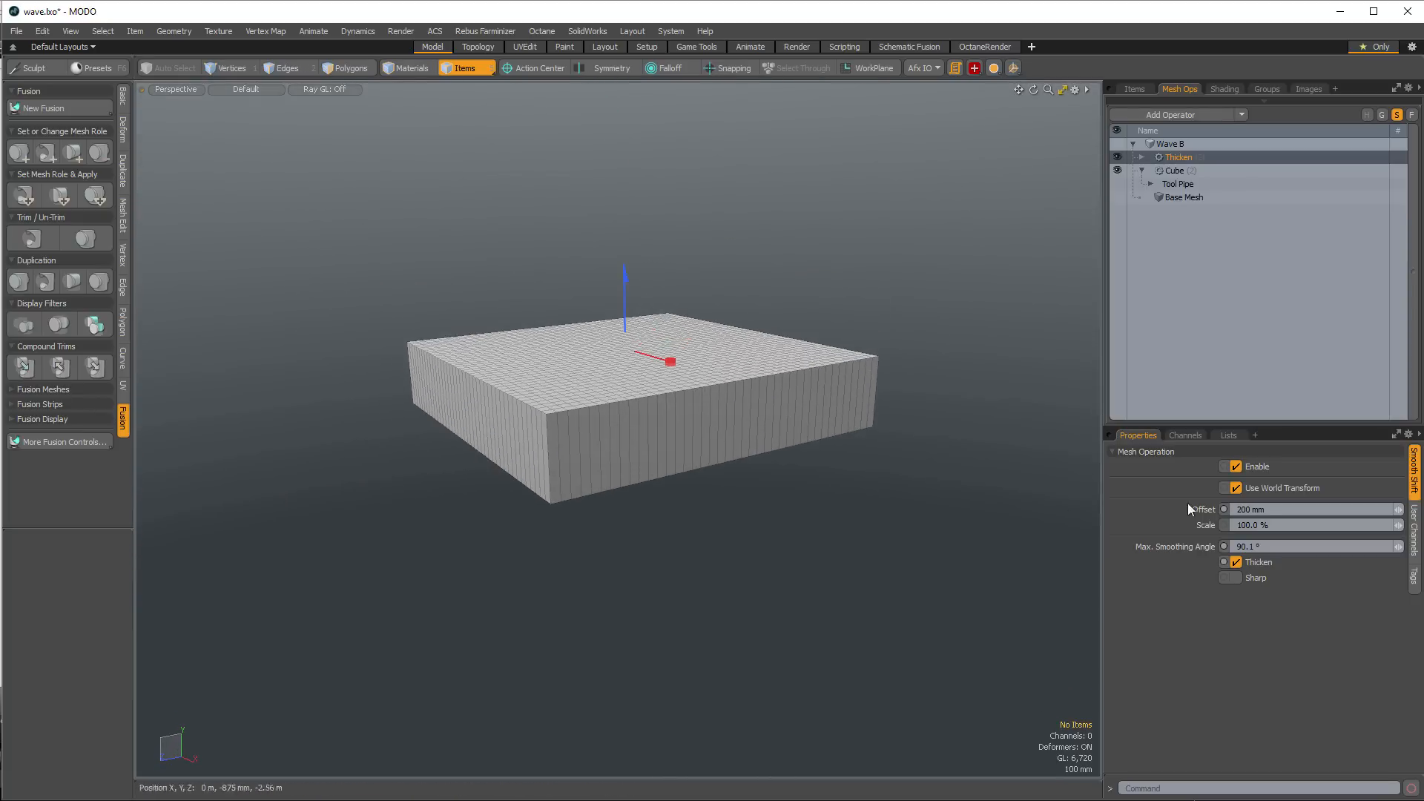
click(1288, 509)
text(.1)
key(Return)
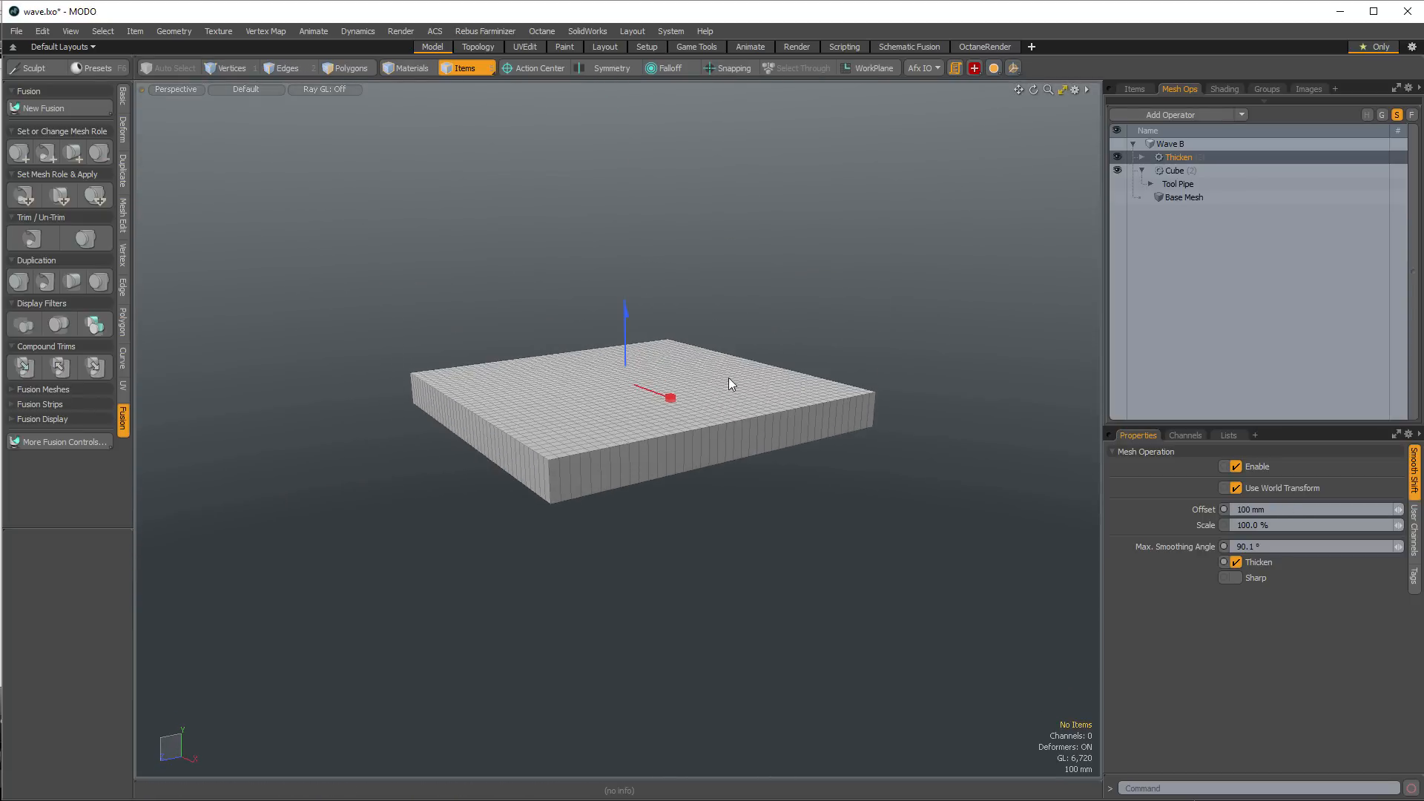
ctrl+alt+drag(730, 383, 725, 493)
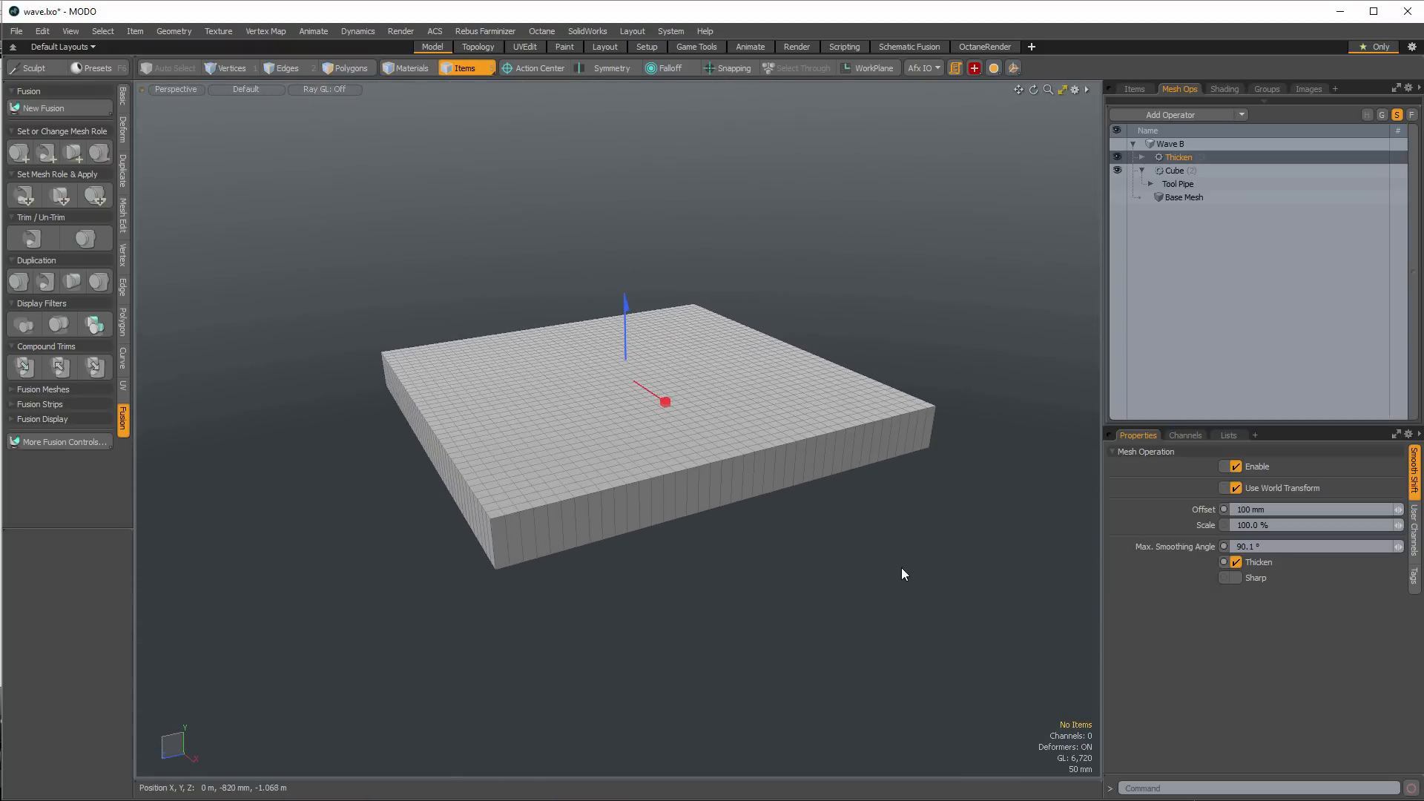
Add a new Texture Falloff to the Tool Pipe of the Thicken operation
click(1142, 156)
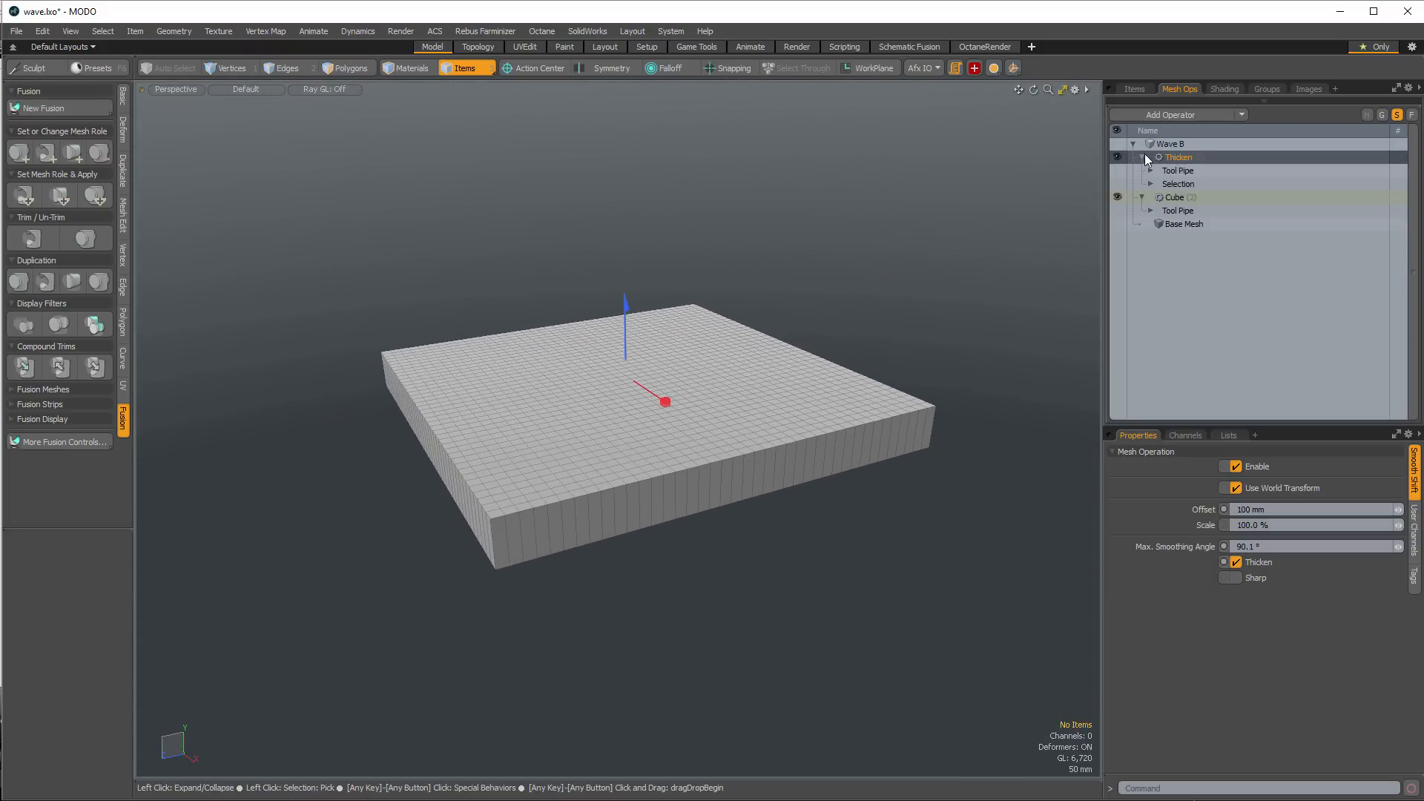
click(1151, 170)
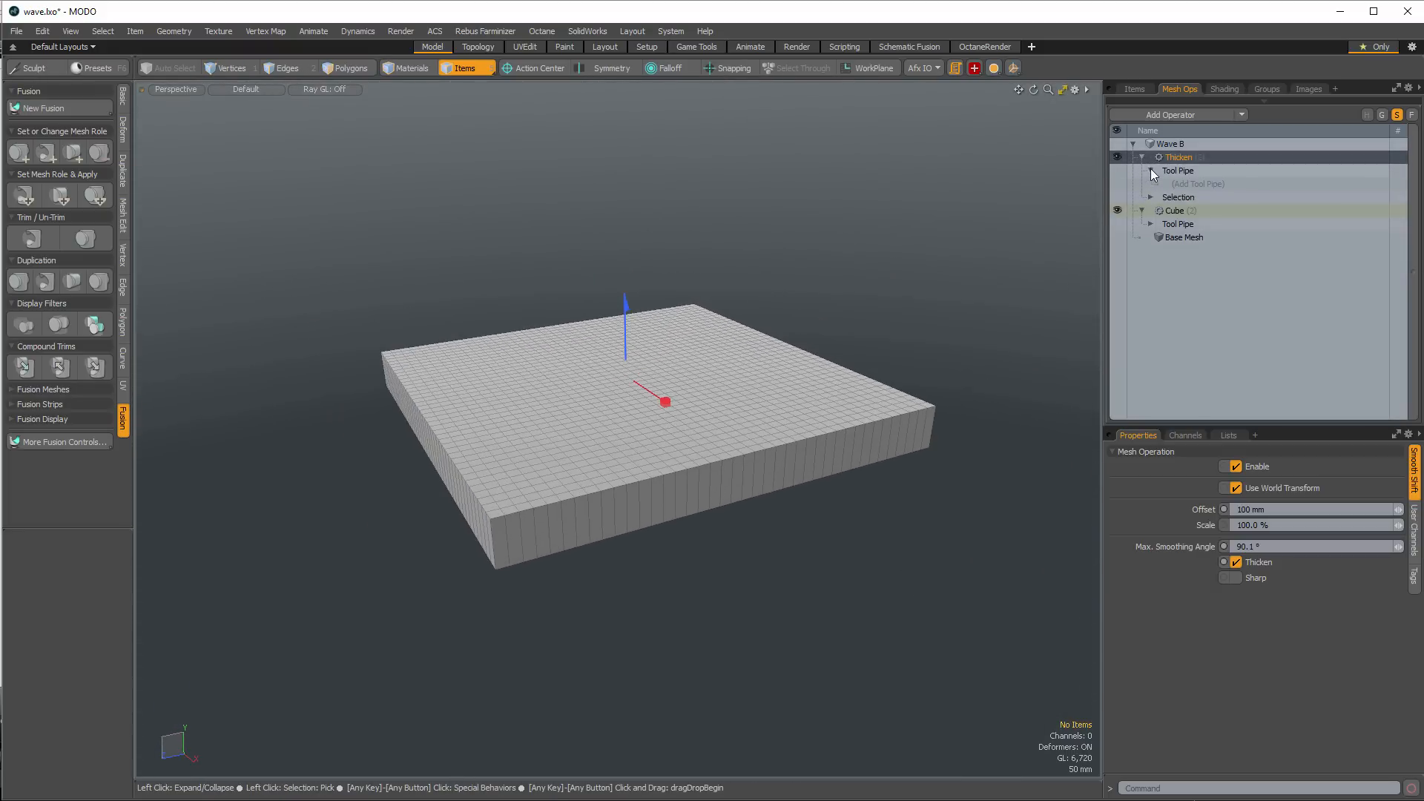
click(1213, 185)
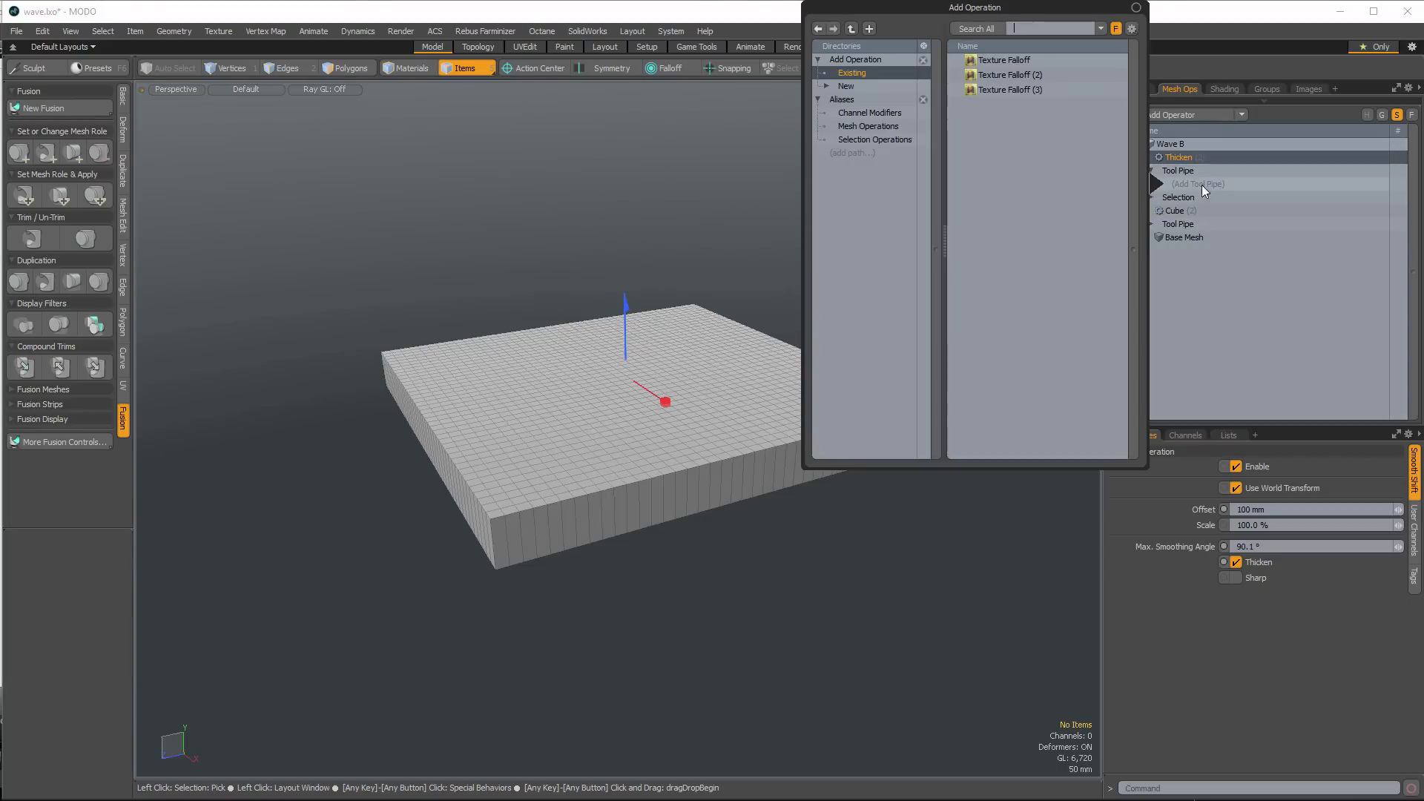
click(850, 87)
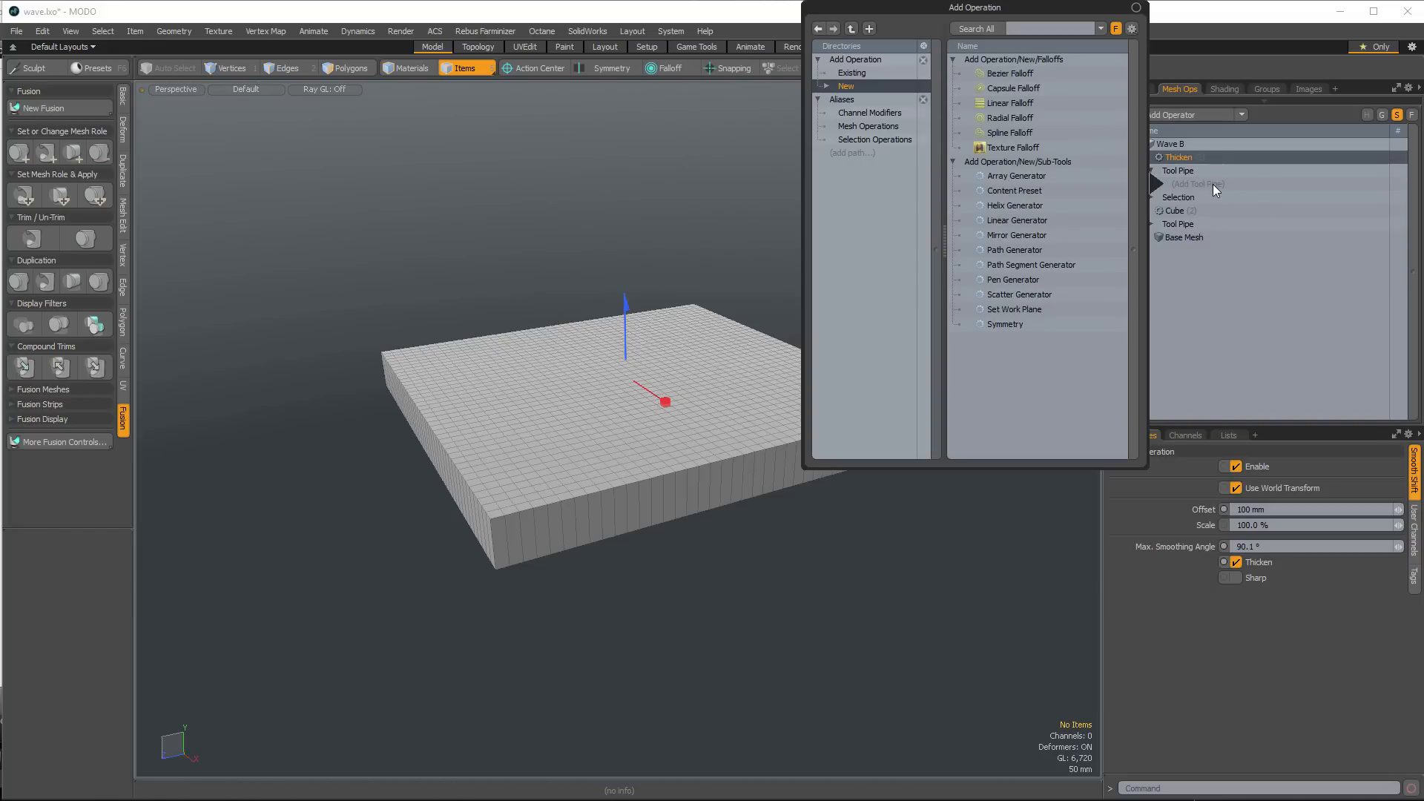
double_click(1025, 147)
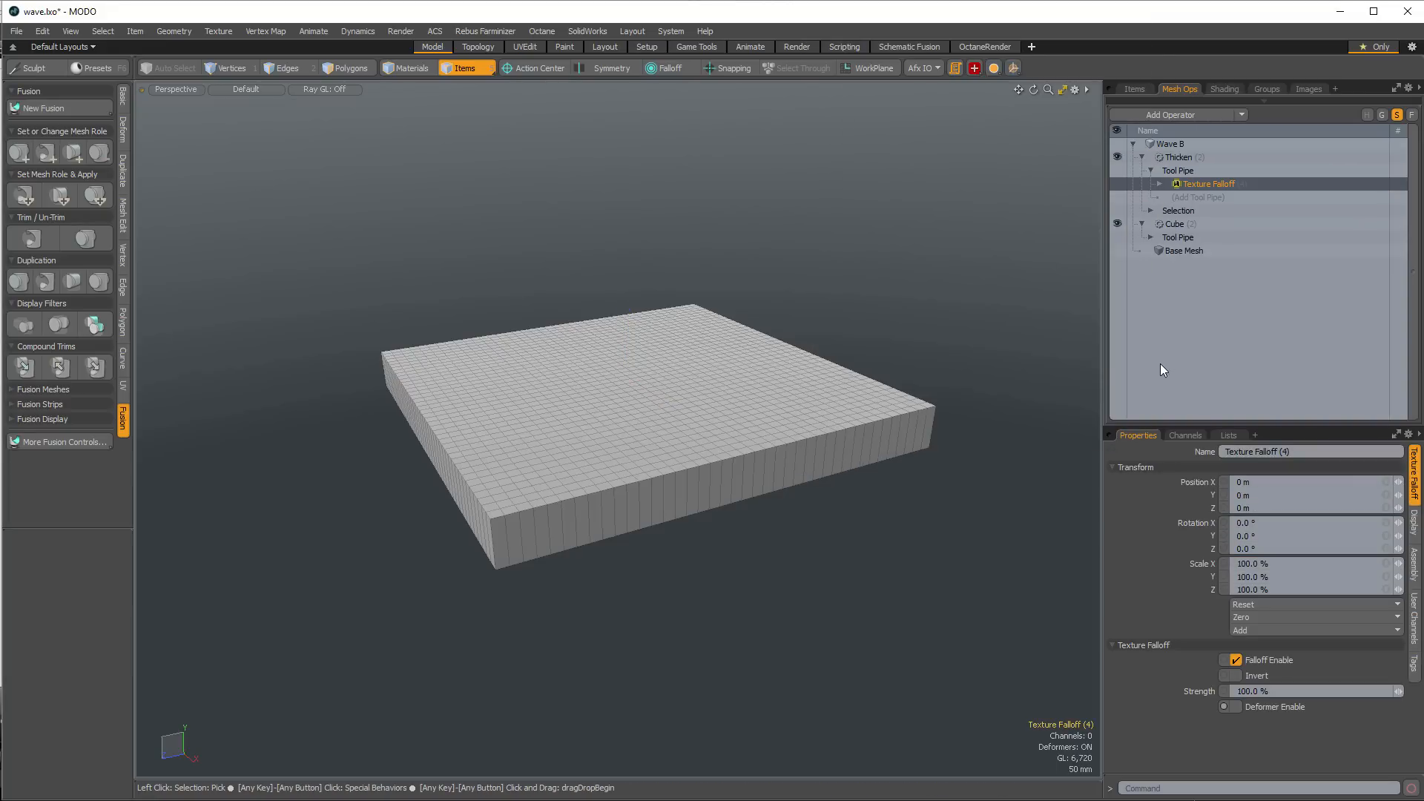
Add a new Gradient processing texture to the Textures of the Thicken operation's Texture Falloff
click(1159, 184)
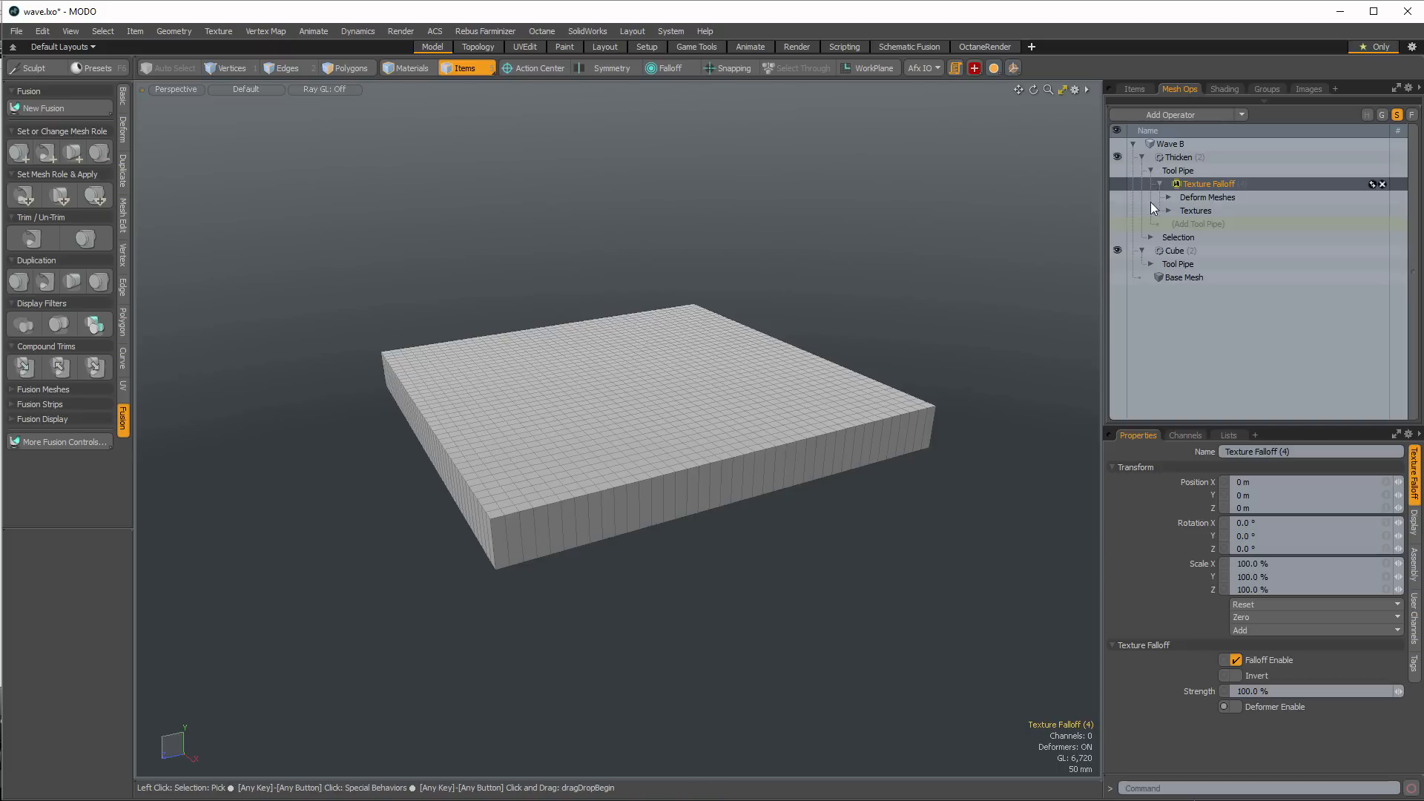
click(1169, 210)
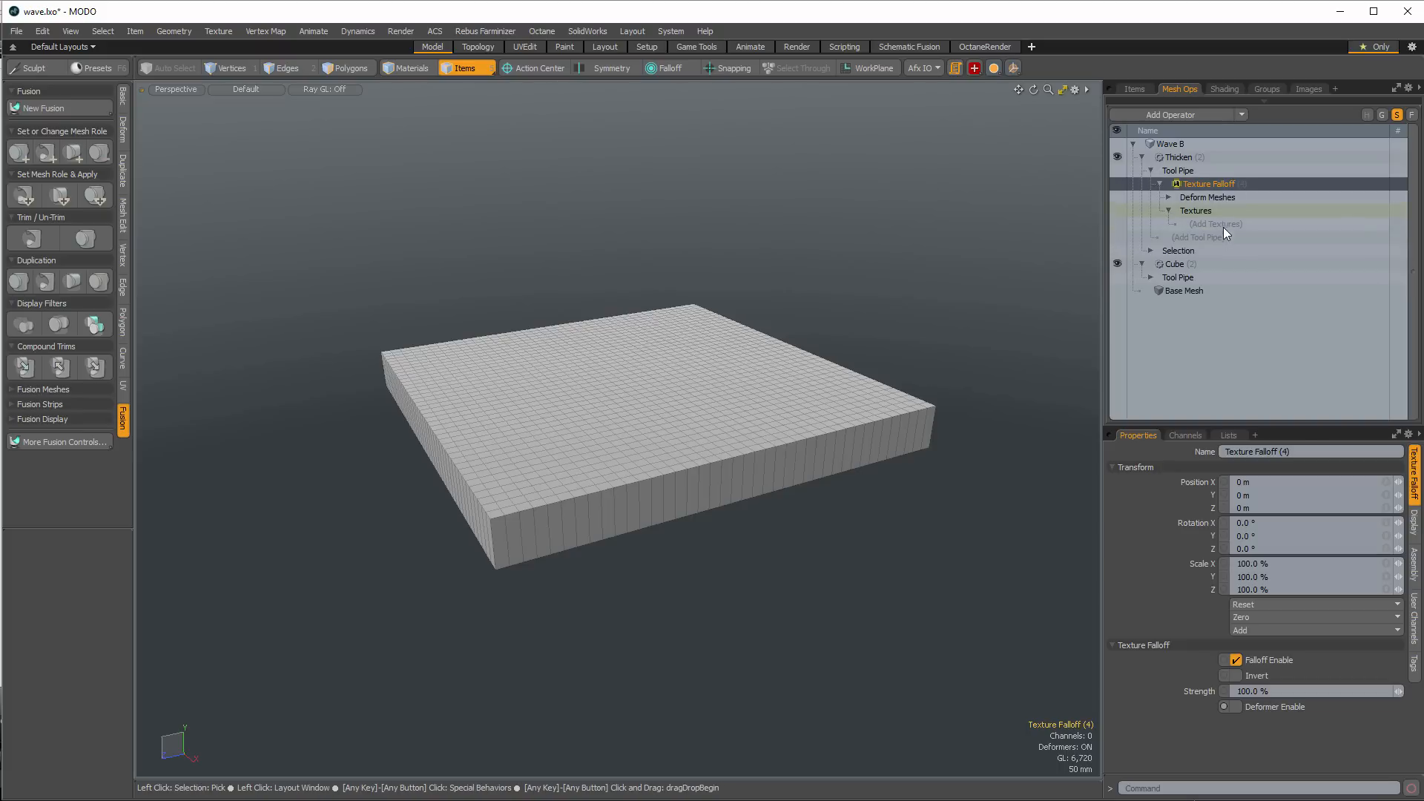
click(1222, 224)
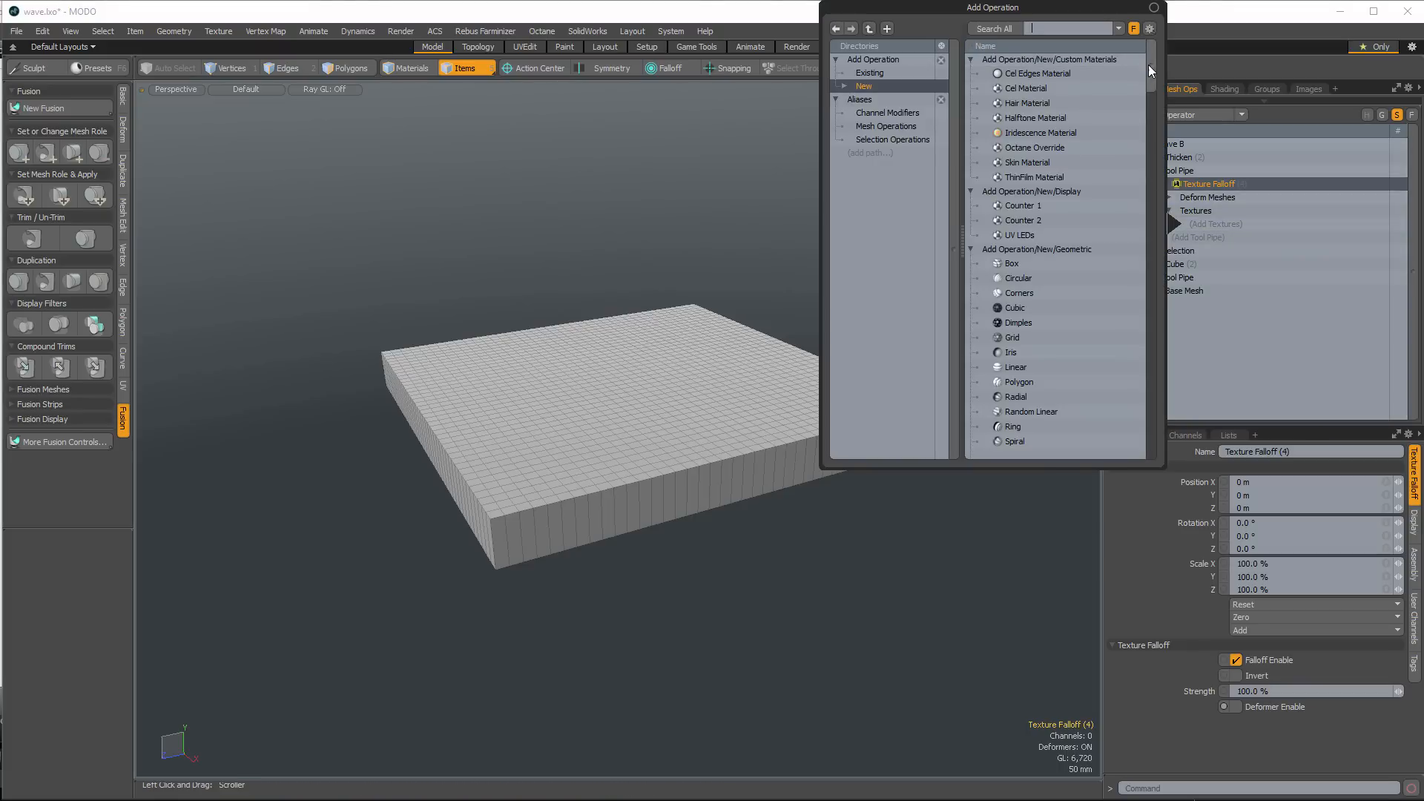
drag(1149, 68, 1152, 246)
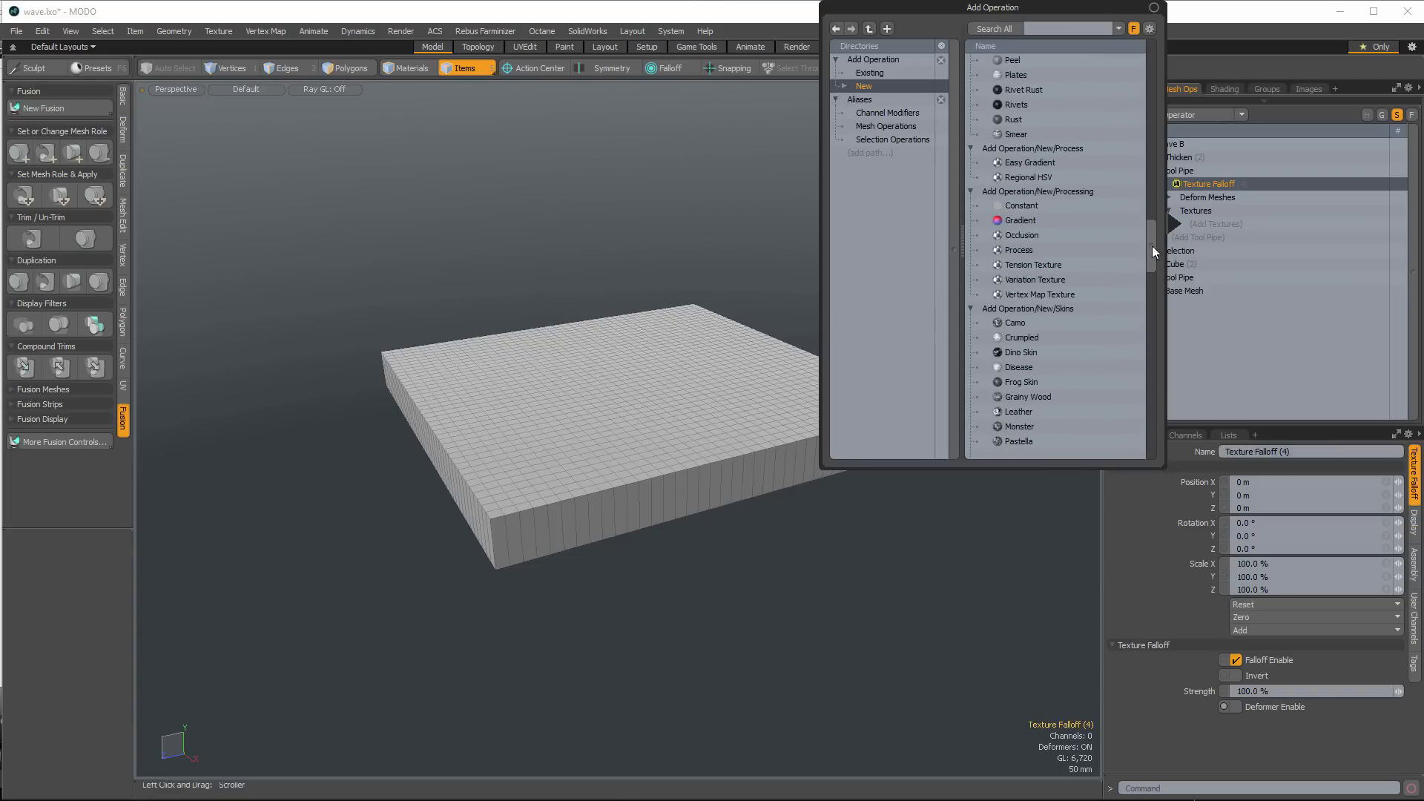
double_click(1033, 221)
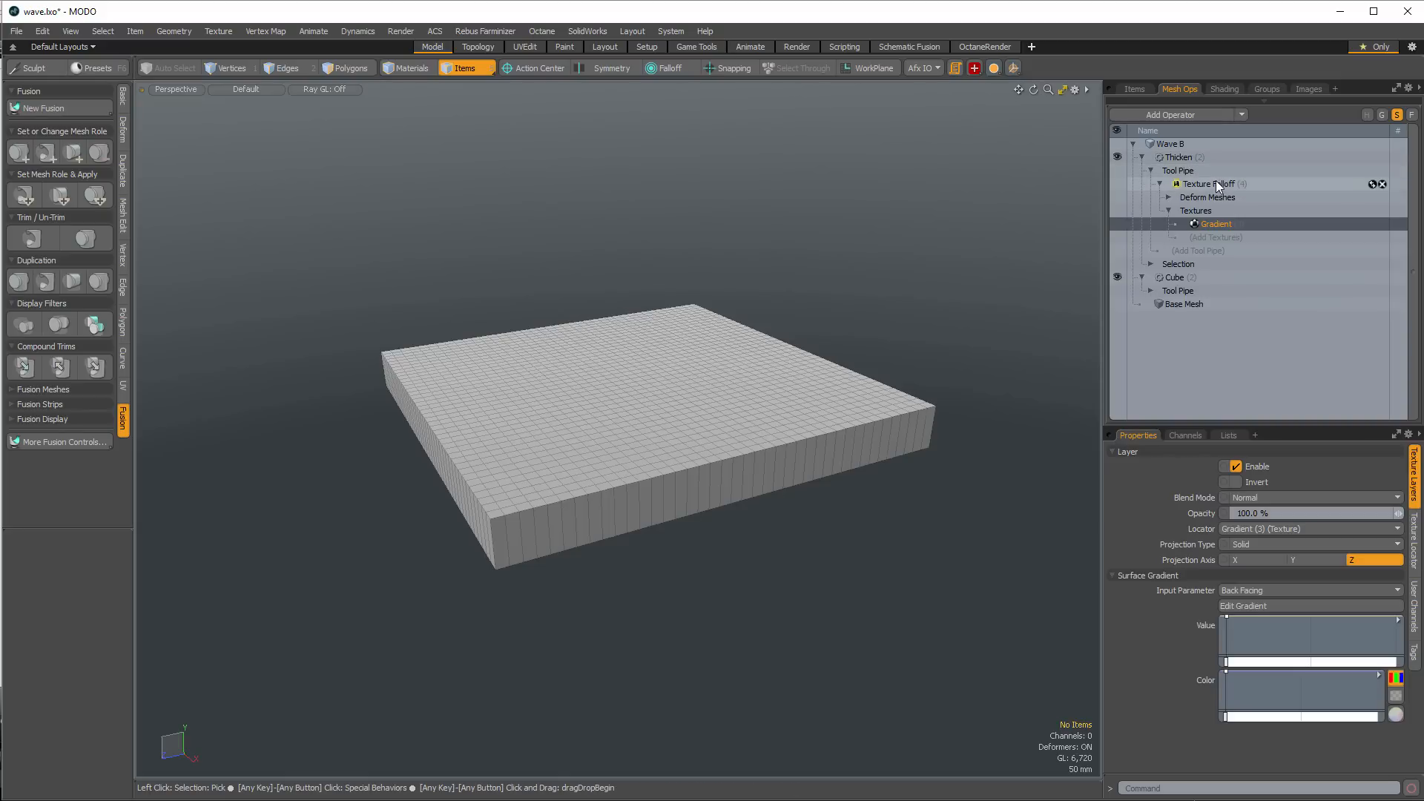
Expand Thicken's Selection entry and set the gradient's input parameter to X Distance to Locator
click(1151, 264)
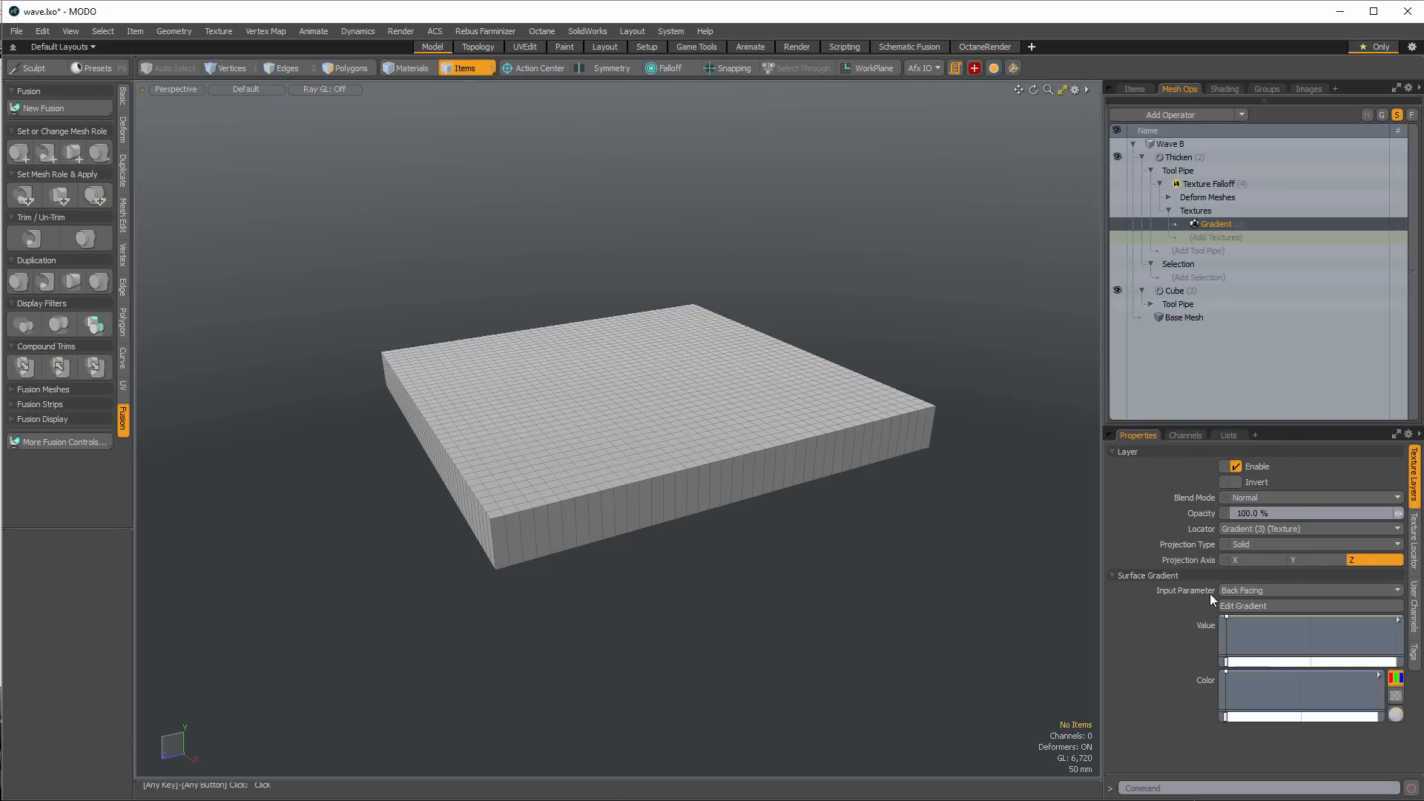
click(1280, 593)
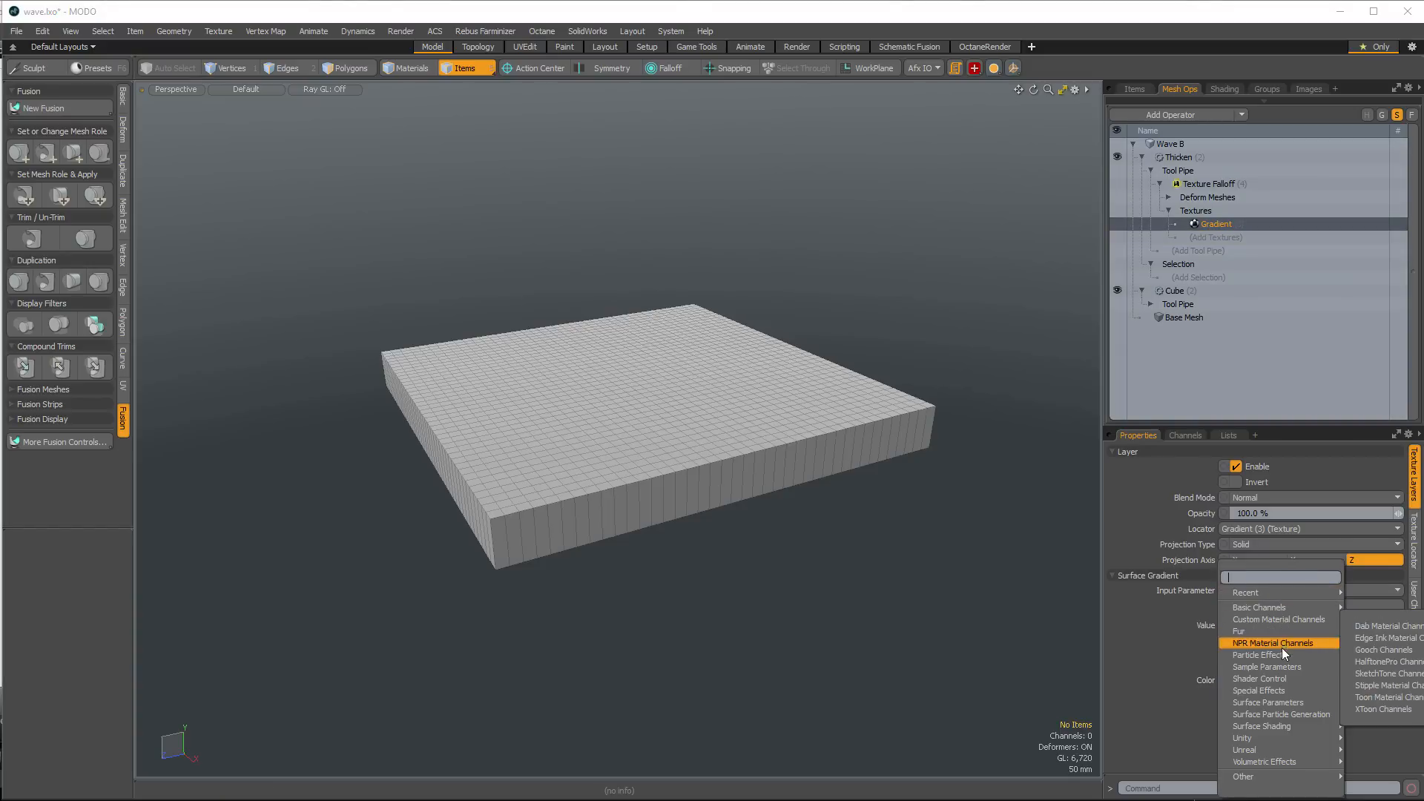
mouse_move(1279, 669)
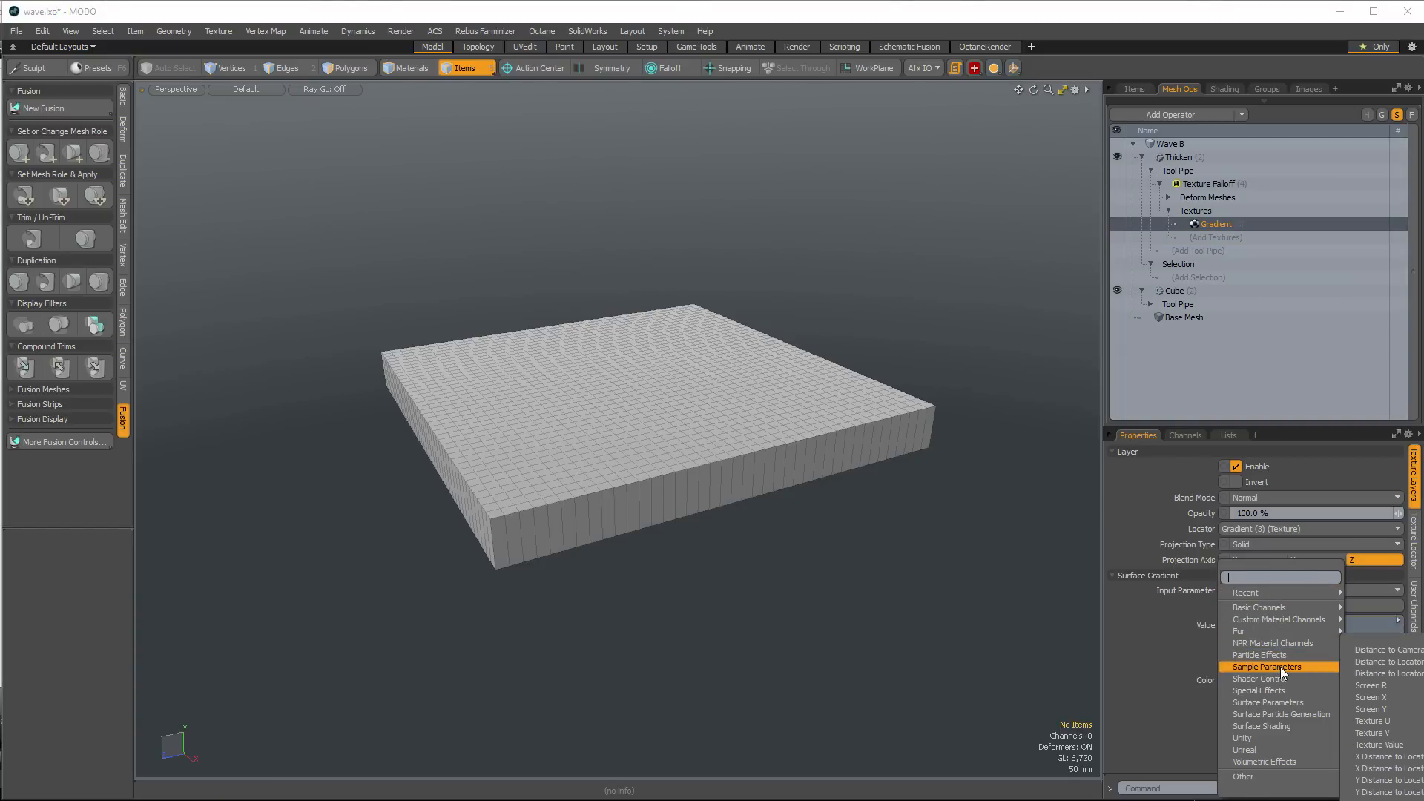
click(1391, 758)
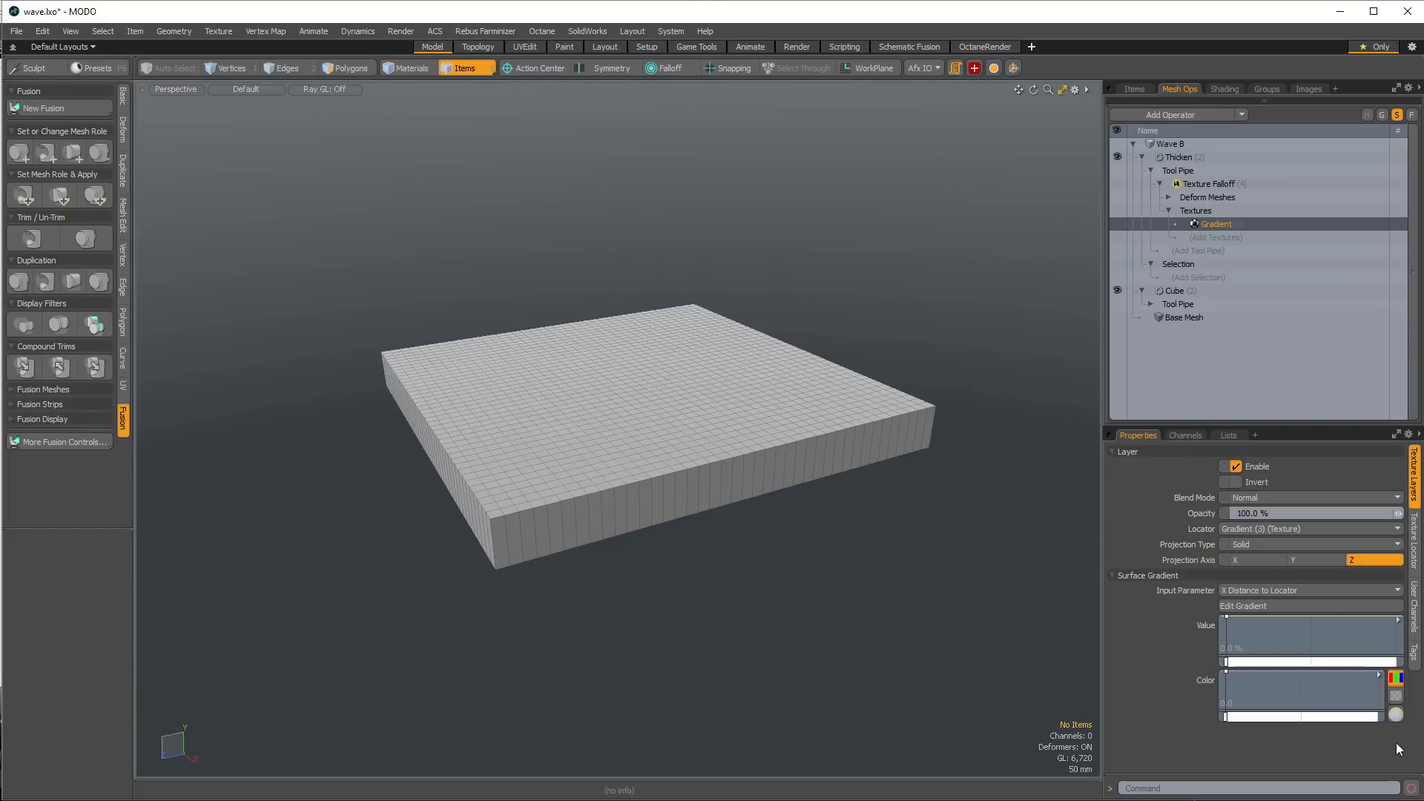
Open the new gradient in the Gradient Editor and arrange its window below the slab
click(1257, 606)
drag(911, 678, 791, 500)
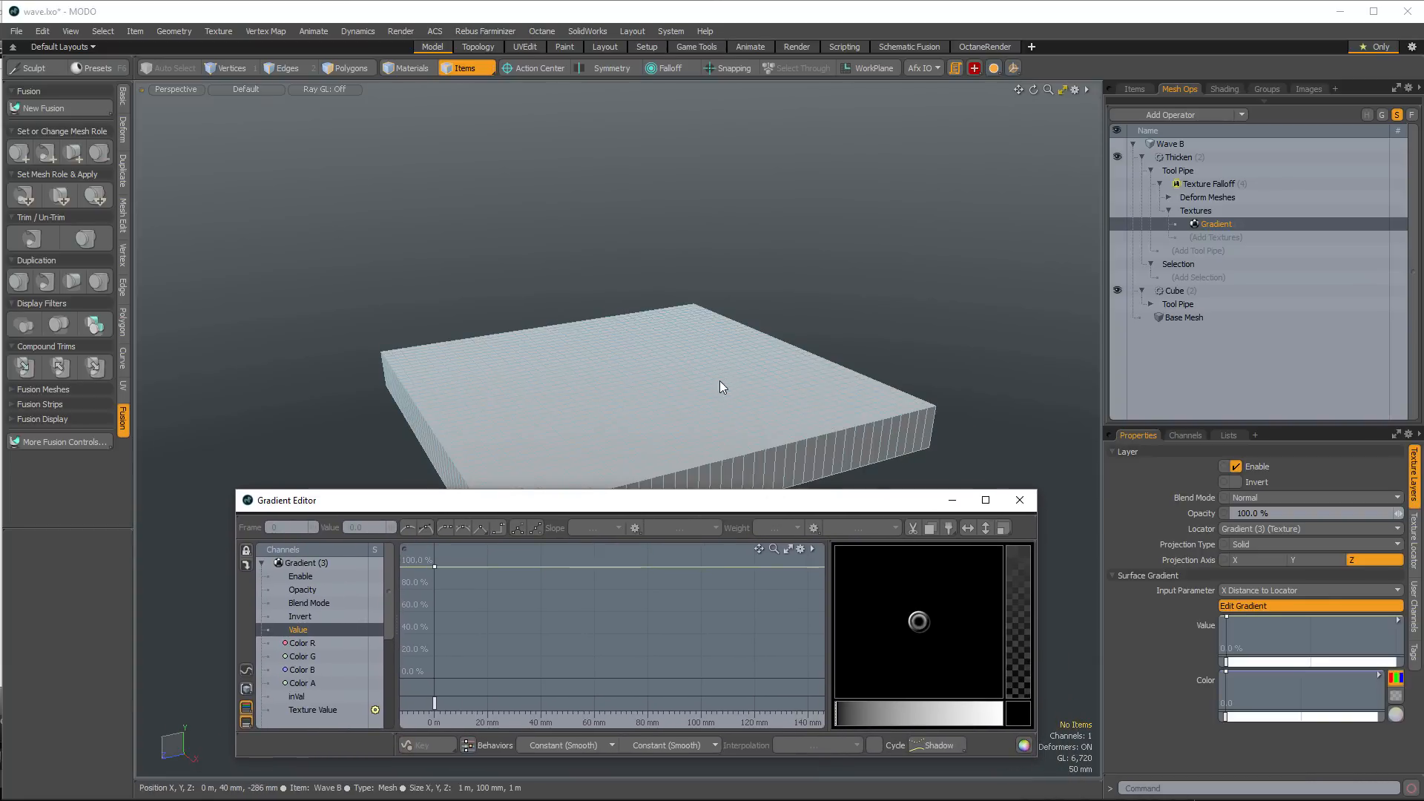
alt+drag(719, 380, 700, 359)
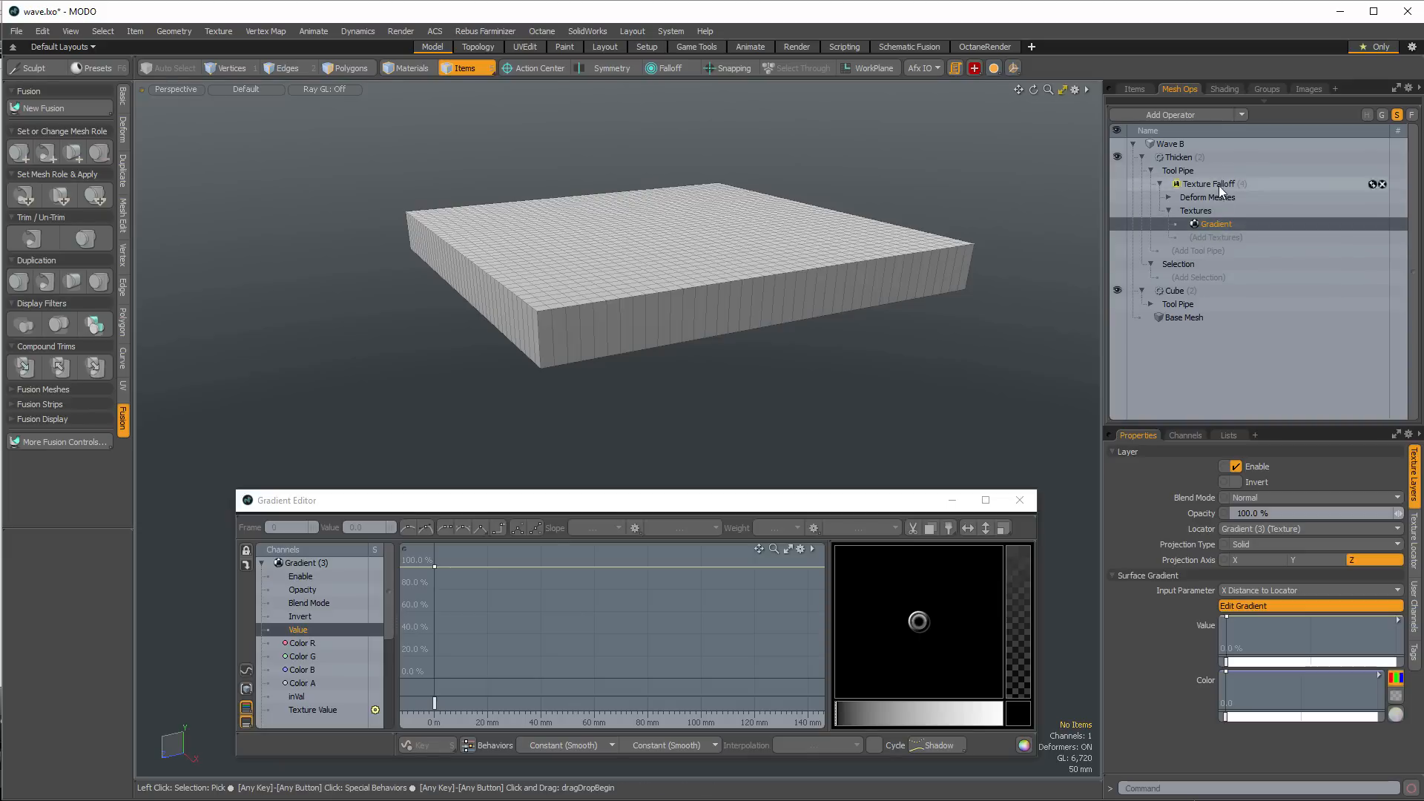
Select the texture locator belonging to the new Gradient (3) texture under Nodes in the Shader Tree
click(1231, 86)
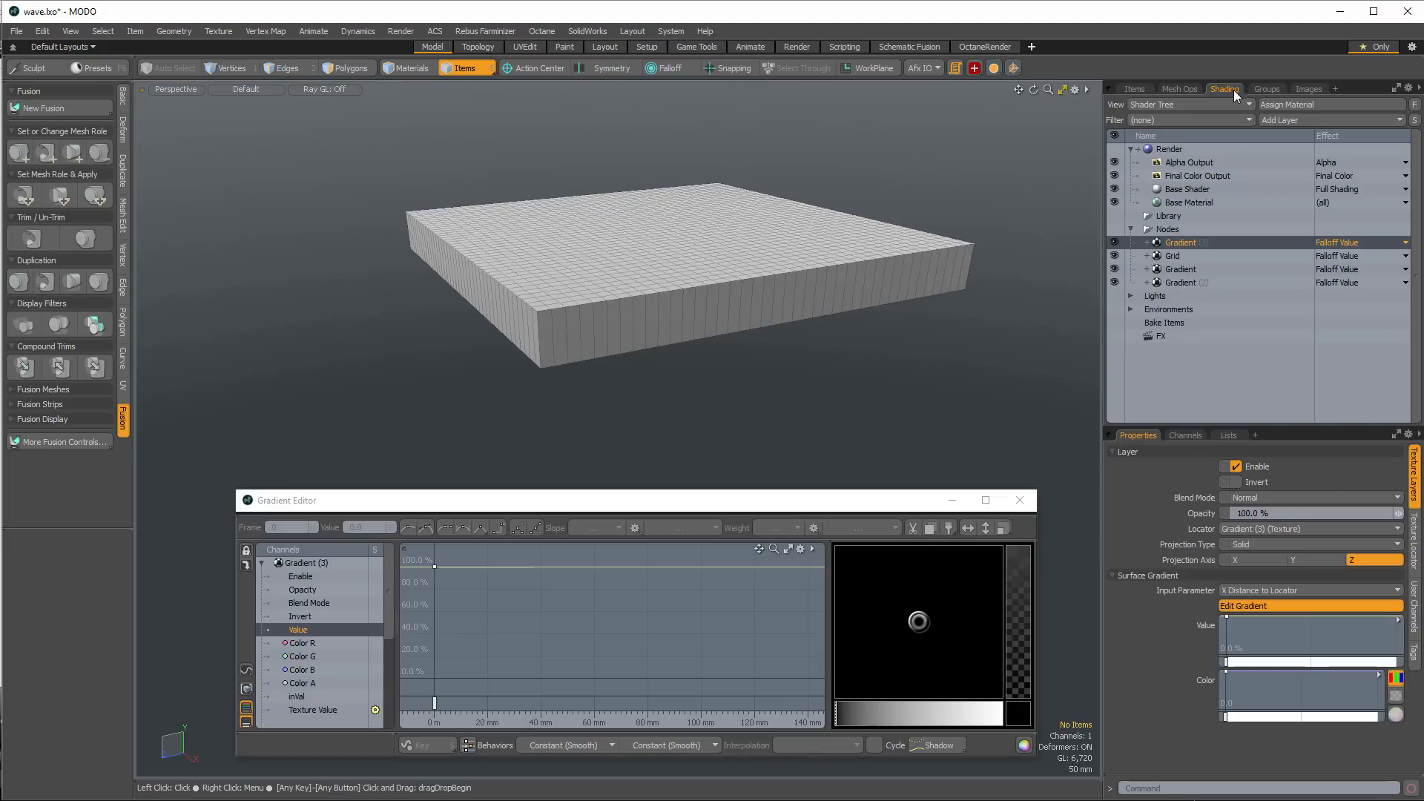
click(1184, 87)
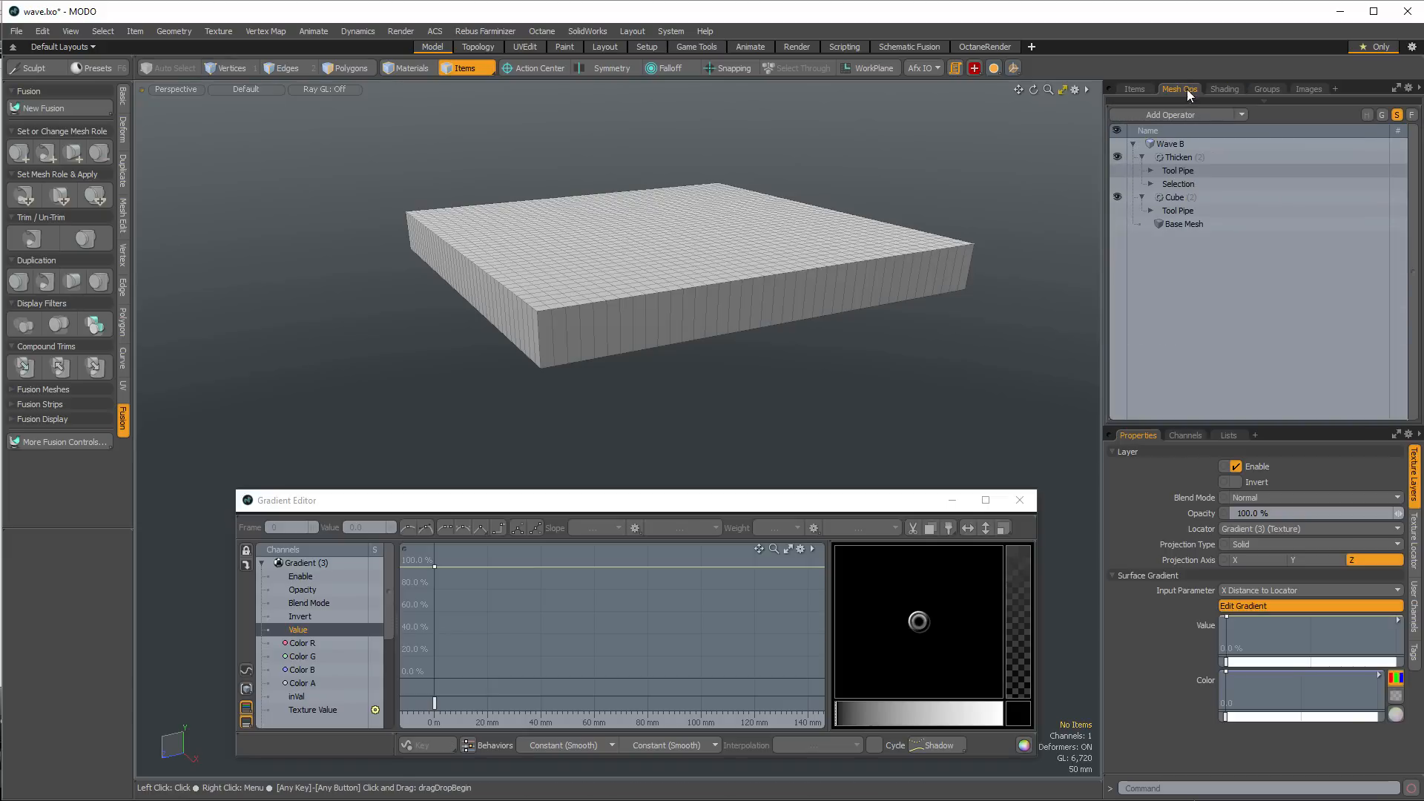
click(1150, 169)
click(1168, 209)
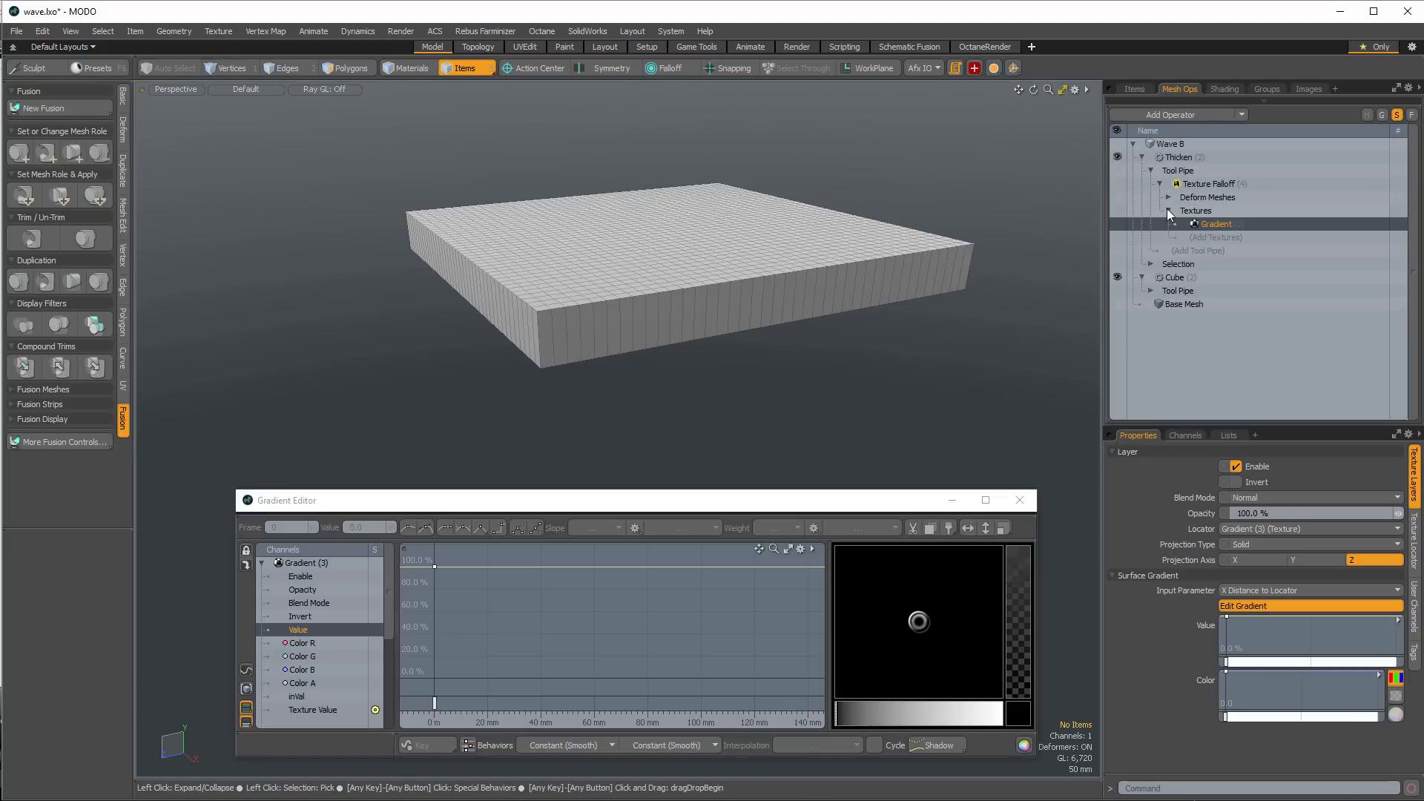
click(1227, 89)
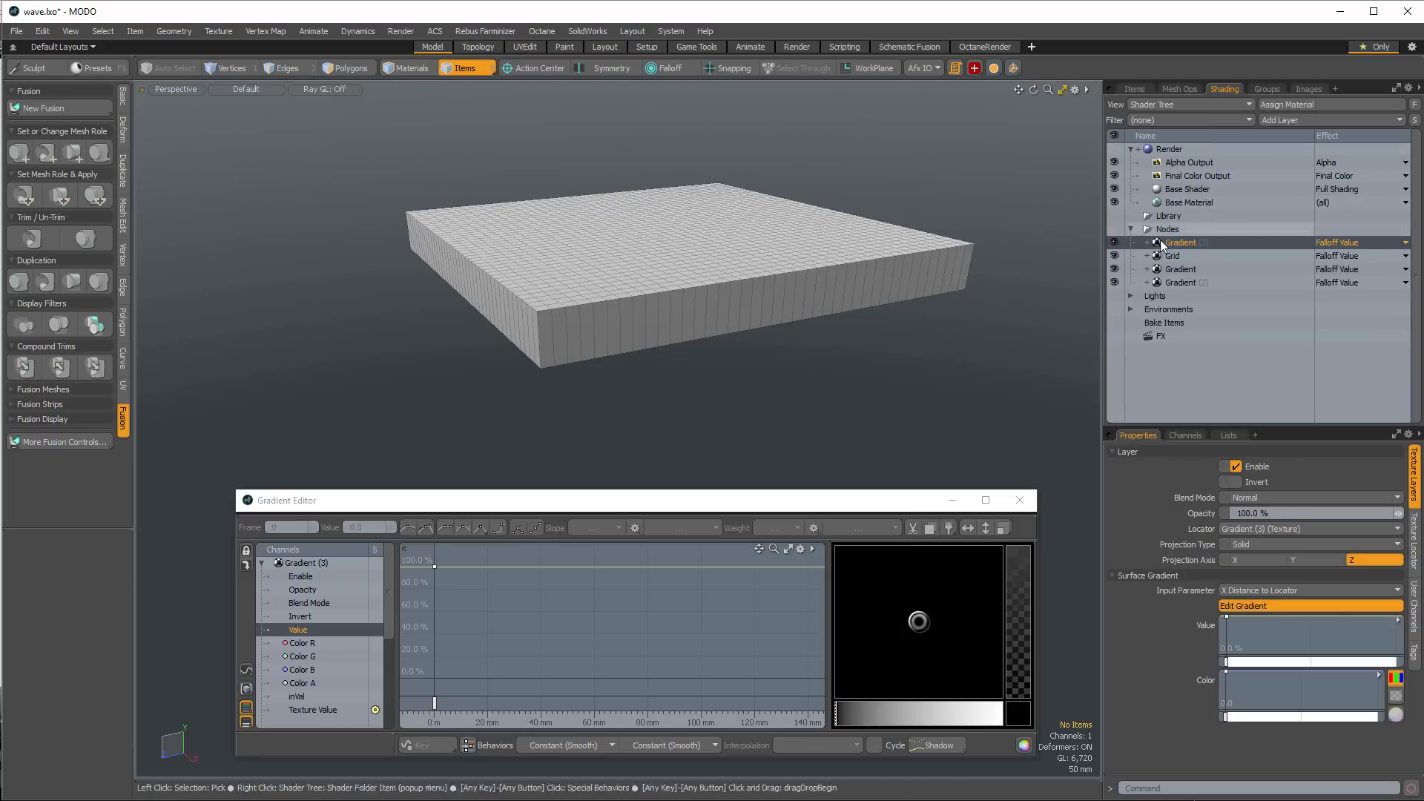
click(1147, 243)
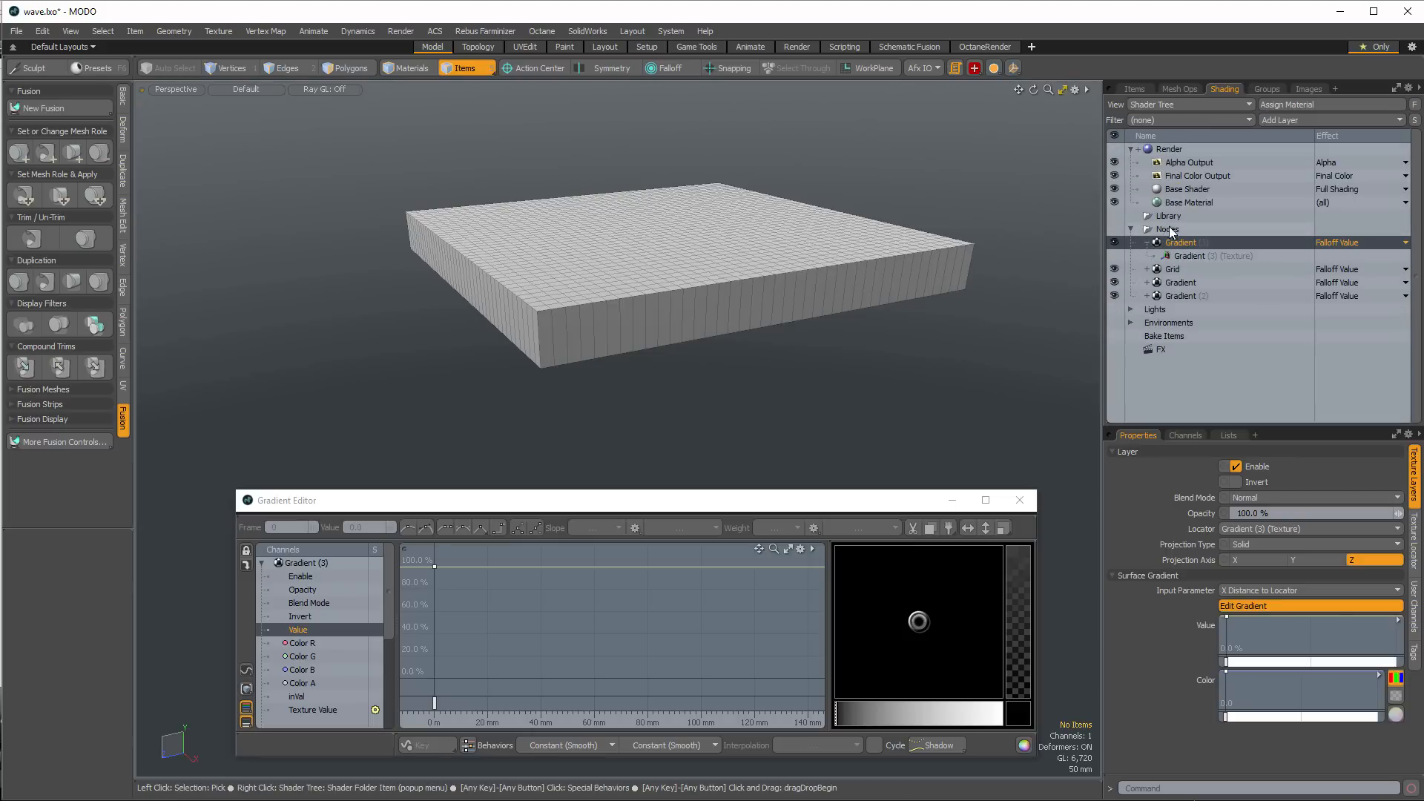
click(1204, 256)
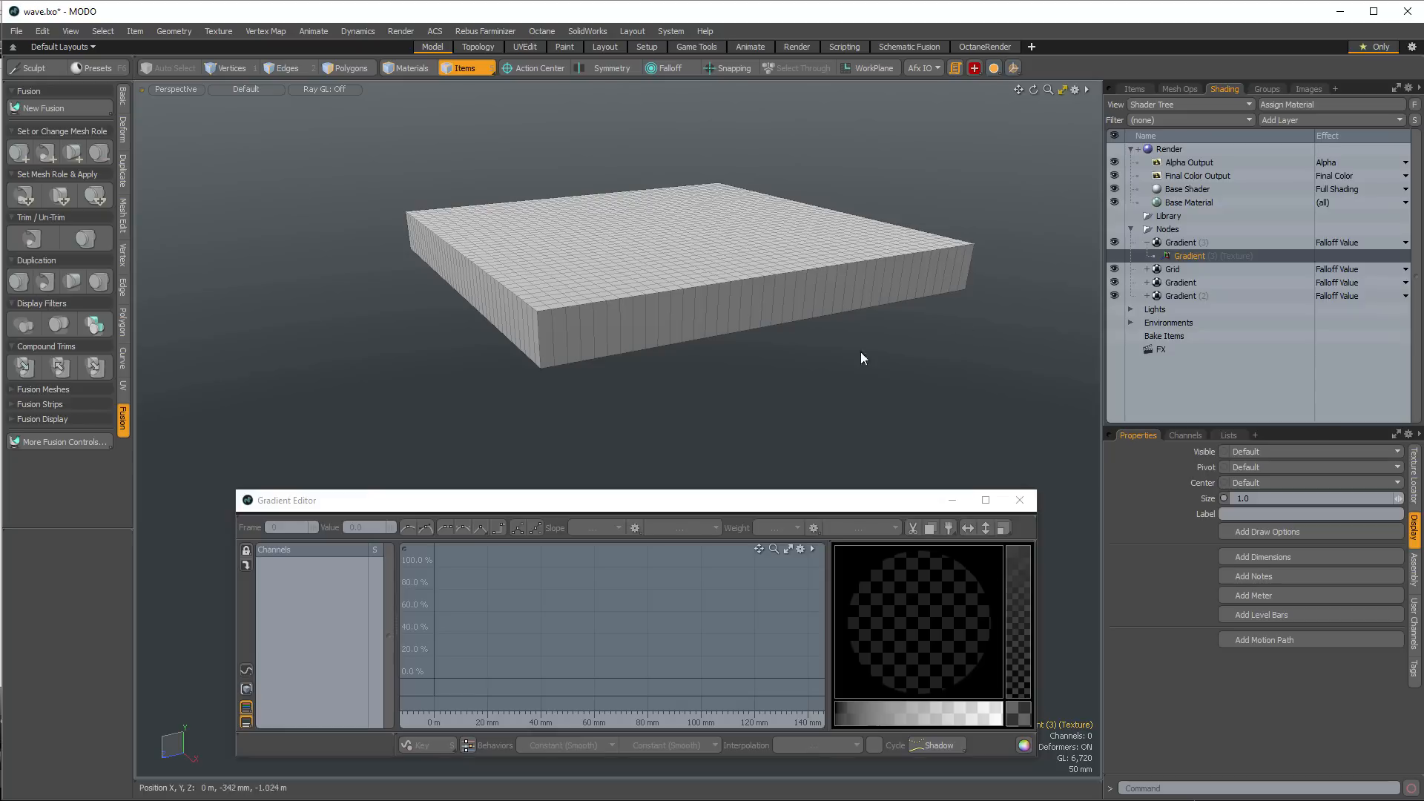
Turn on the display of texture locators in the viewport and view them from beneath the slab
key(alt)
alt+drag(737, 412, 844, 349)
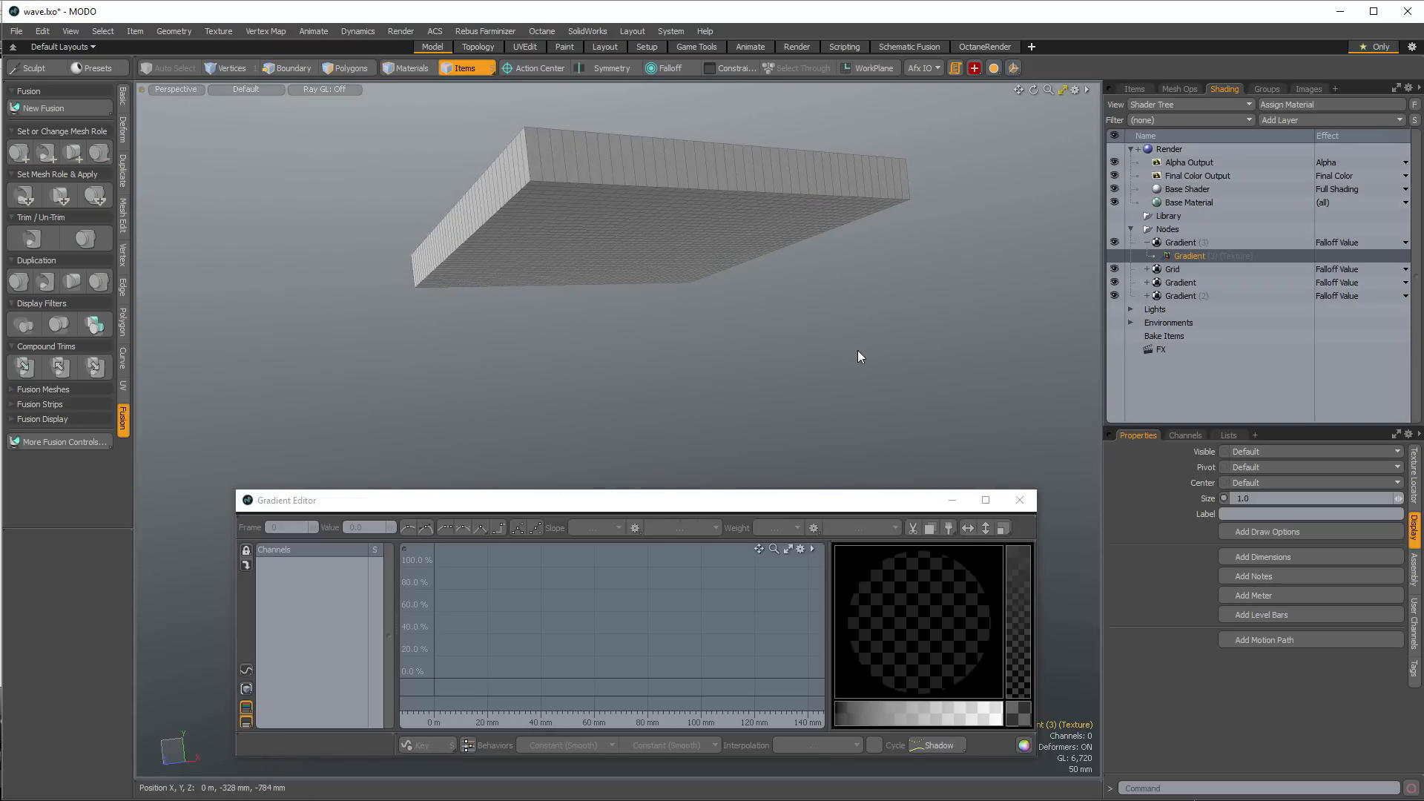
key(ctrl+3)
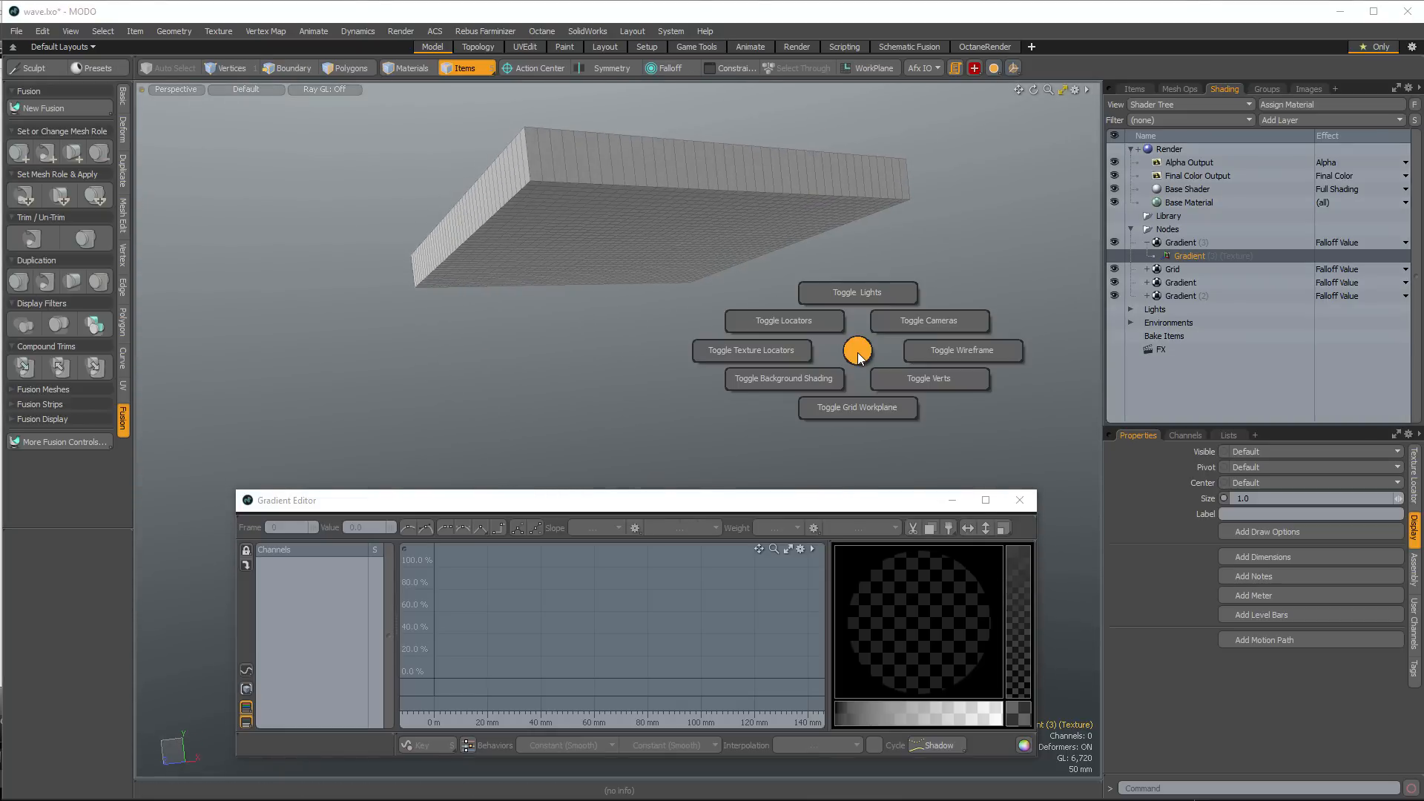
click(727, 352)
alt+drag(705, 321, 864, 343)
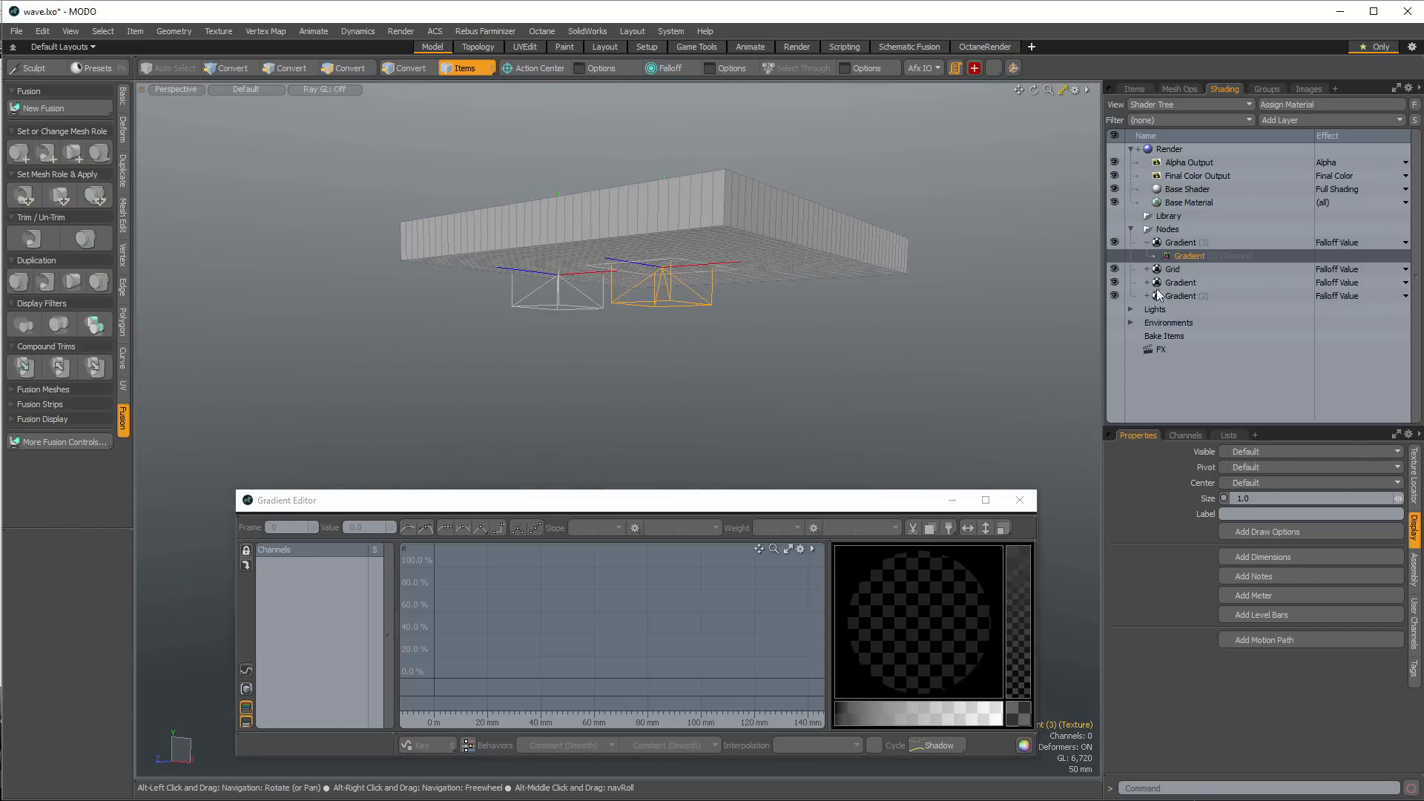
Switch off the visibility of the Grid, Gradient and Gradient (2) textures and expand them to their texture locators
click(1114, 295)
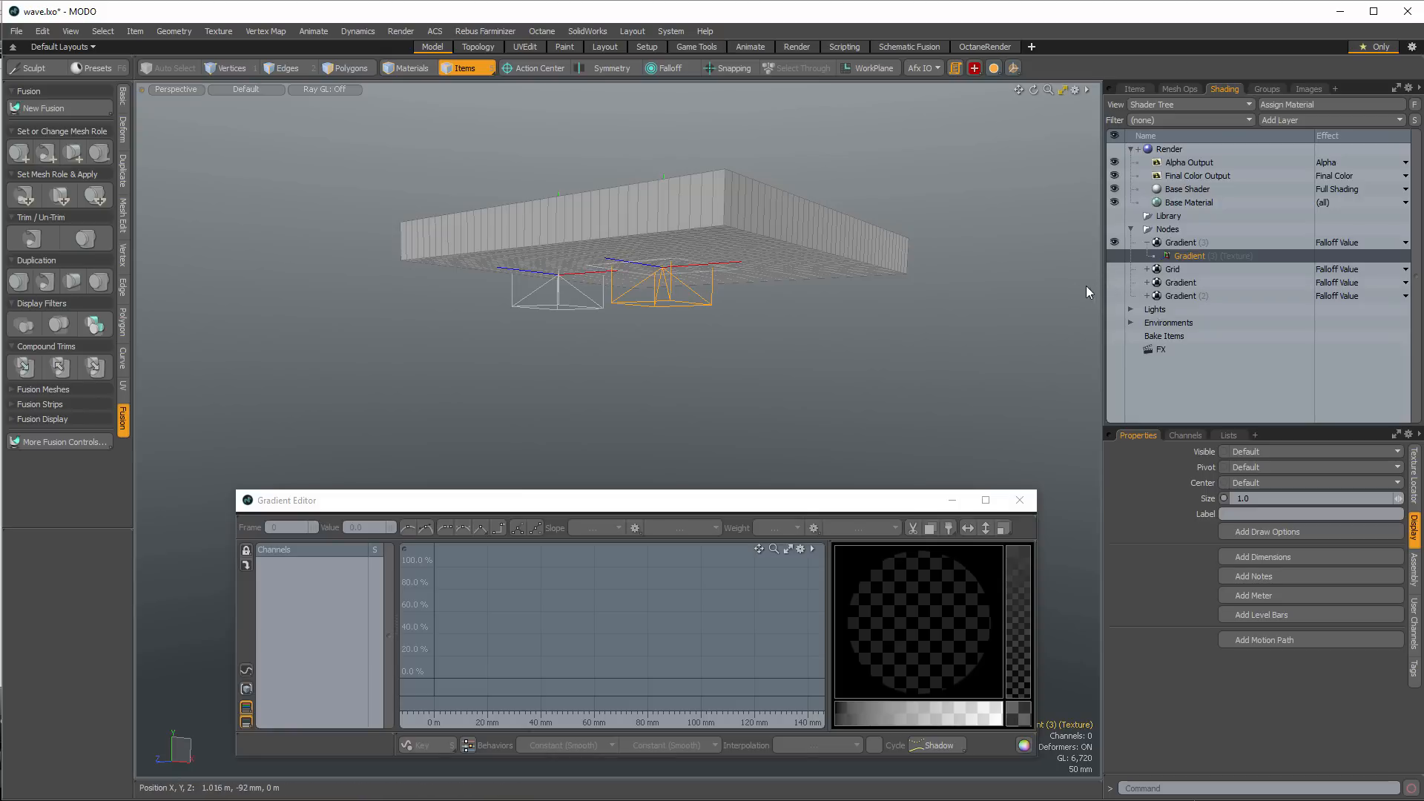
click(1147, 296)
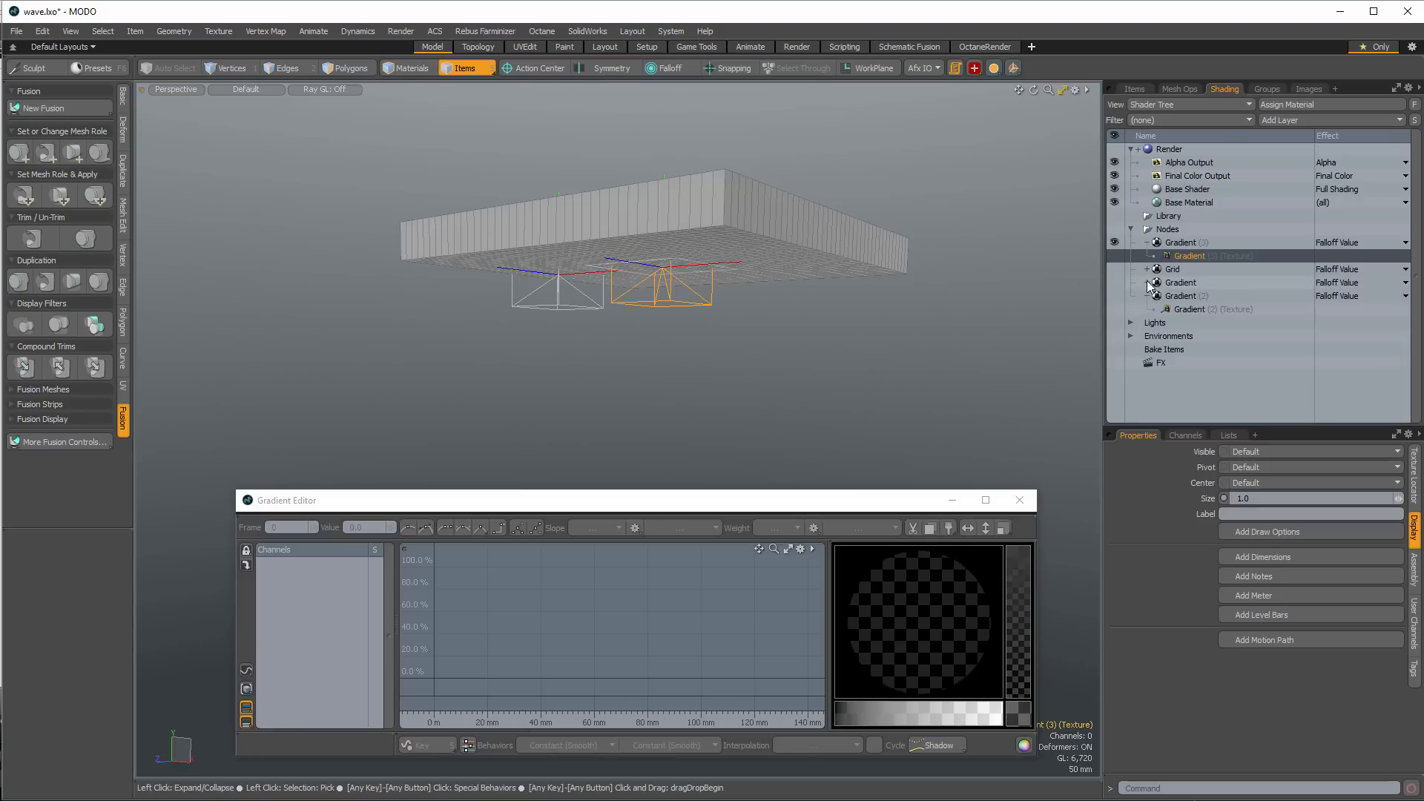
click(1147, 270)
click(1147, 296)
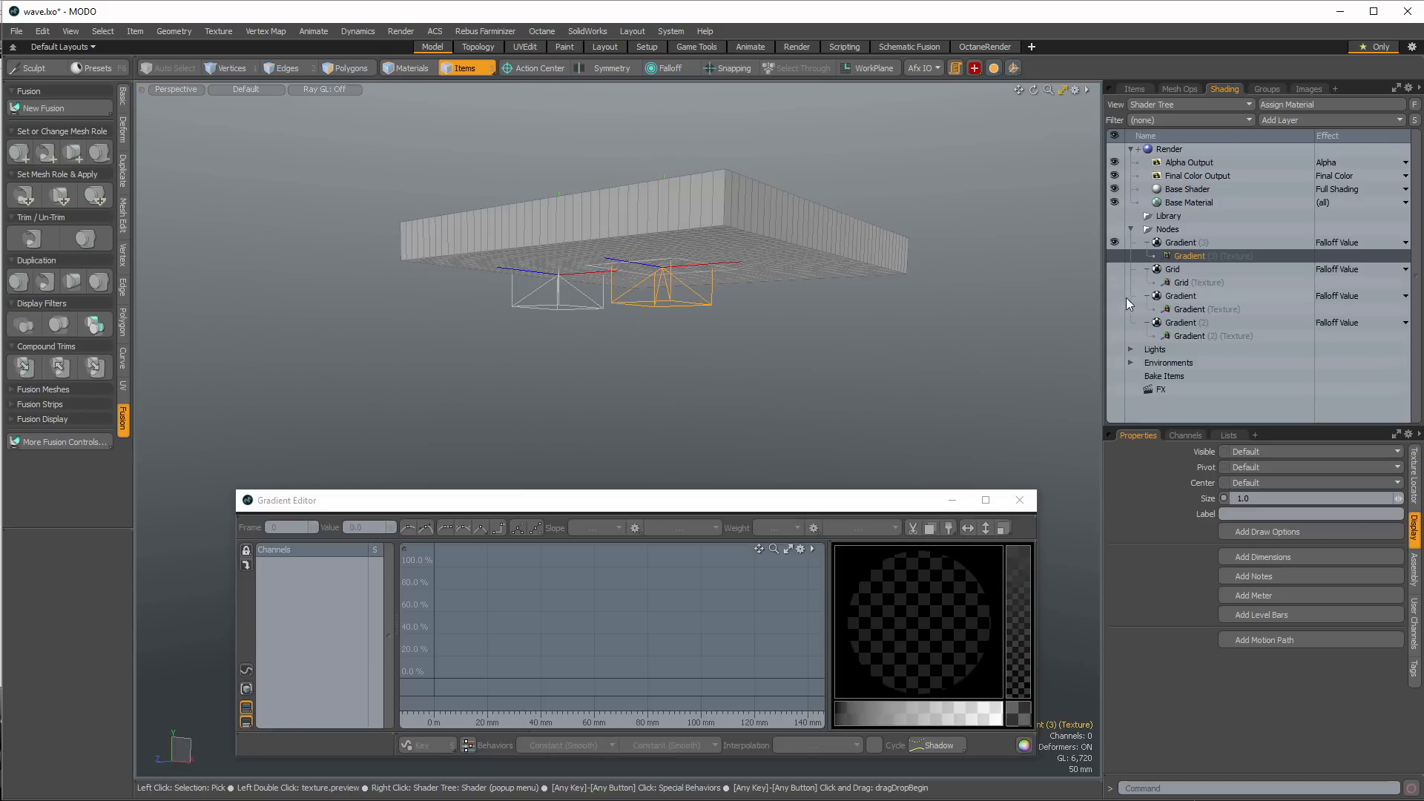
Select the texture locators of Grid, Gradient and Gradient (2) together, leaving out the one of Gradient (3)
alt+drag(667, 330, 737, 320)
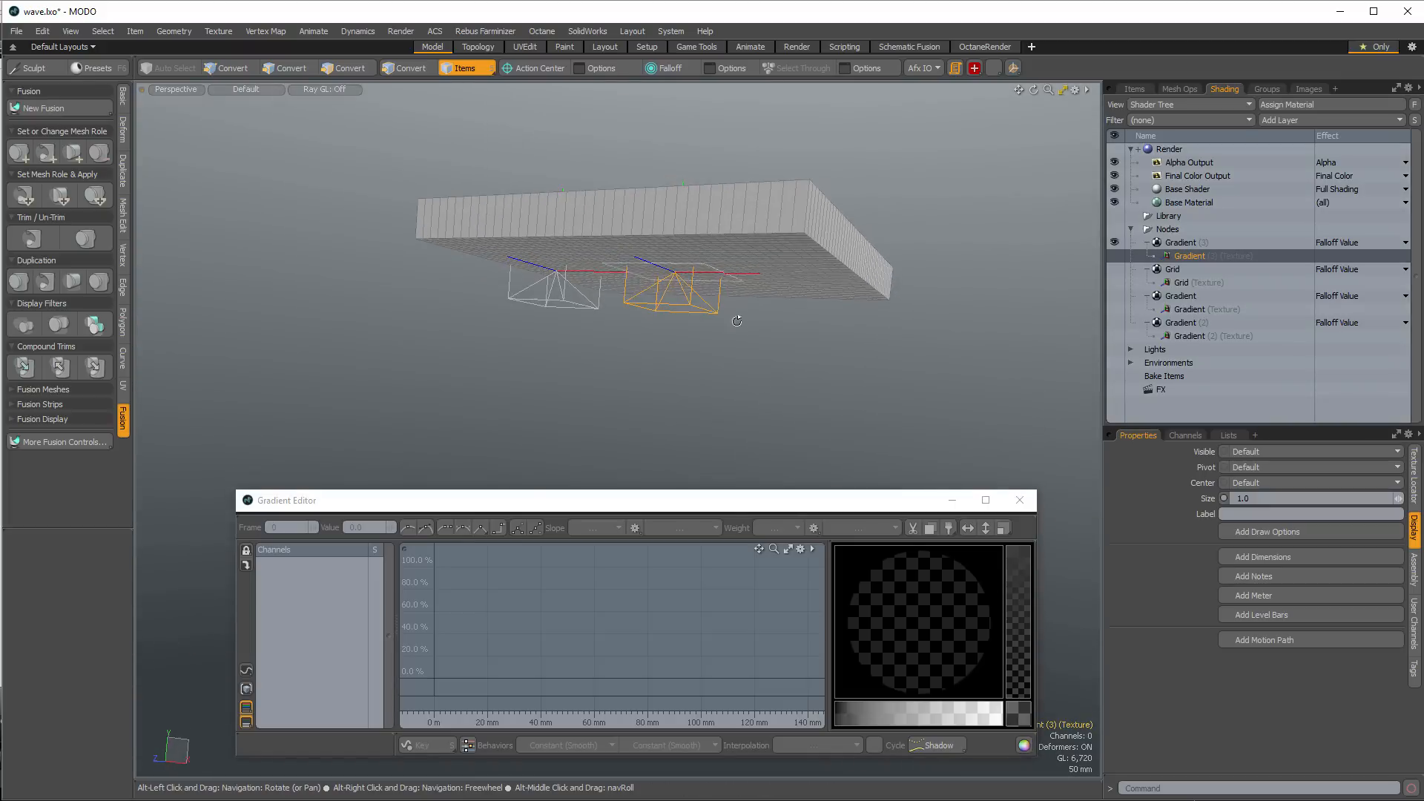
click(1190, 334)
shift+click(1191, 307)
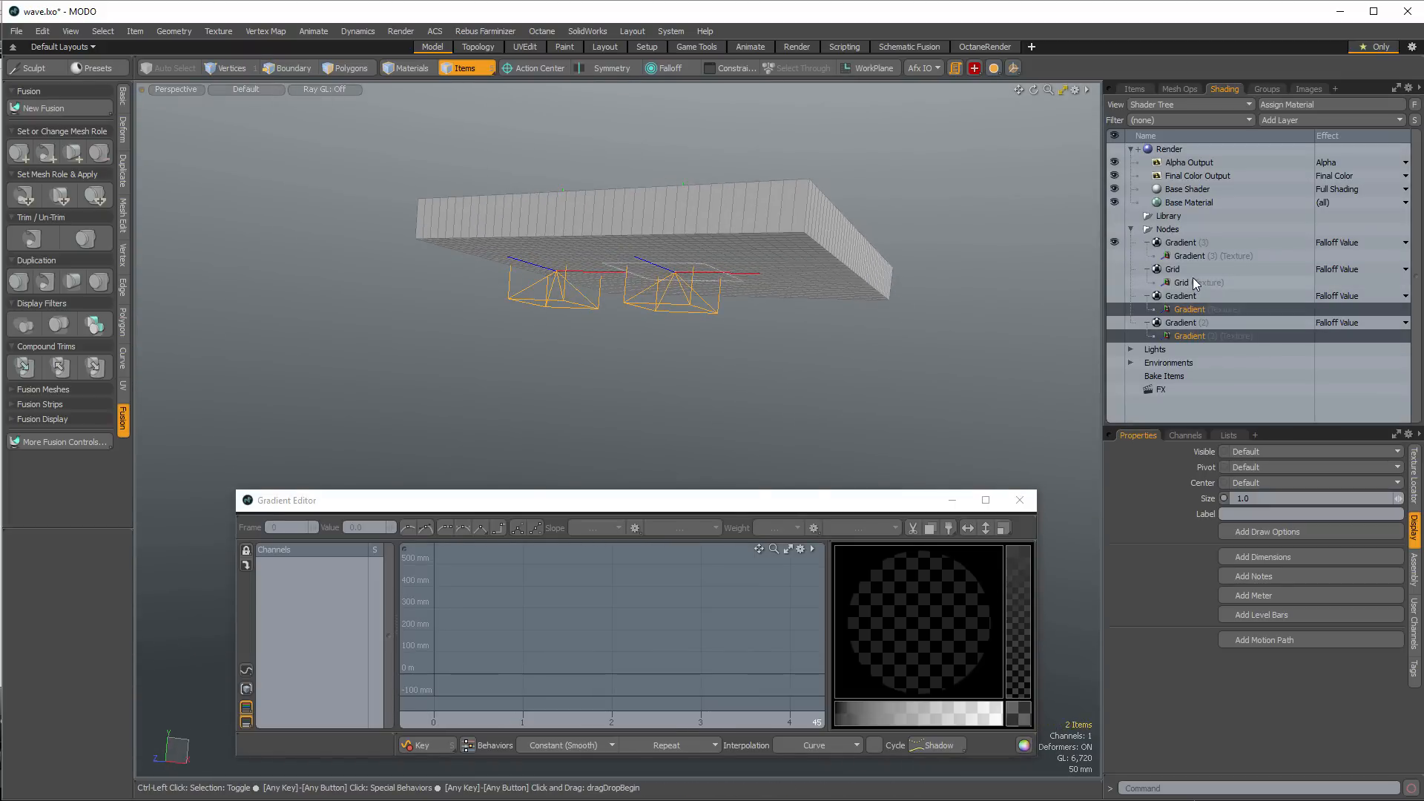
ctrl+click(1193, 280)
alt+drag(690, 319, 647, 409)
scroll(667, 379, down, 4)
alt+drag(697, 337, 672, 344)
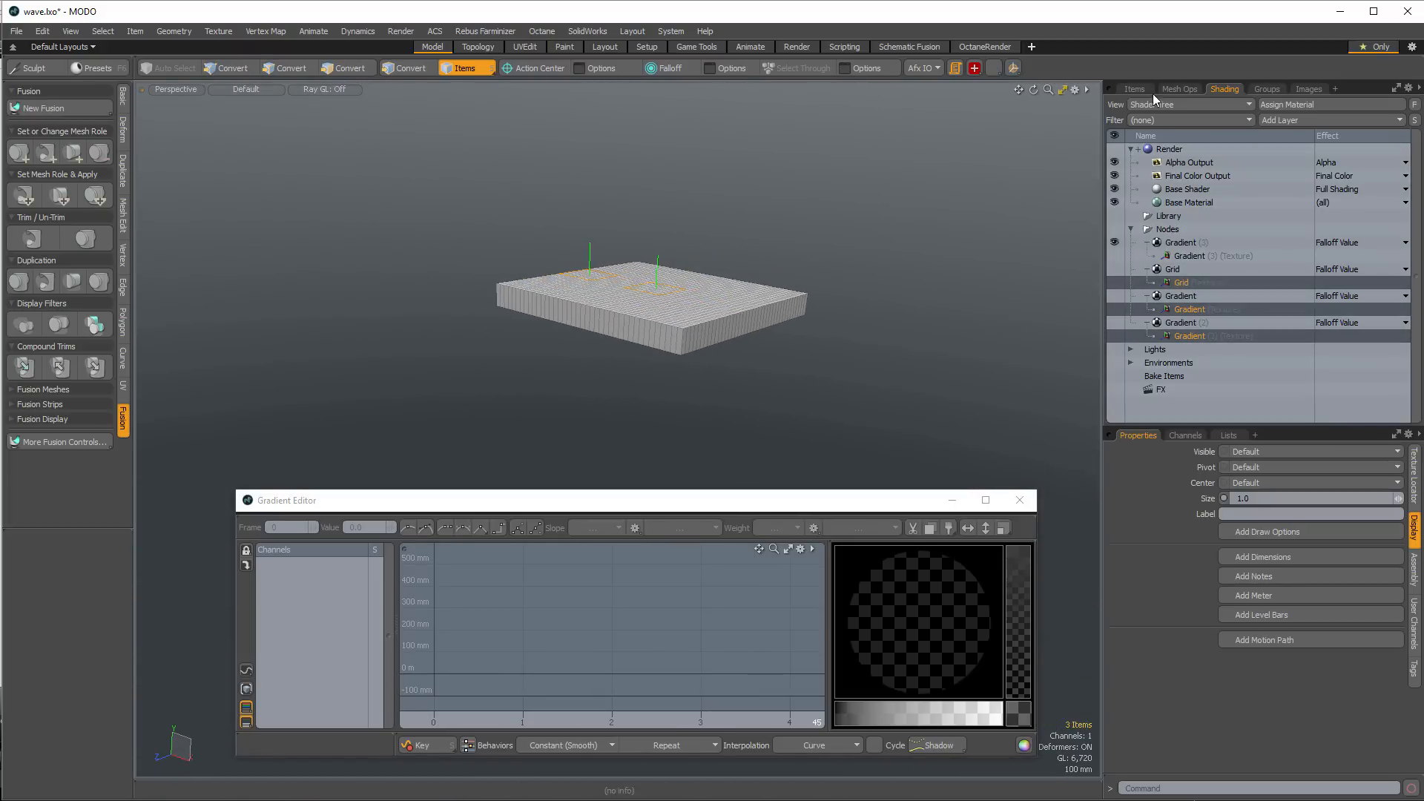
Show the original Wave mesh and move the three selected texture locators away from Wave B toward it
click(1136, 89)
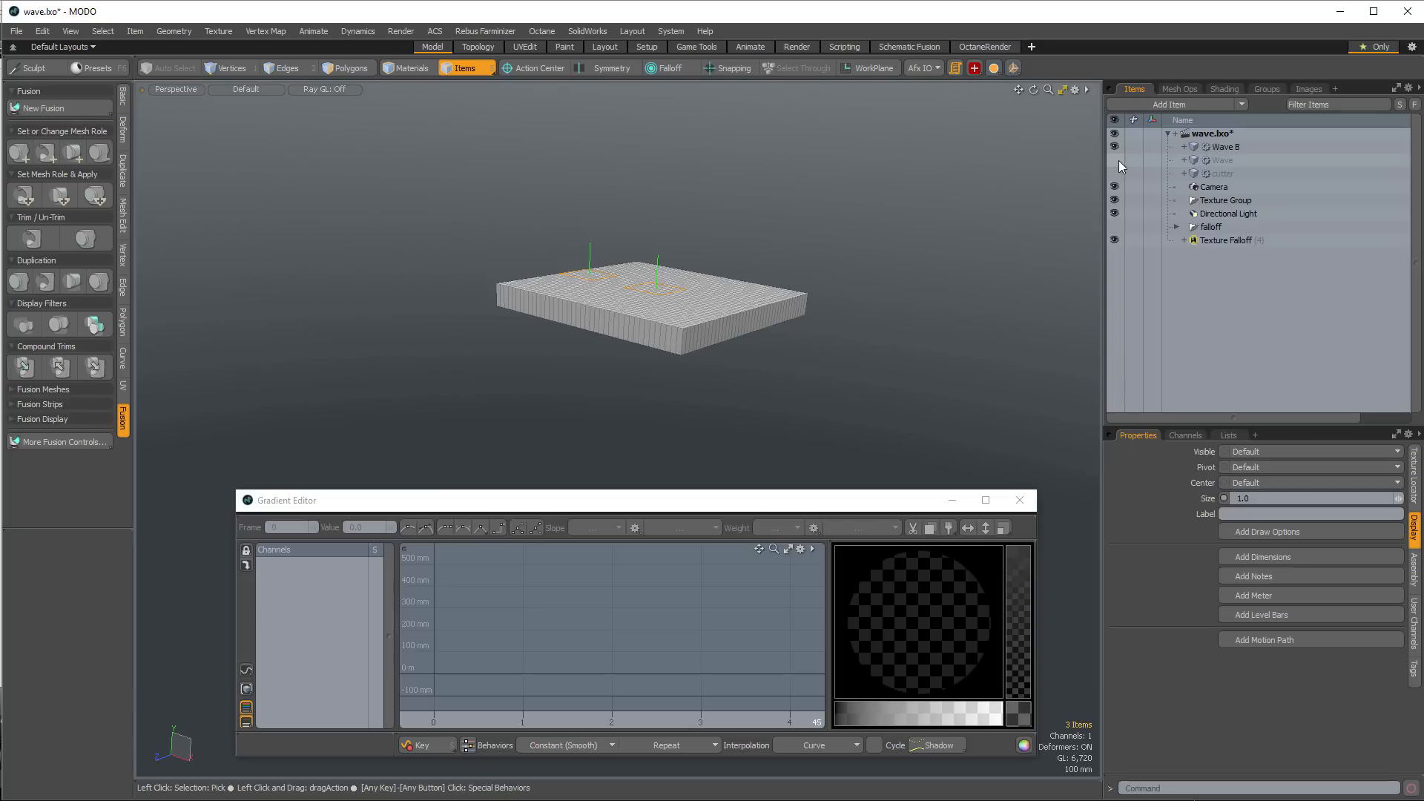
click(1115, 160)
scroll(687, 338, up, 3)
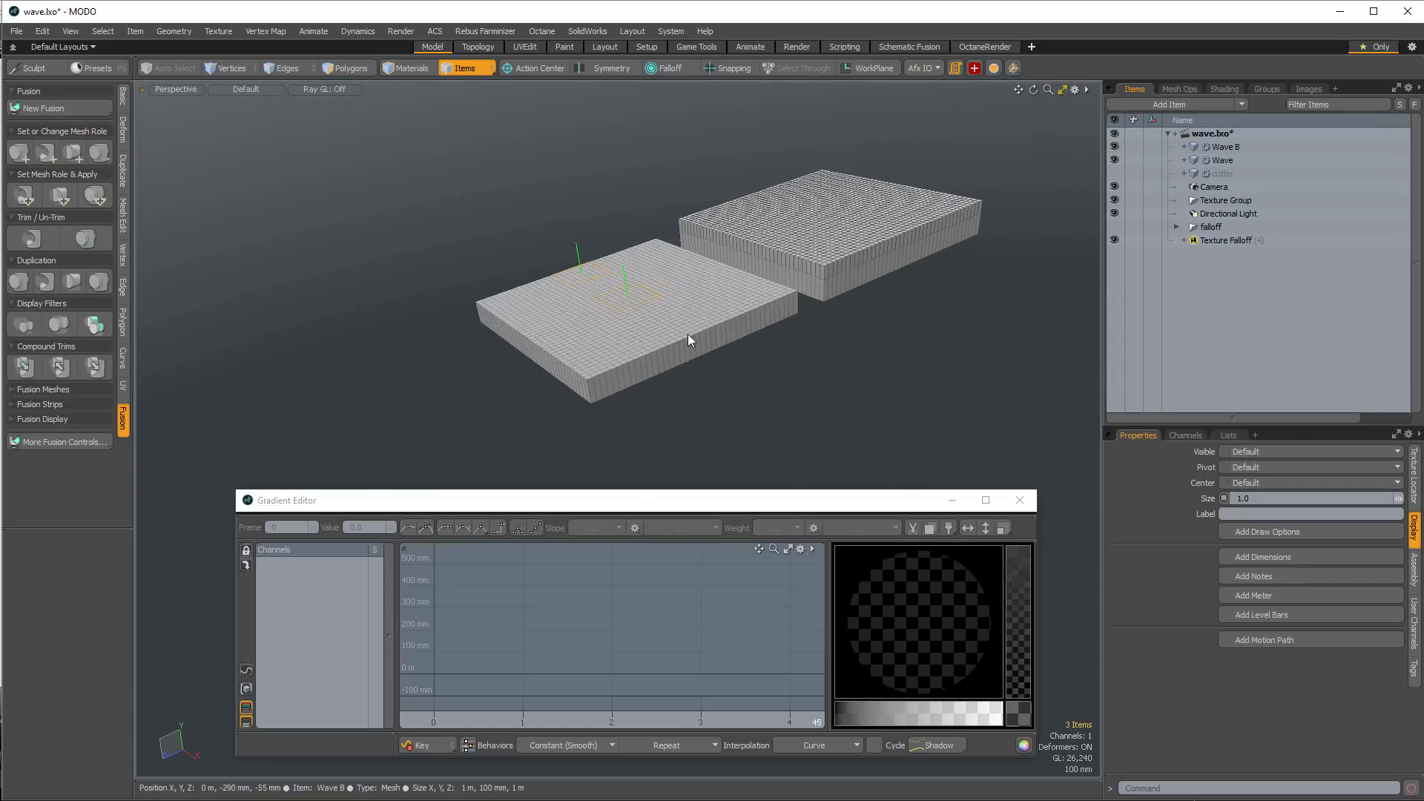
key(y)
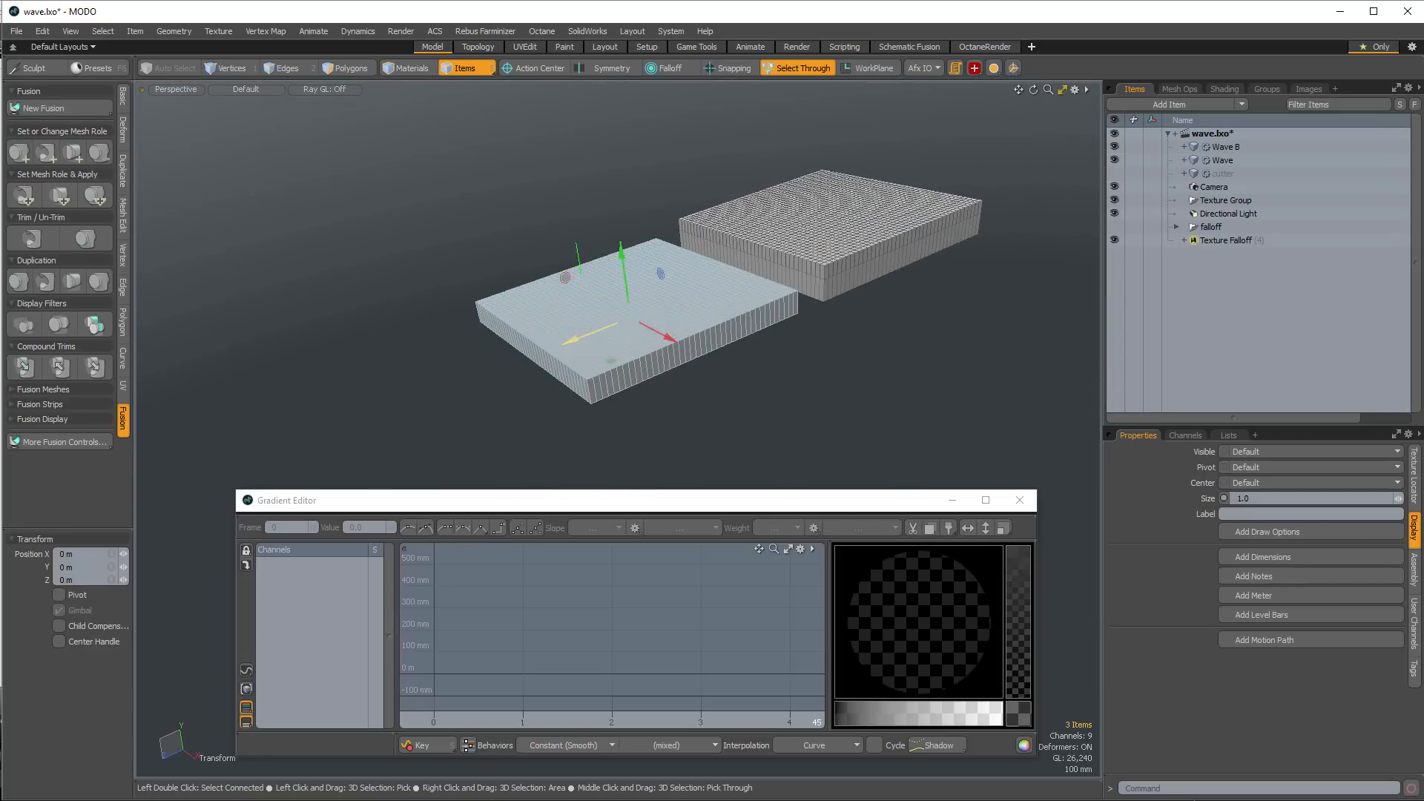
drag(571, 340, 769, 261)
key(q)
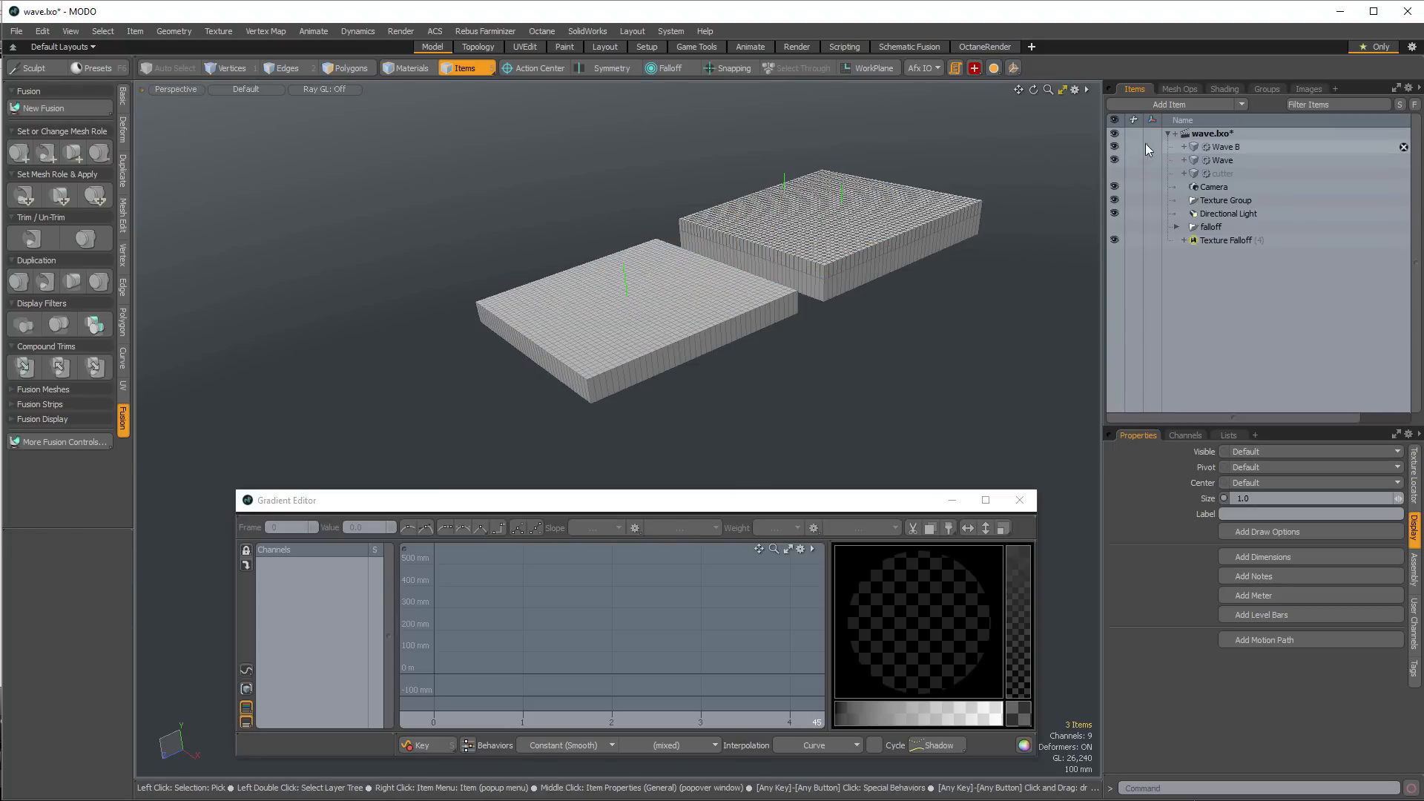
Hide the original Wave mesh so that only Wave B stays displayed
click(1114, 159)
alt+drag(834, 344, 734, 325)
scroll(716, 334, up, 4)
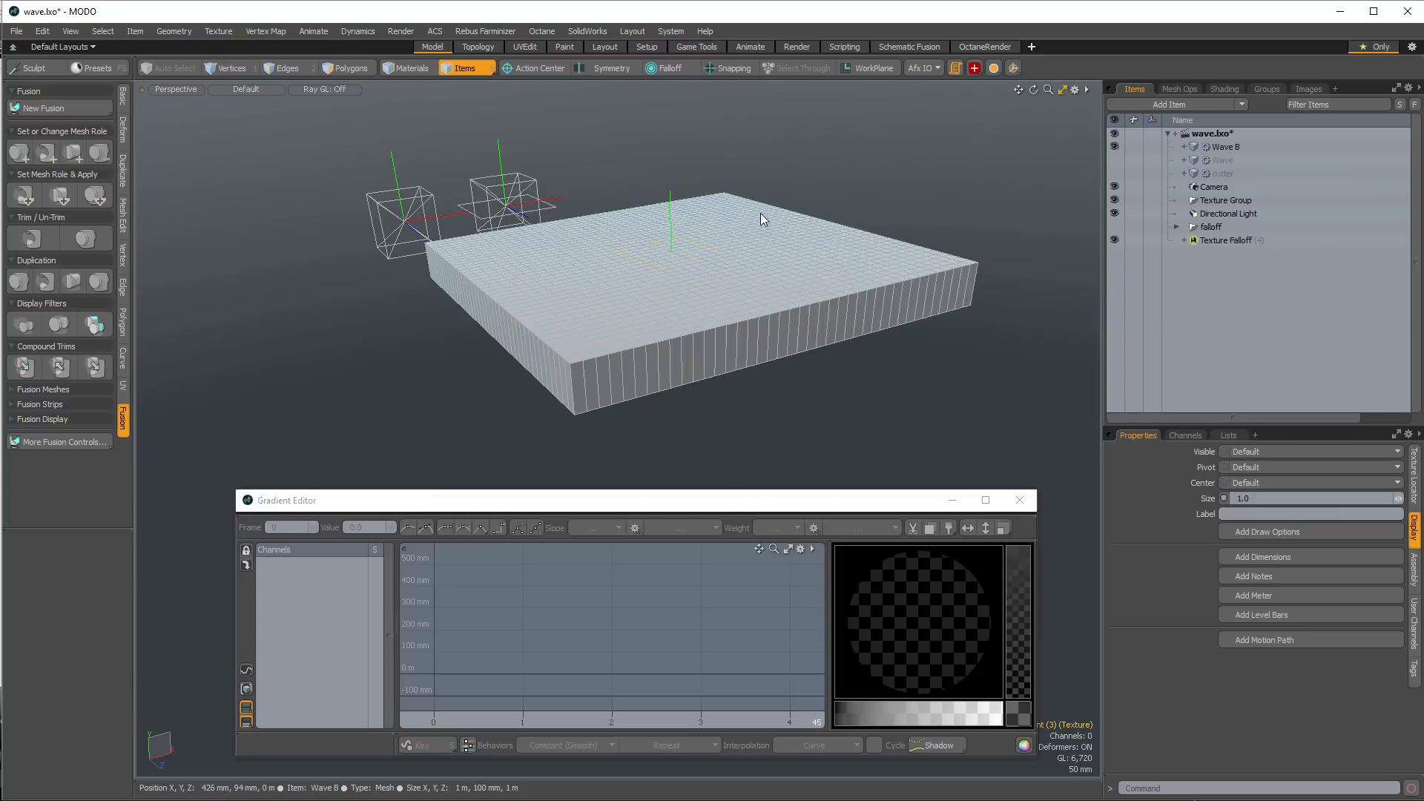
Move the Gradient (3) texture locator along X to the slab's edge, setting its Position X to -0.5 m
key(y)
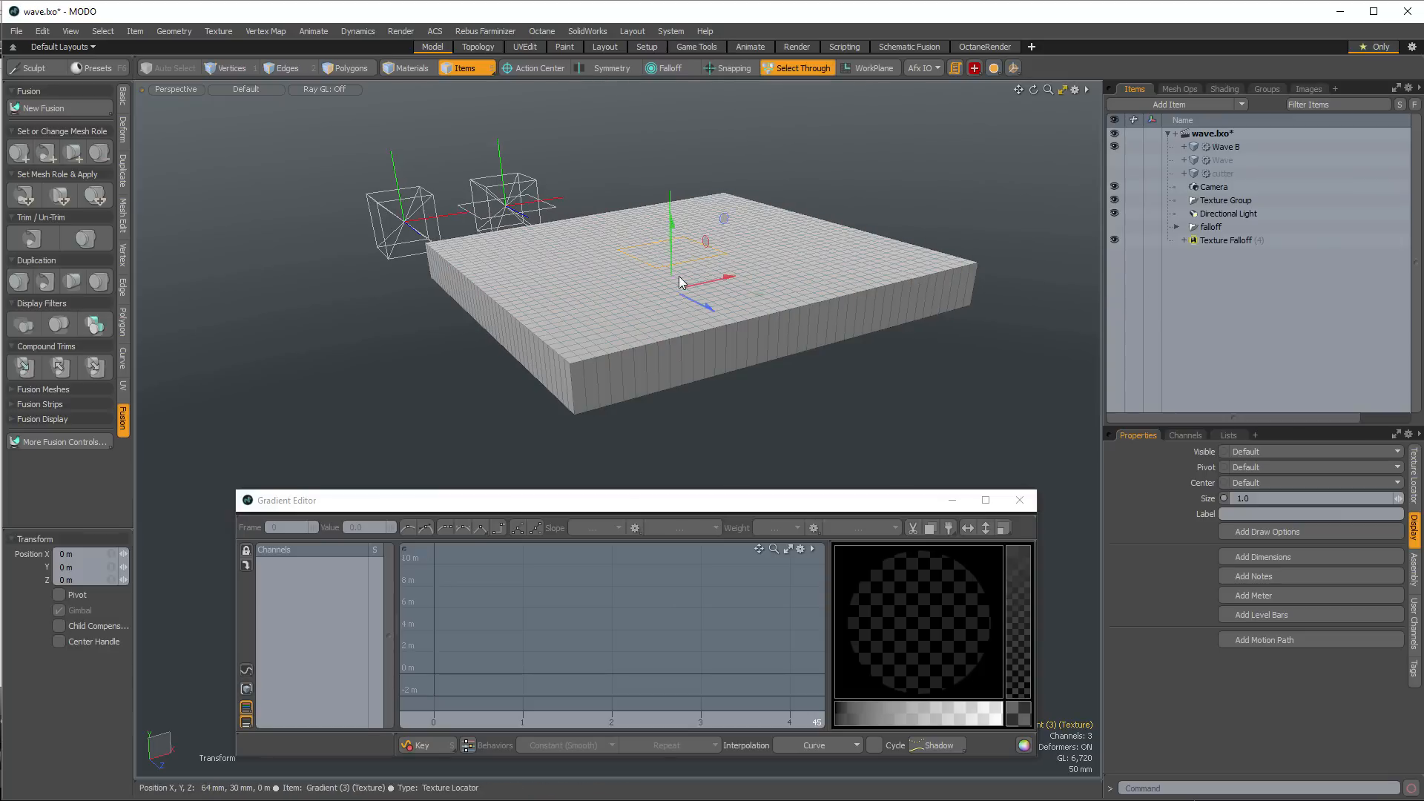
drag(712, 282, 536, 390)
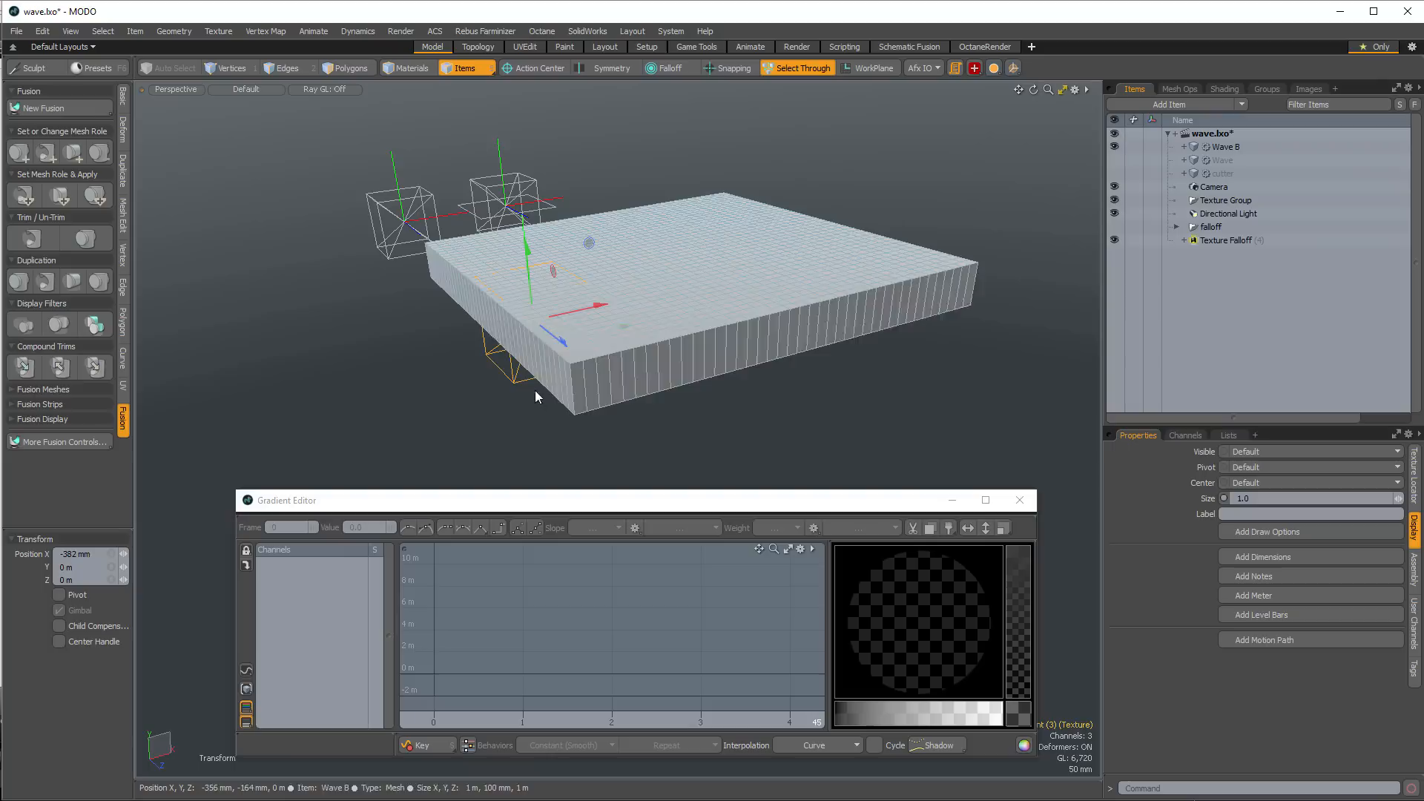
click(1414, 475)
double_click(1287, 467)
text(-.5)
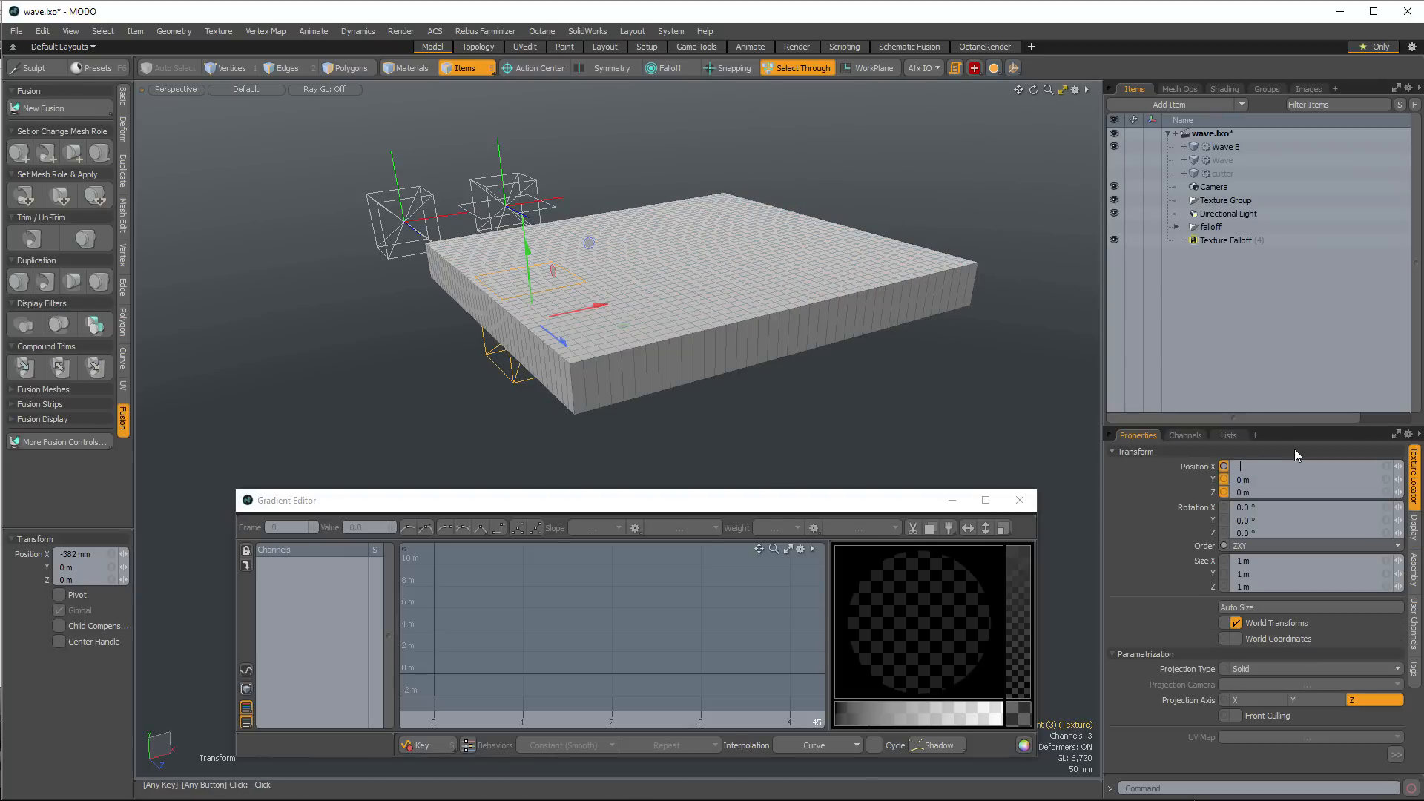
key(Return)
Enlarge the Properties area and review the Cube mesh operation's size and extents for Wave B
click(710, 338)
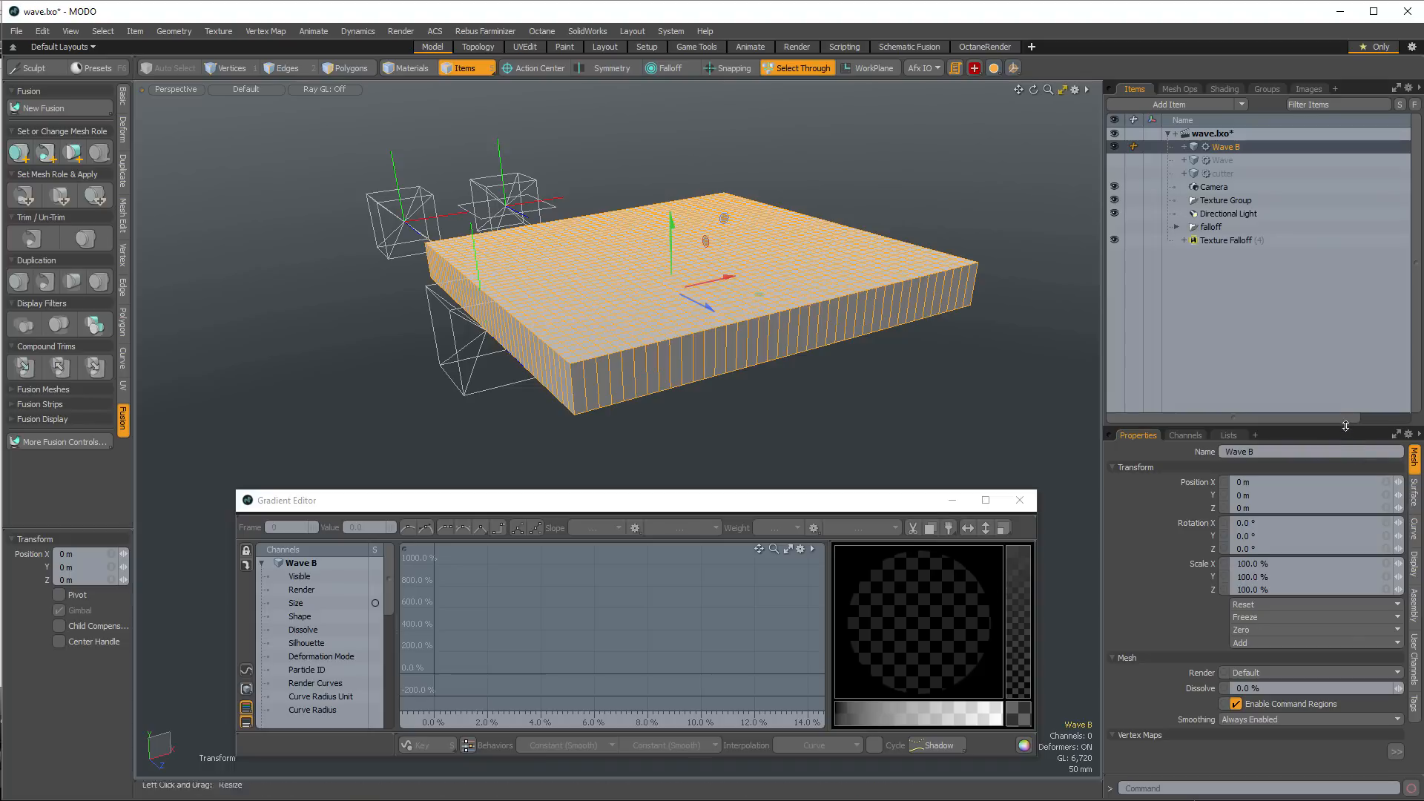
drag(1348, 427, 1349, 347)
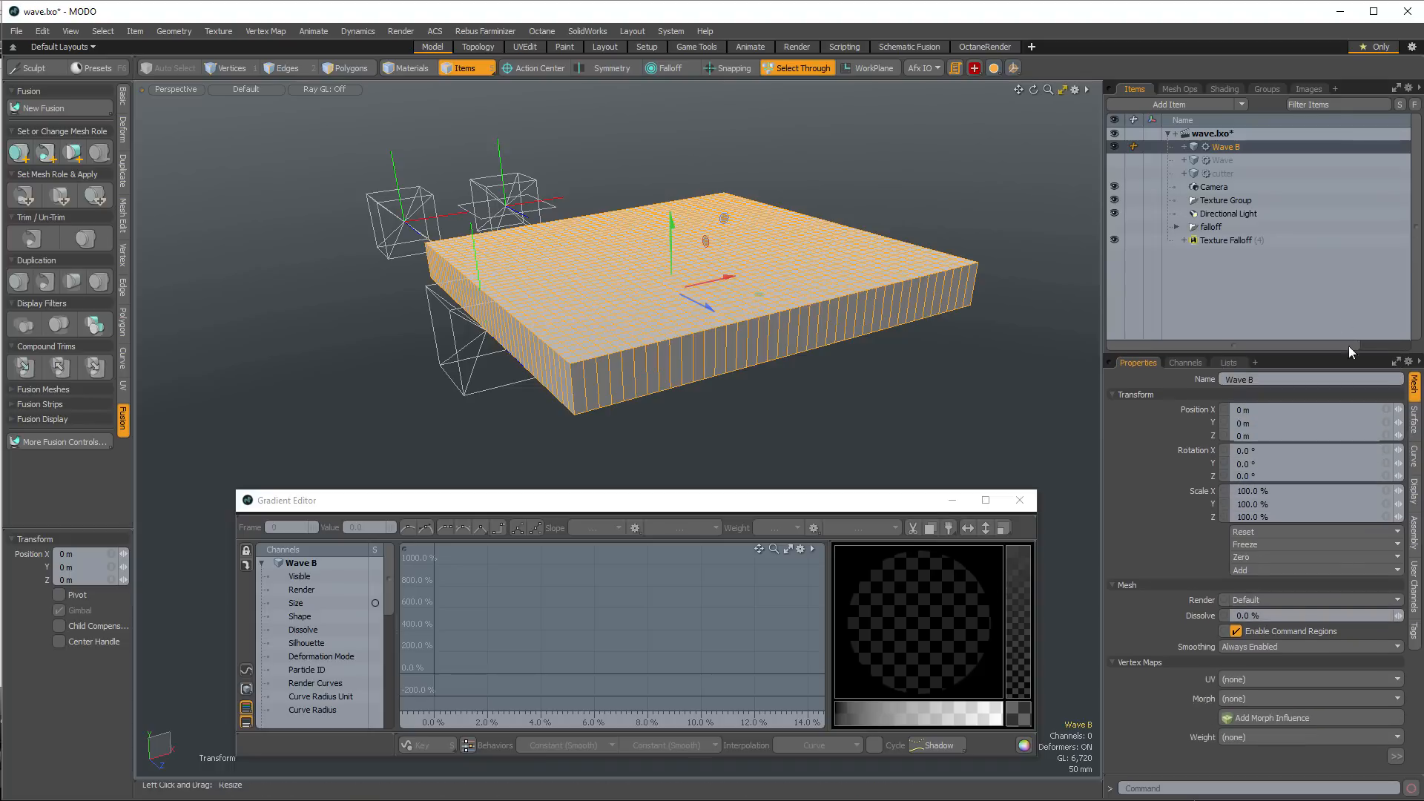
click(1180, 89)
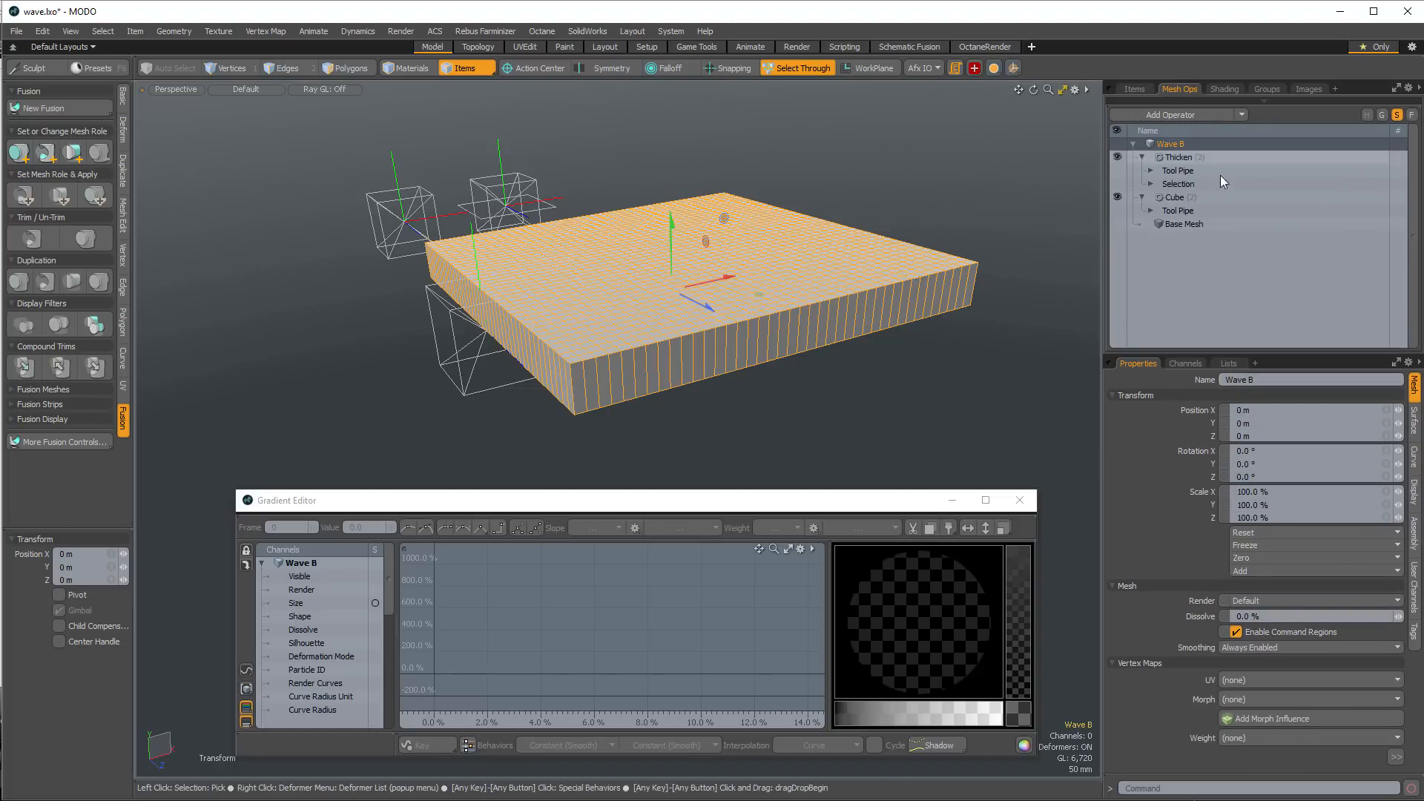
click(1189, 195)
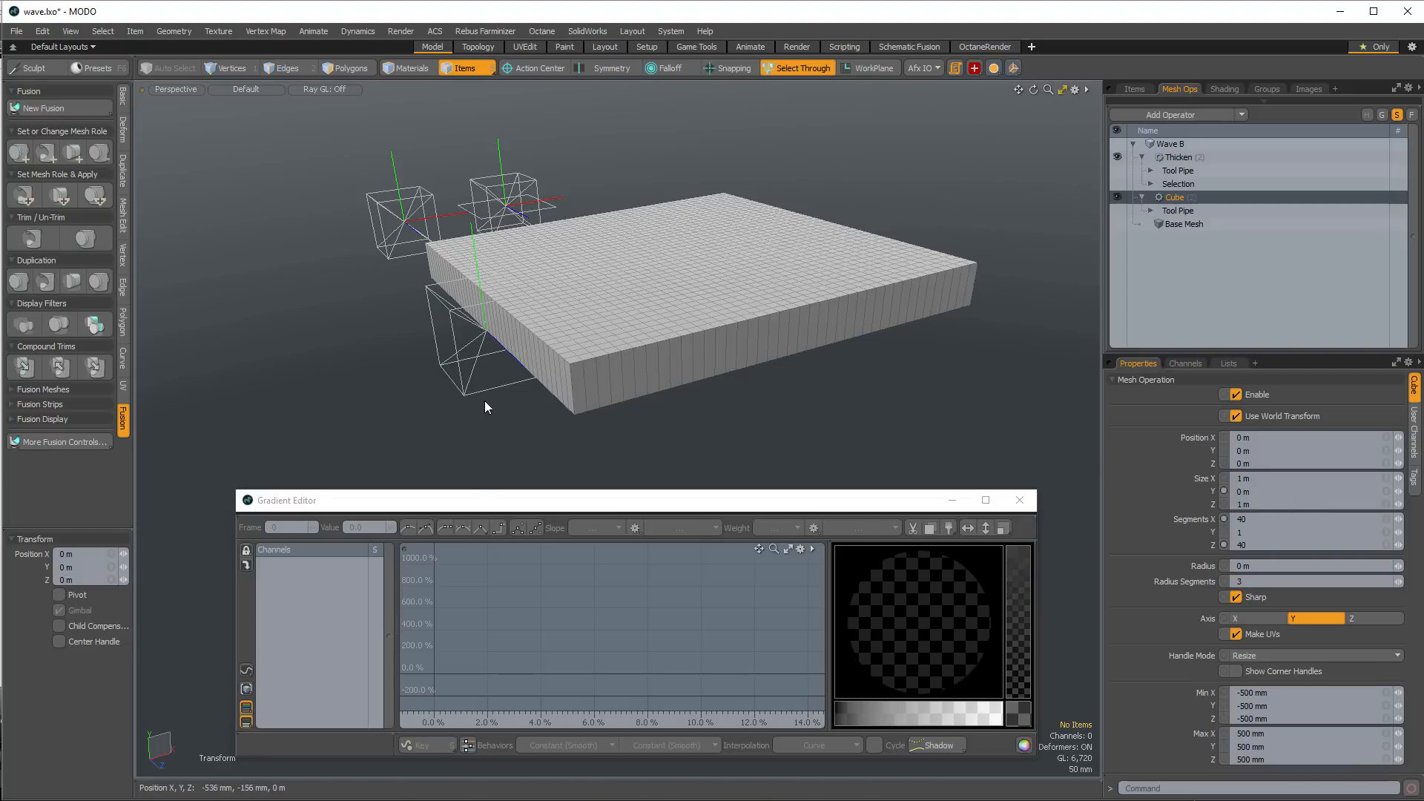
Add dimensions to the Wave B mesh and set their visibility to On
click(702, 368)
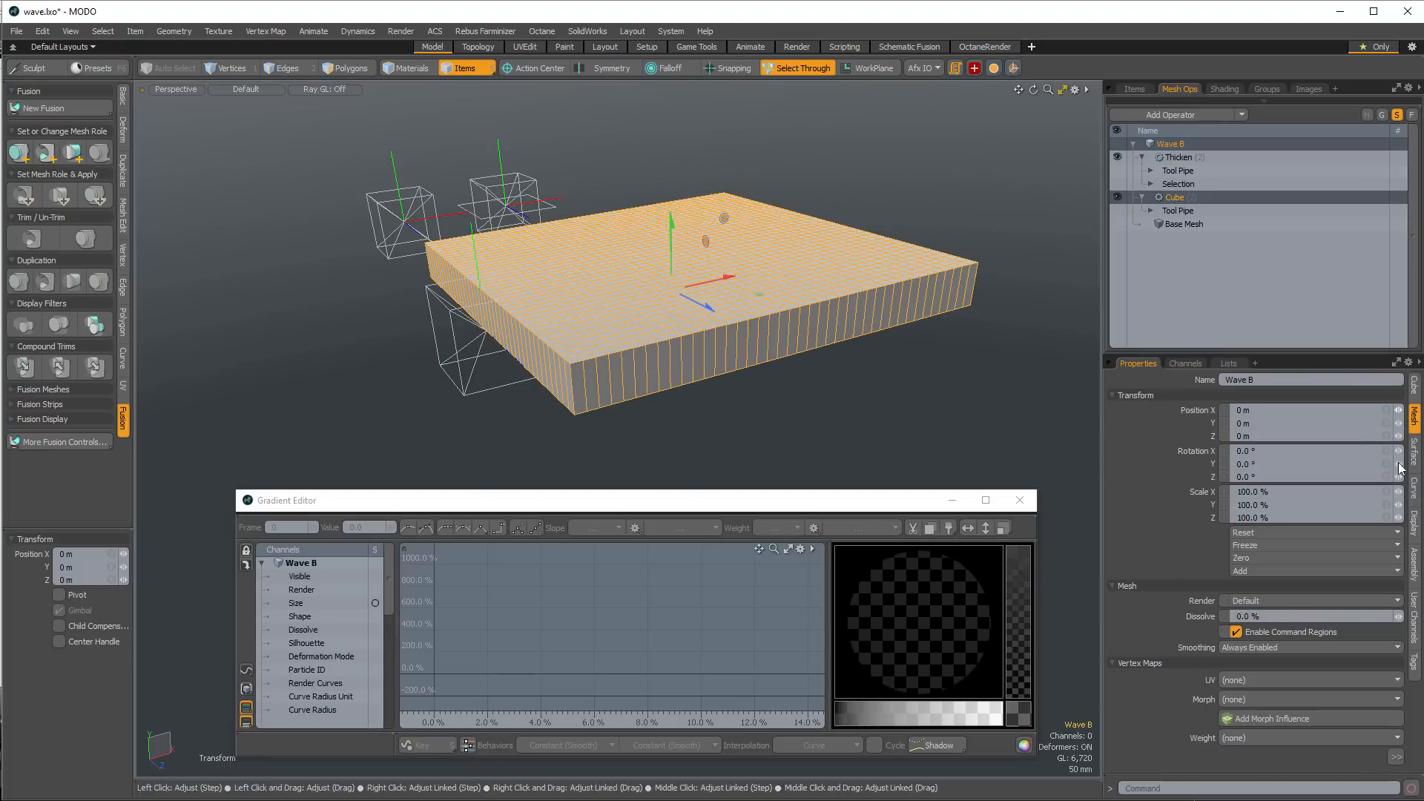
click(1414, 529)
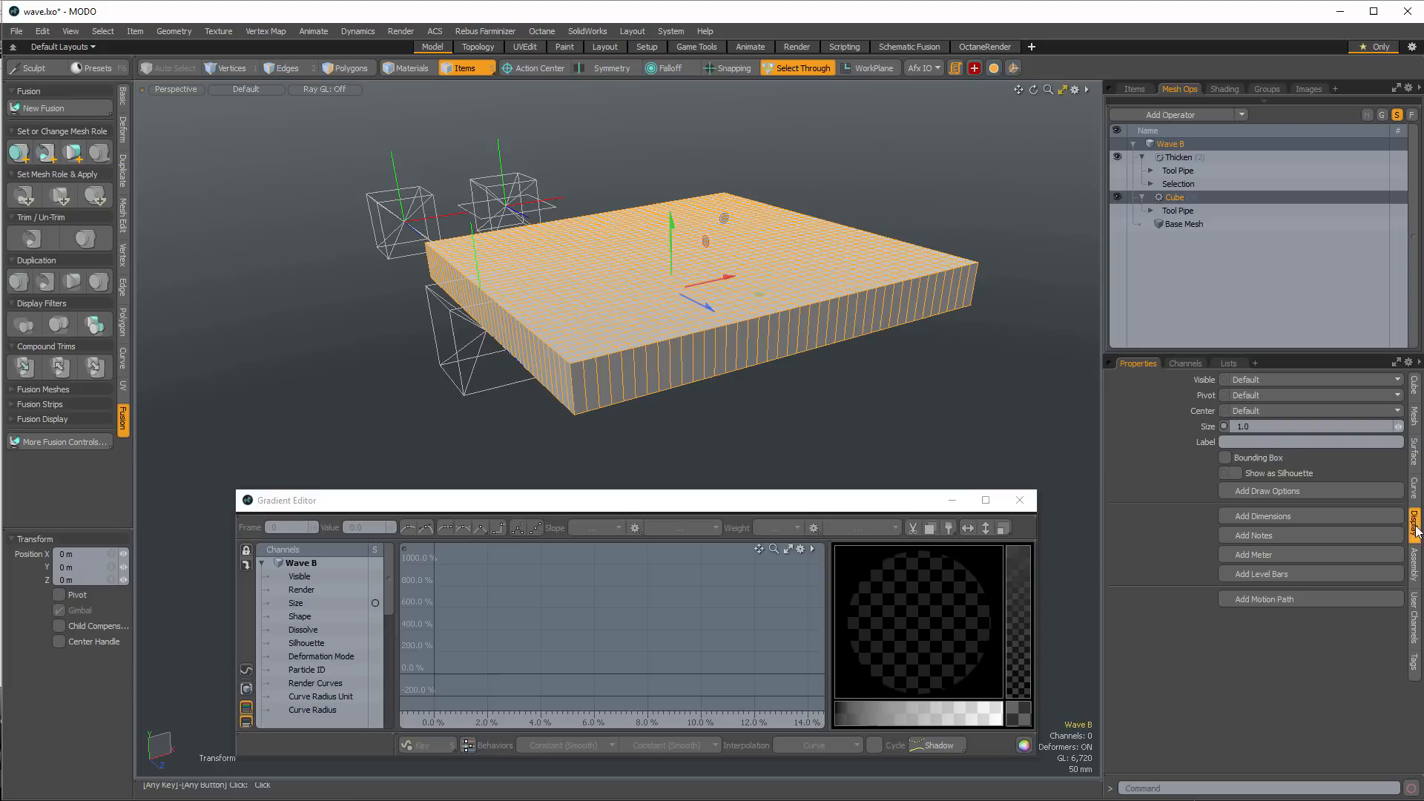
click(1279, 516)
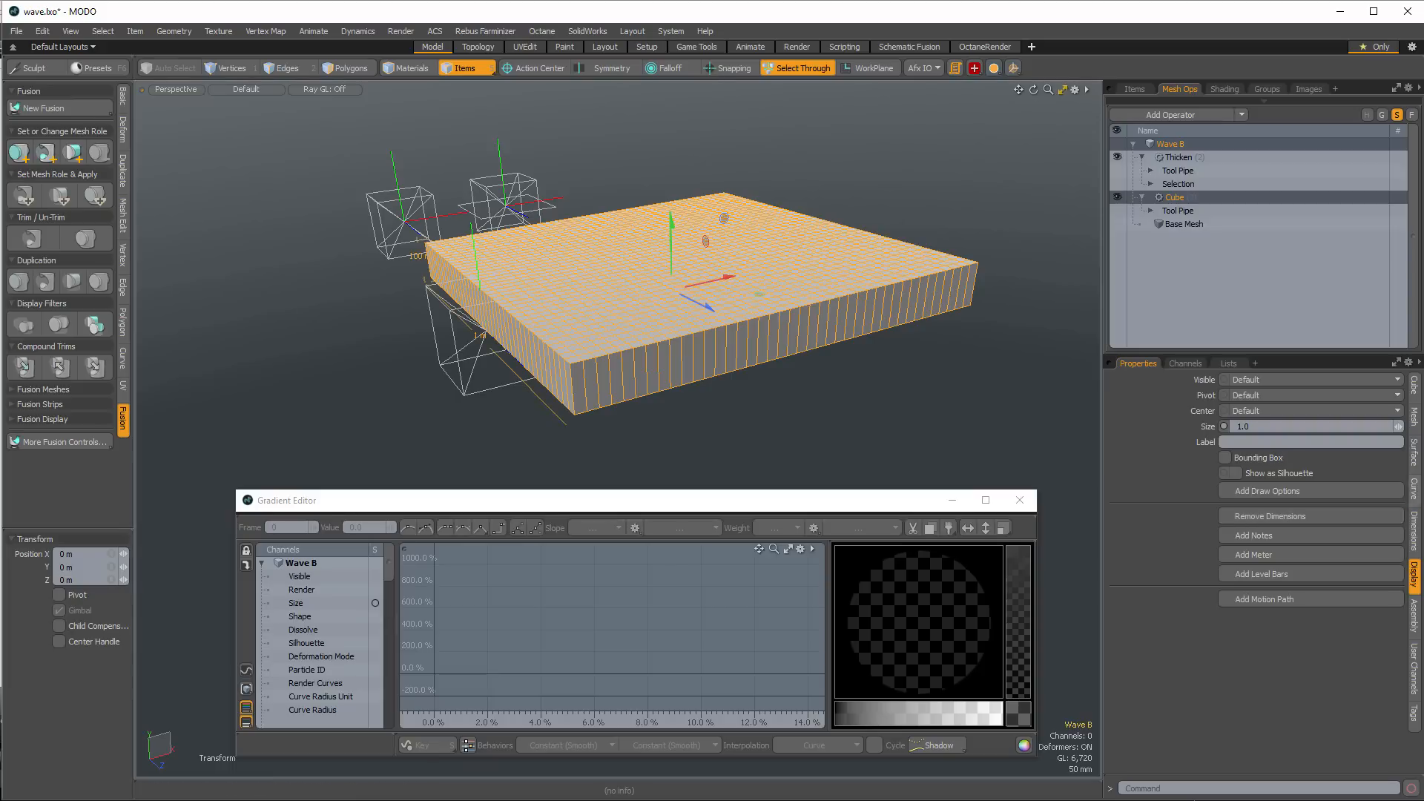
click(1414, 531)
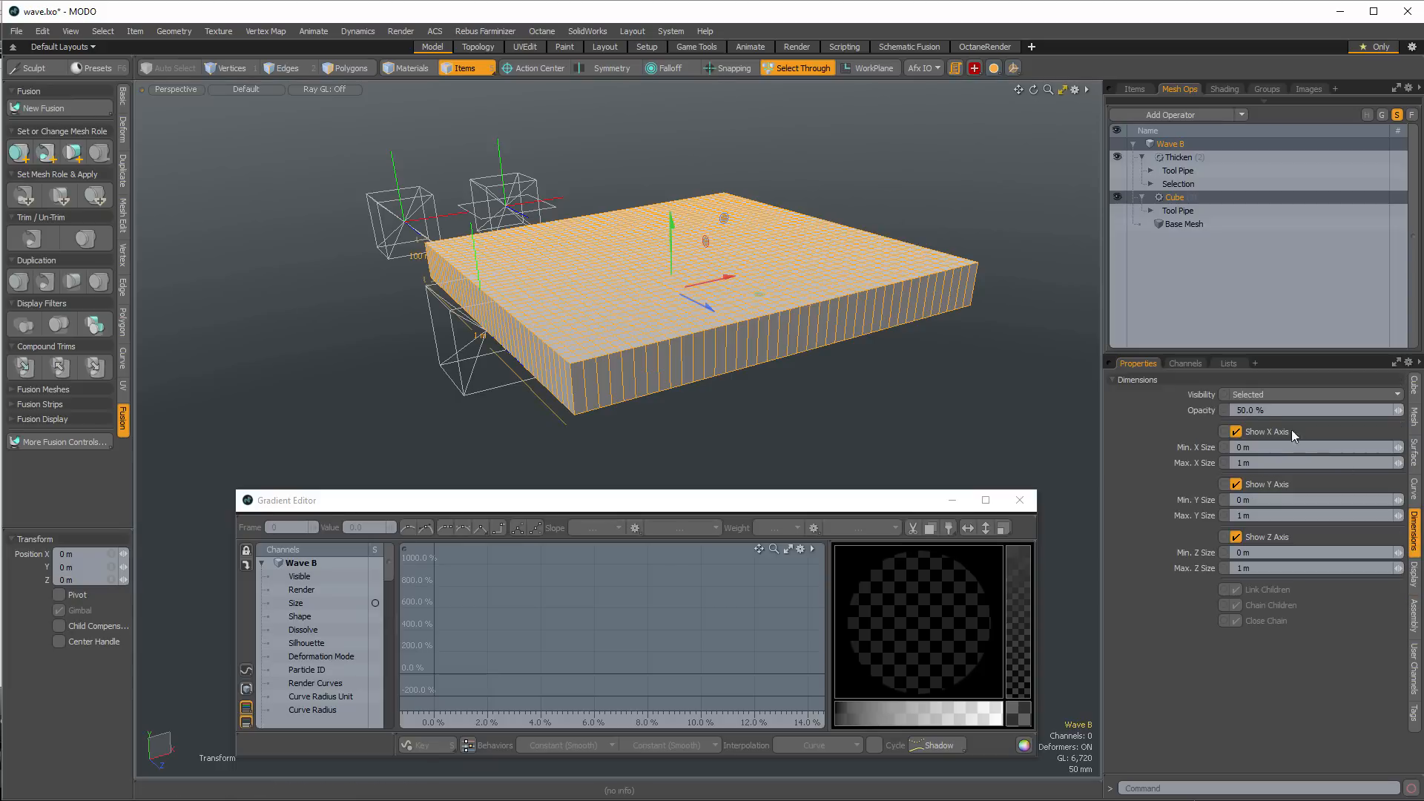
click(1254, 395)
click(1252, 403)
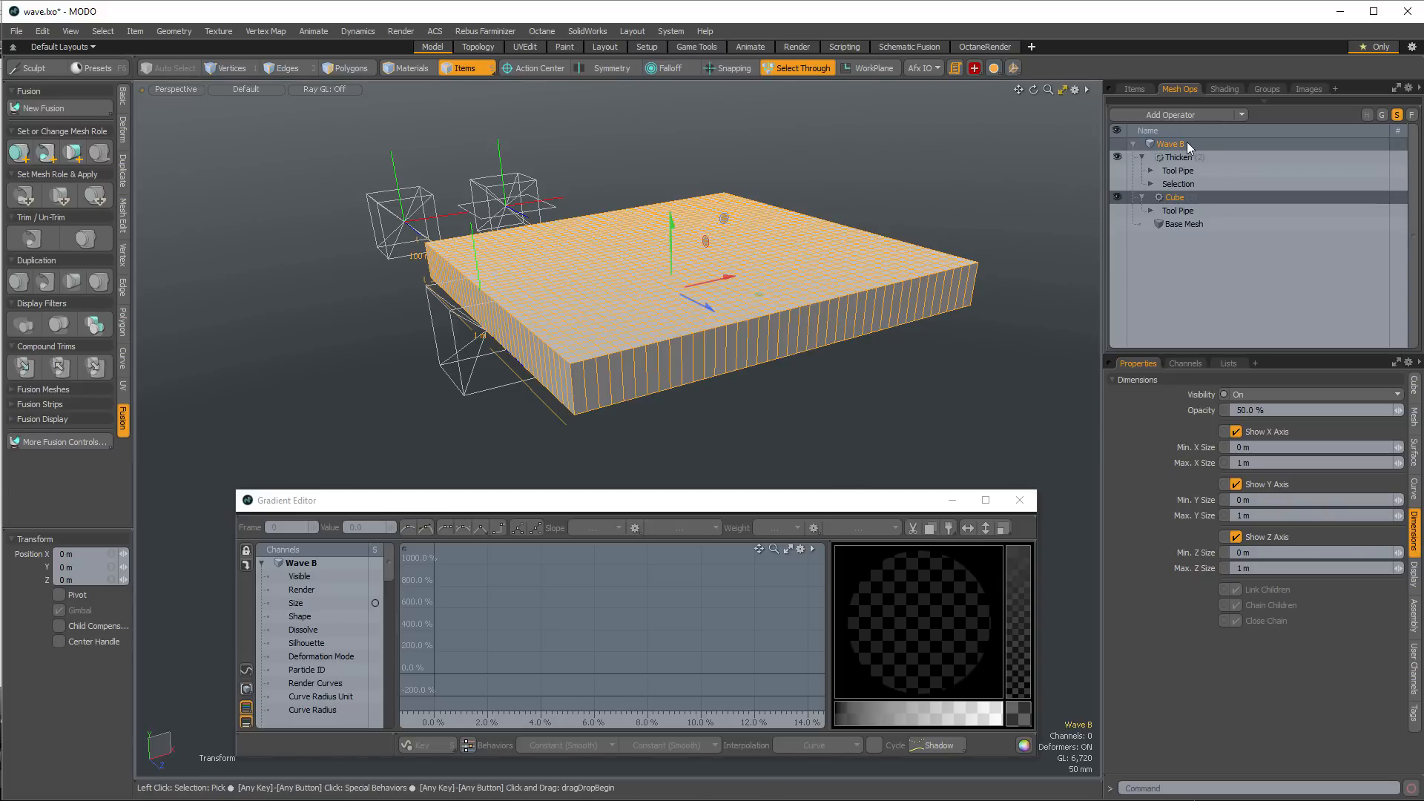
Select the Cube operation and compare the slab's displayed dimensions with the gradient locator at its edge
click(1146, 193)
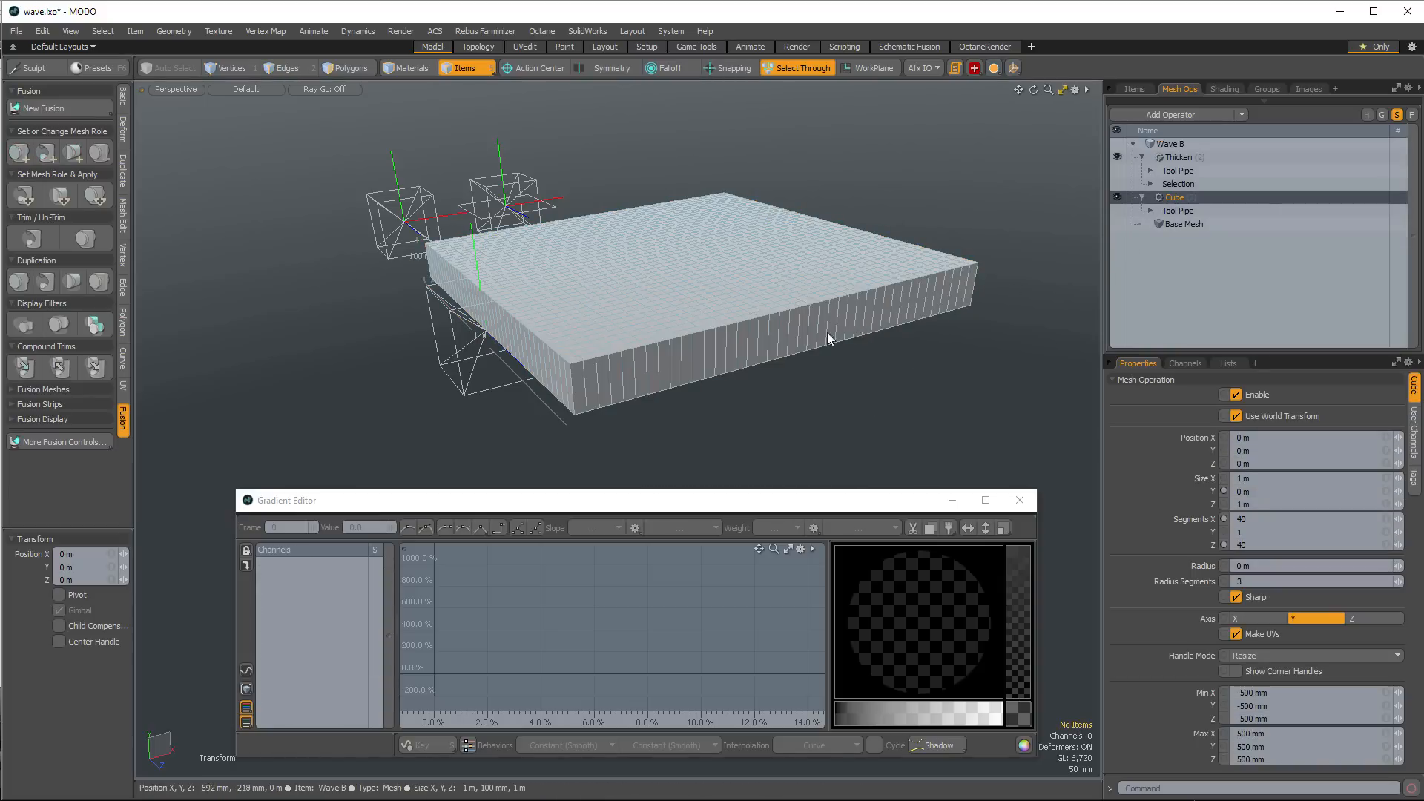
alt+drag(826, 332, 910, 533)
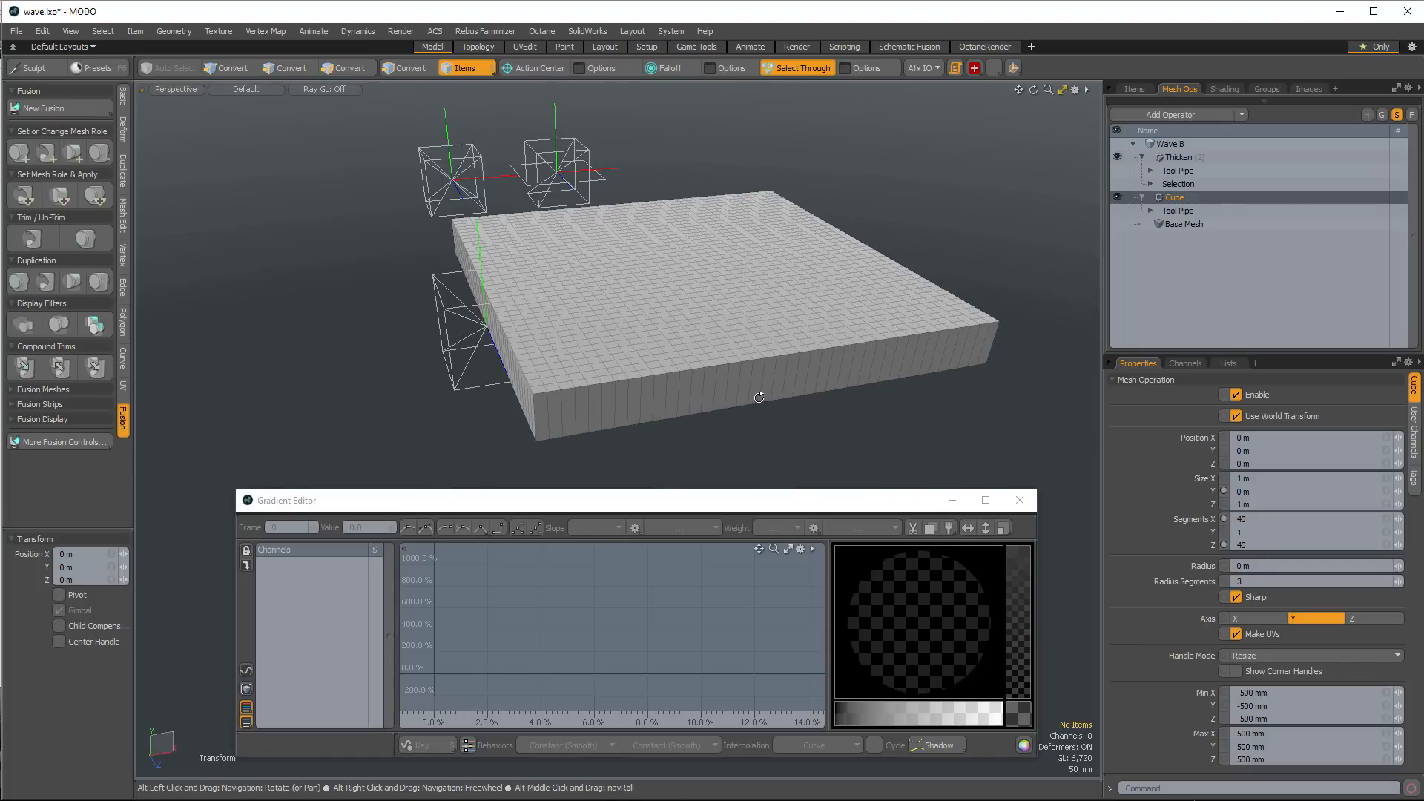
alt+drag(755, 381, 564, 356)
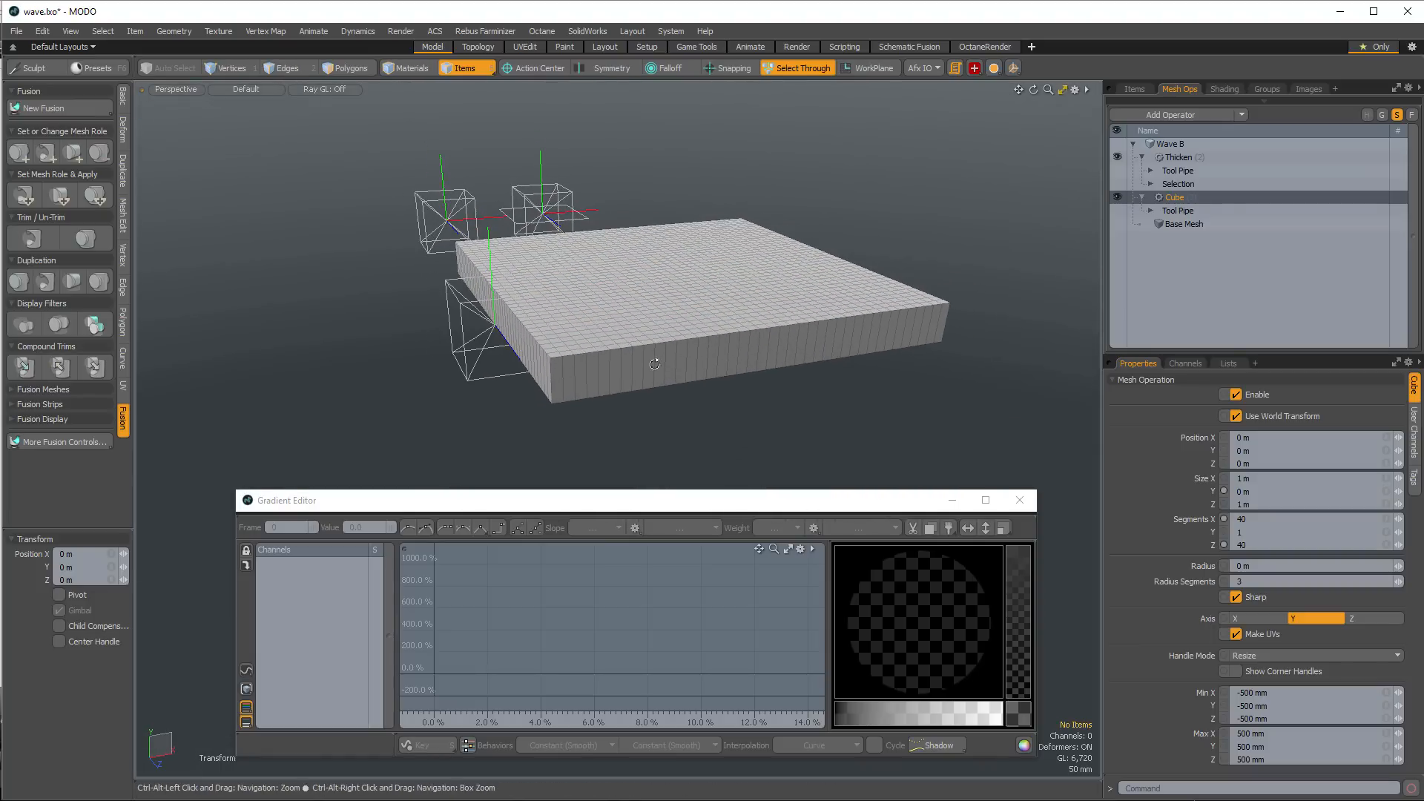
Select the Gradient texture inside Thicken's Texture Falloff and show its Value channel in the Gradient Editor
click(478, 379)
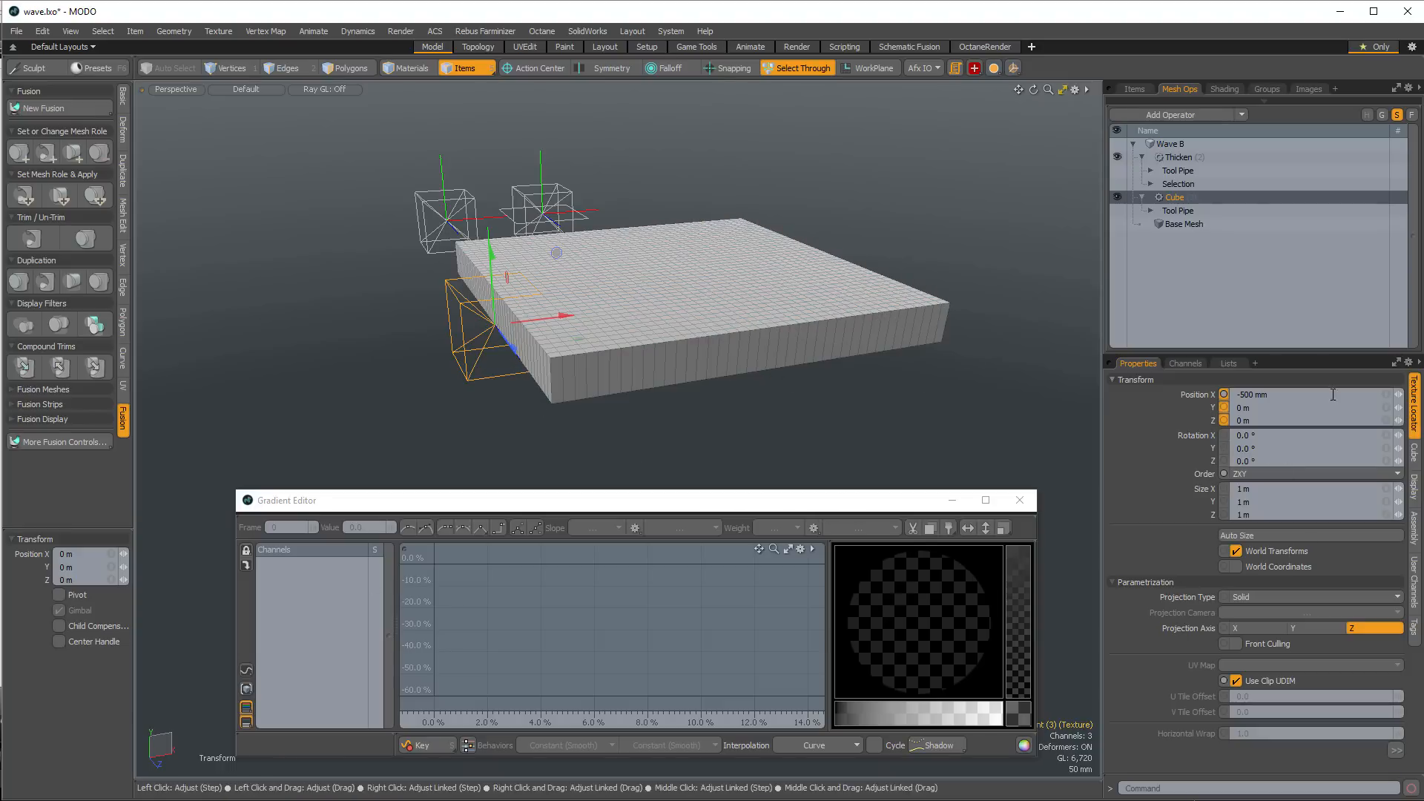
click(1152, 171)
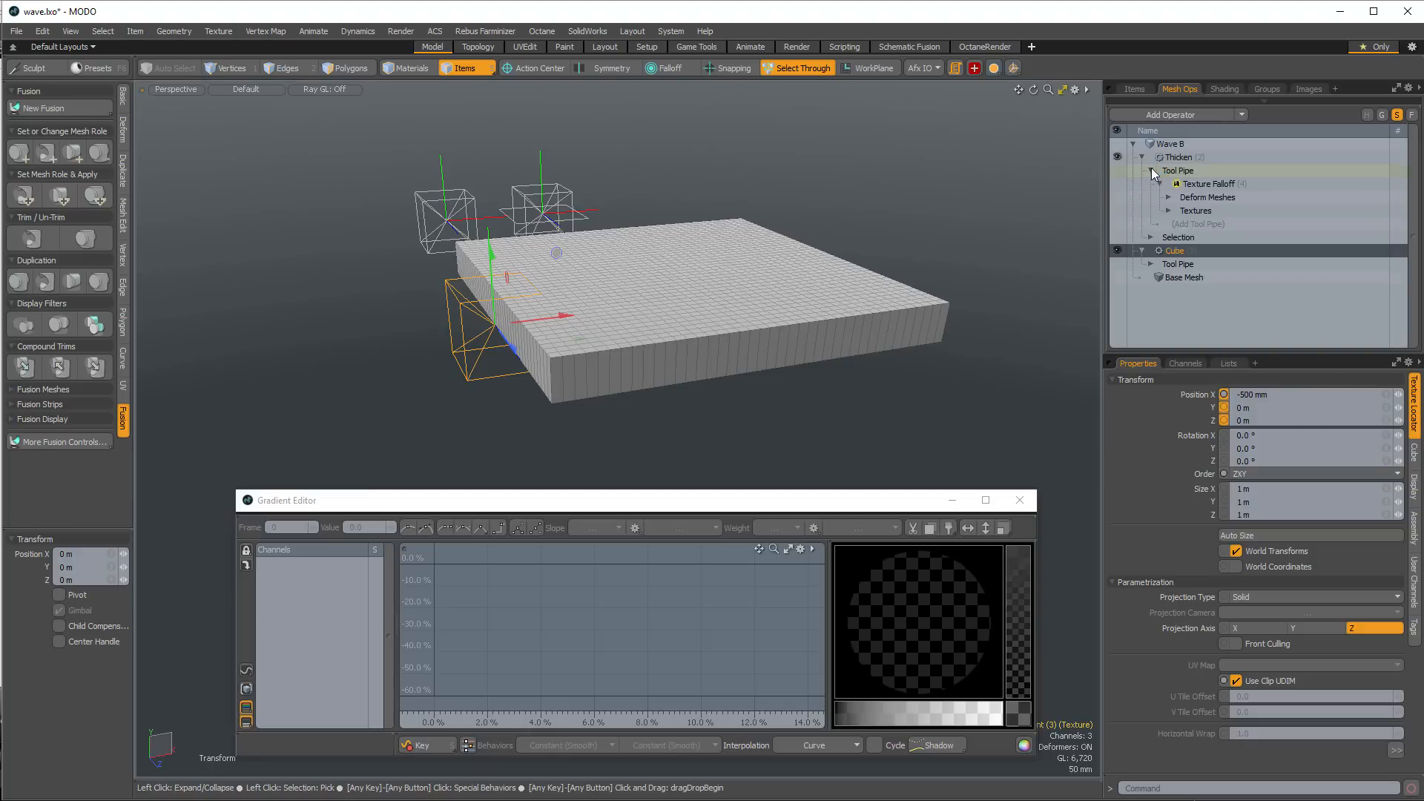
click(1169, 211)
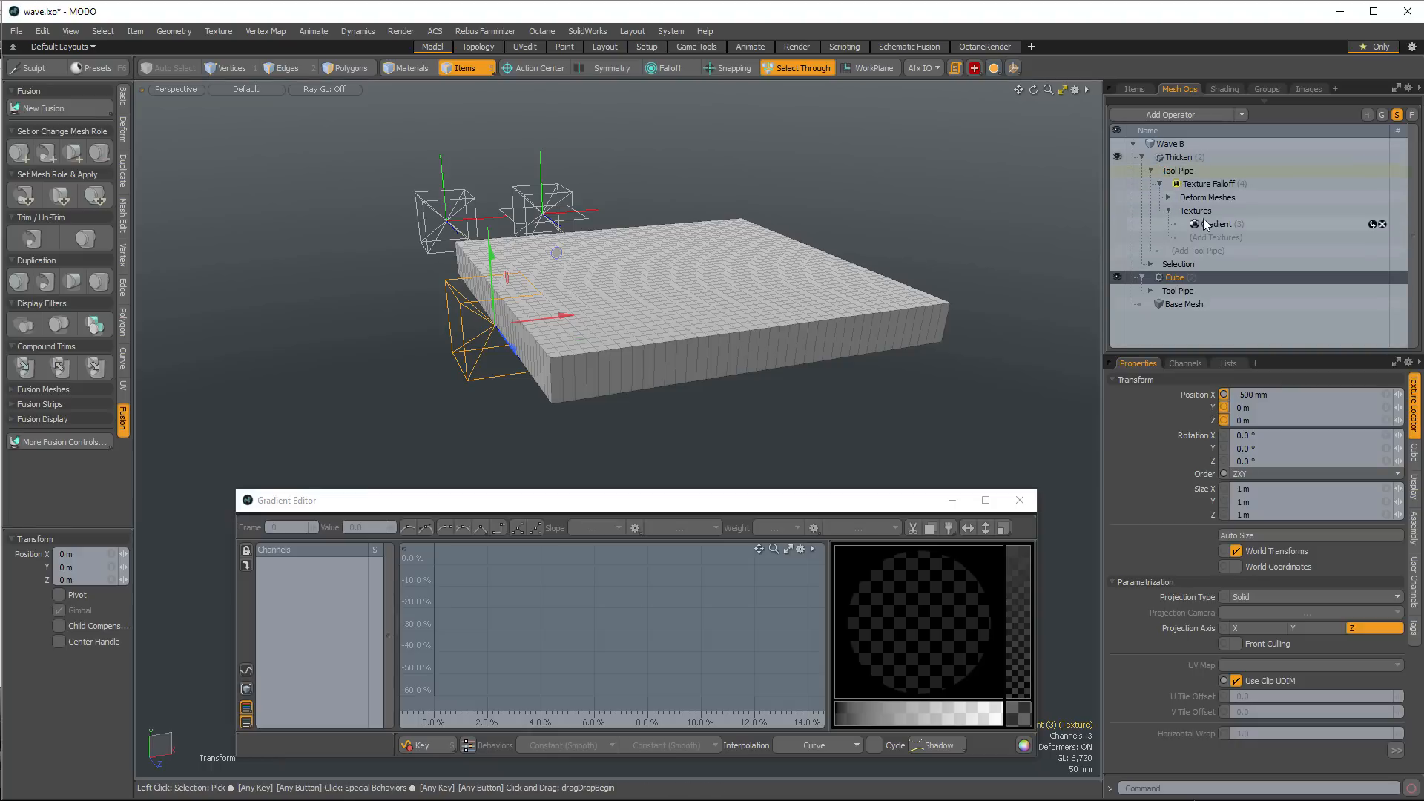
click(1215, 224)
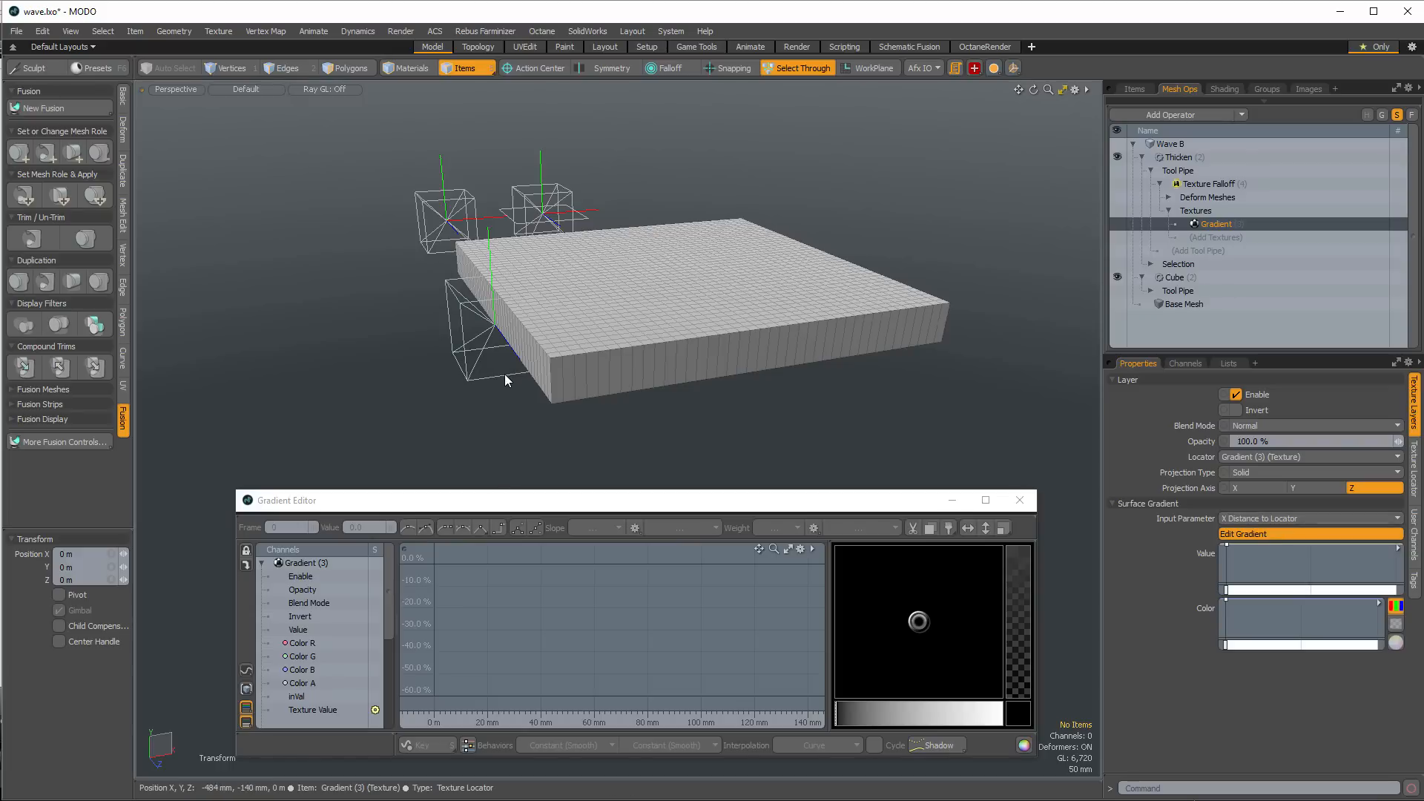
click(321, 629)
click(320, 628)
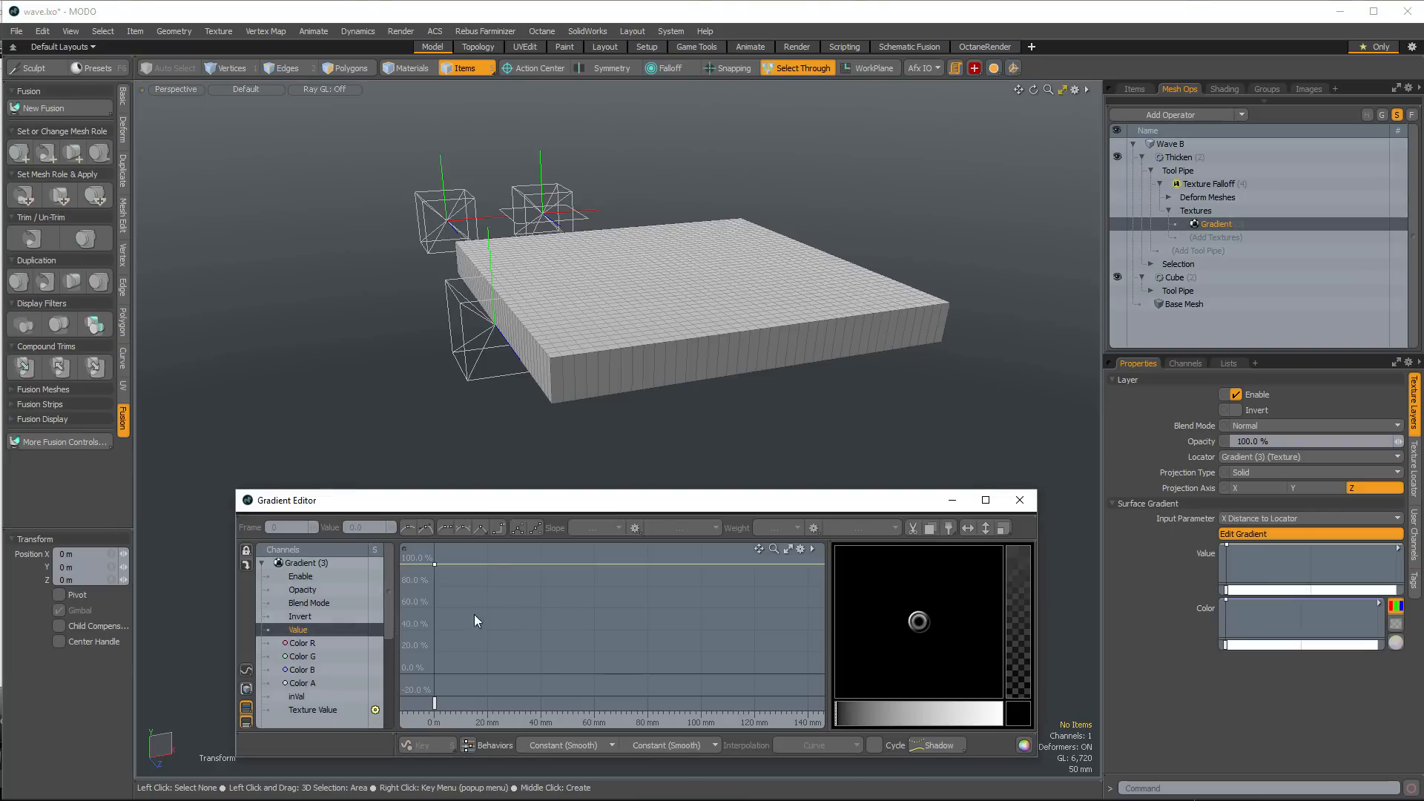
Add a second key on the gradient's Value curve and set its input to 1 m at 100%
alt+shift+right_drag(487, 581, 520, 631)
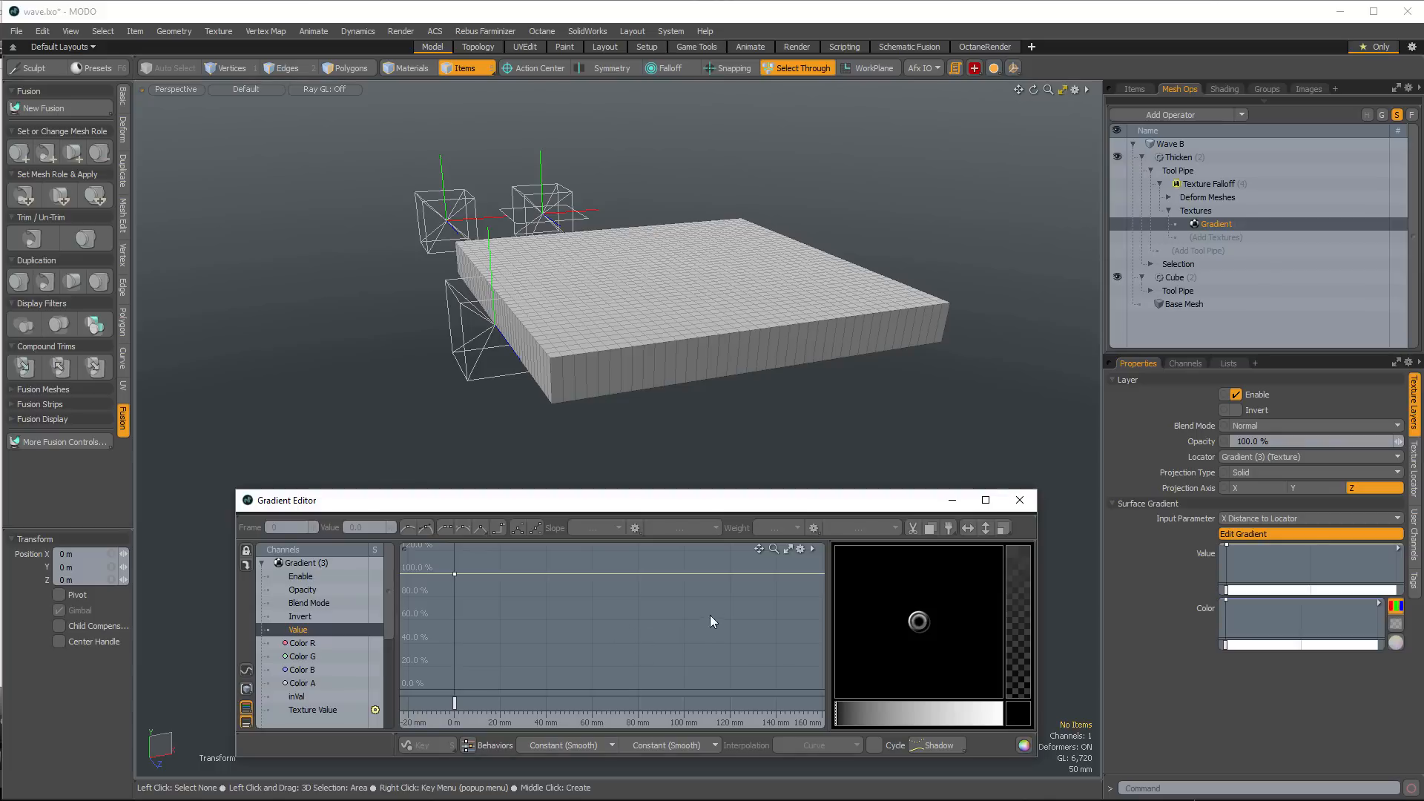
alt+right_drag(718, 615, 668, 647)
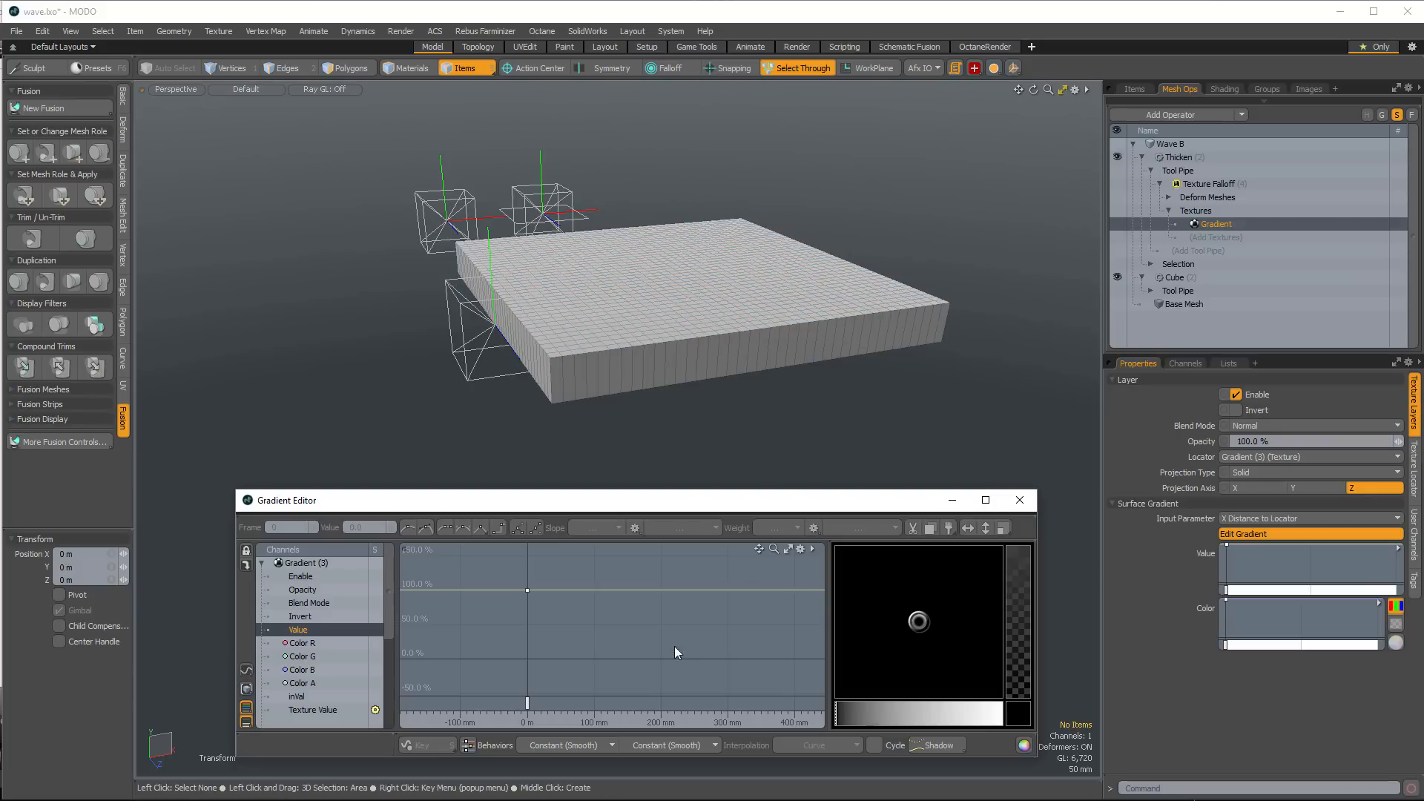
middle_click(741, 590)
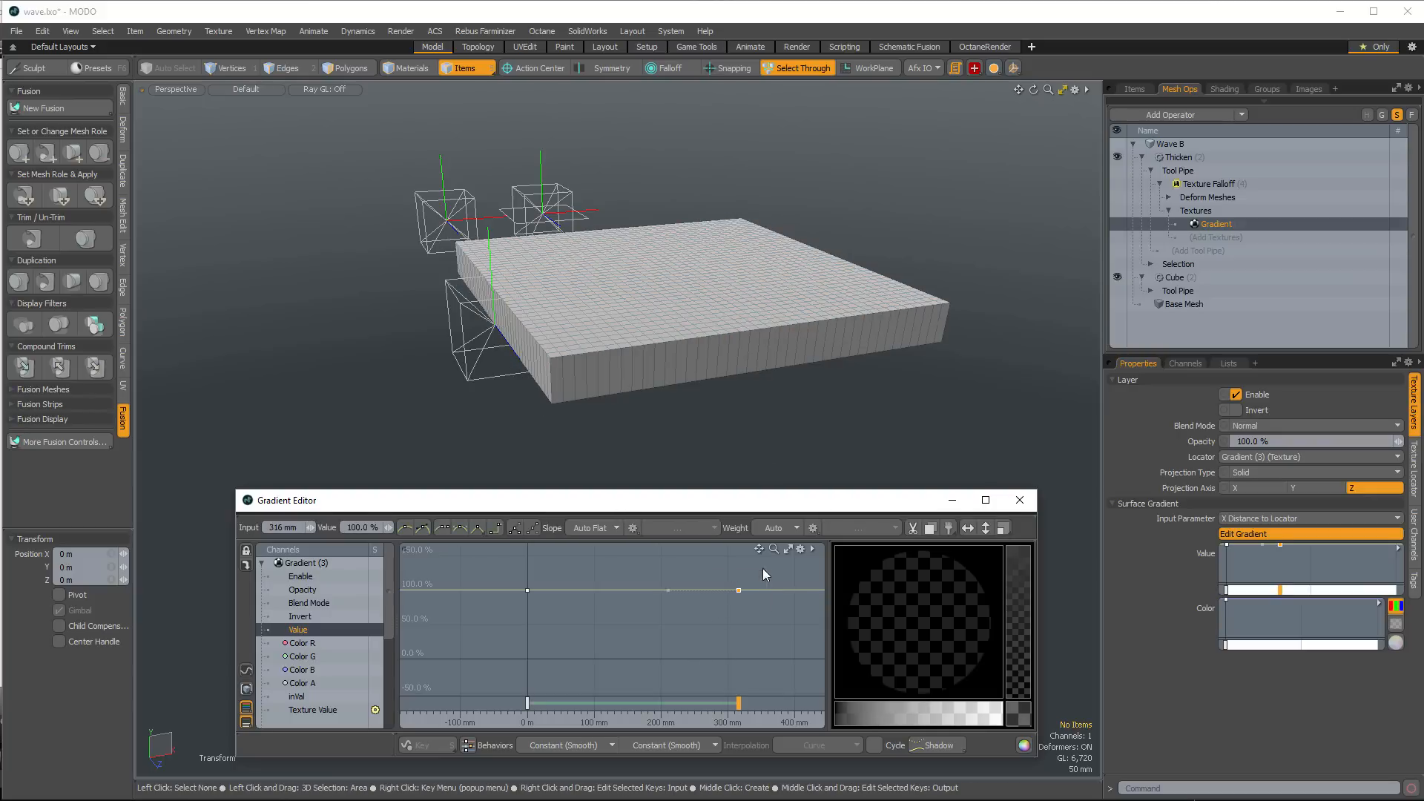
click(269, 523)
text(1)
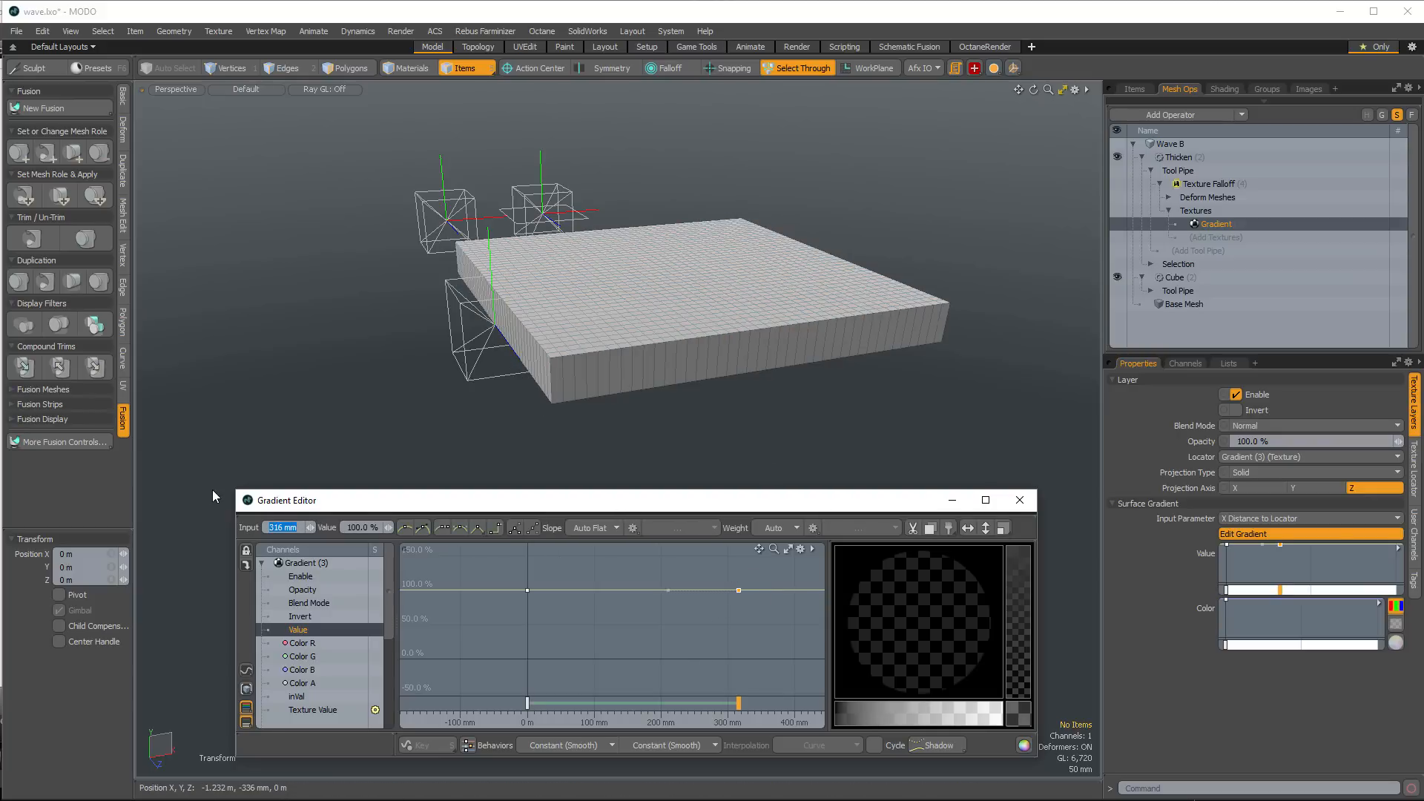
key(Return)
Add a middle key between the two Value keys and set its input to 500 mm
ctrl+alt+drag(681, 641, 614, 599)
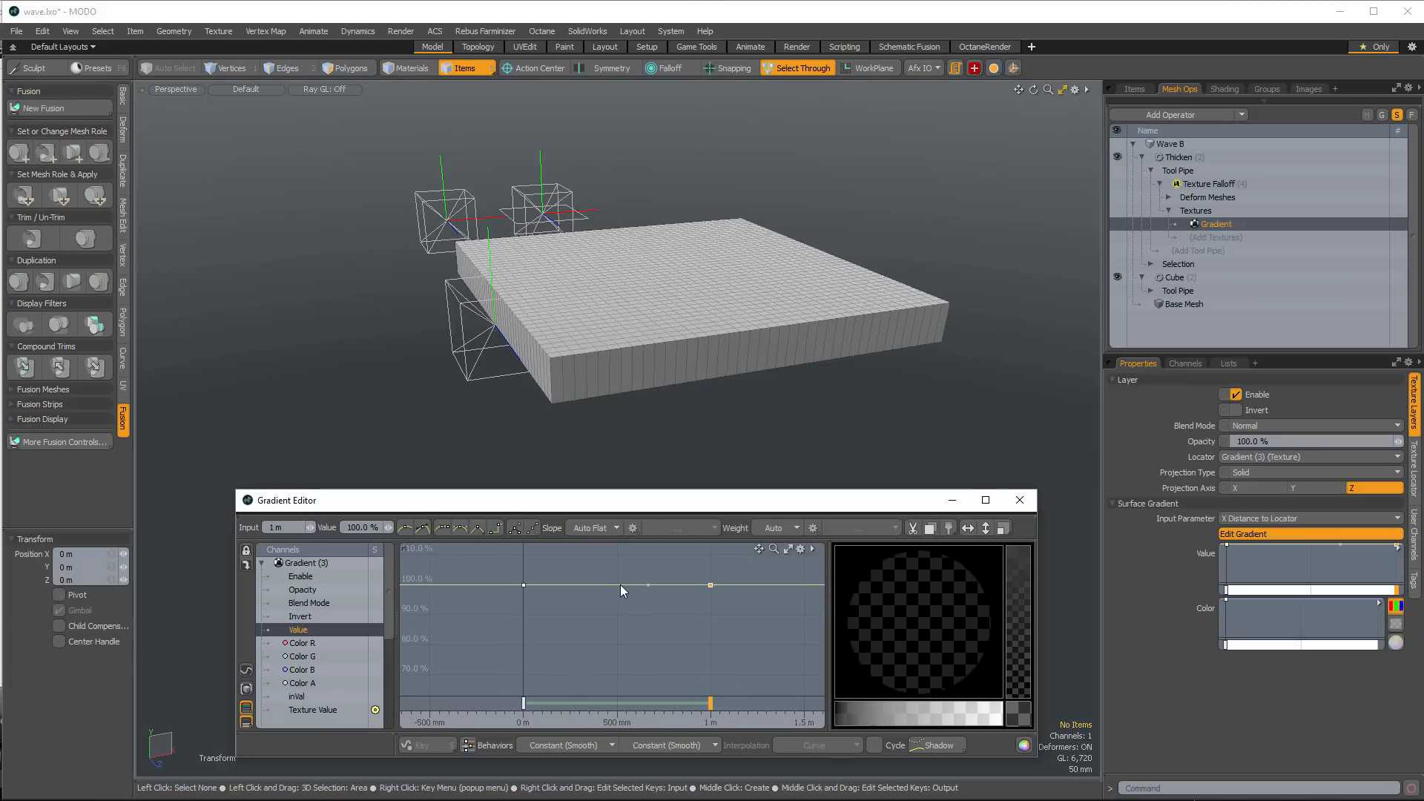
middle_click(620, 584)
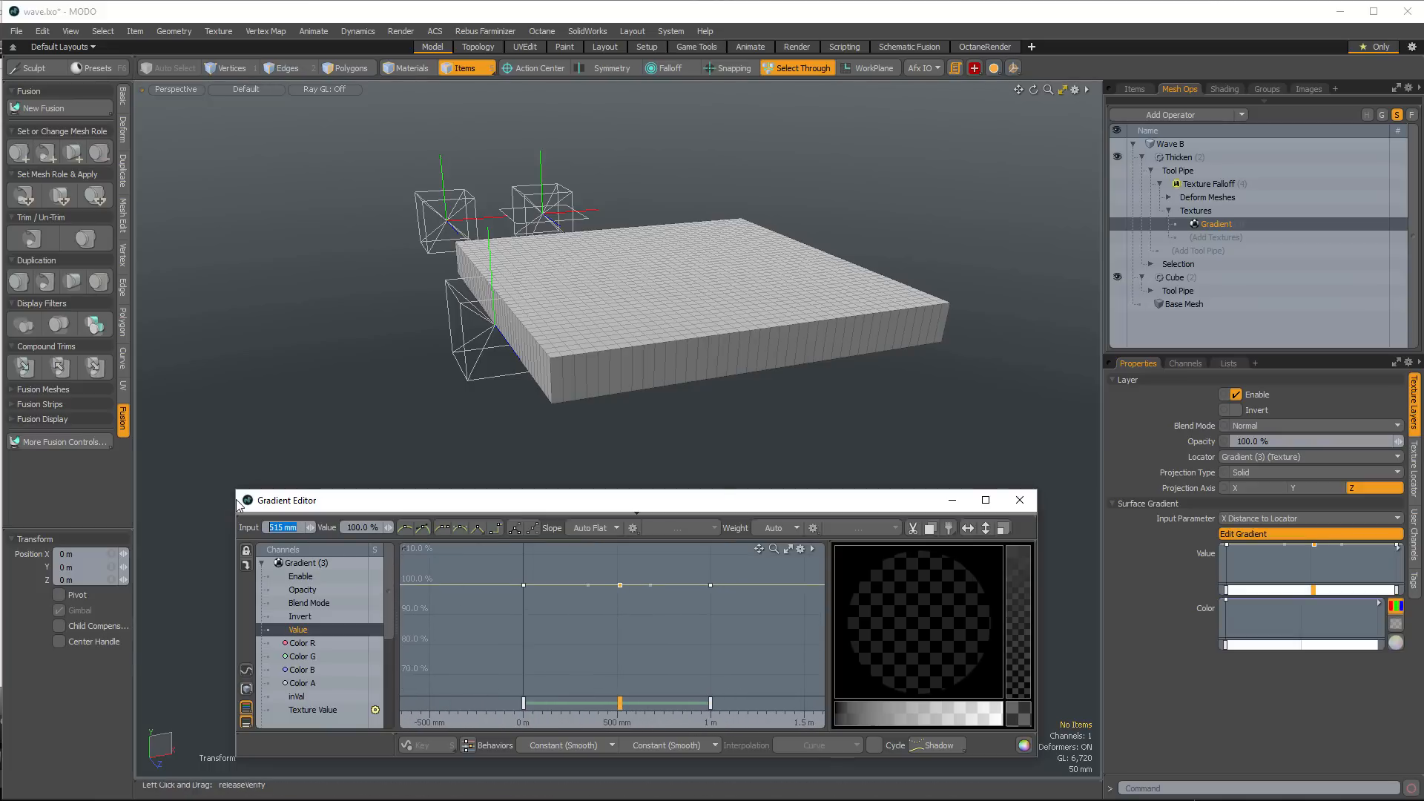
text(500)
key(Return)
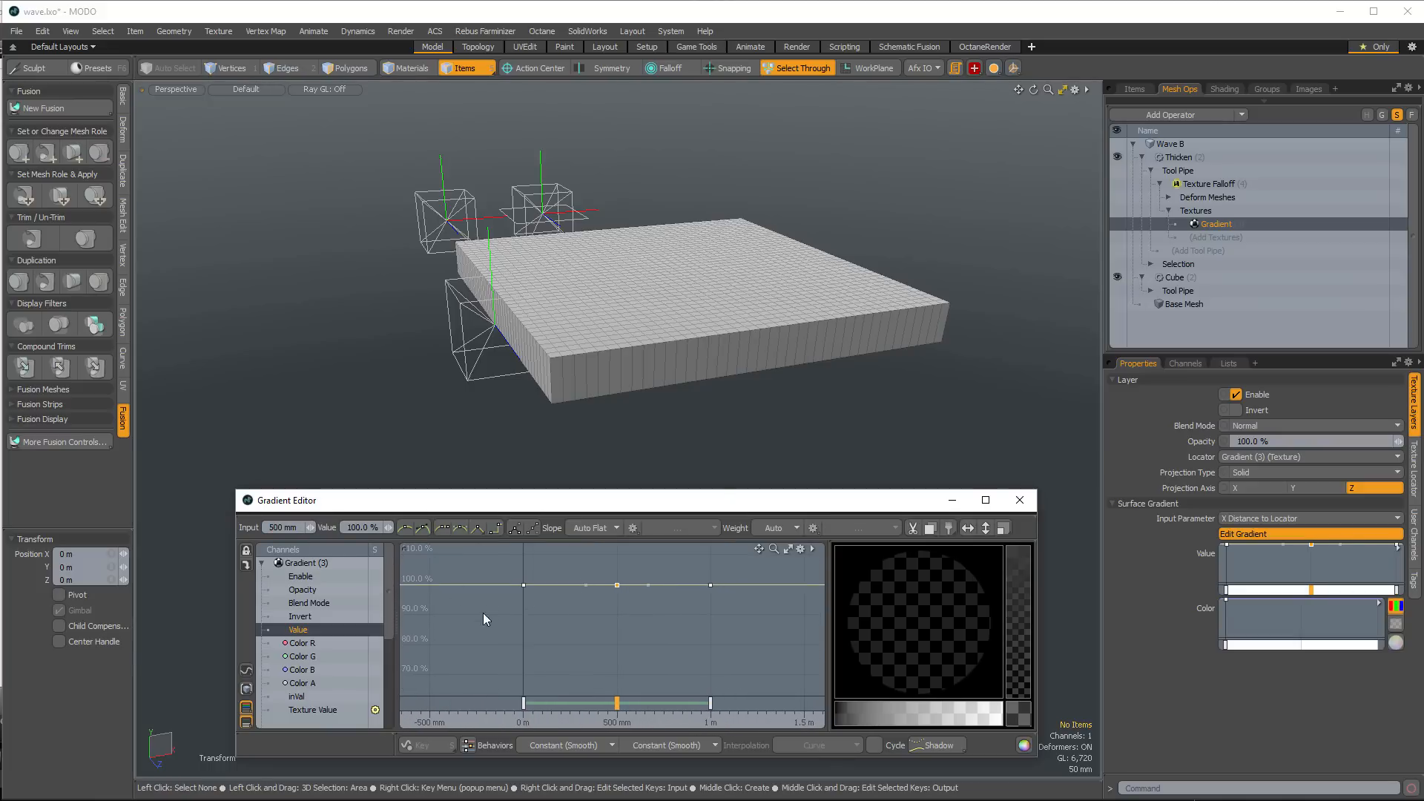
Lower the 500 mm key's value to about 8.5% so the slab's thickness dips into a wave at its middle
drag(483, 613, 783, 567)
ctrl+alt+drag(644, 626, 690, 602)
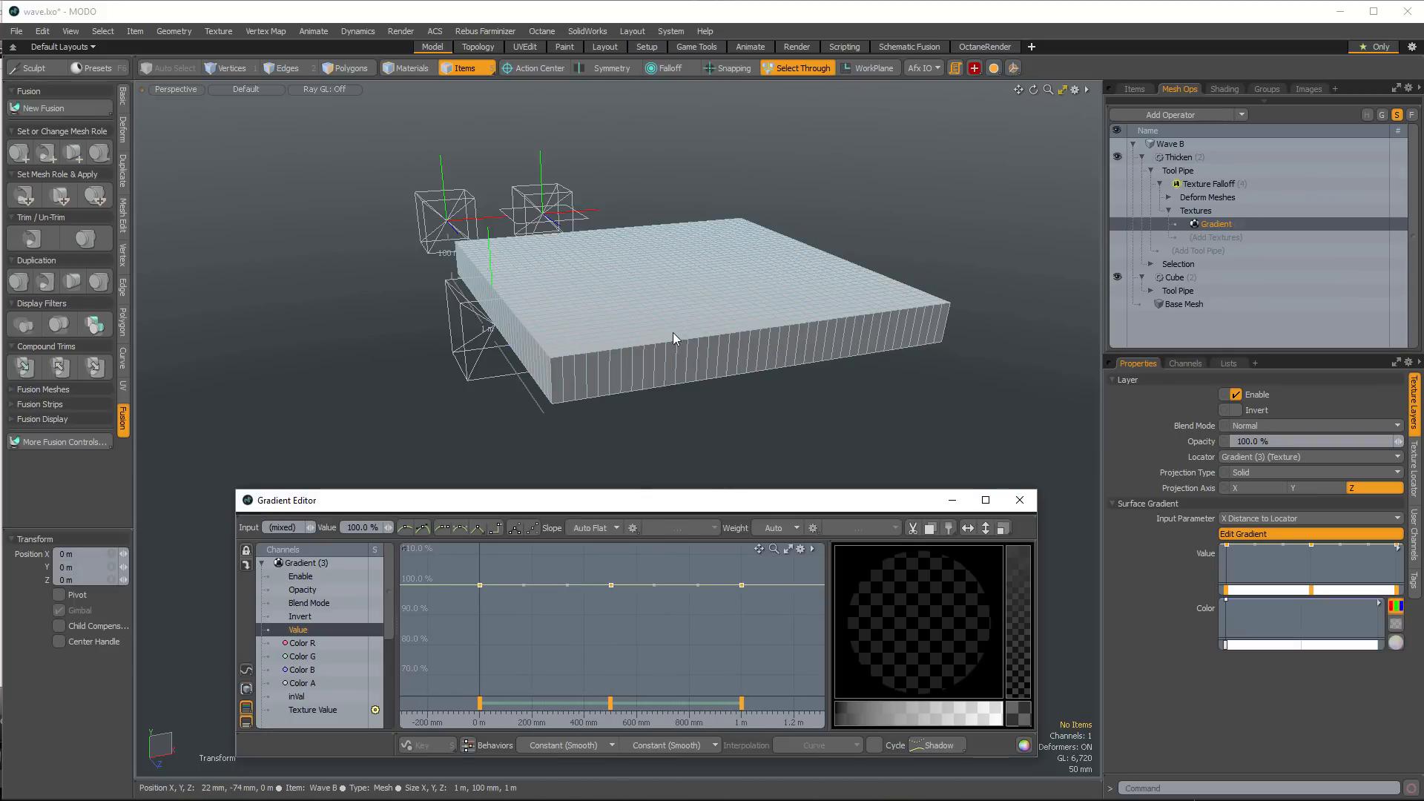
drag(607, 633, 631, 580)
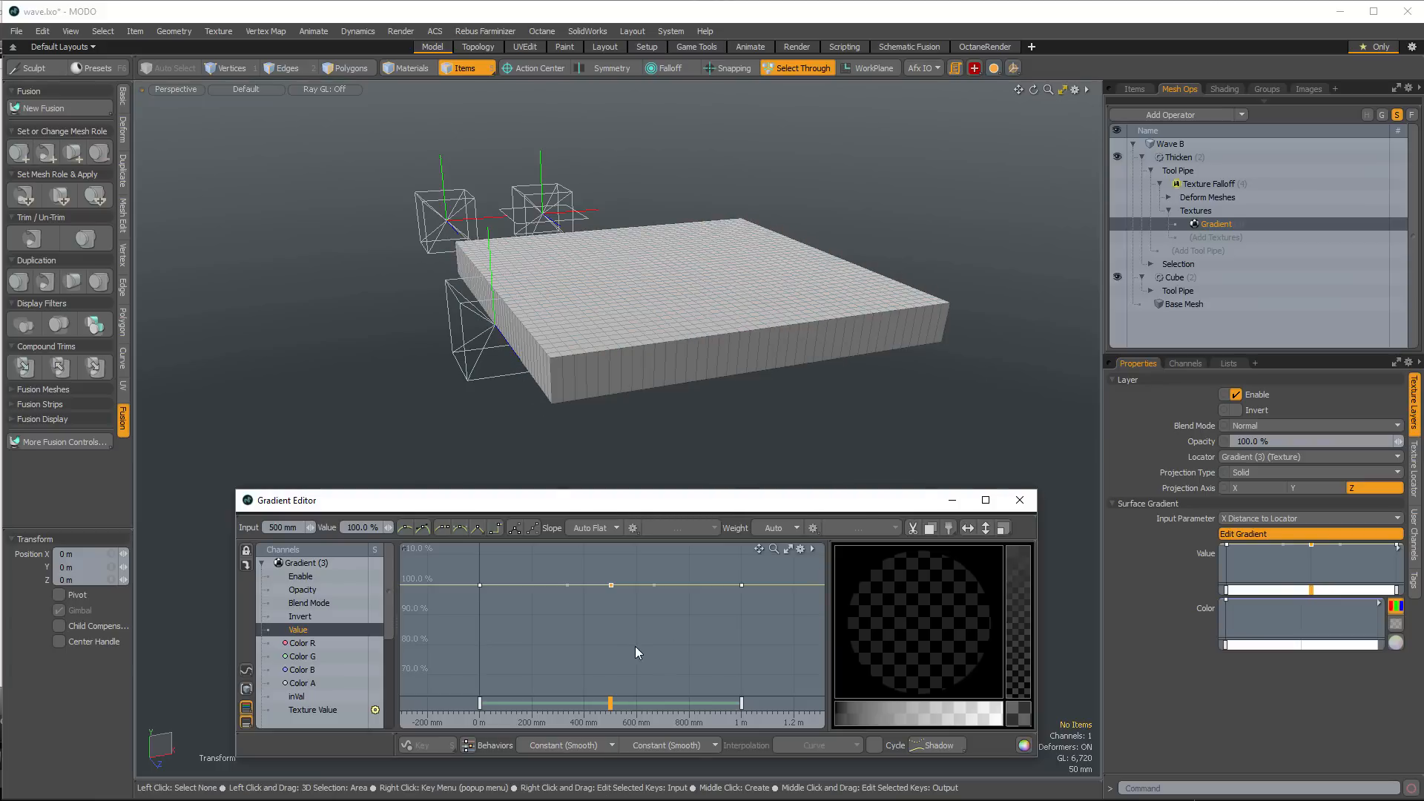
middle_drag(647, 613, 641, 670)
middle_drag(641, 581, 644, 687)
scroll(637, 655, down, 5)
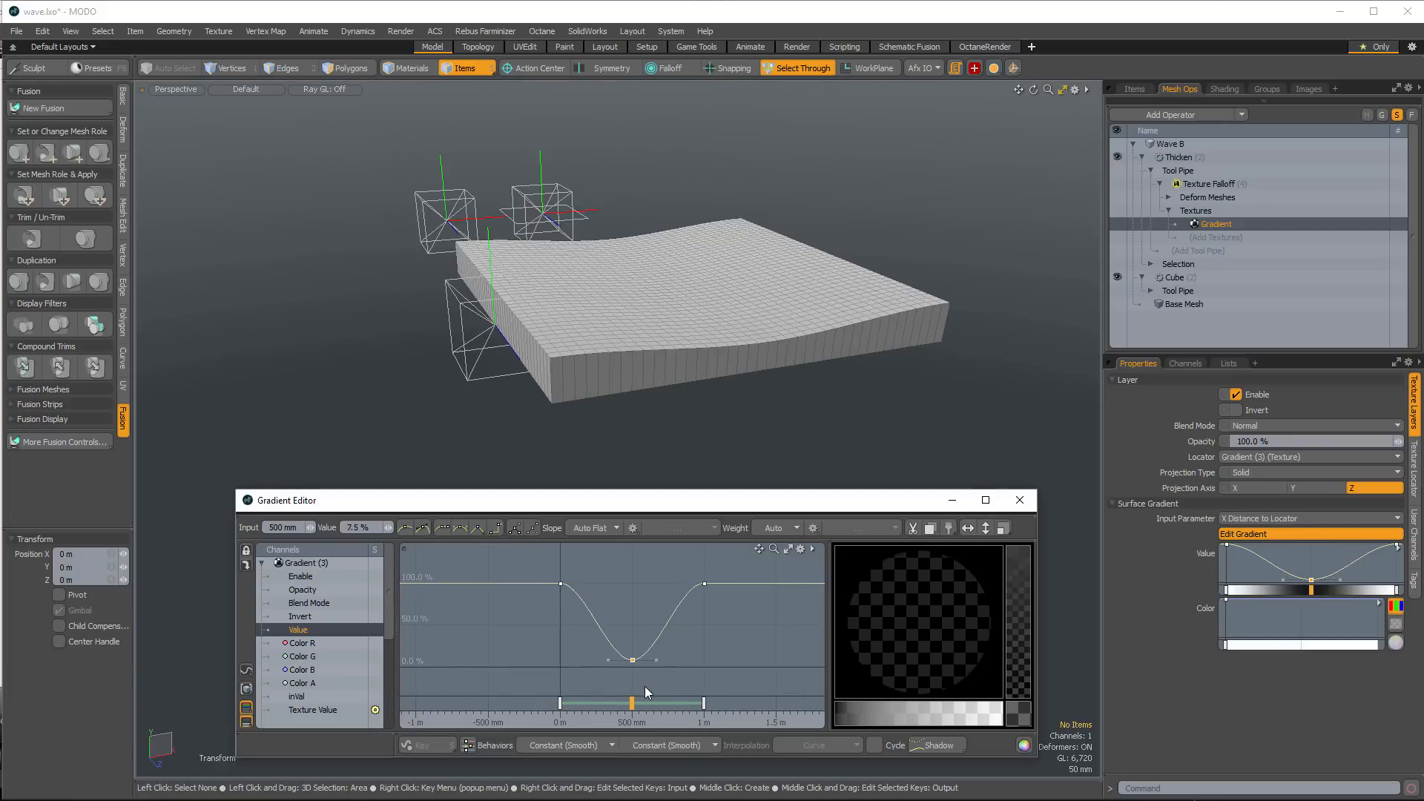
alt+drag(756, 401, 766, 369)
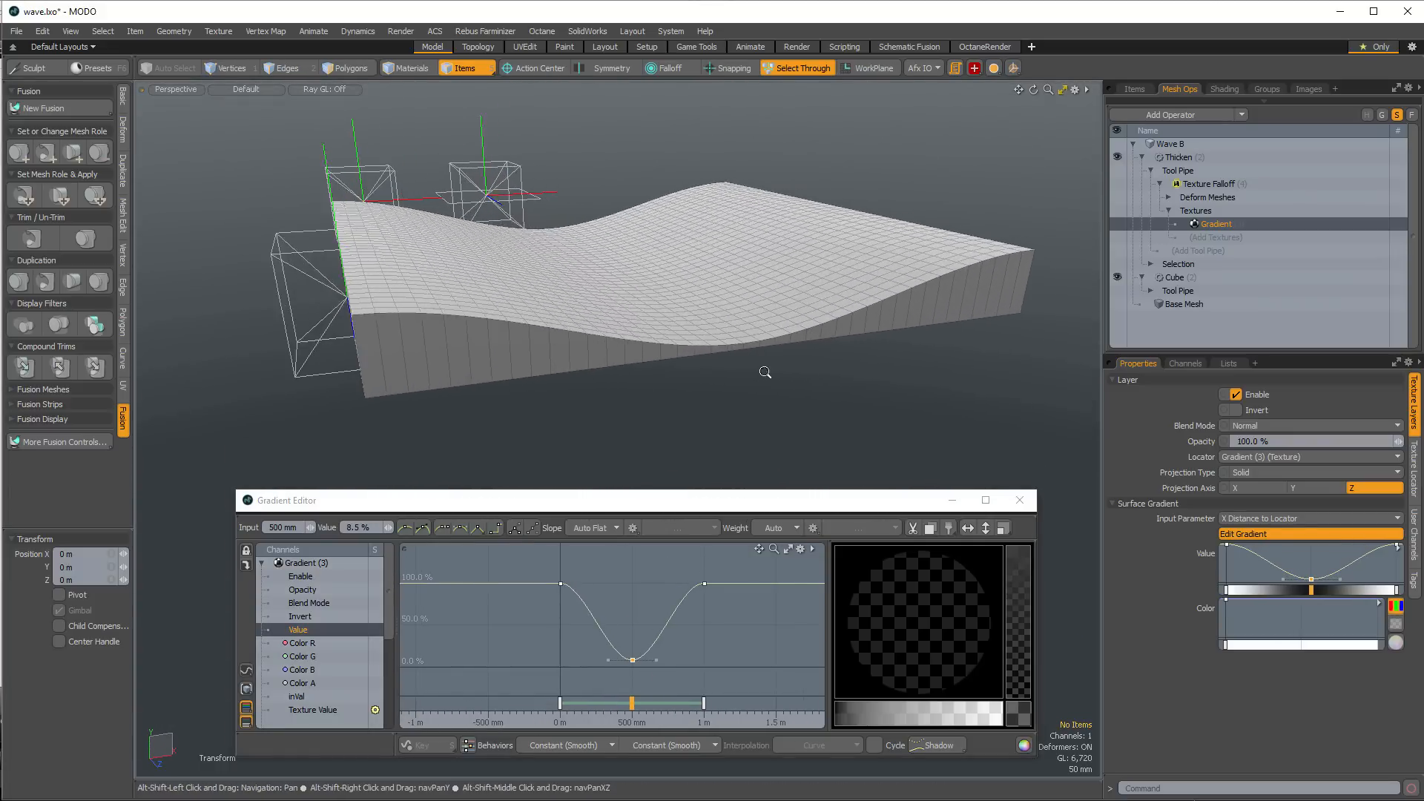
Try two extra Value keys at about 280 mm and 670 mm, raise both above 100%, and delete them again
middle_click(600, 631)
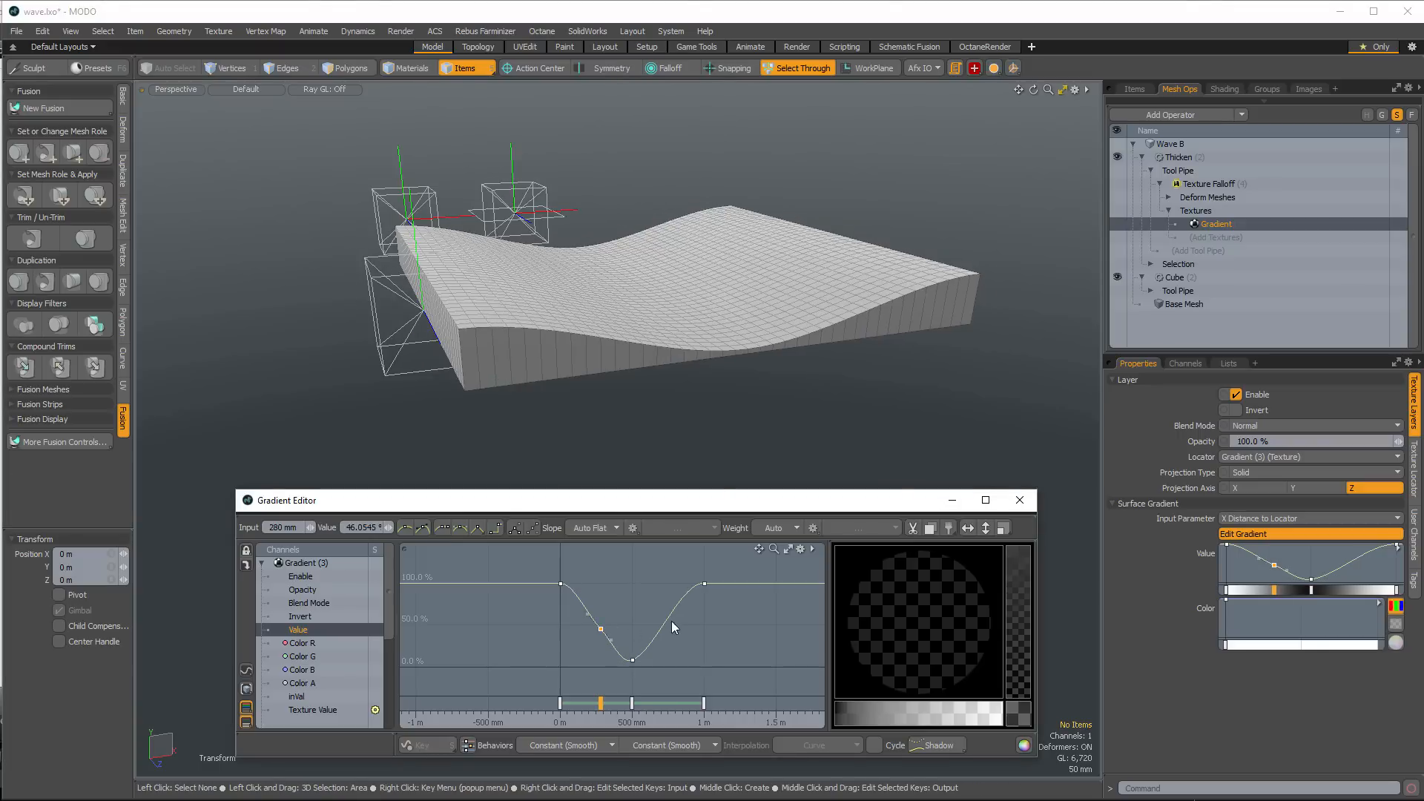
middle_click(657, 636)
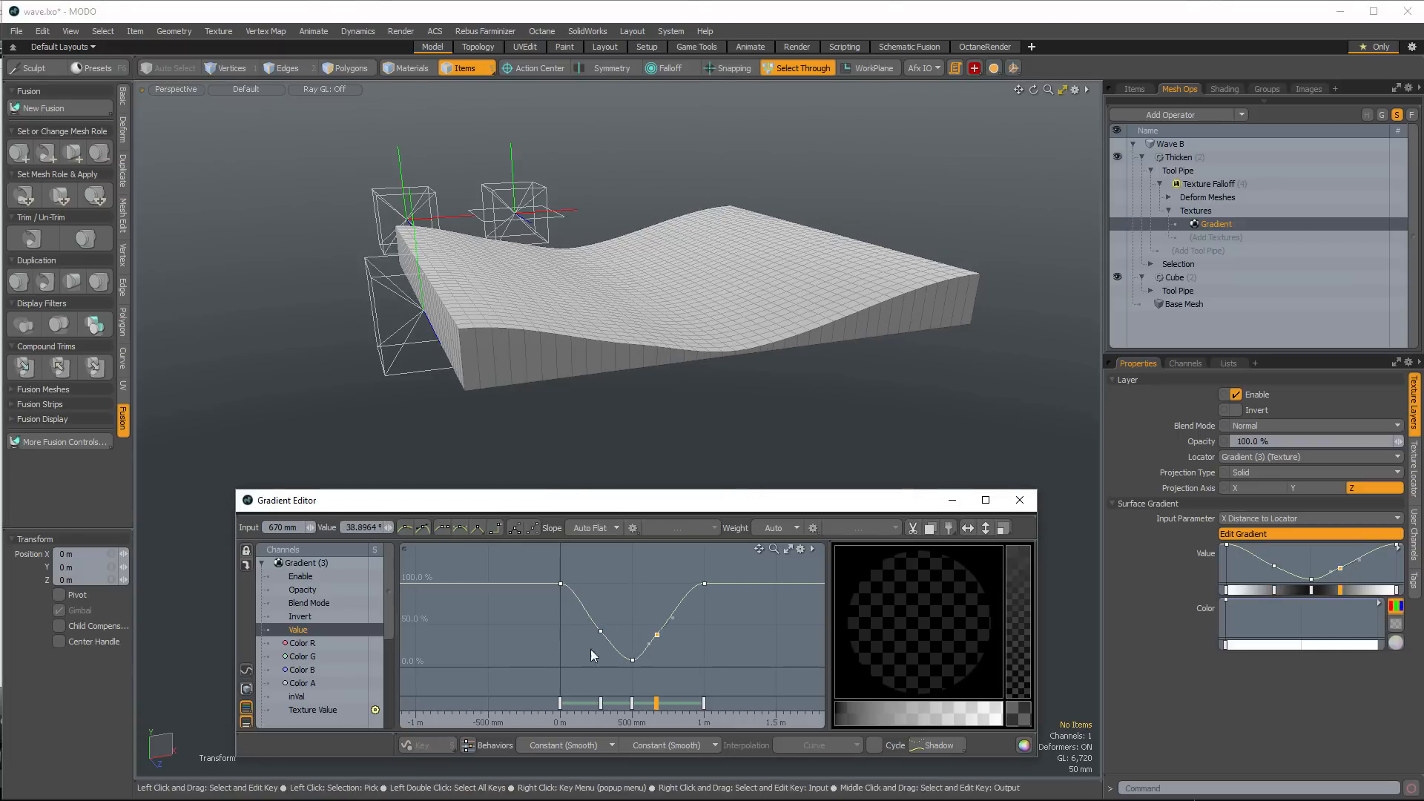
middle_drag(635, 612, 634, 549)
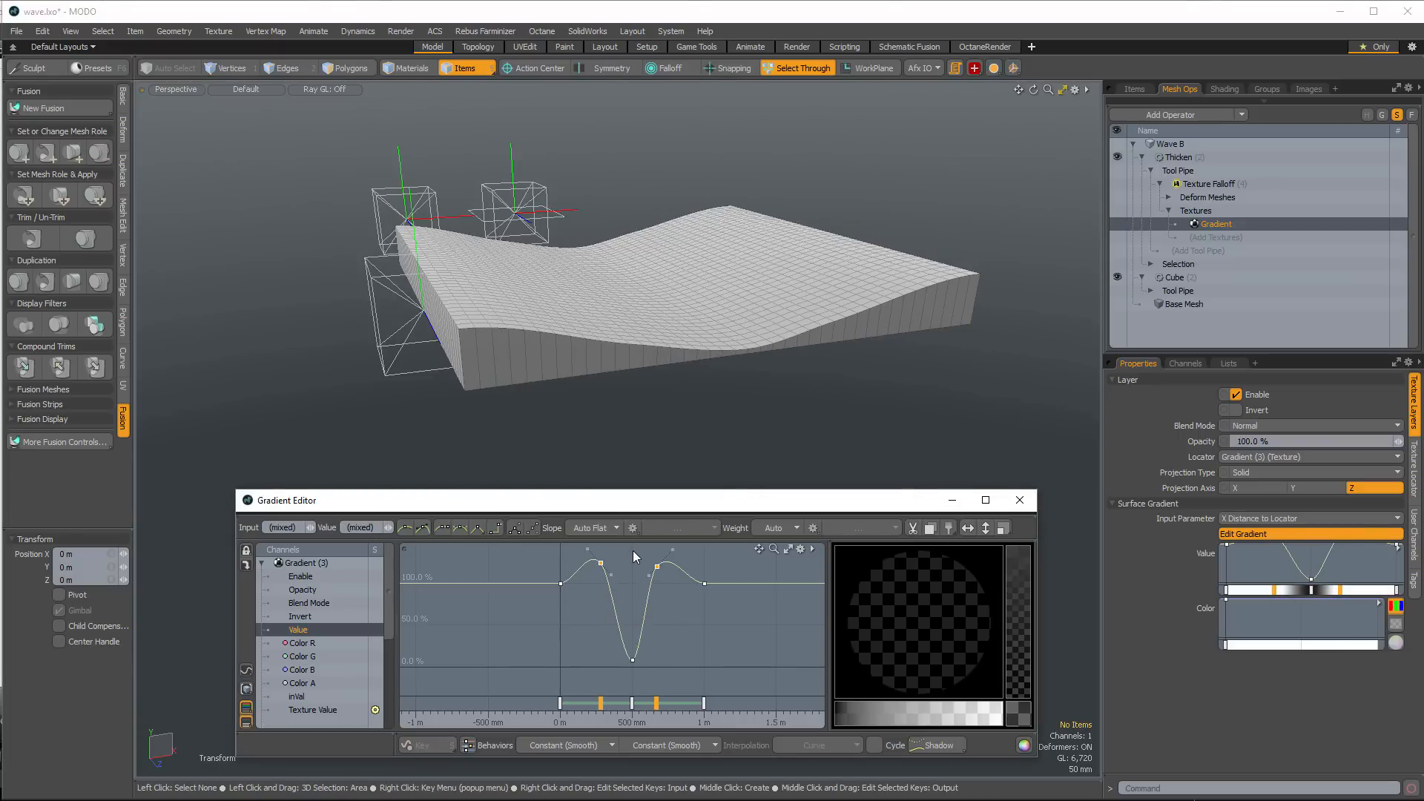
mouse_move(676, 404)
alt+mouse_down()
mouse_move(712, 412)
mouse_move(696, 422)
alt+mouse_up()
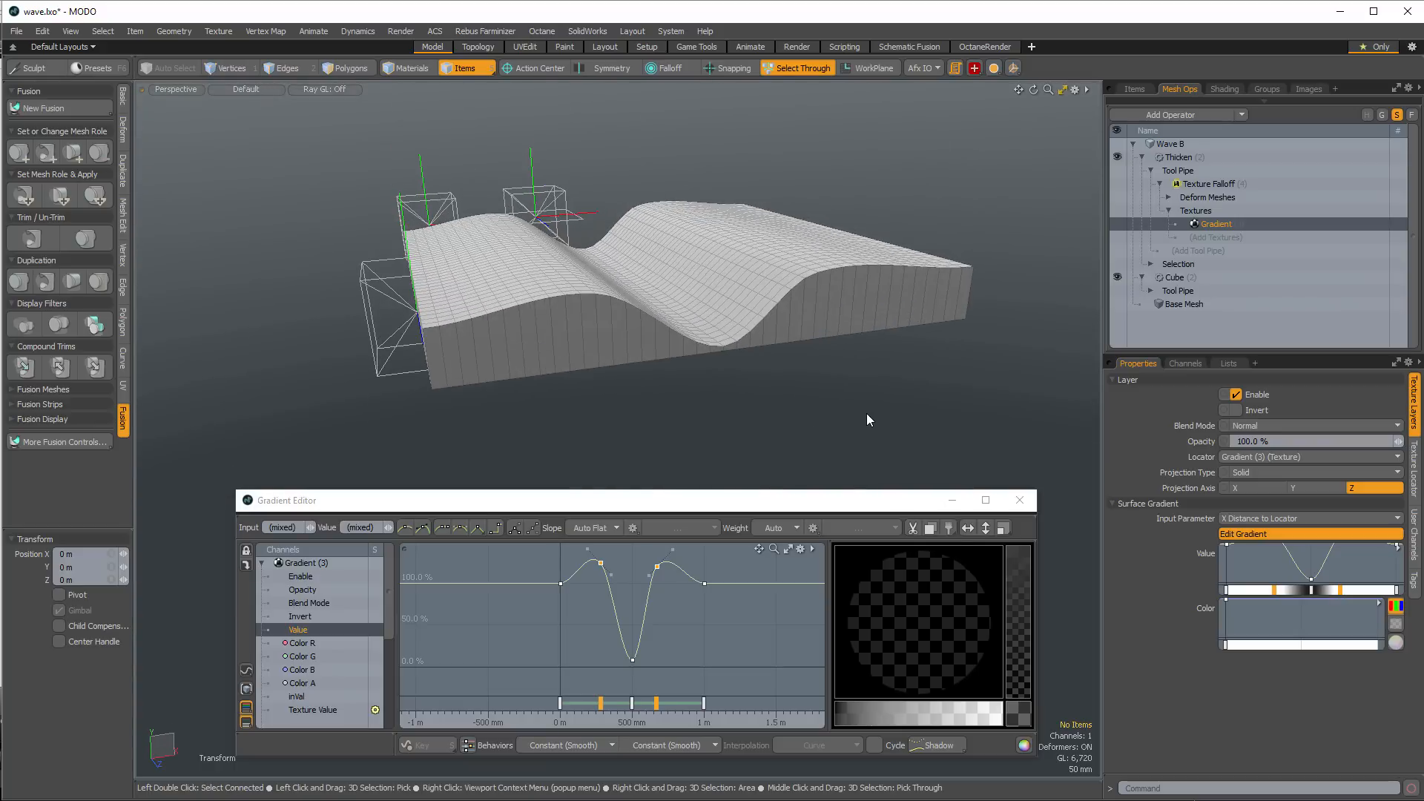
mouse_move(1257, 185)
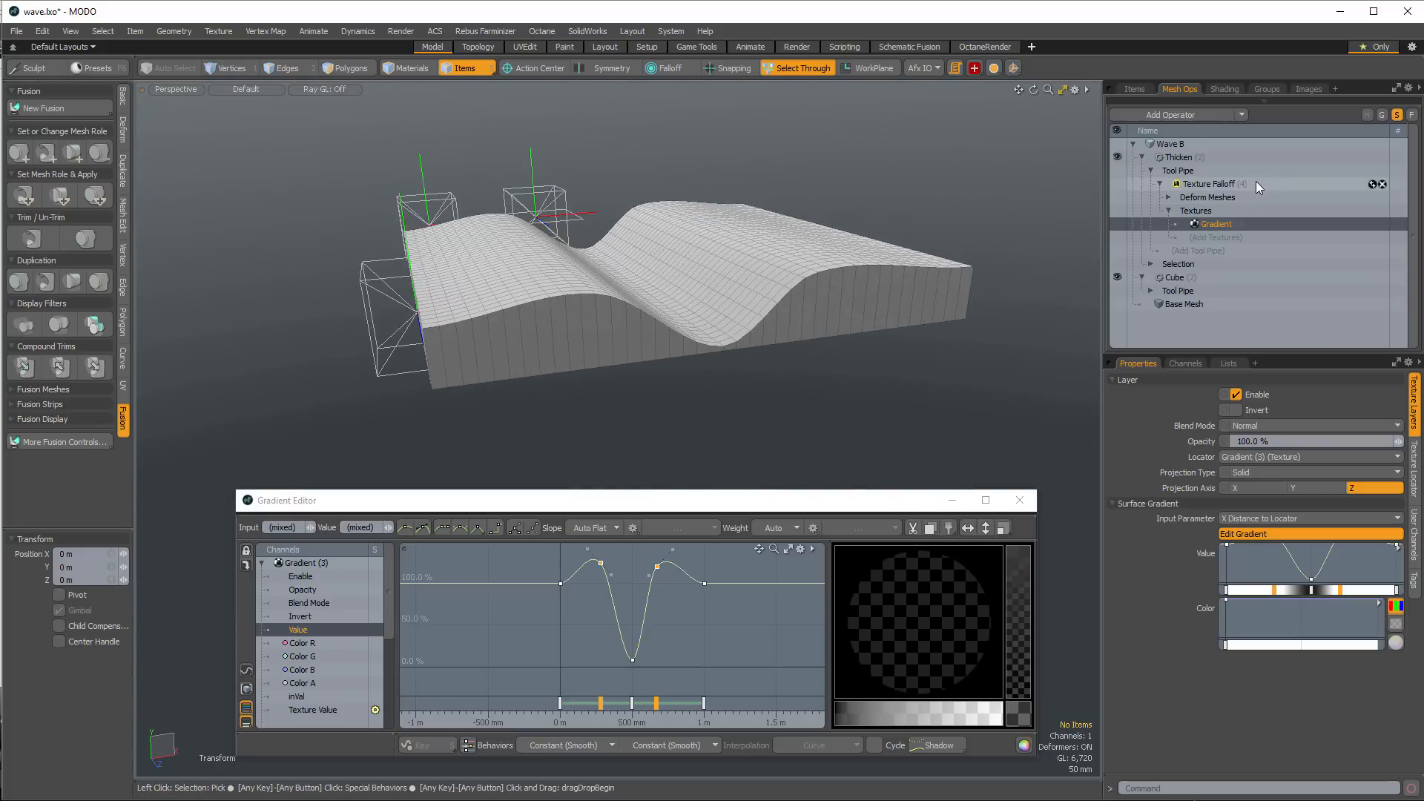
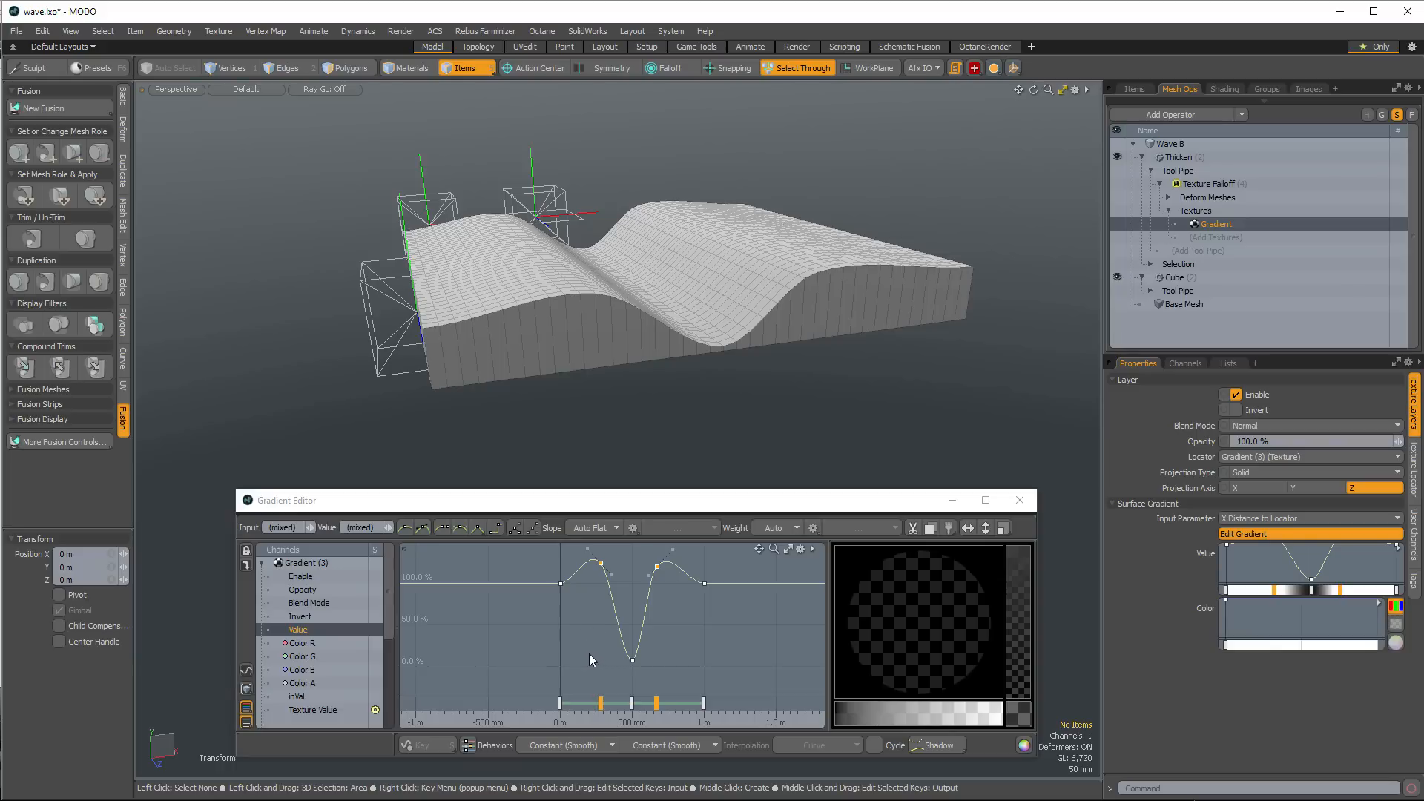
key(Delete)
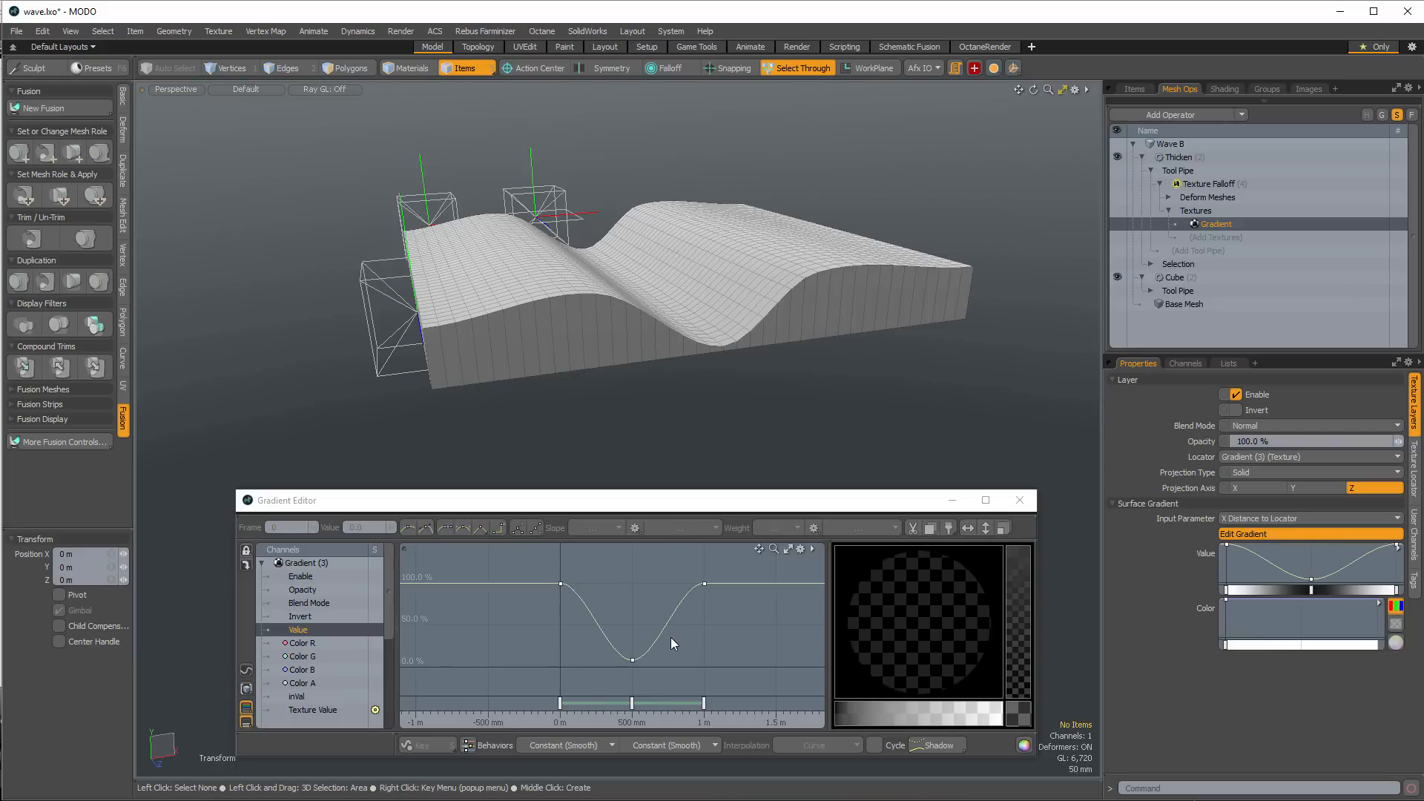
Close the Gradient Editor and try sliding the Gradient (3) texture locator along X to about -82 mm
click(1020, 501)
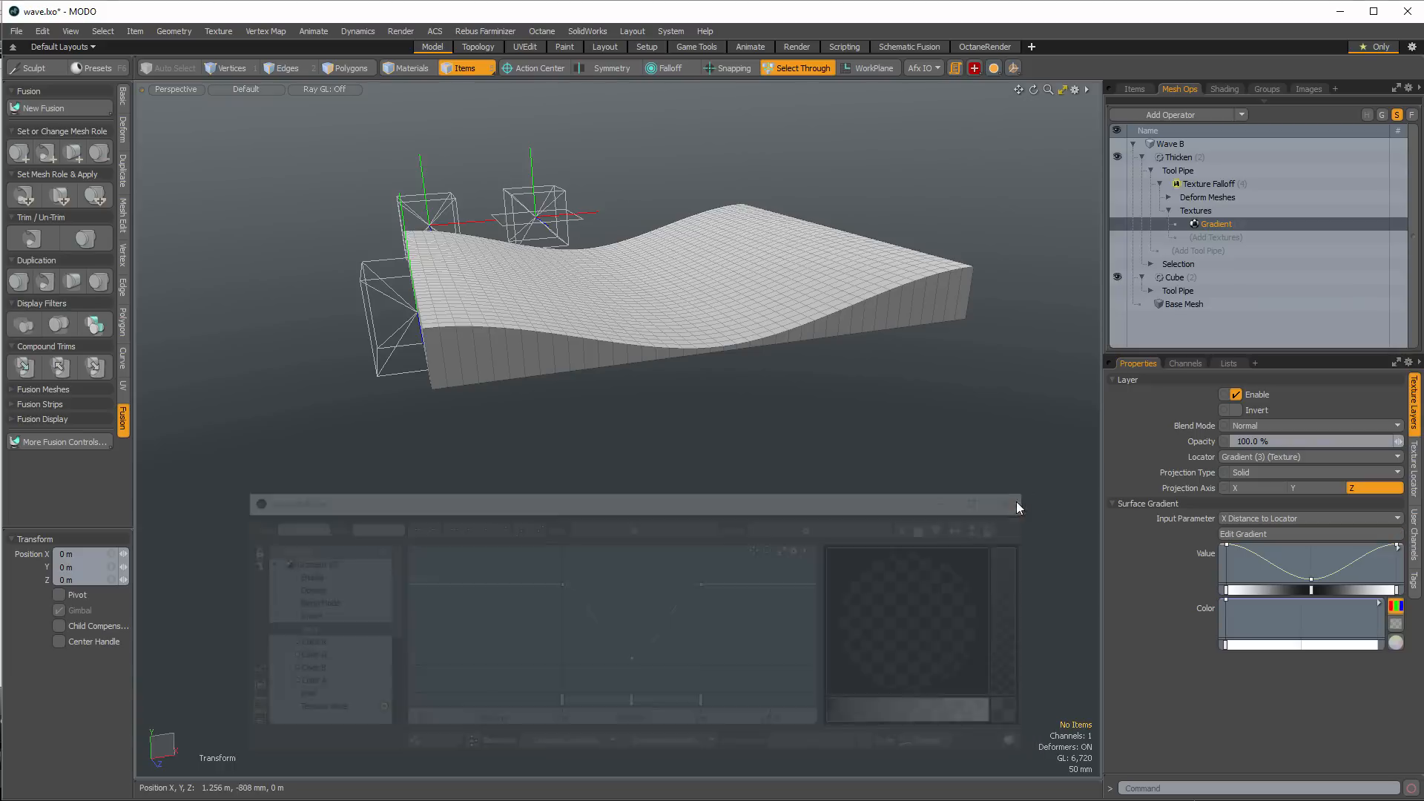
click(366, 450)
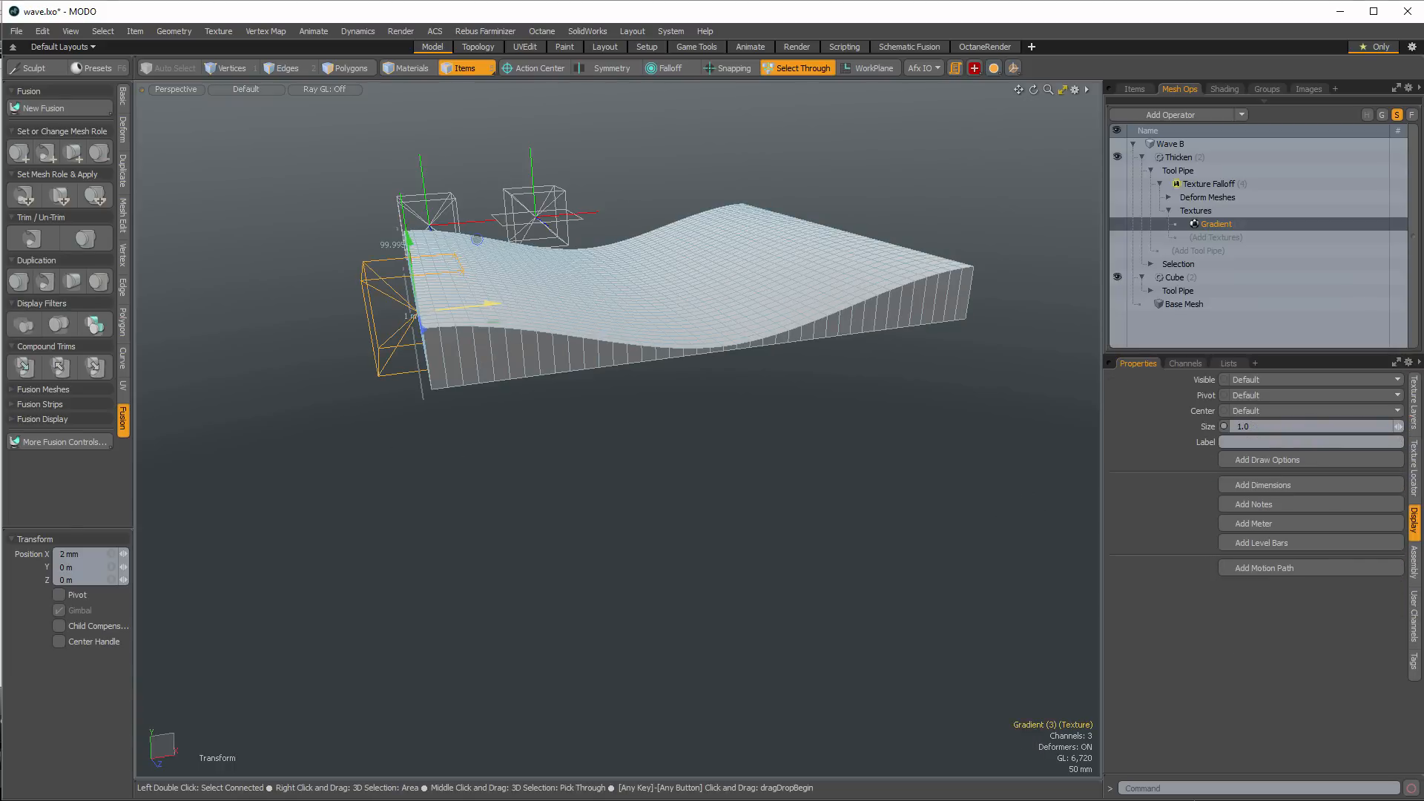
drag(491, 303, 667, 285)
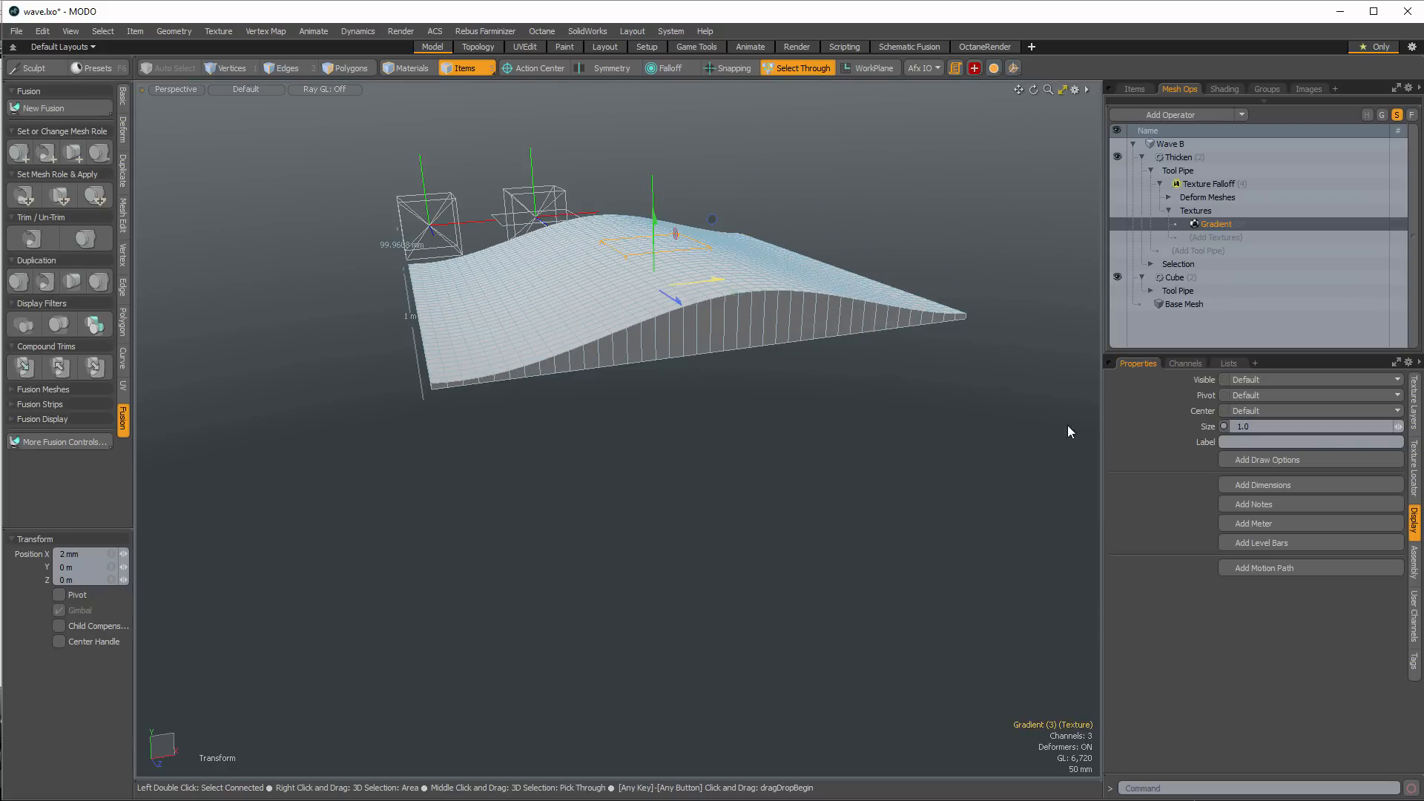
Set the Gradient (3) texture locator's Position X to -500 mm
click(1413, 416)
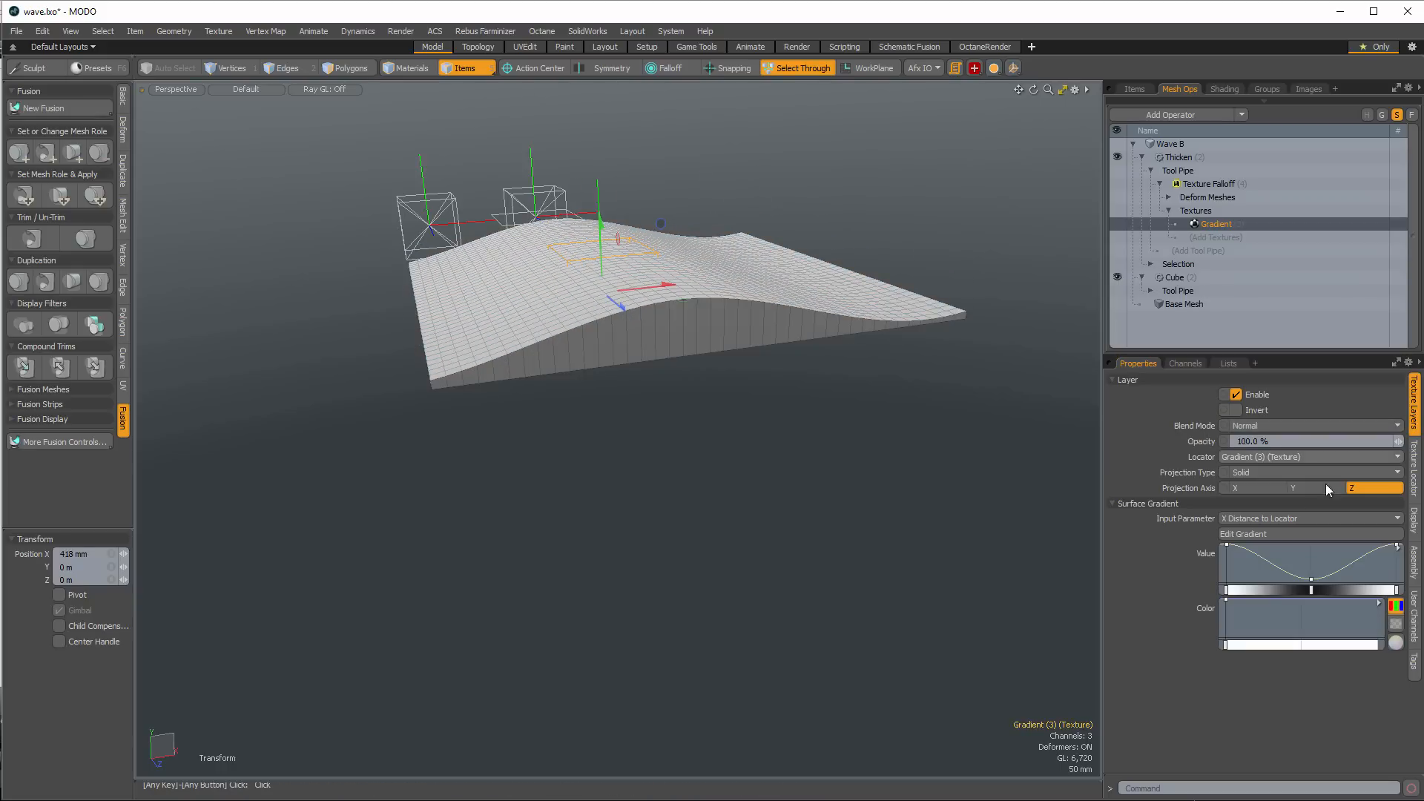
click(1416, 492)
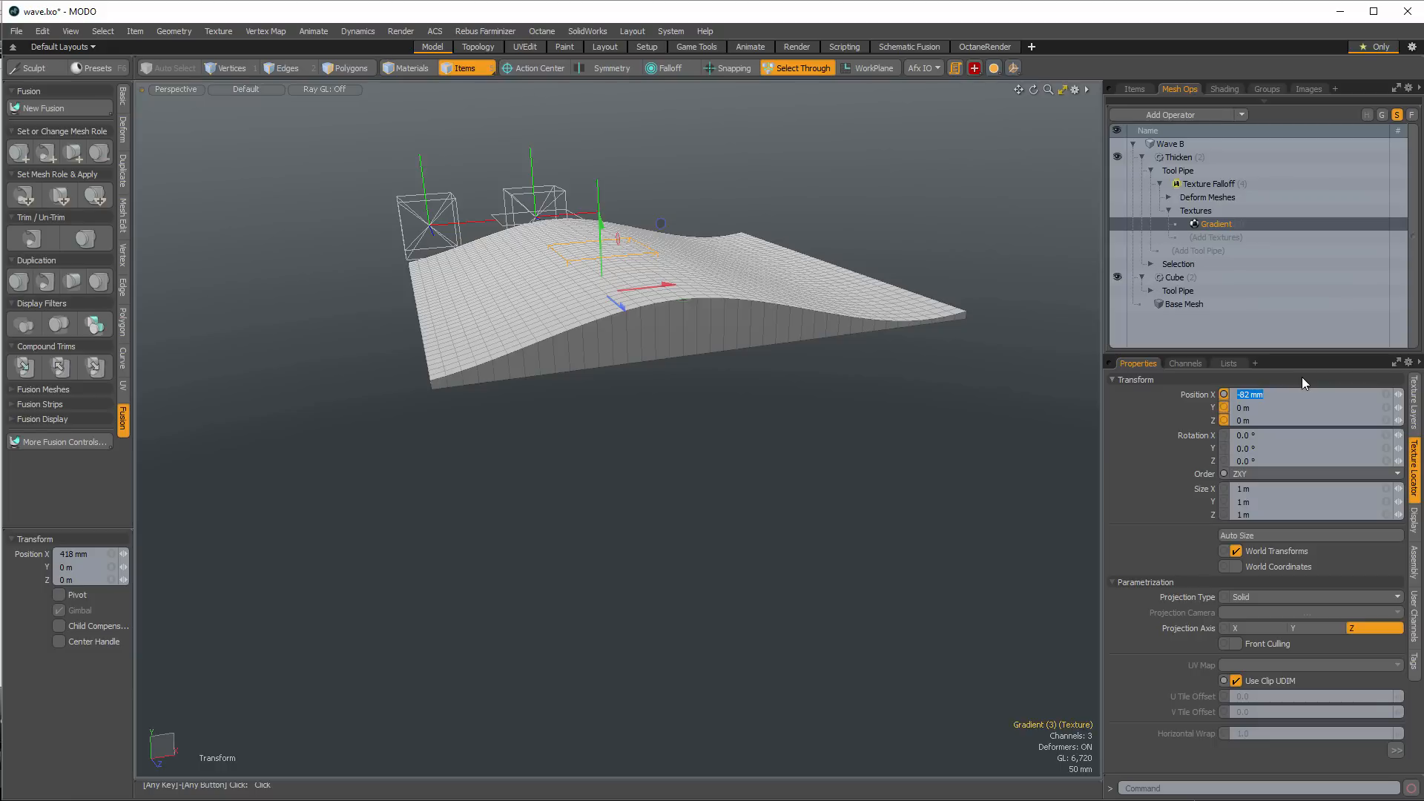
text(-500)
key(Return)
alt+drag(638, 353, 657, 585)
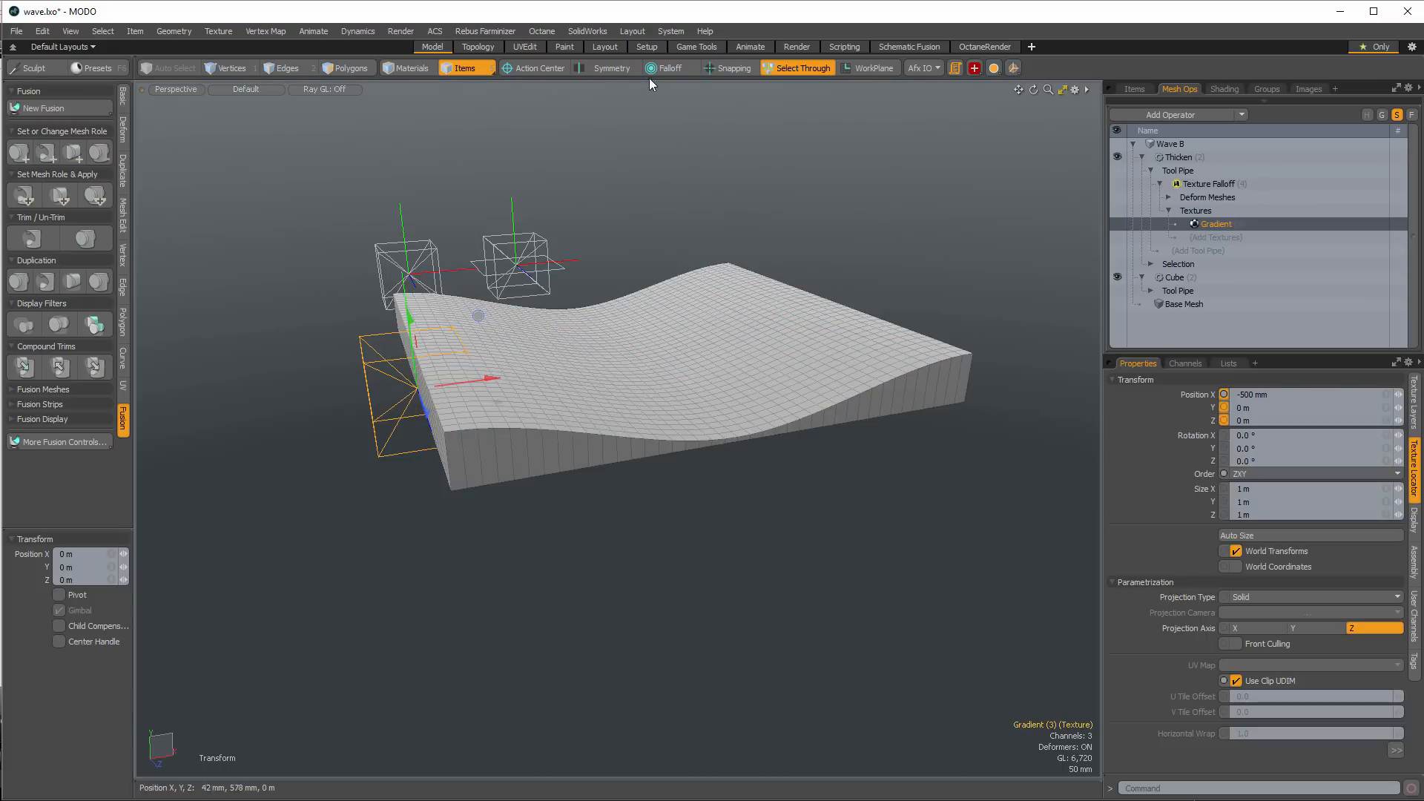
Switch to the Setup layout and move the current time to frame 6
click(655, 47)
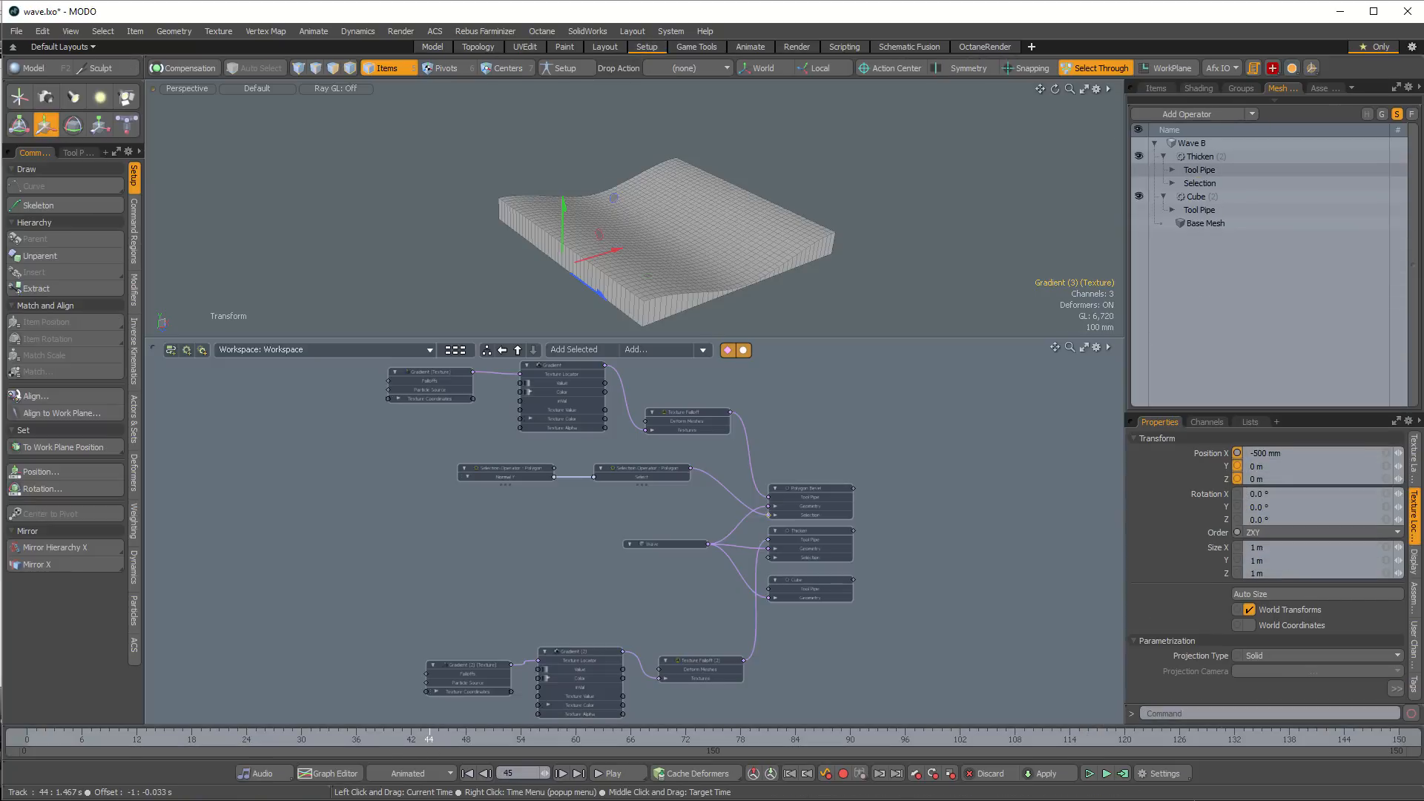
click(81, 735)
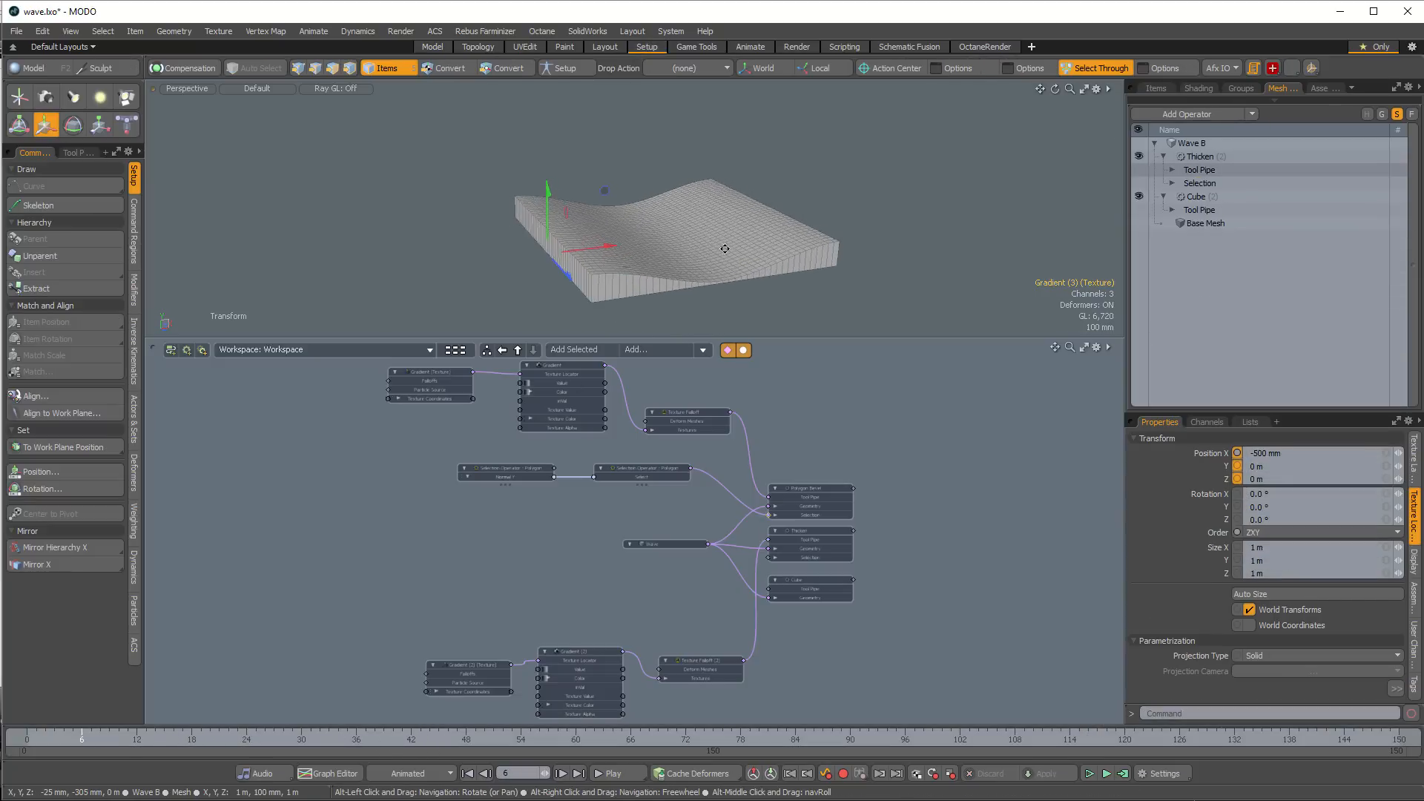
alt+drag(725, 248, 758, 247)
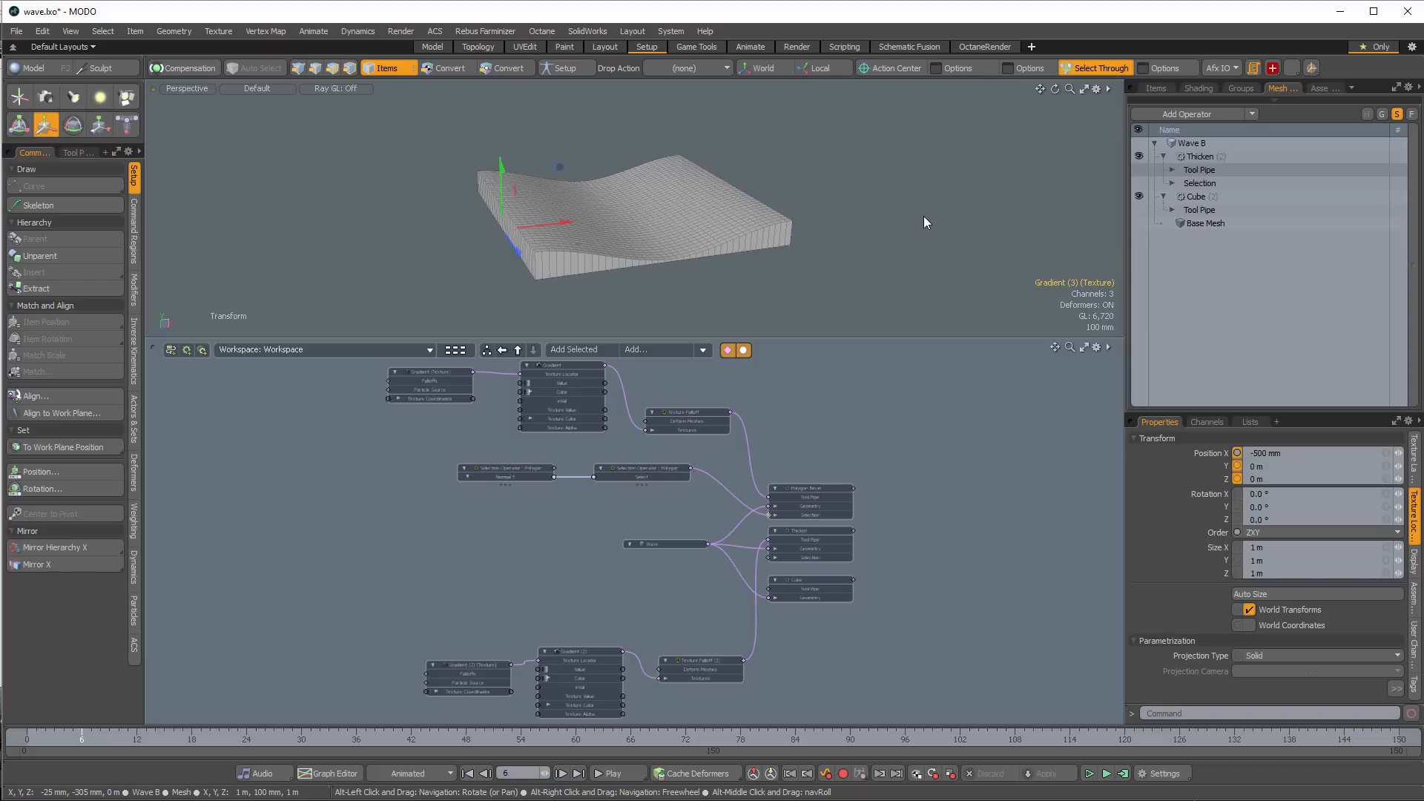
Toggle Show Texture Locators on and off in the 3D viewport's visibility properties
key(o)
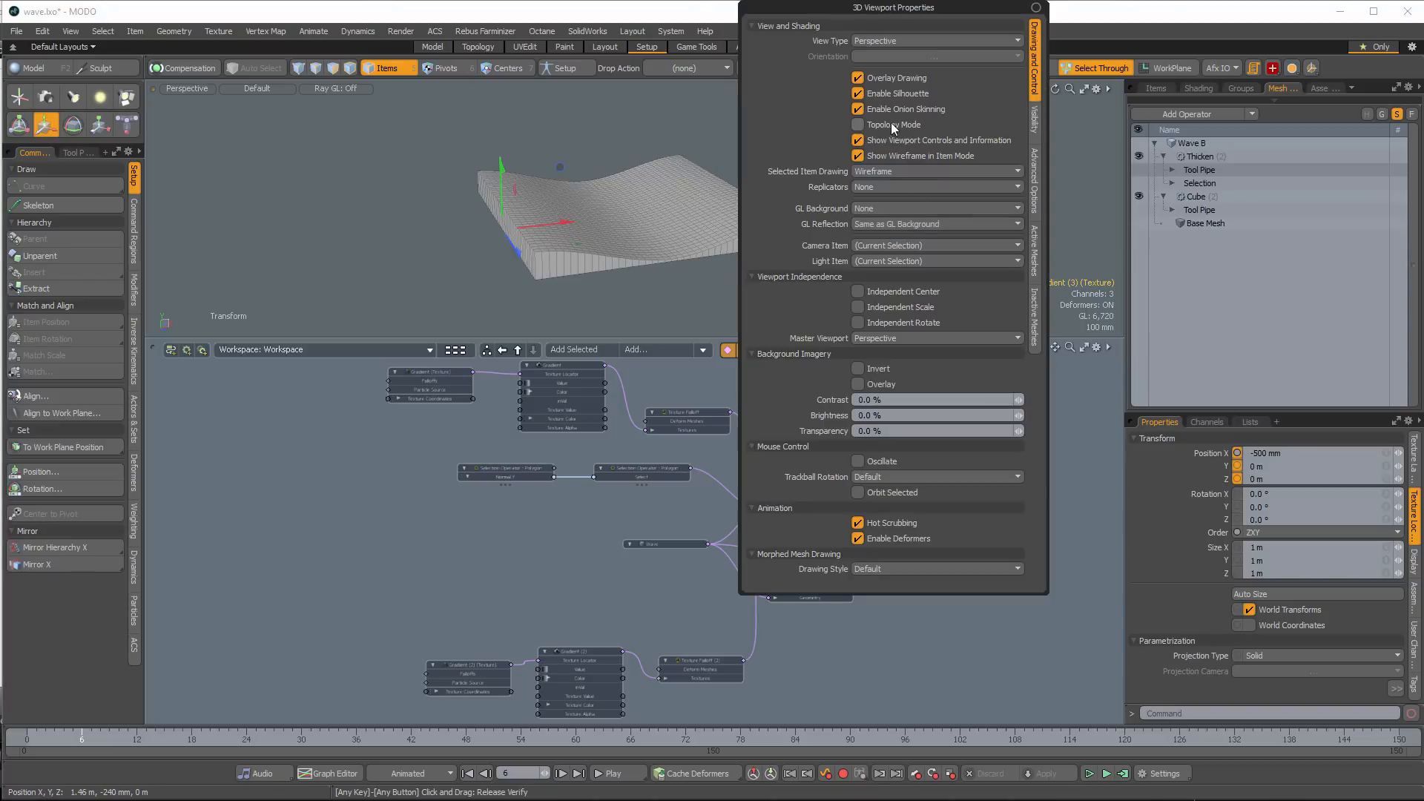
click(1034, 132)
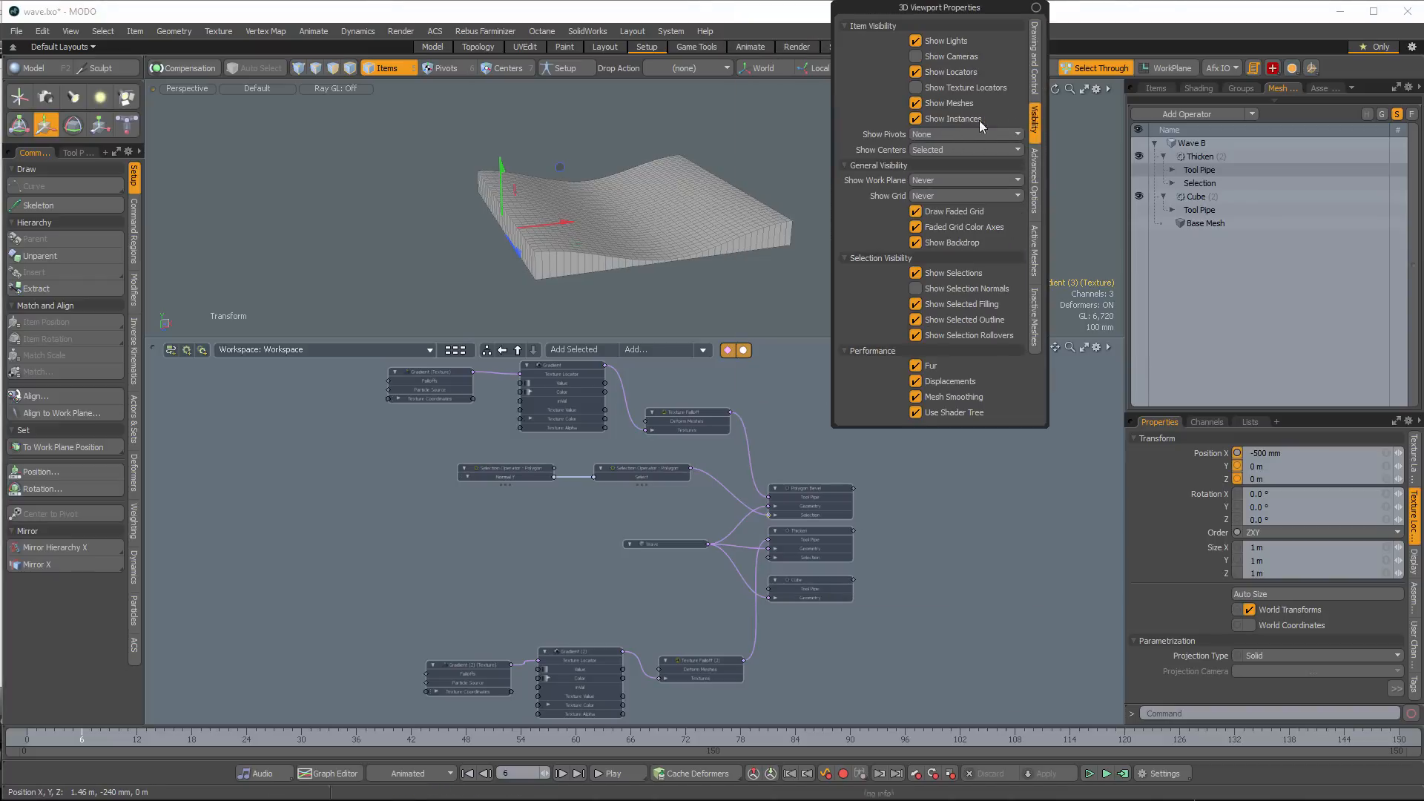
click(949, 88)
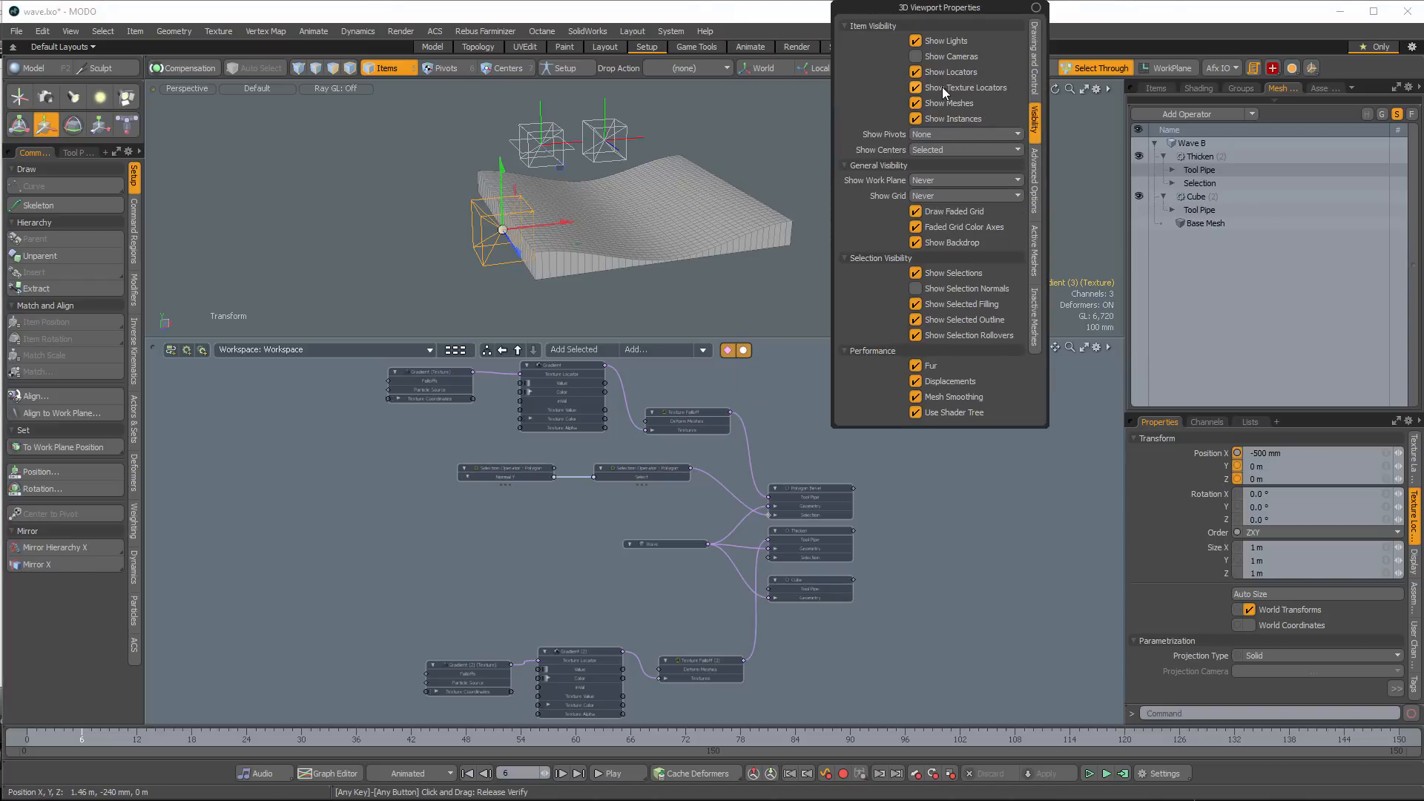
click(942, 87)
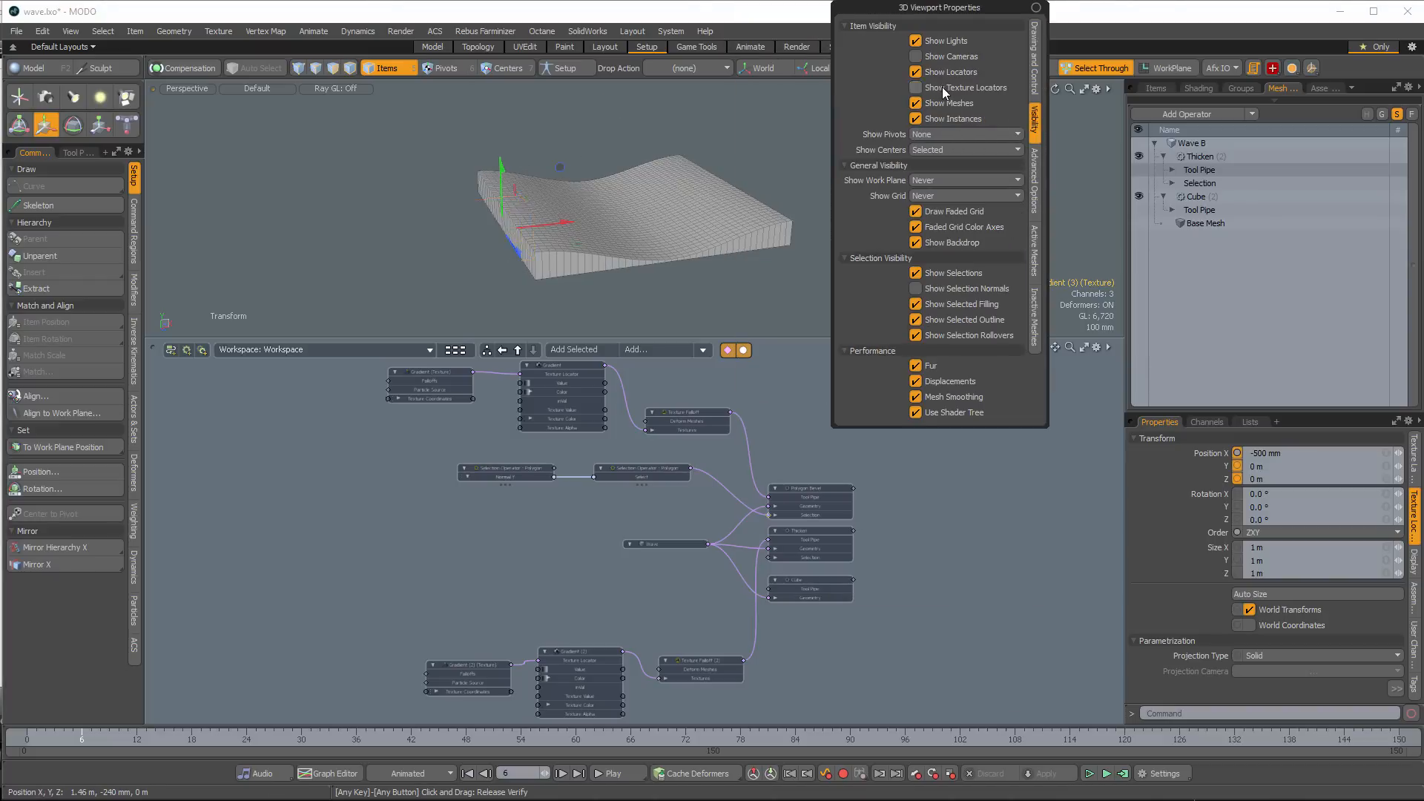
click(435, 279)
Show the texture locators in the perspective viewport using the quick display toggles
key(ctrl+3)
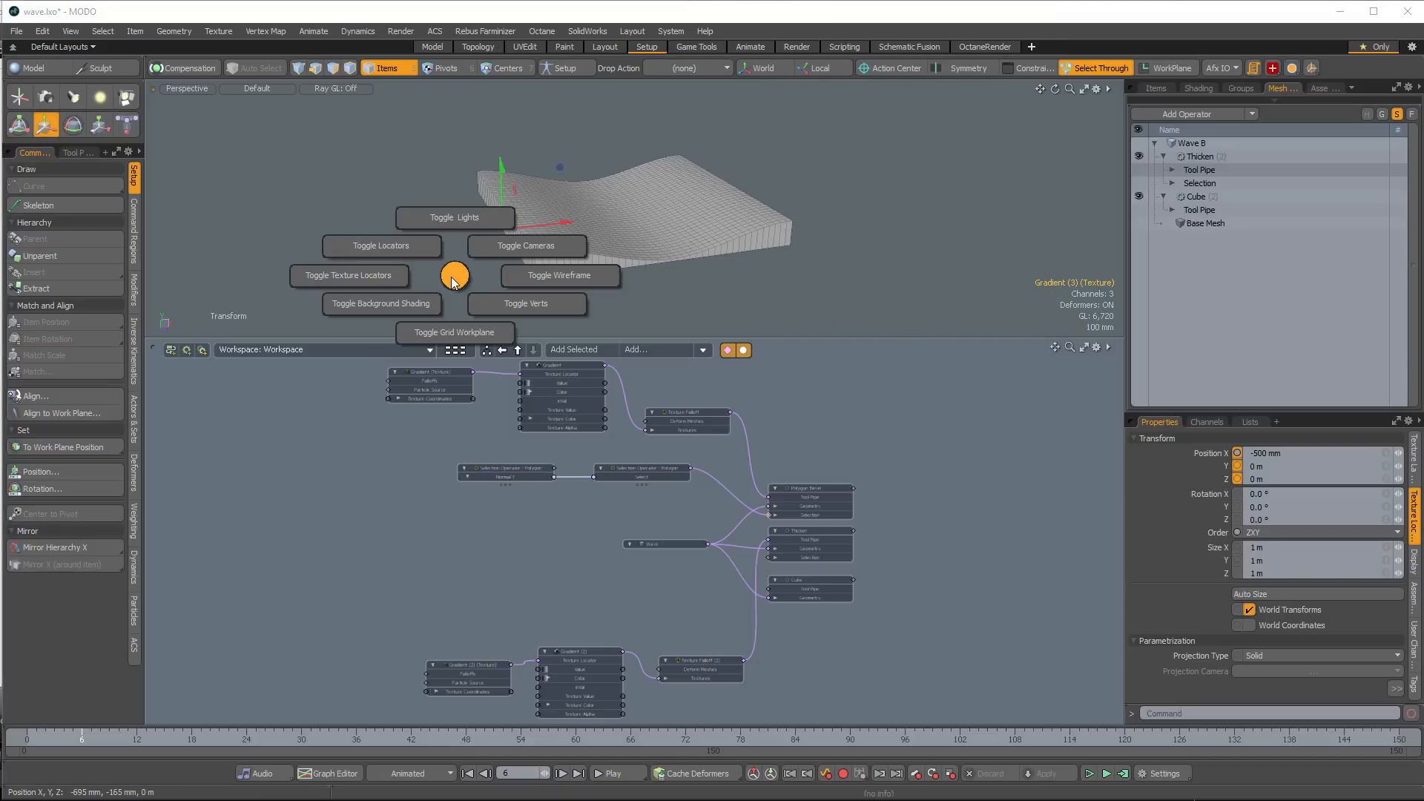
click(353, 270)
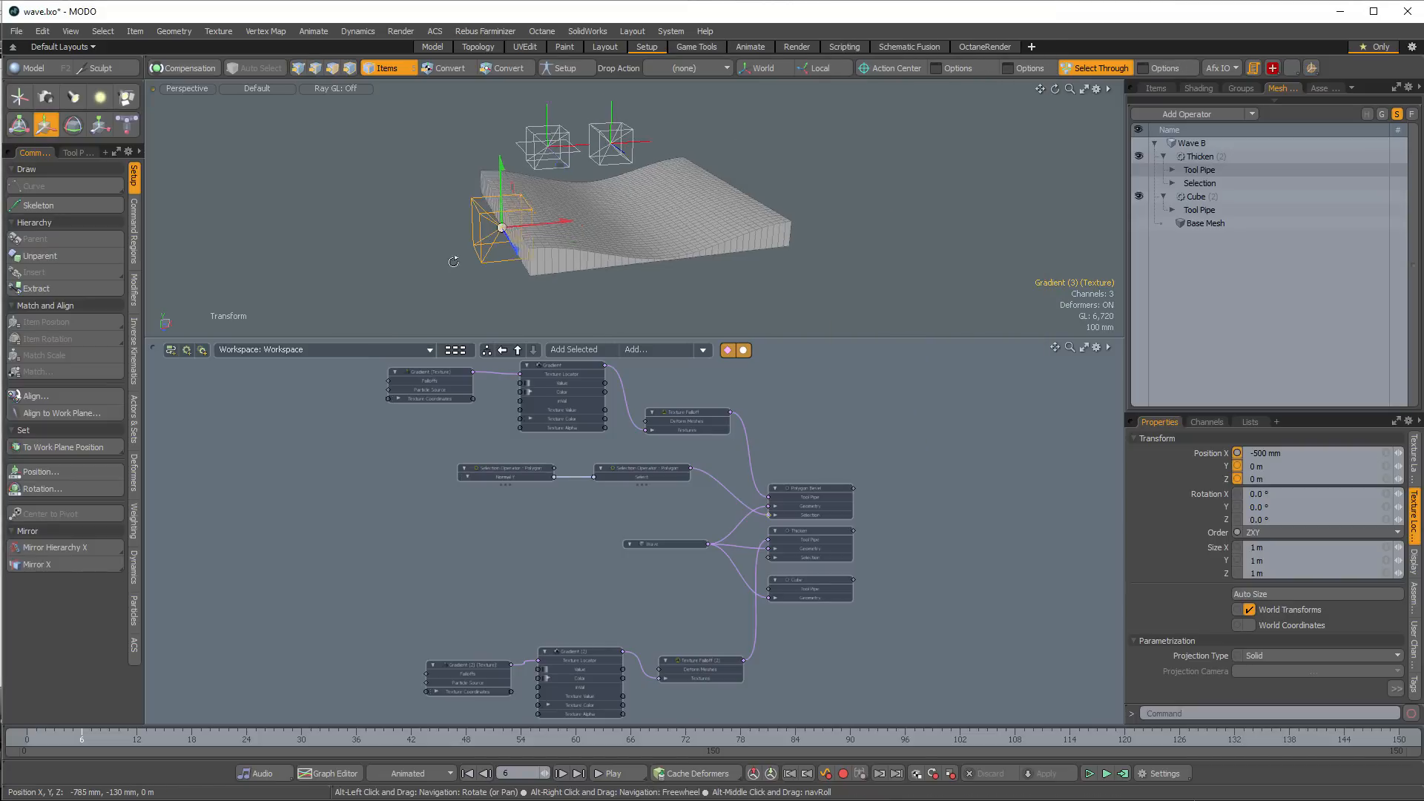
alt+drag(450, 289, 508, 286)
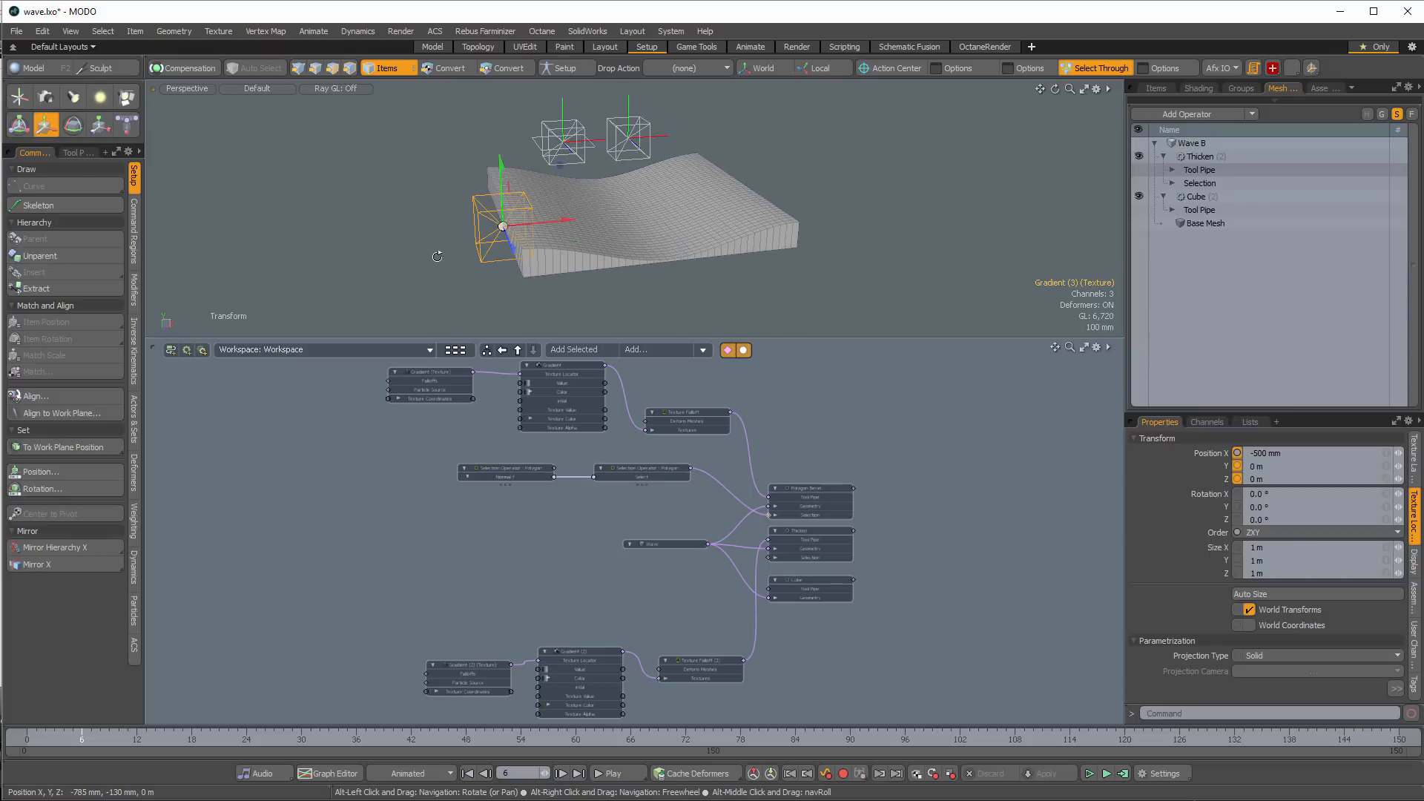
Keyframe the Gradient (3) texture locator's Position X at -500 mm on frame 0
drag(70, 734, 27, 734)
click(1202, 453)
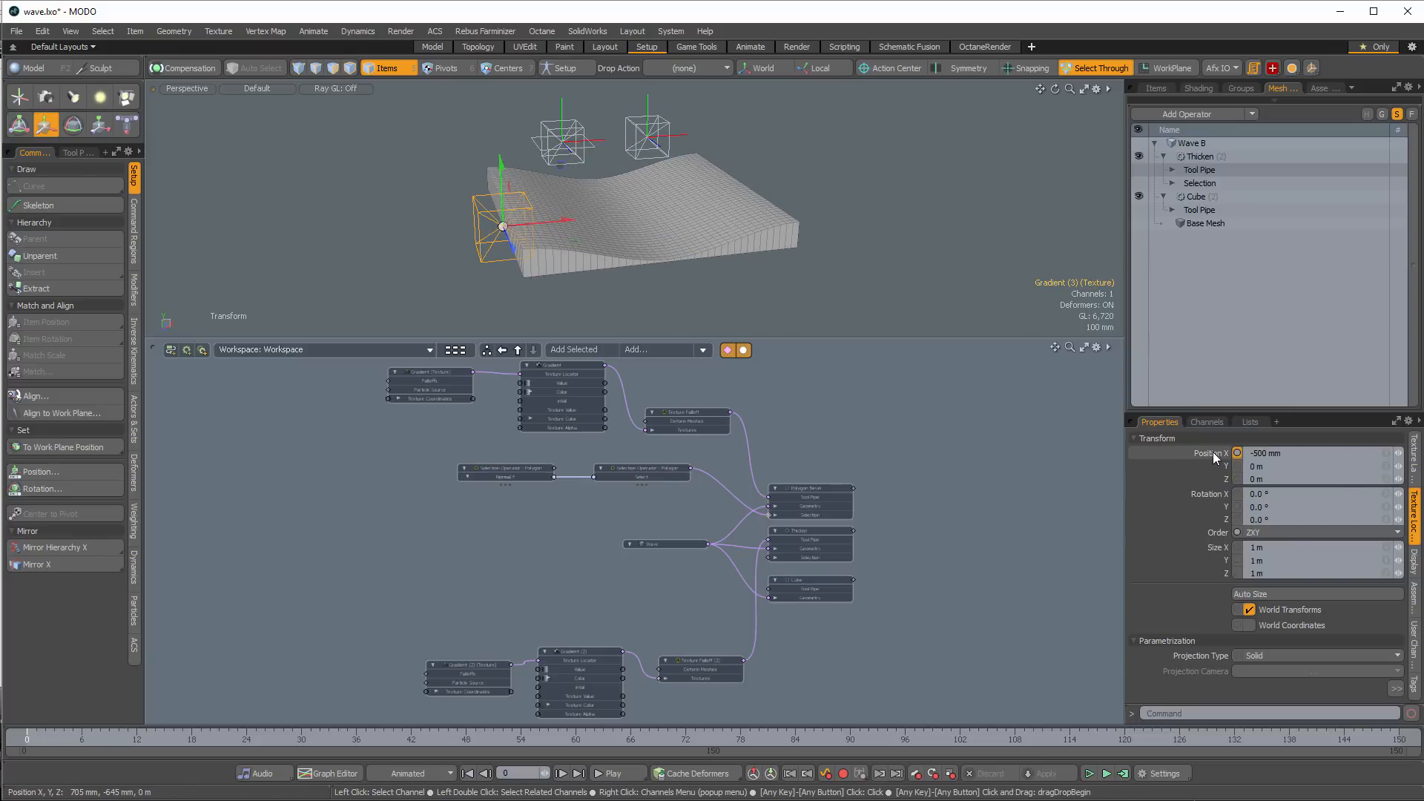
key(s)
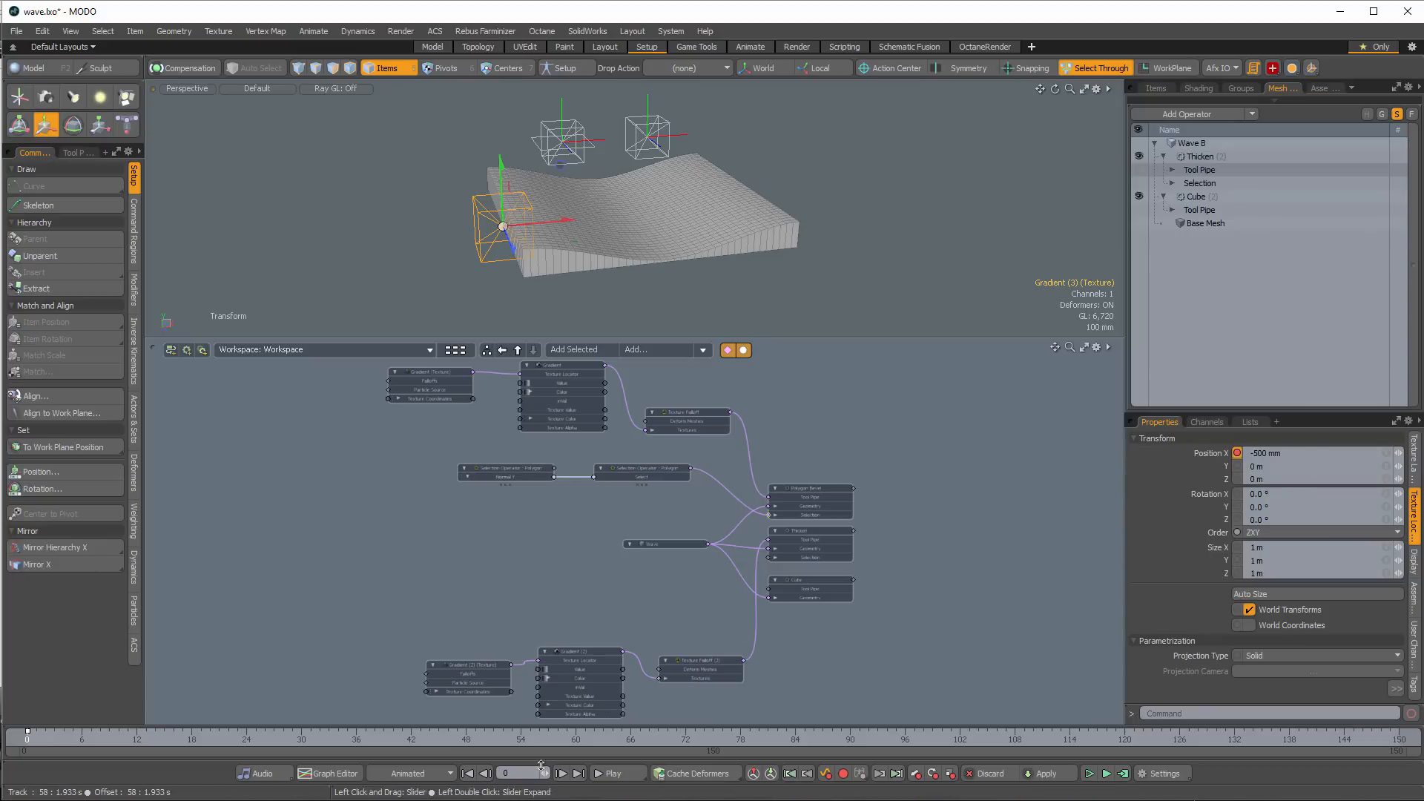
Set the Gradient (3) texture locator's Position X to 500 mm at frame 50
key(Return)
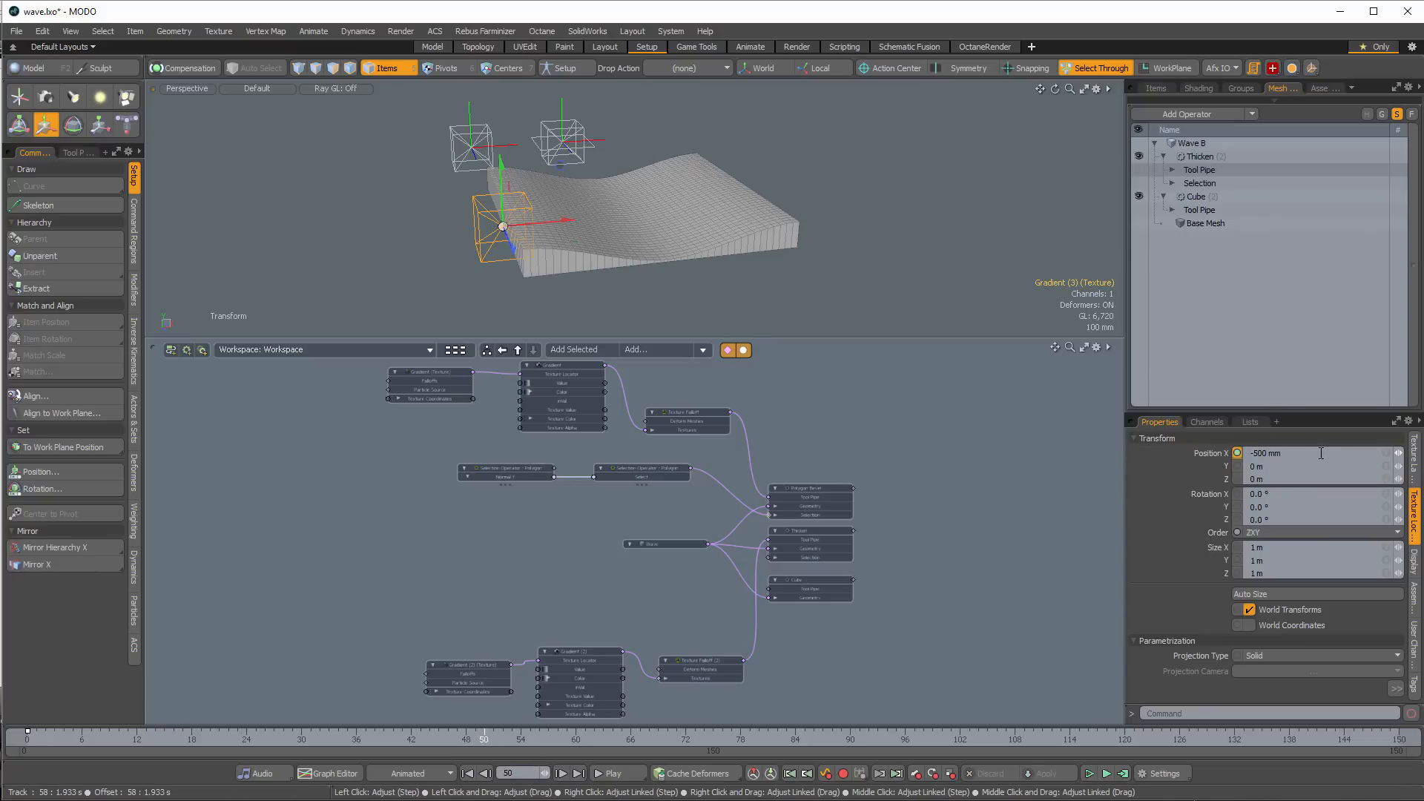
click(1322, 454)
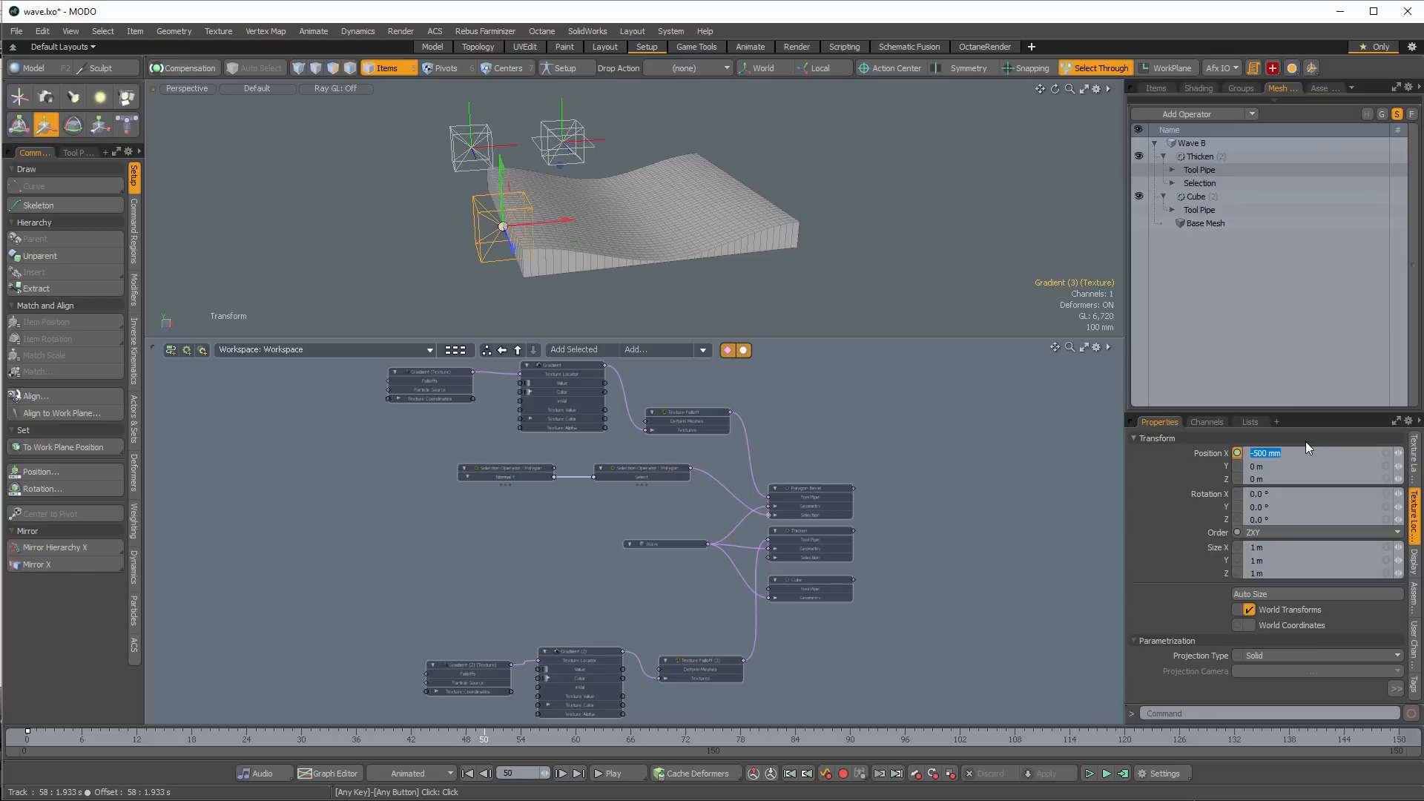
text(500)
key(Return)
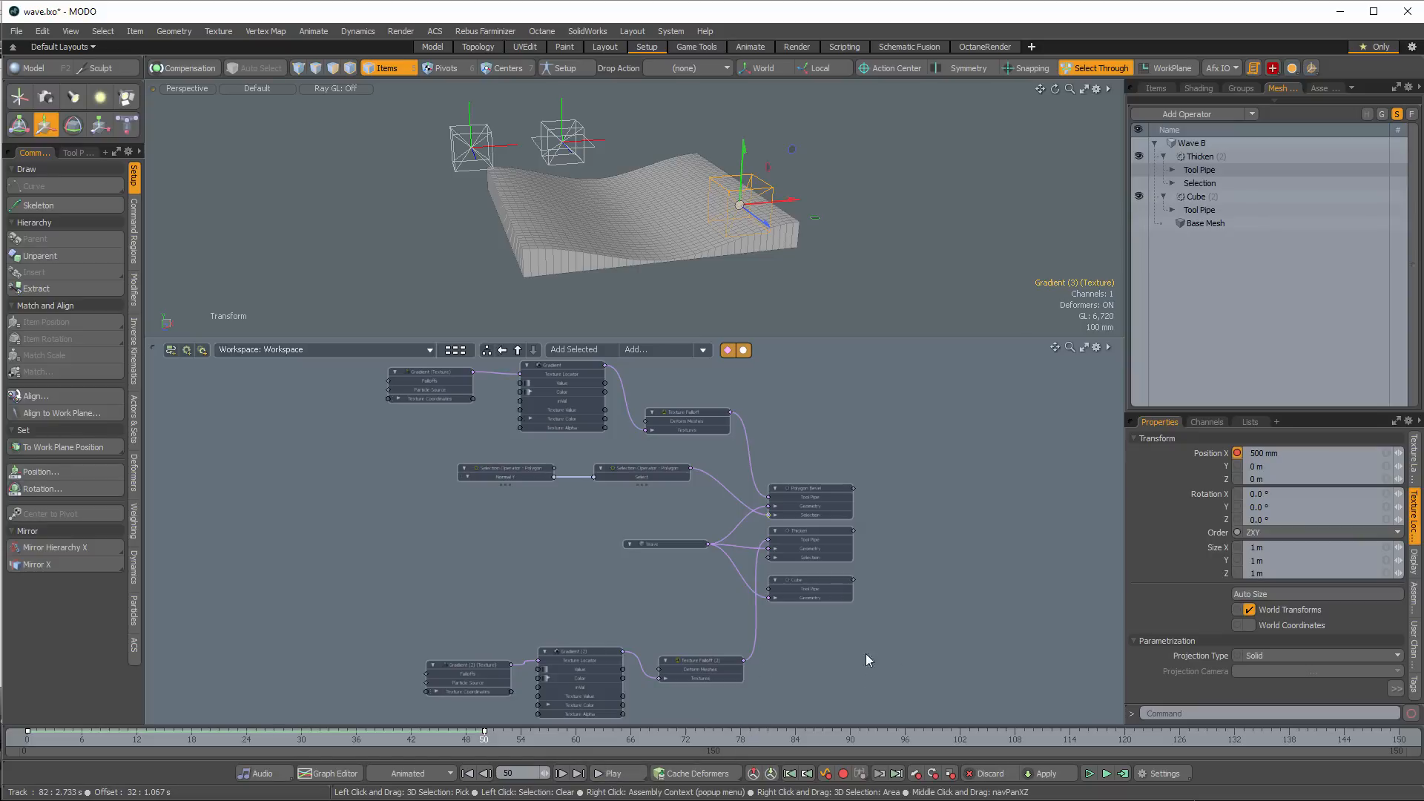
Give both Position X keyframes linear slopes in the Graph Editor
click(334, 773)
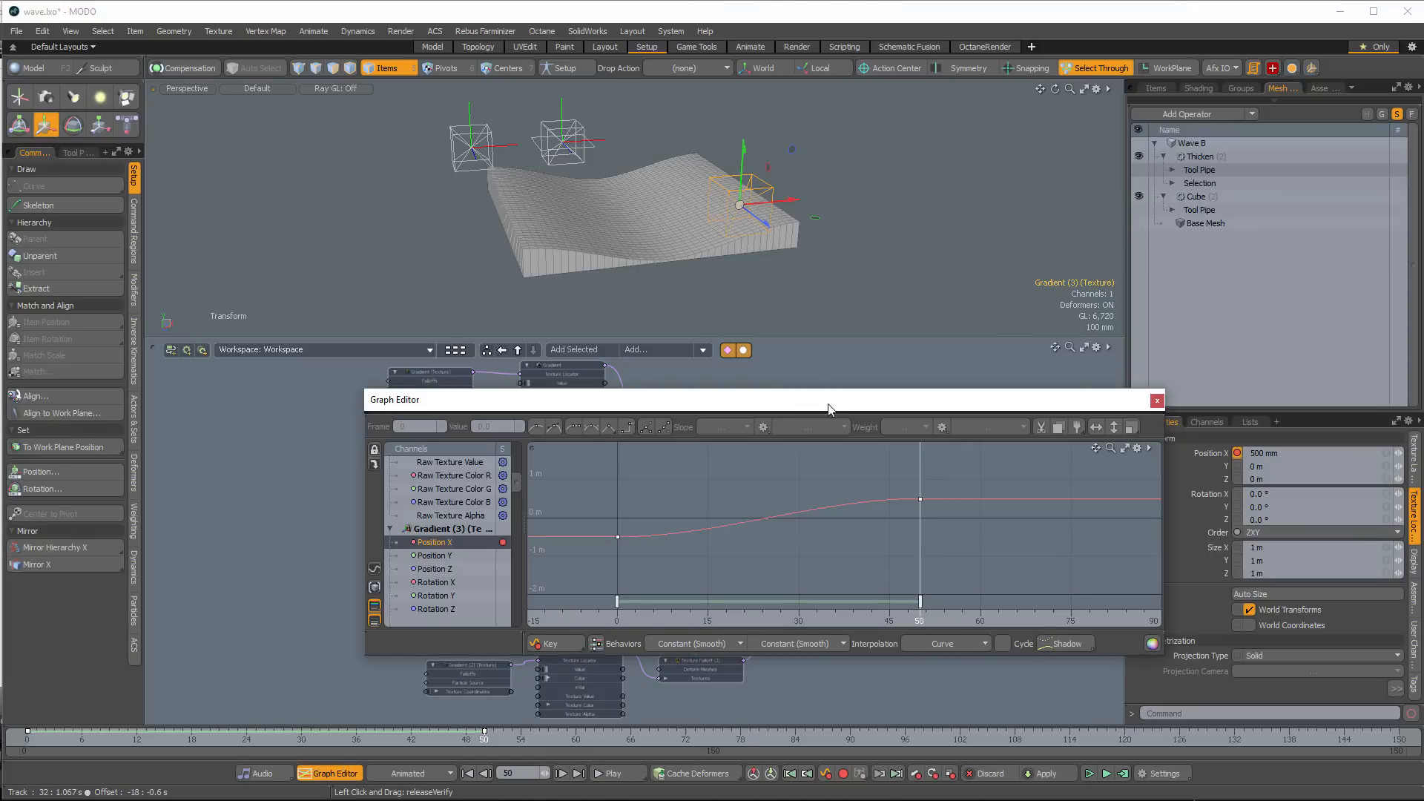
drag(829, 409, 753, 423)
drag(866, 490, 526, 578)
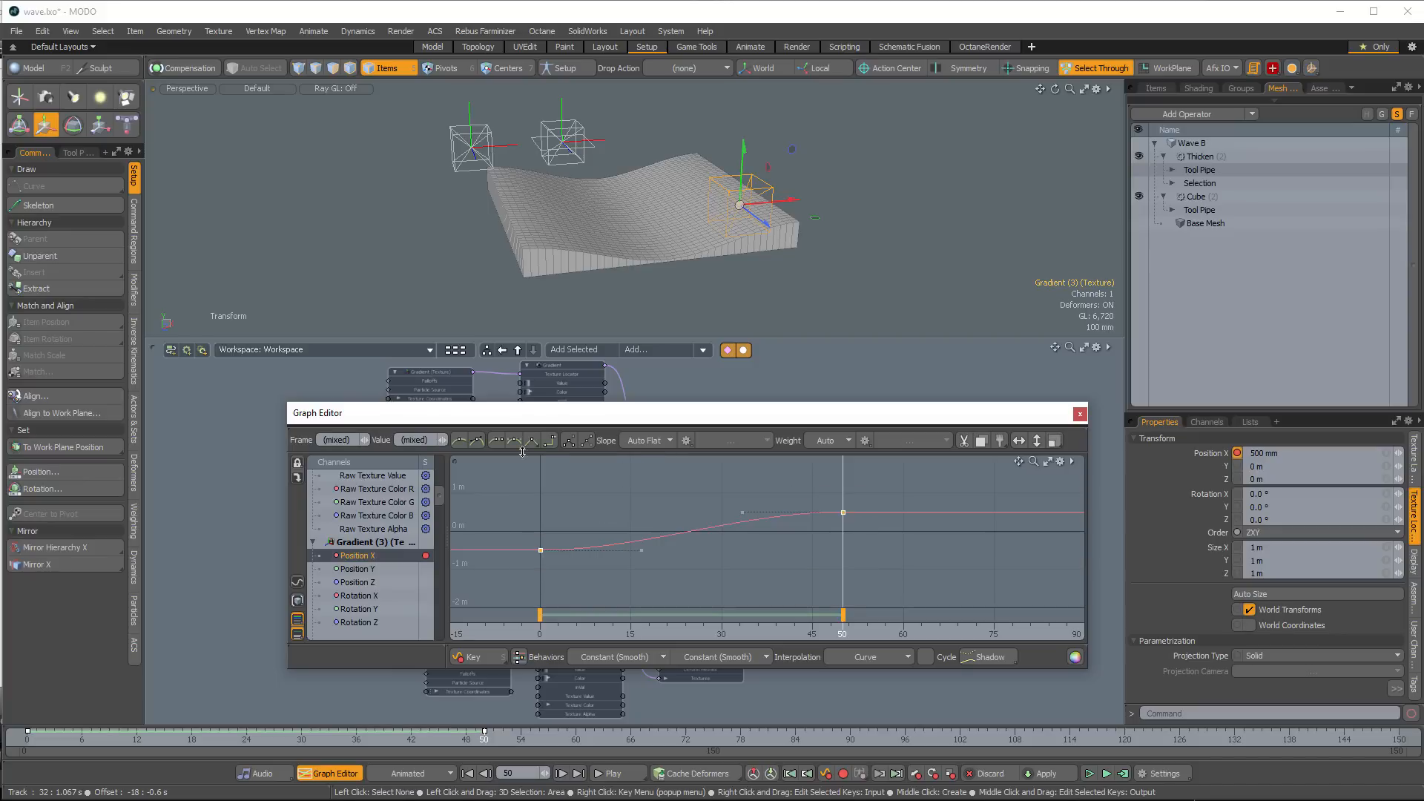
click(496, 444)
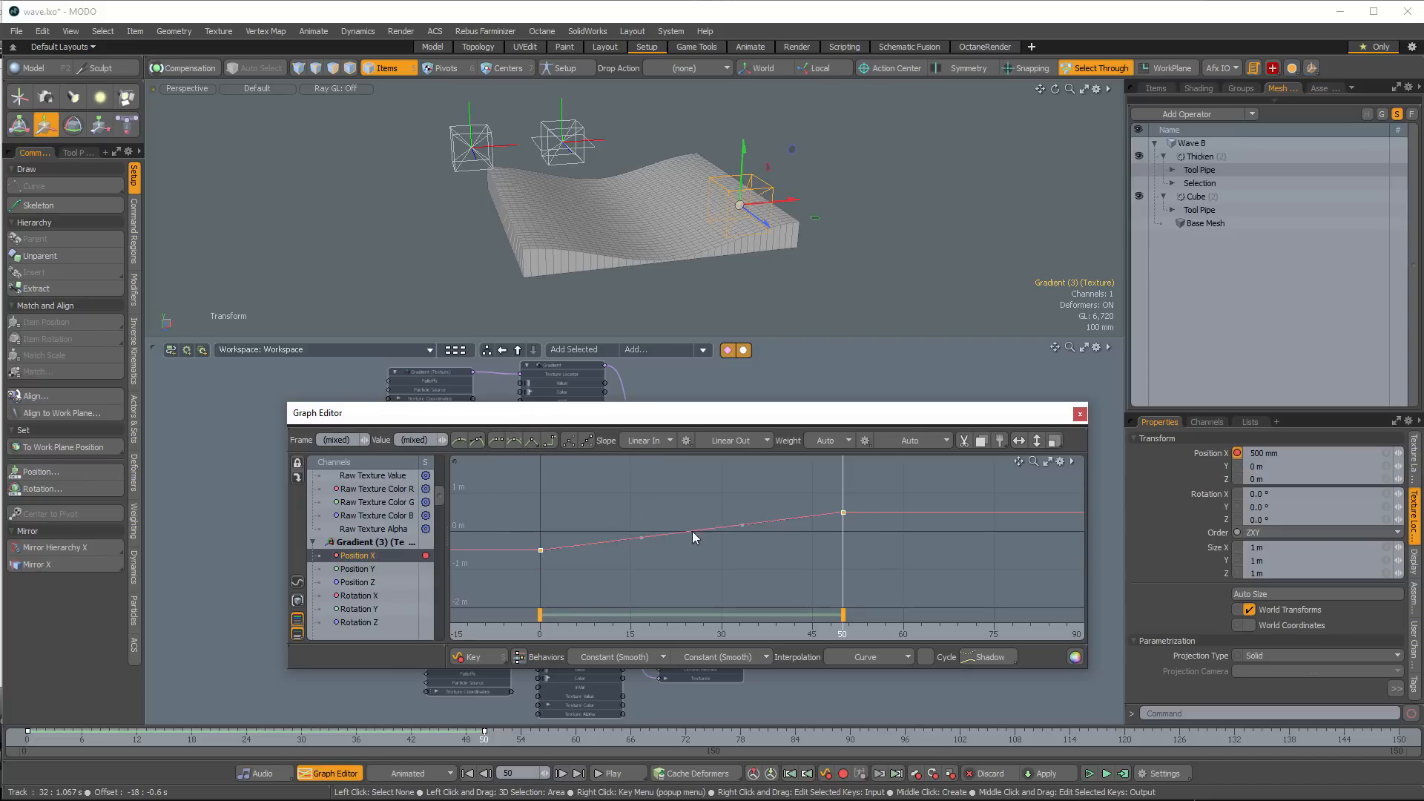
Set the Position X curve's behavior after its last keyframe to Repeat and close the Graph Editor
click(844, 513)
drag(890, 414, 797, 175)
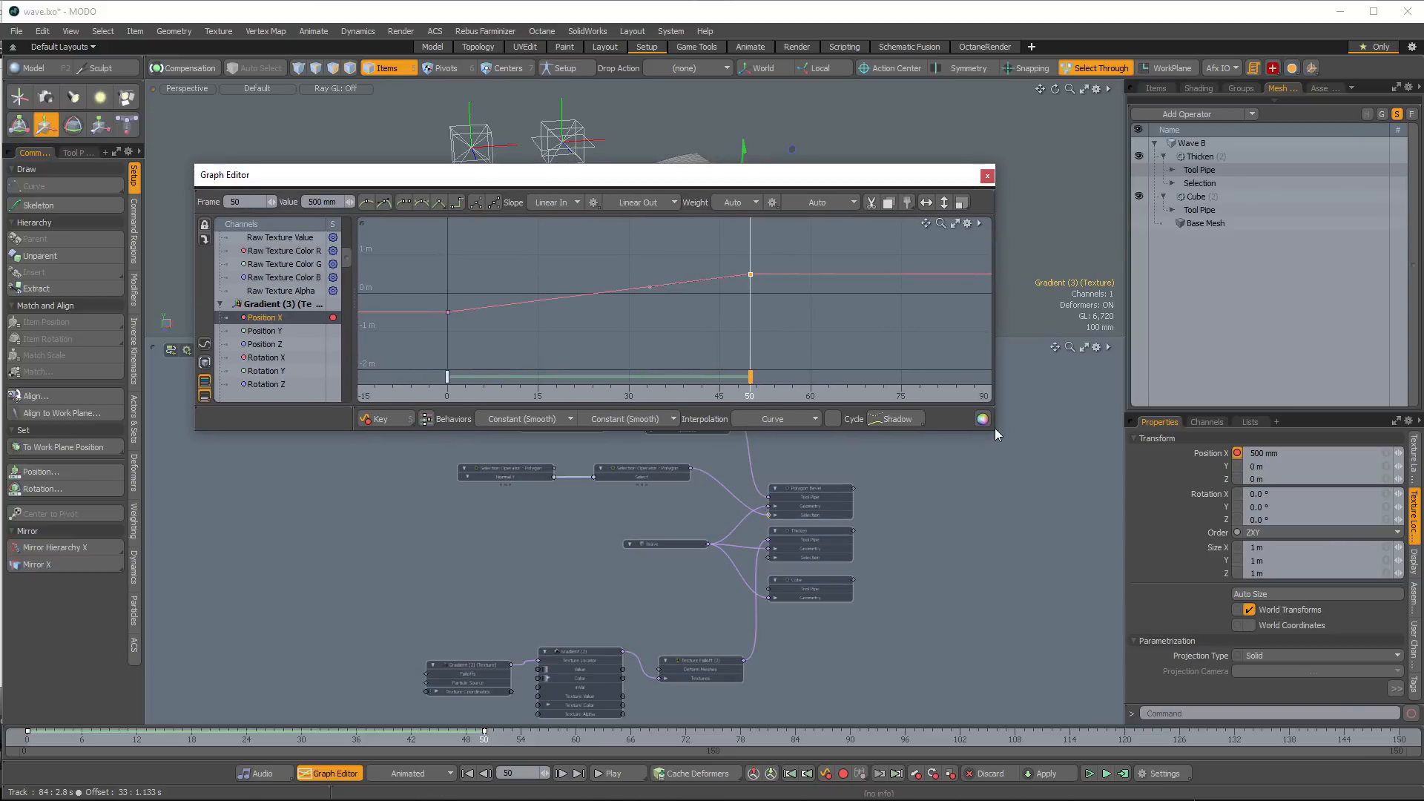
drag(995, 429, 1031, 597)
click(649, 585)
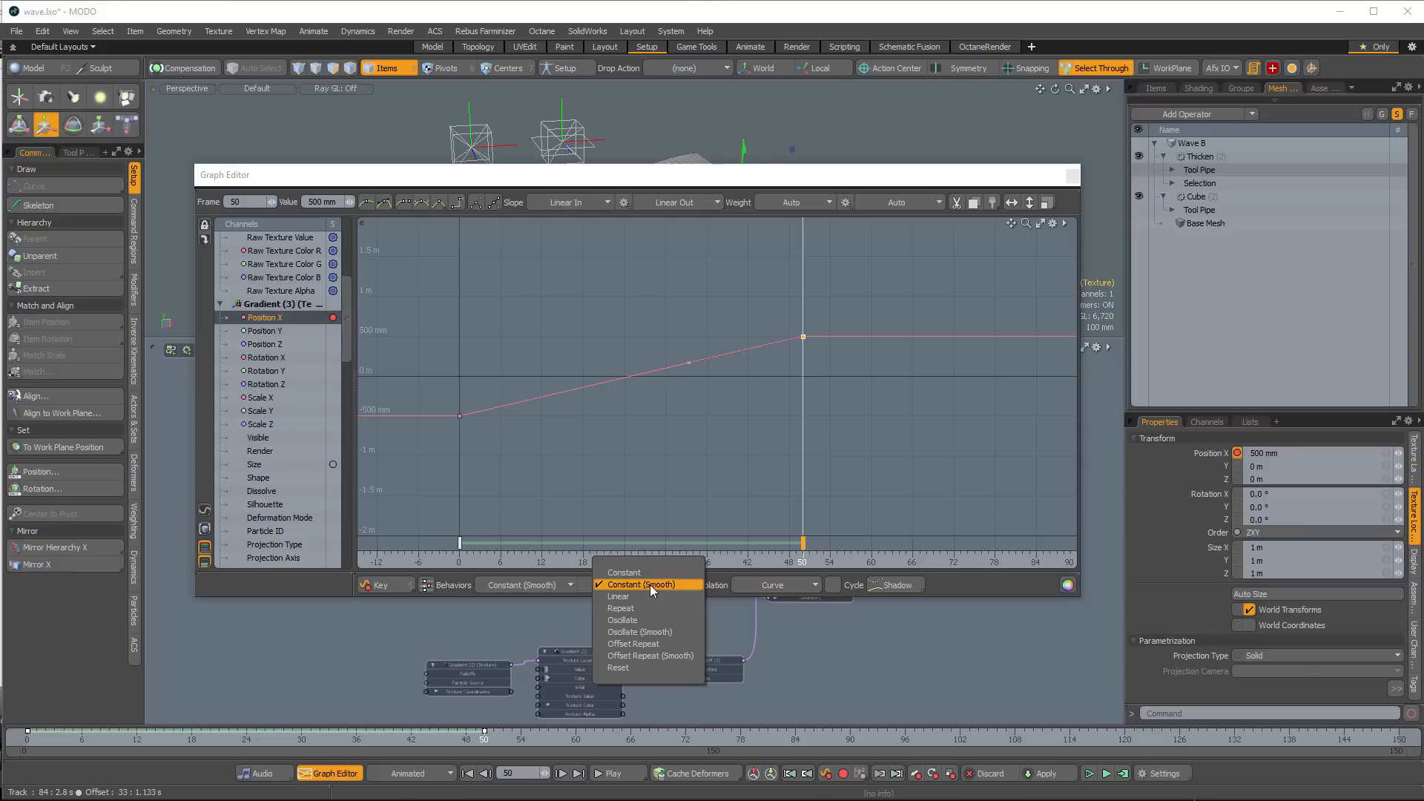
click(650, 609)
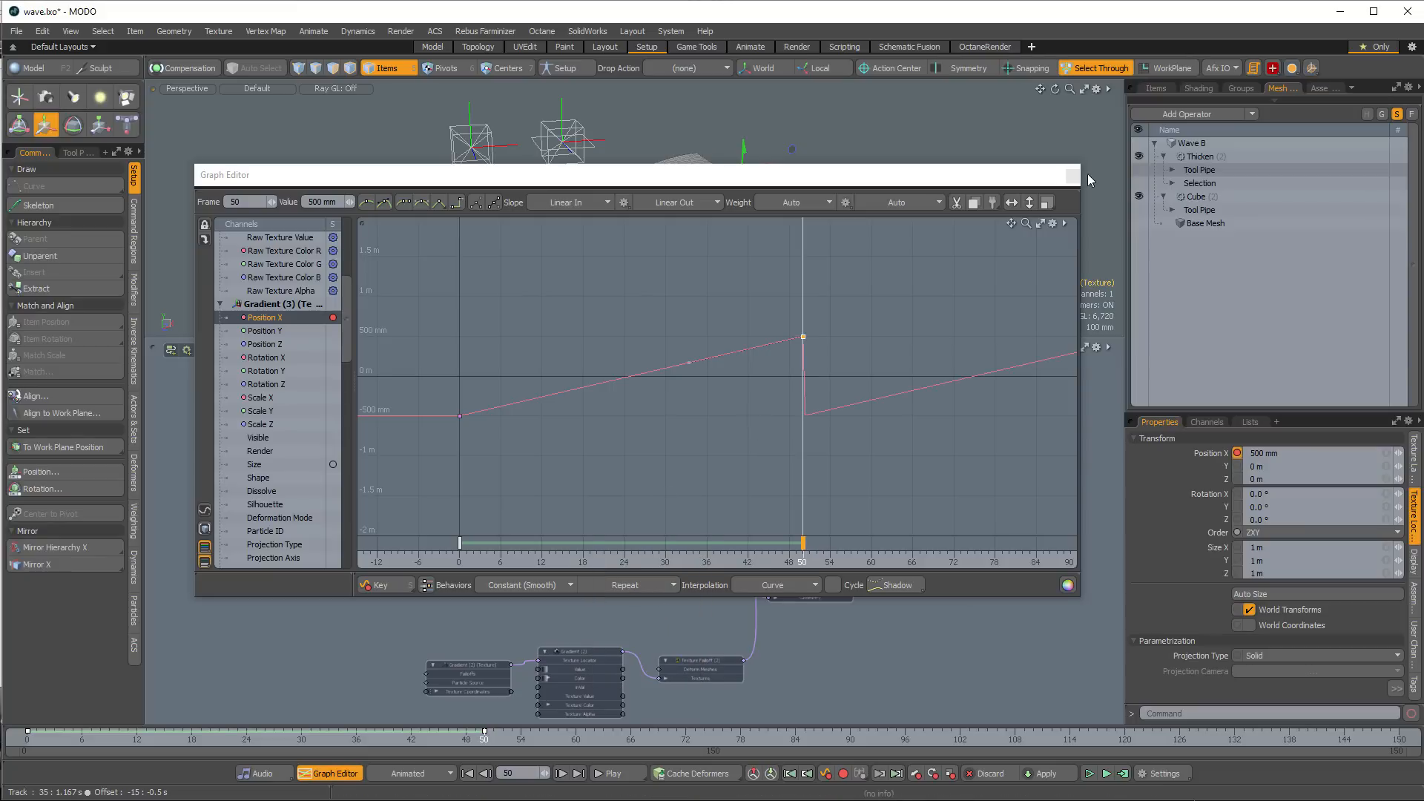
click(1072, 177)
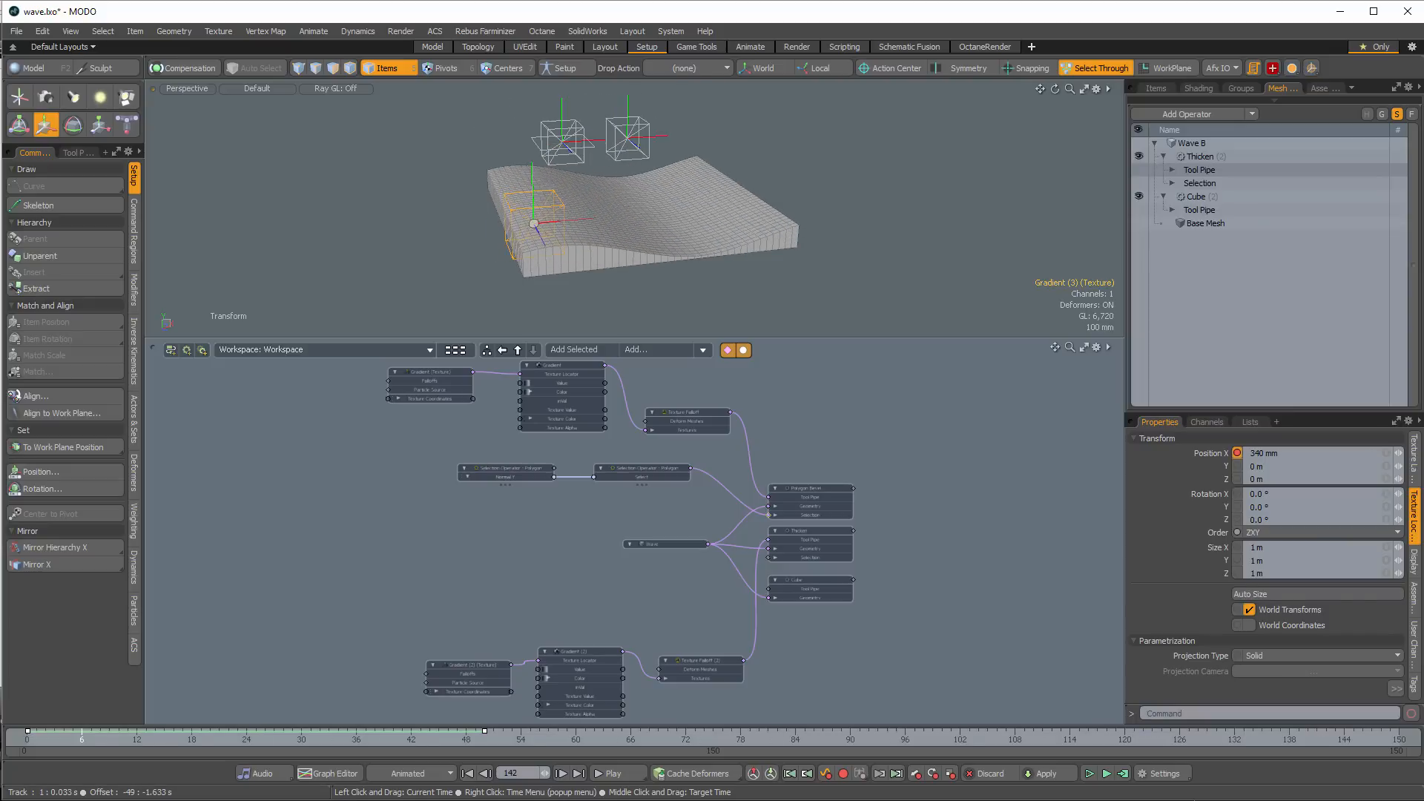
Switch to the Model layout and hide the texture locators in the viewport
alt+shift+drag(718, 279, 896, 297)
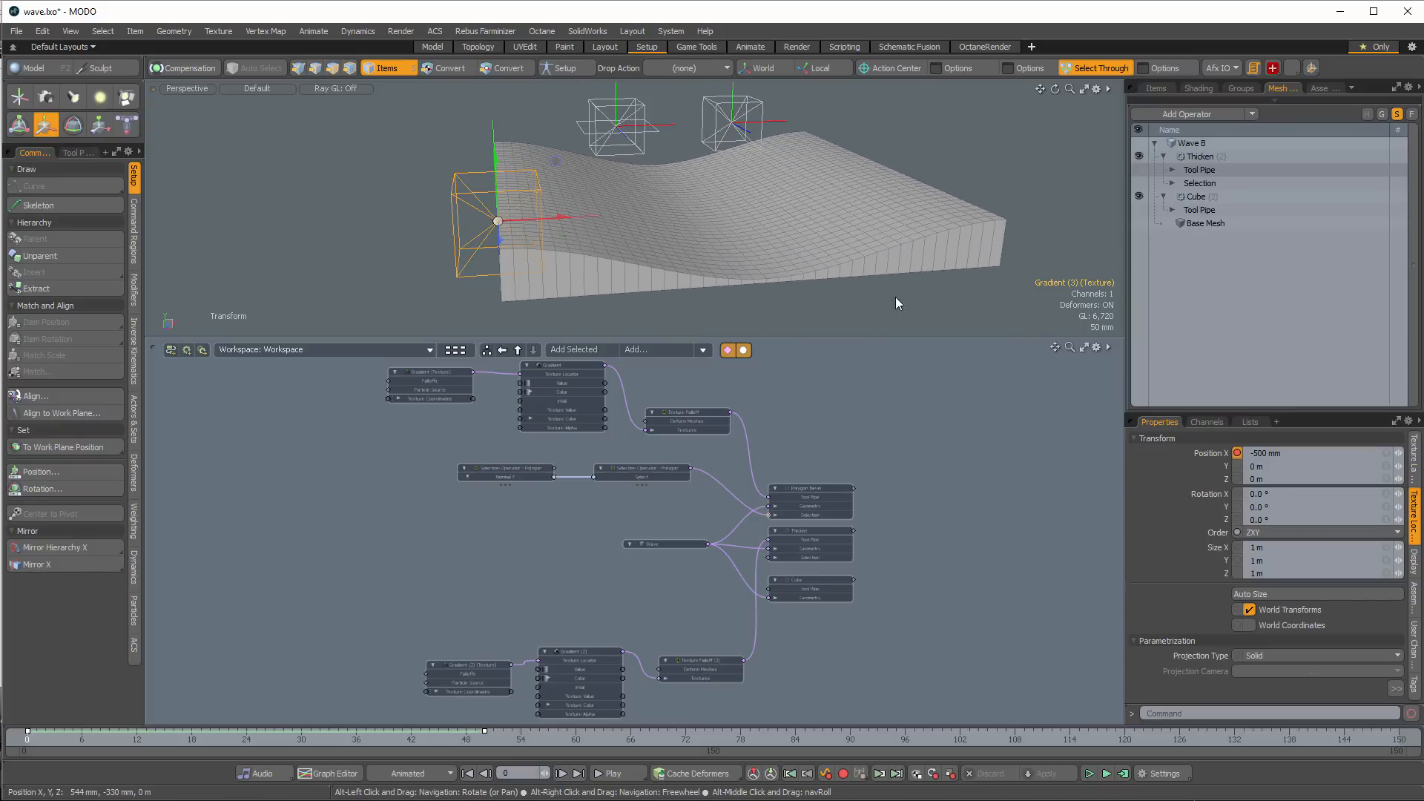
click(434, 47)
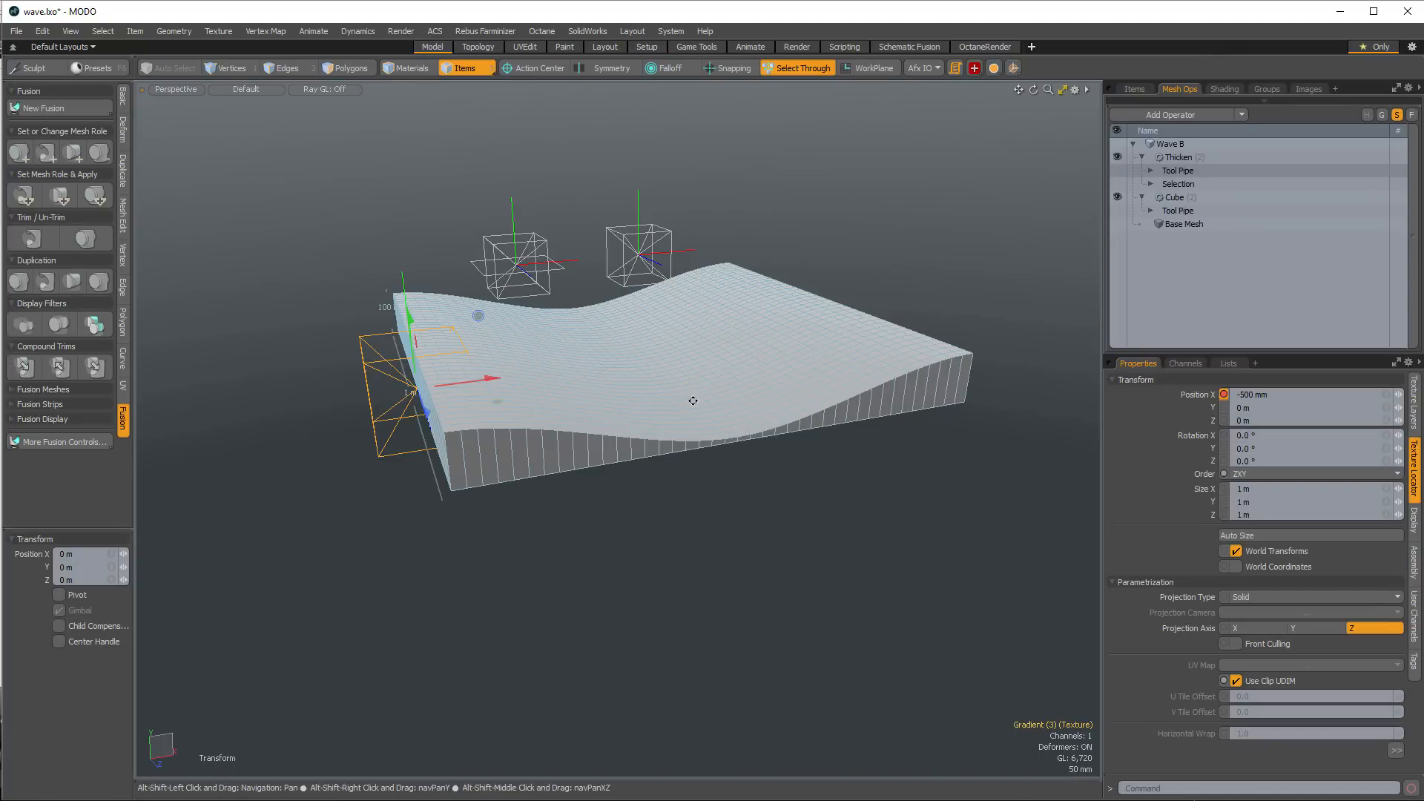
key(shift+o)
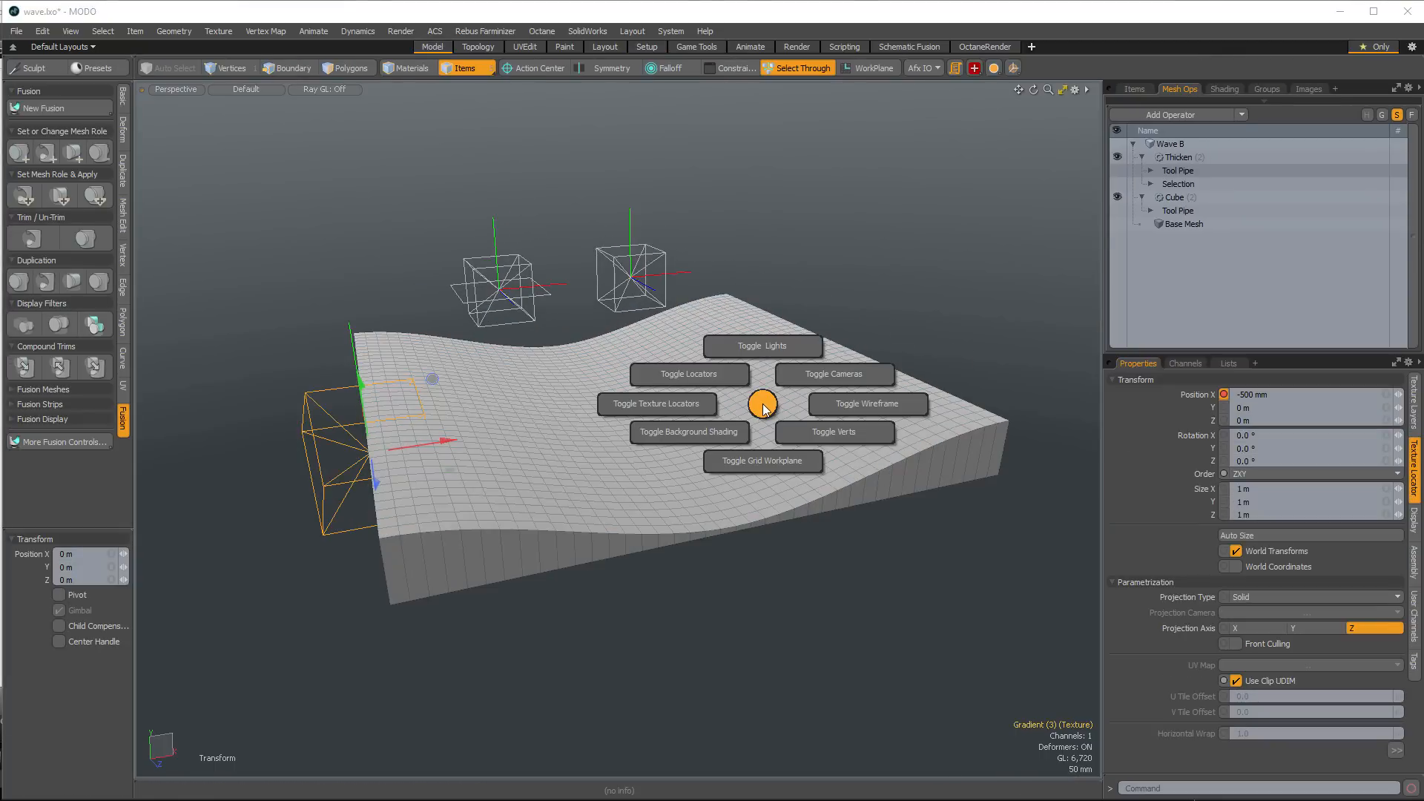
click(635, 402)
alt+drag(635, 402, 712, 408)
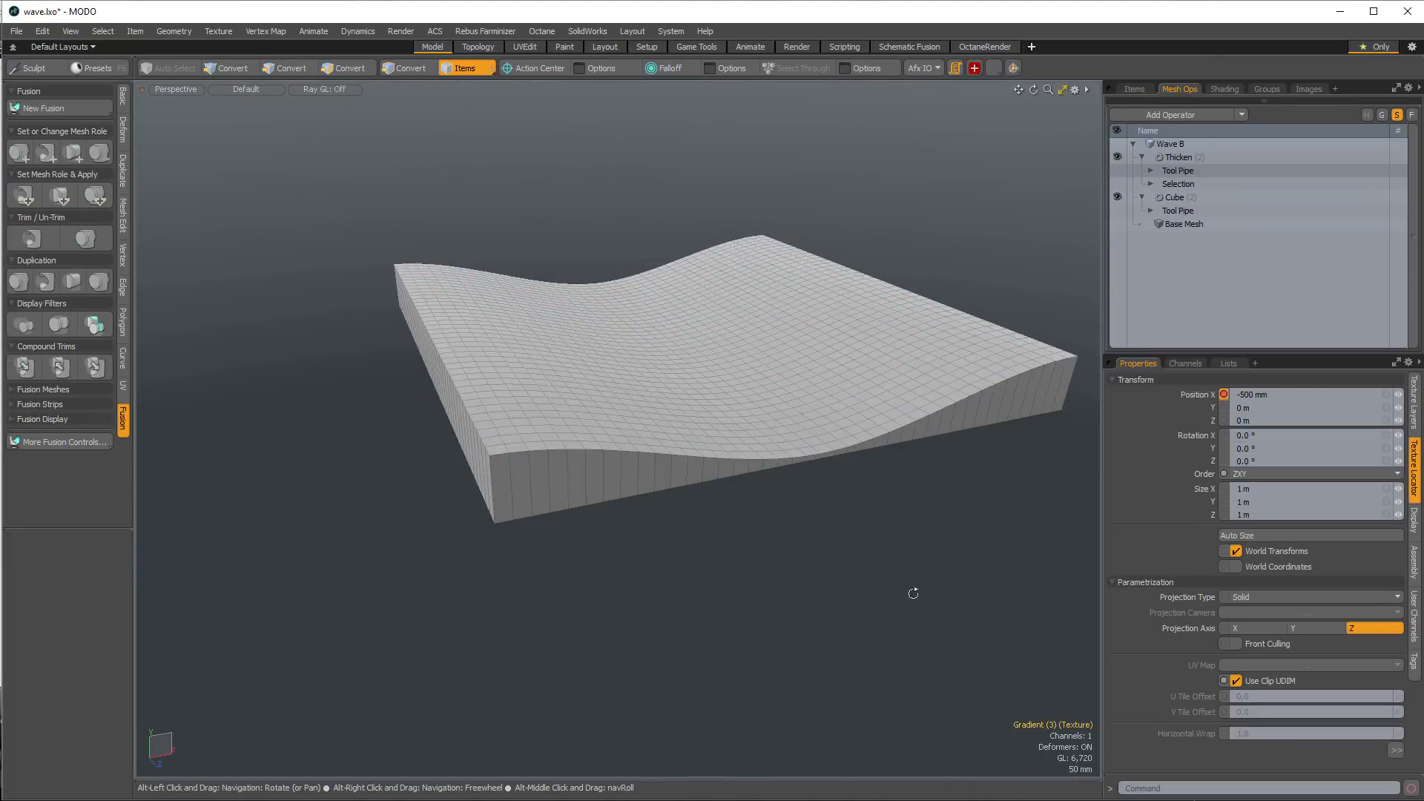
alt+drag(913, 592, 825, 600)
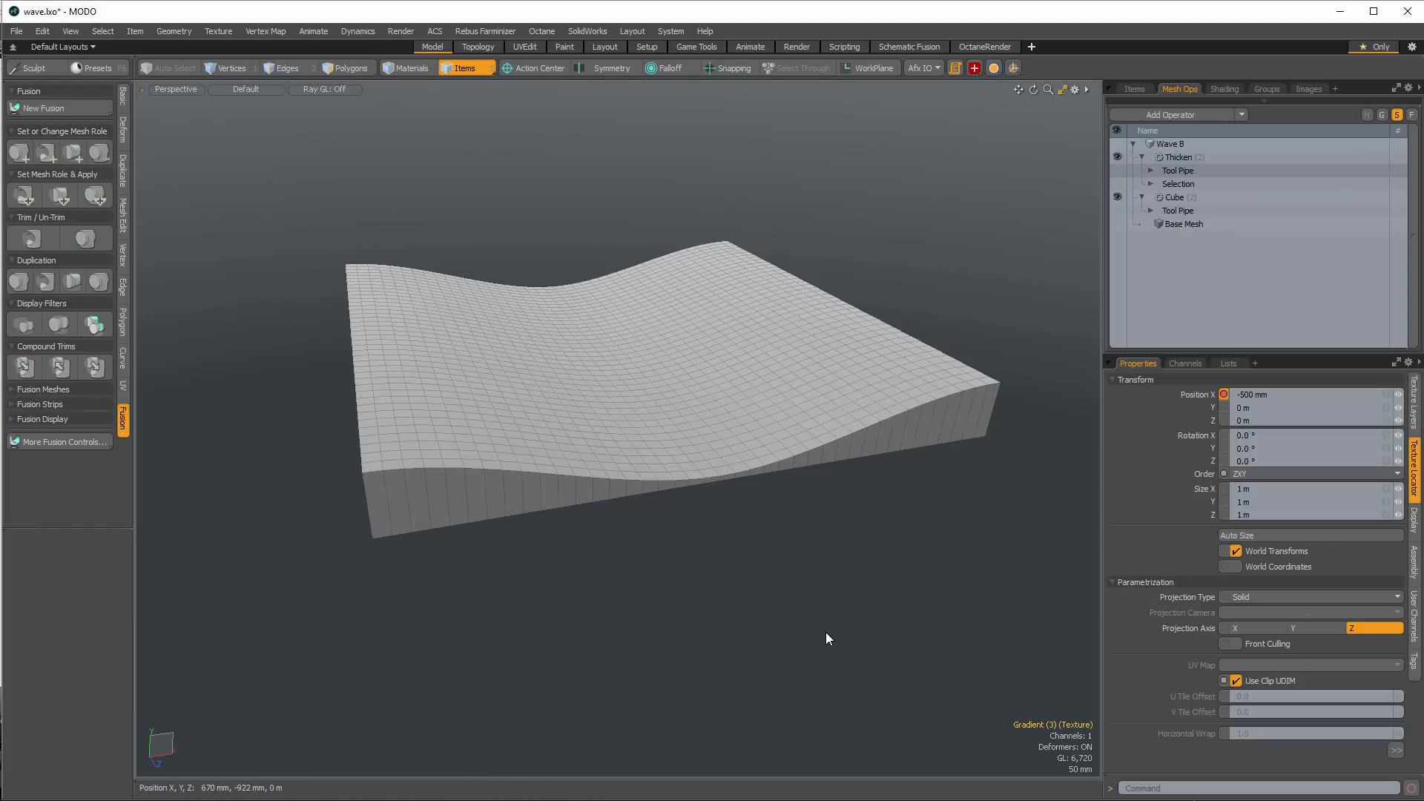
Add a Polygon Bevel mesh operation to Wave B and shift it 30 mm
click(1196, 143)
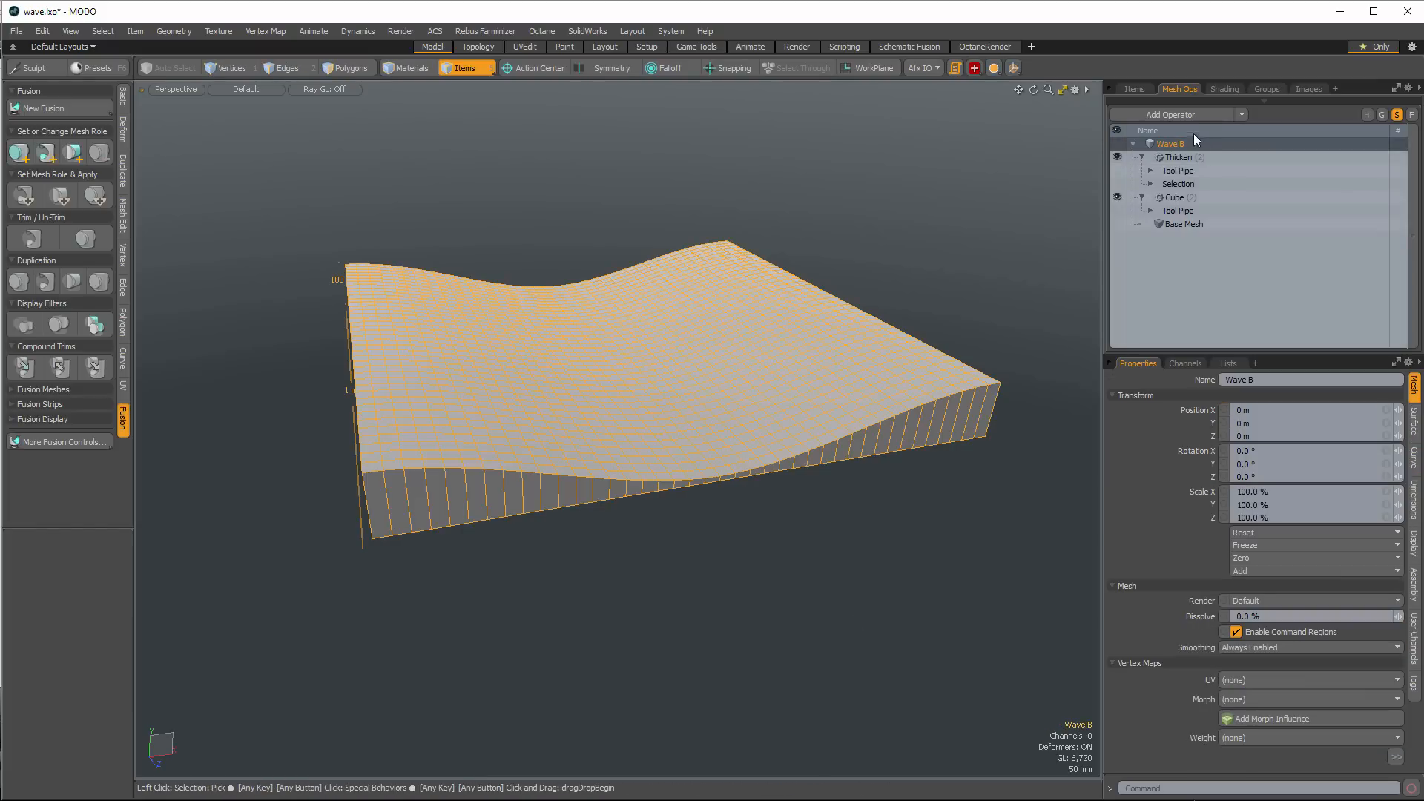
click(1189, 115)
text(poo)
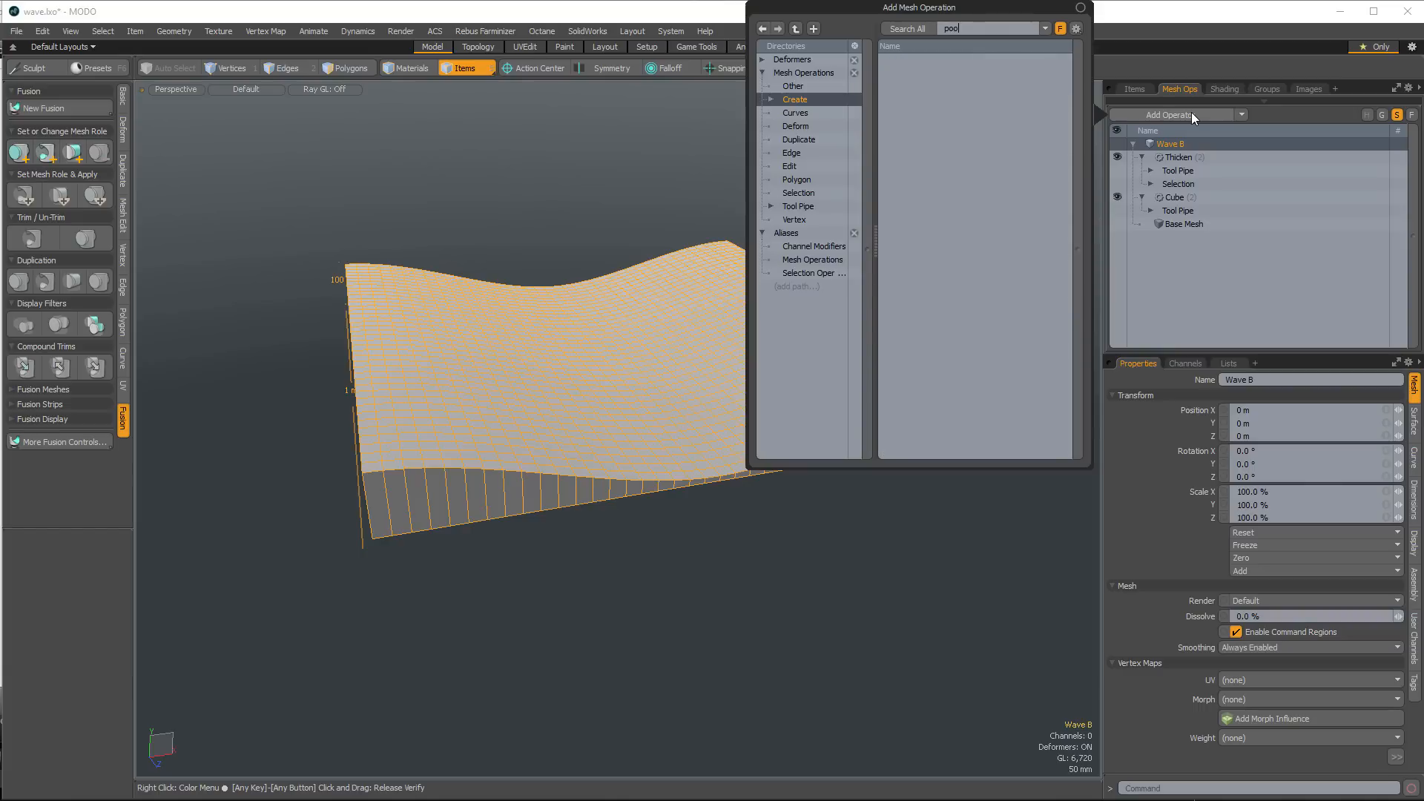
key(BackSpace)
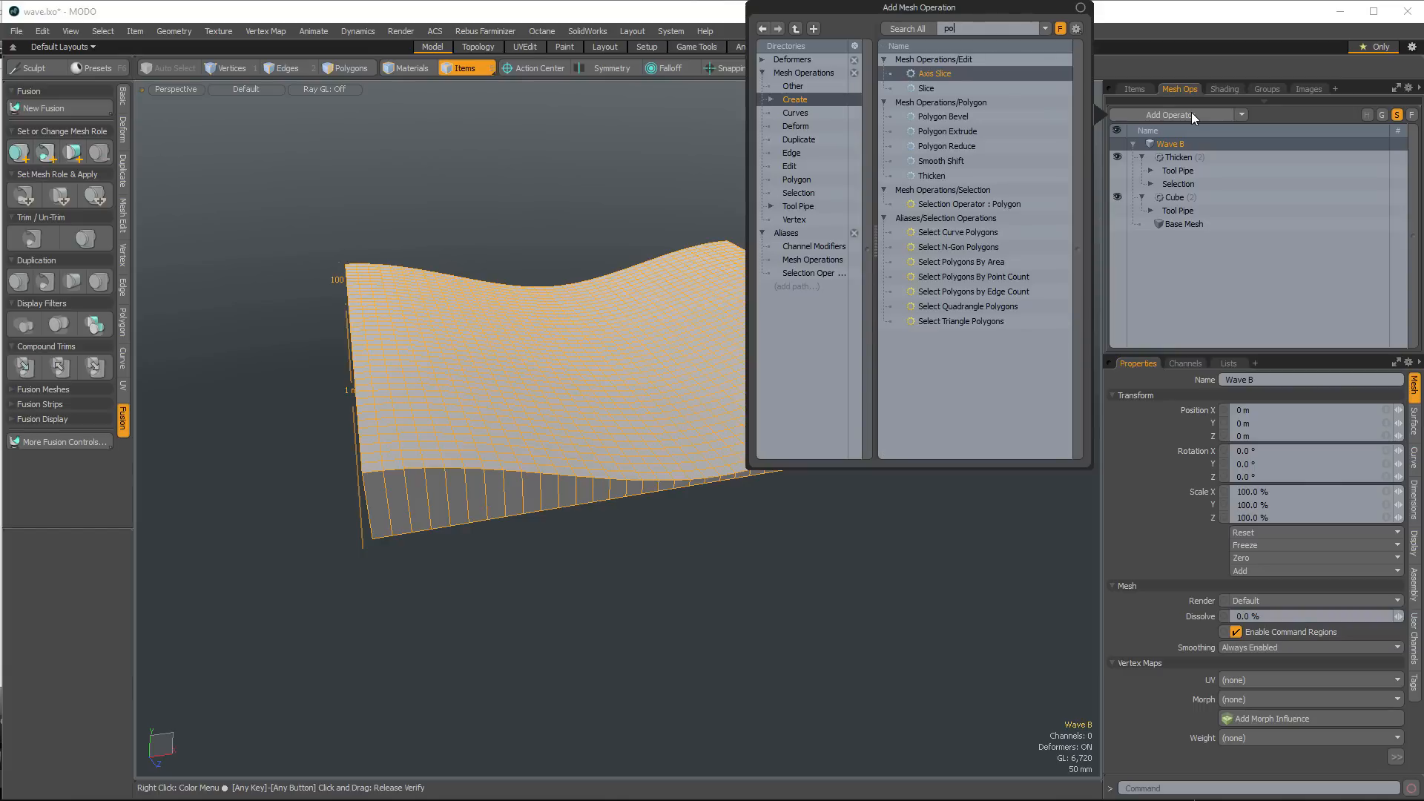
double_click(960, 116)
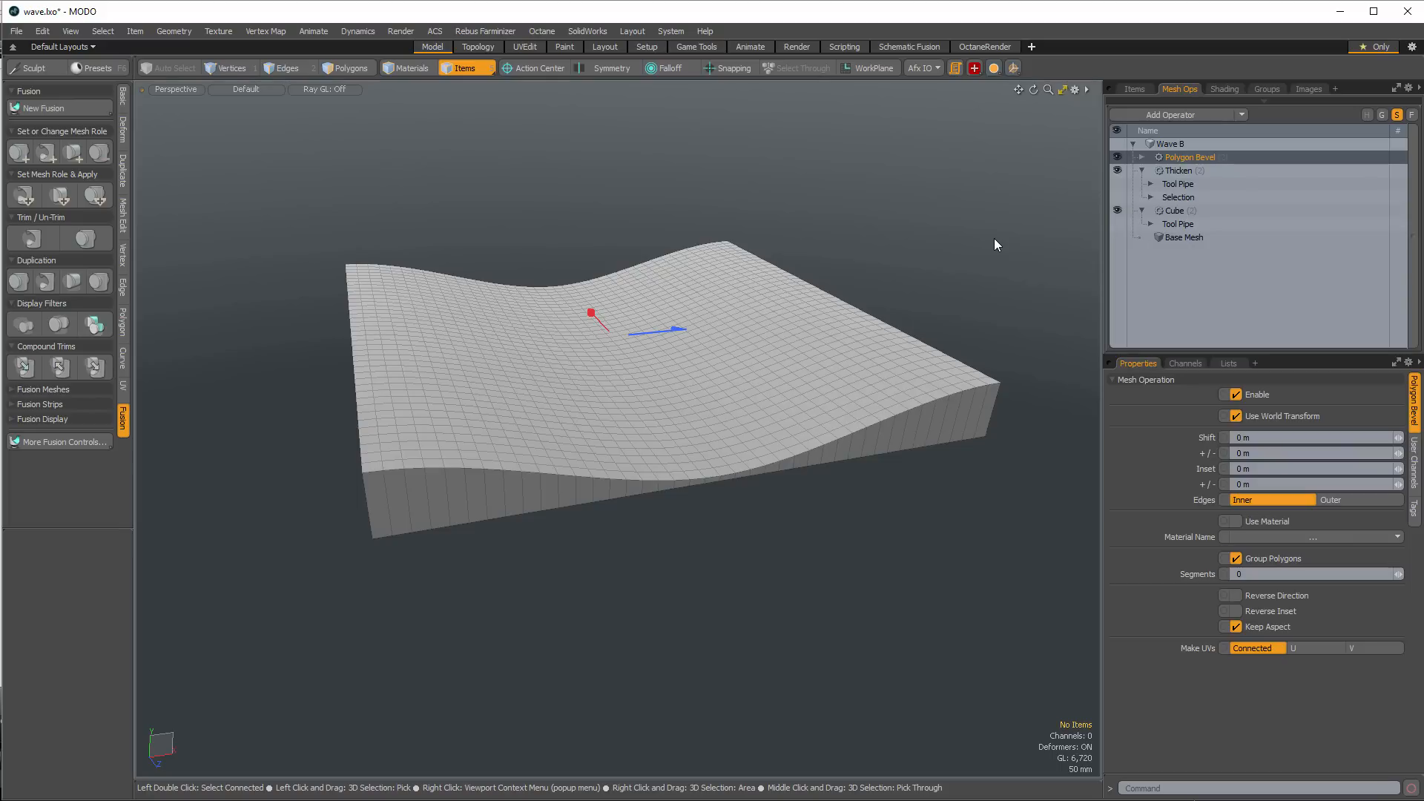
click(1141, 157)
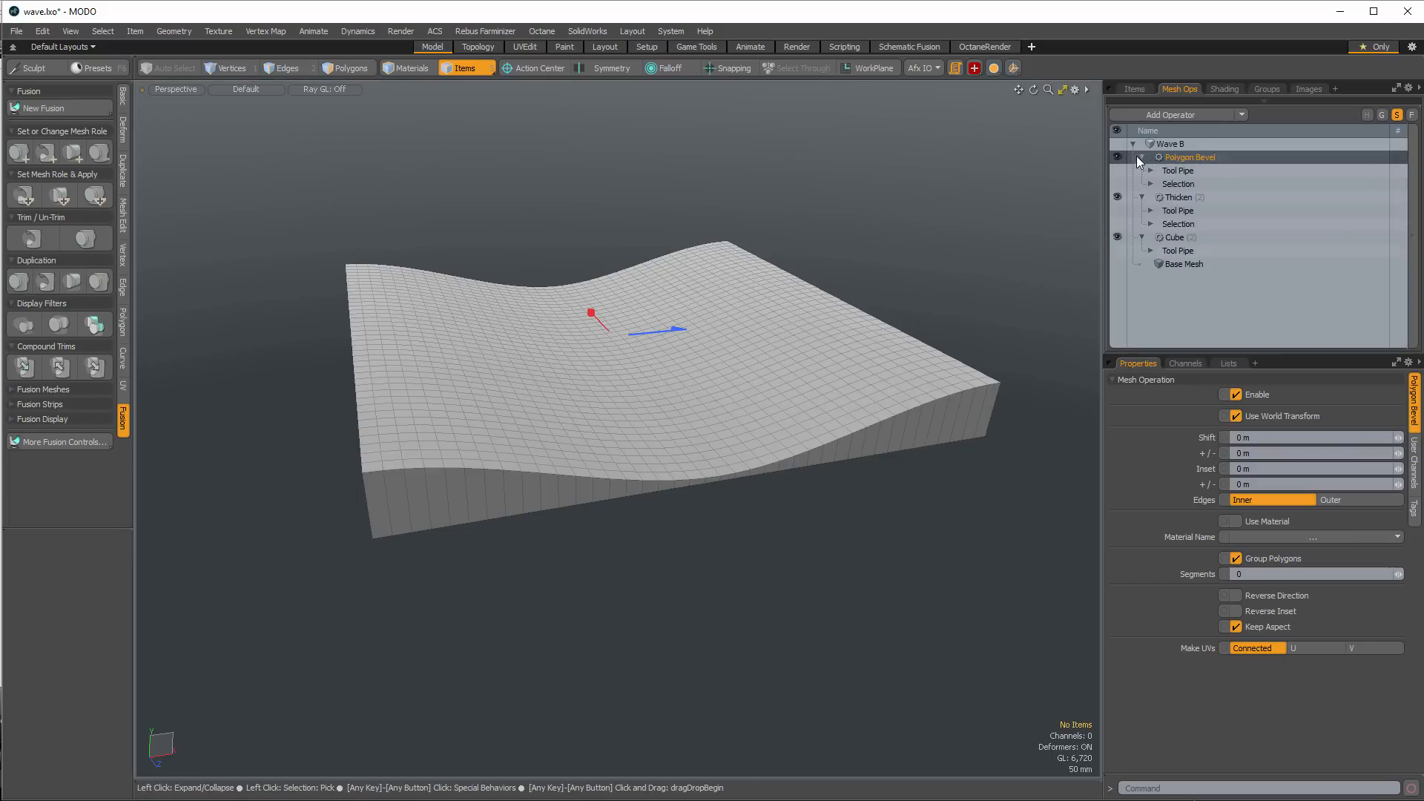
drag(677, 330, 765, 239)
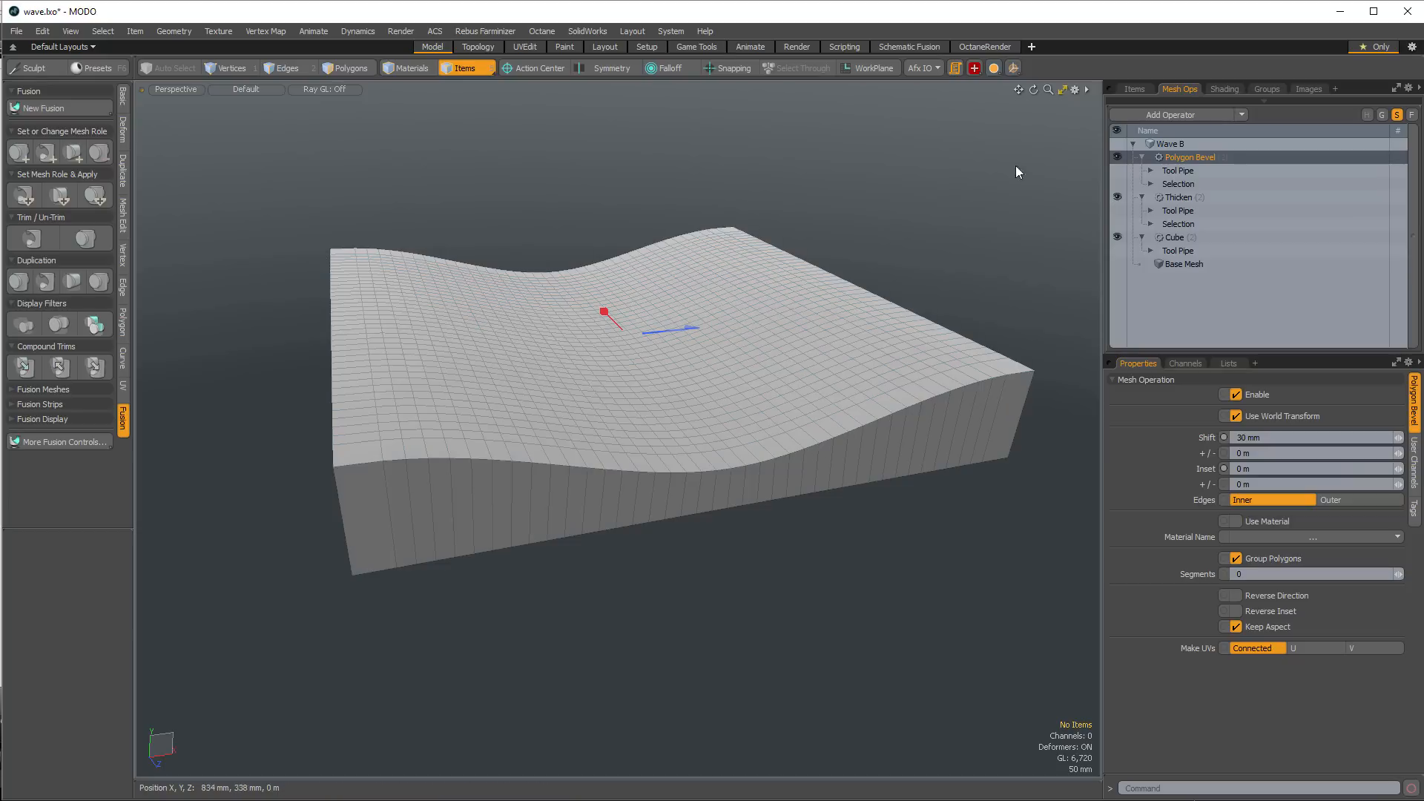
Add a Selection Operator : Polygon to the Polygon Bevel's selection
click(1150, 184)
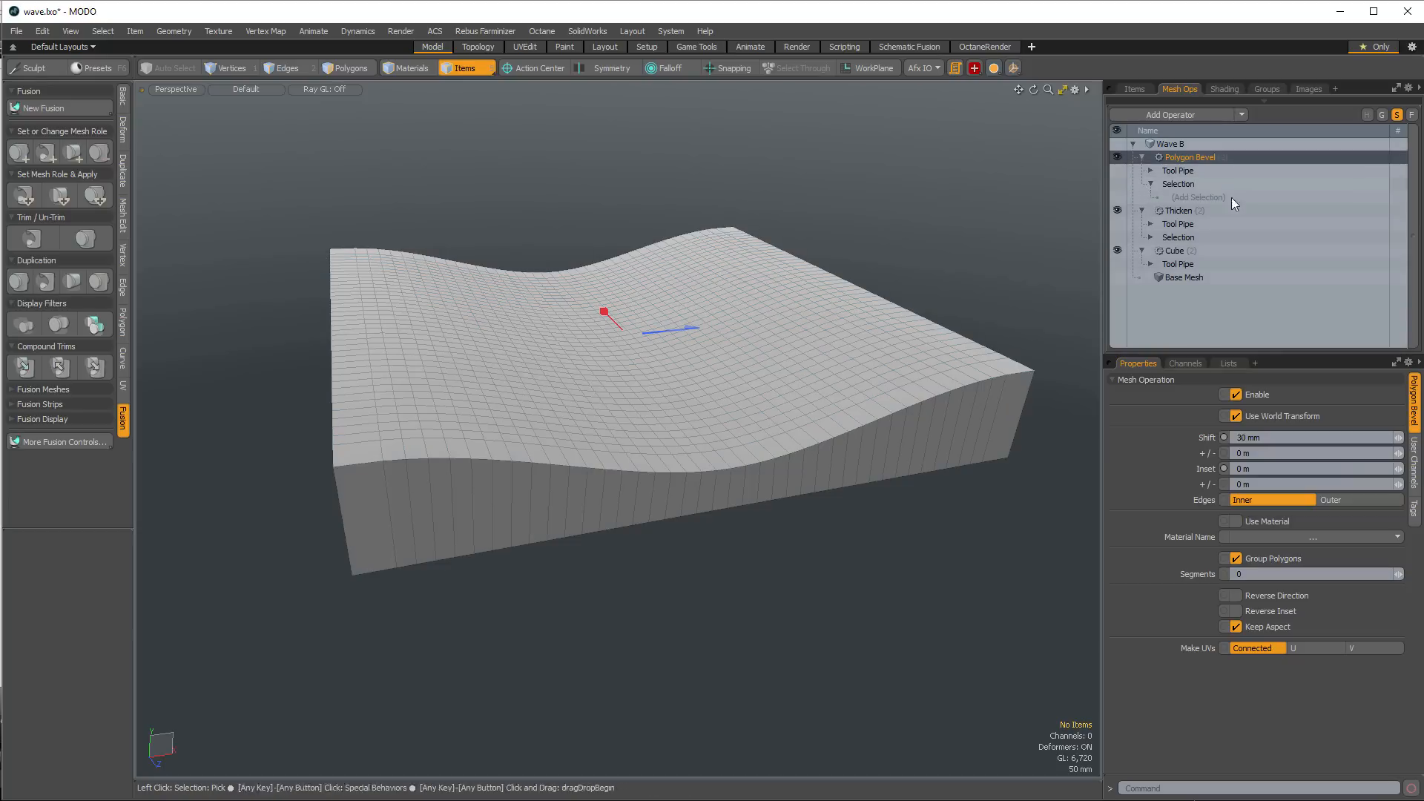
click(1200, 197)
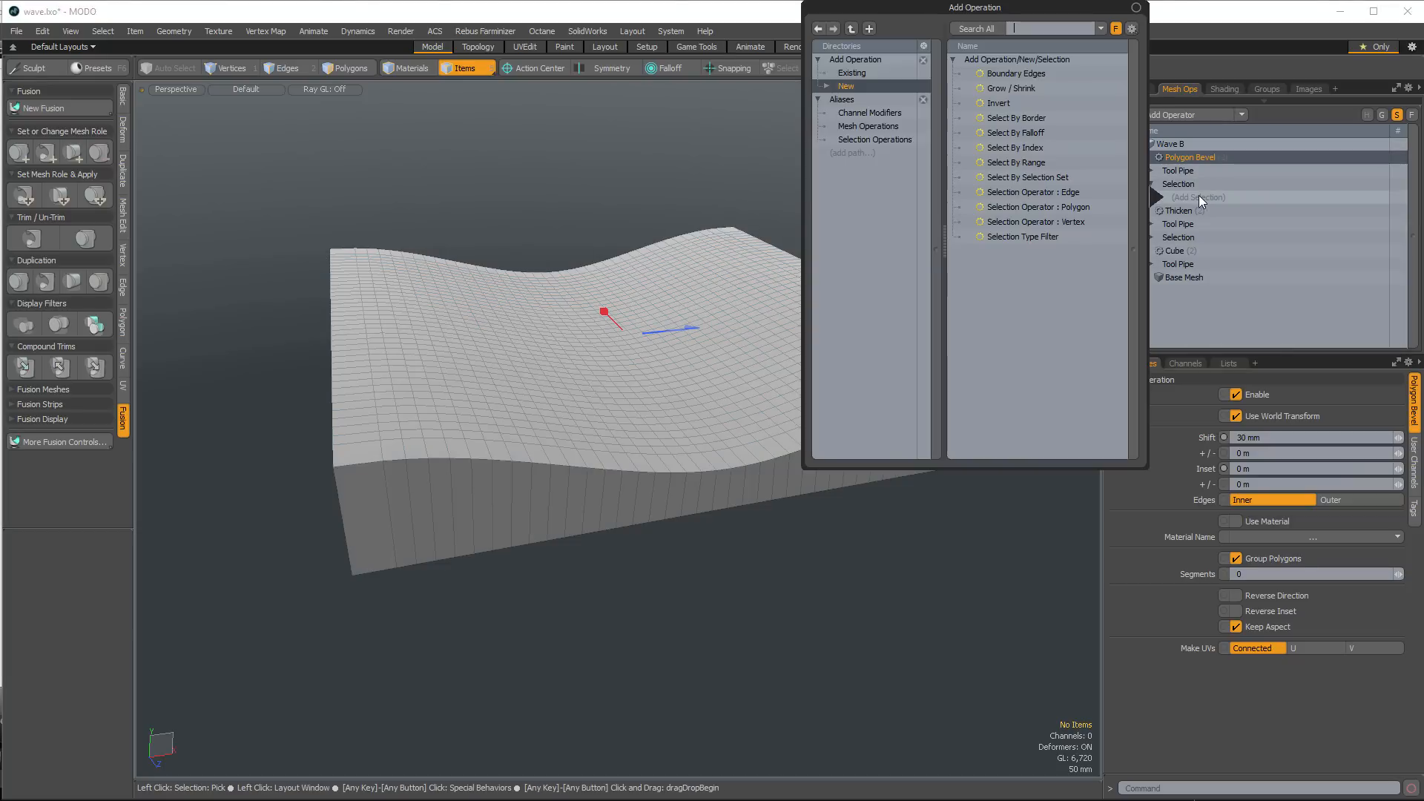
double_click(1023, 205)
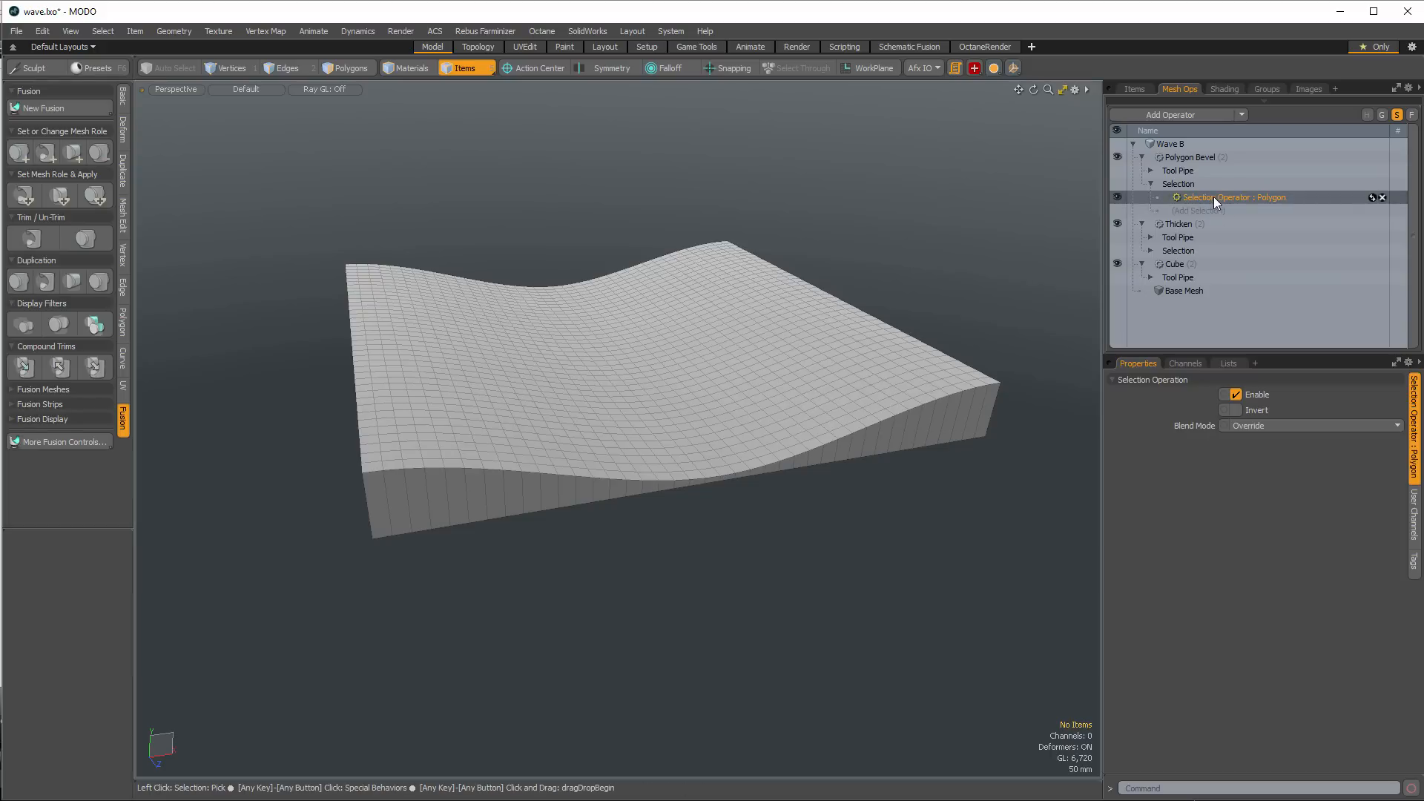
Display the Basic modeling tools and split the perspective view into two stacked viewports
click(123, 96)
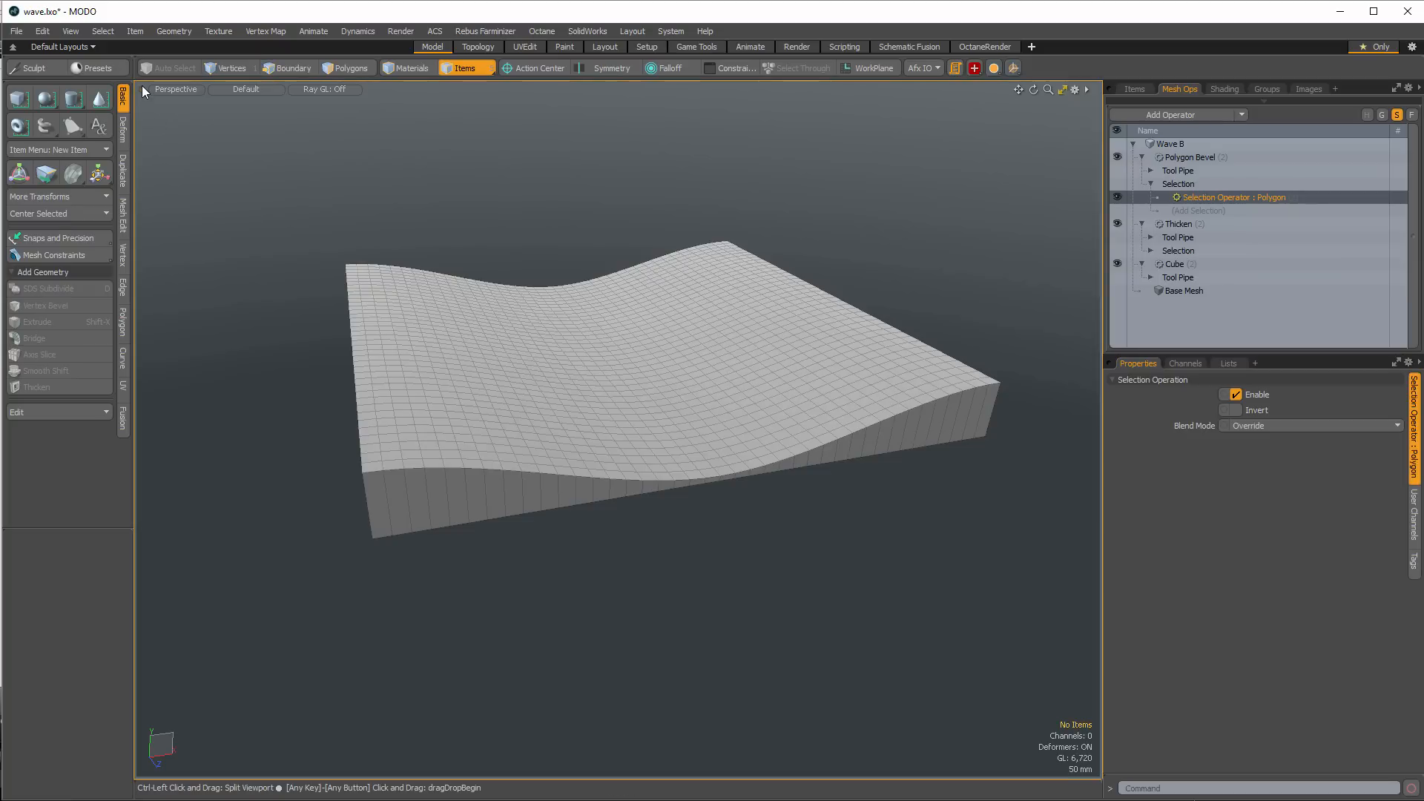
ctrl+drag(144, 90, 144, 112)
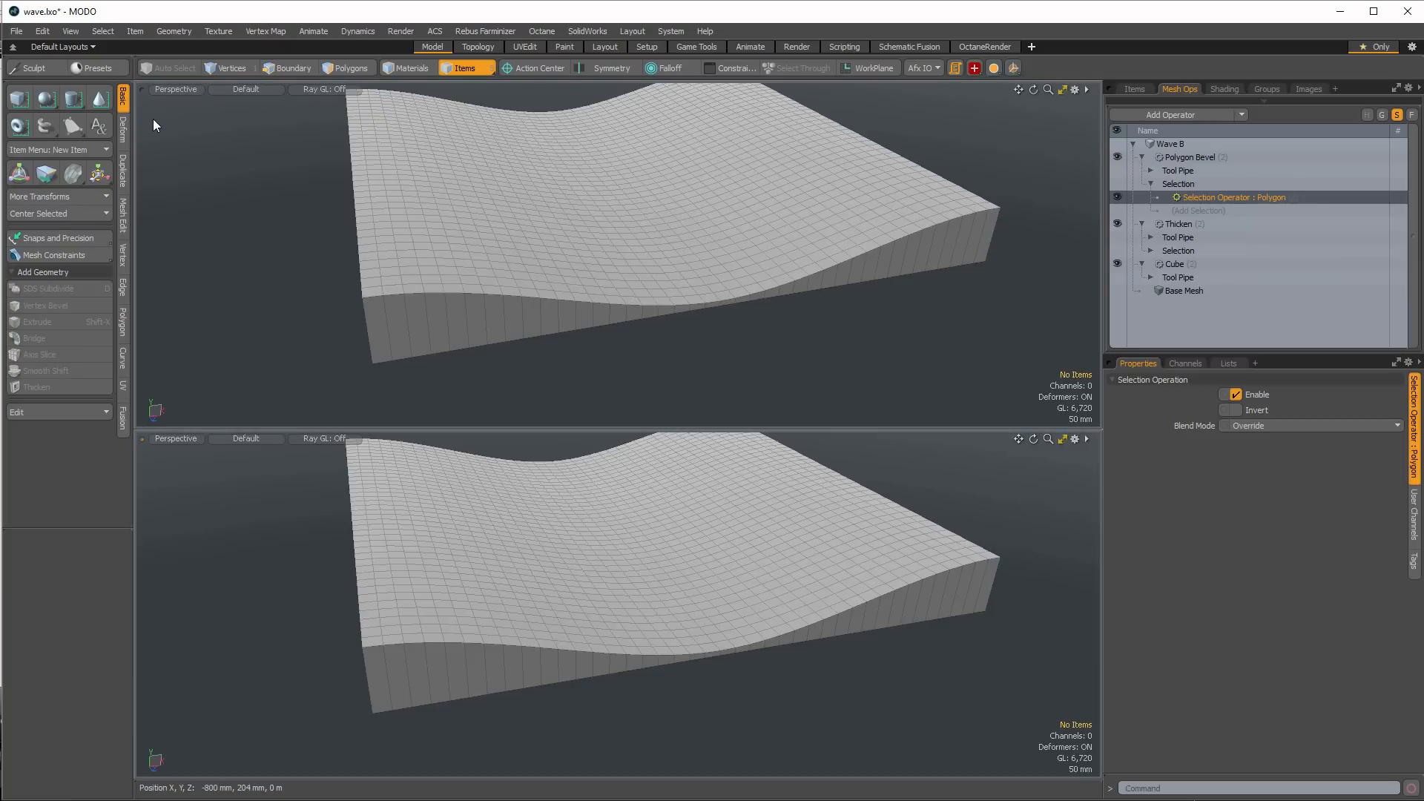
Change the lower of the two stacked viewports to a Schematic view
click(1086, 439)
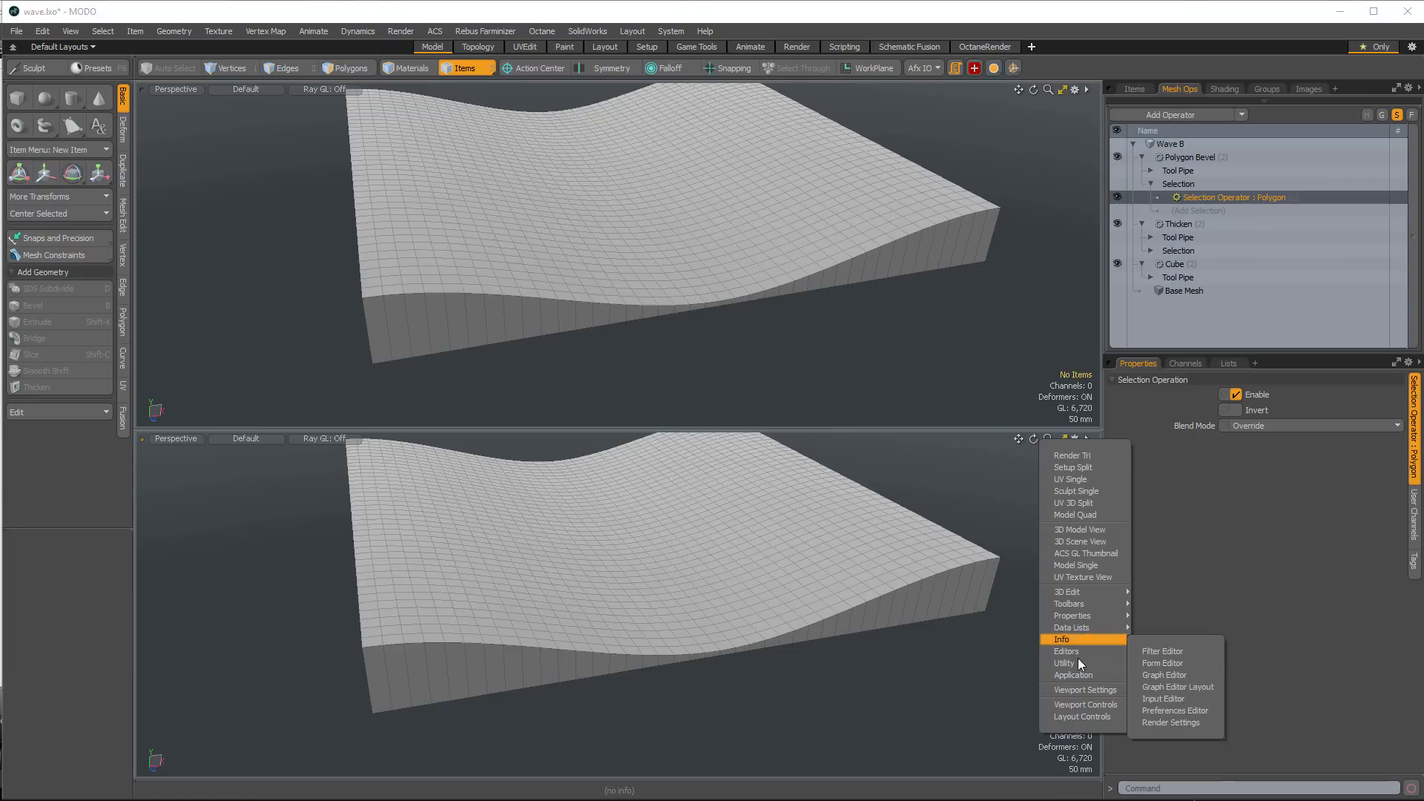
mouse_move(1077, 662)
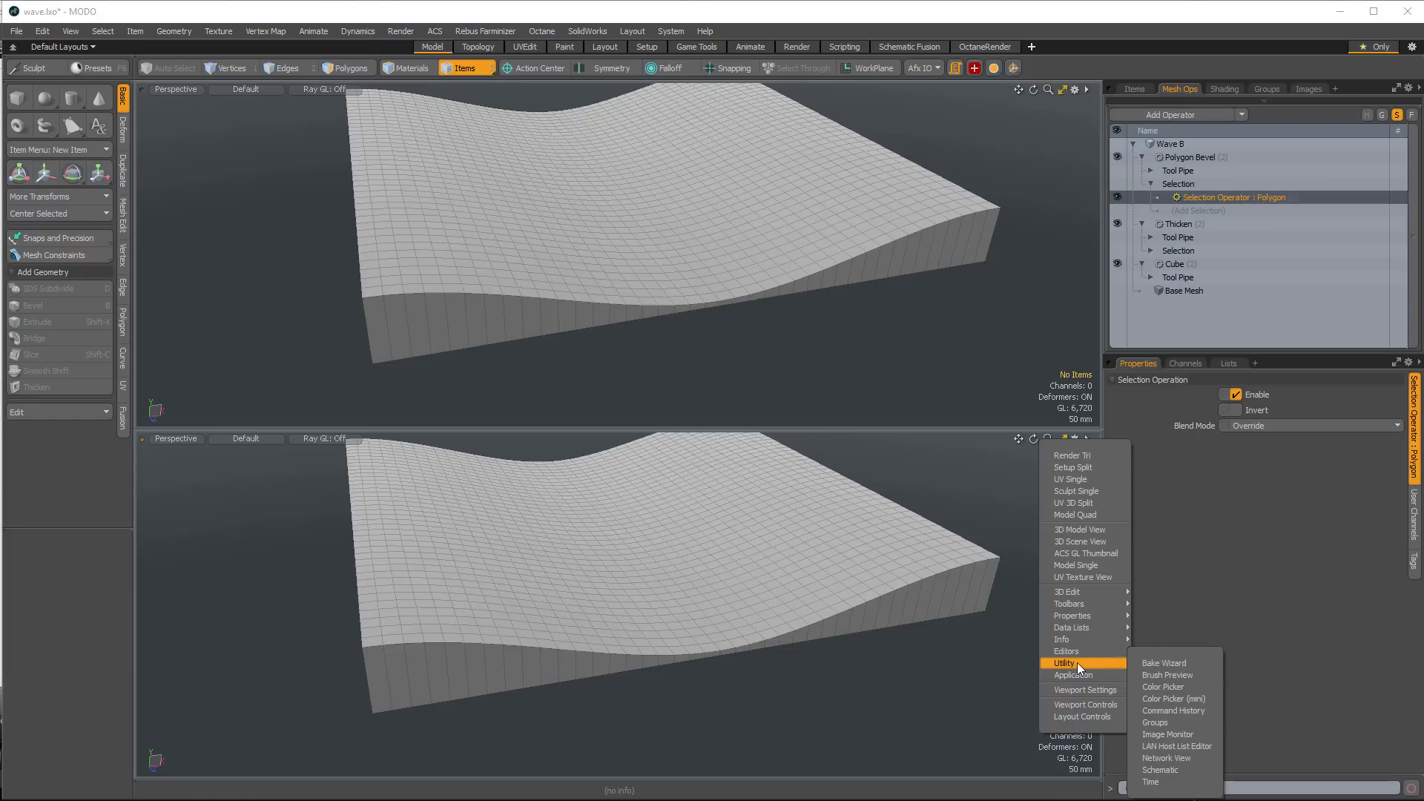
click(1170, 770)
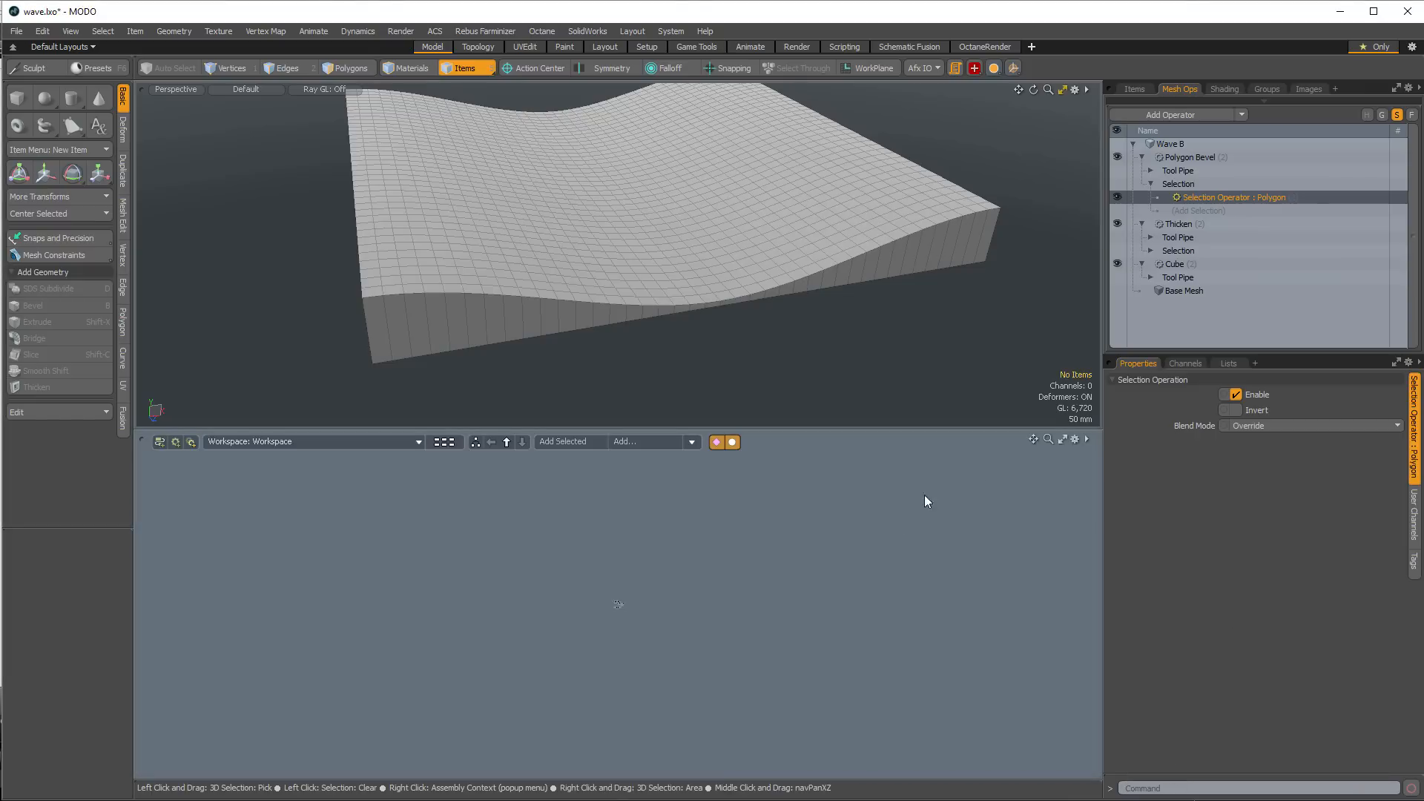
Add Wave B to the schematic and add the mesh operation nodes linked to its output
drag(1180, 146, 974, 601)
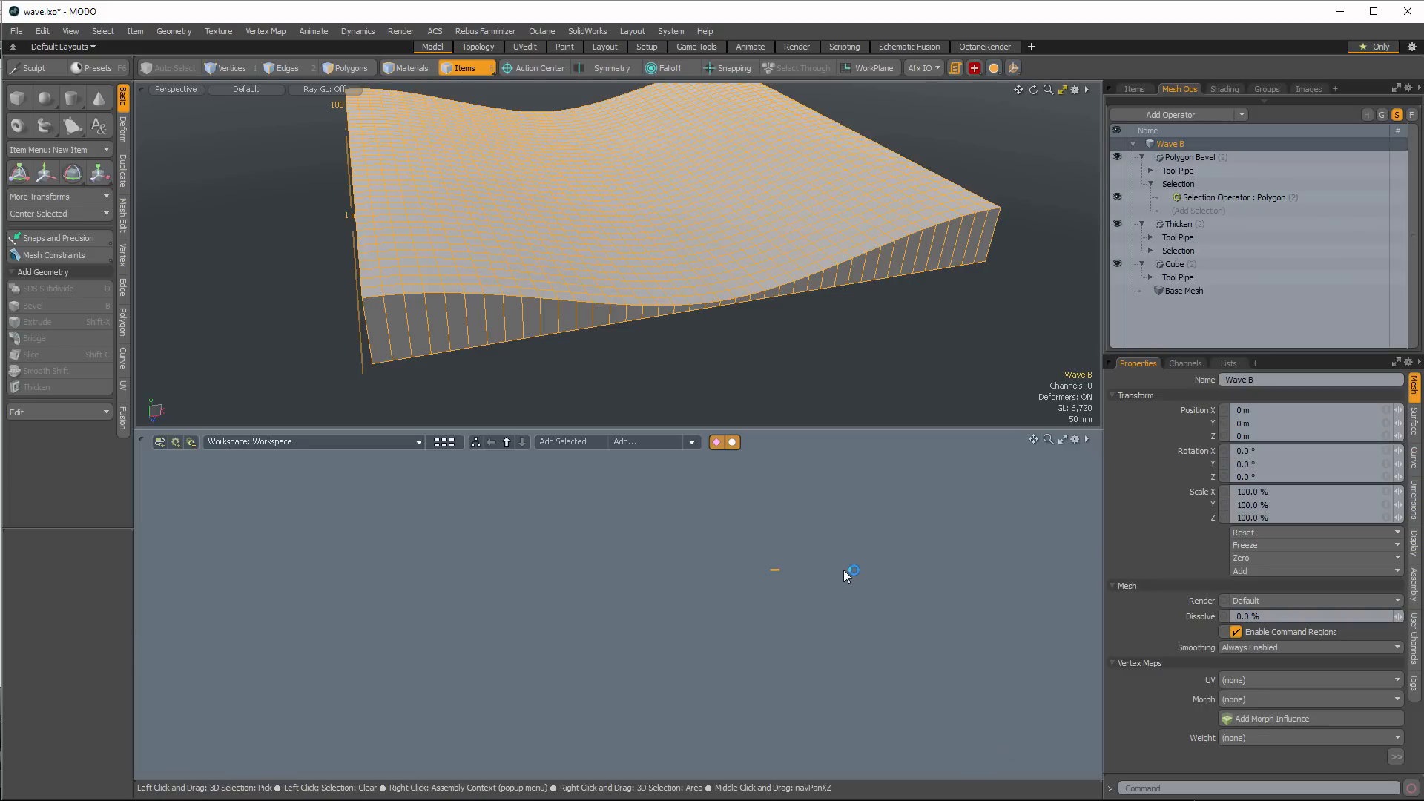
key(shift+a)
alt+drag(690, 589, 763, 557)
double_click(674, 581)
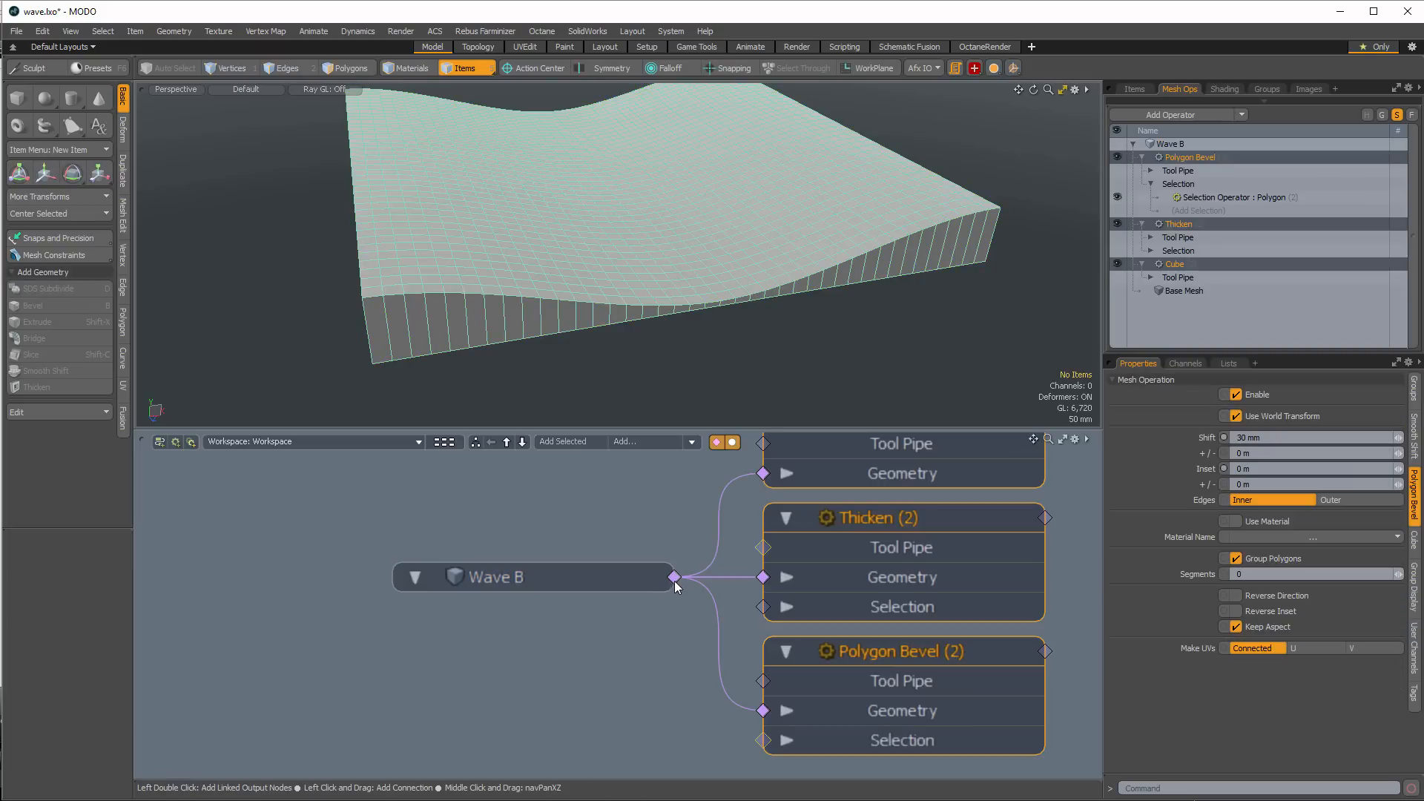
alt+drag(676, 526, 666, 570)
alt+shift+drag(614, 577, 578, 583)
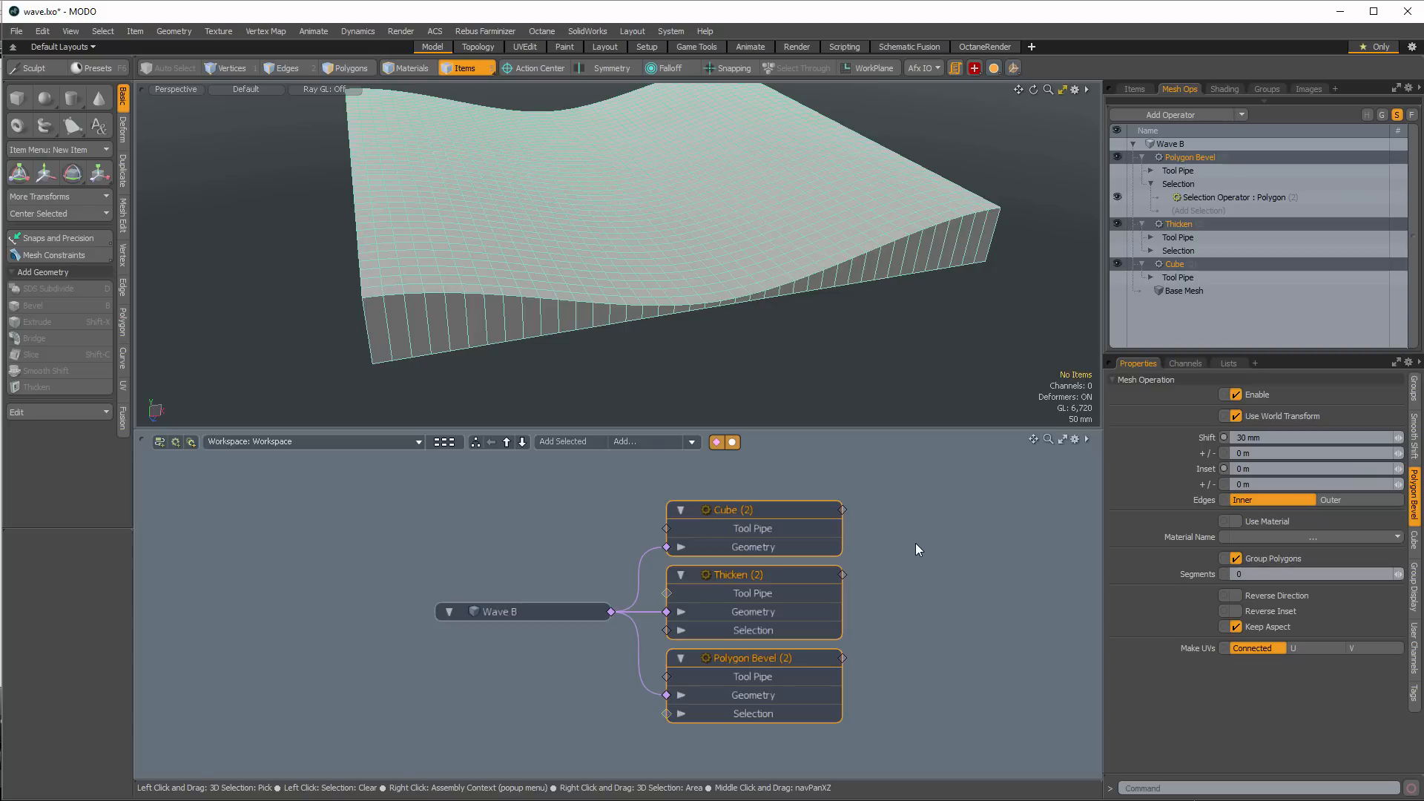
click(923, 523)
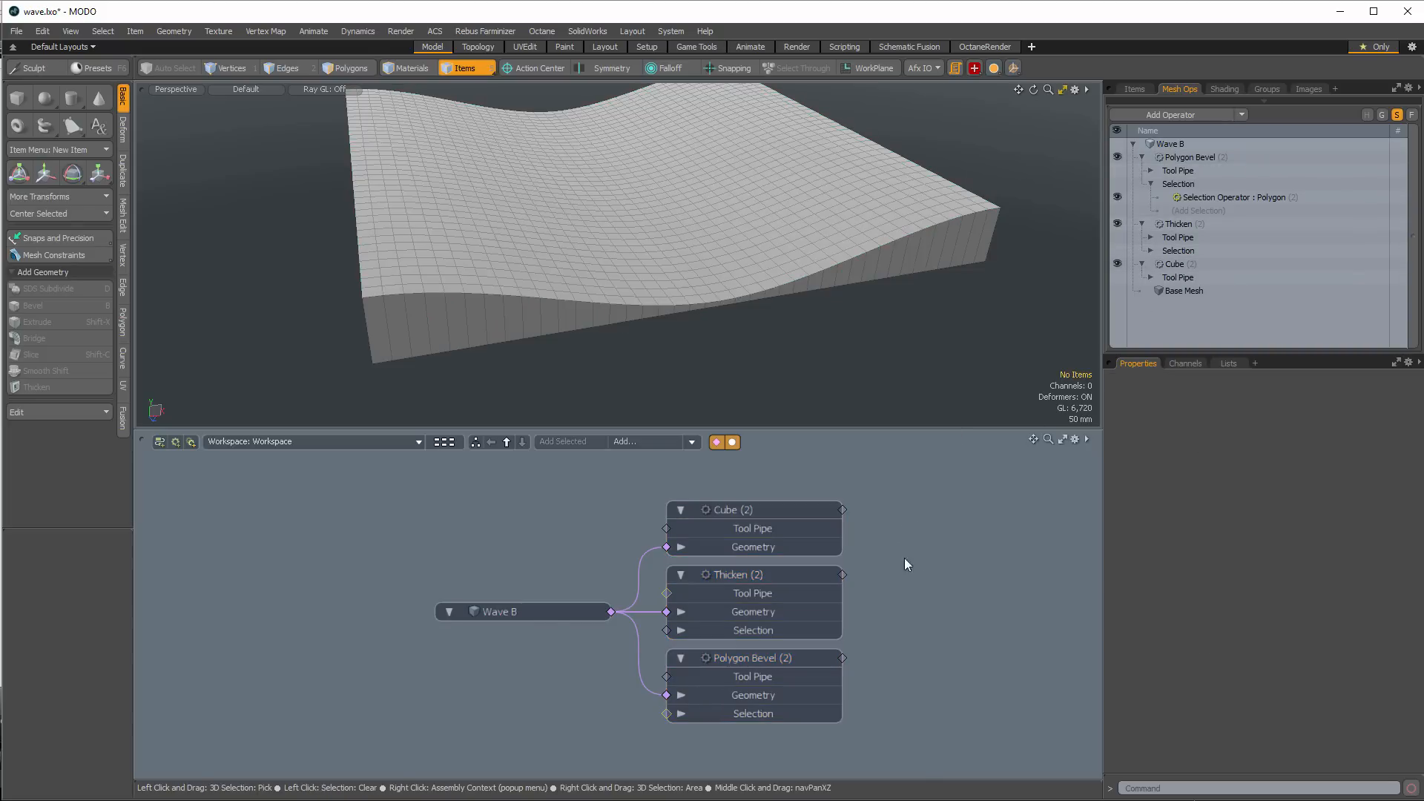
Rearrange the mesh operation nodes with Polygon Bevel above Thicken and Cube below it
mouse_move(905, 558)
ctrl+alt+mouse_down()
mouse_move(918, 596)
mouse_move(888, 577)
ctrl+alt+mouse_up()
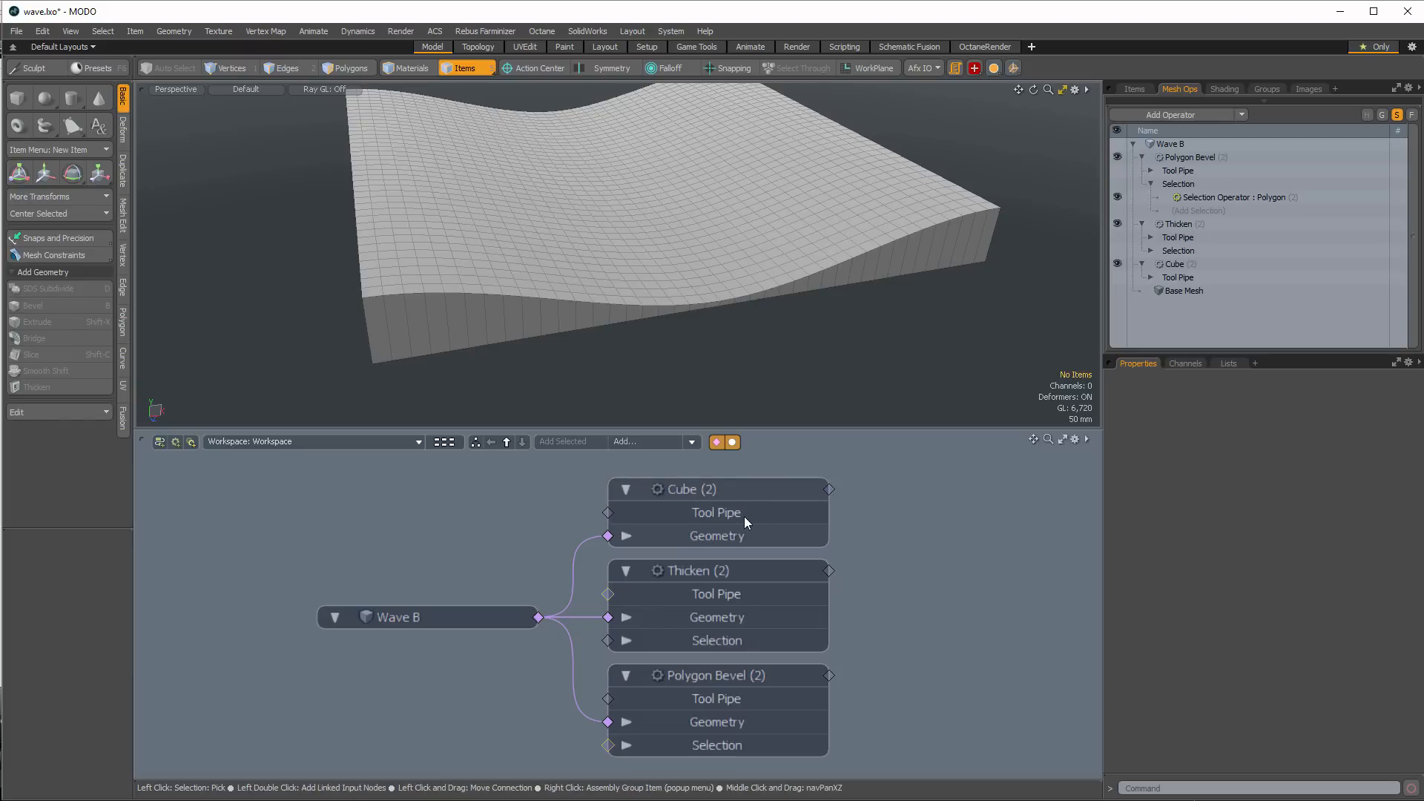
scroll(931, 534, down, 3)
drag(803, 507, 836, 700)
drag(817, 620, 819, 481)
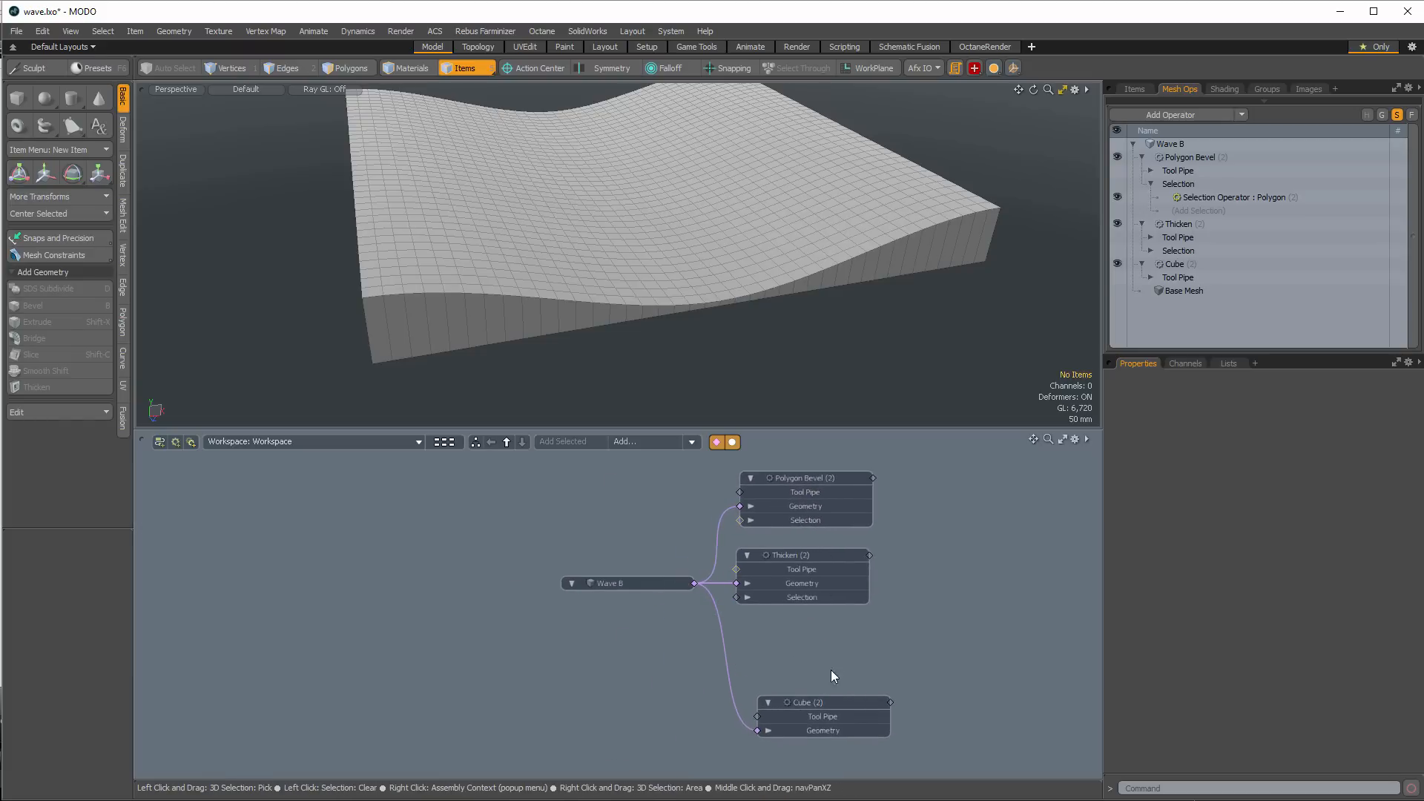
drag(832, 702, 807, 622)
drag(816, 479, 812, 500)
scroll(761, 681, up, 2)
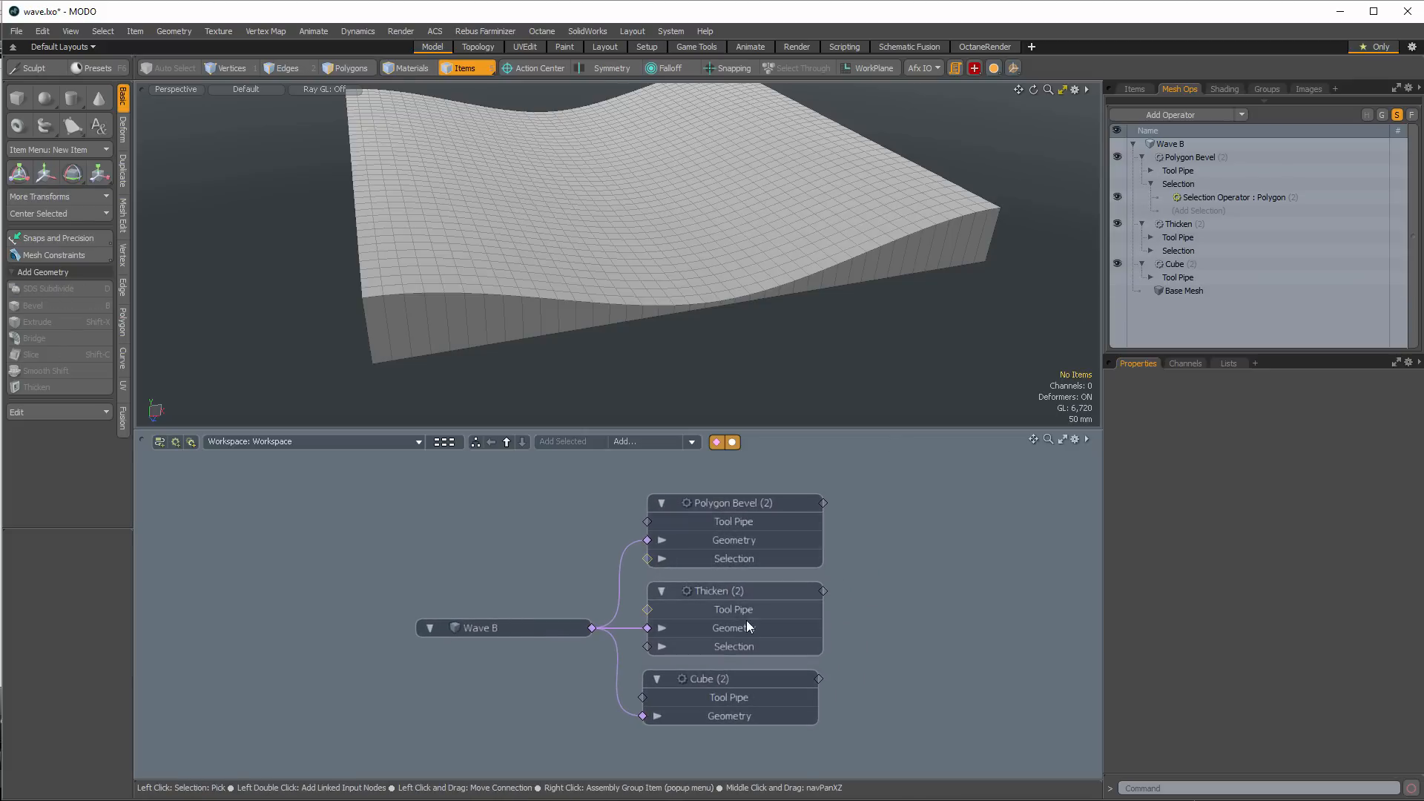
scroll(897, 589, up, 1)
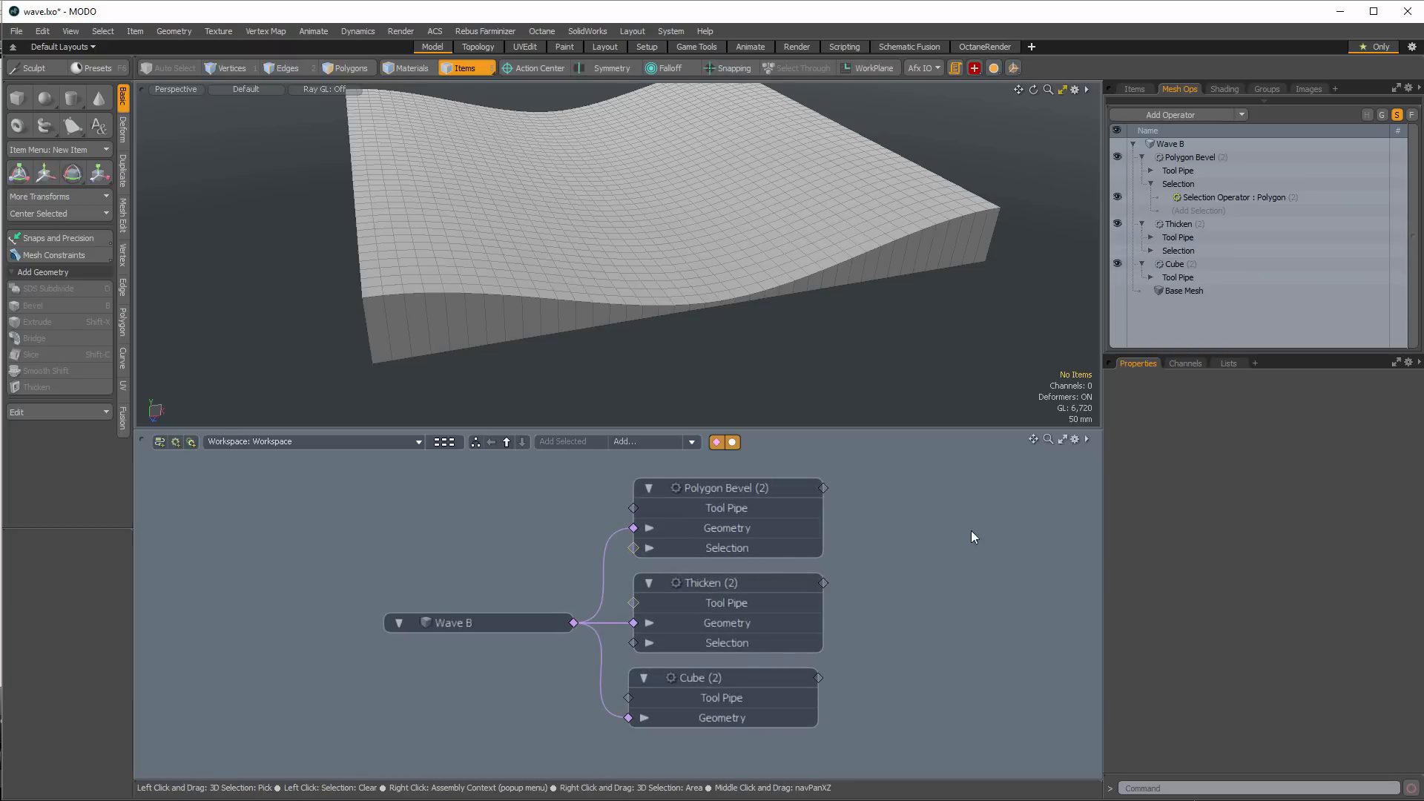
Add the node linked to the Polygon Bevel's Selection input and place it above and left of Wave B
double_click(635, 551)
drag(462, 547, 407, 512)
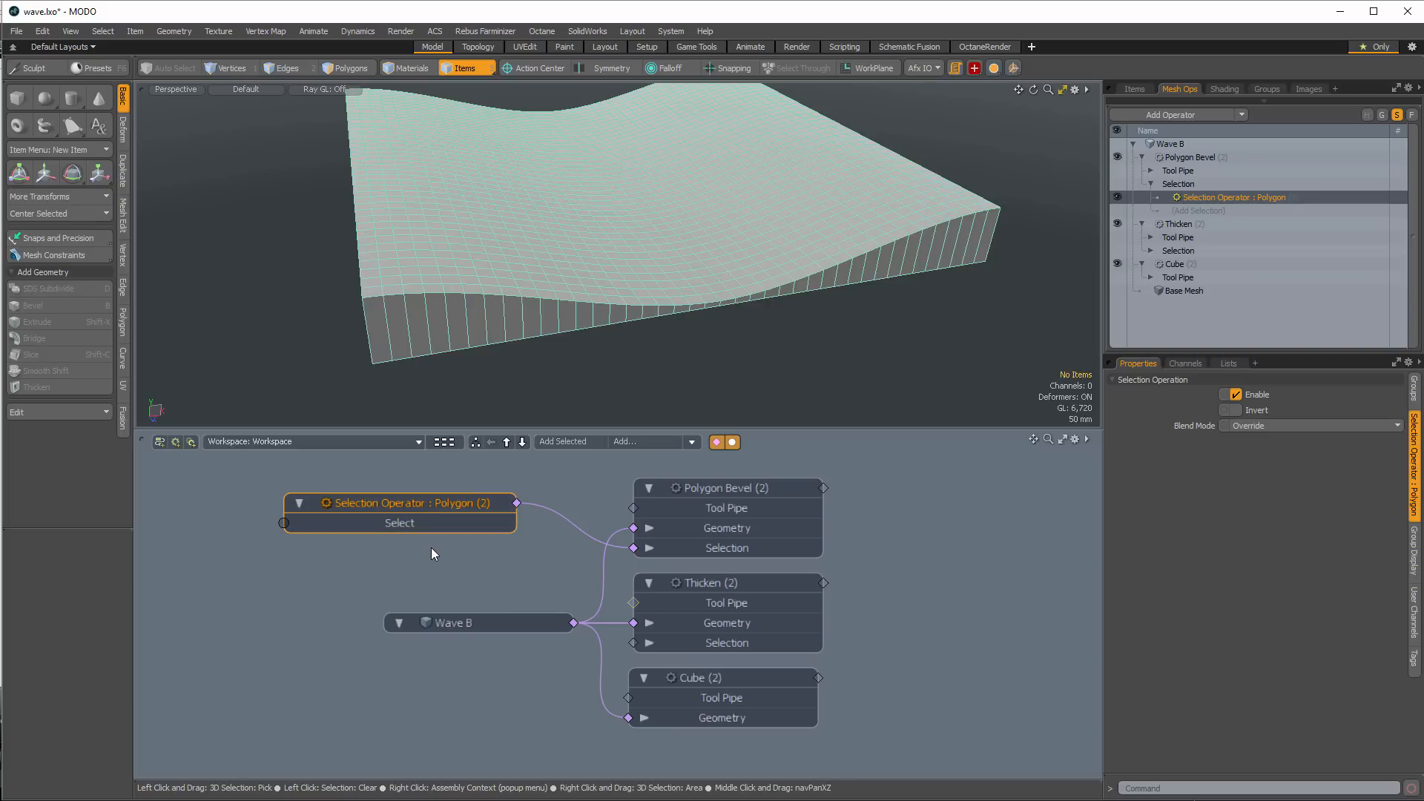
ctrl+alt+drag(486, 560, 536, 582)
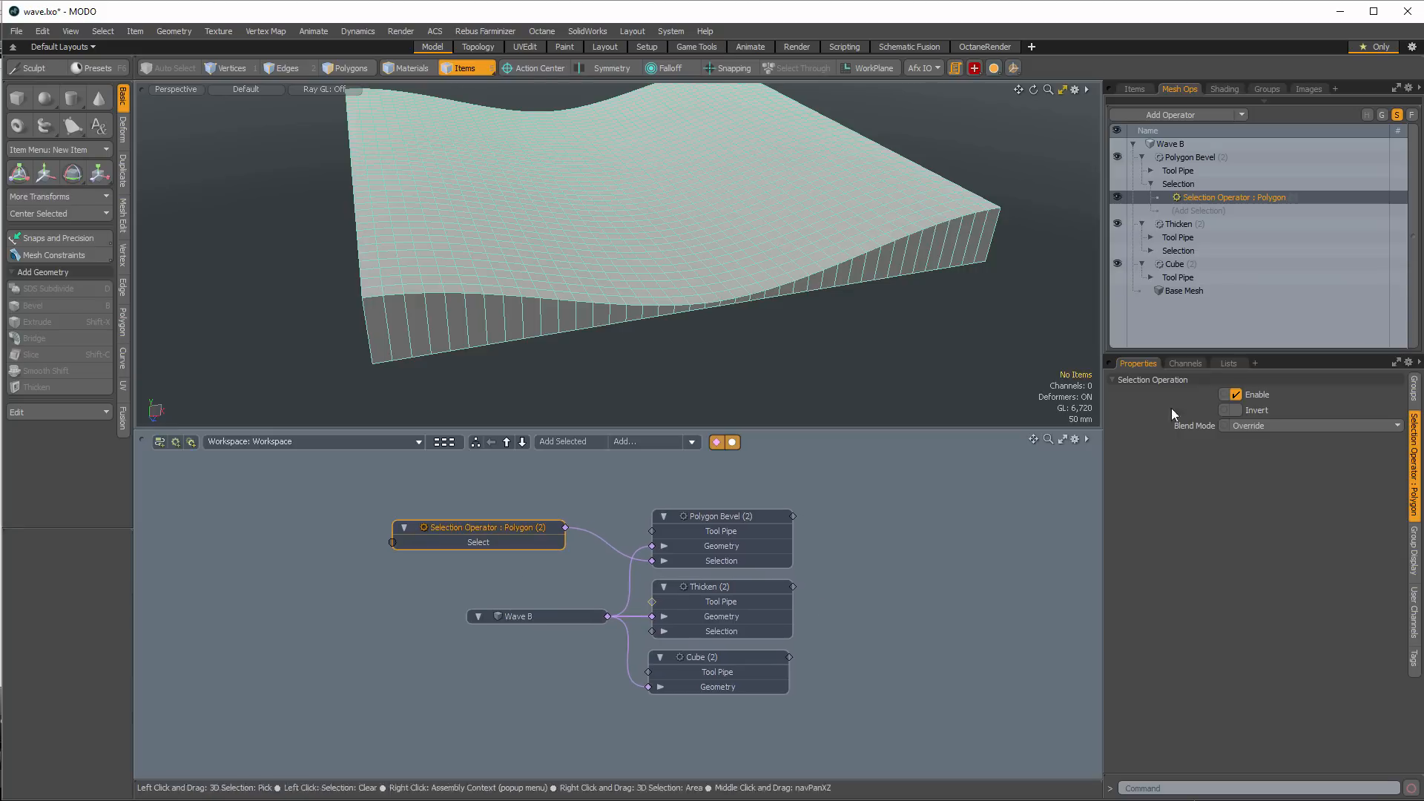
List the Selection Operator : Polygon channels and add Normal Y to its schematic node
click(1186, 363)
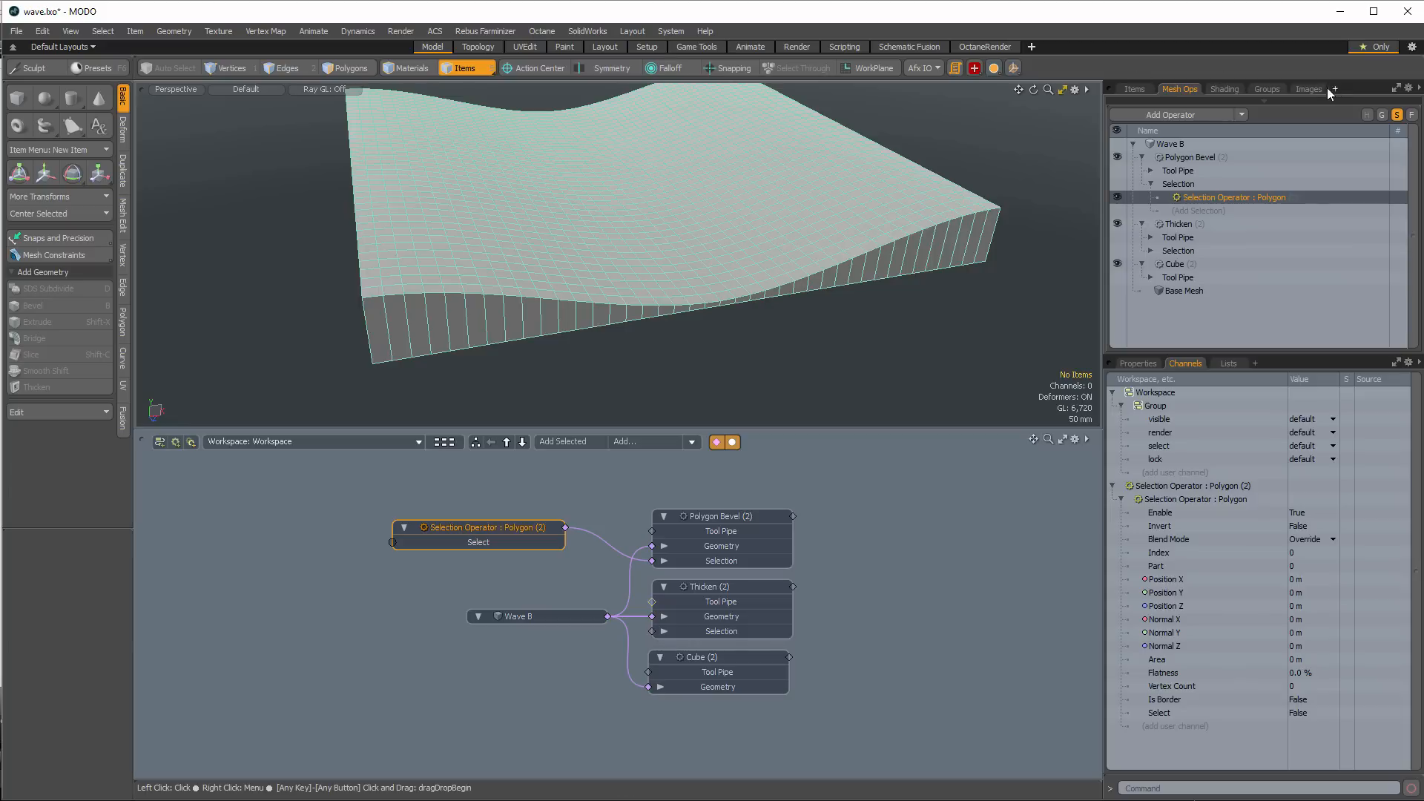
click(1265, 88)
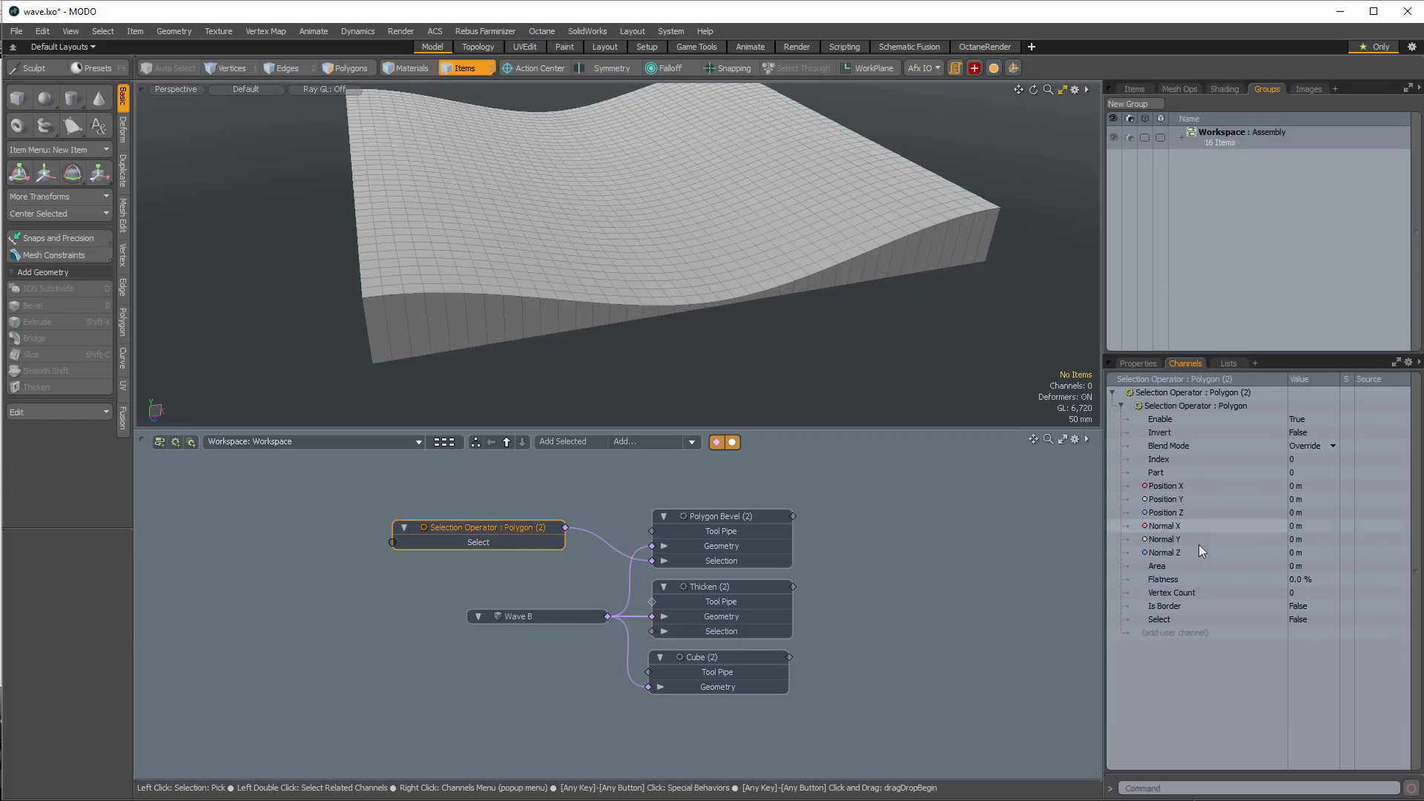
drag(1168, 545, 466, 576)
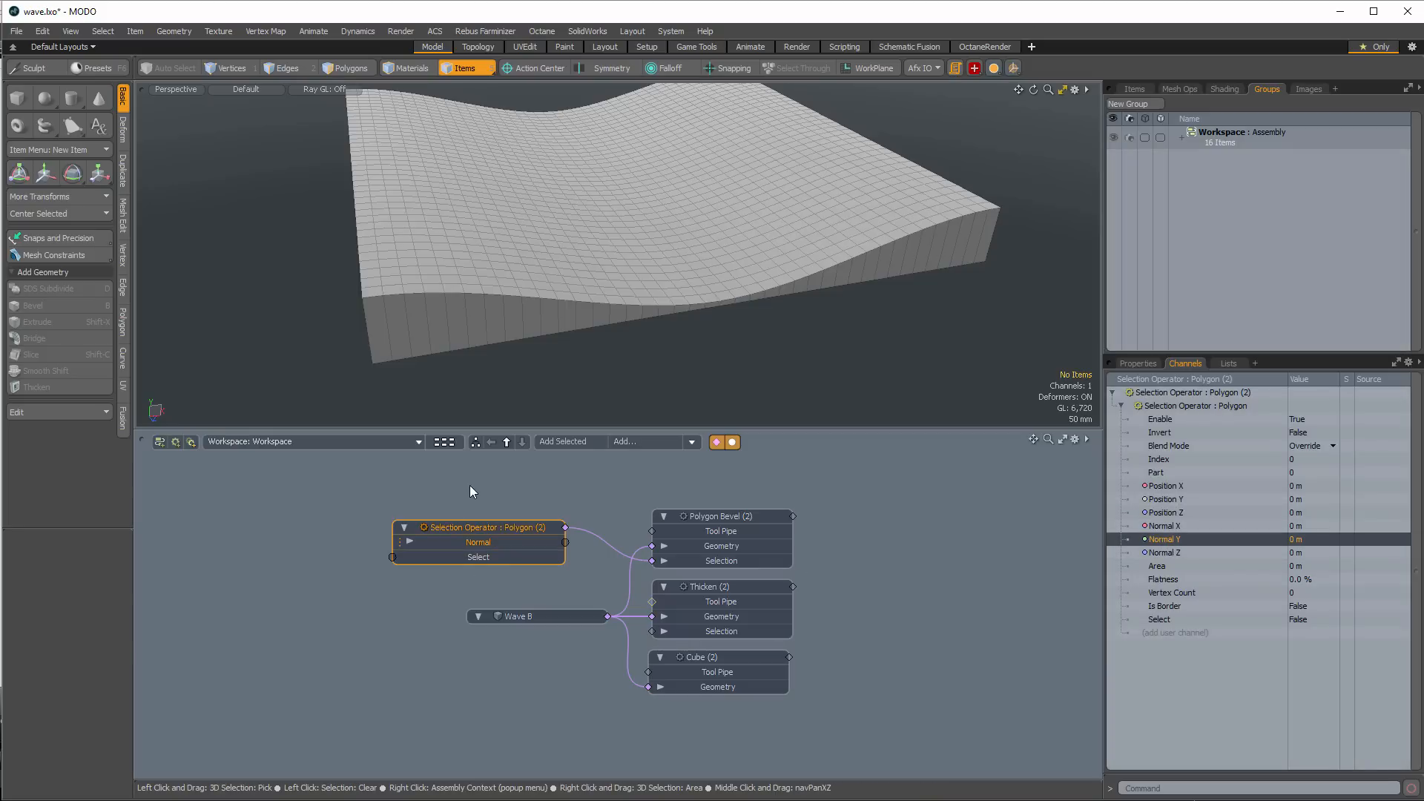
Separate the Normal channel into its own node and place it left of the Selection Operator's Select node
right_click(512, 544)
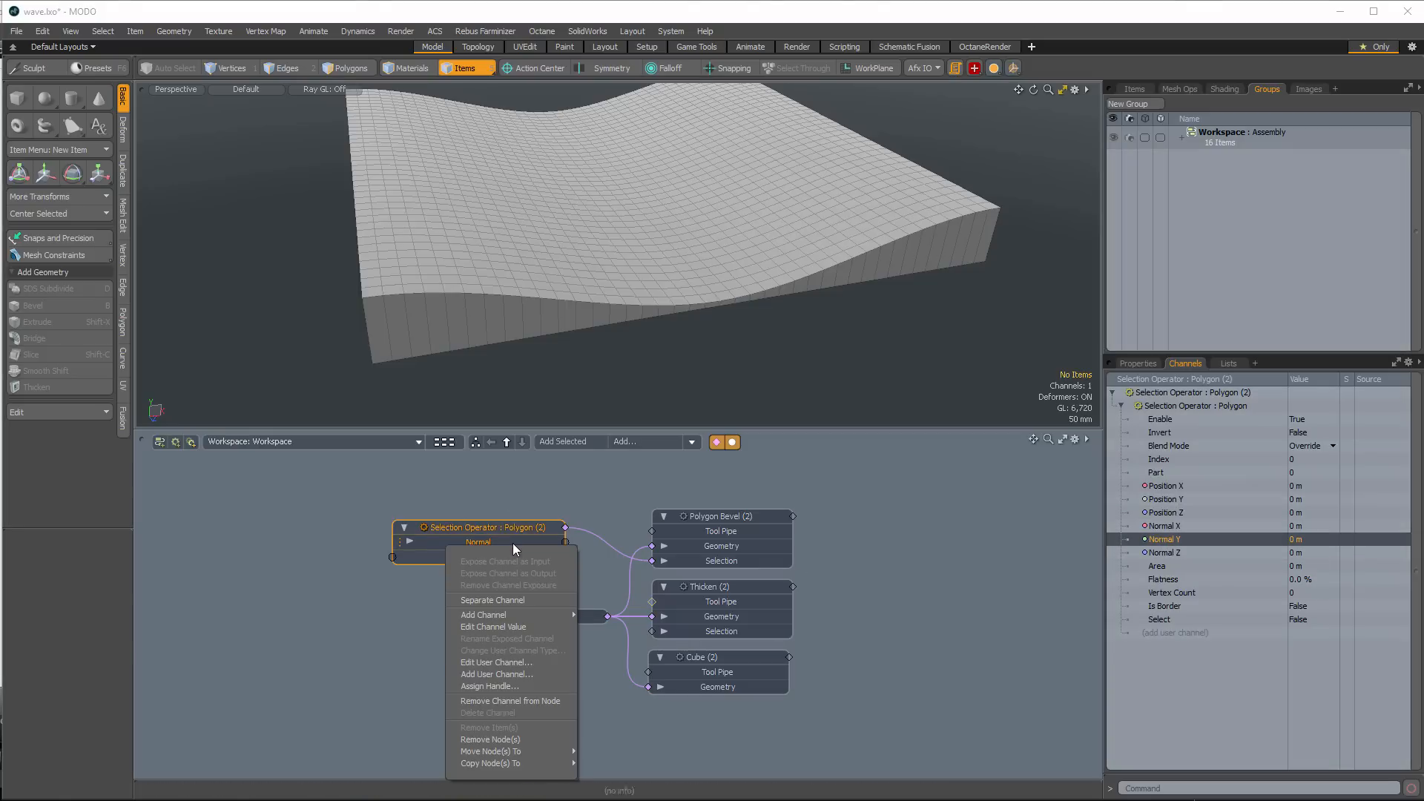
click(497, 600)
drag(650, 527, 230, 536)
click(327, 582)
middle_drag(327, 581, 405, 540)
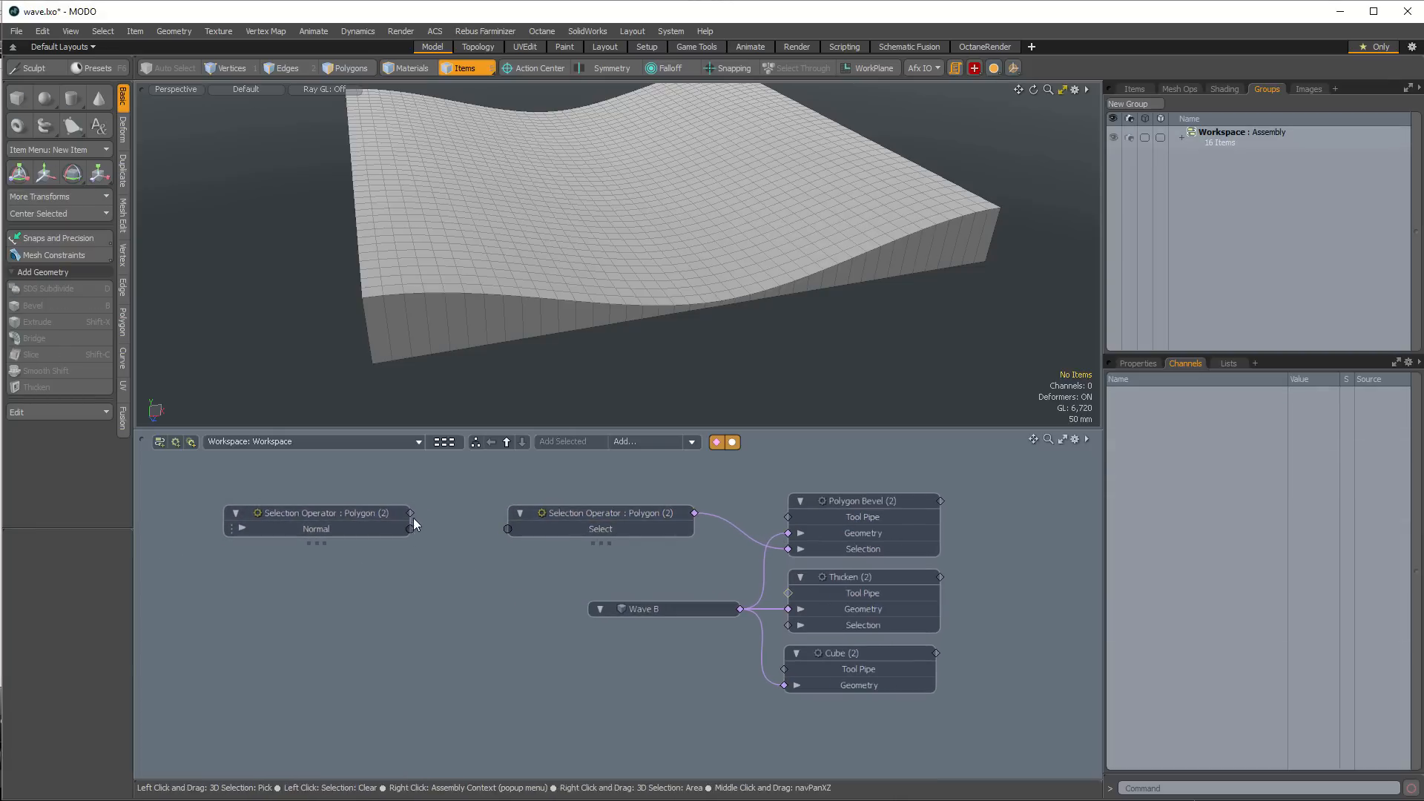
Expand the separated Normal node to Normal Y and connect it to the Selection Operator's Select input
drag(410, 514, 460, 534)
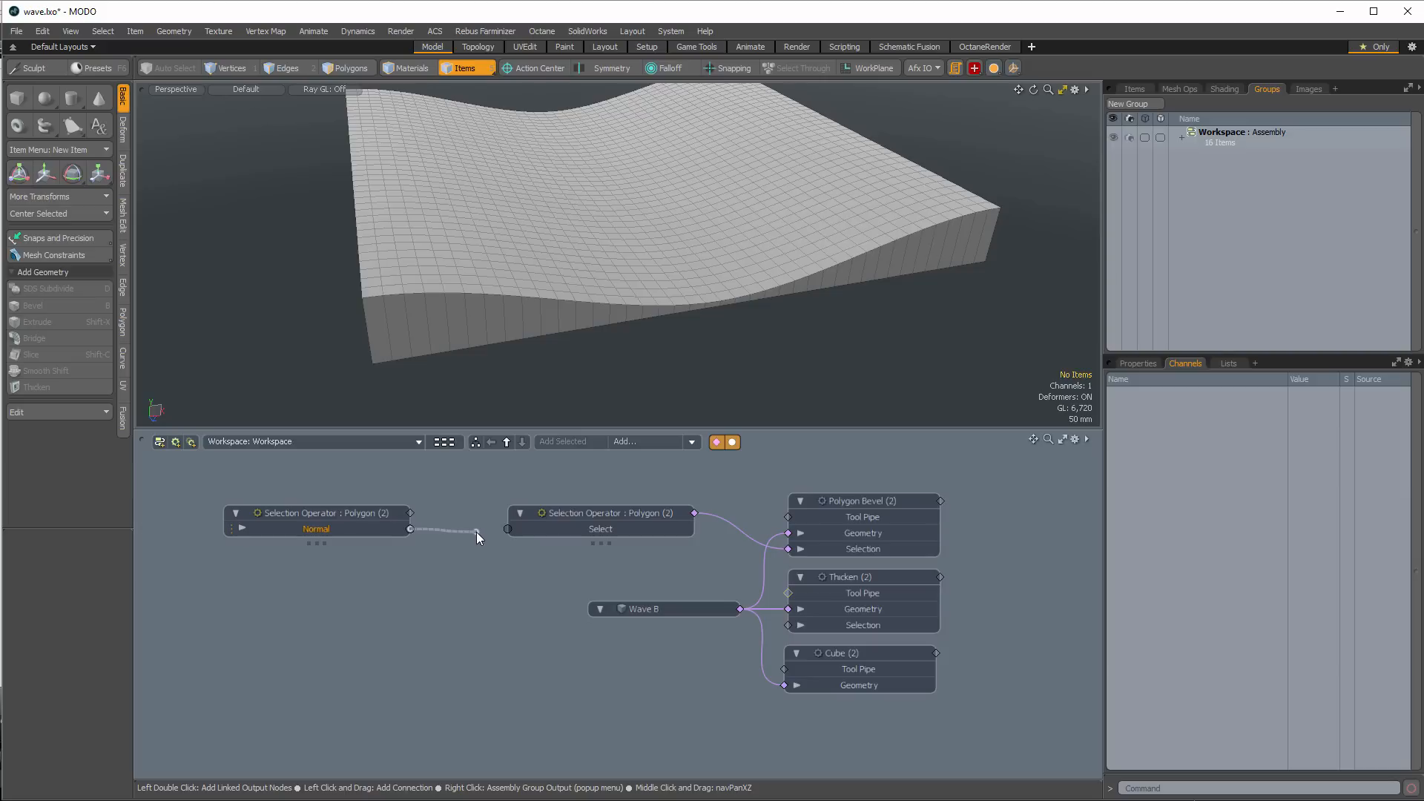
drag(416, 527, 445, 534)
click(242, 529)
drag(509, 531, 506, 529)
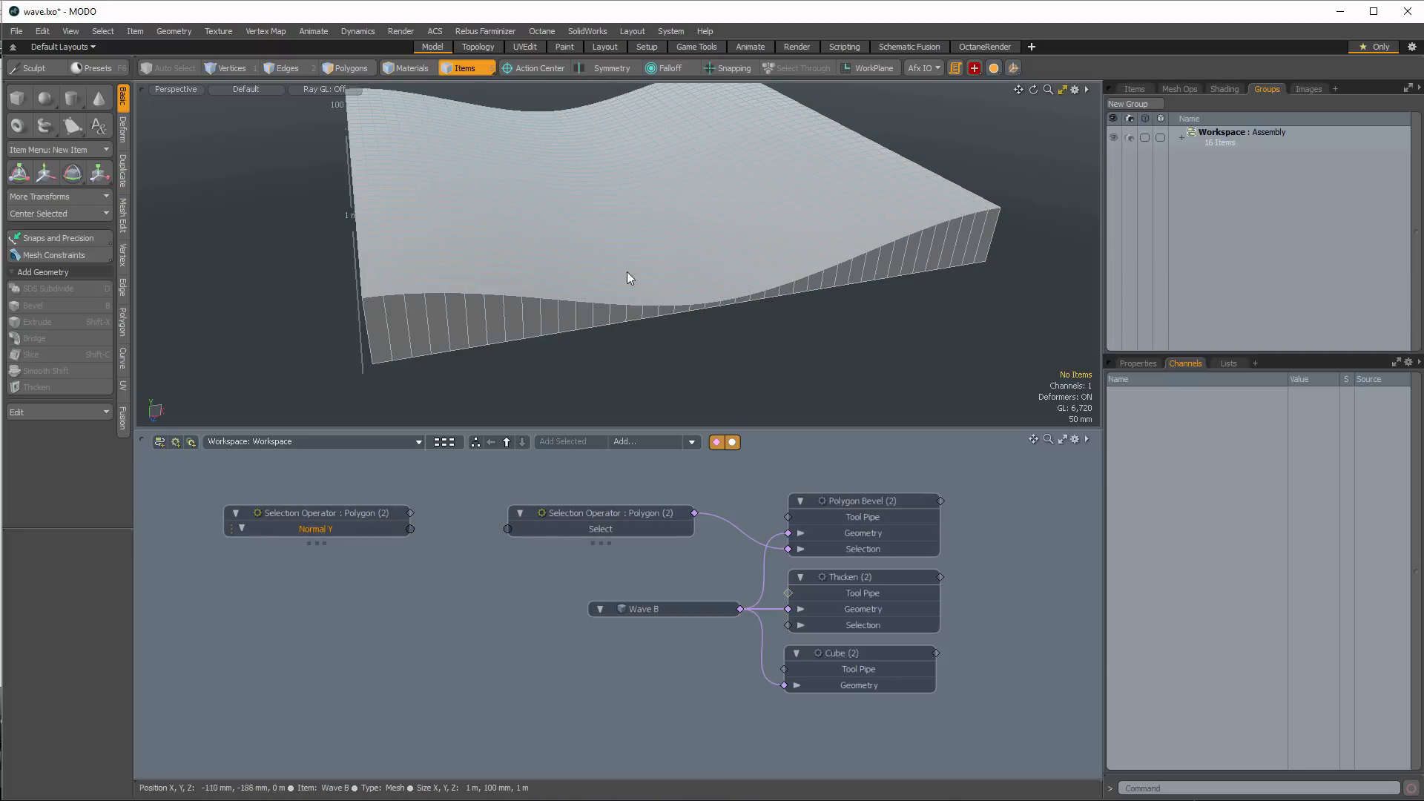
drag(605, 523, 565, 531)
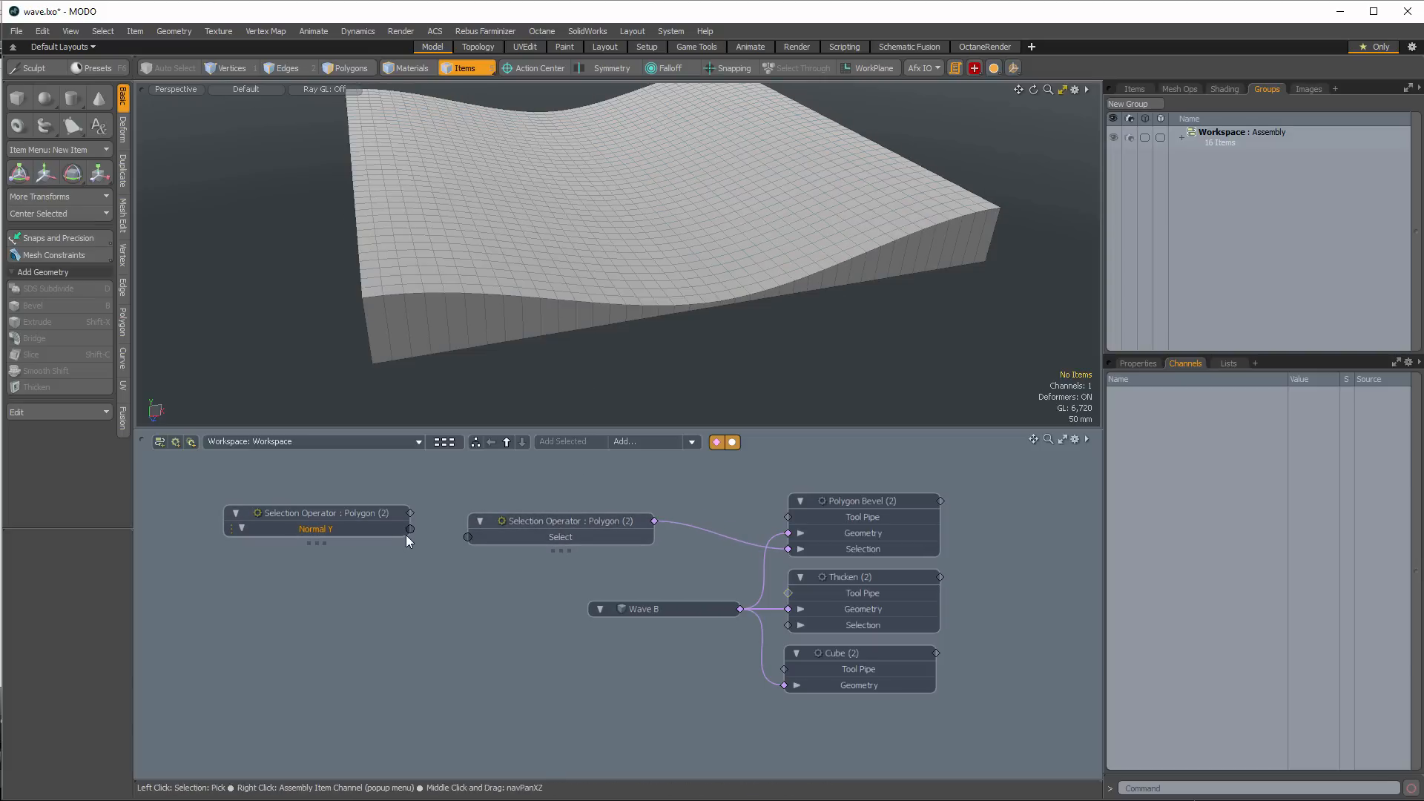
drag(410, 529, 432, 532)
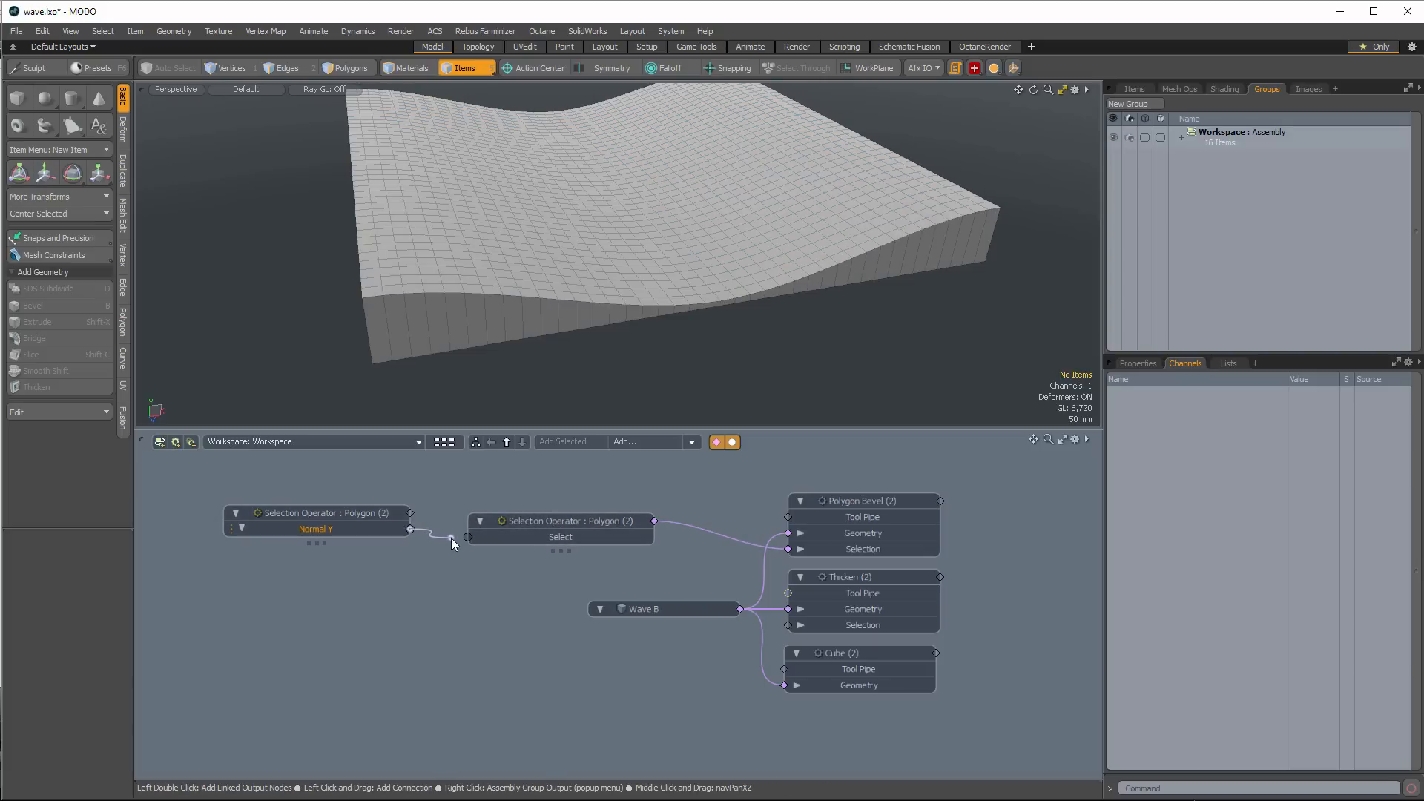
drag(452, 537, 472, 538)
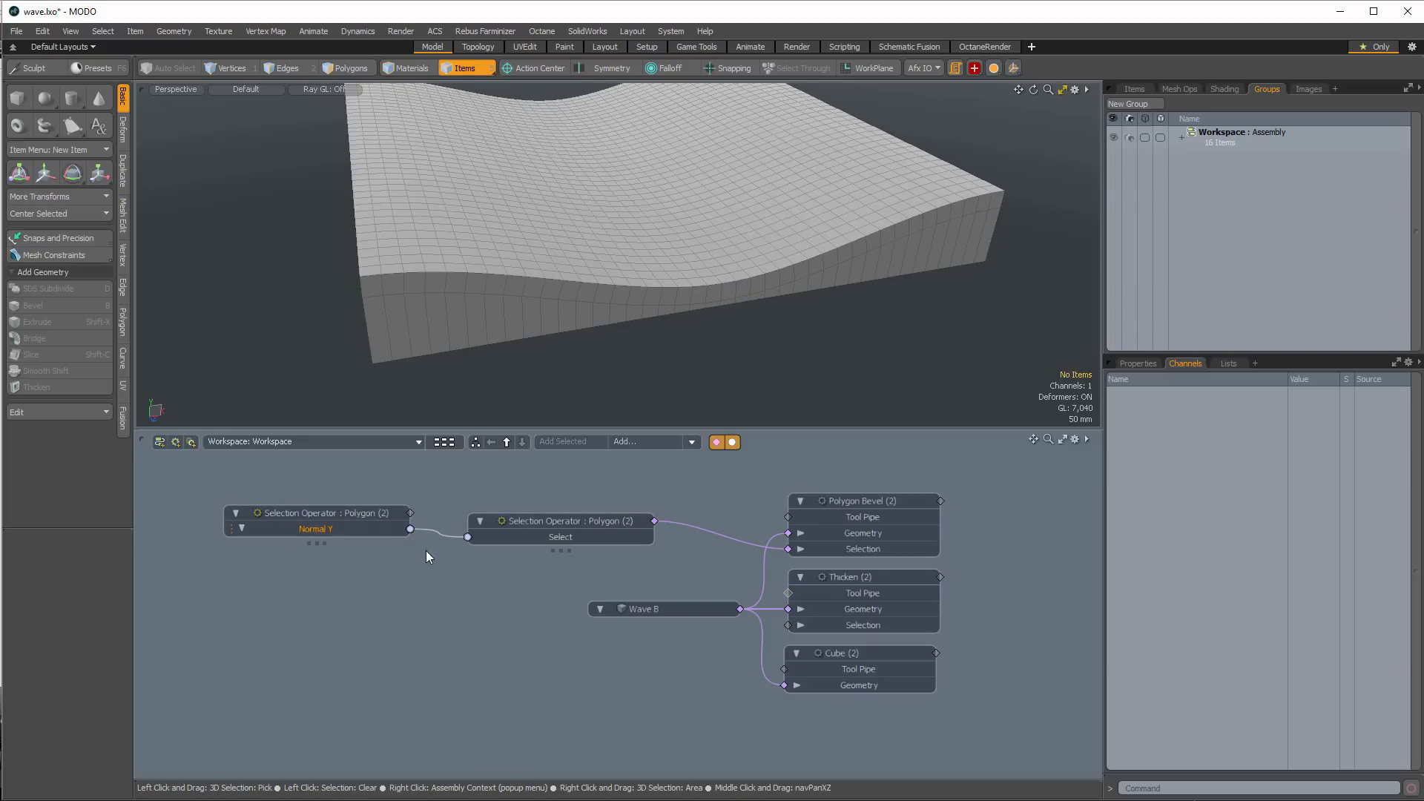
mouse_move(647, 344)
ctrl+alt+mouse_down()
mouse_move(652, 292)
mouse_move(665, 323)
mouse_move(653, 341)
ctrl+alt+mouse_up()
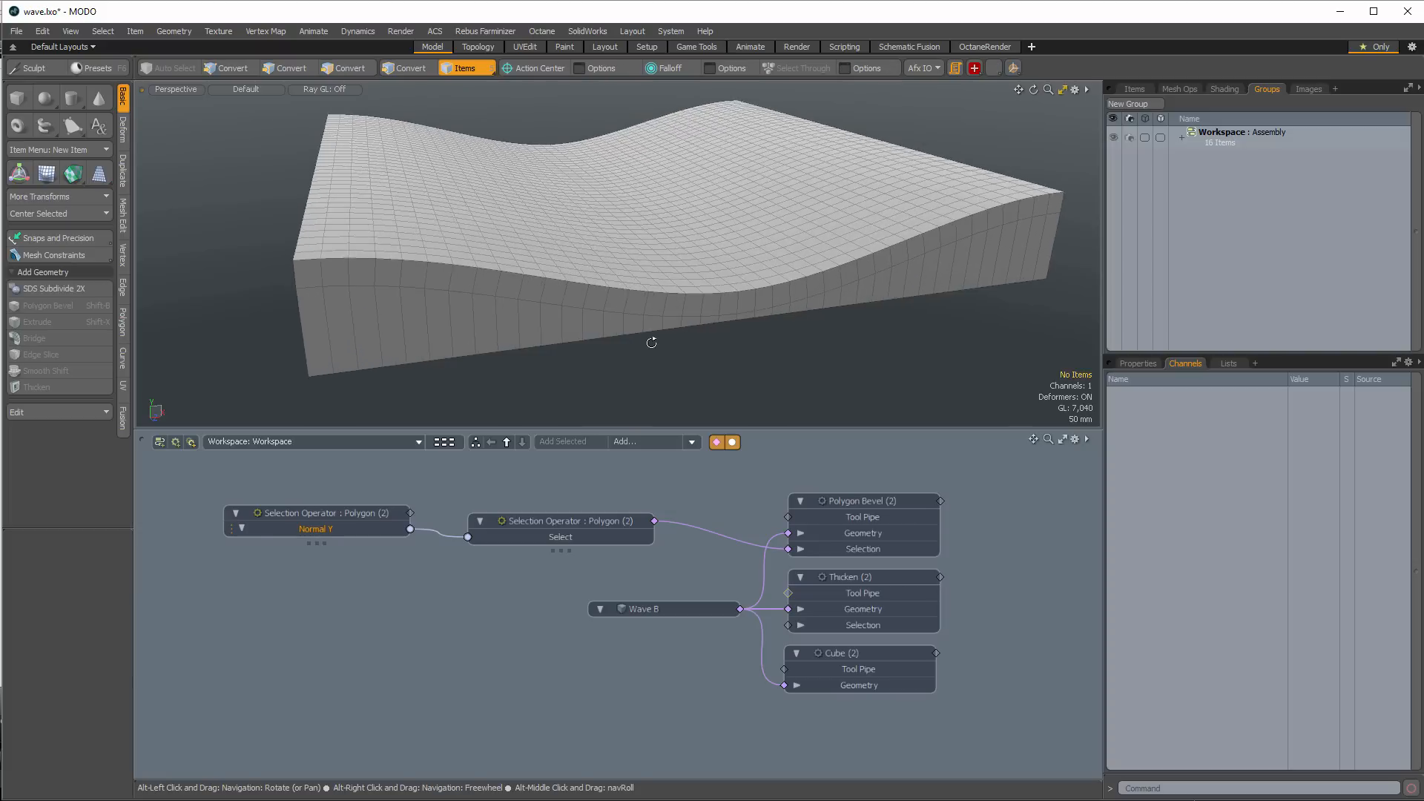
mouse_move(452, 535)
mouse_down()
mouse_move(427, 535)
mouse_move(468, 536)
mouse_up()
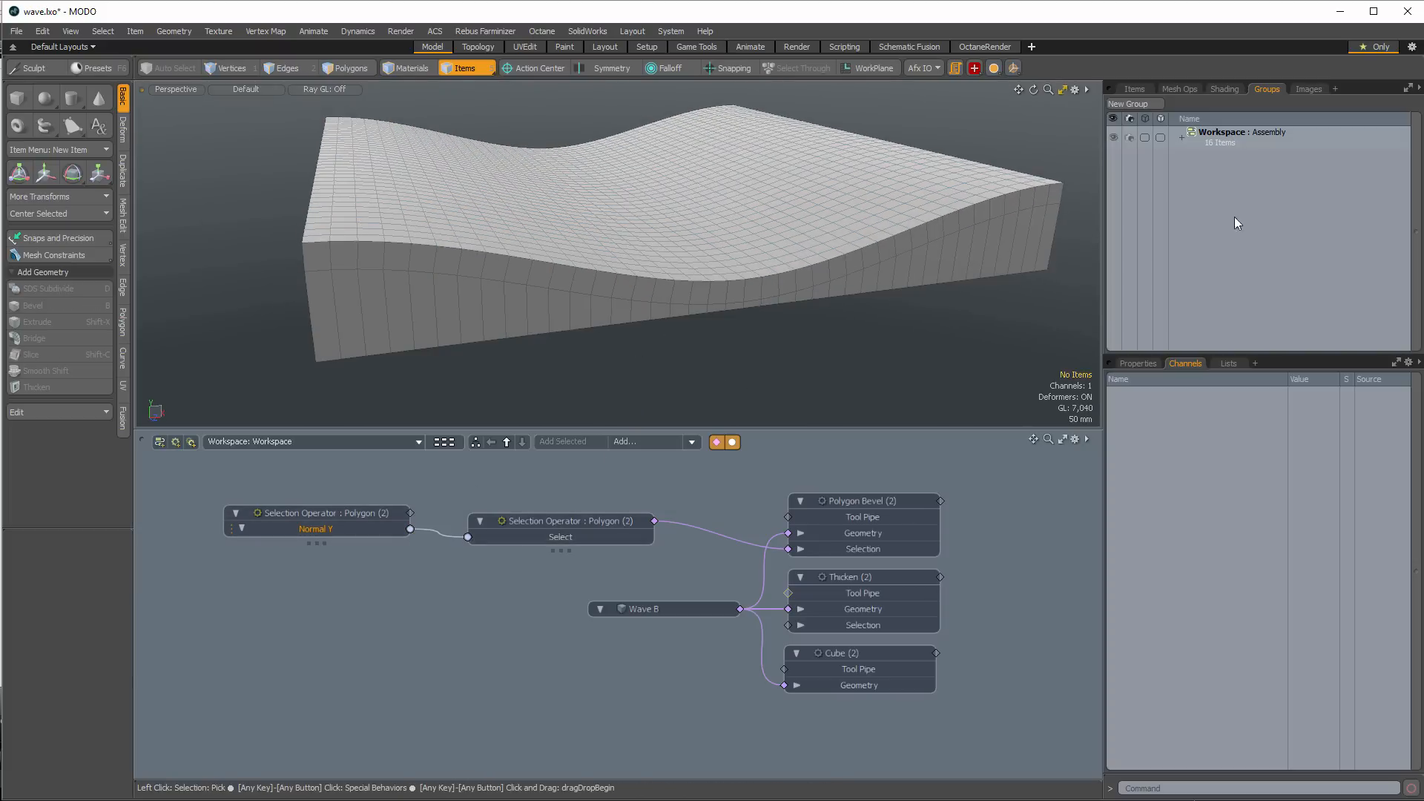
Examine the new selection operations and the Selection Operations aliases that can be added to the Polygon Bevel's selection
click(1180, 89)
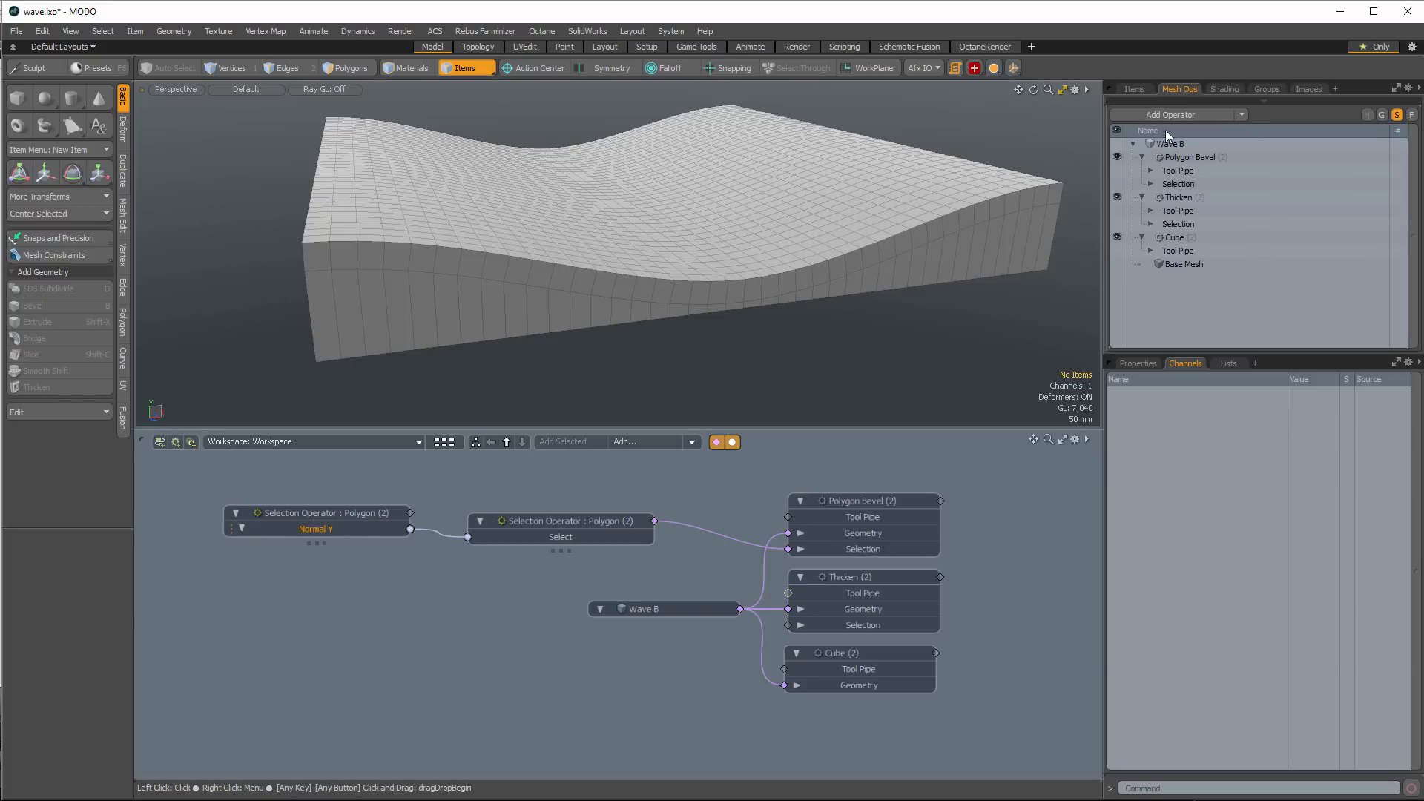
click(1151, 184)
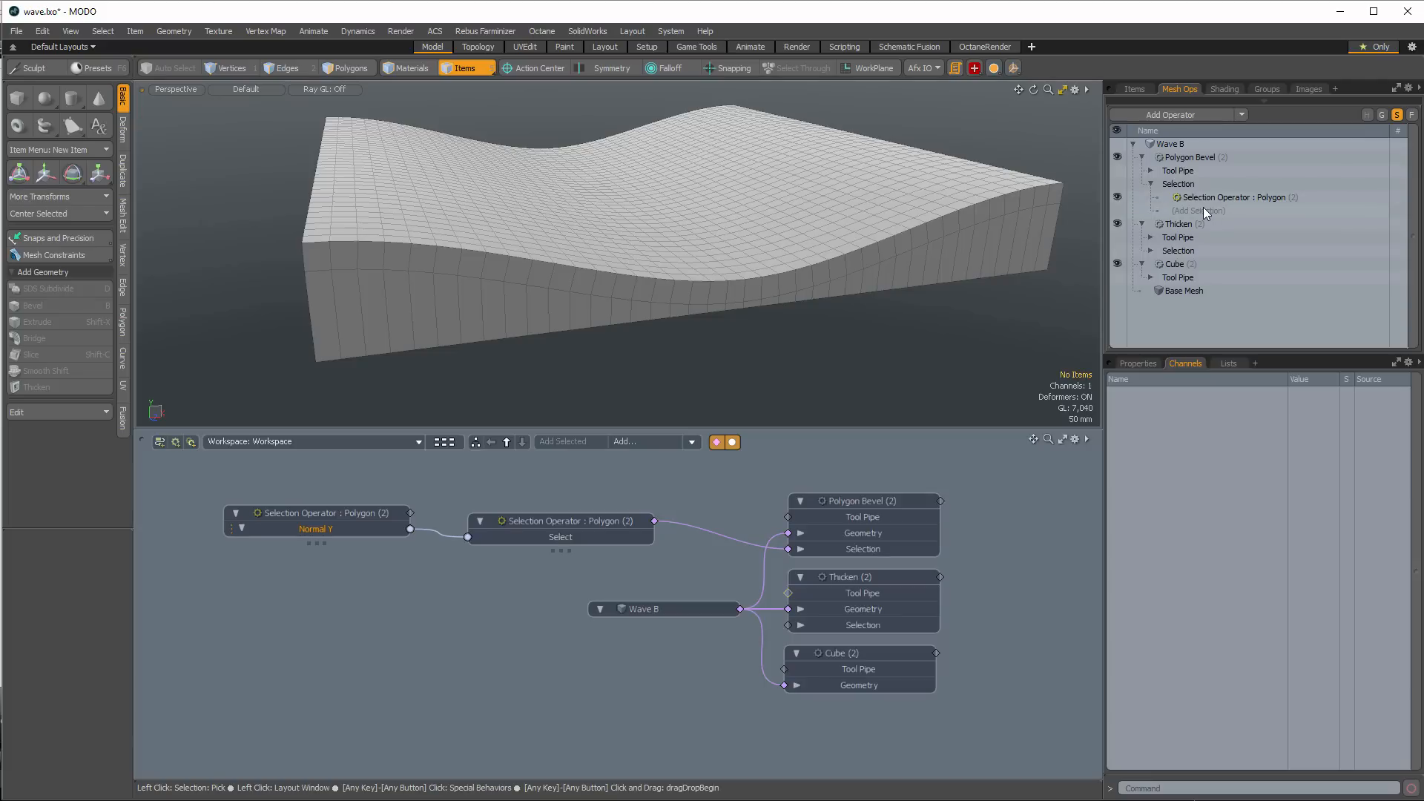
click(1204, 210)
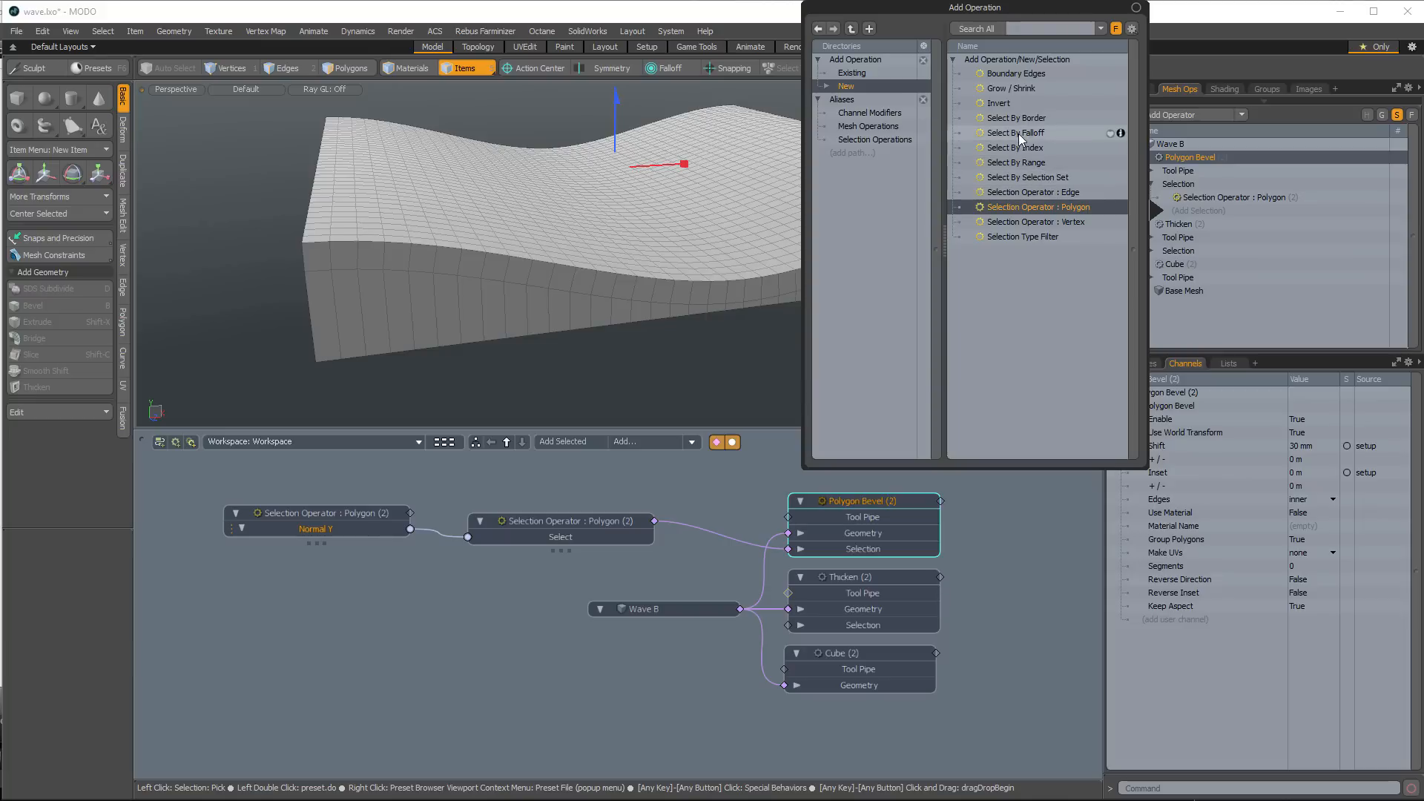
drag(862, 15, 561, 133)
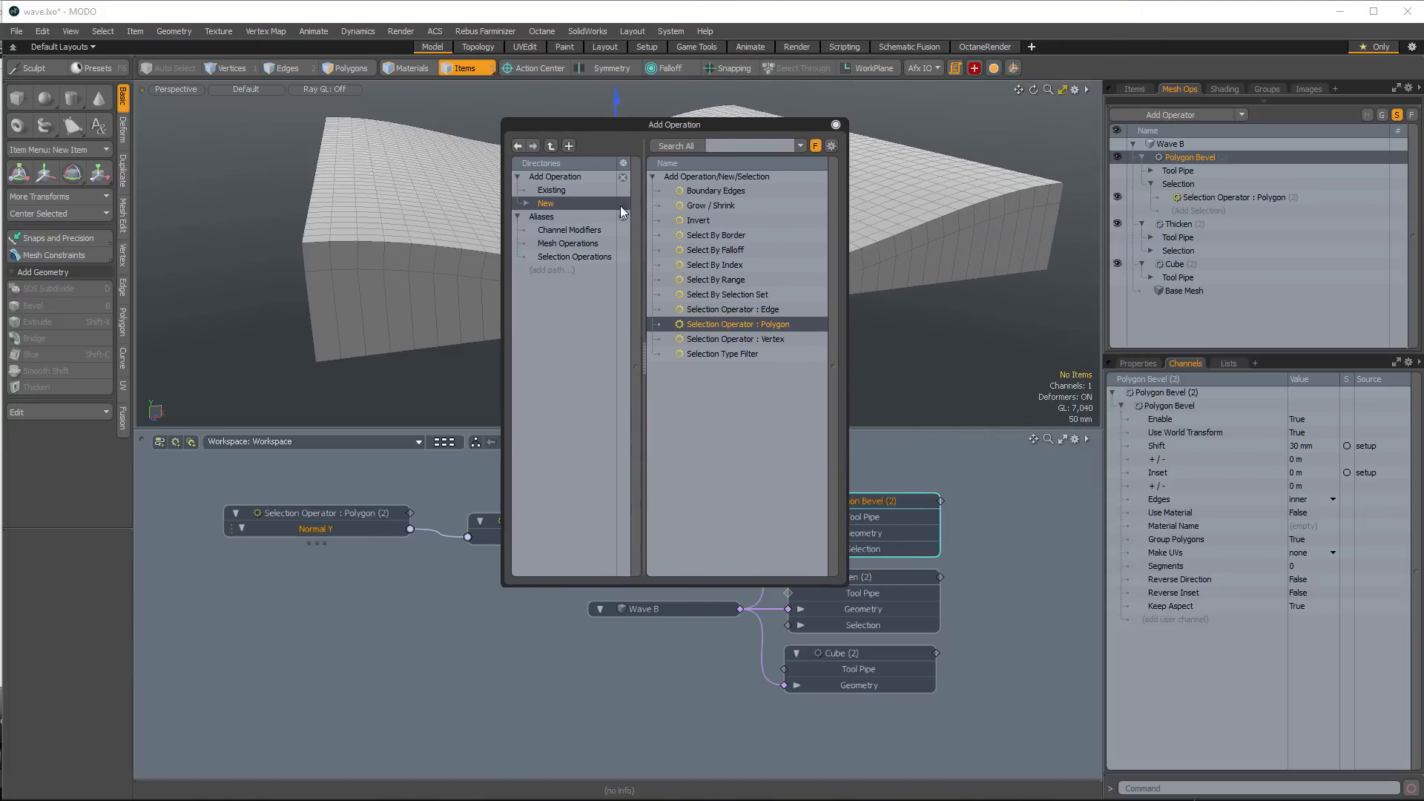
click(566, 232)
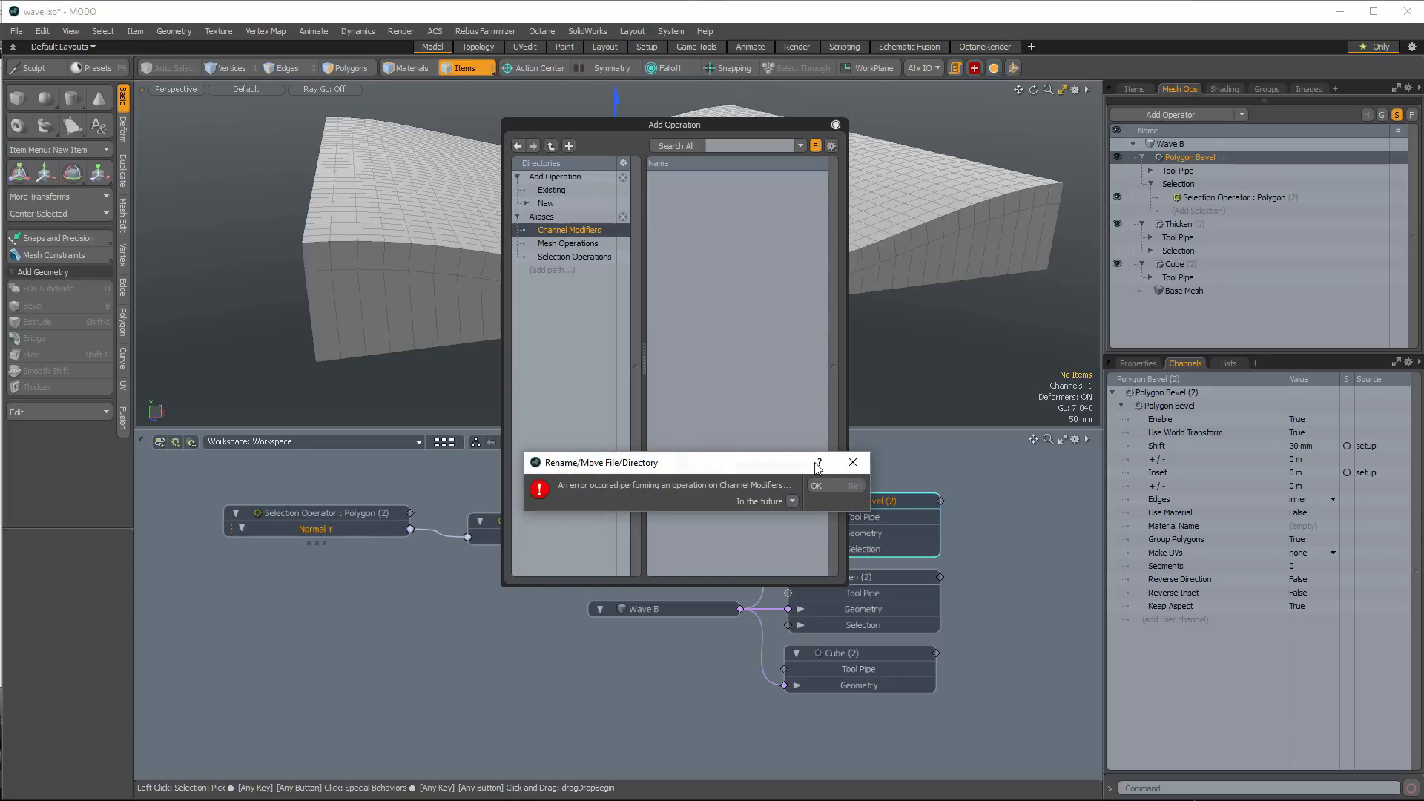
click(825, 486)
click(580, 257)
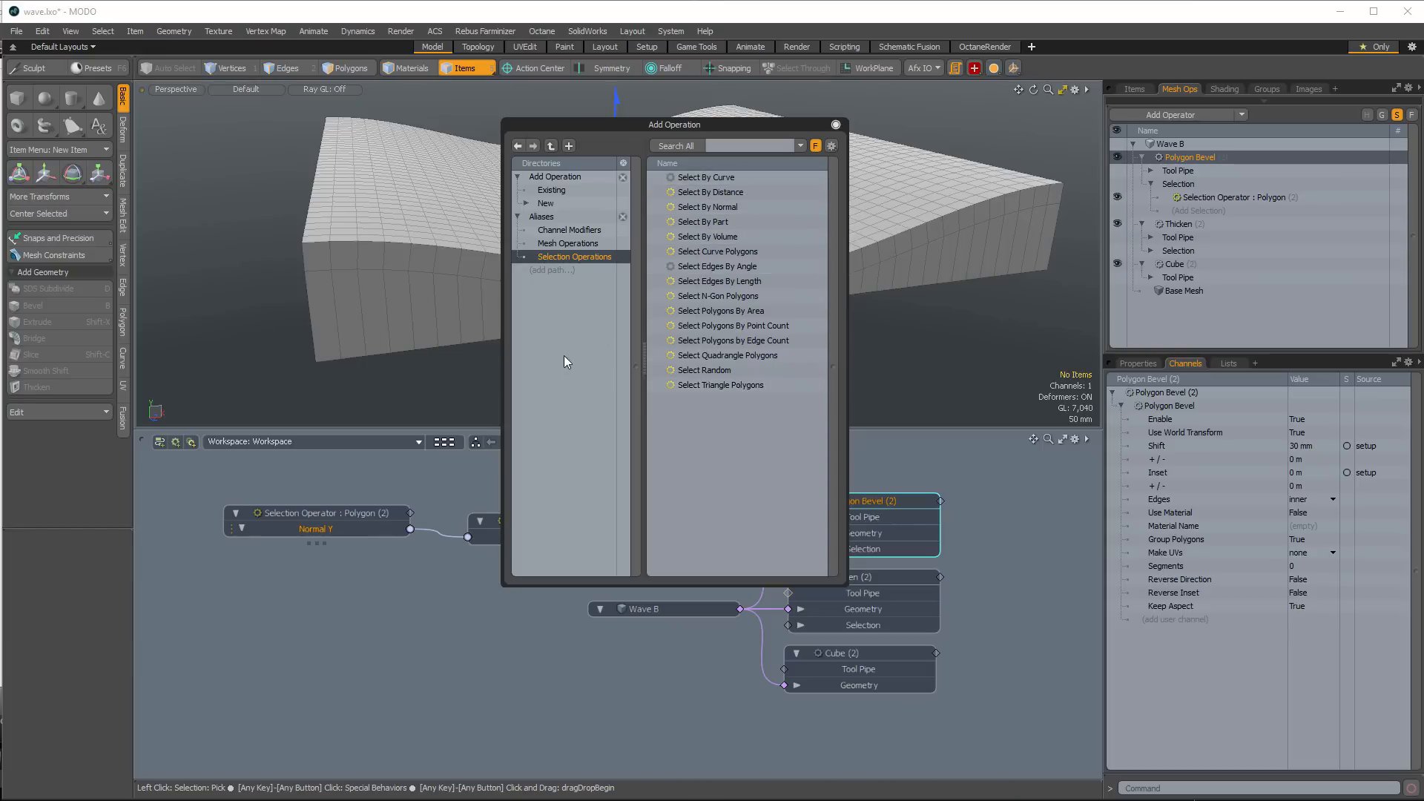
click(558, 202)
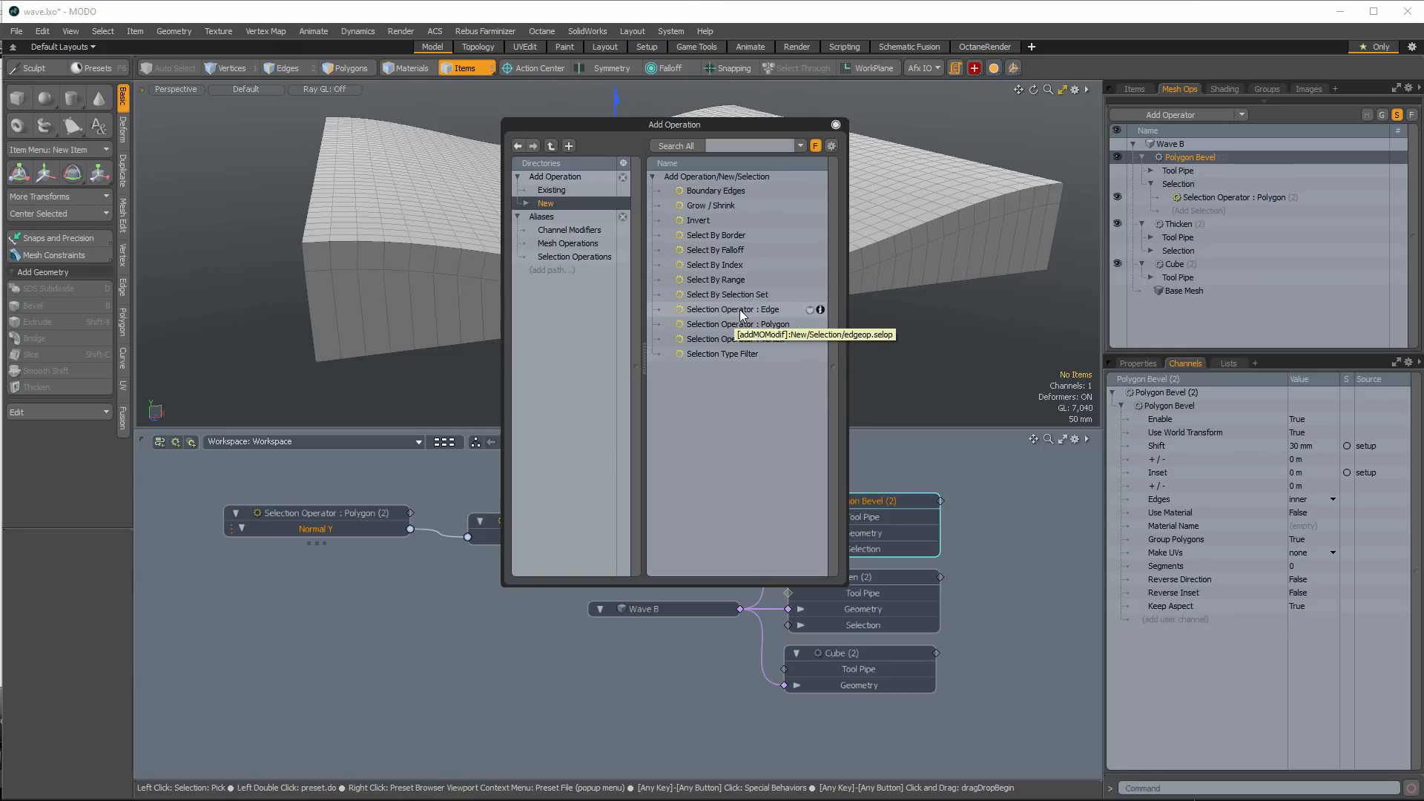
click(558, 258)
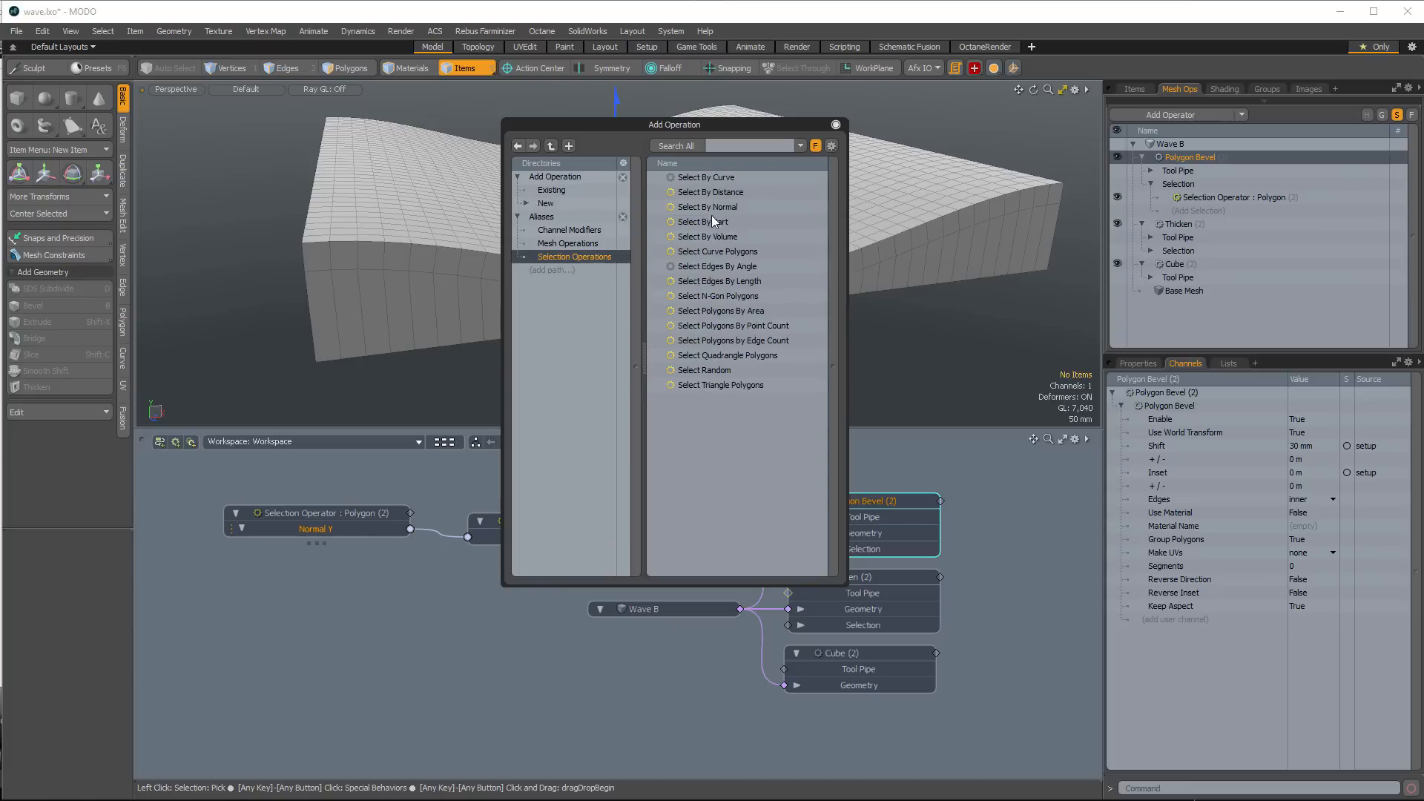
click(739, 341)
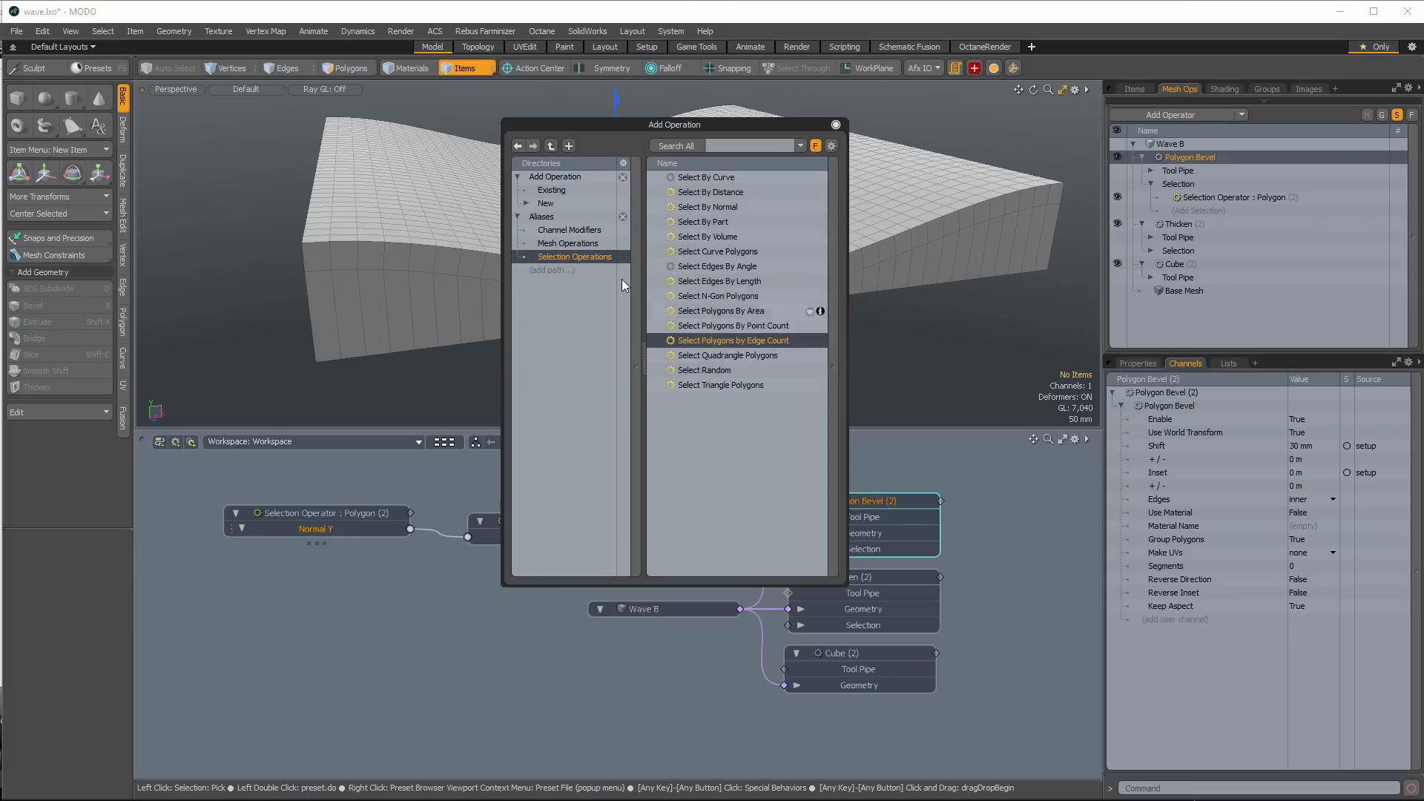
click(561, 204)
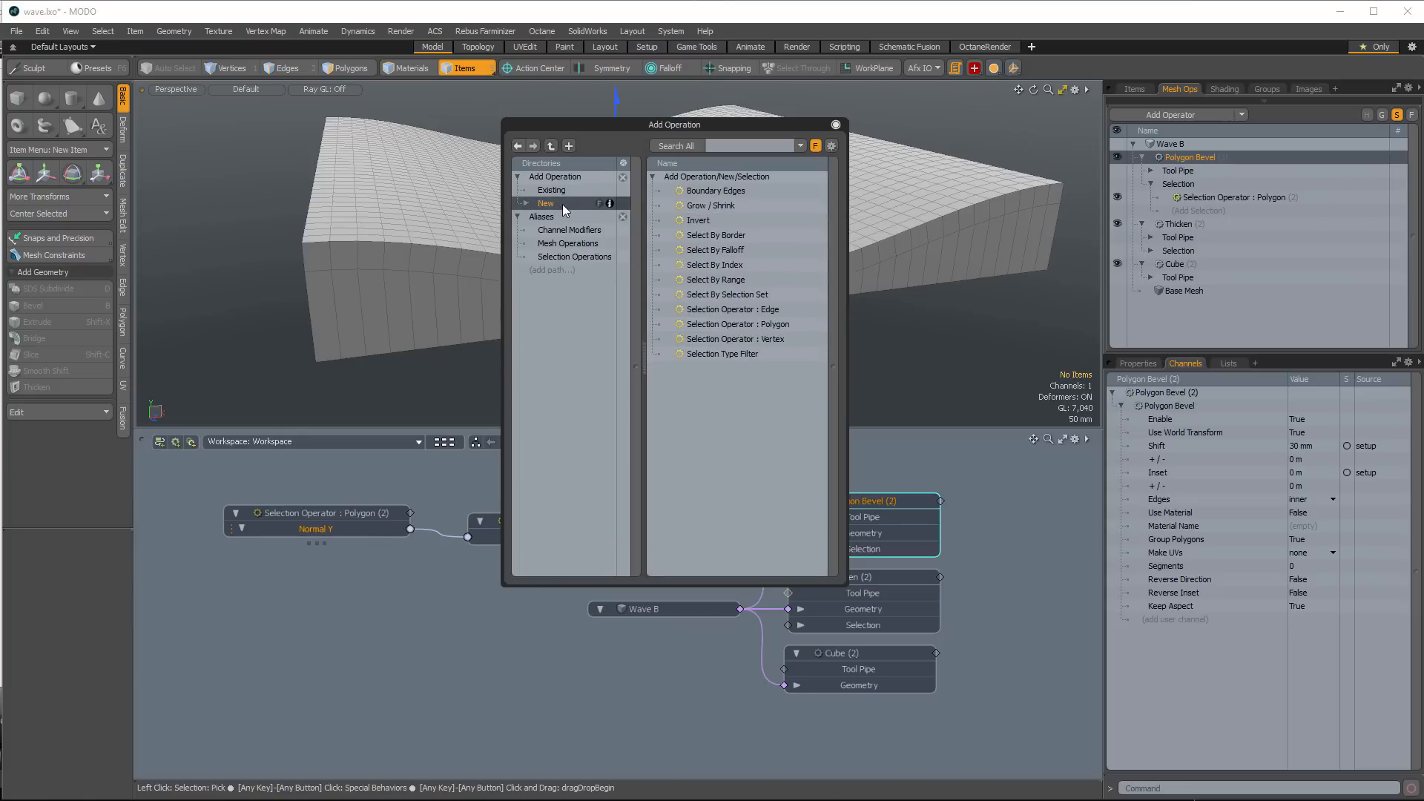
List the Selection Operations aliases available for the Polygon Bevel's selection, then close the list without adding one
click(567, 257)
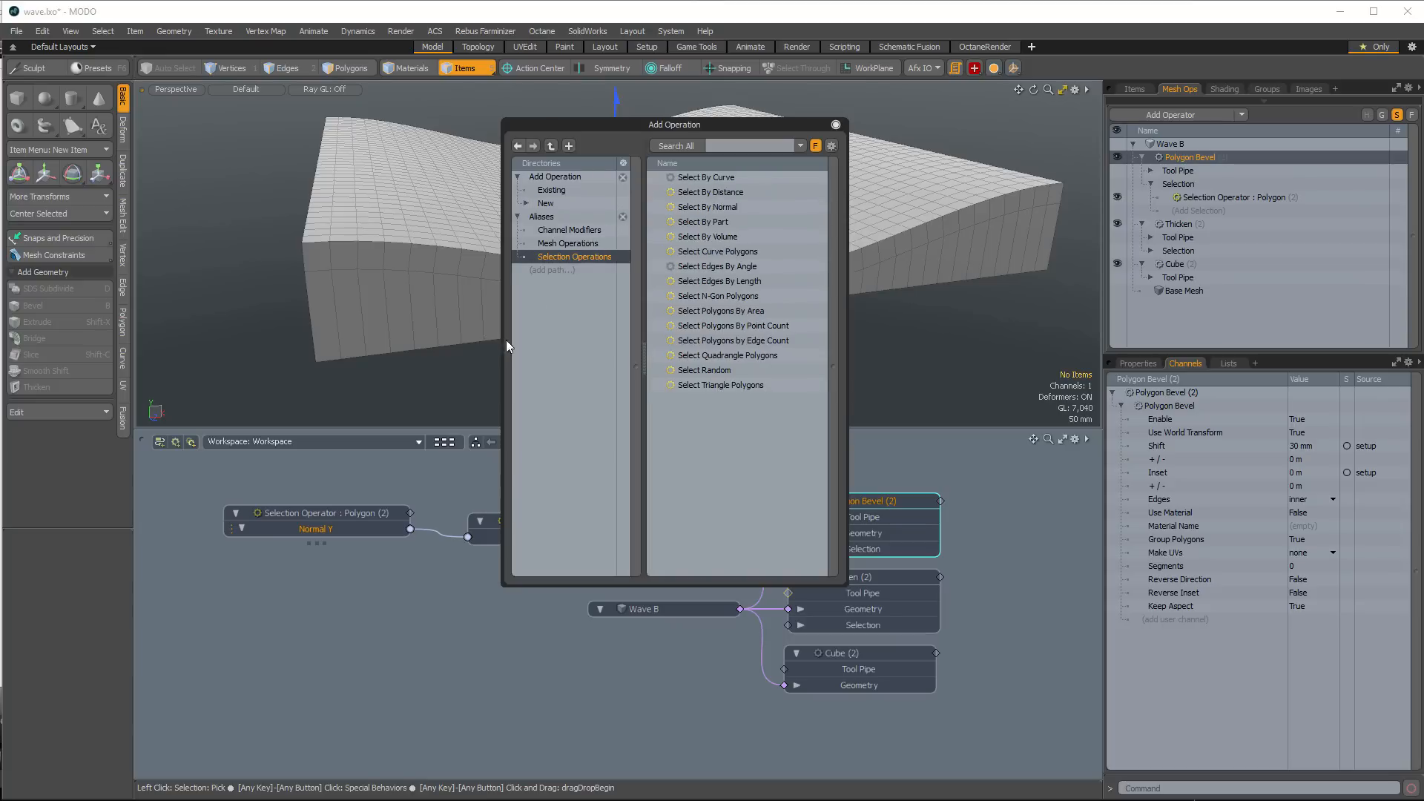
click(429, 636)
click(836, 125)
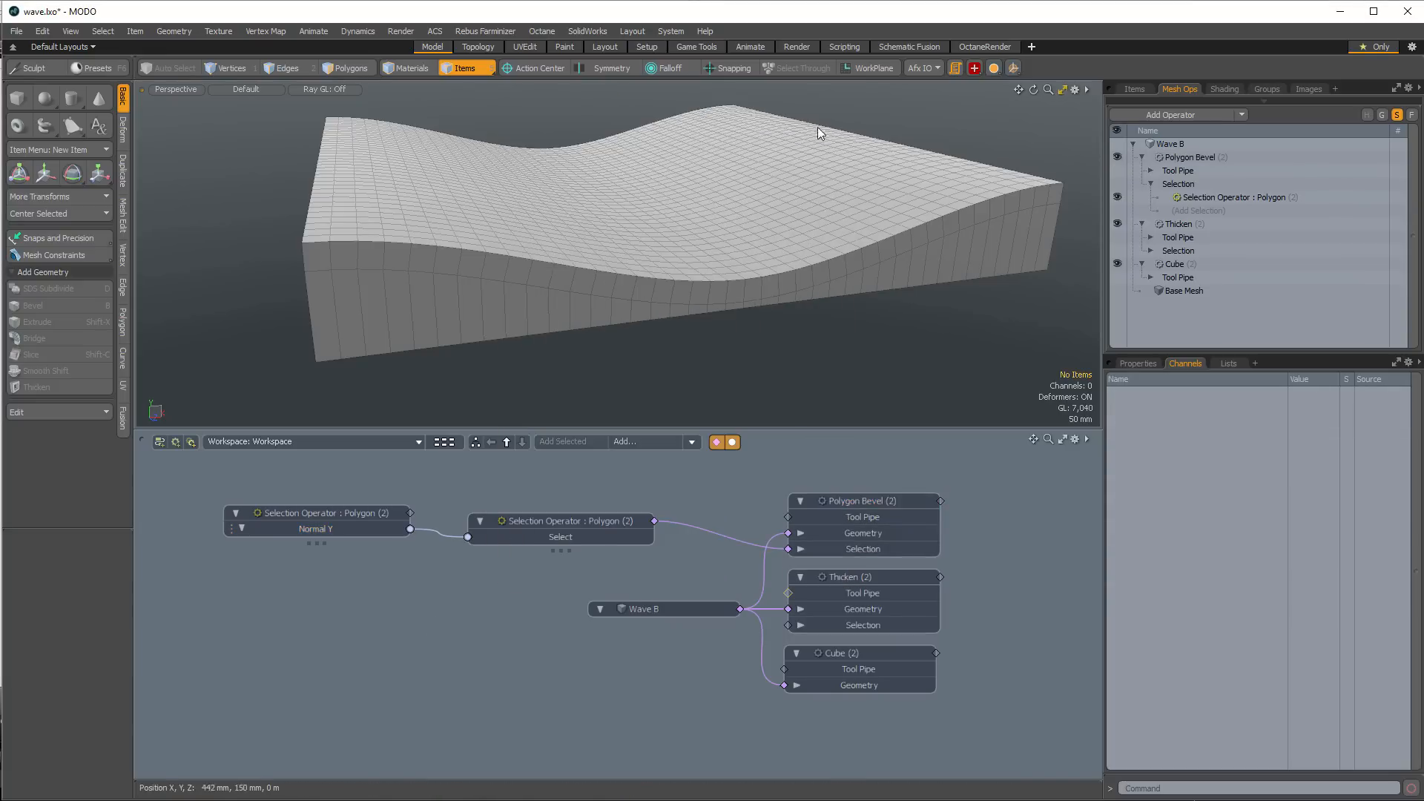
Add a Select Random alias to the schematic and place its node beside the Wave B node, below the Selection Operator
scroll(768, 647, down, 2)
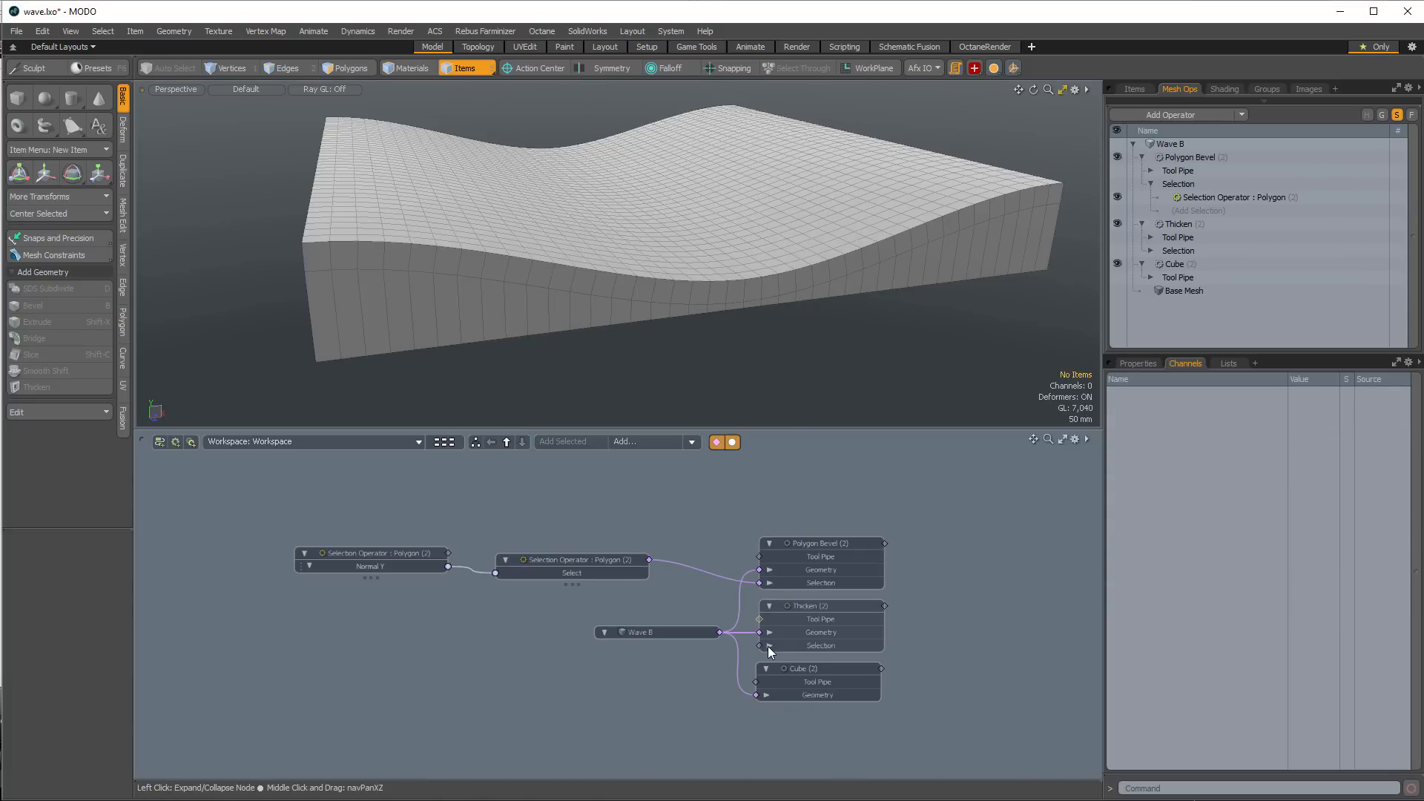
scroll(817, 647, up, 2)
click(829, 644)
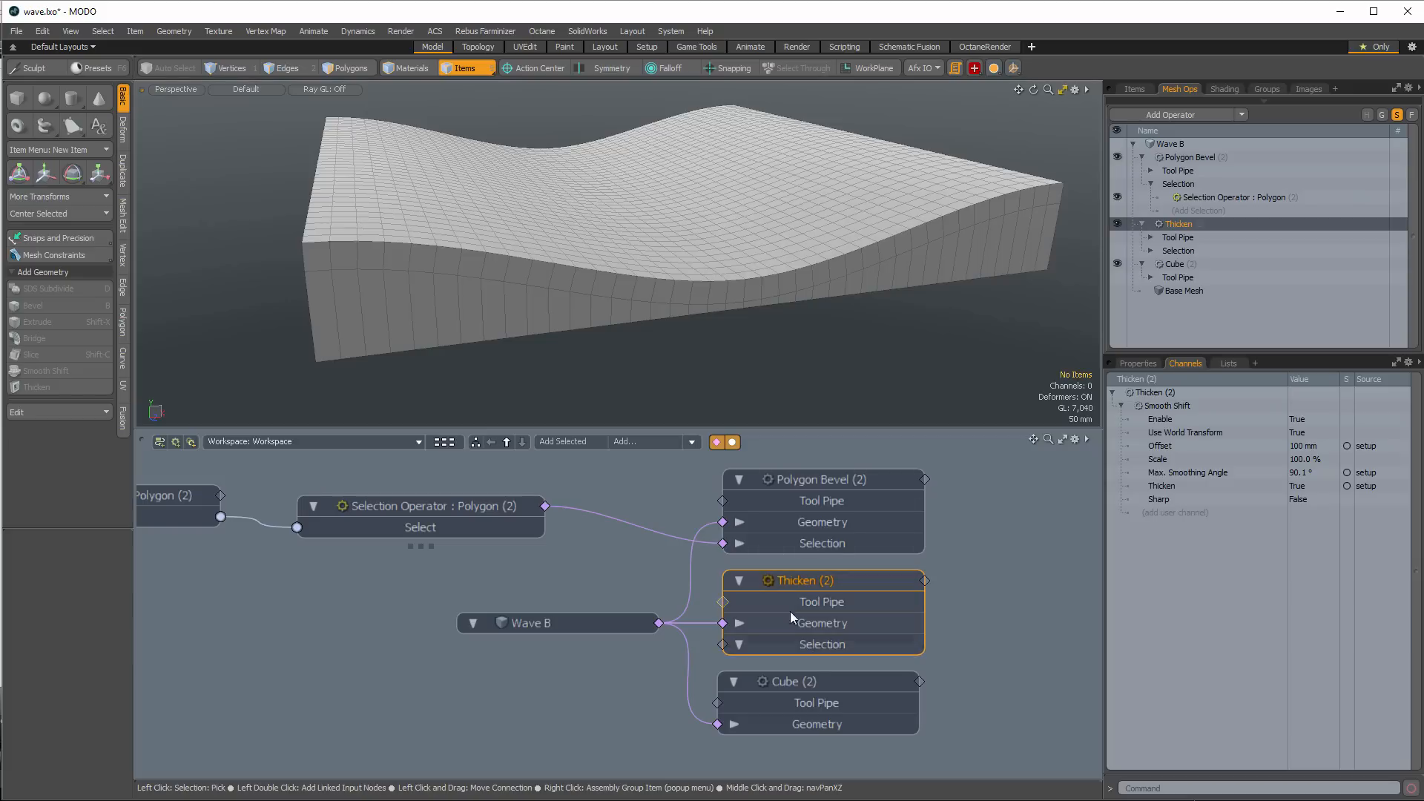
click(632, 444)
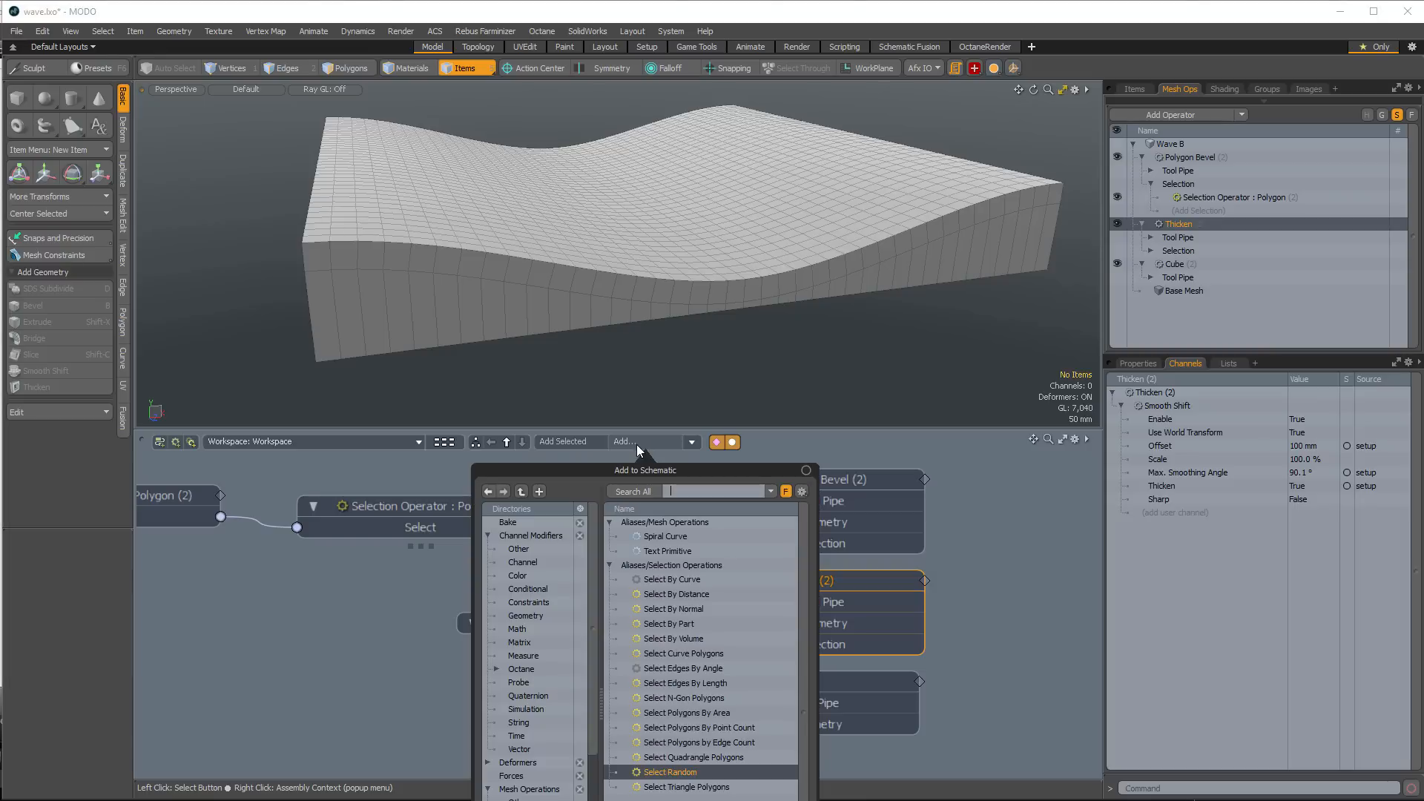
double_click(690, 769)
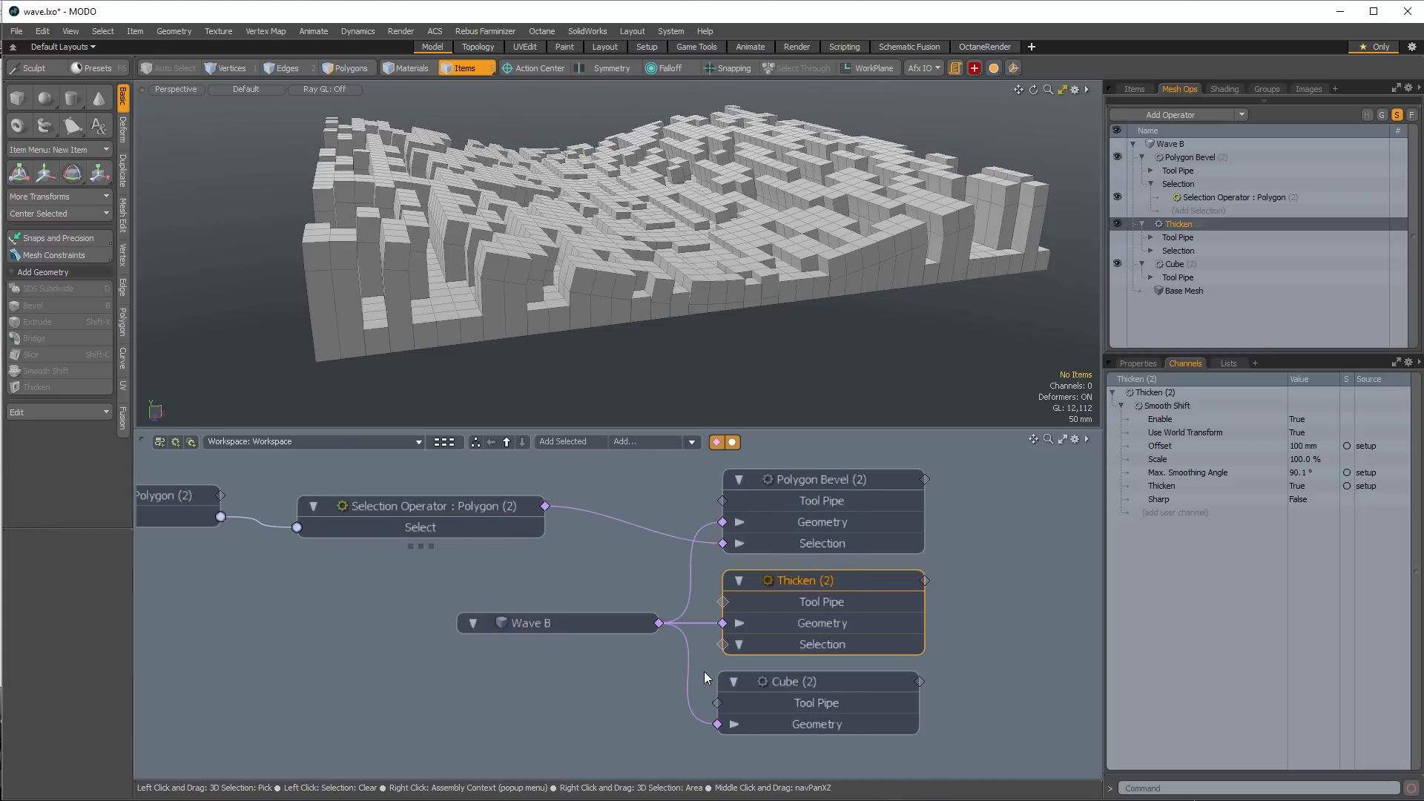
drag(593, 625, 638, 660)
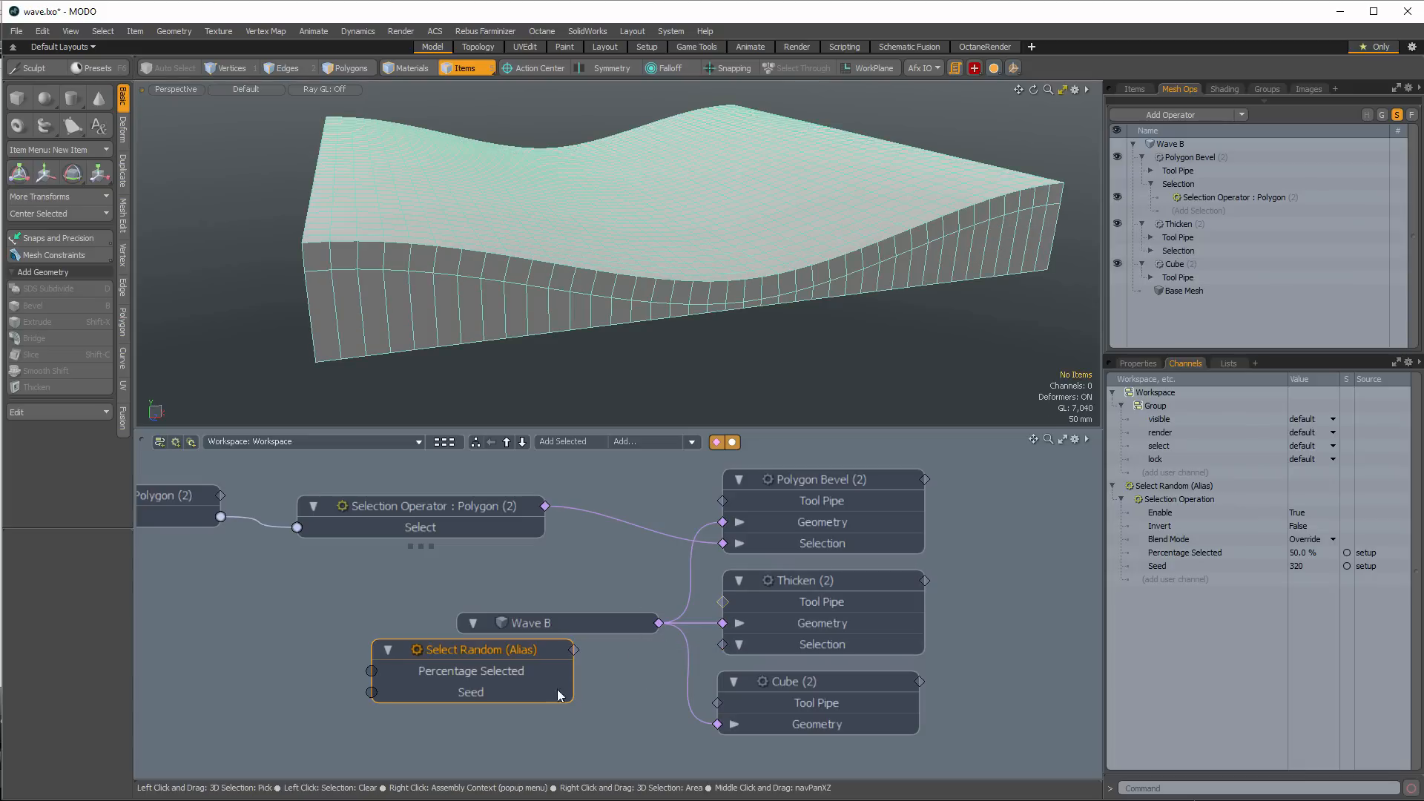
drag(475, 647, 319, 600)
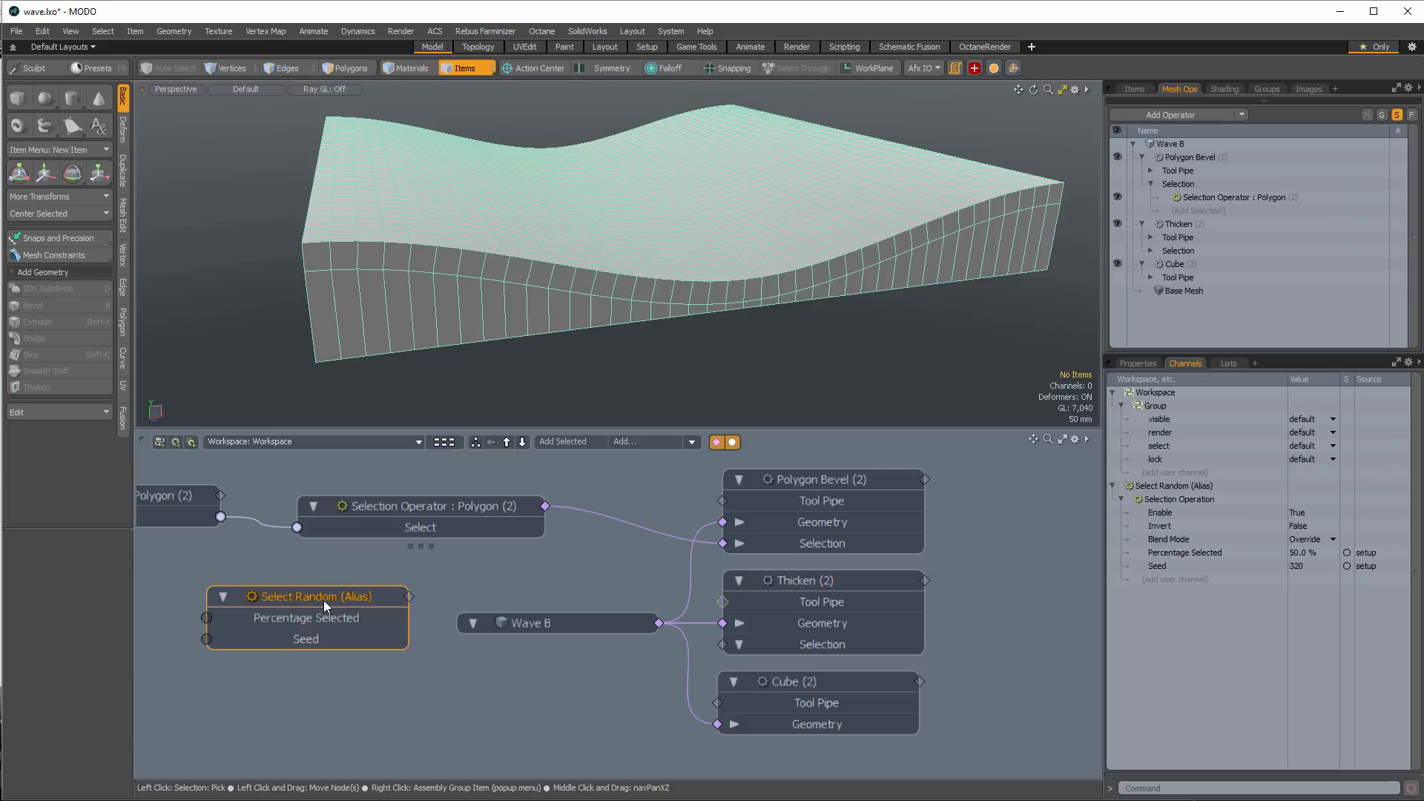
drag(318, 598, 319, 602)
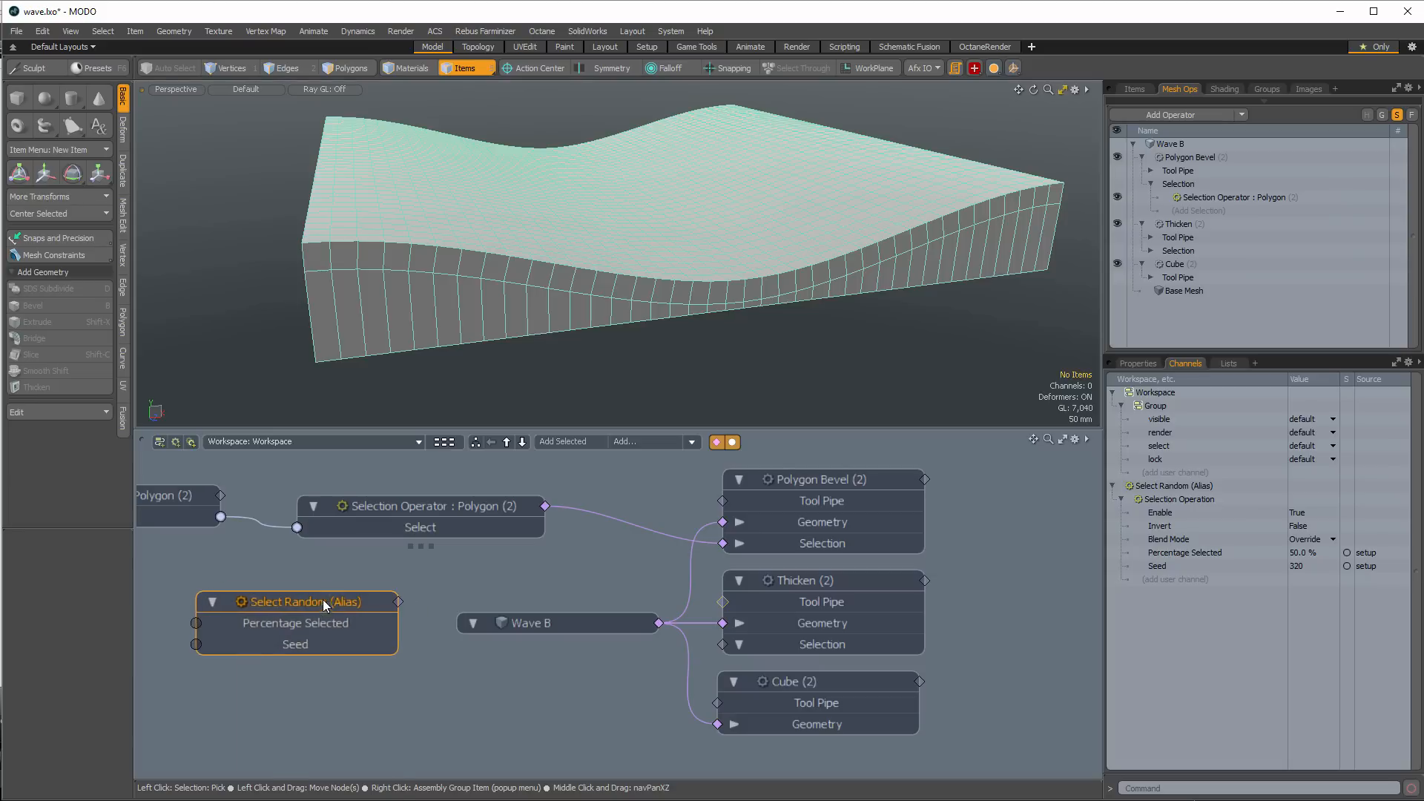
Expand the Select Random alias to an assembly and move it into the empty space beyond the mesh operation nodes
right_click(319, 602)
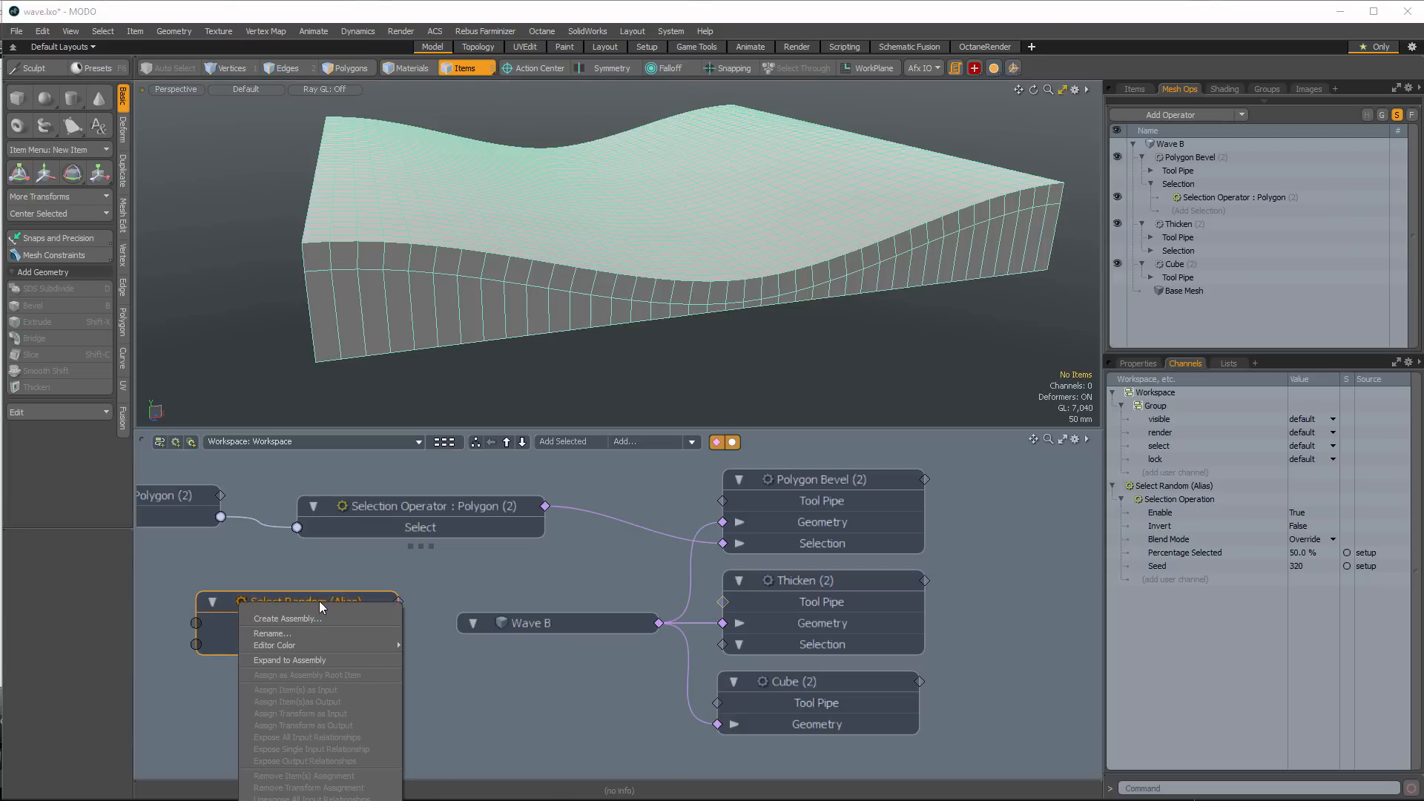
click(318, 660)
drag(337, 600, 1071, 532)
alt+shift+drag(804, 529, 437, 537)
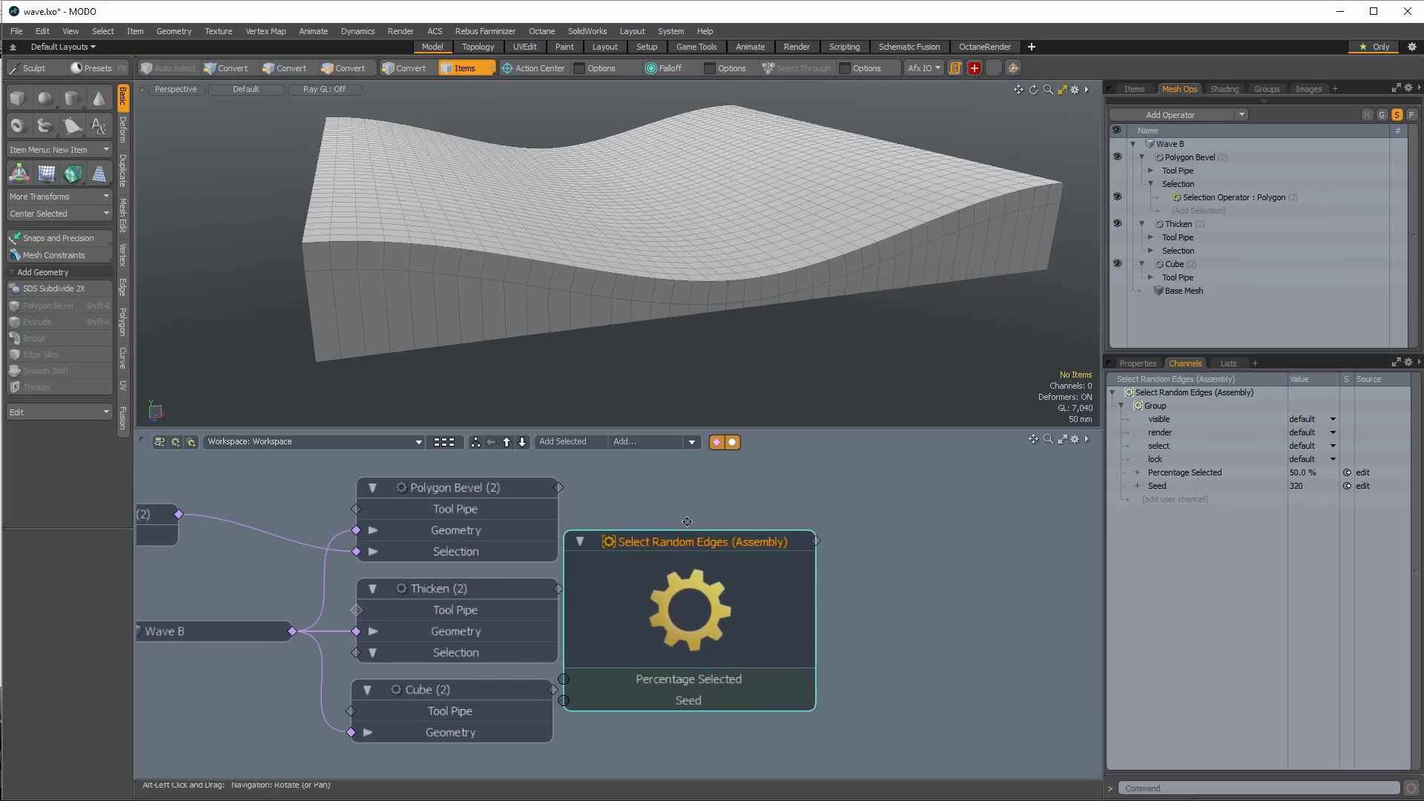
drag(699, 540, 879, 524)
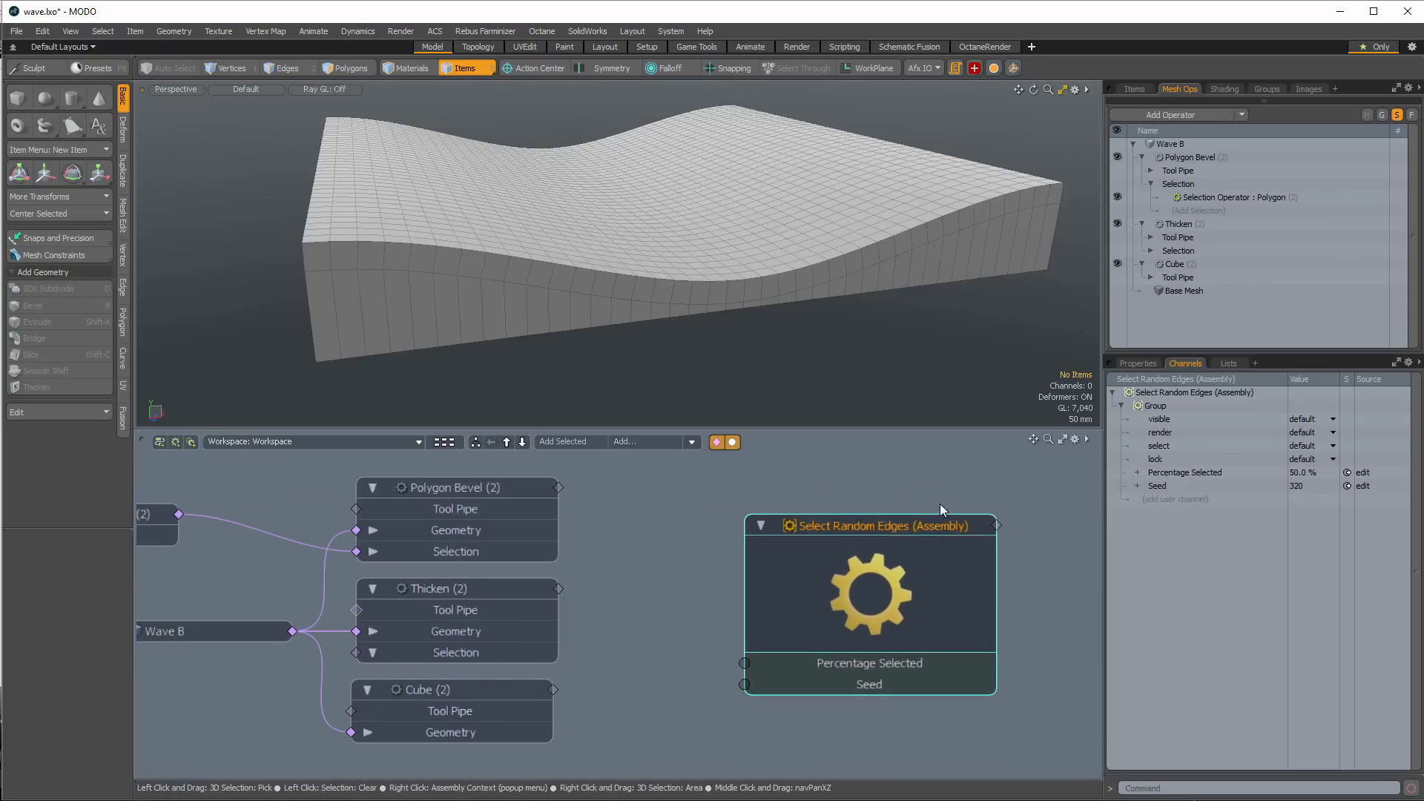
Open the Select Random Edges assembly and examine its node network from the index operators through to the Selection Type Filter
double_click(881, 526)
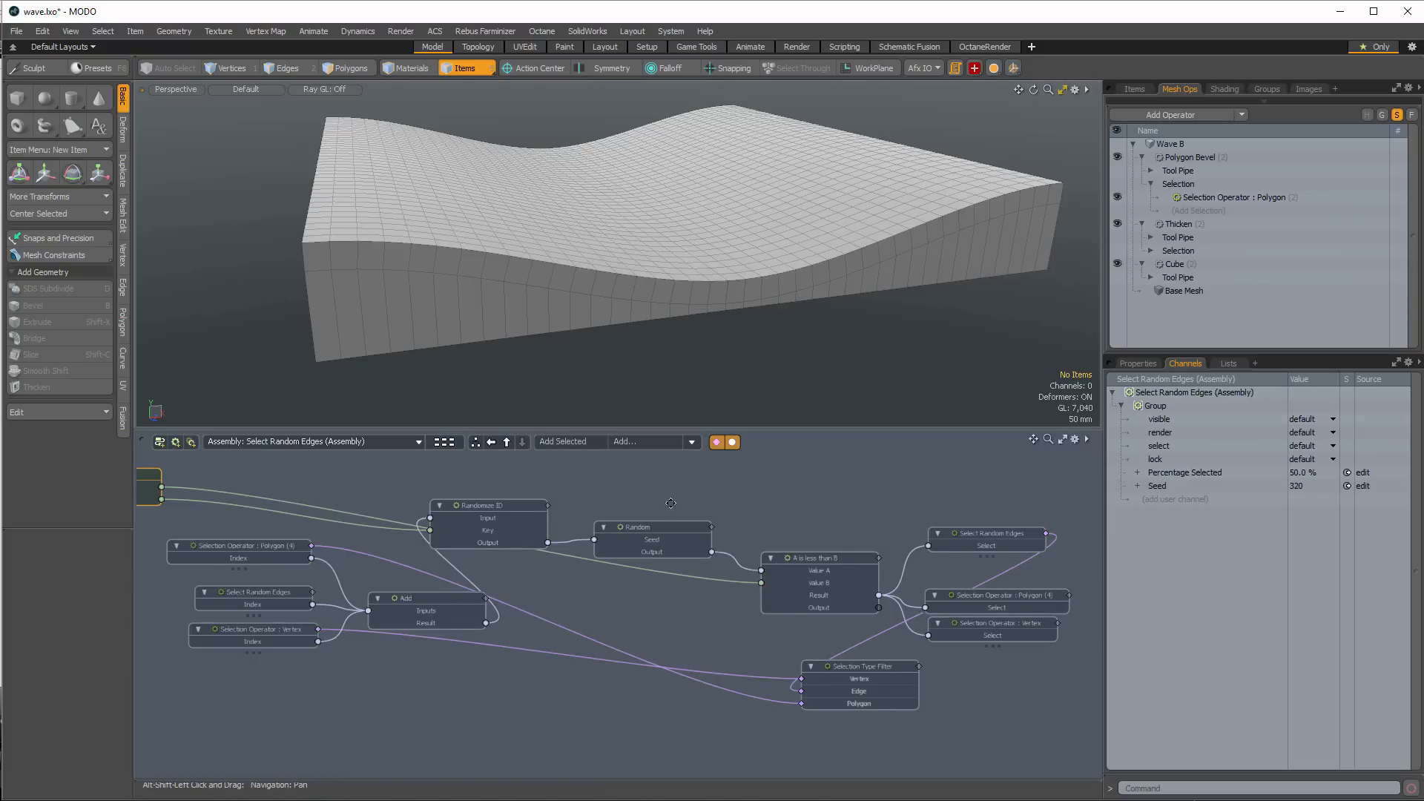
alt+shift+drag(877, 527, 952, 552)
scroll(718, 527, down, 2)
ctrl+alt+drag(718, 527, 838, 520)
scroll(836, 534, down, 3)
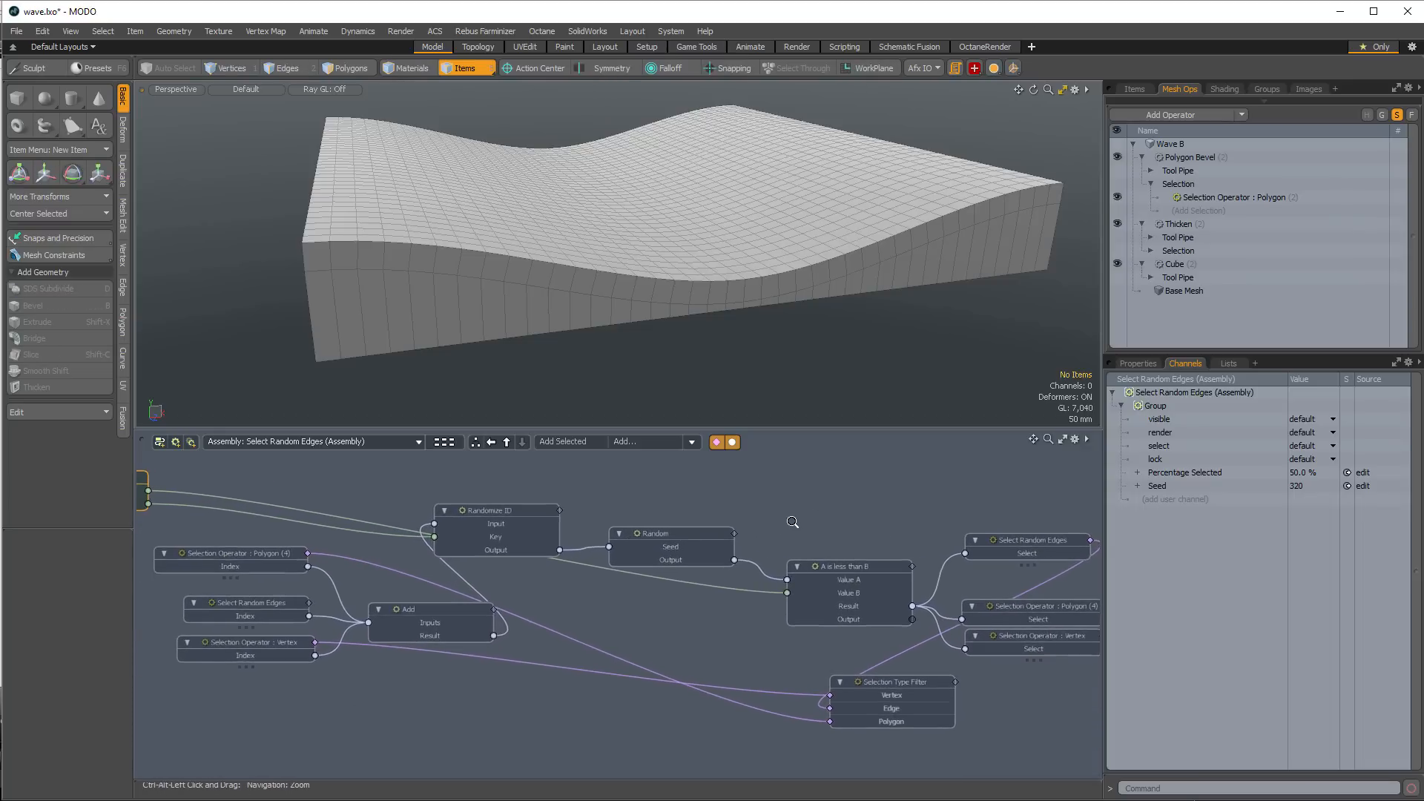
scroll(809, 525, up, 1)
scroll(185, 579, up, 4)
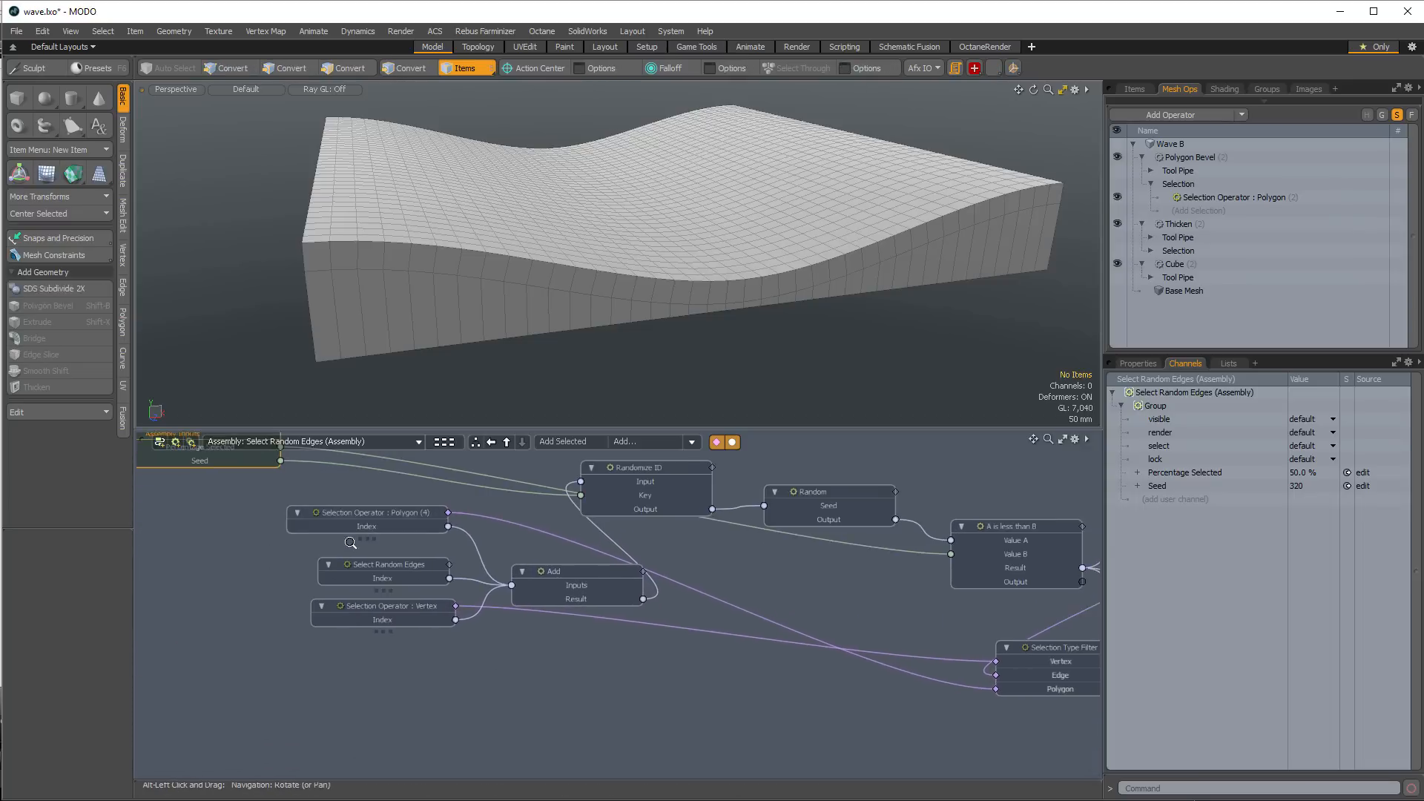
mouse_move(319, 593)
alt+shift+mouse_down()
mouse_move(451, 630)
mouse_move(312, 571)
alt+shift+mouse_up()
scroll(451, 630, down, 3)
ctrl+alt+drag(667, 564, 712, 568)
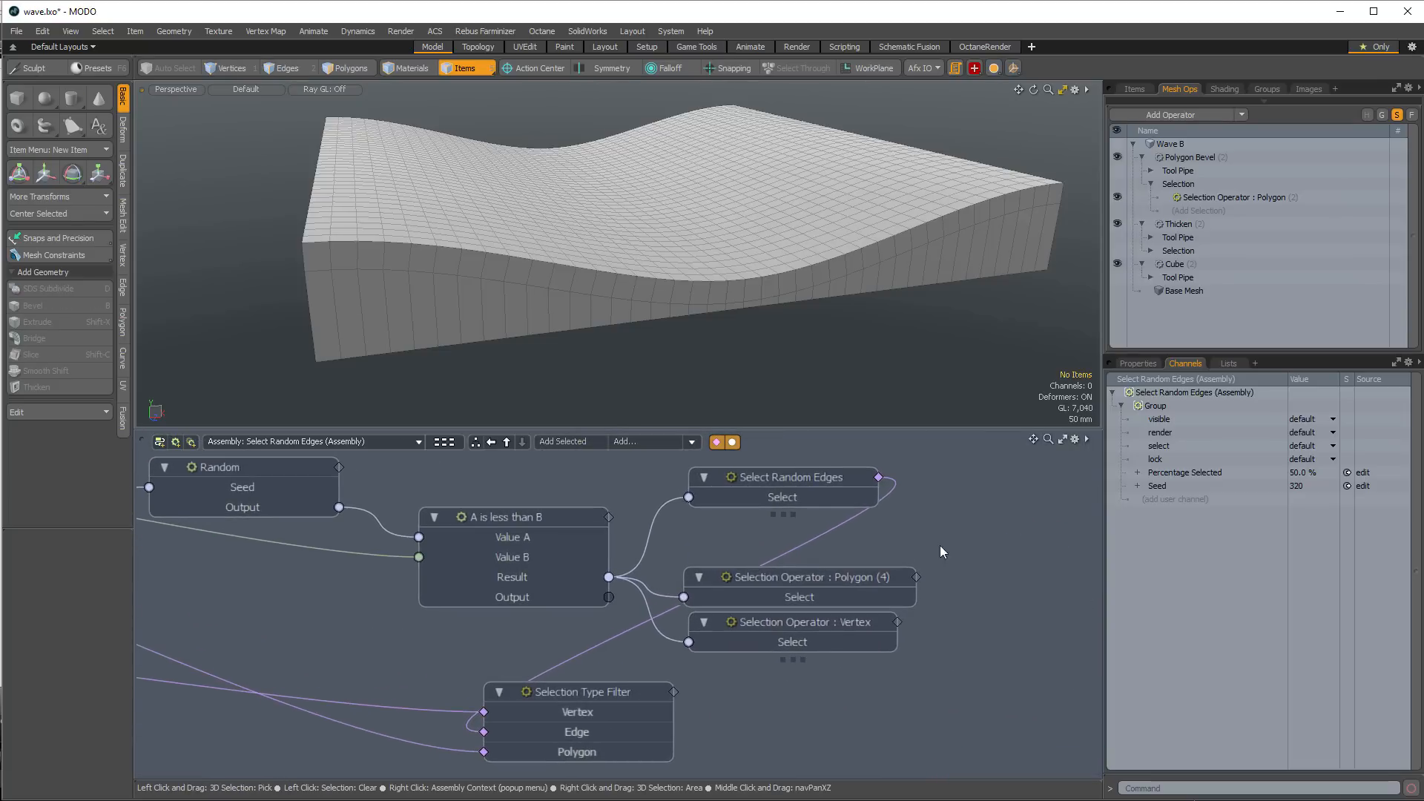
scroll(974, 553, down, 3)
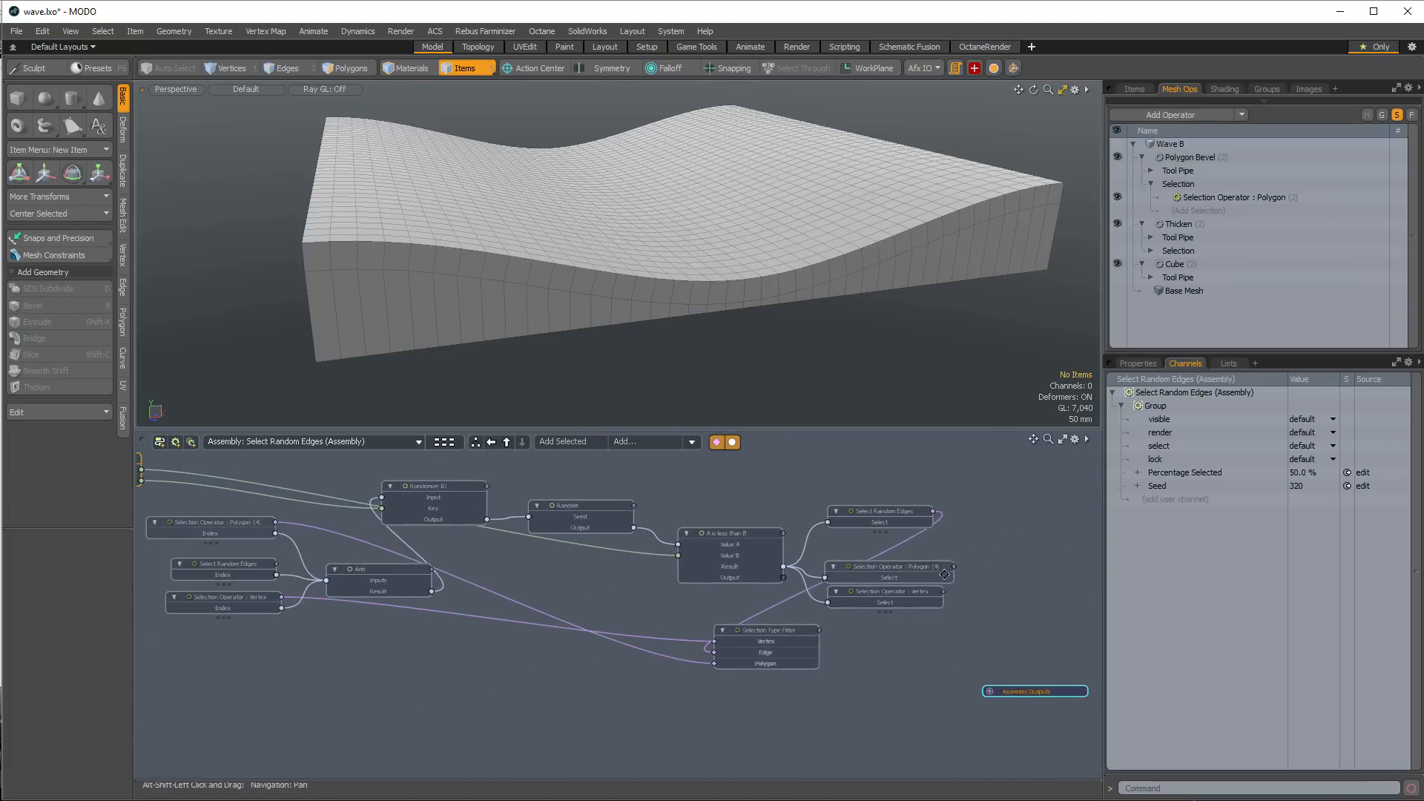
Return to the Workspace schematic and delete the Select Random Edges assembly
click(507, 442)
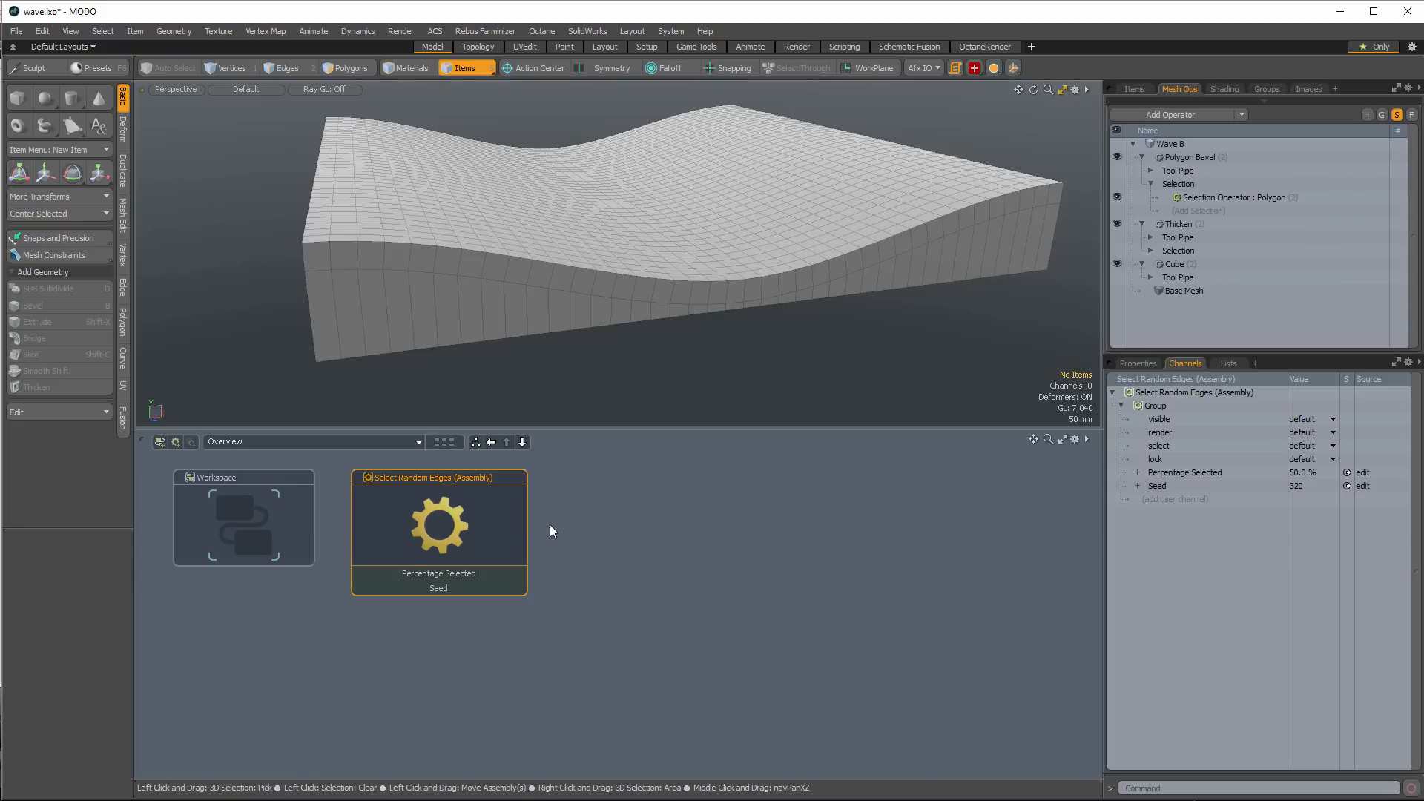
click(221, 507)
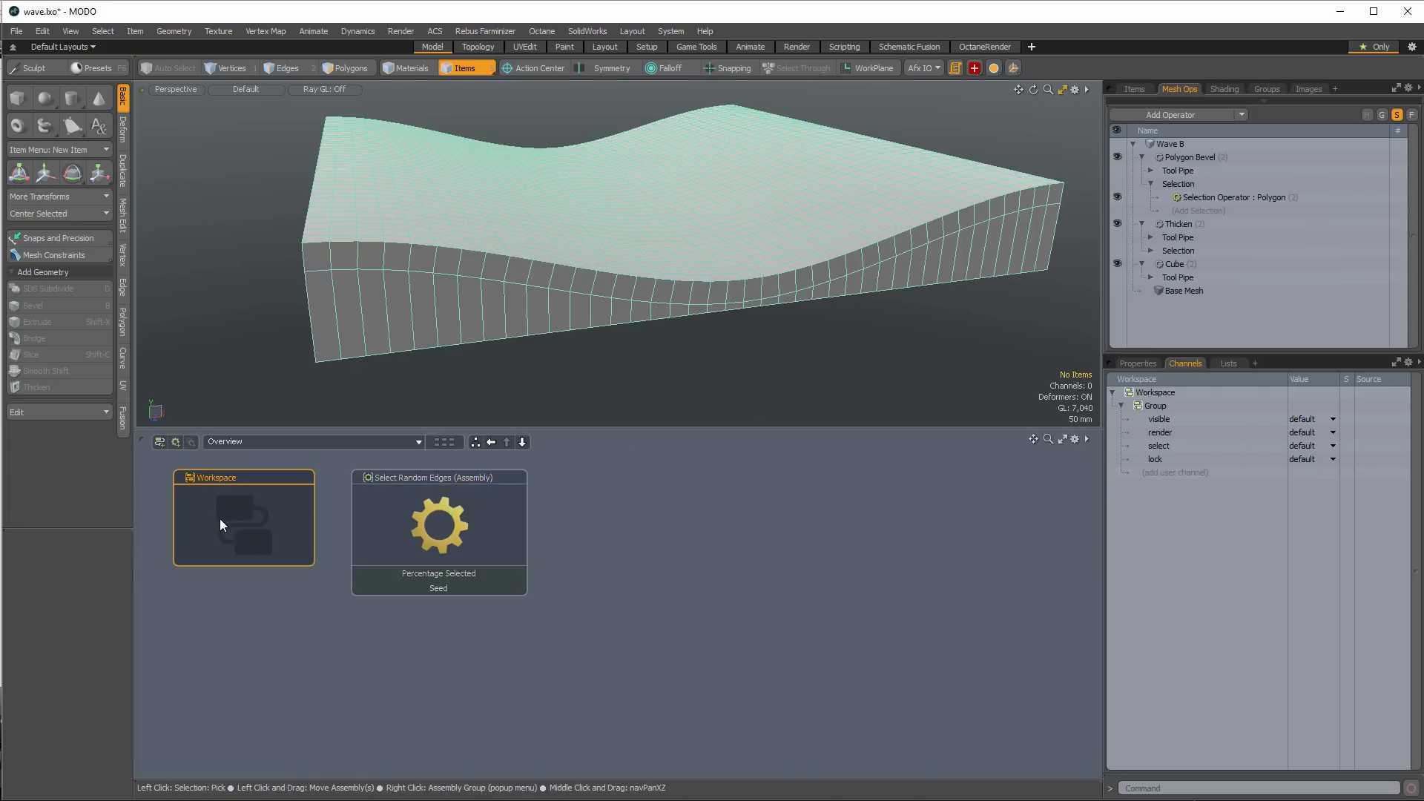
double_click(238, 519)
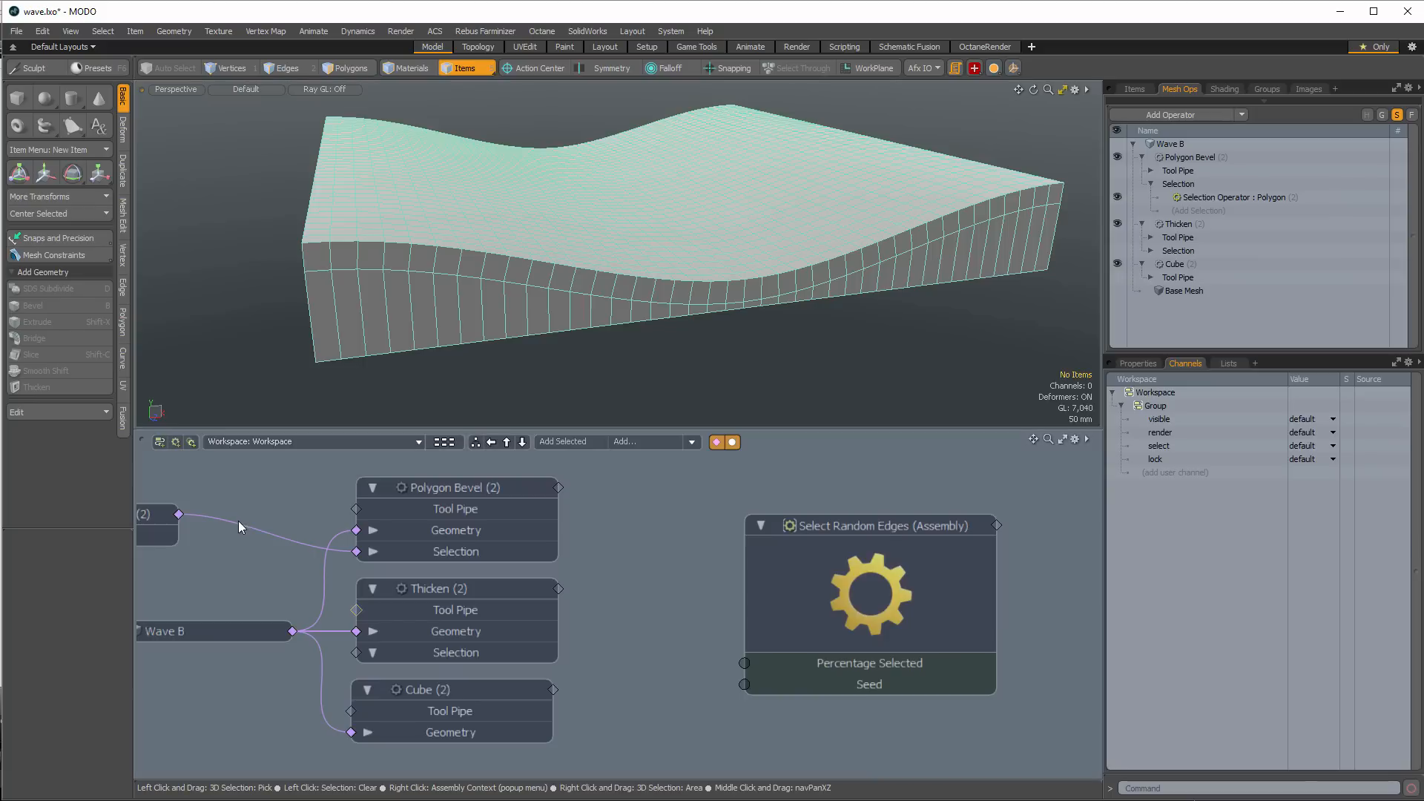
click(820, 532)
key(Delete)
middle_drag(642, 577, 923, 566)
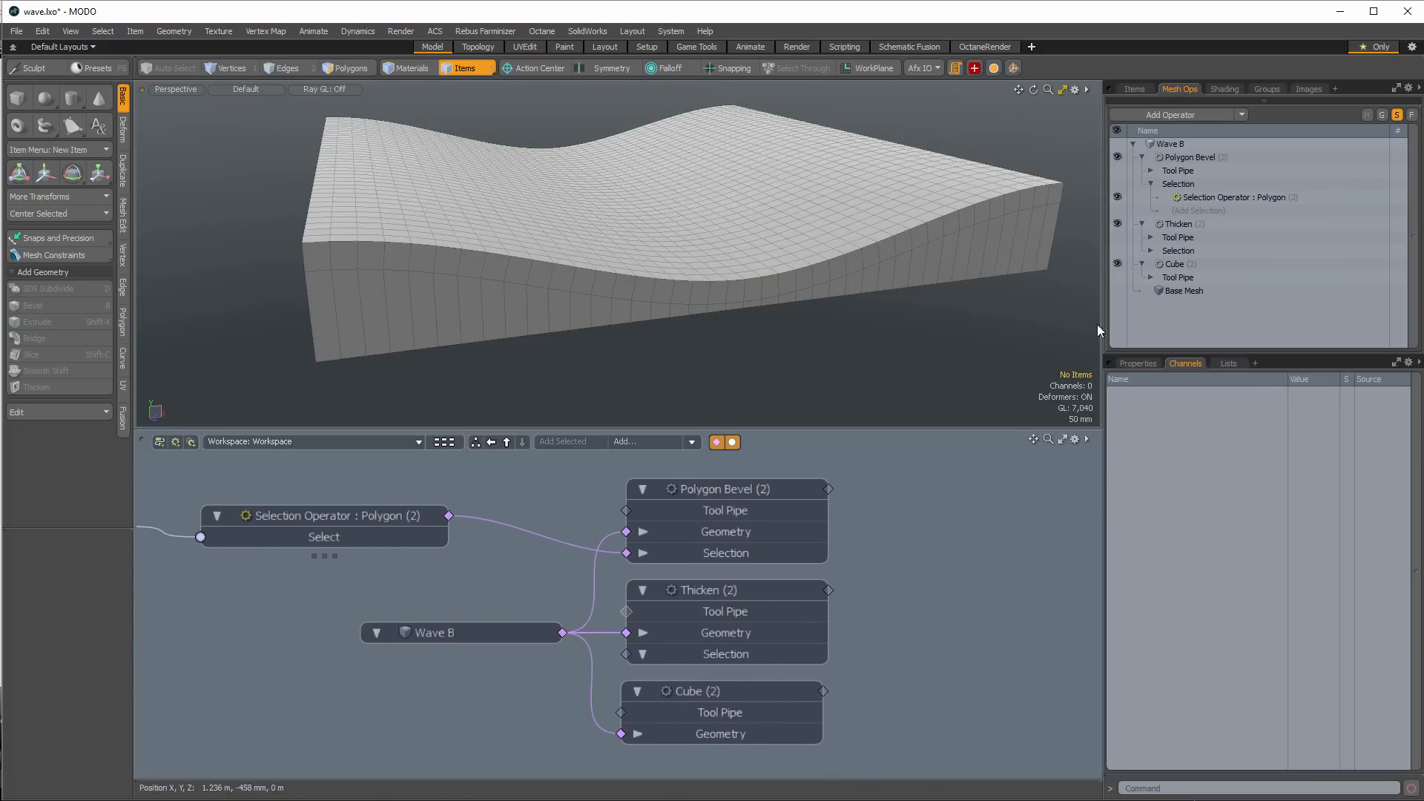
Add a new Select By Falloff operation to the Polygon Bevel's selection and expand it to show its Falloff entry
click(1218, 199)
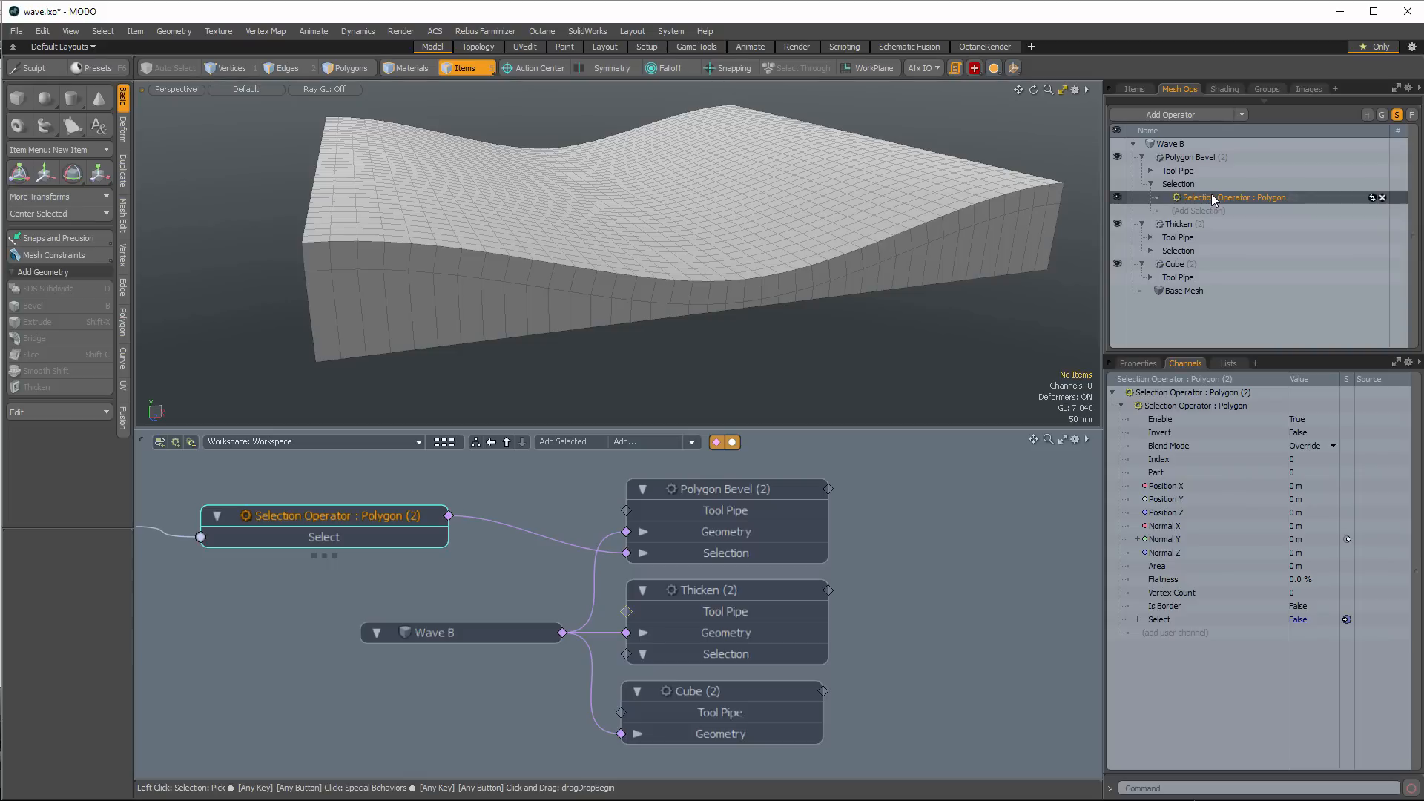
alt+drag(492, 602, 797, 611)
ctrl+alt+drag(797, 610, 614, 600)
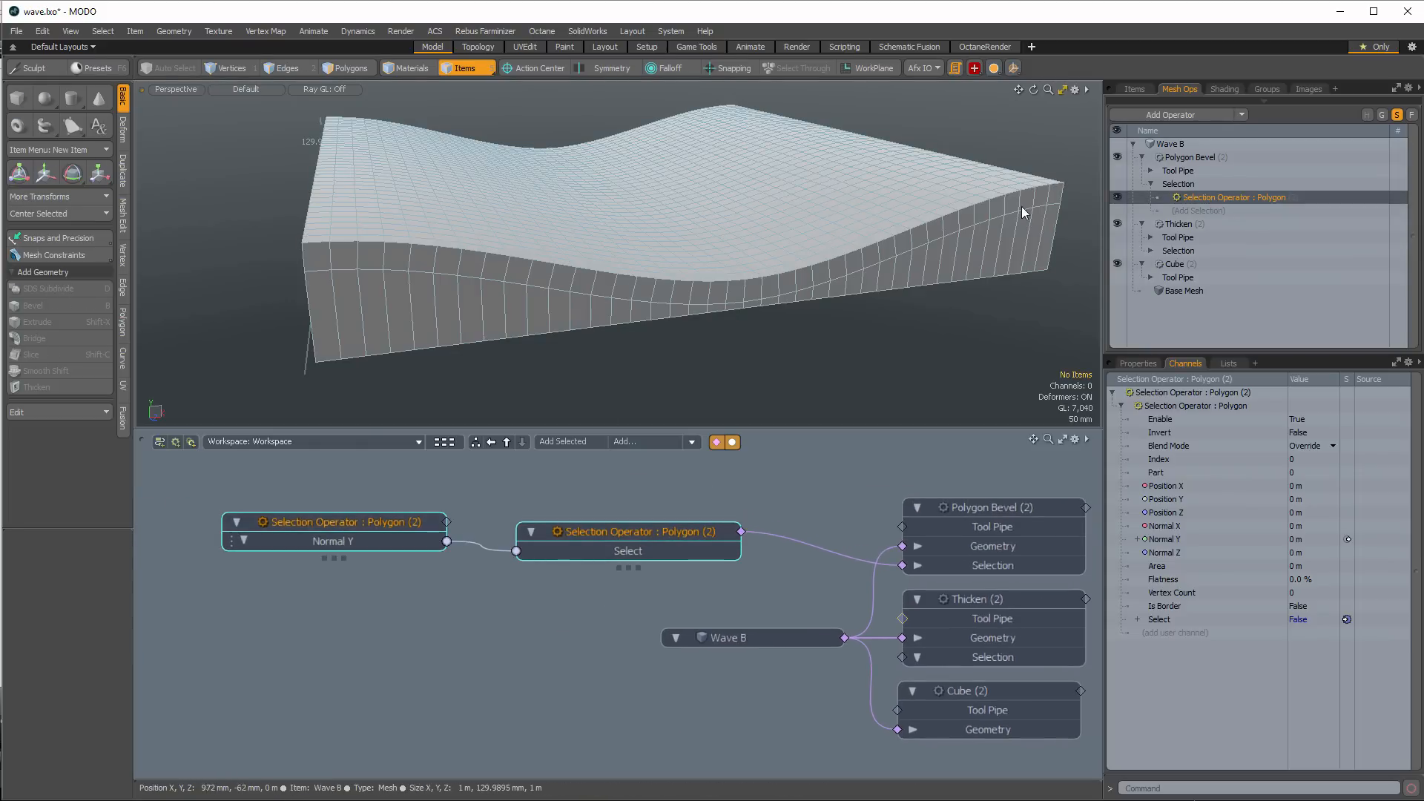
alt+drag(849, 534, 775, 540)
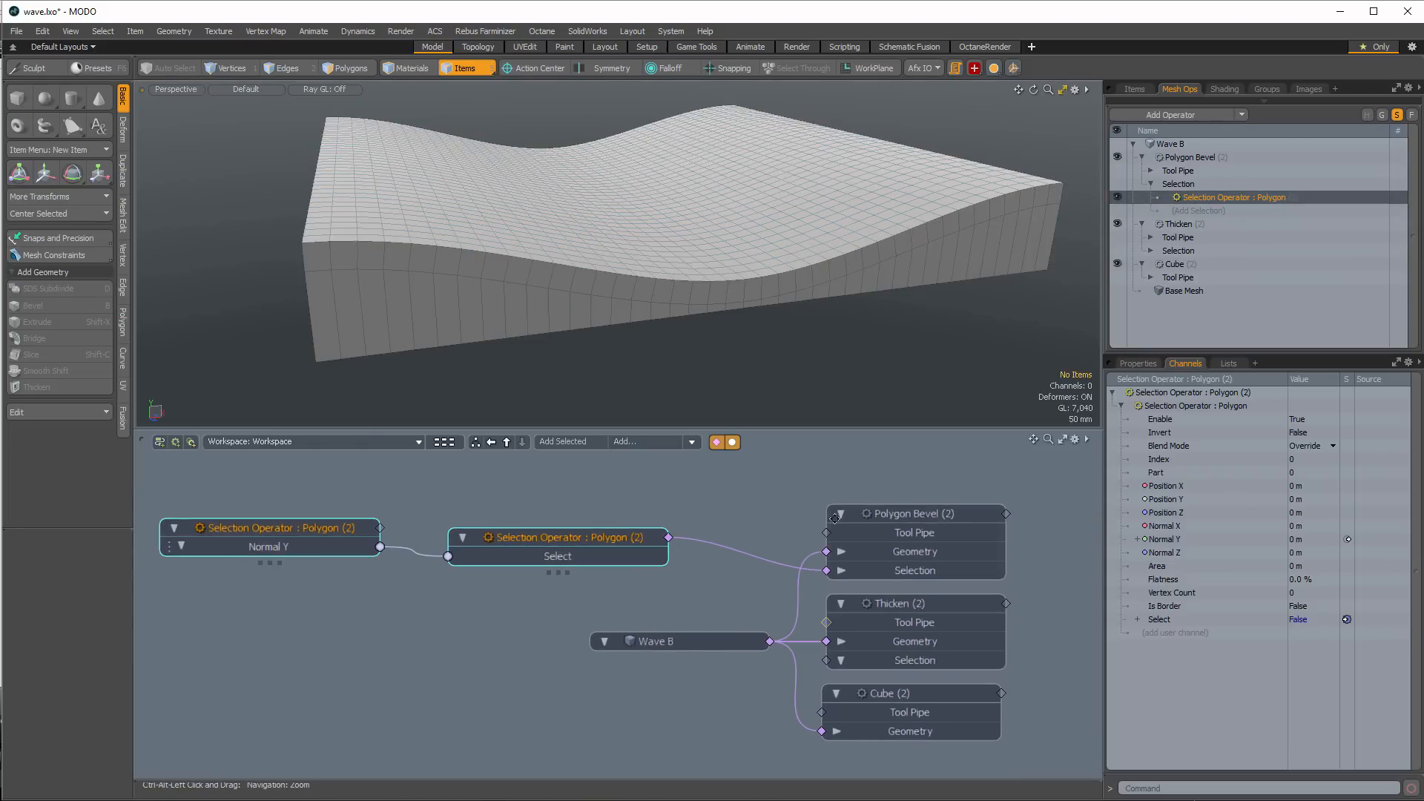
click(1204, 209)
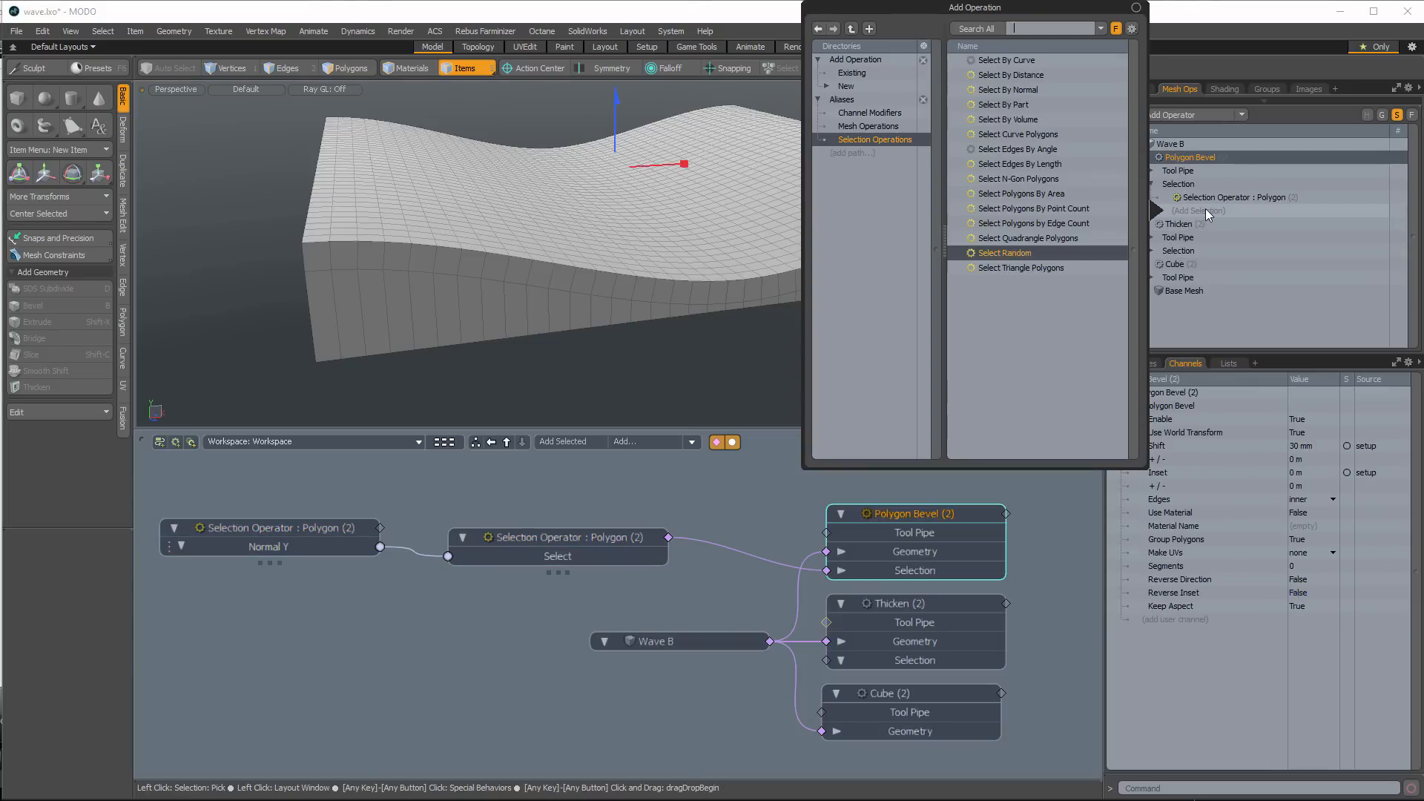
click(869, 88)
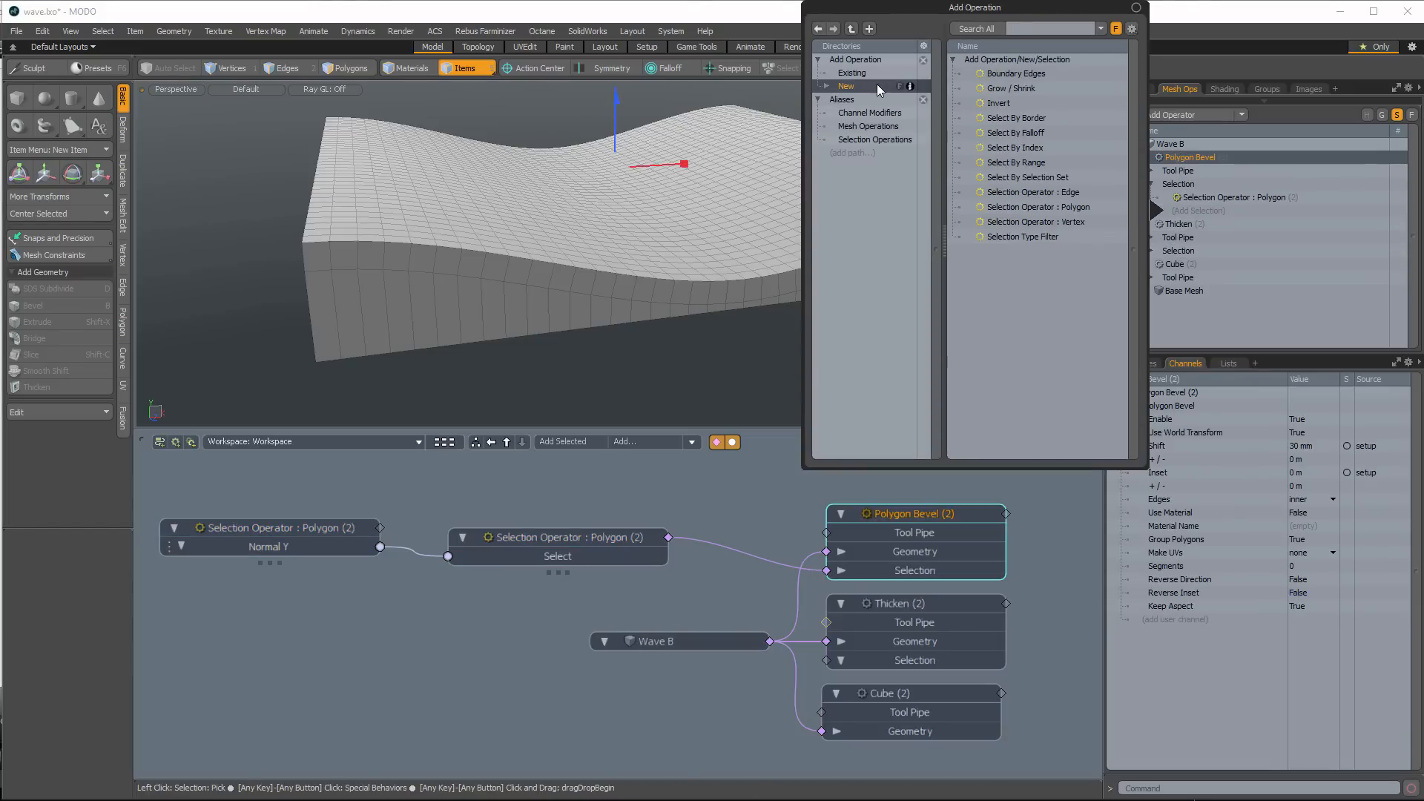
double_click(1026, 132)
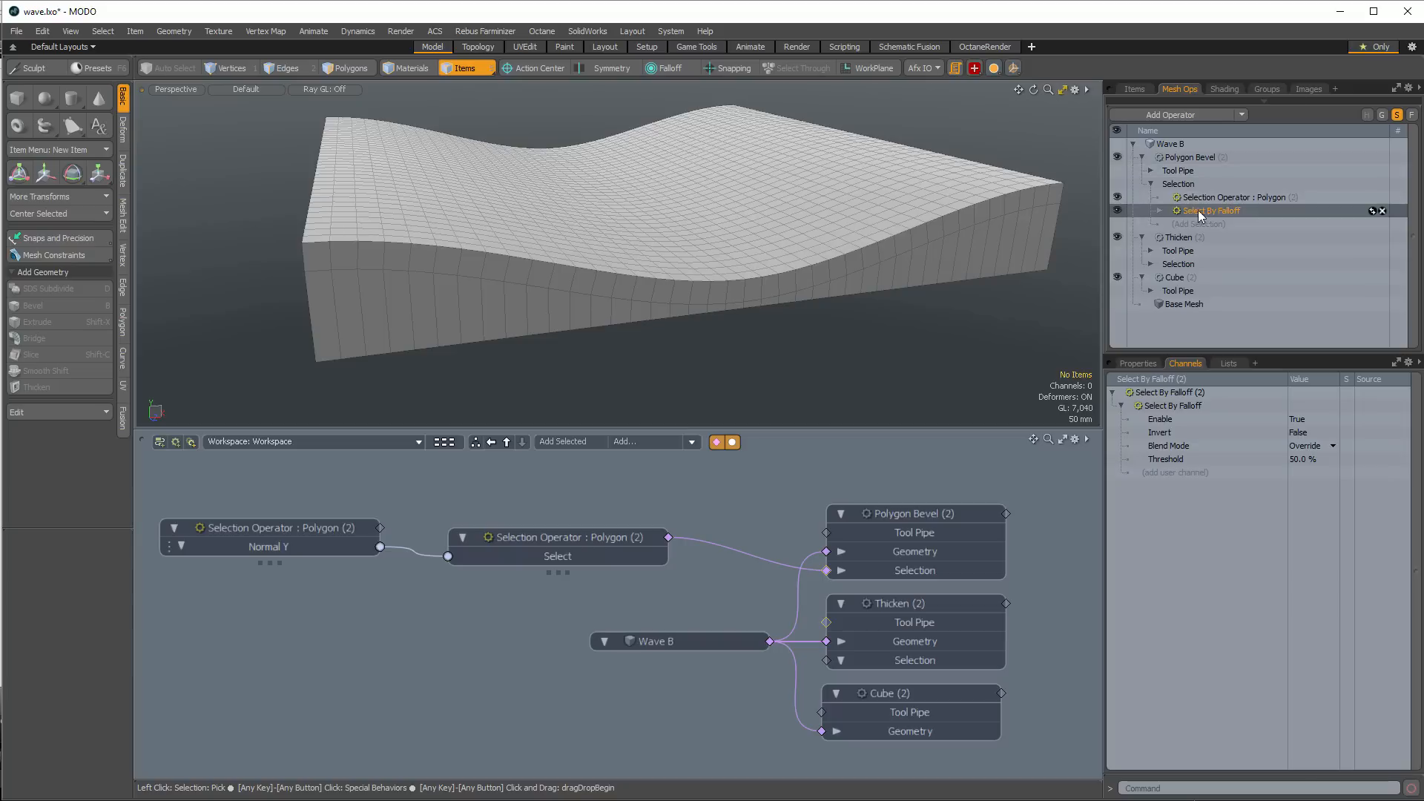
click(1160, 211)
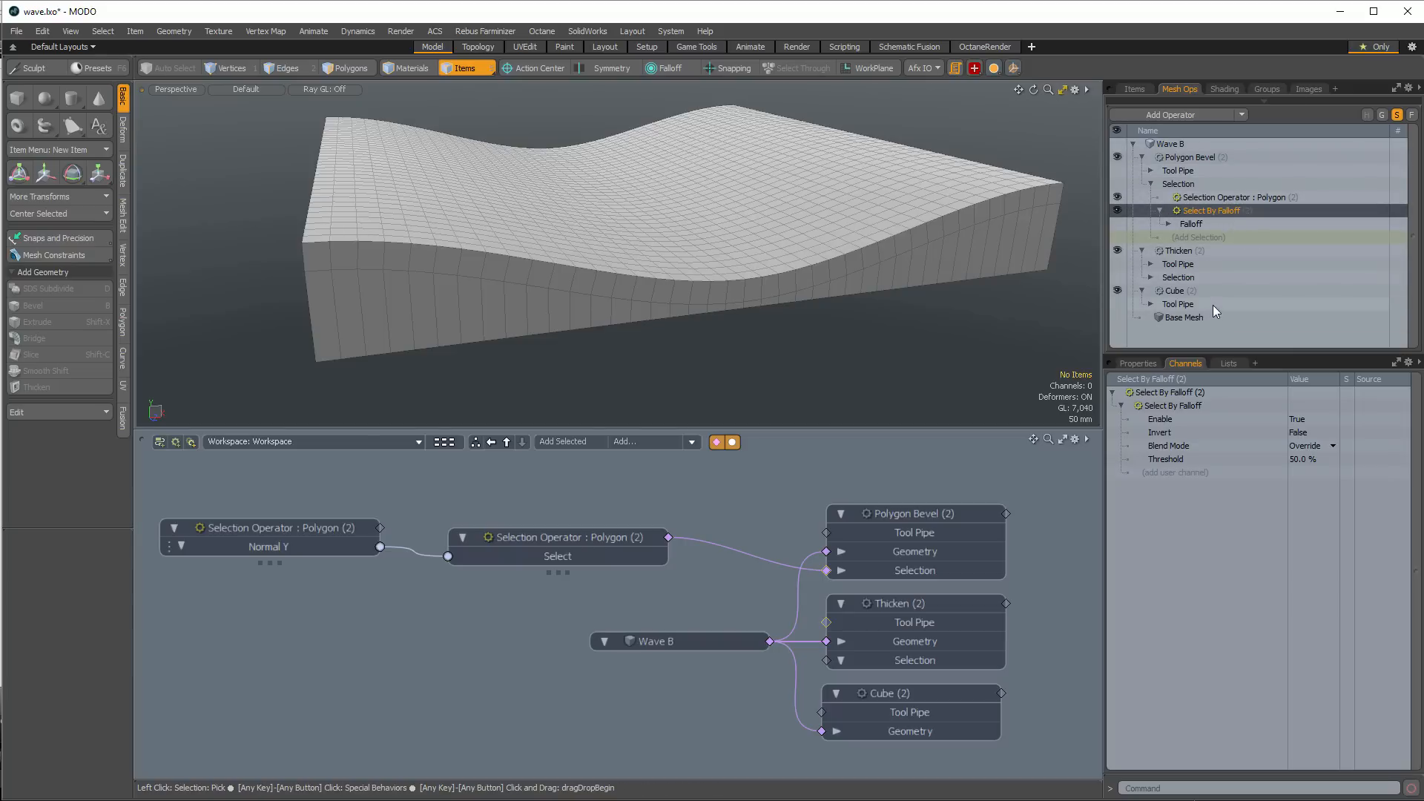
Inspect the channels of the Cube, Select By Falloff, Selection Operator : Polygon and Thicken operations
click(1170, 292)
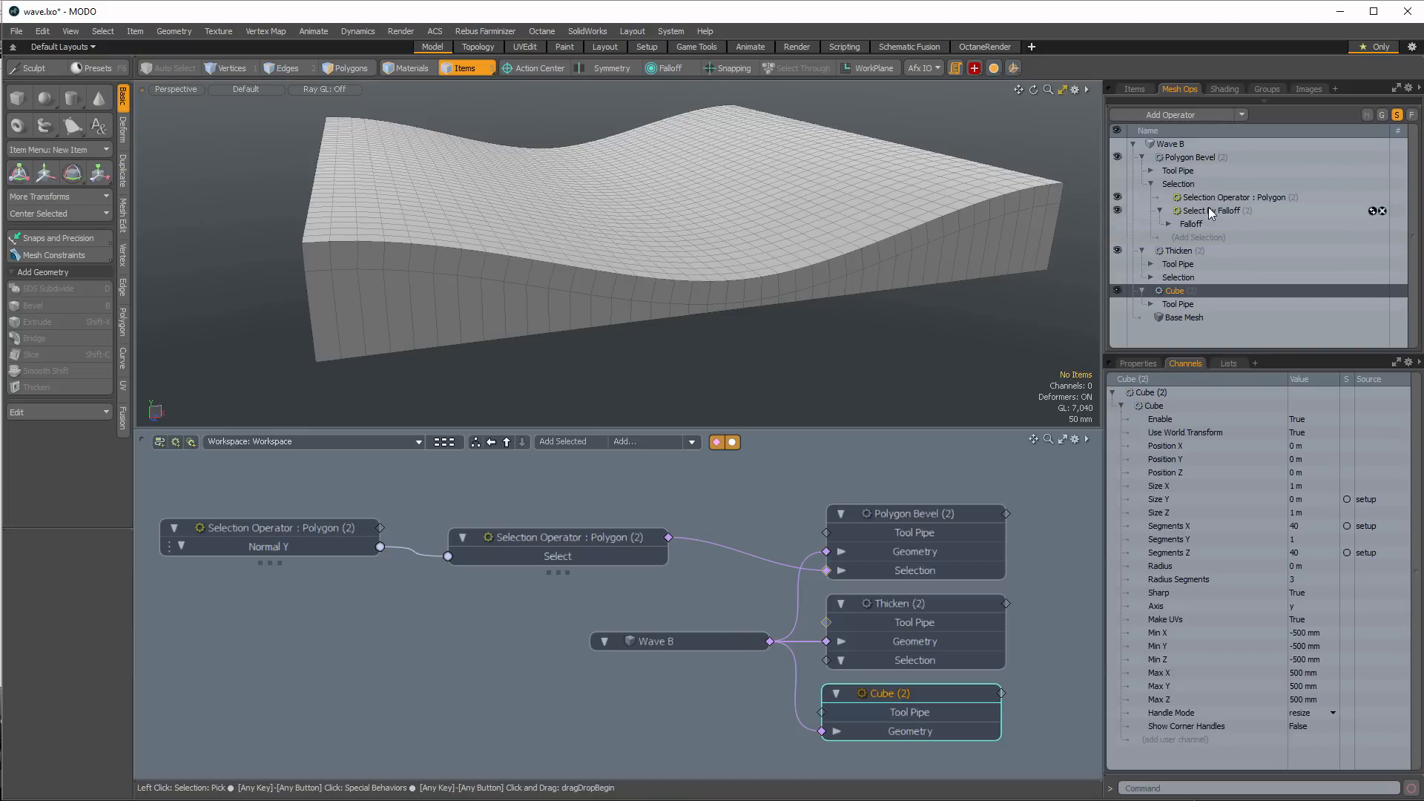
click(1211, 211)
click(1211, 196)
click(1174, 291)
click(1179, 251)
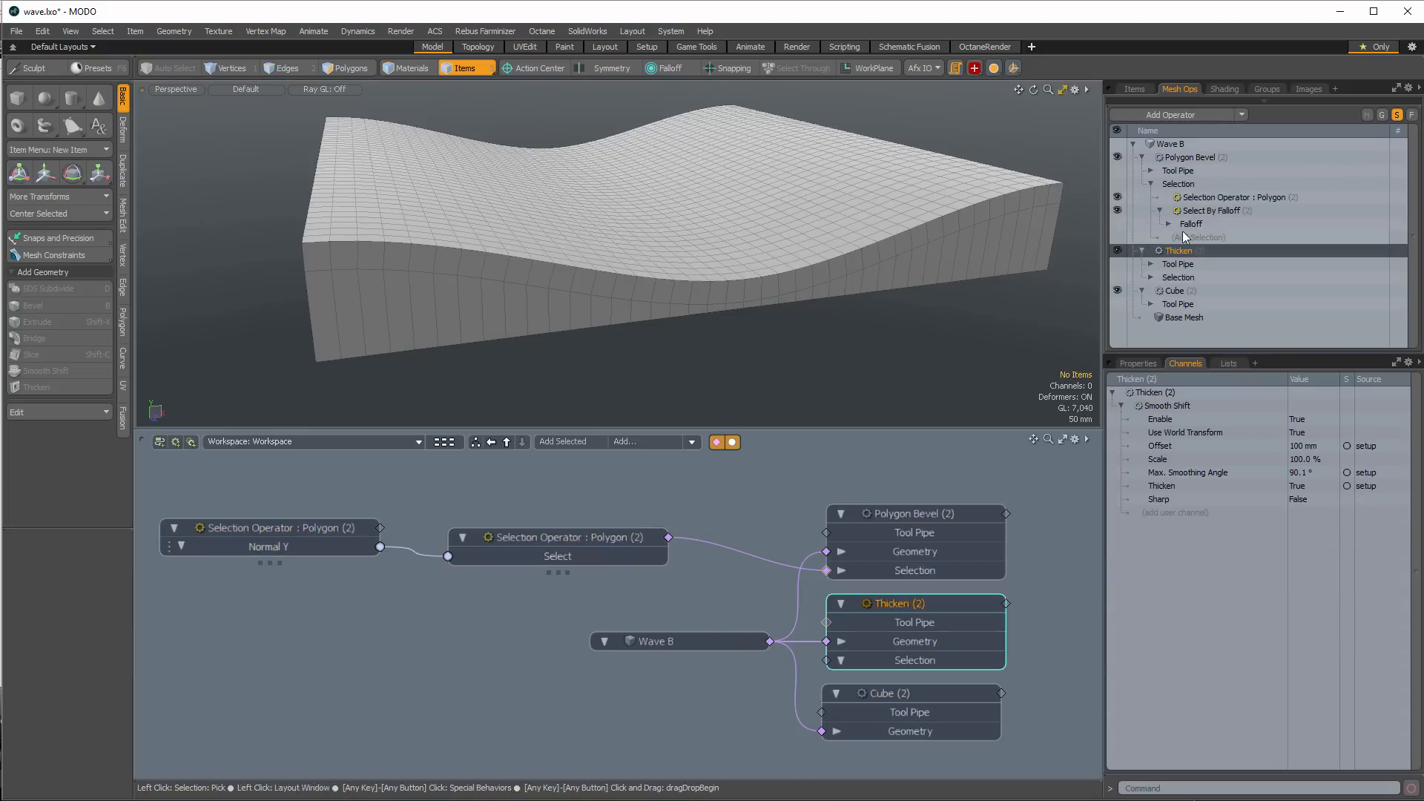
Move Select By Falloff above Selection Operator : Polygon in the Polygon Bevel's selection list
click(1212, 211)
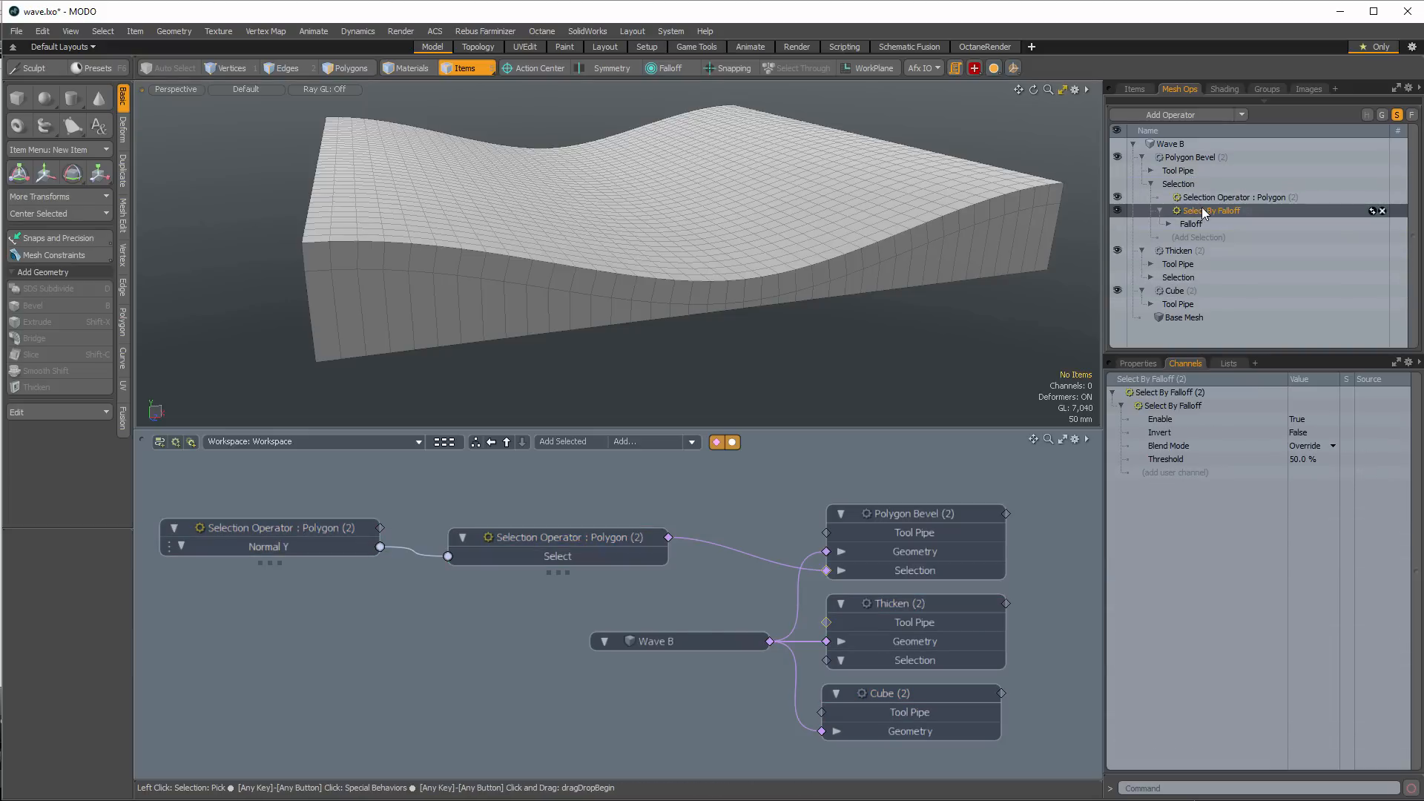
drag(1202, 210, 1211, 196)
click(1211, 224)
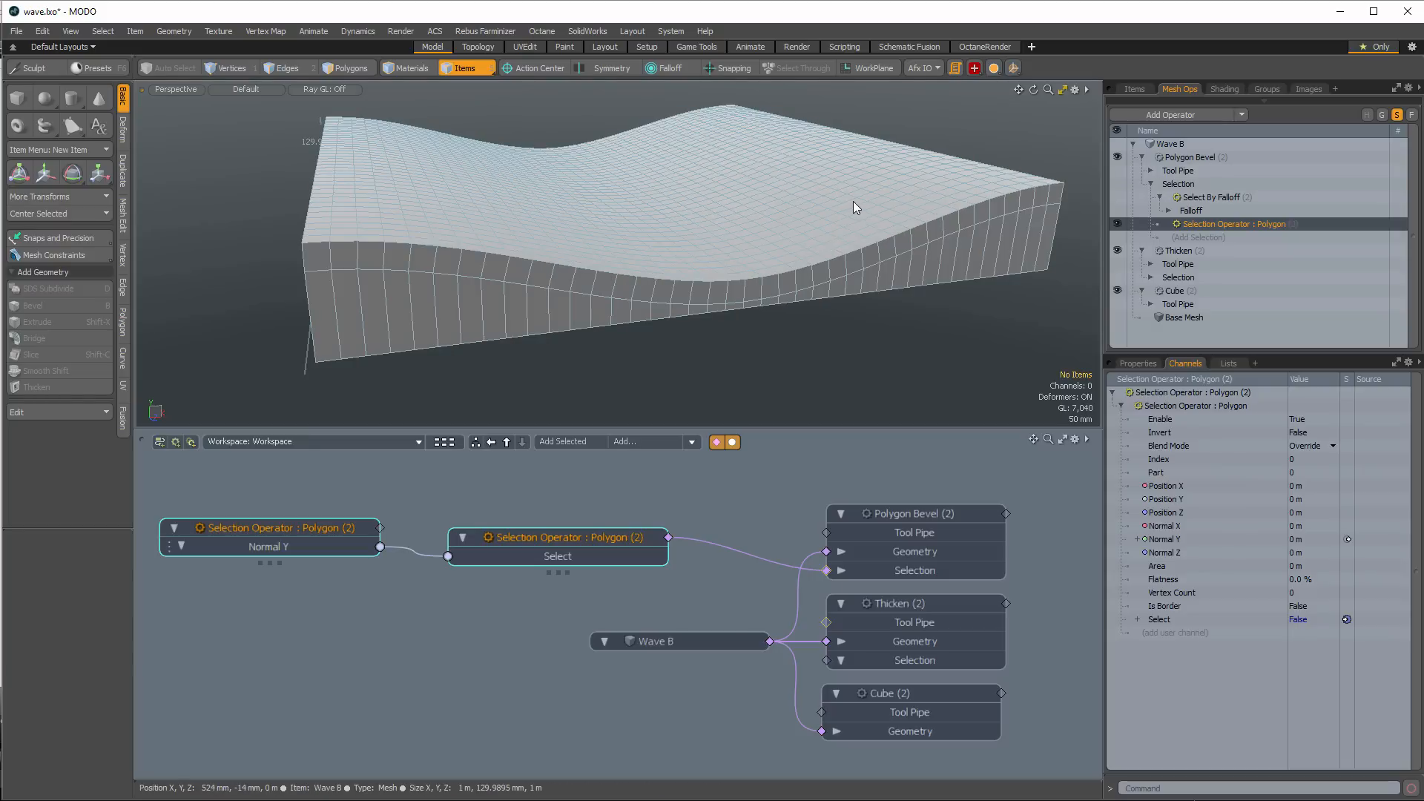
Enable the Select By Falloff operation and show its selection operation properties
click(1200, 197)
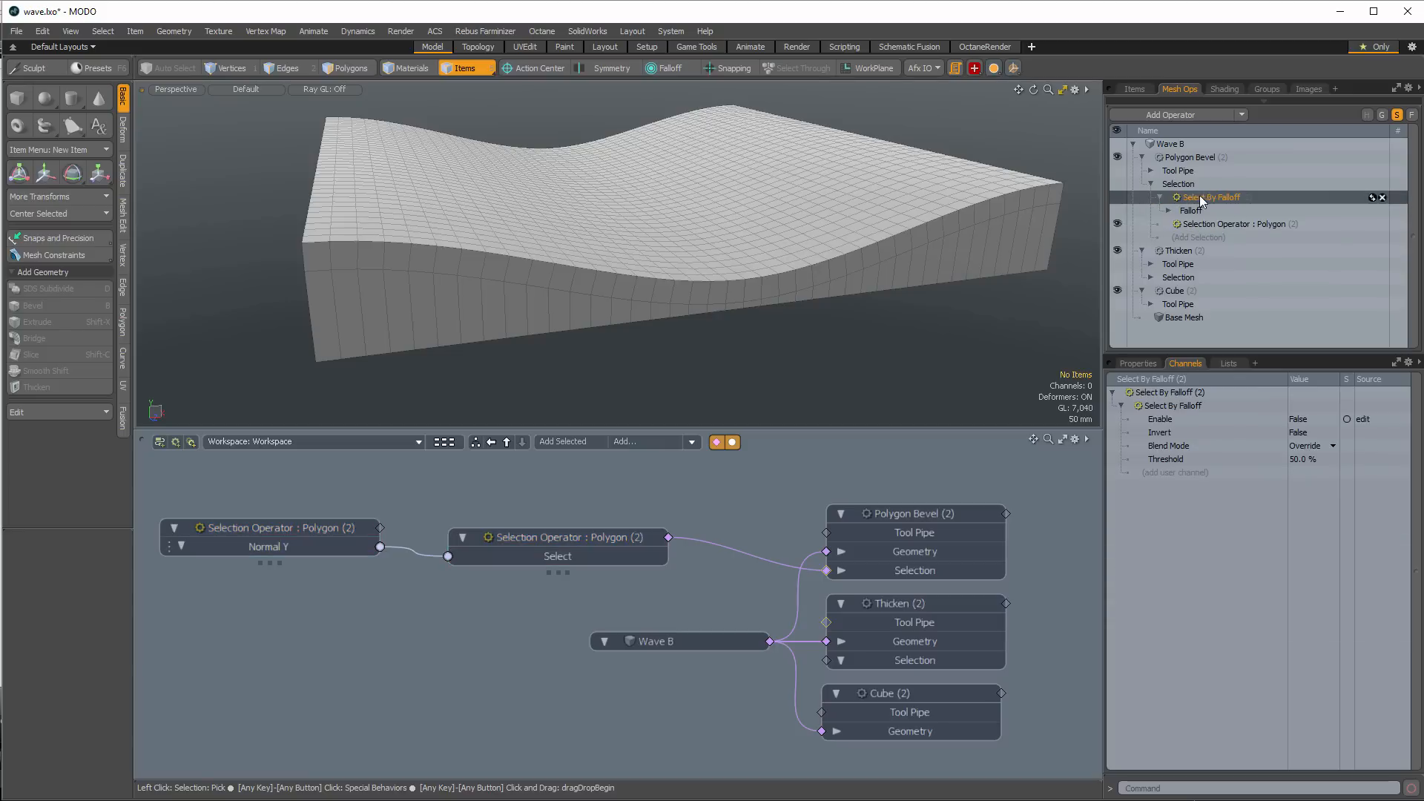
click(1118, 198)
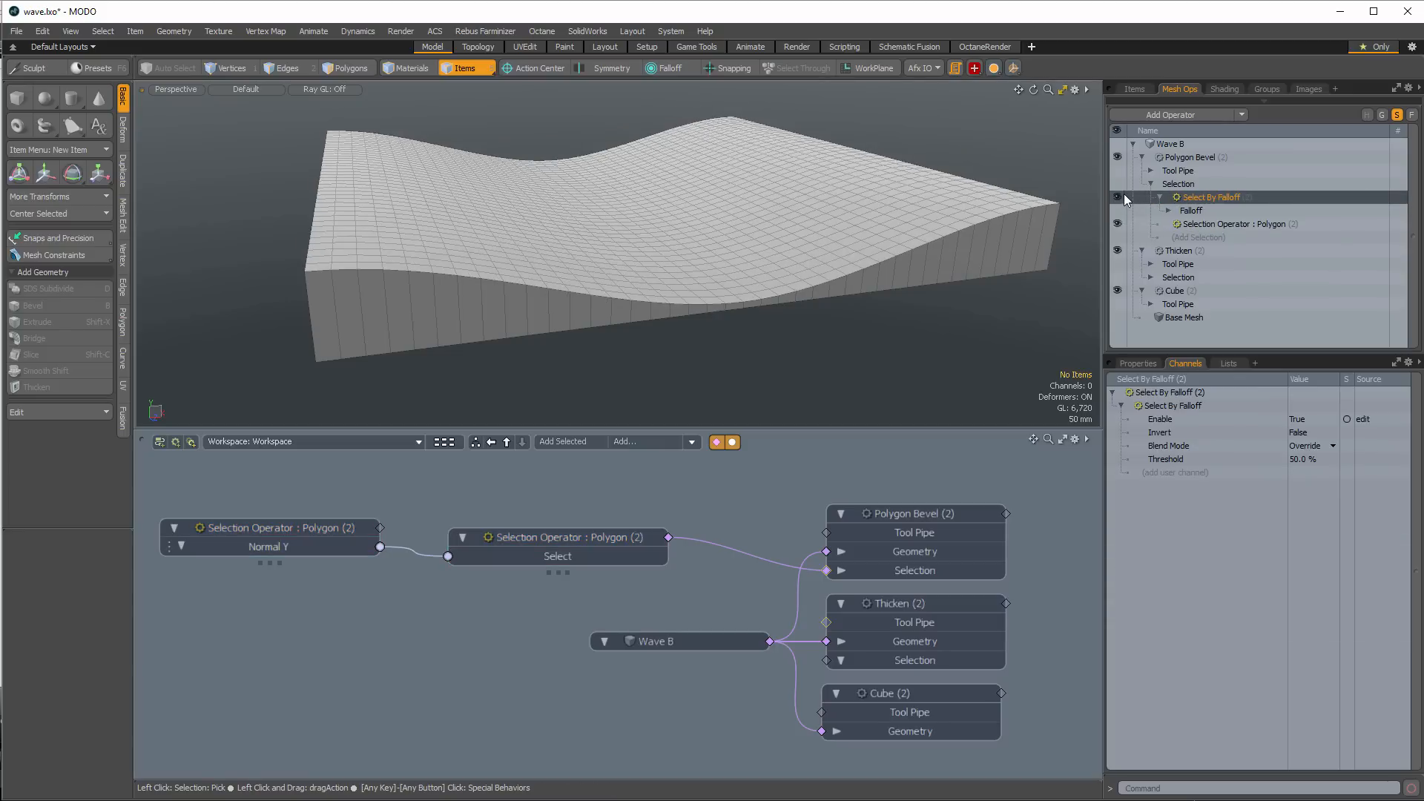
click(1140, 363)
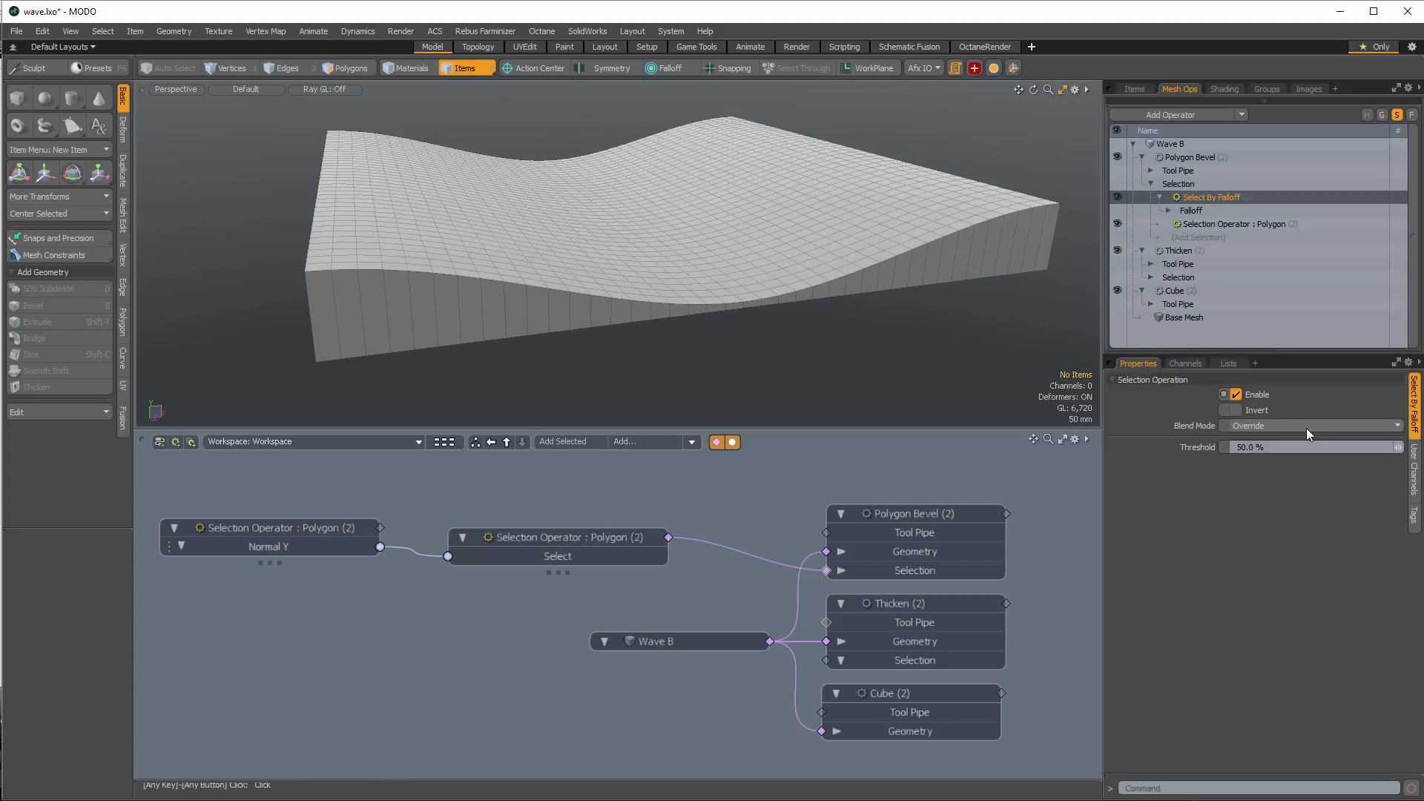
Add a new Texture Falloff under Select By Falloff's Falloff entry and expand it to show its Textures entry
click(1168, 211)
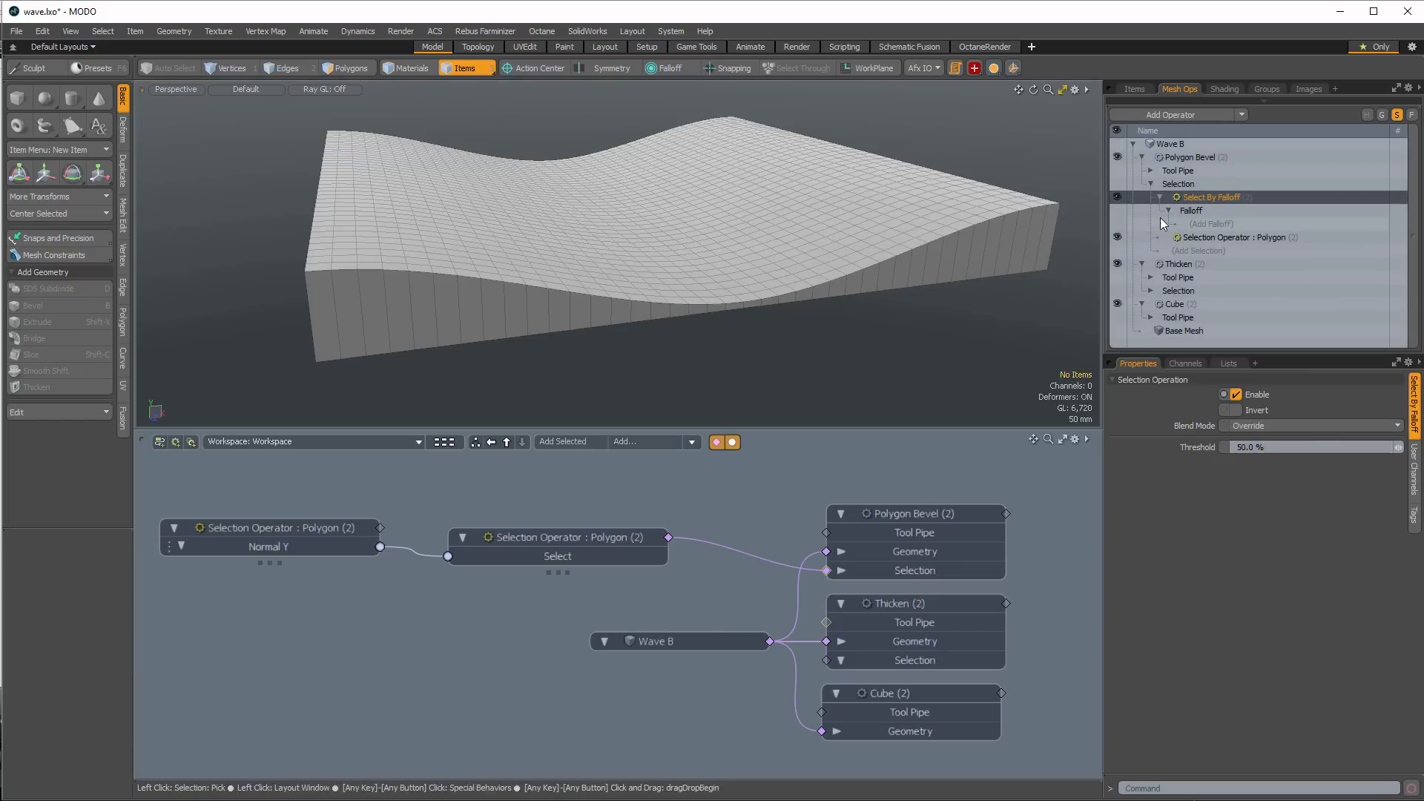
click(1213, 224)
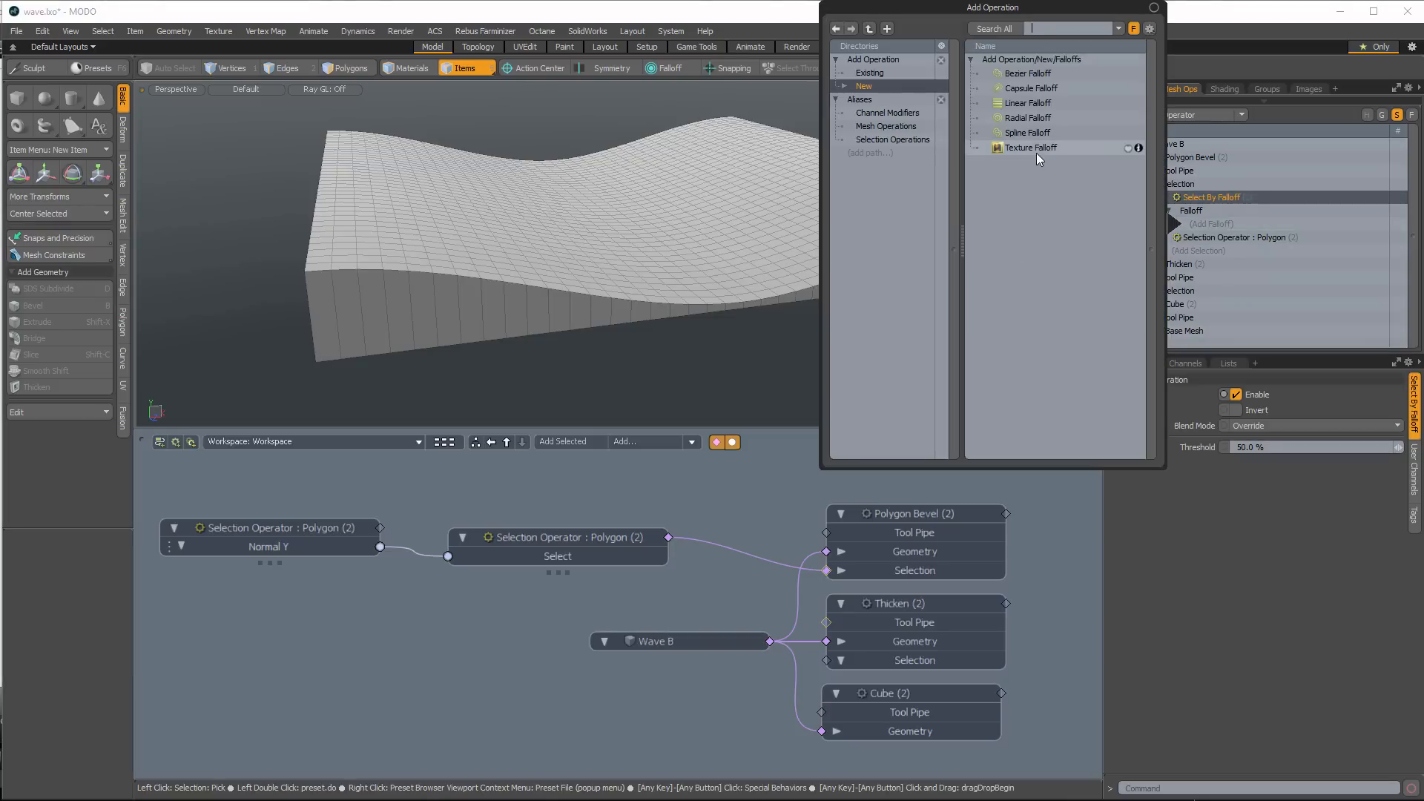
double_click(1031, 149)
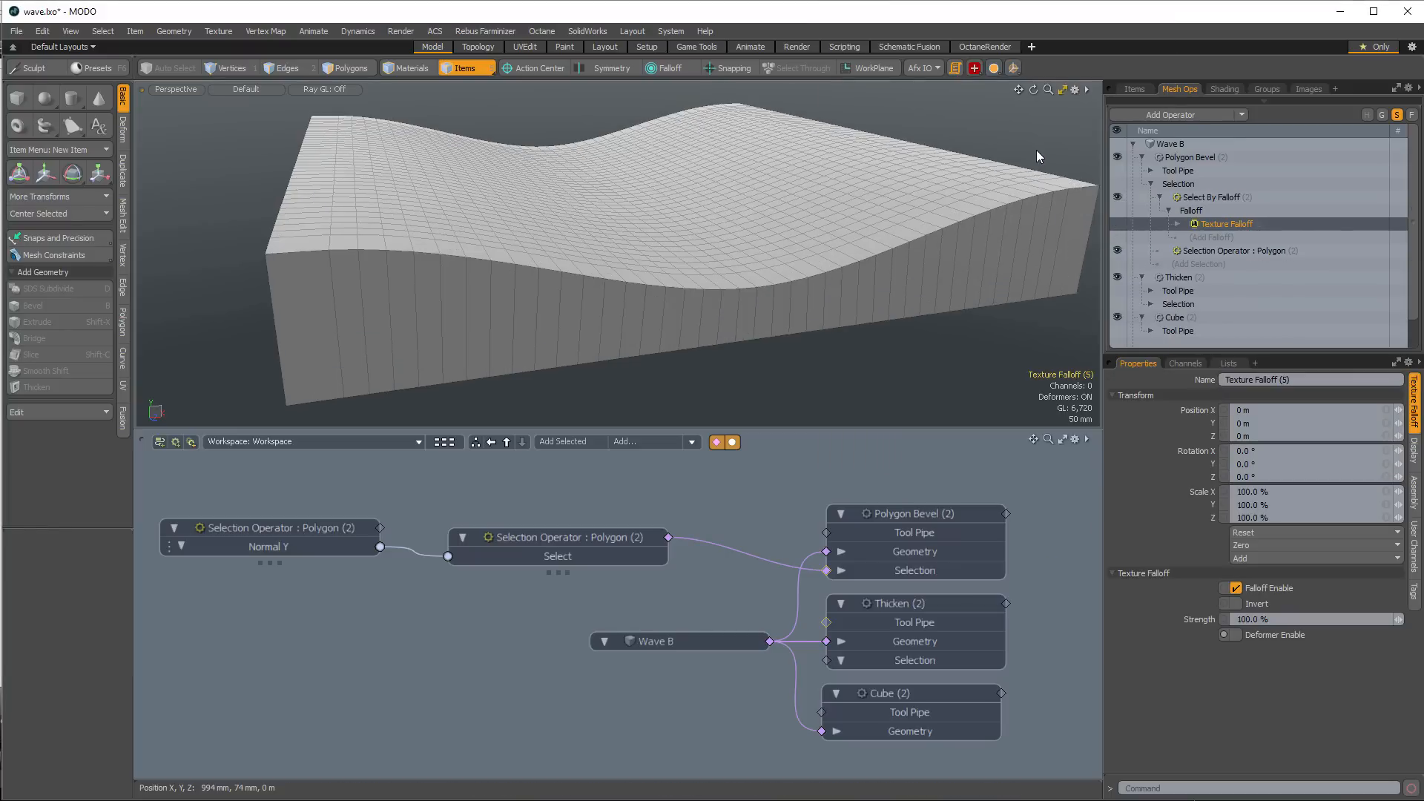
click(1178, 224)
click(1185, 250)
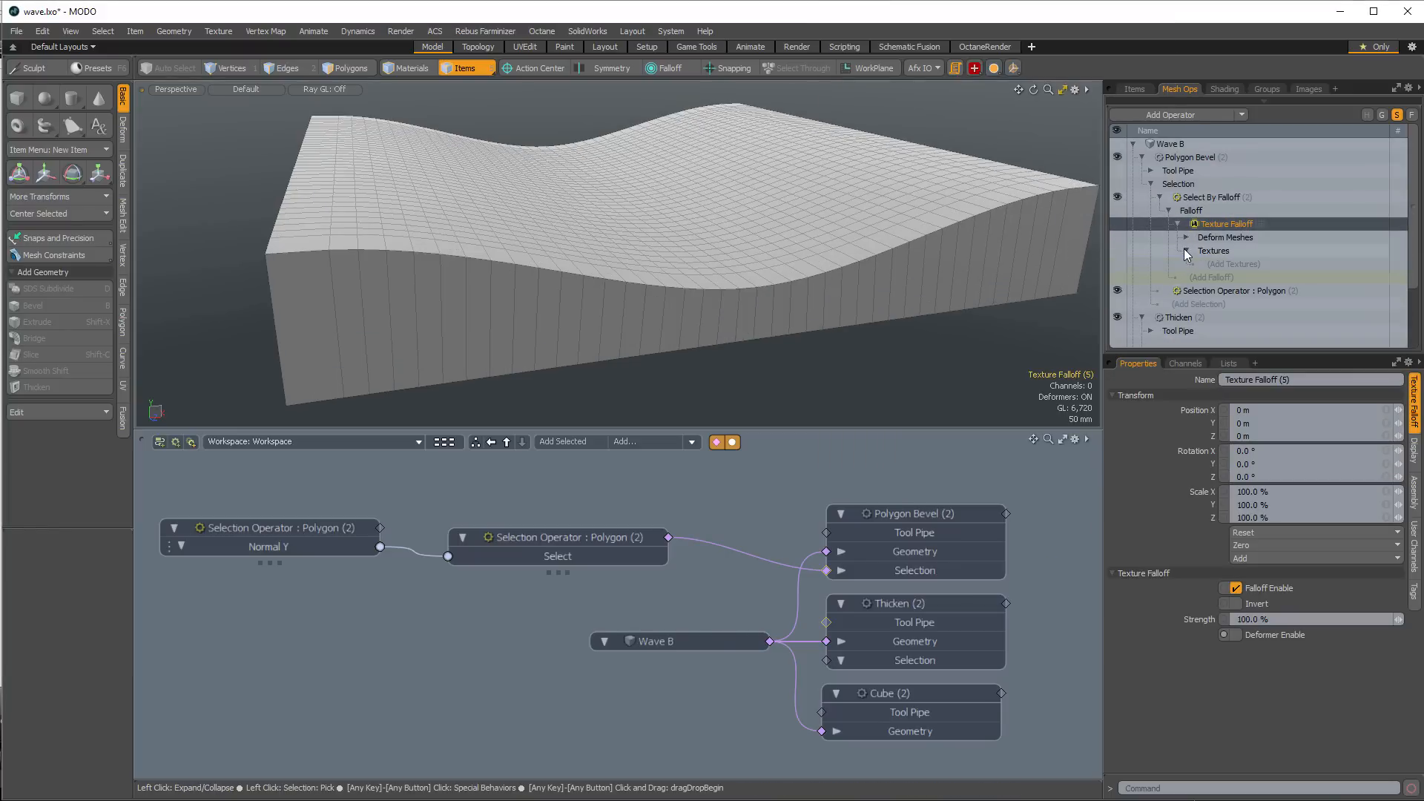
Find the new Grid texture by searching "gr" and add it to the Texture Falloff's Textures
click(1223, 265)
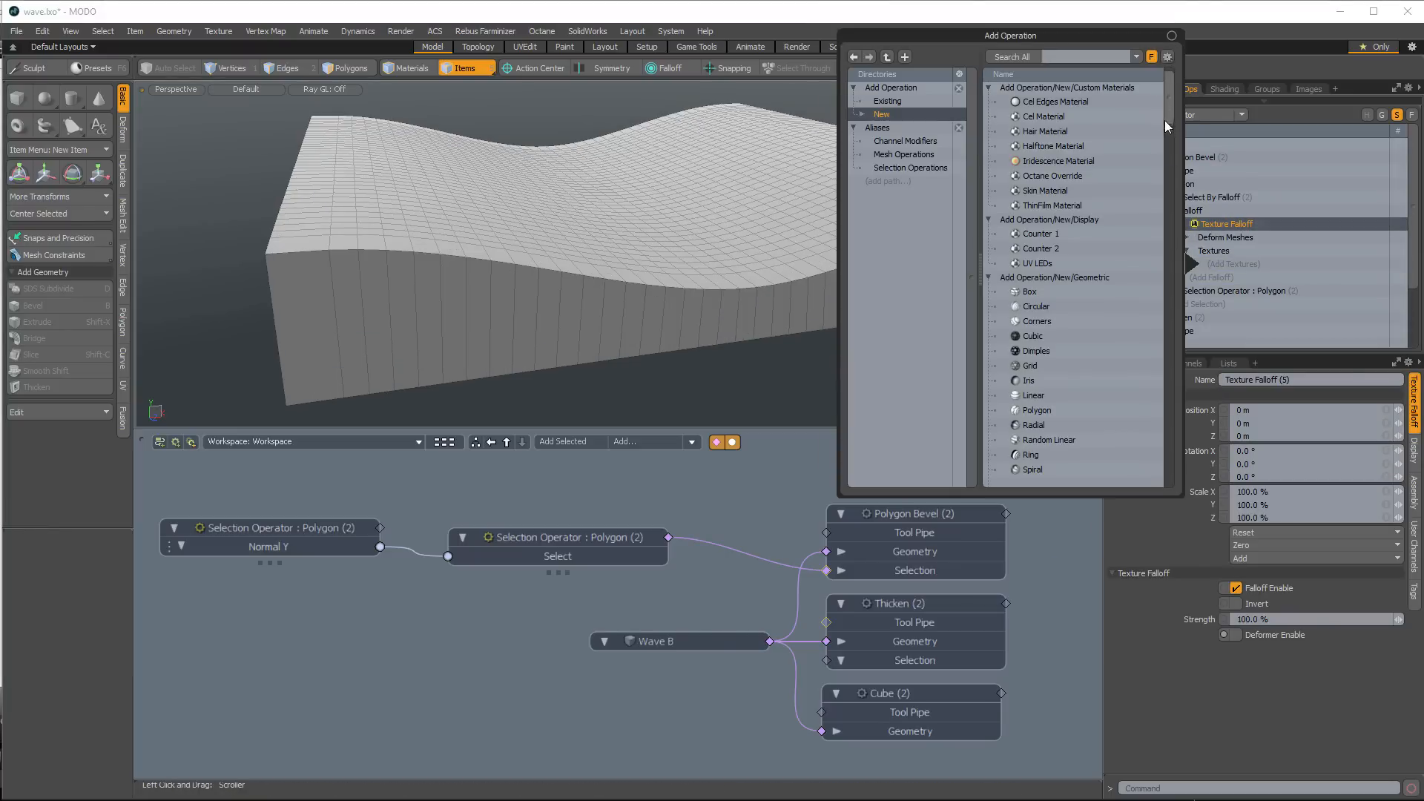
drag(1166, 124, 1146, 446)
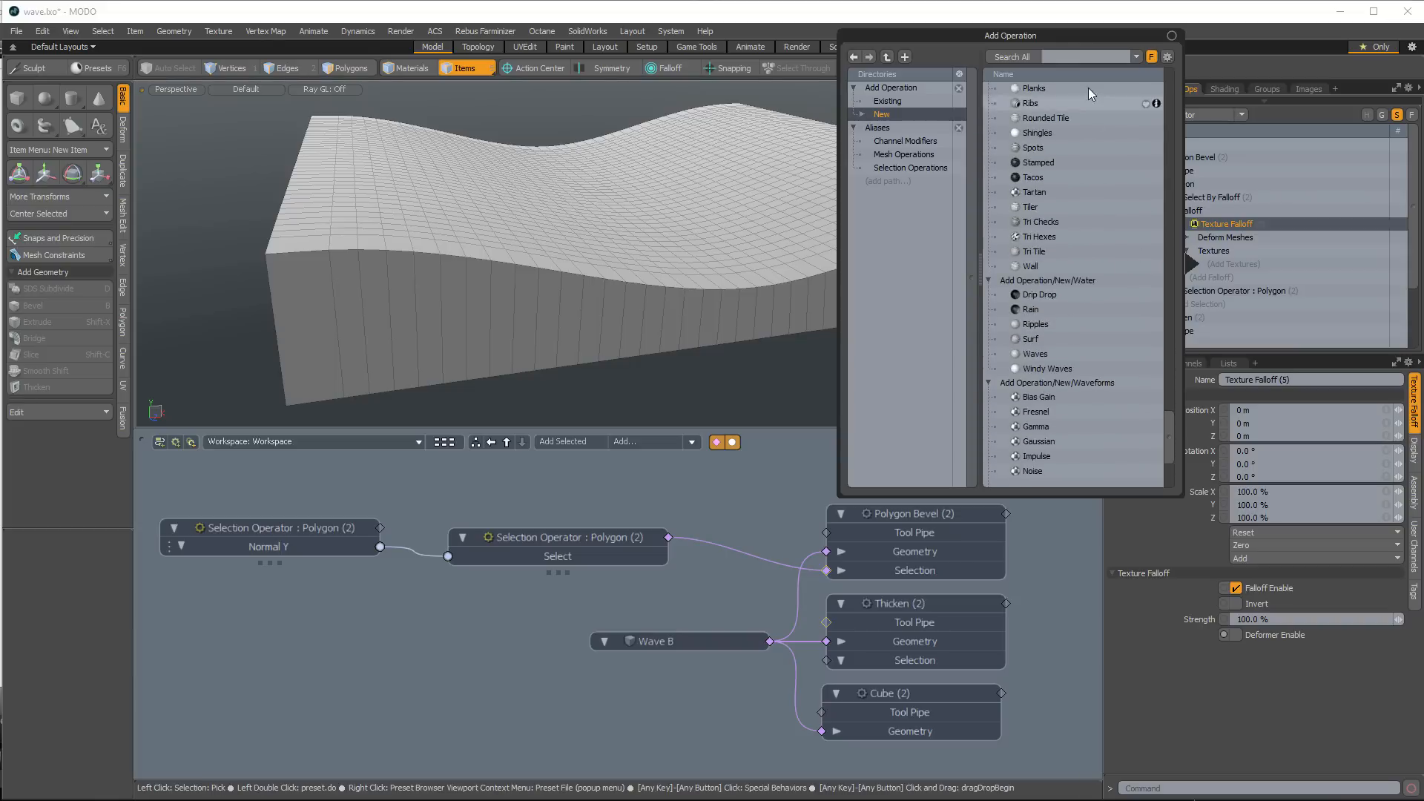
click(1079, 57)
text(gr)
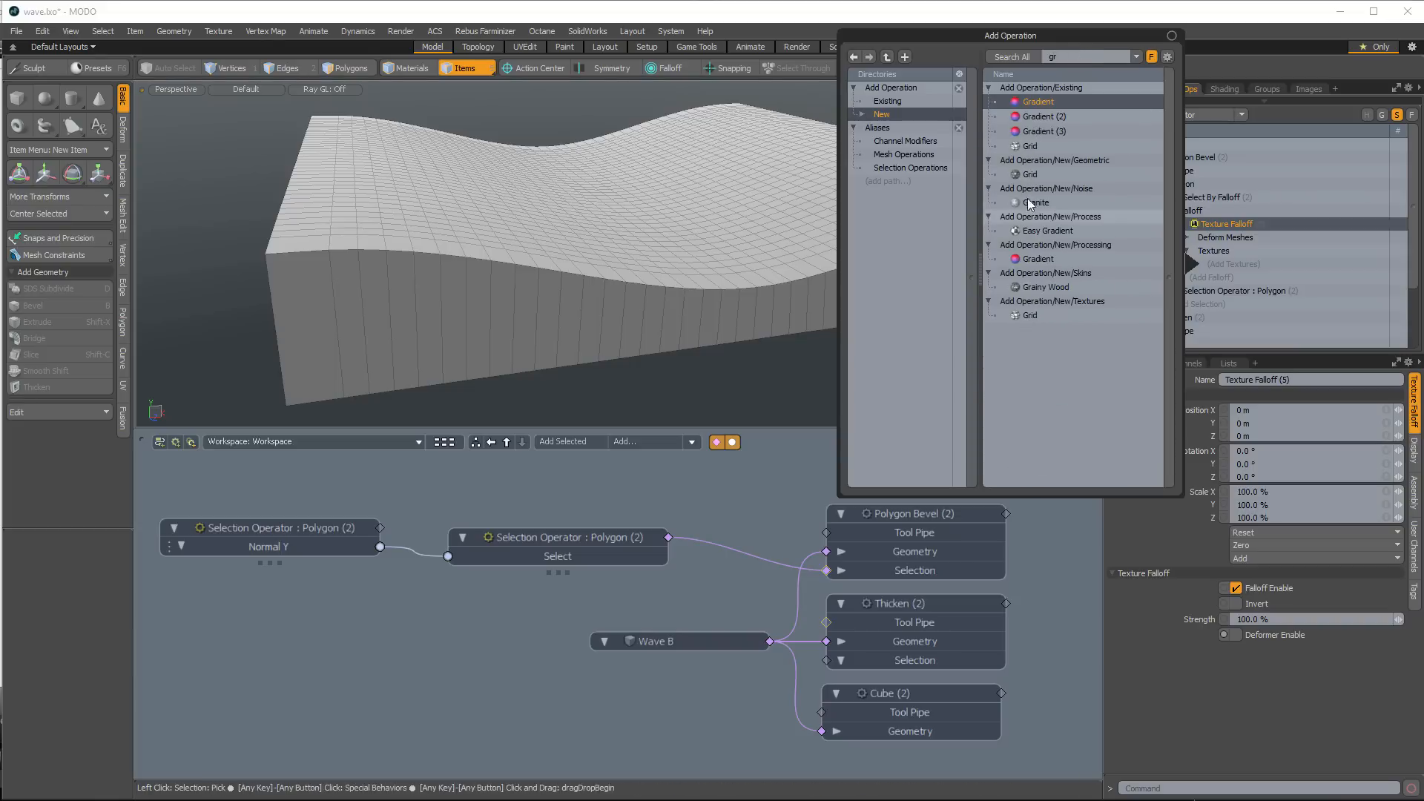
double_click(1024, 316)
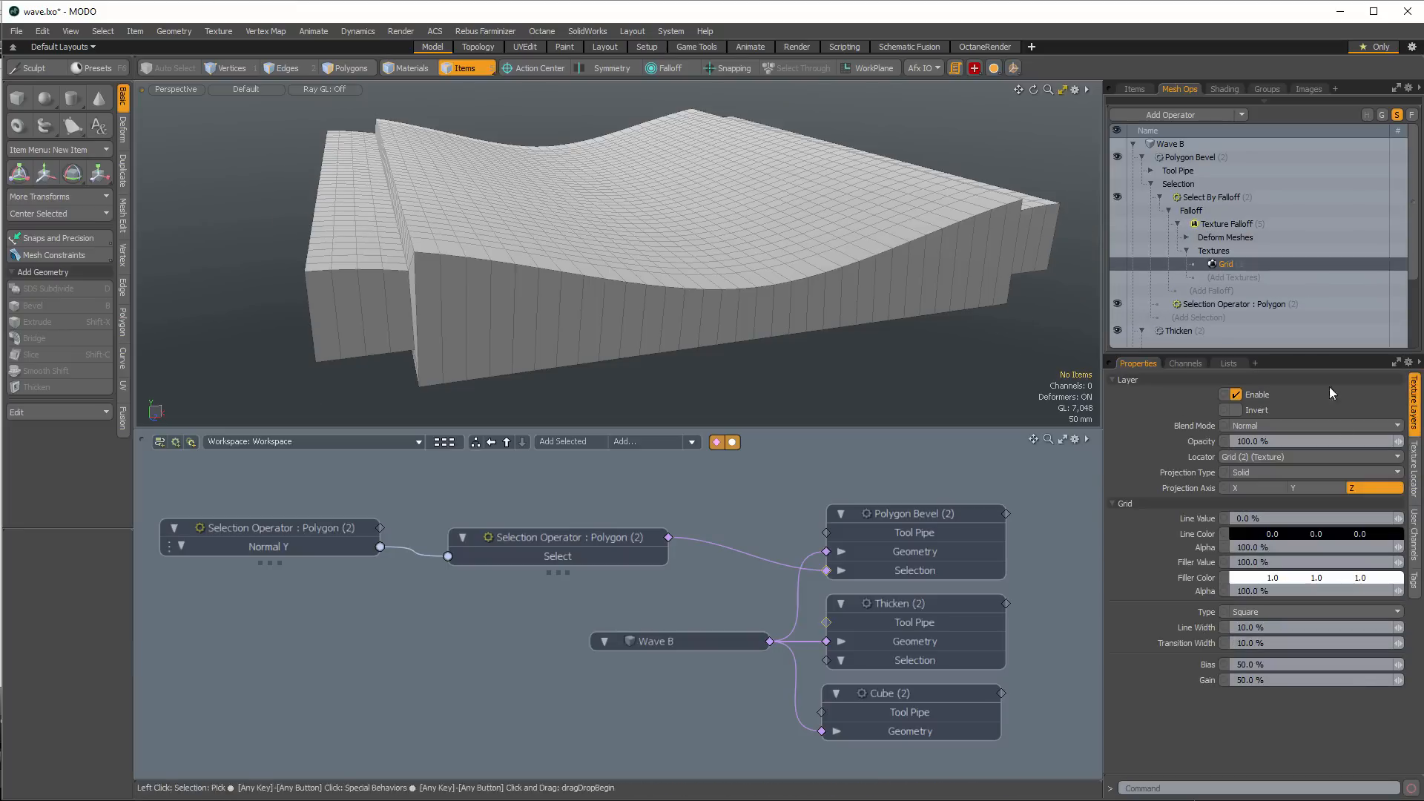
Set the Grid texture locator's size to 250 mm on X, Y and Z
double_click(1280, 519)
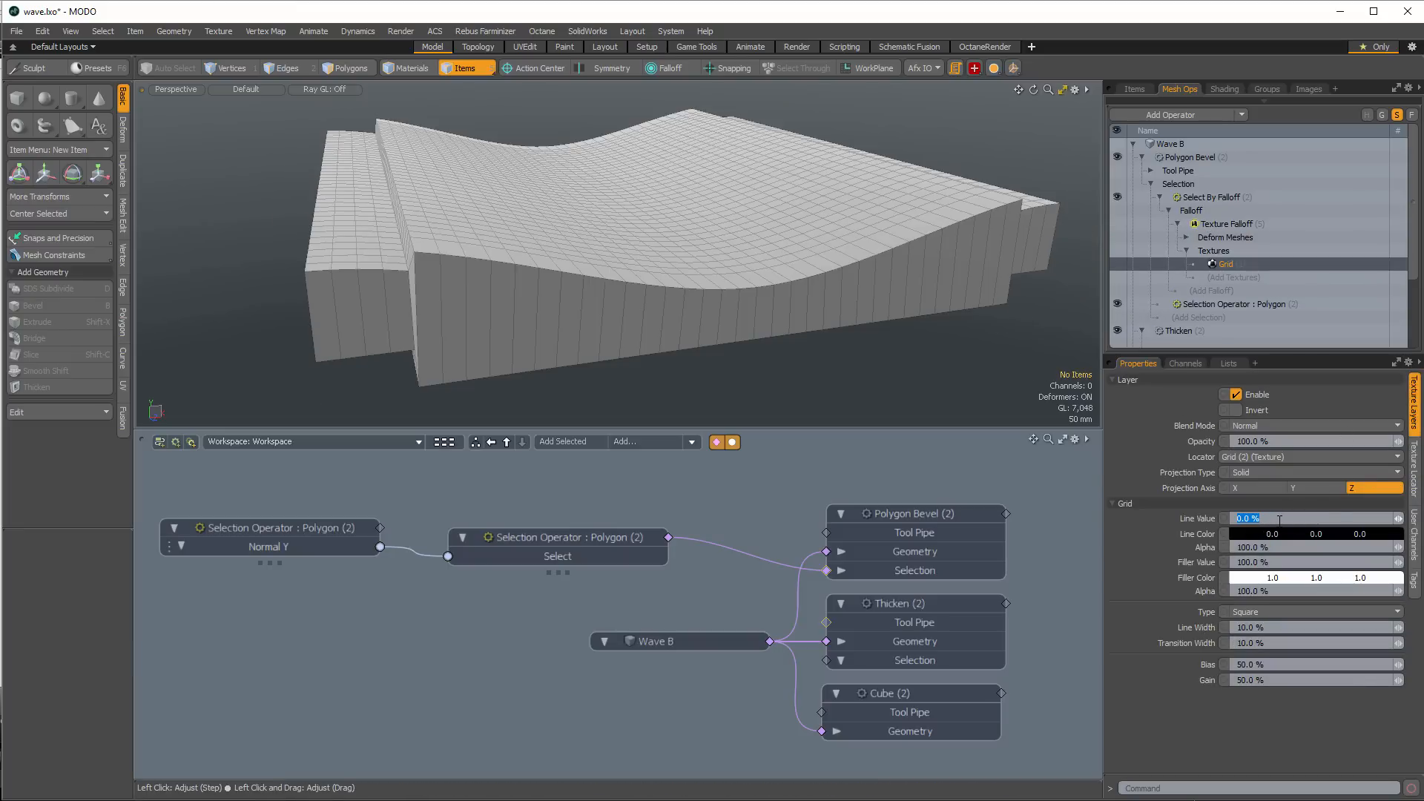
key(Return)
click(1414, 468)
double_click(1268, 489)
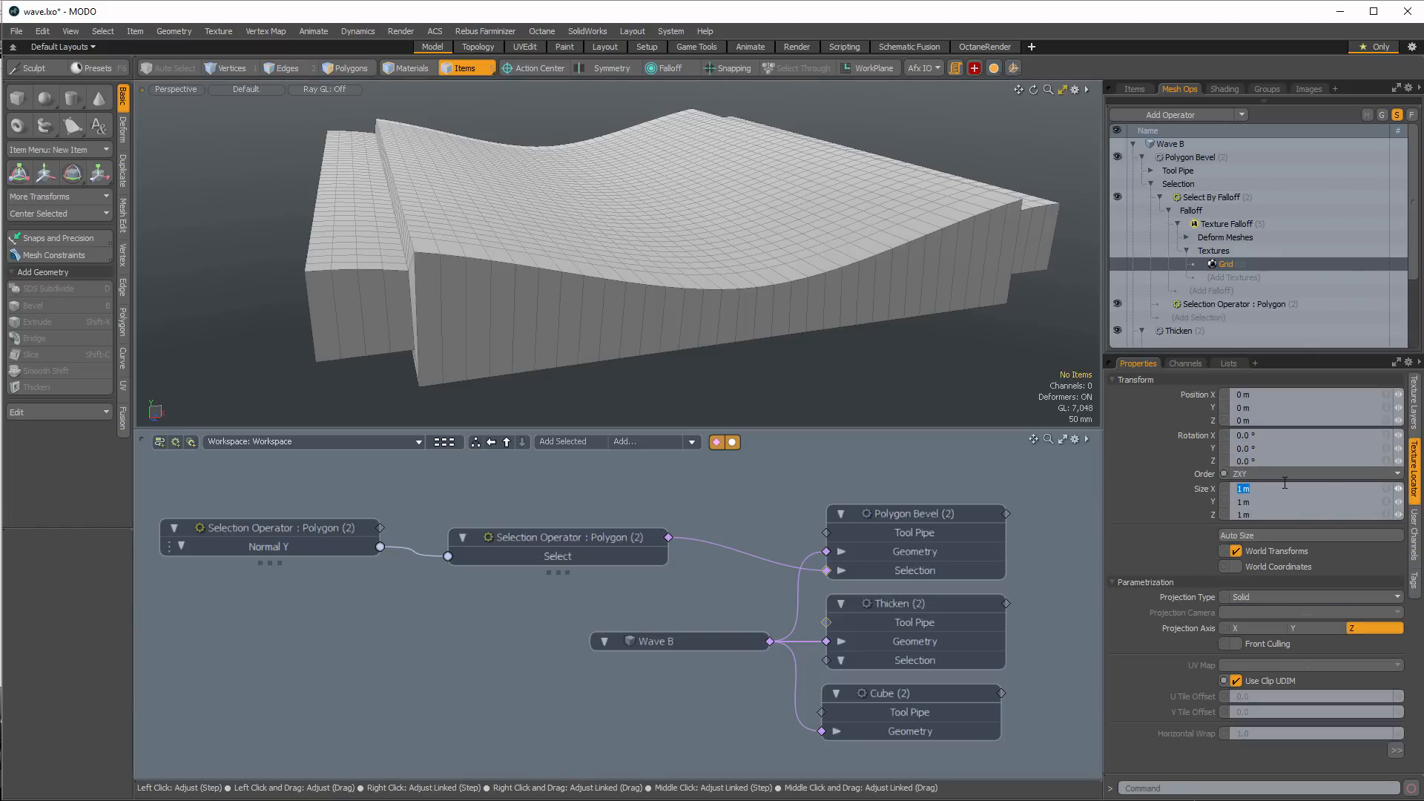
text(250mm)
key(Return)
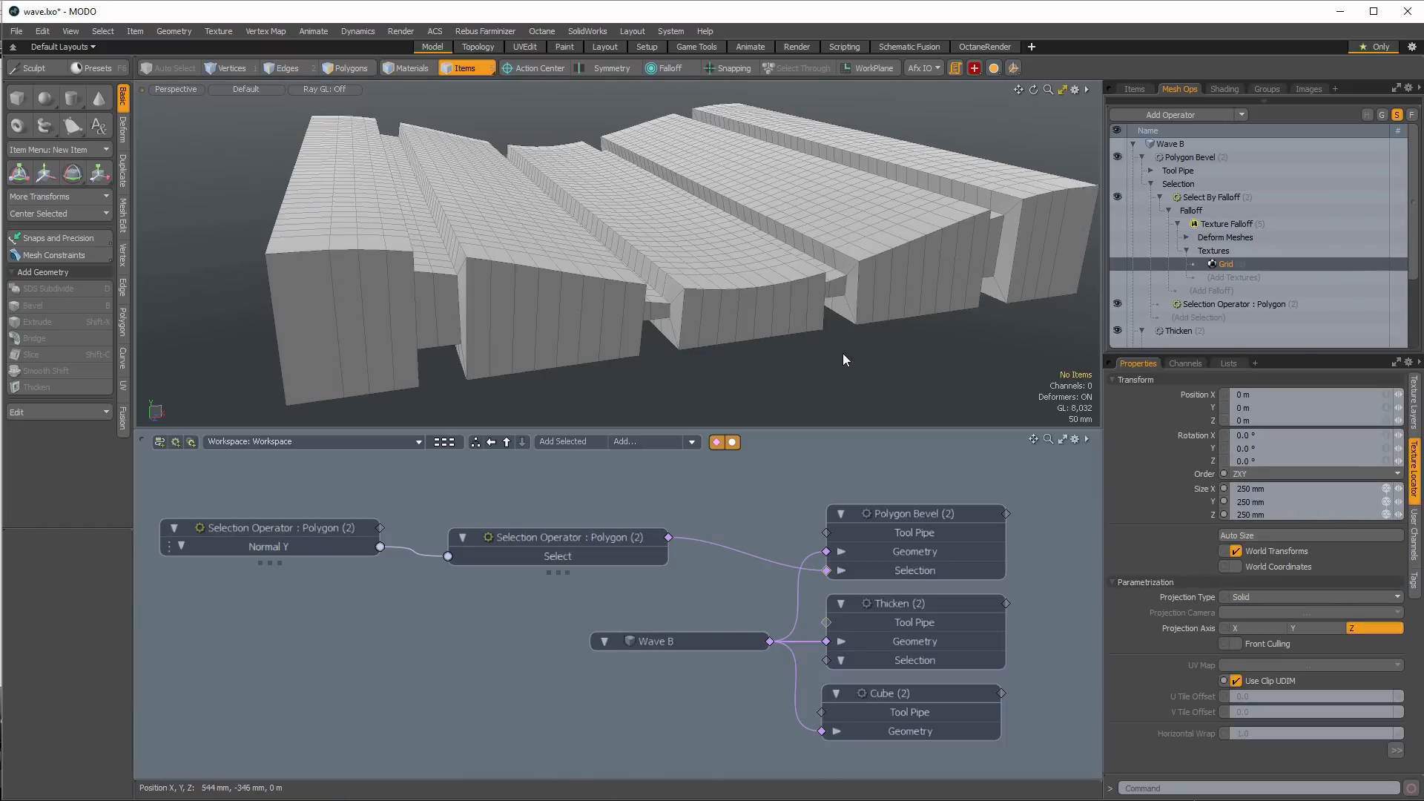
Set the Grid texture's projection type to Planar and its projection axis to Y
ctrl+alt+drag(842, 353, 716, 337)
alt+drag(716, 336, 683, 326)
ctrl+alt+drag(682, 327, 736, 307)
click(1262, 594)
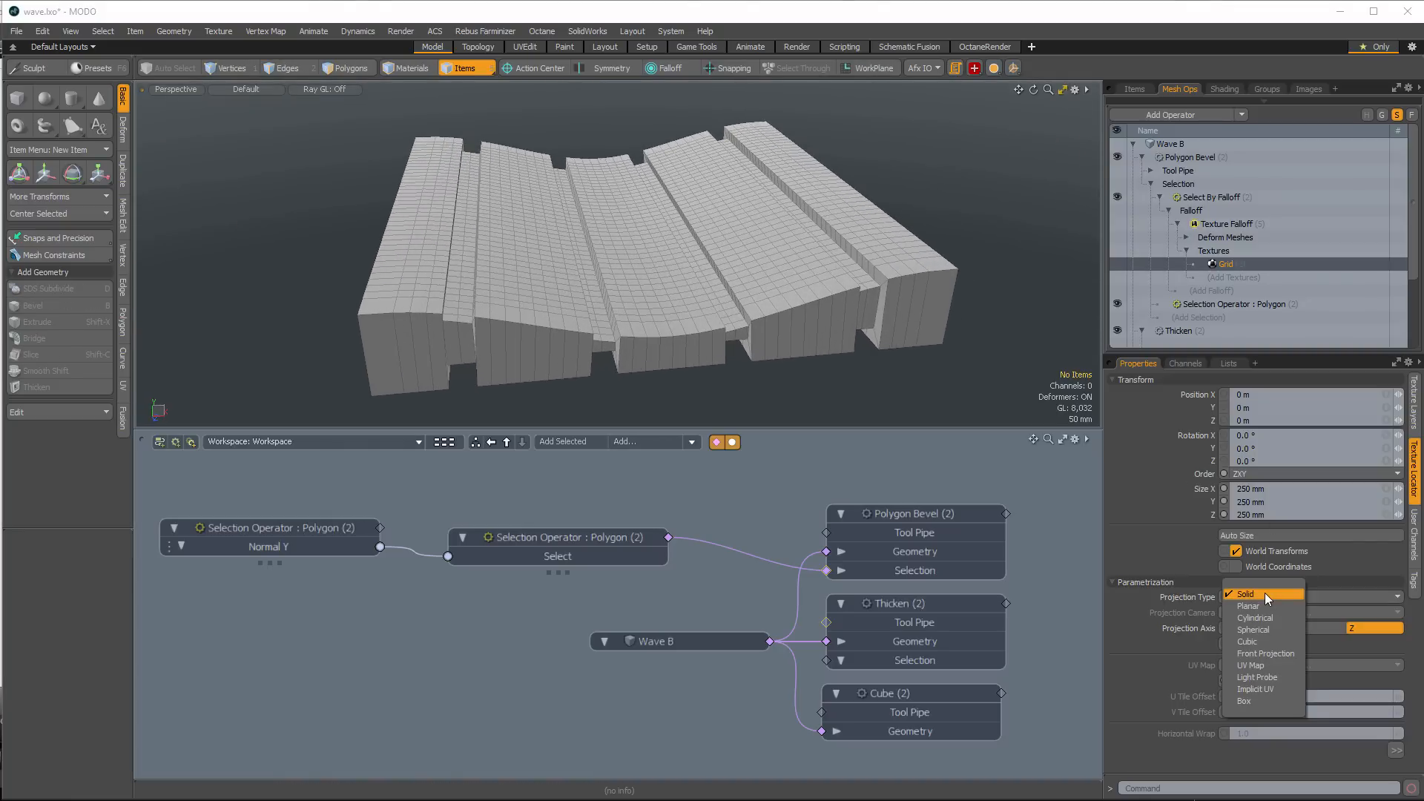
click(1264, 606)
click(1306, 626)
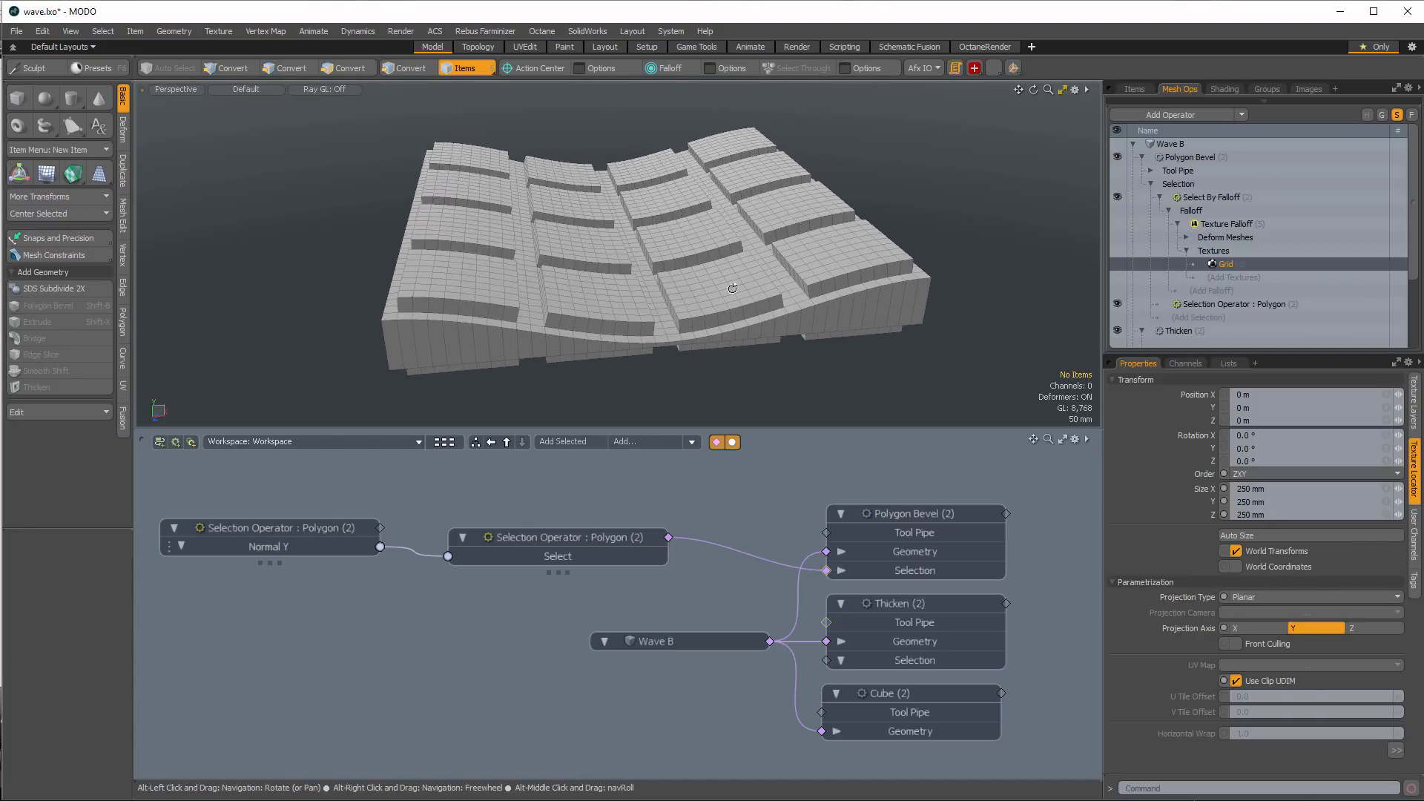
alt+drag(732, 289, 742, 349)
alt+shift+drag(742, 349, 744, 332)
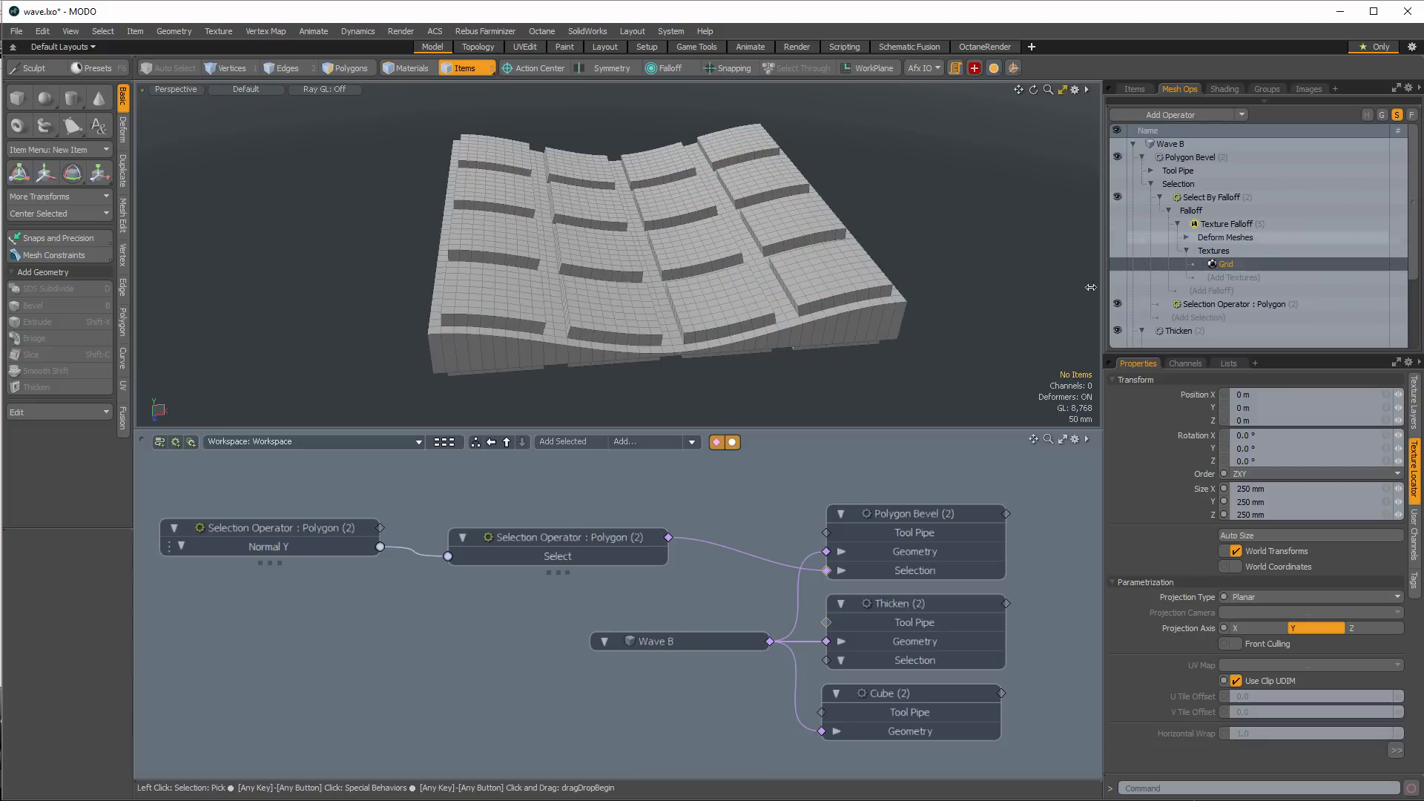
Bring the linked Select By Falloff and its Texture Falloff nodes into the schematic, placing them above the Selection Operator nodes
scroll(792, 619, down, 2)
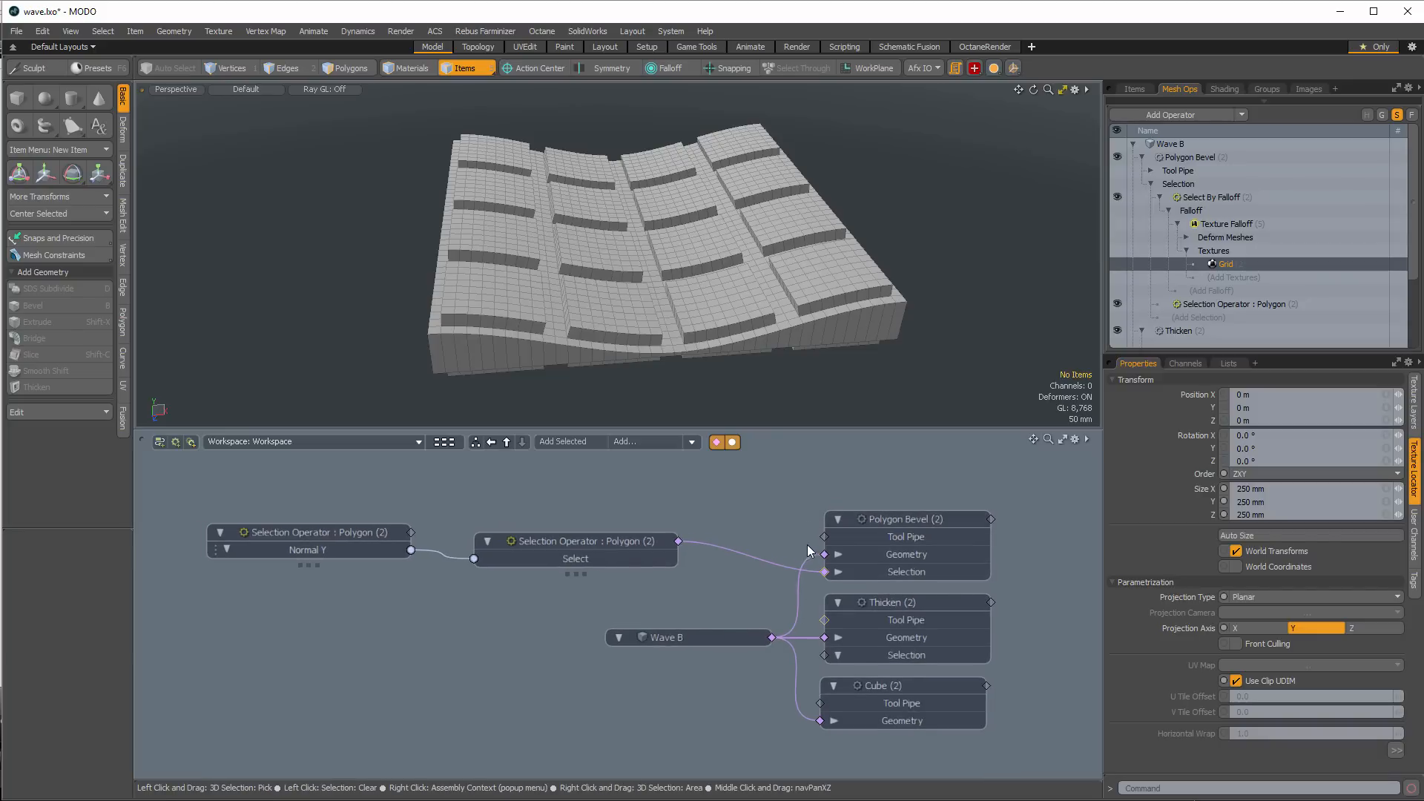
click(843, 574)
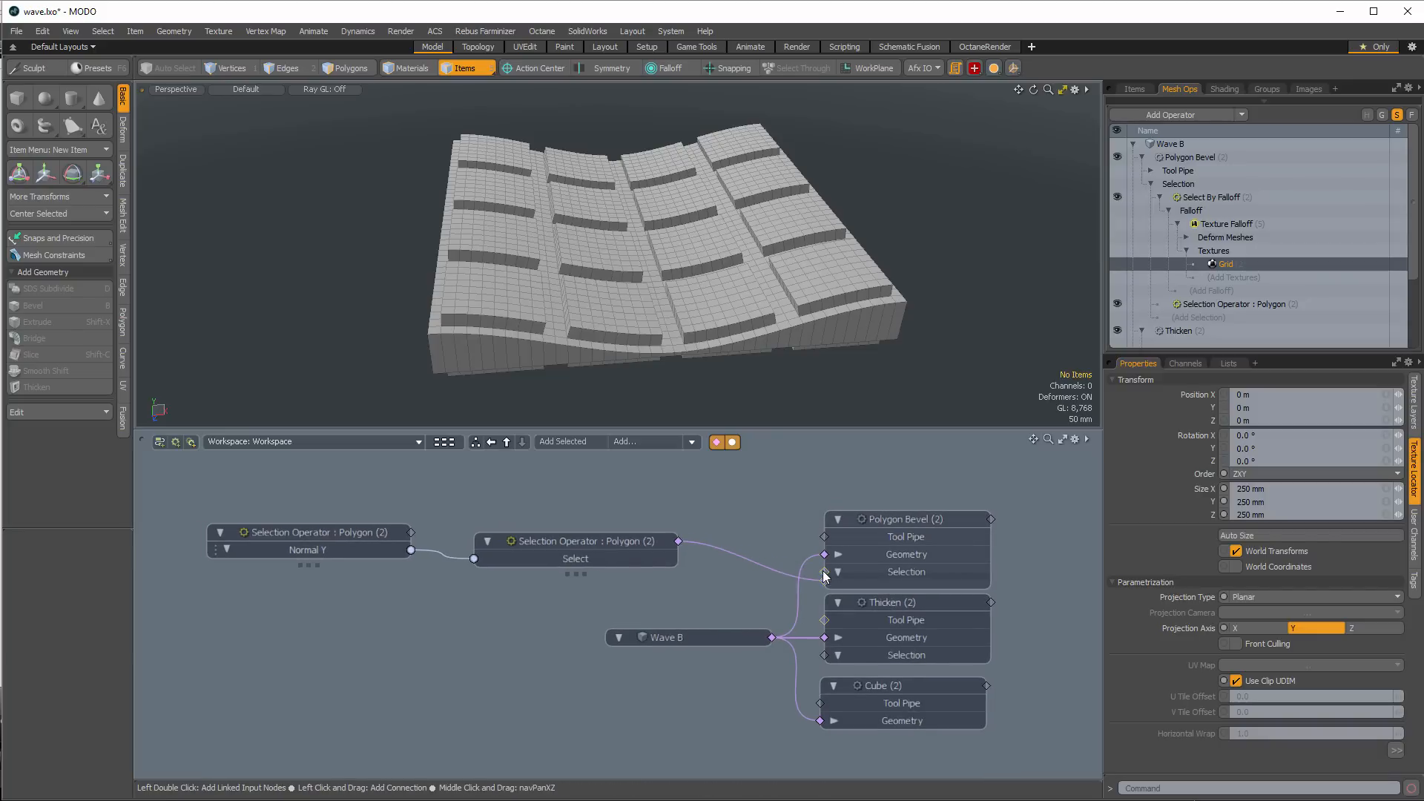
double_click(826, 575)
drag(744, 572, 630, 495)
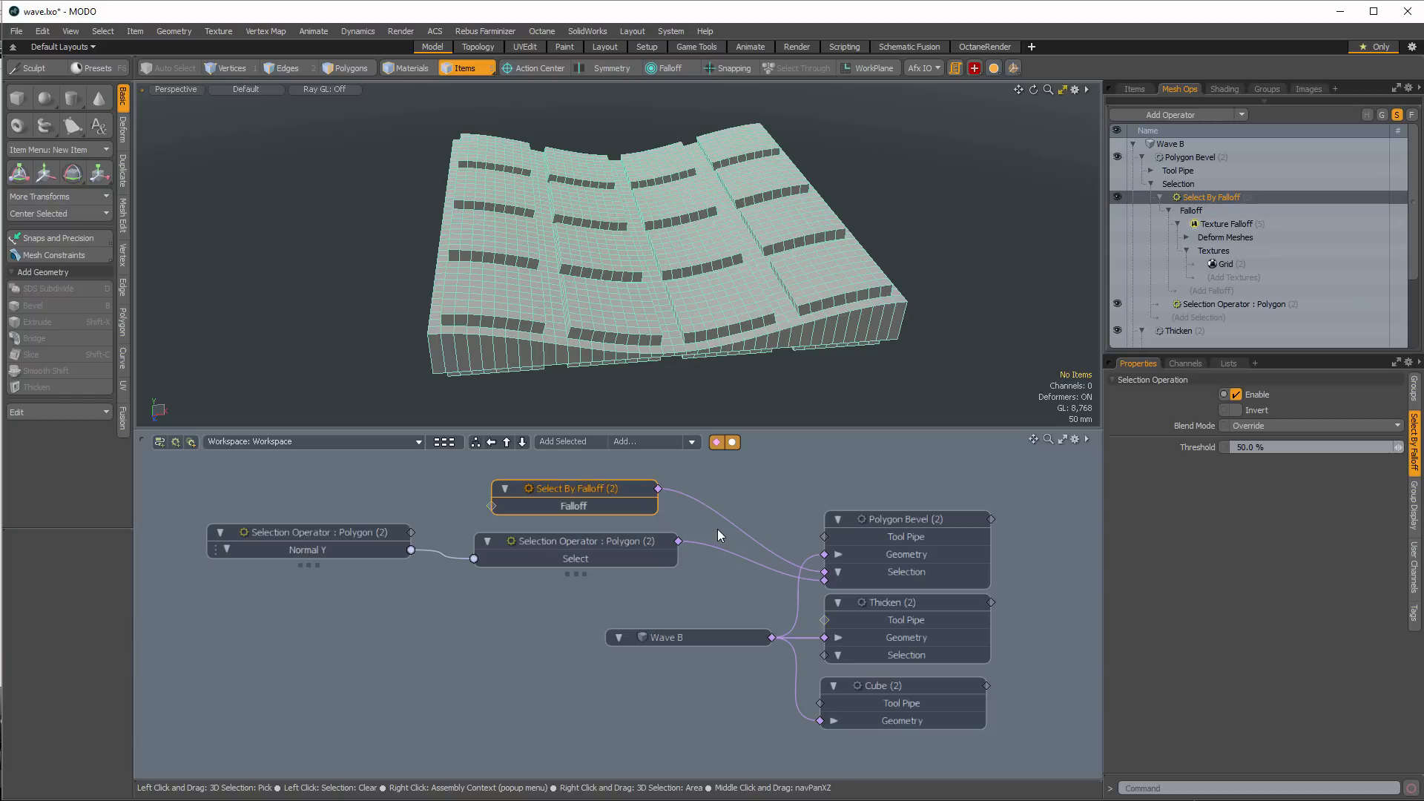
double_click(489, 512)
drag(397, 482, 328, 460)
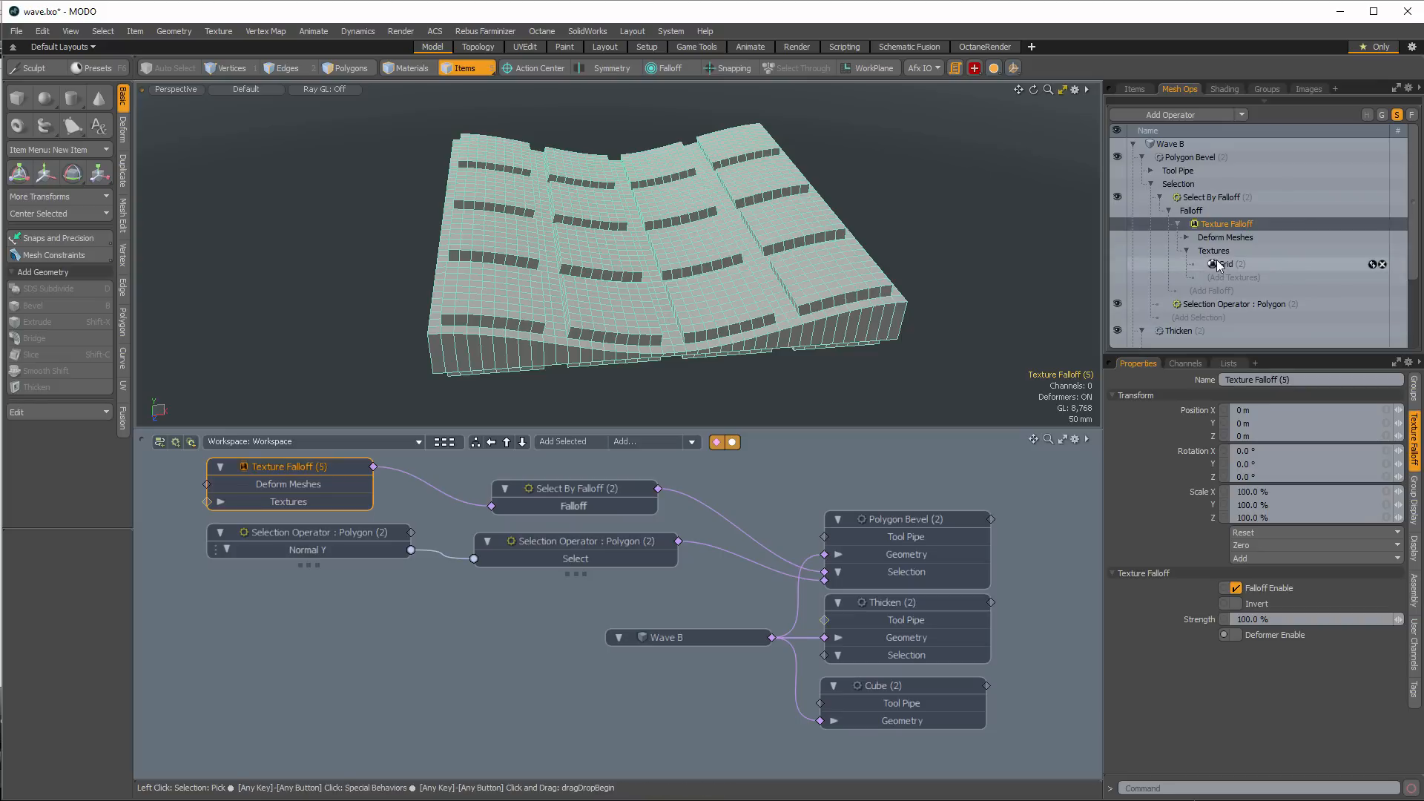
Move the Wave B node down and place Thicken's linked Tool Pipe falloff node above it in the schematic
drag(706, 639, 678, 696)
click(825, 620)
drag(708, 604, 683, 632)
Add the linked Gradient node and its texture locator node feeding Thicken's Texture Falloff in the schematic
double_click(577, 660)
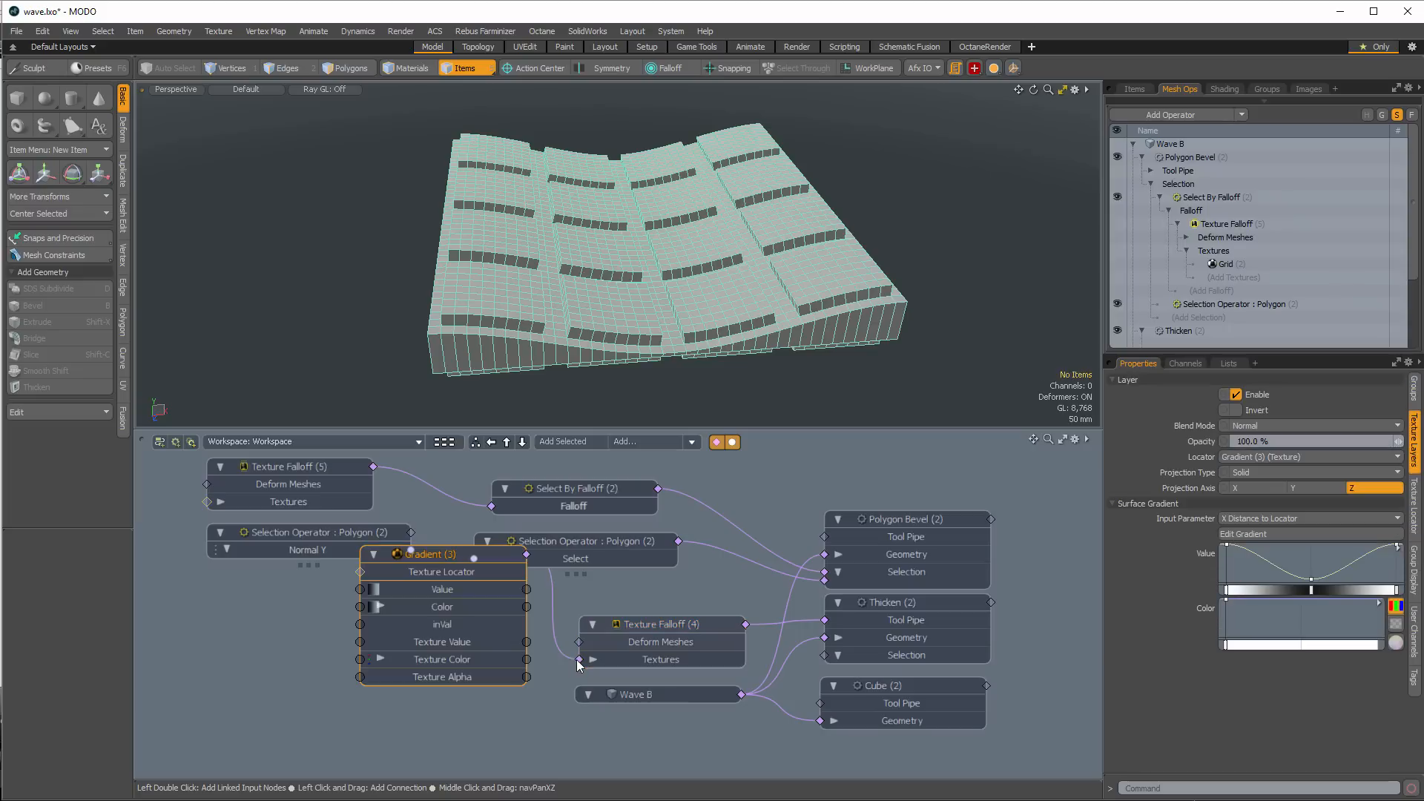
drag(456, 558, 412, 627)
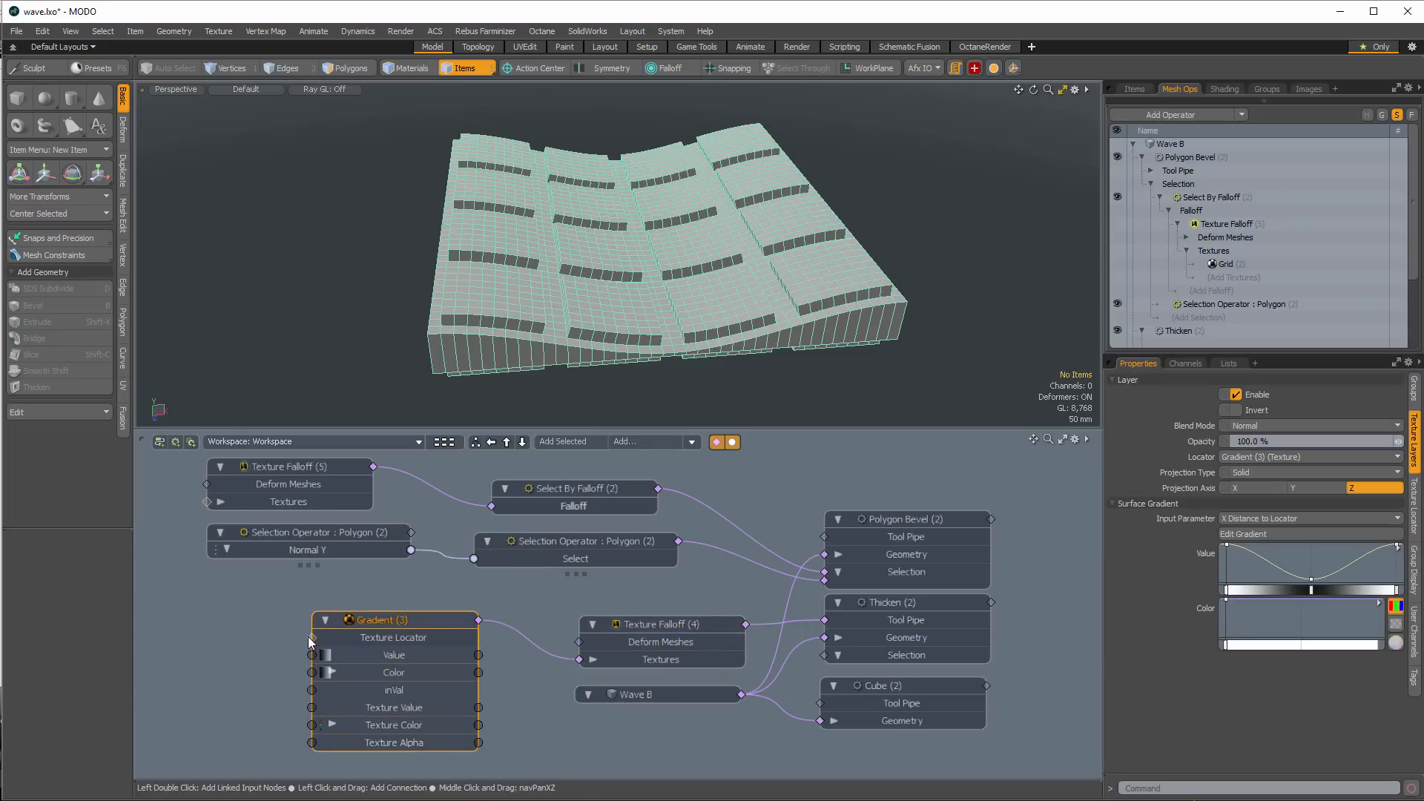
double_click(312, 637)
middle_drag(482, 580, 549, 585)
scroll(579, 581, down, 2)
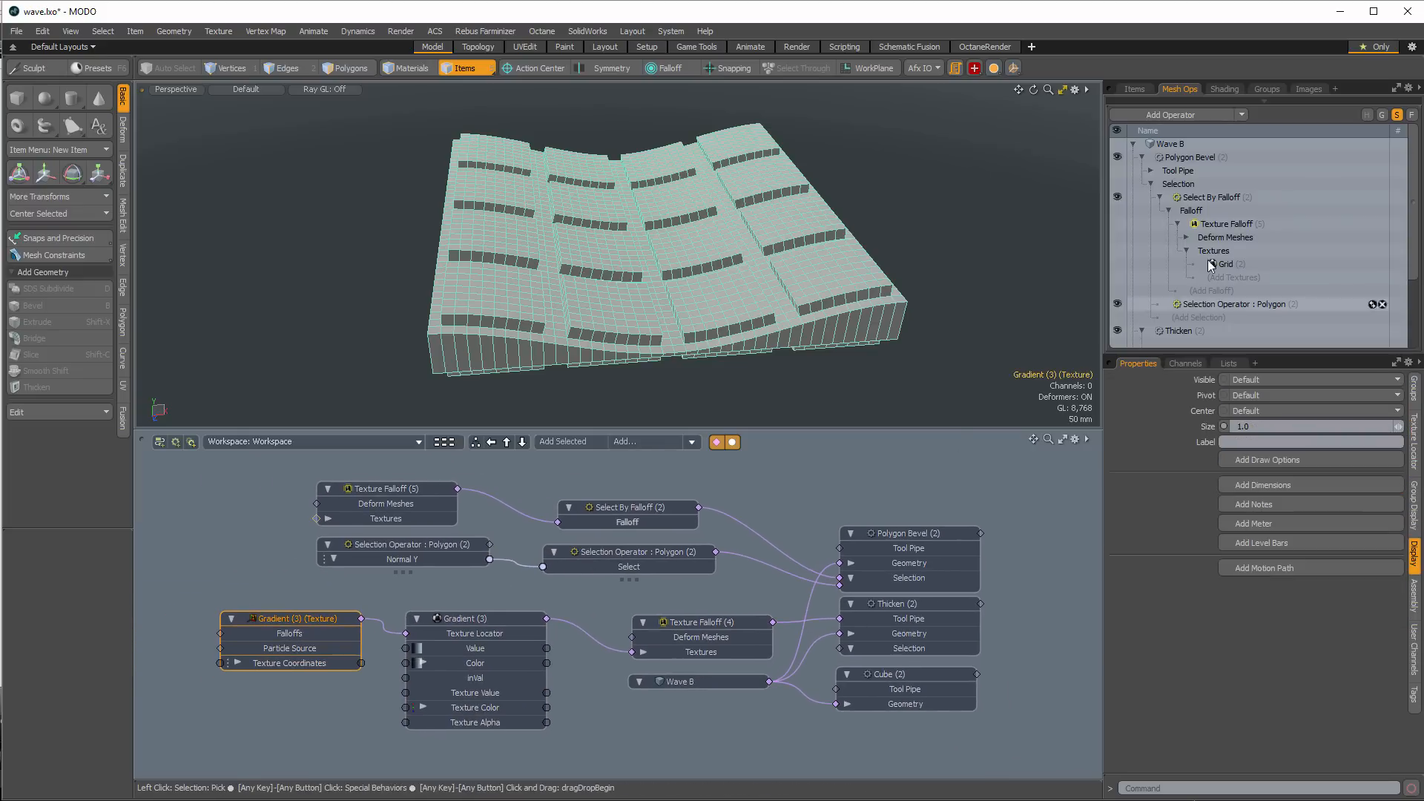
Collapse Polygon Bevel's selection, disable Polygon Bevel, and toggle Thicken off and on to compare the mesh
click(1151, 184)
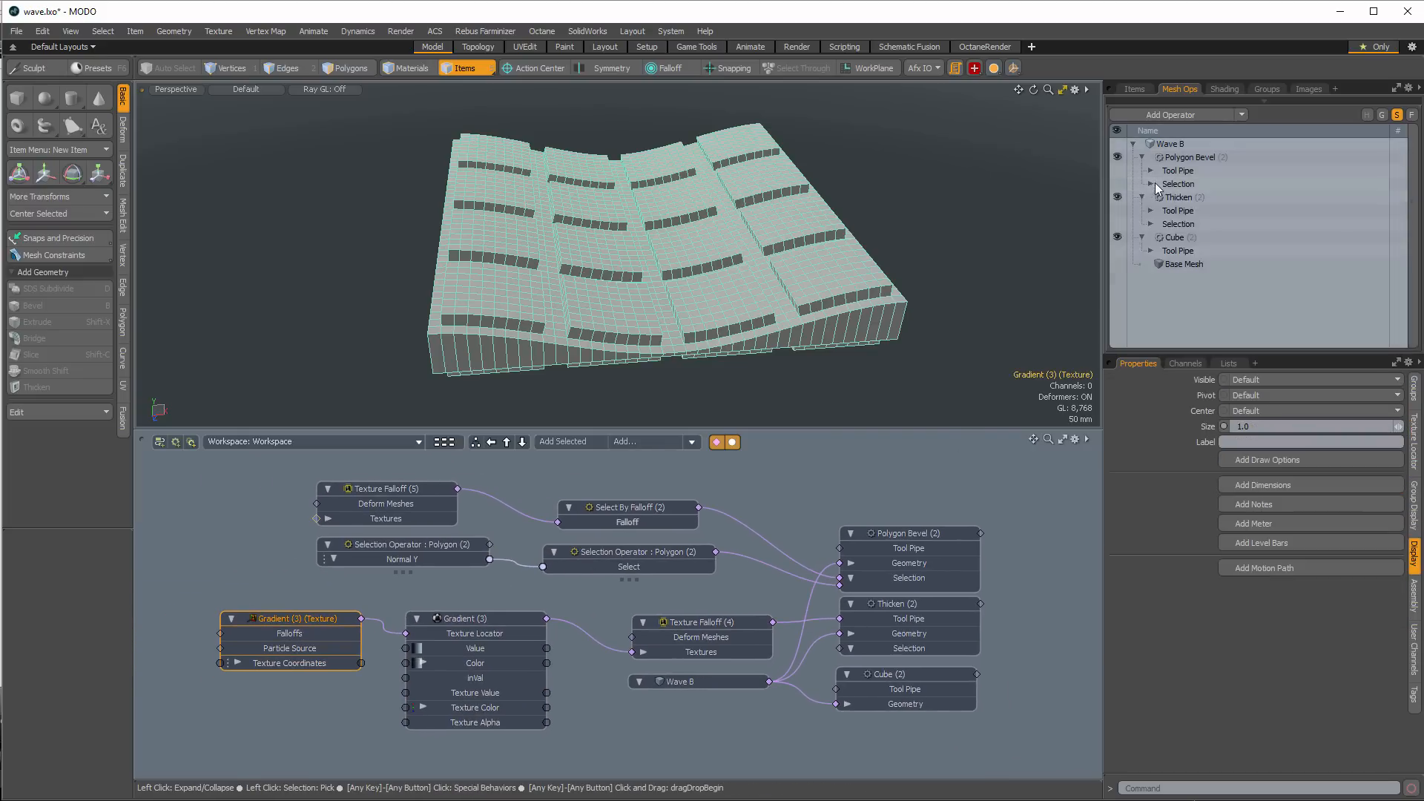
click(1117, 156)
click(1117, 197)
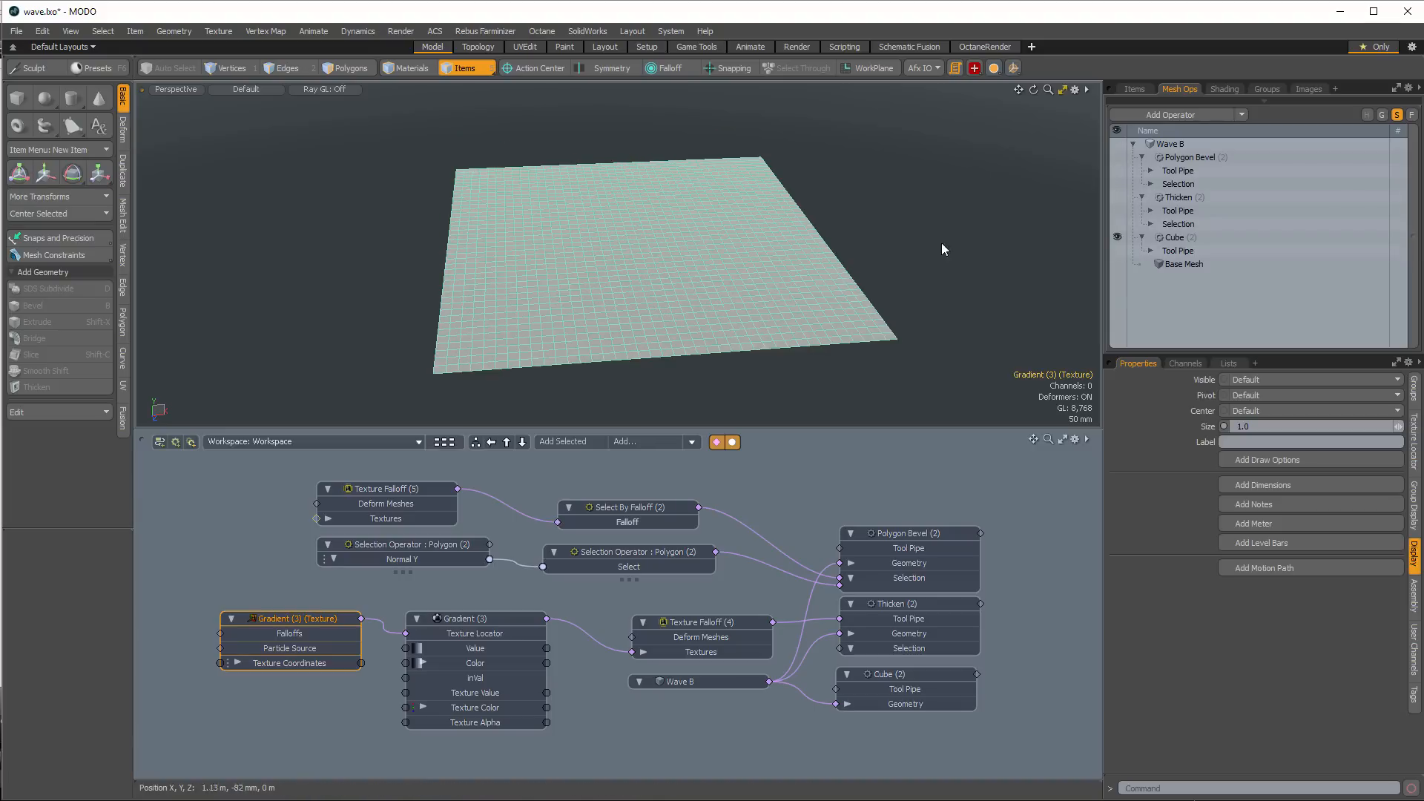
click(1118, 196)
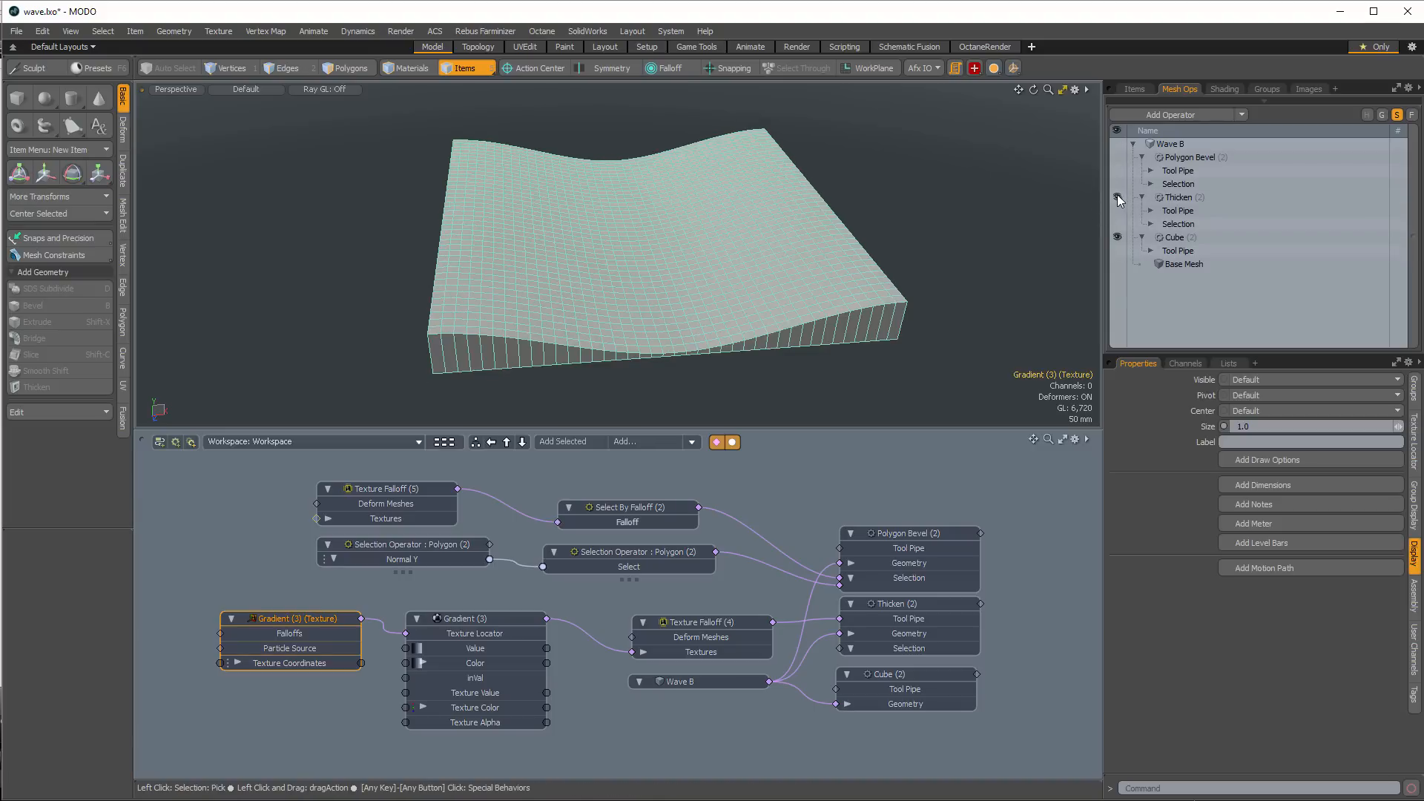
Examine the properties of Thicken, its Texture Falloff, the Gradient and the gradient's texture locator, expanding Thicken's Tool Pipe
click(890, 604)
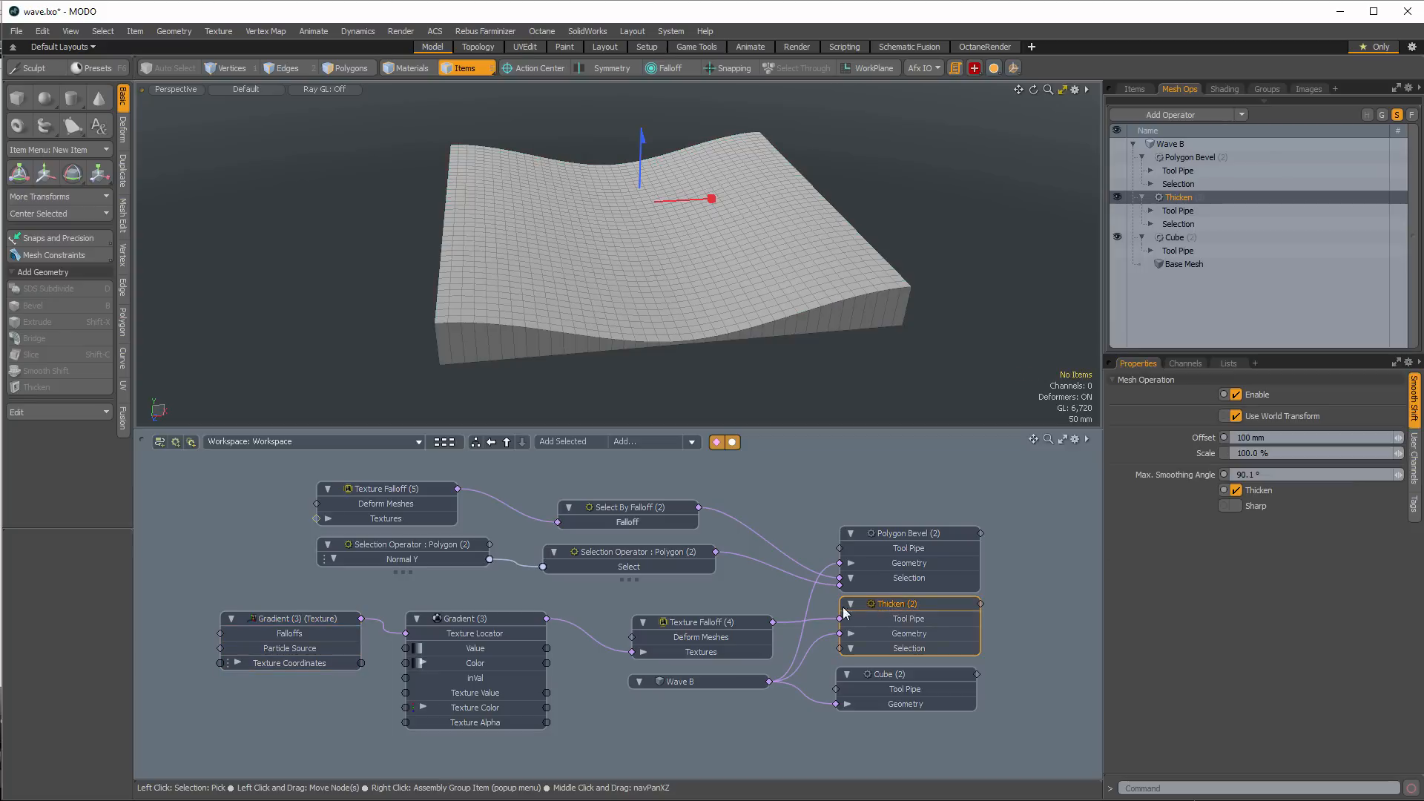
scroll(704, 639, up, 2)
click(714, 619)
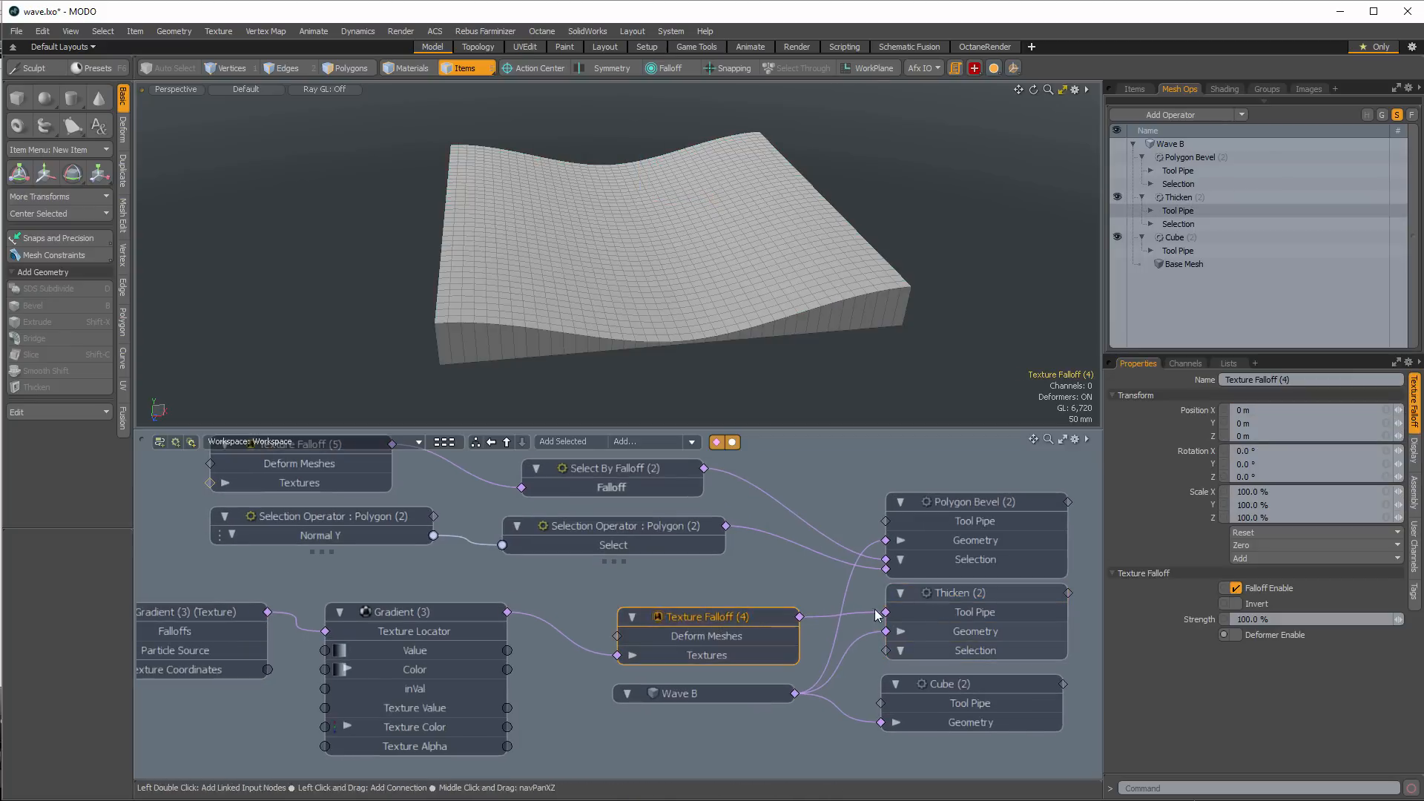
middle_drag(443, 614, 523, 594)
click(534, 591)
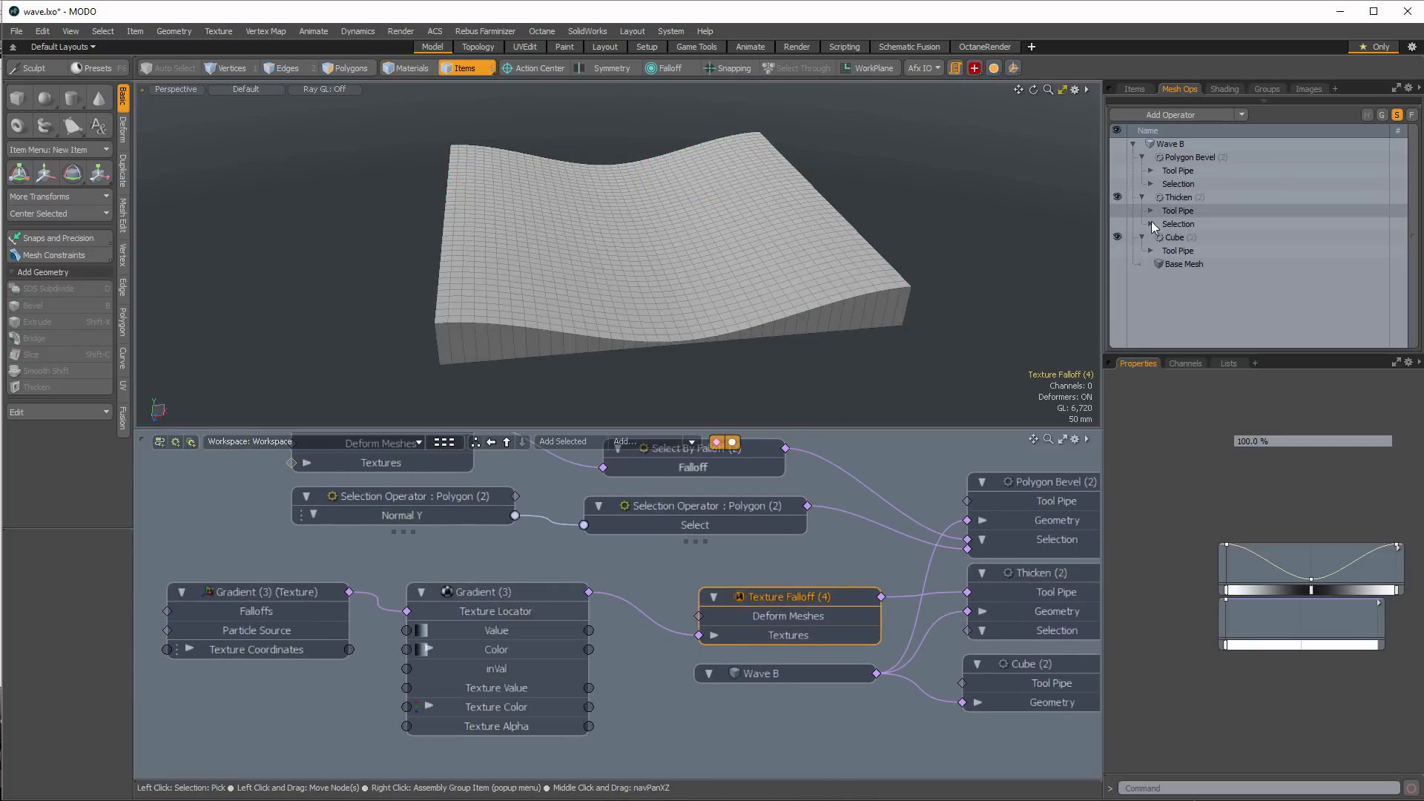
click(1152, 211)
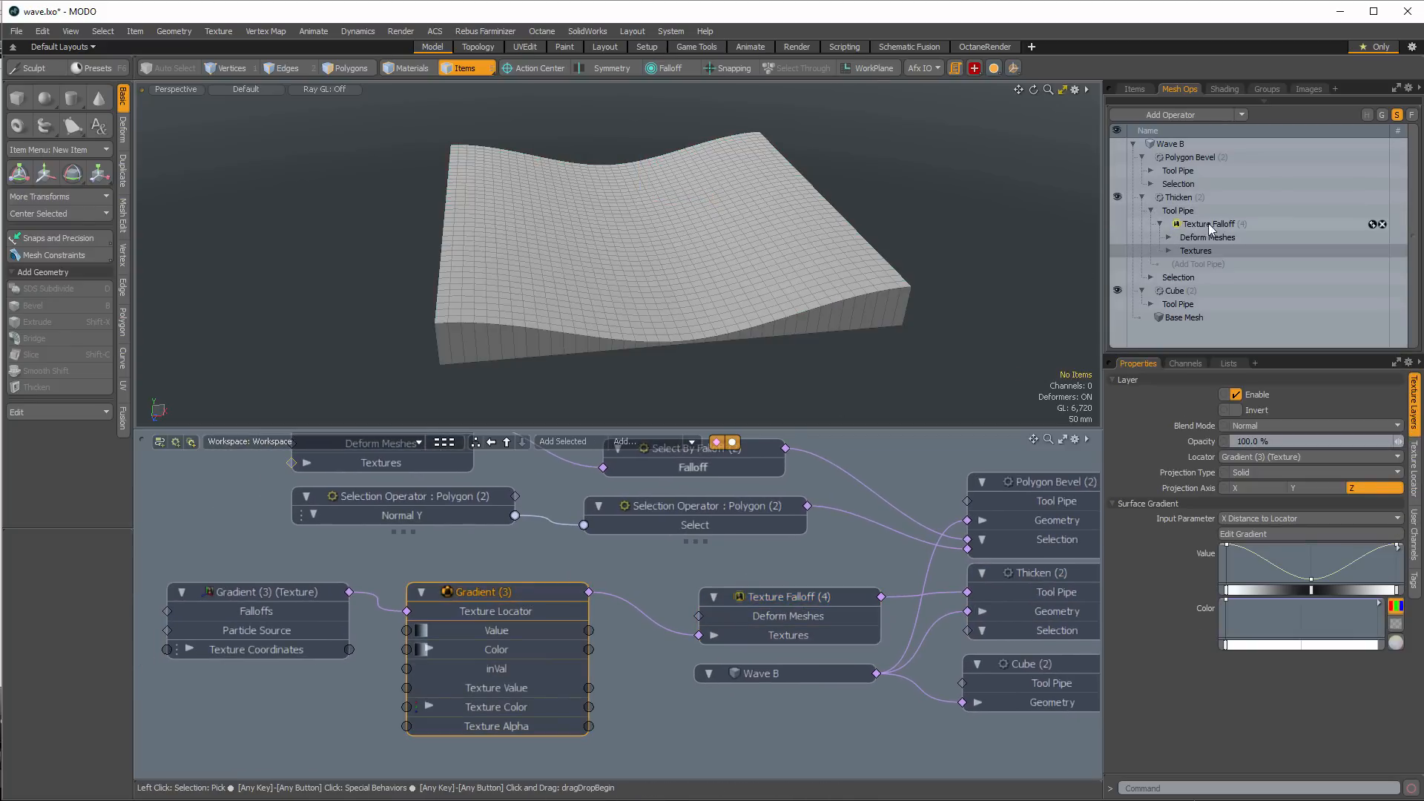
click(1169, 250)
click(268, 596)
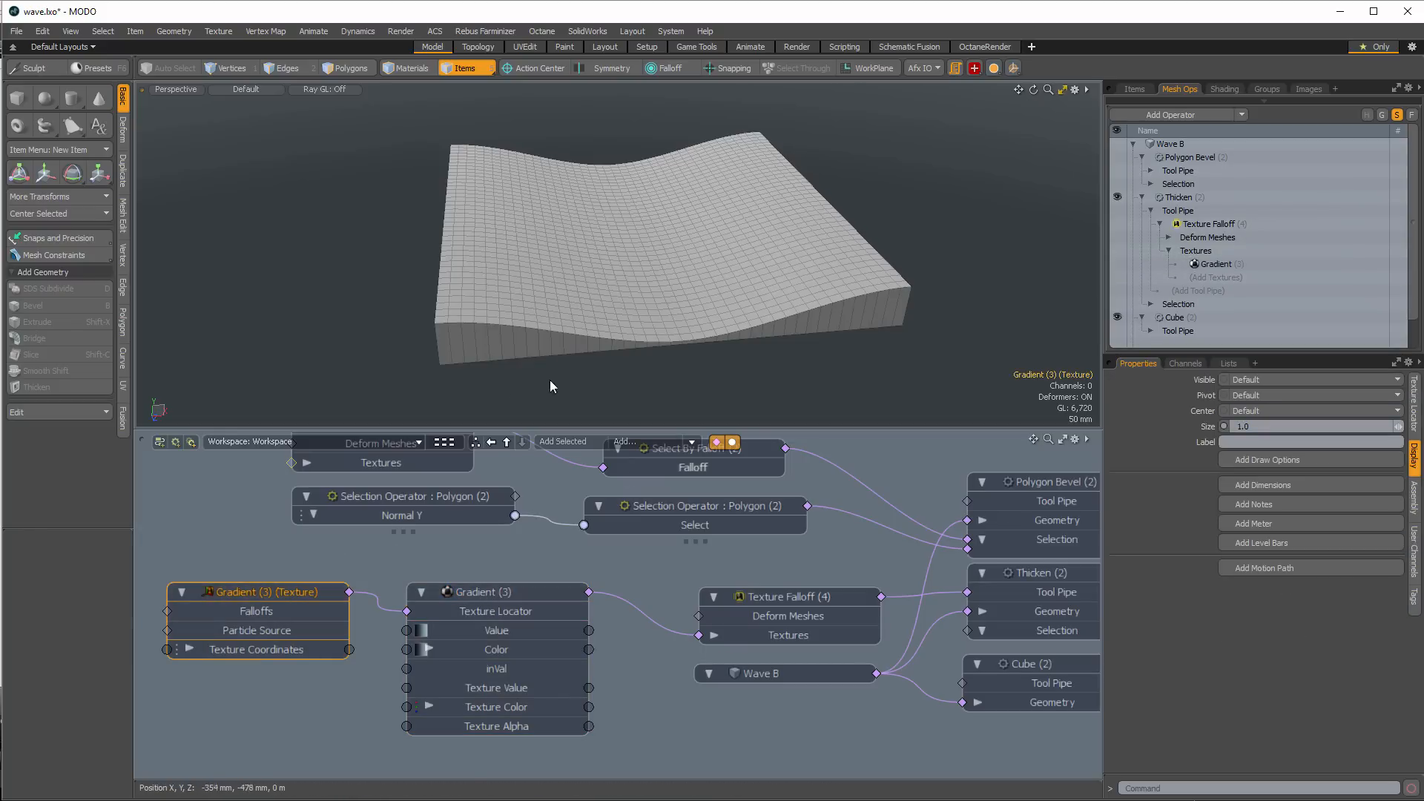
scroll(830, 553, down, 2)
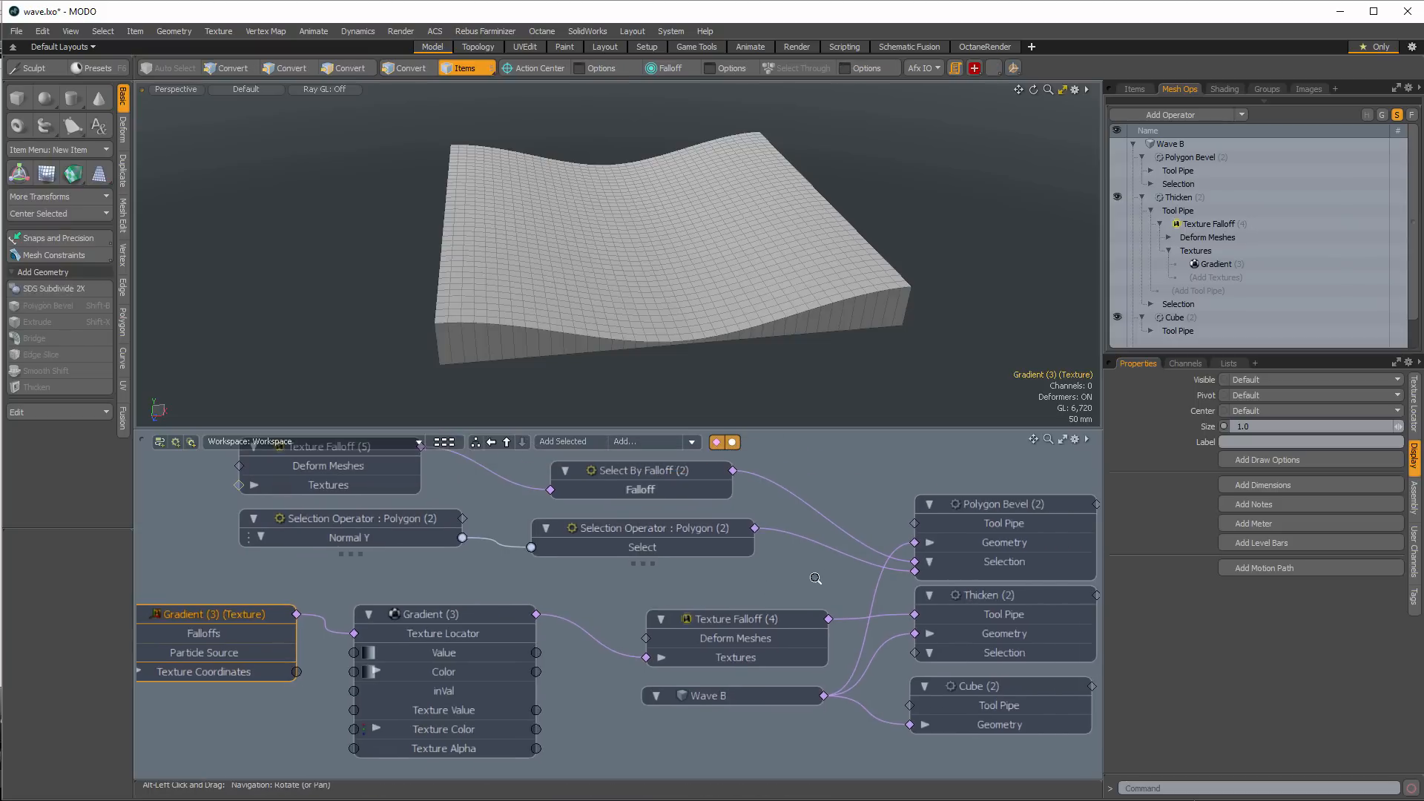
Re-enable Polygon Bevel, and disable the Select By Falloff operation in its expanded selection
click(990, 510)
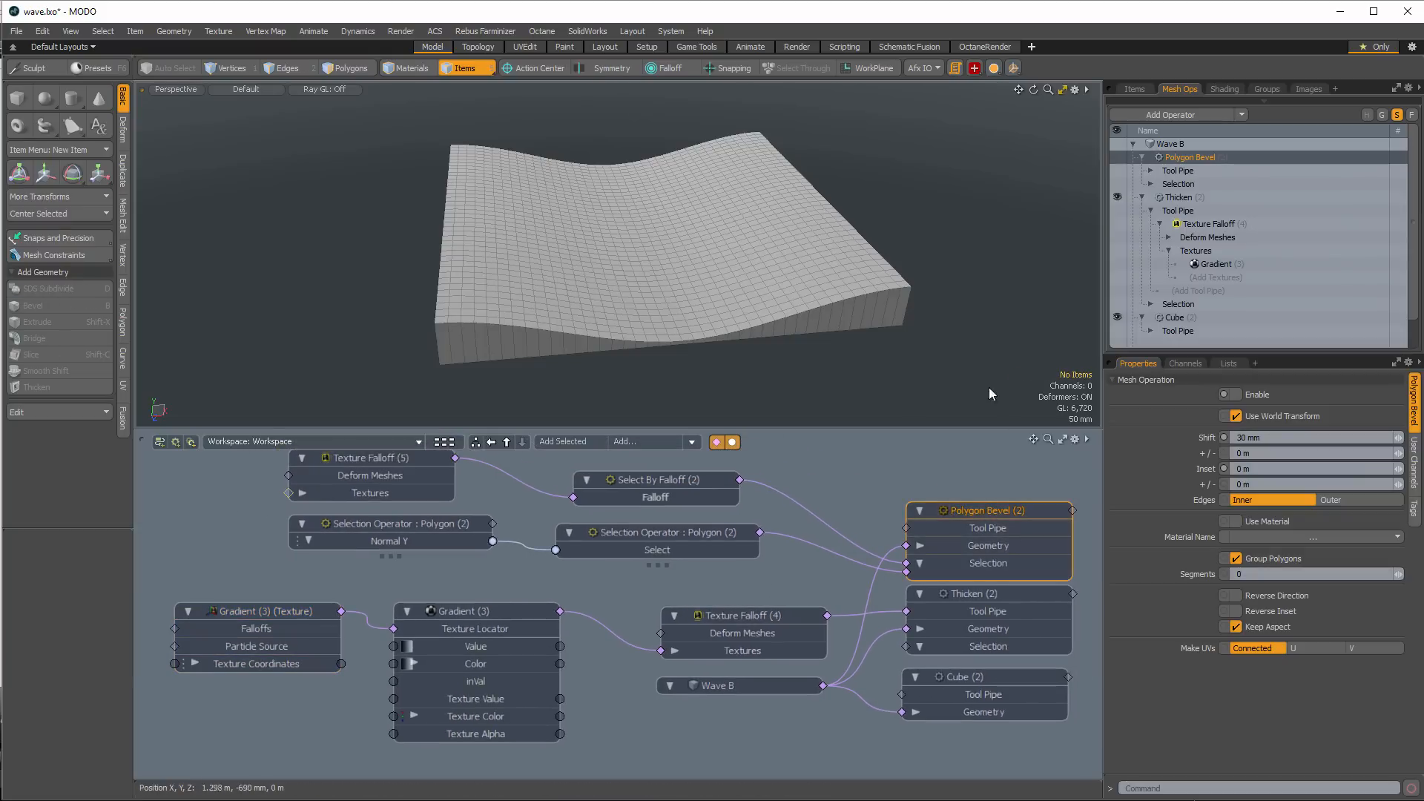
click(1128, 156)
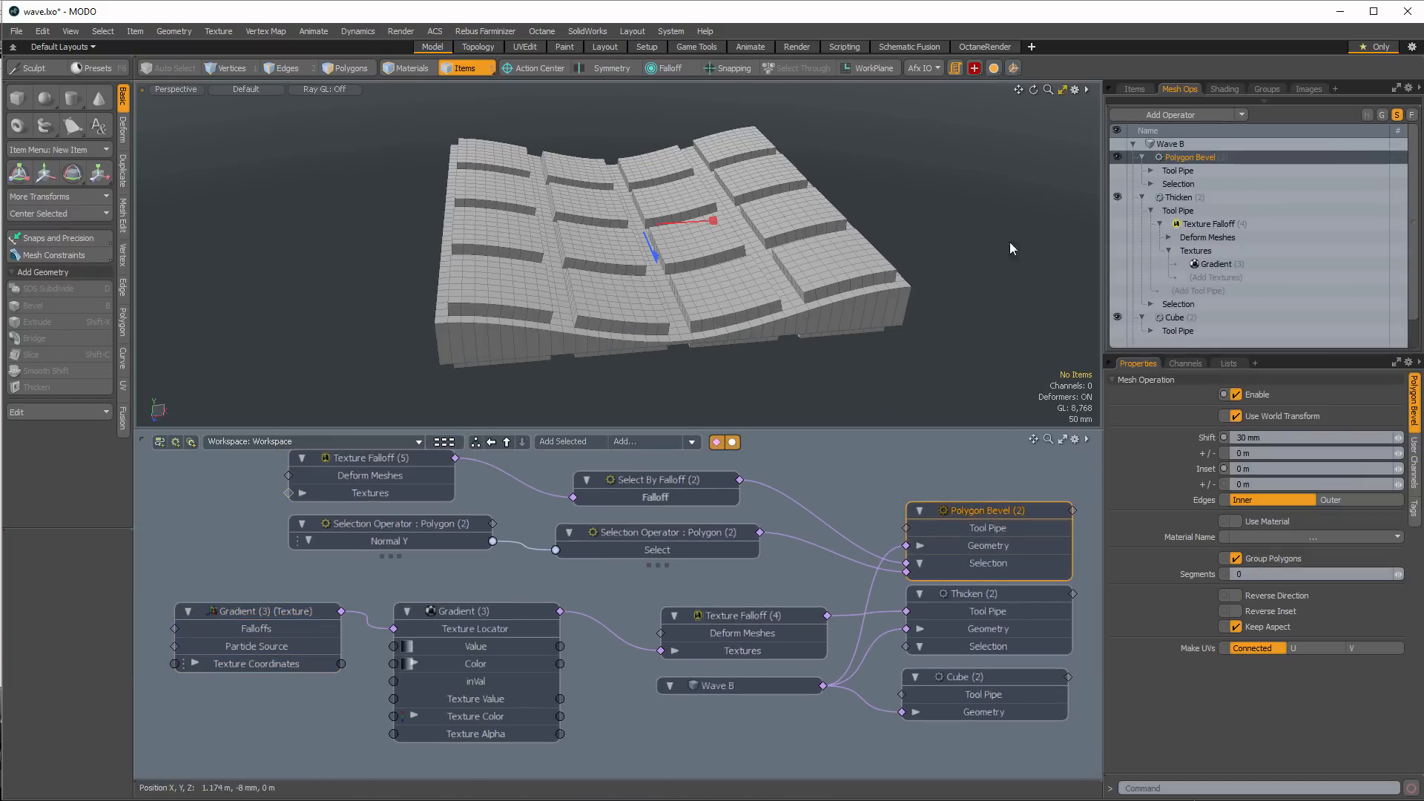
click(1169, 250)
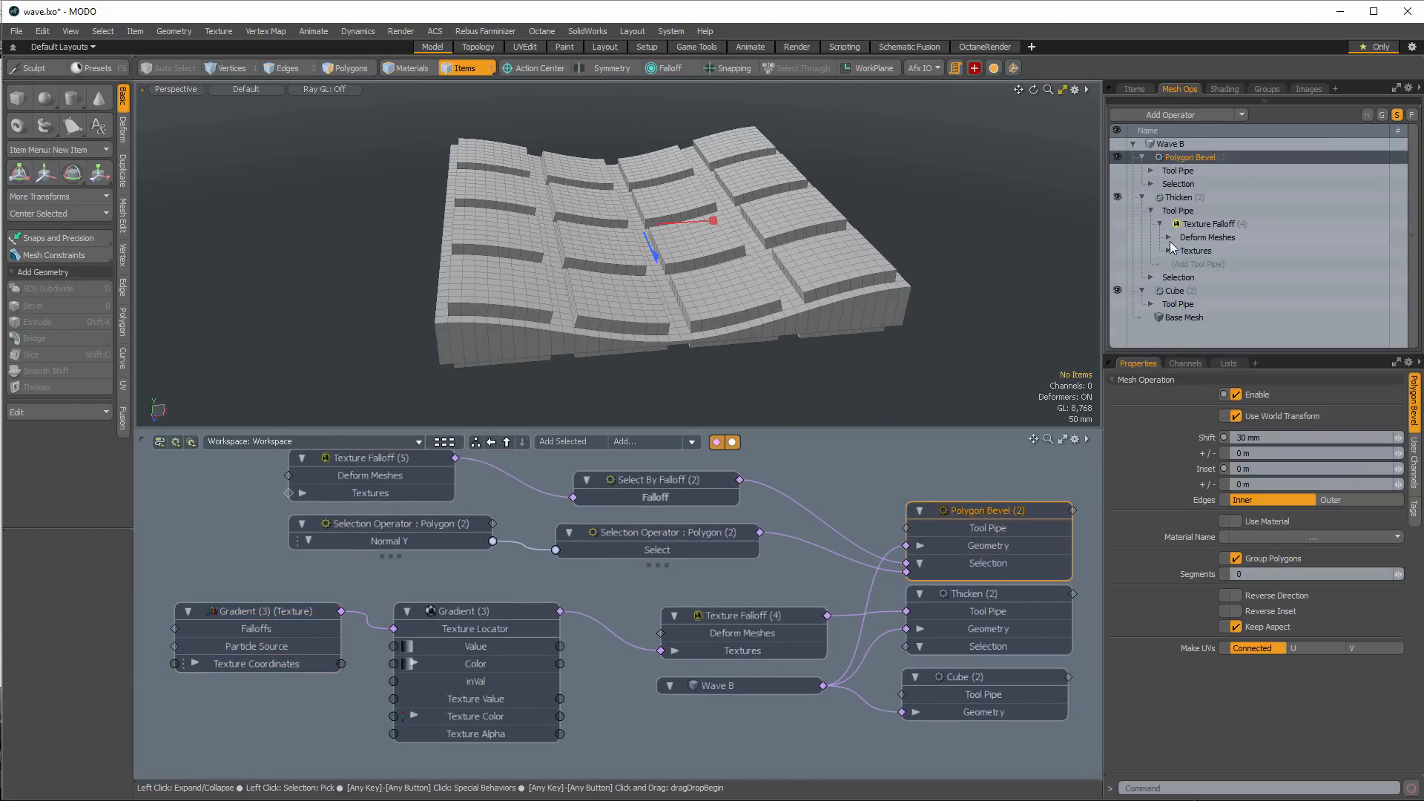
click(1152, 184)
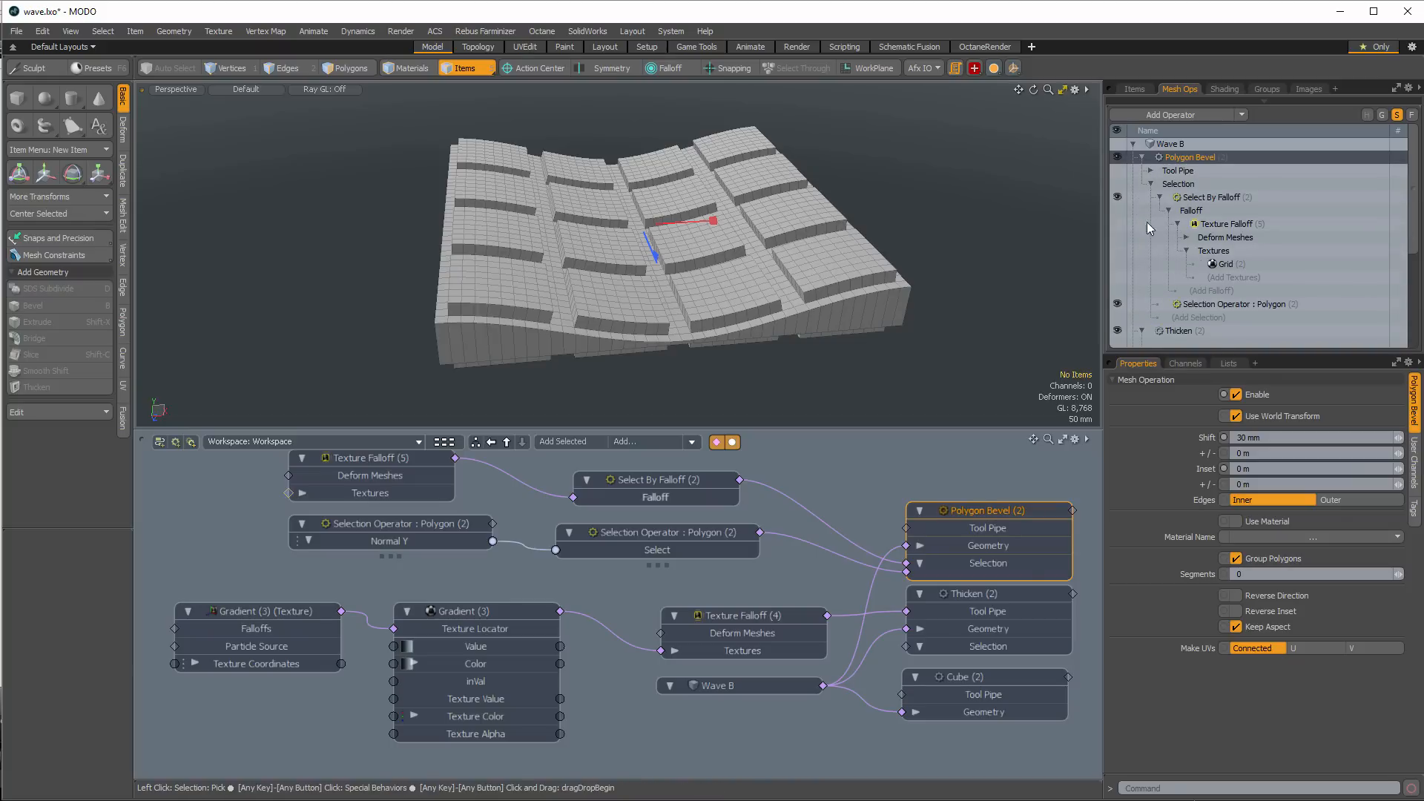
click(1118, 196)
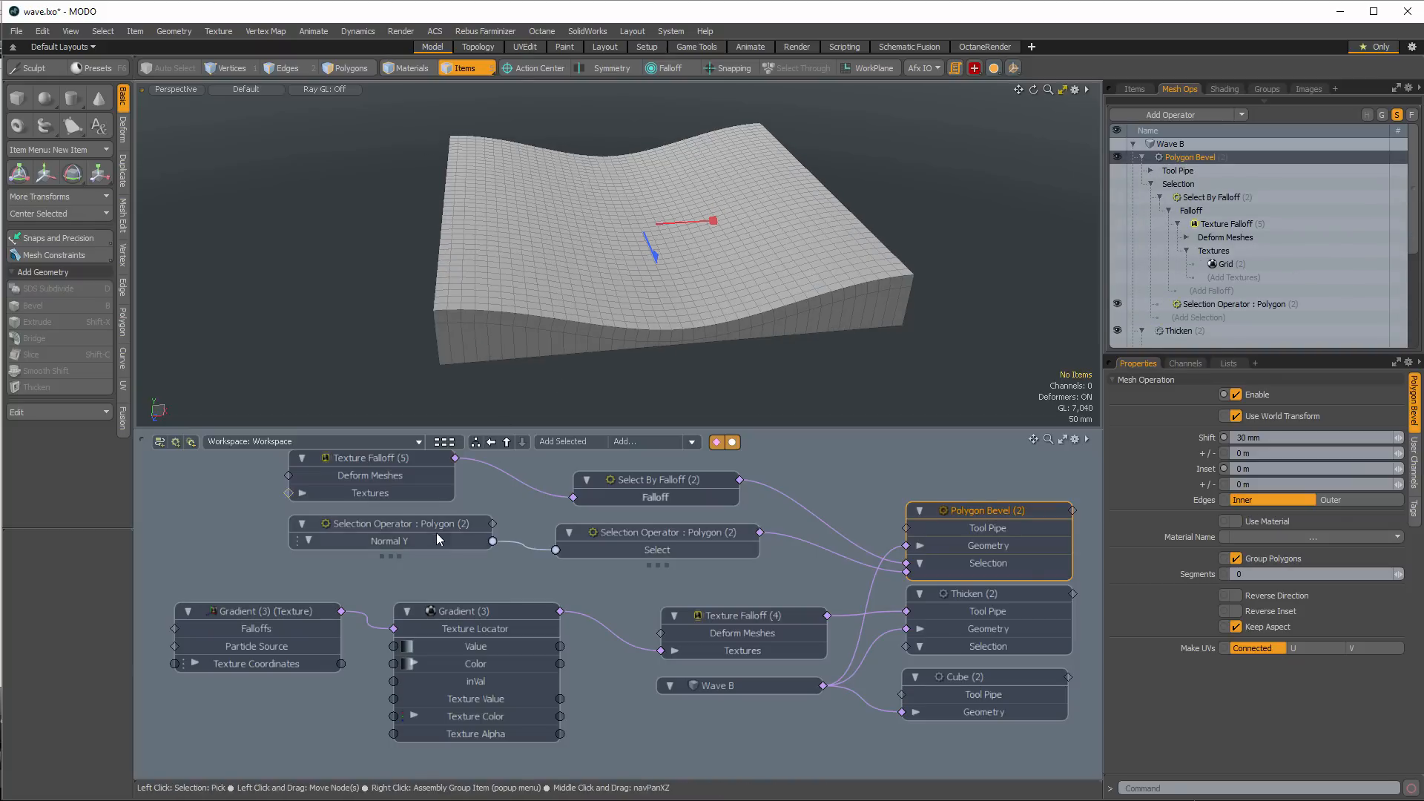
Align the Normal Y selection operator node with the Selection Operator : Polygon node it feeds in the schematic
drag(446, 525, 423, 534)
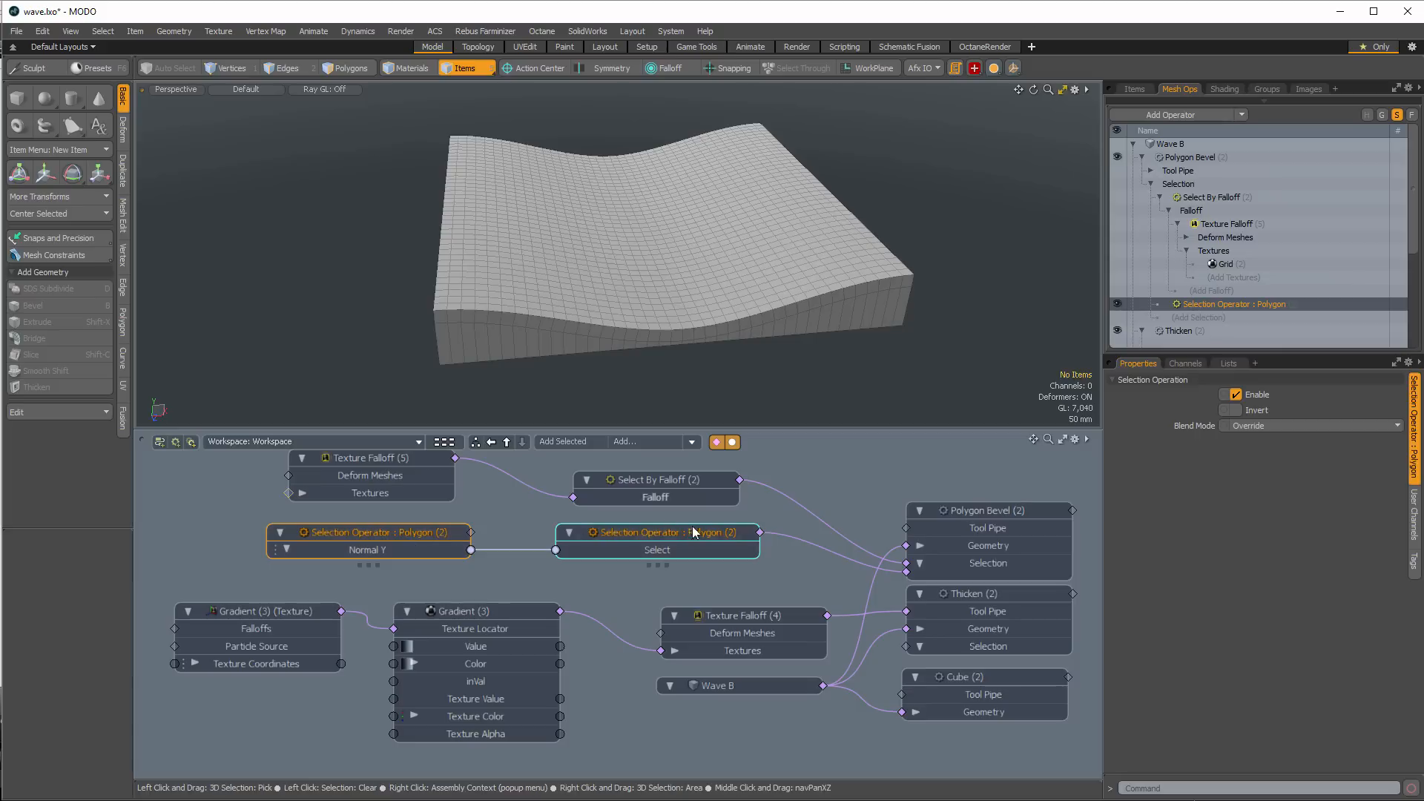
click(658, 303)
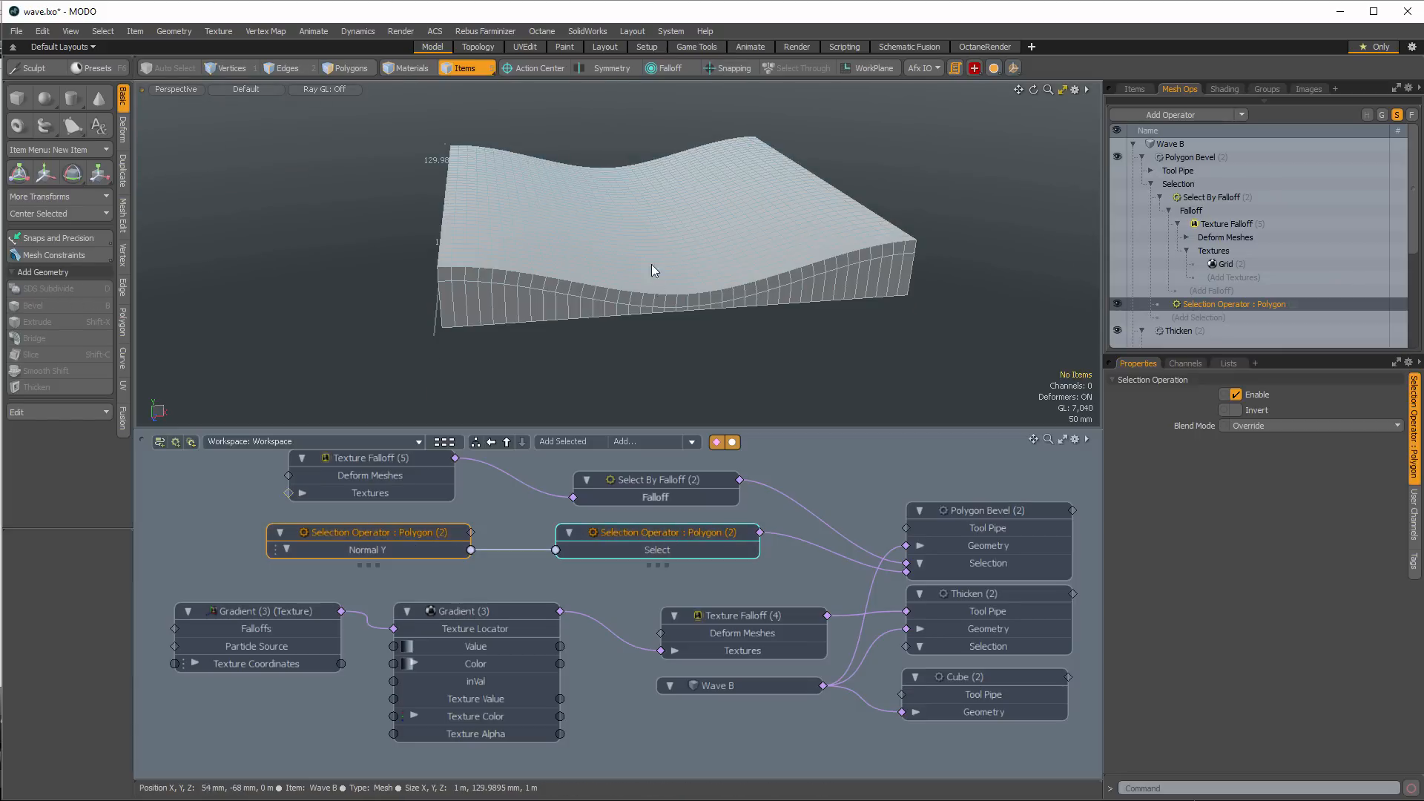
alt+drag(652, 264, 626, 207)
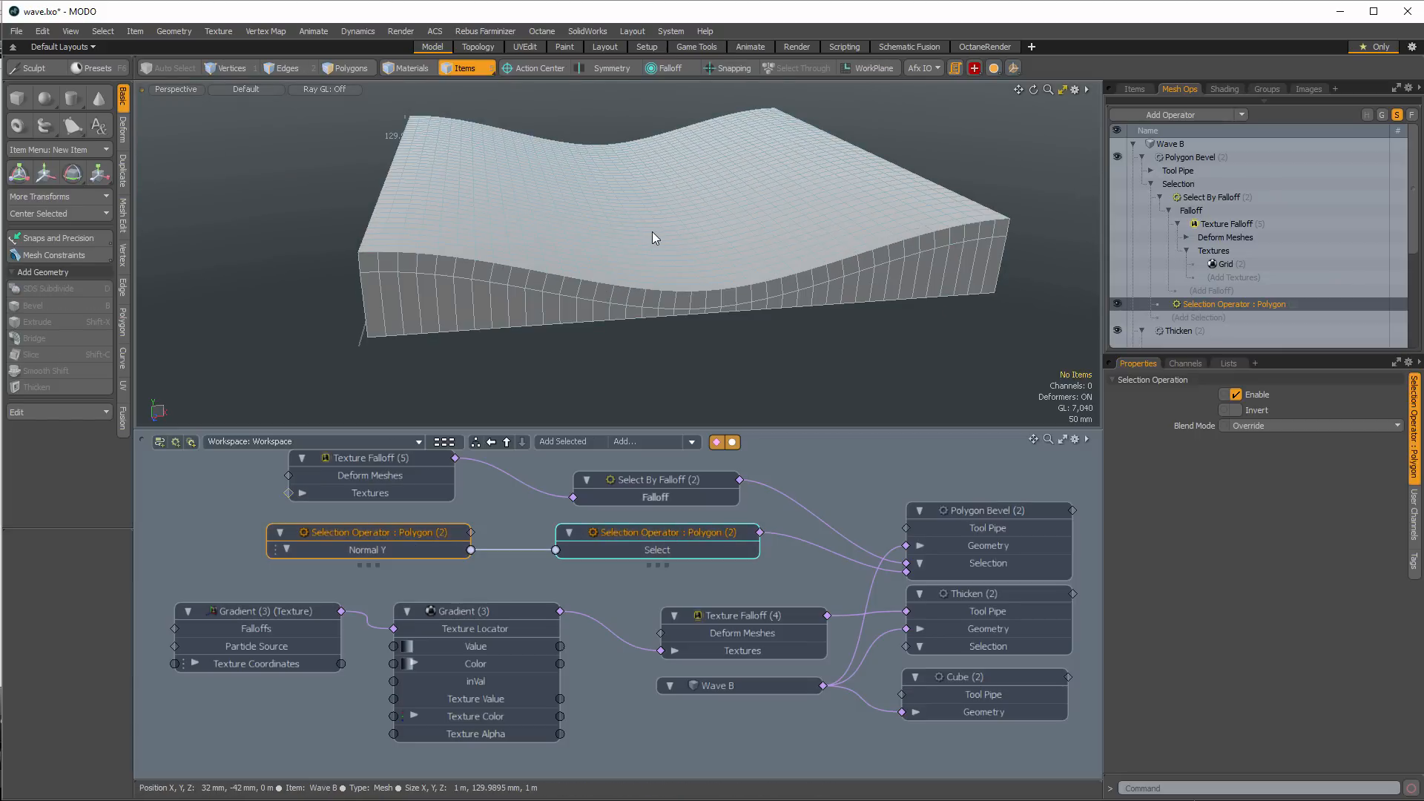
Re-enable Select By Falloff in Polygon Bevel's selection and set its blend mode to Multiply
click(1213, 198)
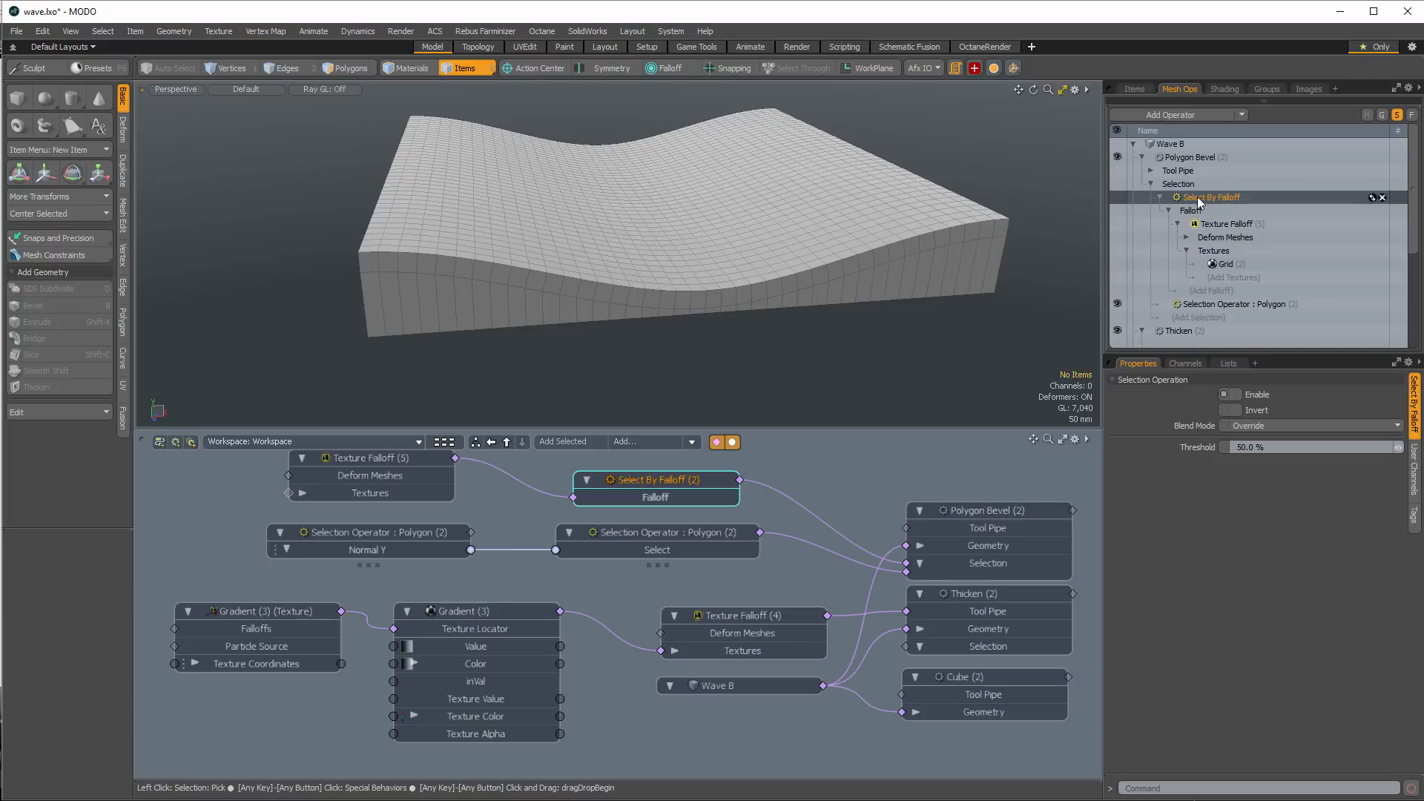
click(1118, 197)
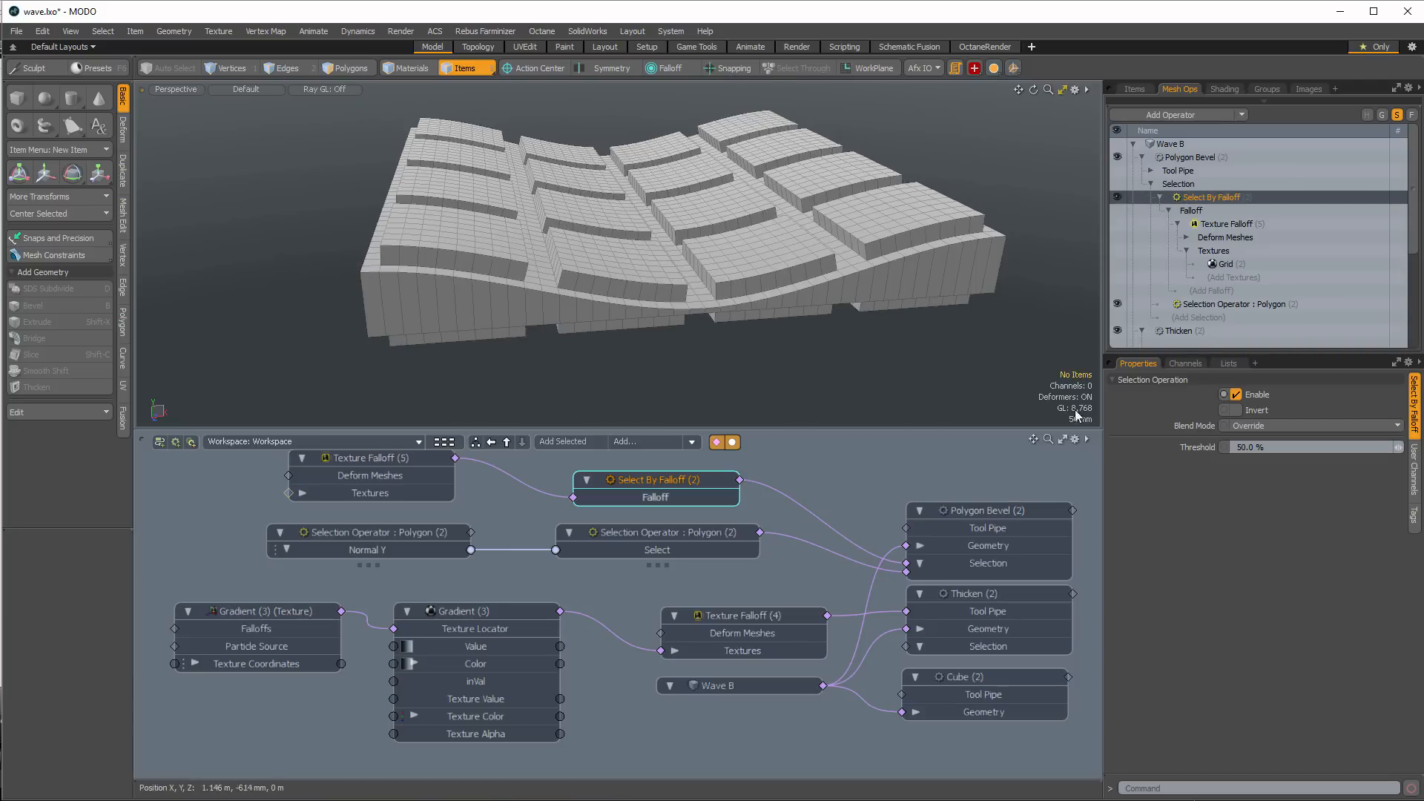
click(1262, 426)
click(1259, 458)
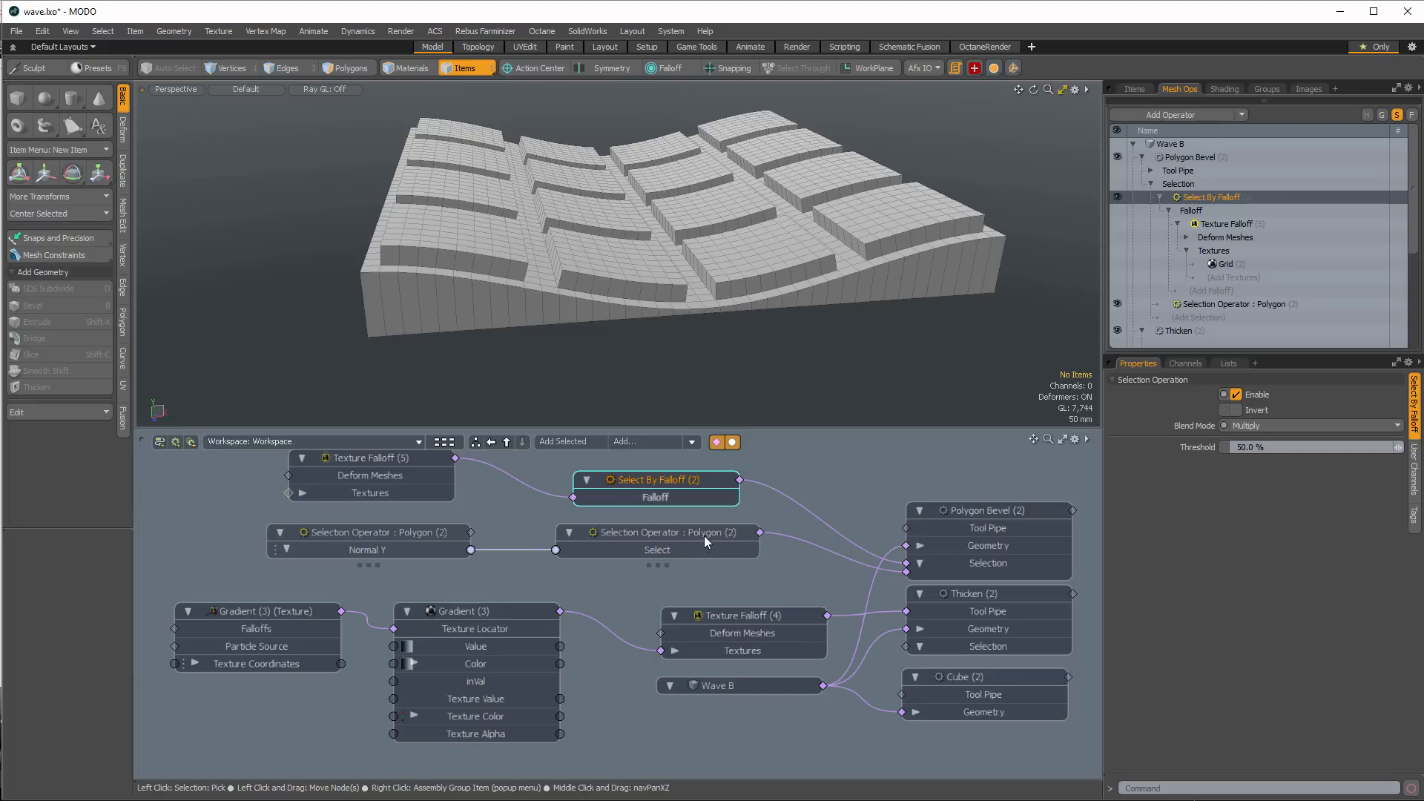
Toggle Select By Falloff off and on to compare the mesh, nudging the Selection Operator : Polygon node in the schematic
drag(704, 536, 710, 541)
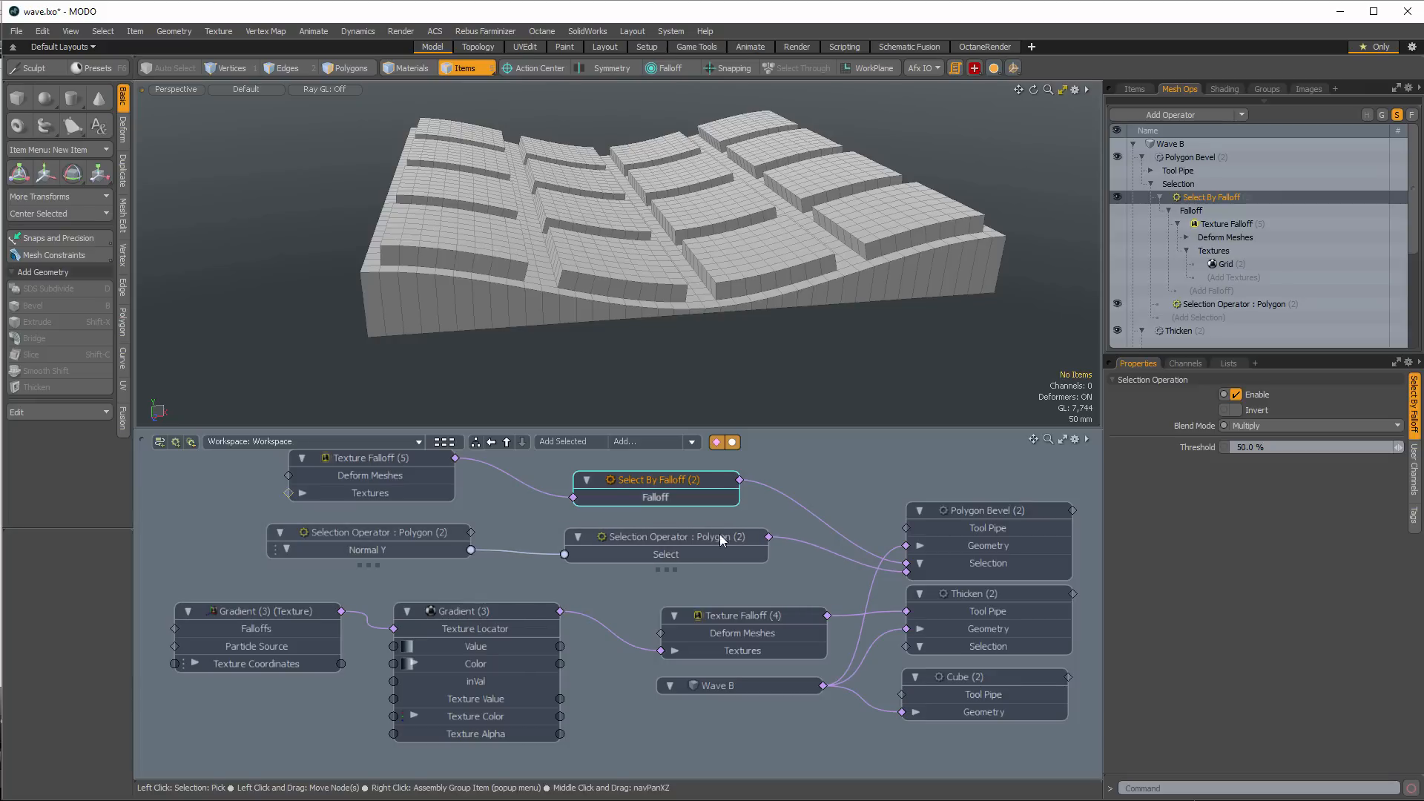
click(1118, 196)
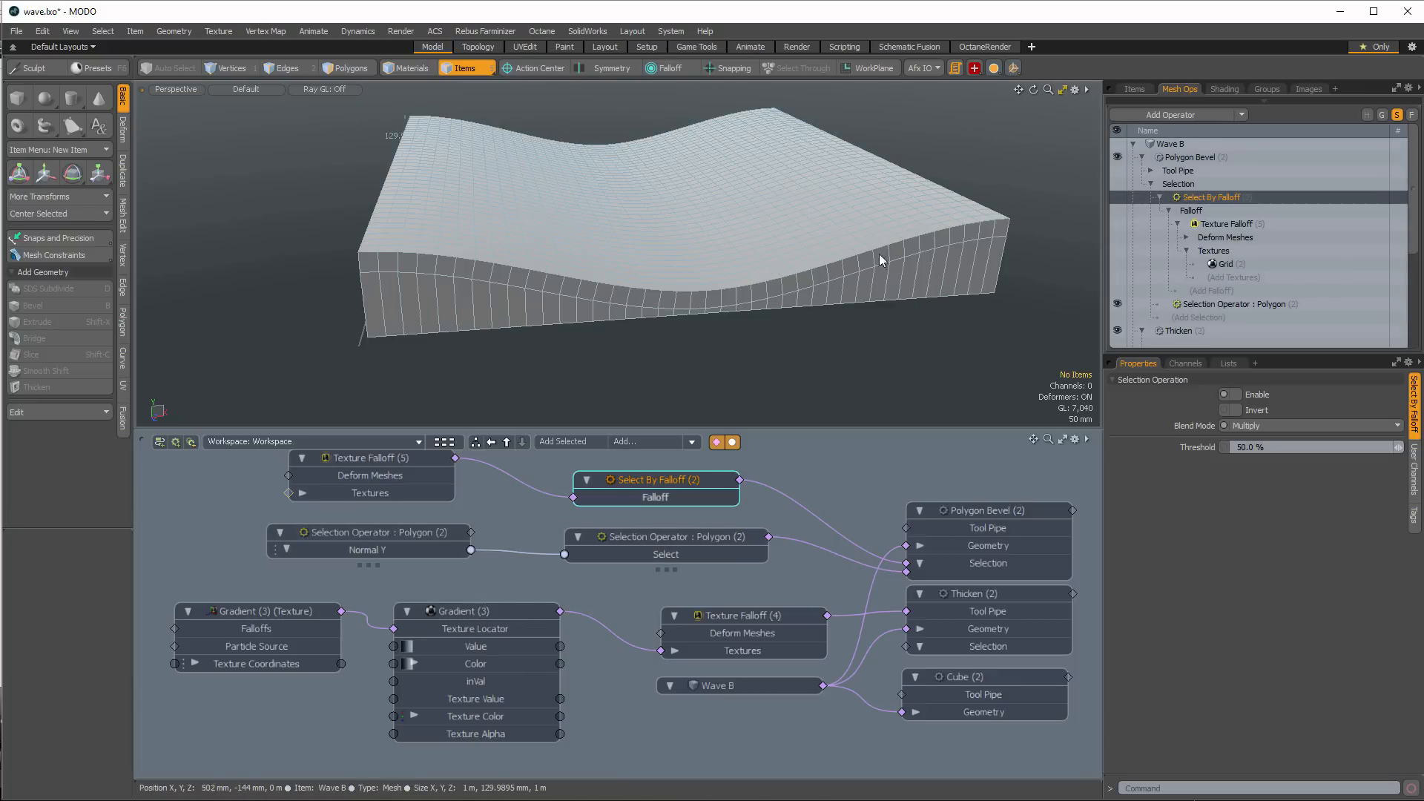
click(1119, 196)
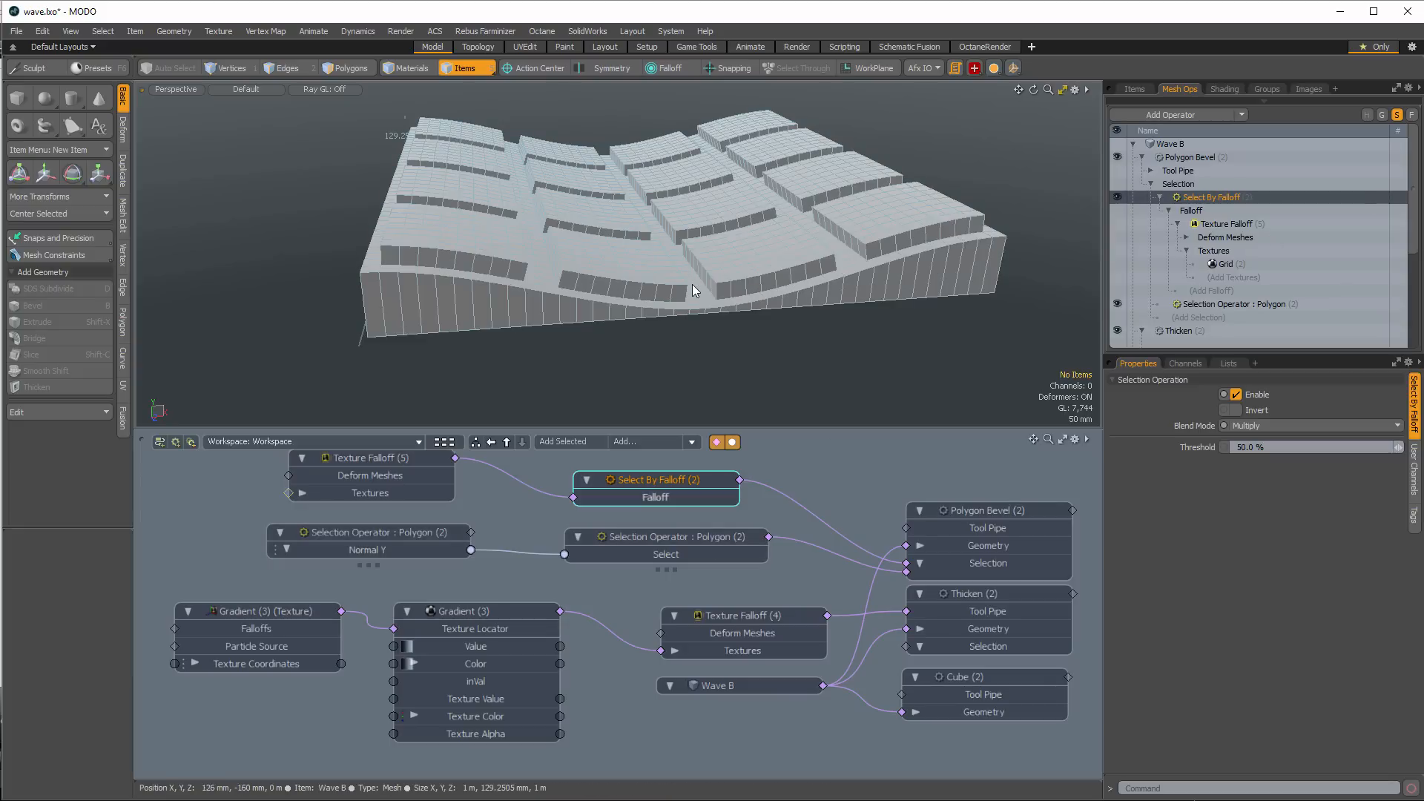
drag(690, 539, 677, 537)
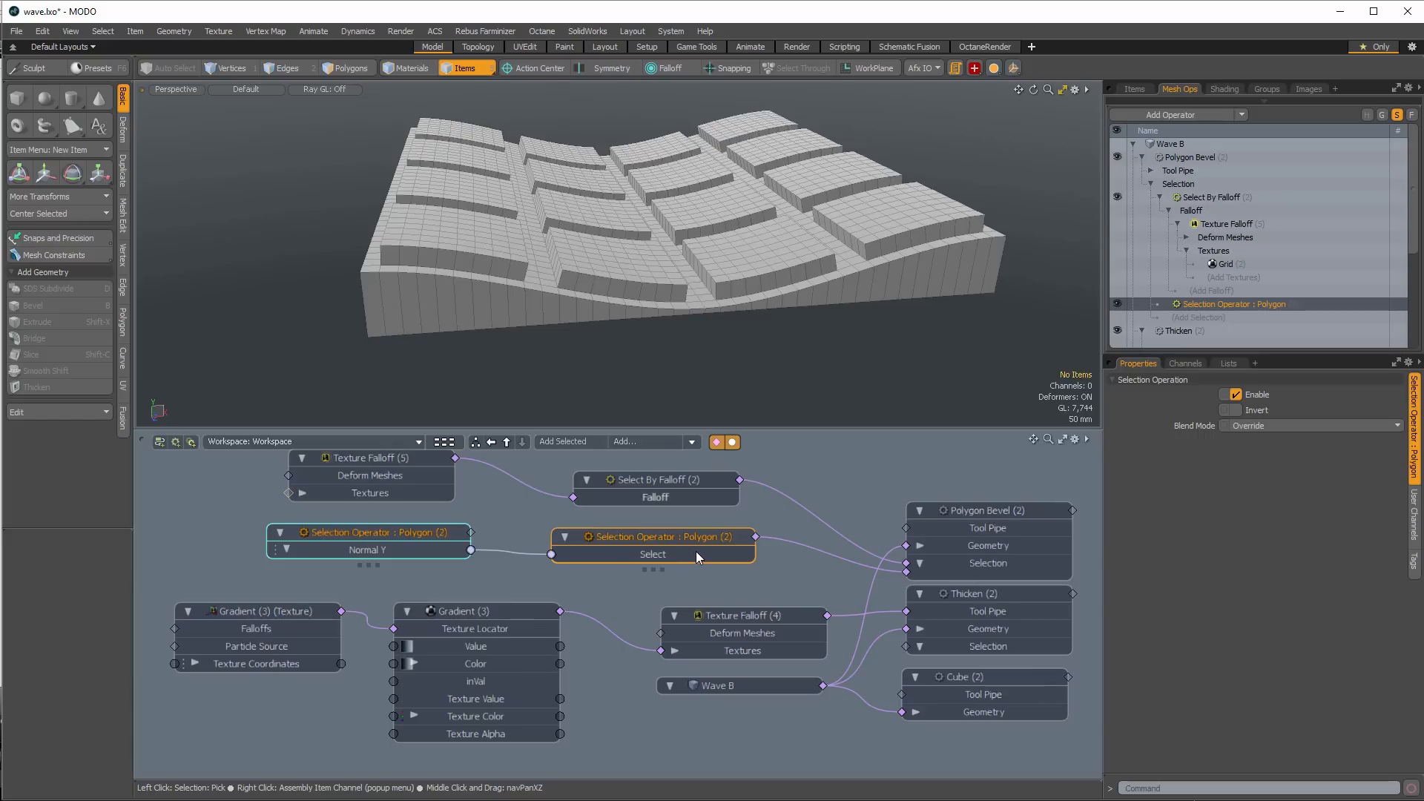
key(alt)
alt+drag(706, 261, 1006, 267)
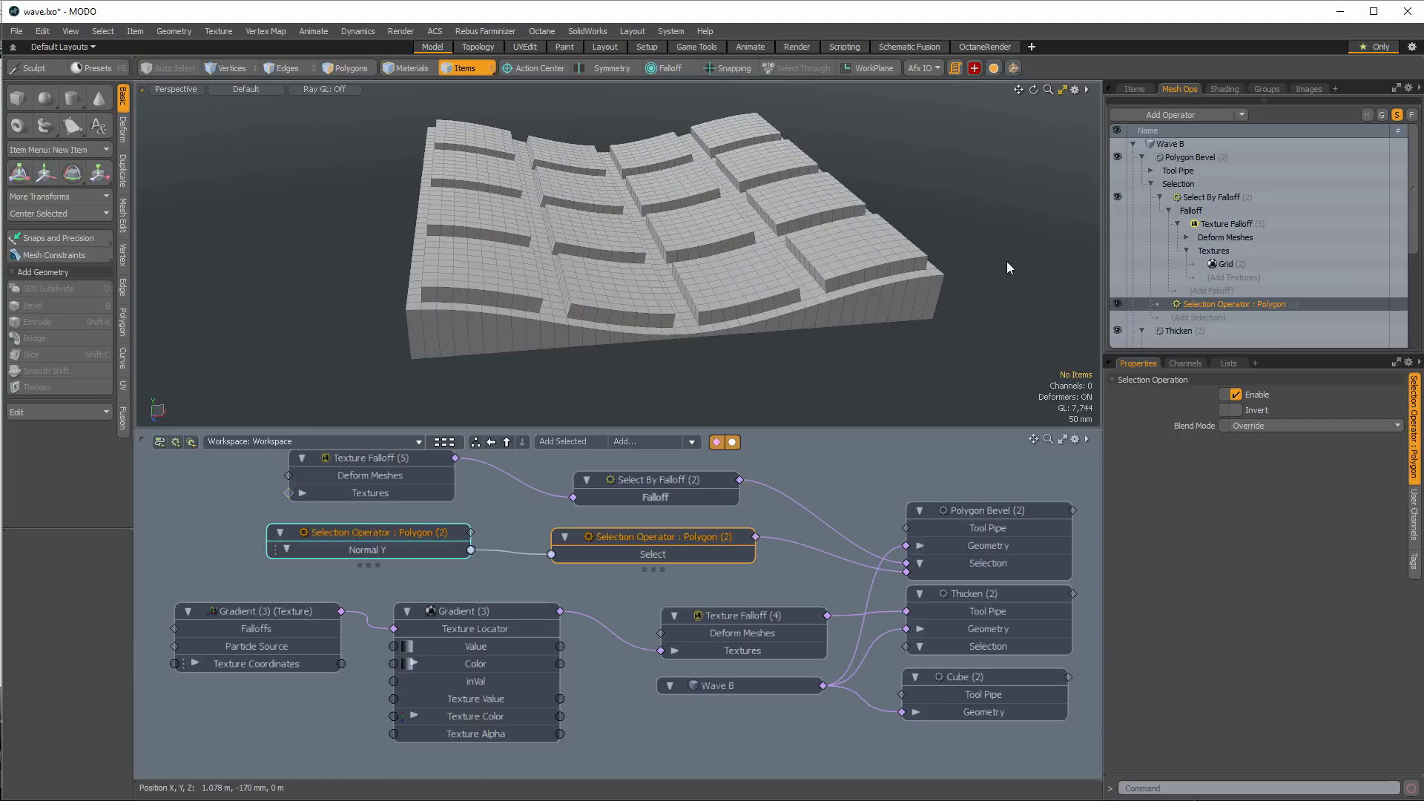
Set the Grid texture's Line Value to 100% and its Filler Value to 0%
click(1225, 265)
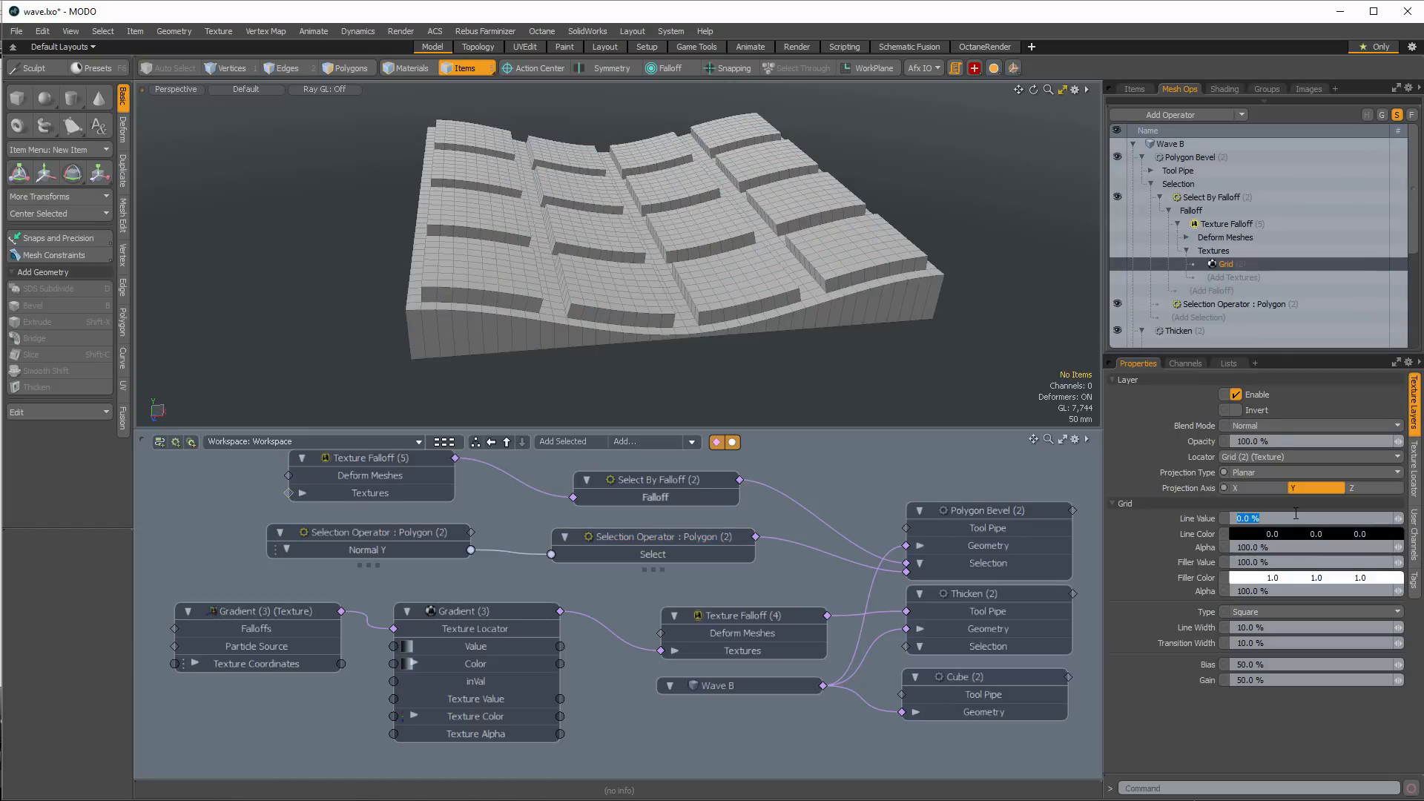
key(Return)
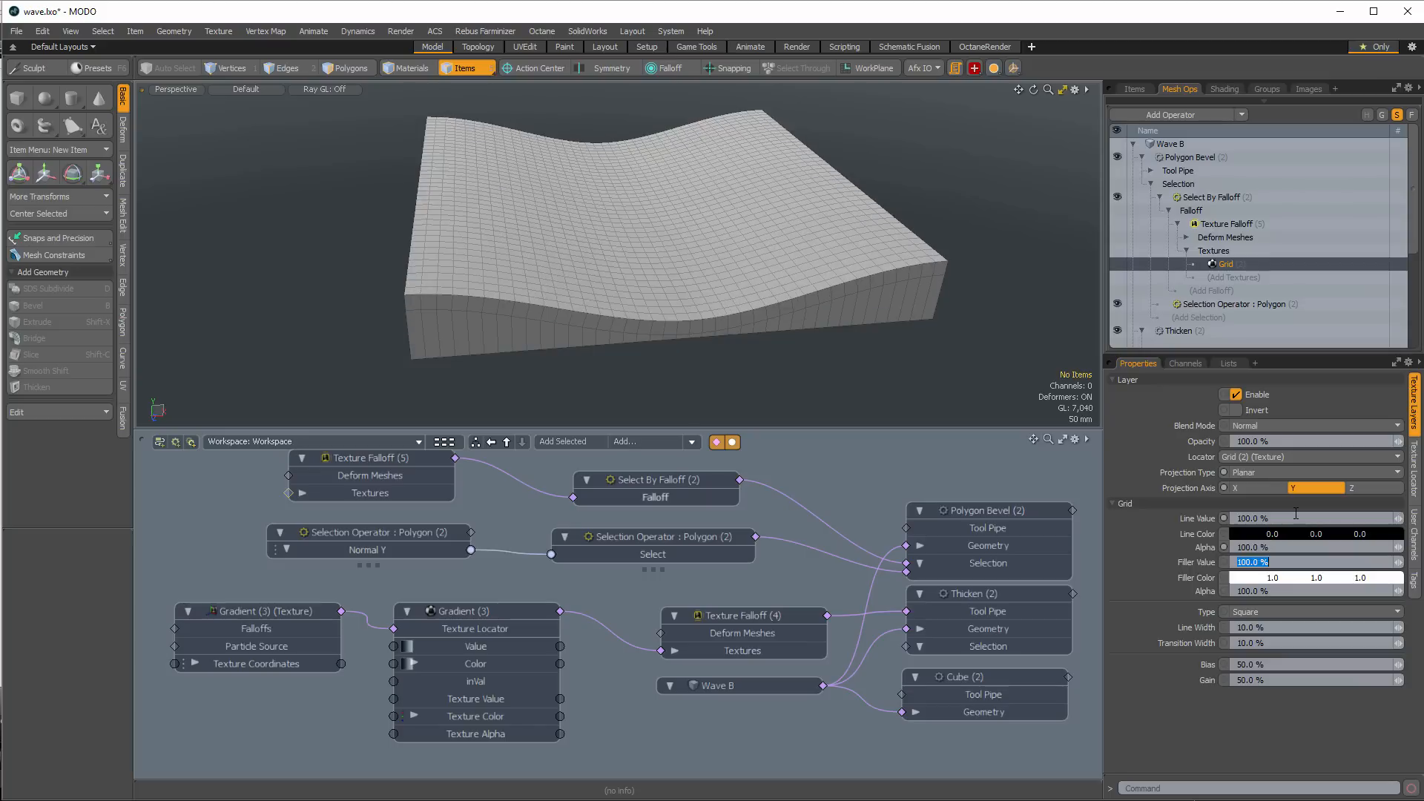
click(1261, 562)
text(0)
key(Return)
click(772, 220)
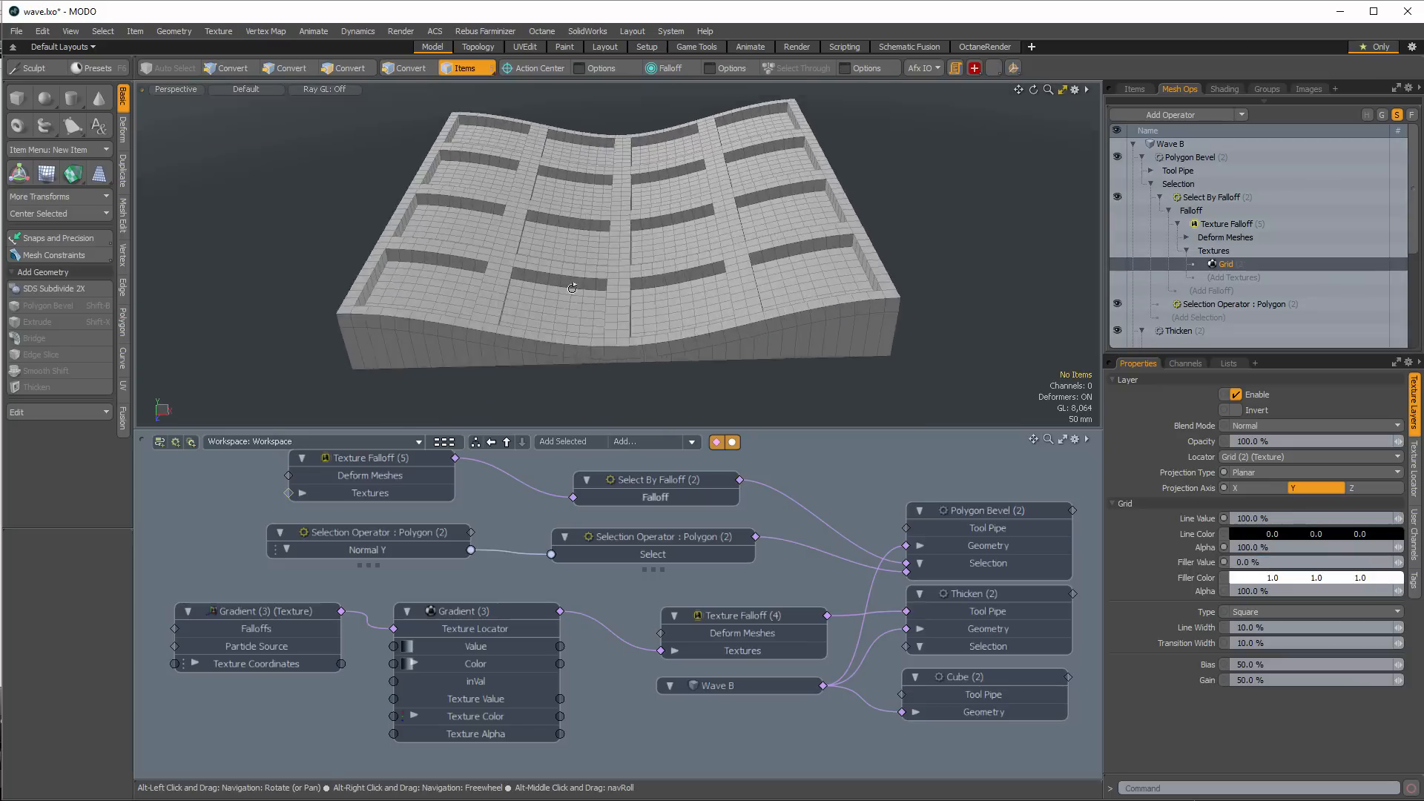
click(1069, 312)
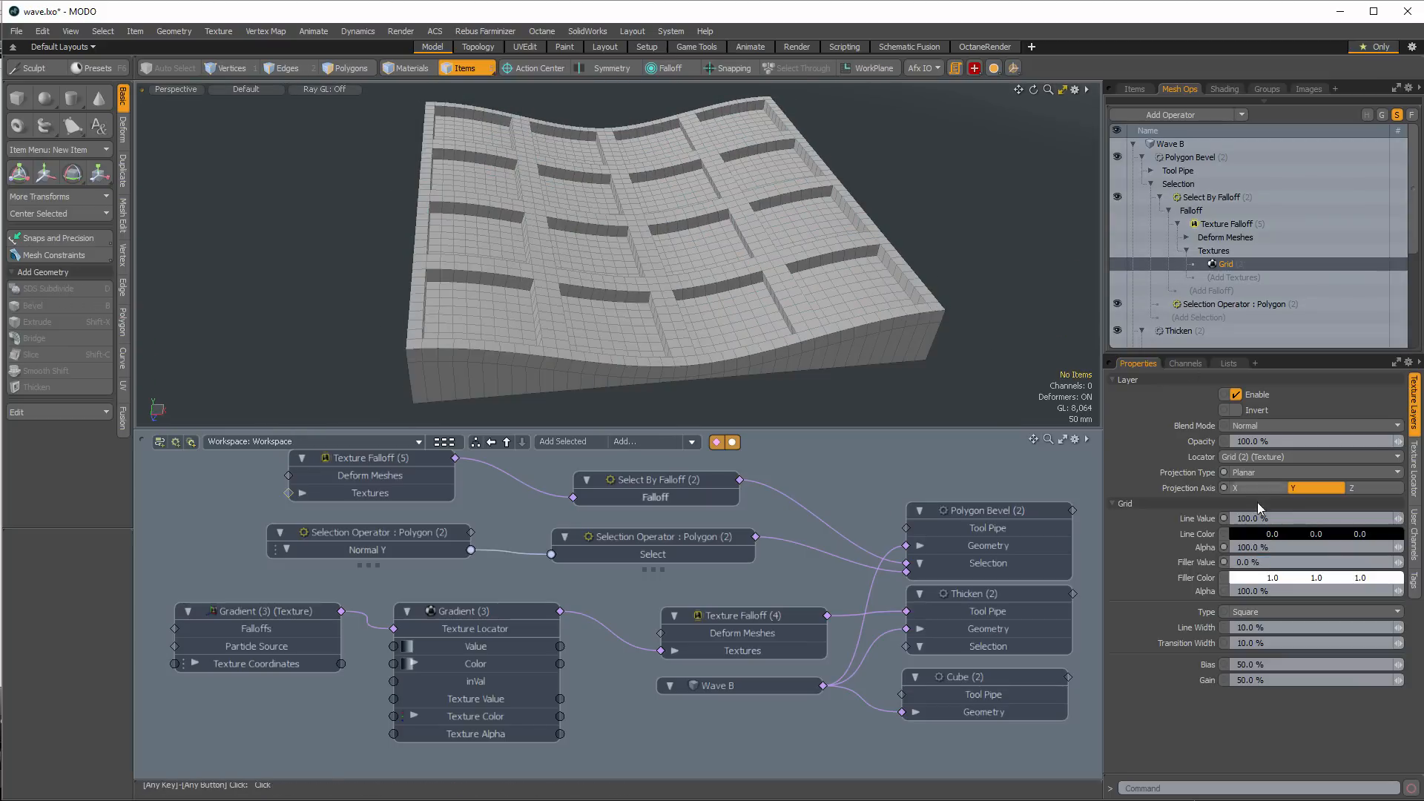
Restore the Grid texture's Line Value to 0% and its Filler Value to 100%
click(1283, 519)
text(0)
key(Tab)
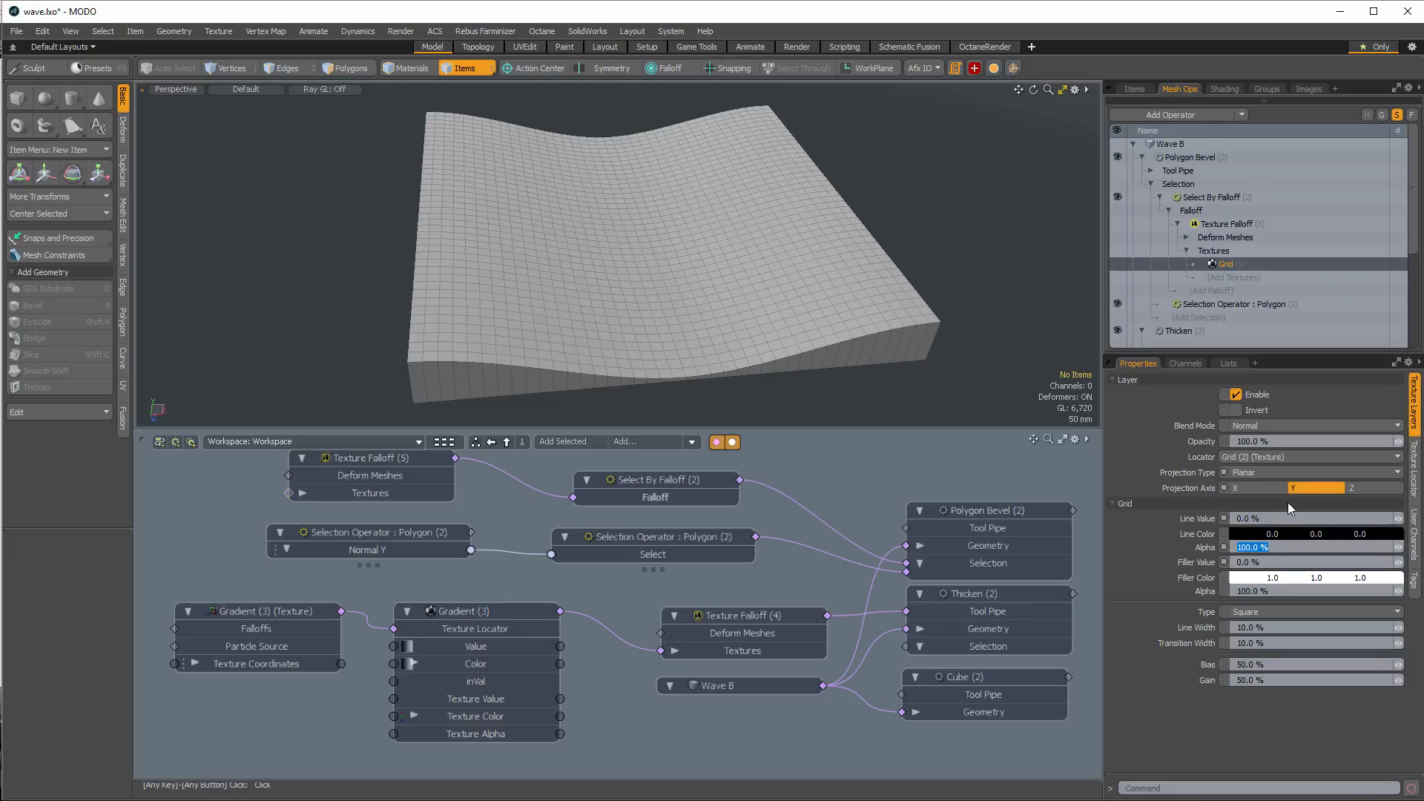
key(Tab)
text(100)
key(Return)
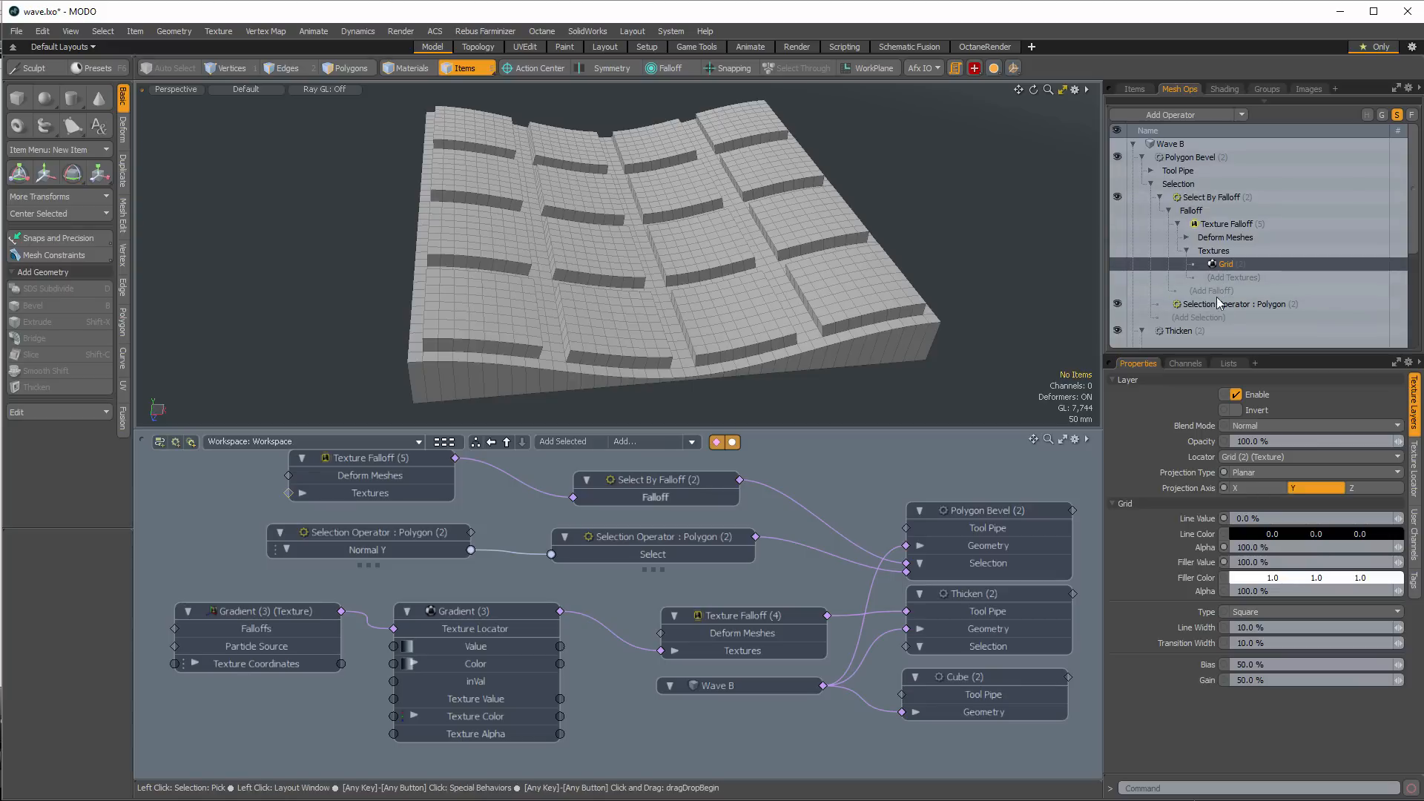
Collapse Select By Falloff and add a new Invert operation to Polygon Bevel's selection
click(1204, 317)
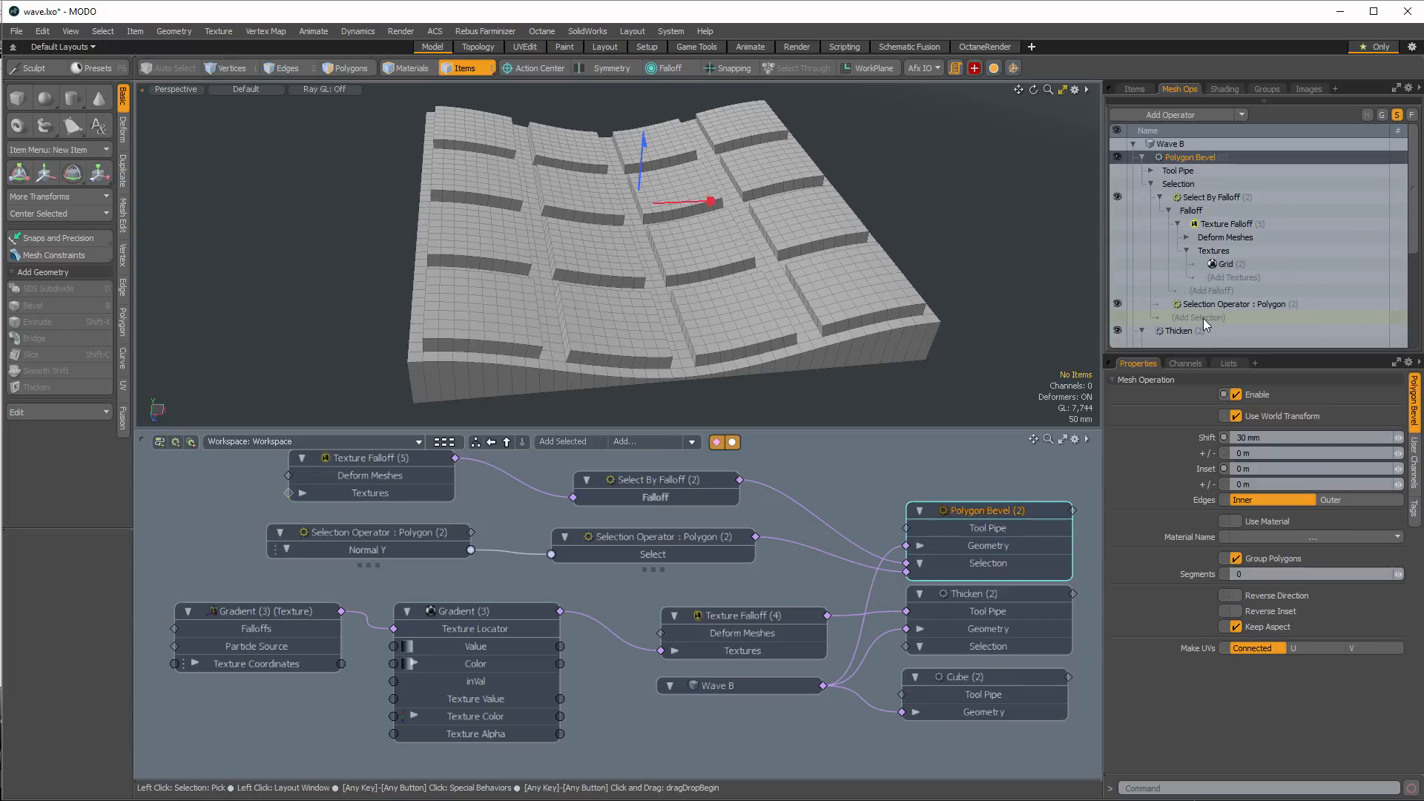
click(1160, 197)
click(1195, 224)
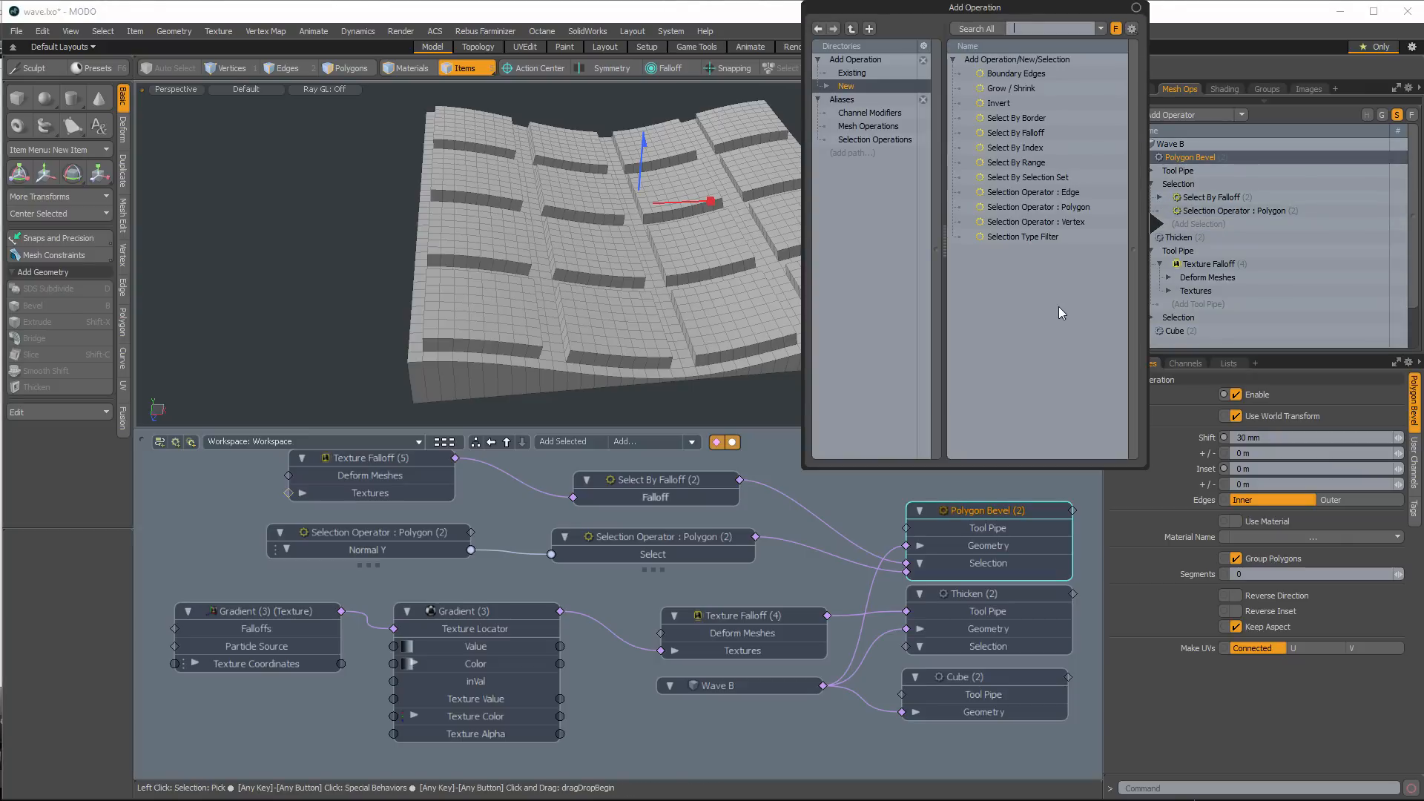
double_click(999, 103)
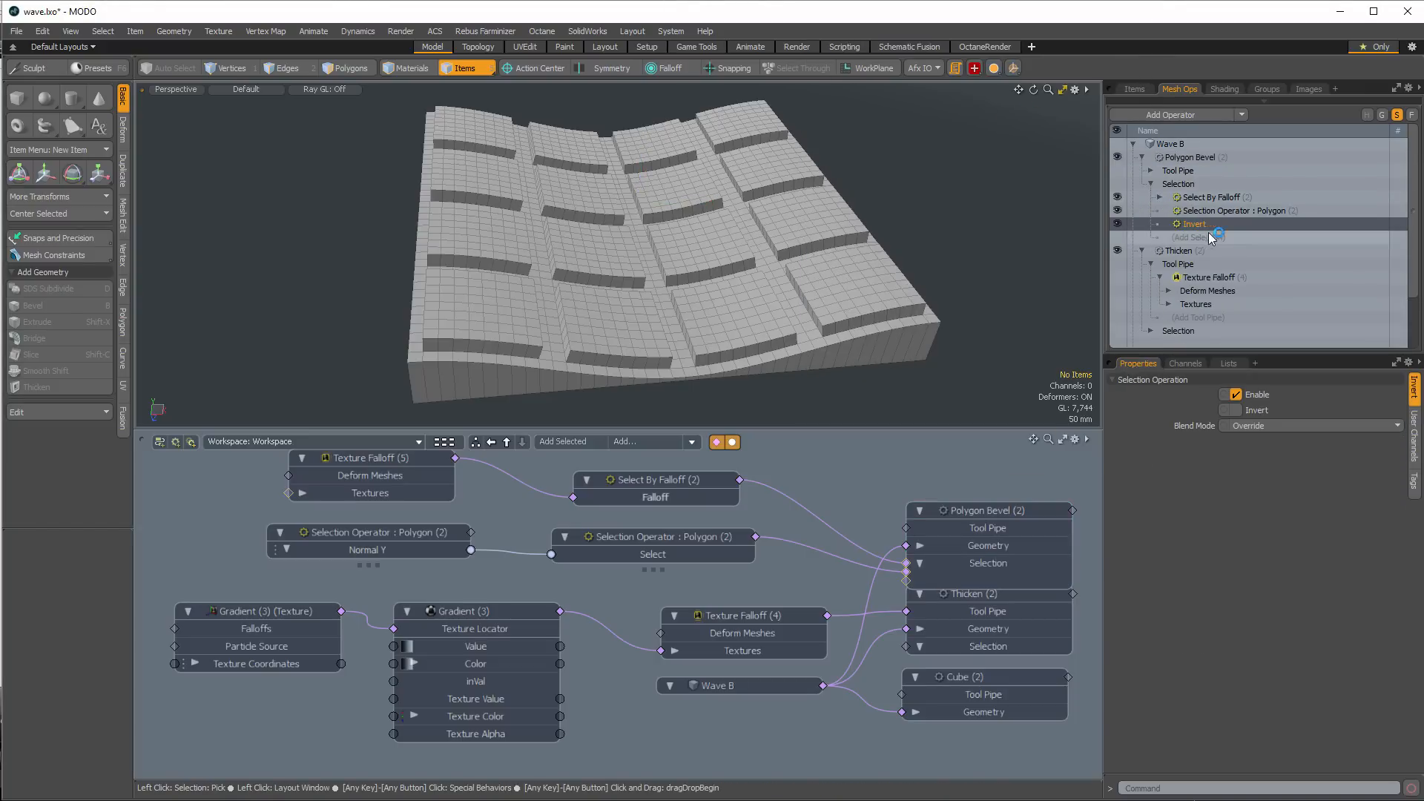
Try the Invert operation above Select By Falloff in the selection order, and delete the Invert item
drag(1196, 223, 1217, 198)
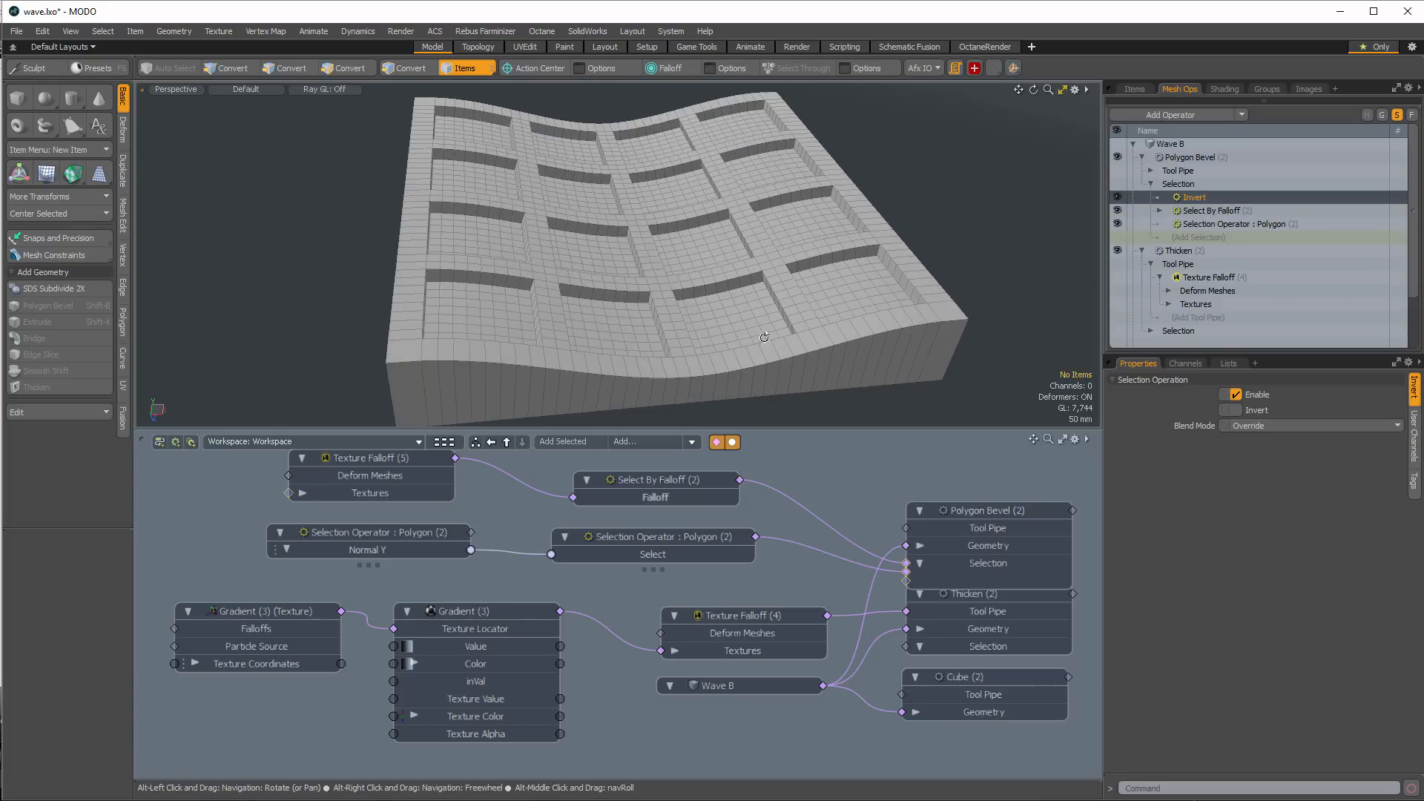
alt+drag(764, 341, 788, 331)
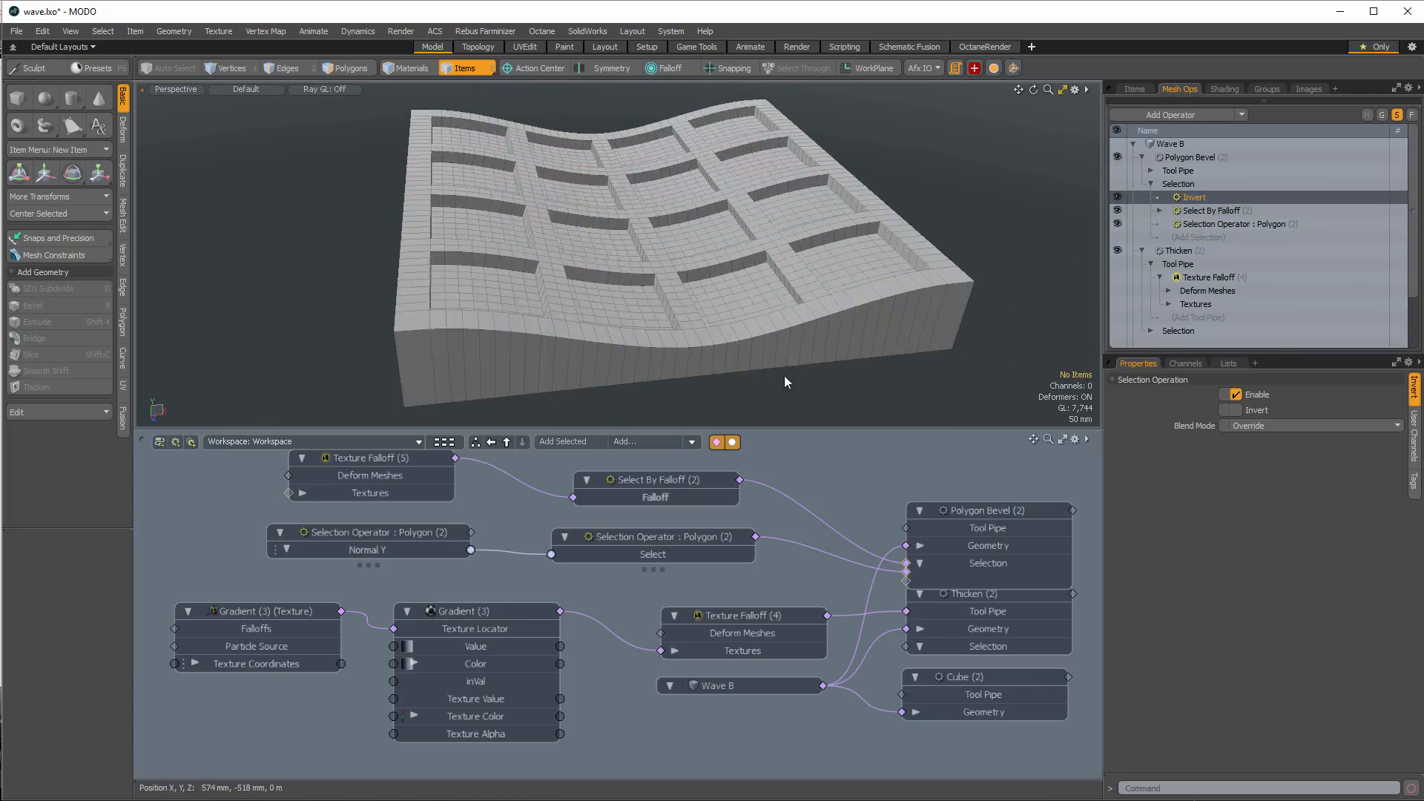
alt+drag(507, 368, 738, 385)
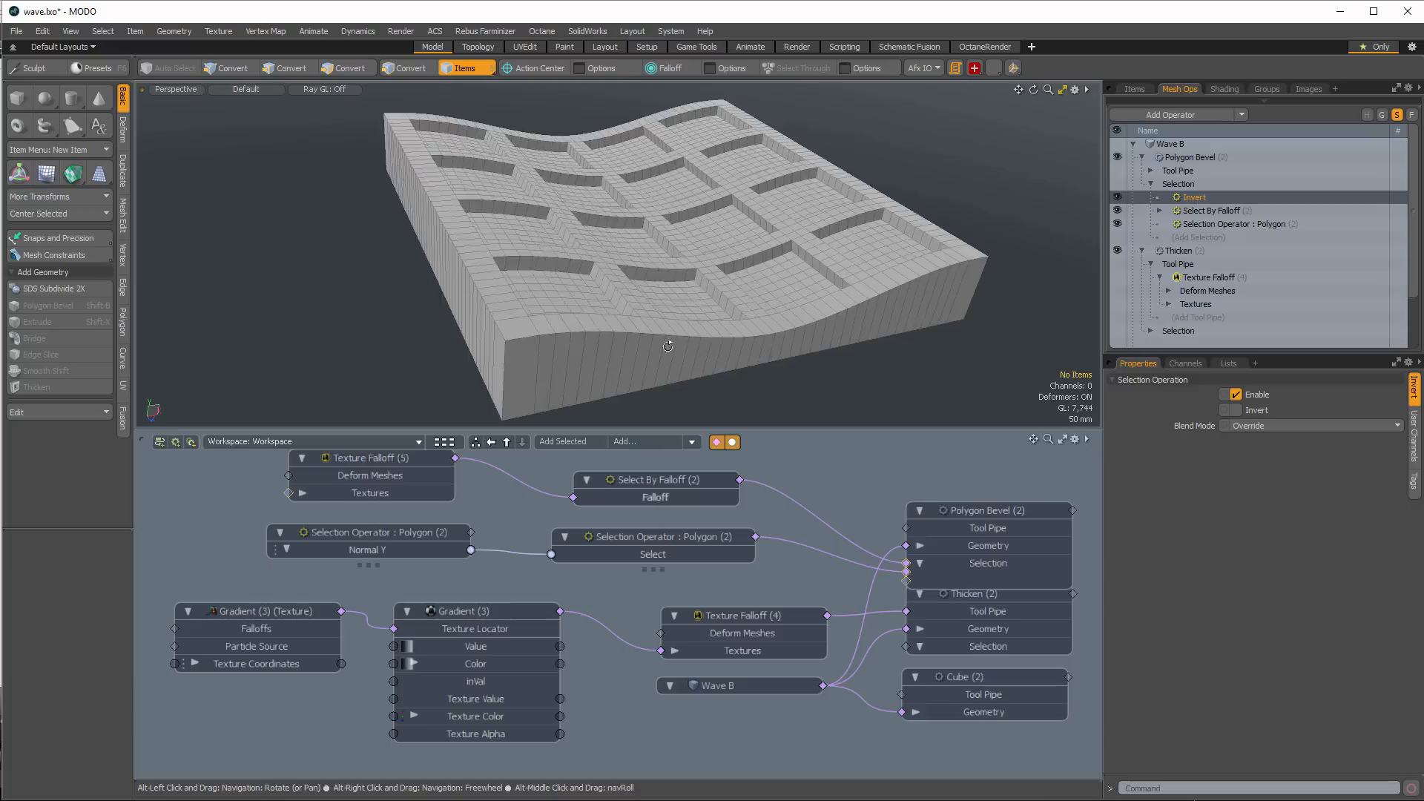
click(1382, 197)
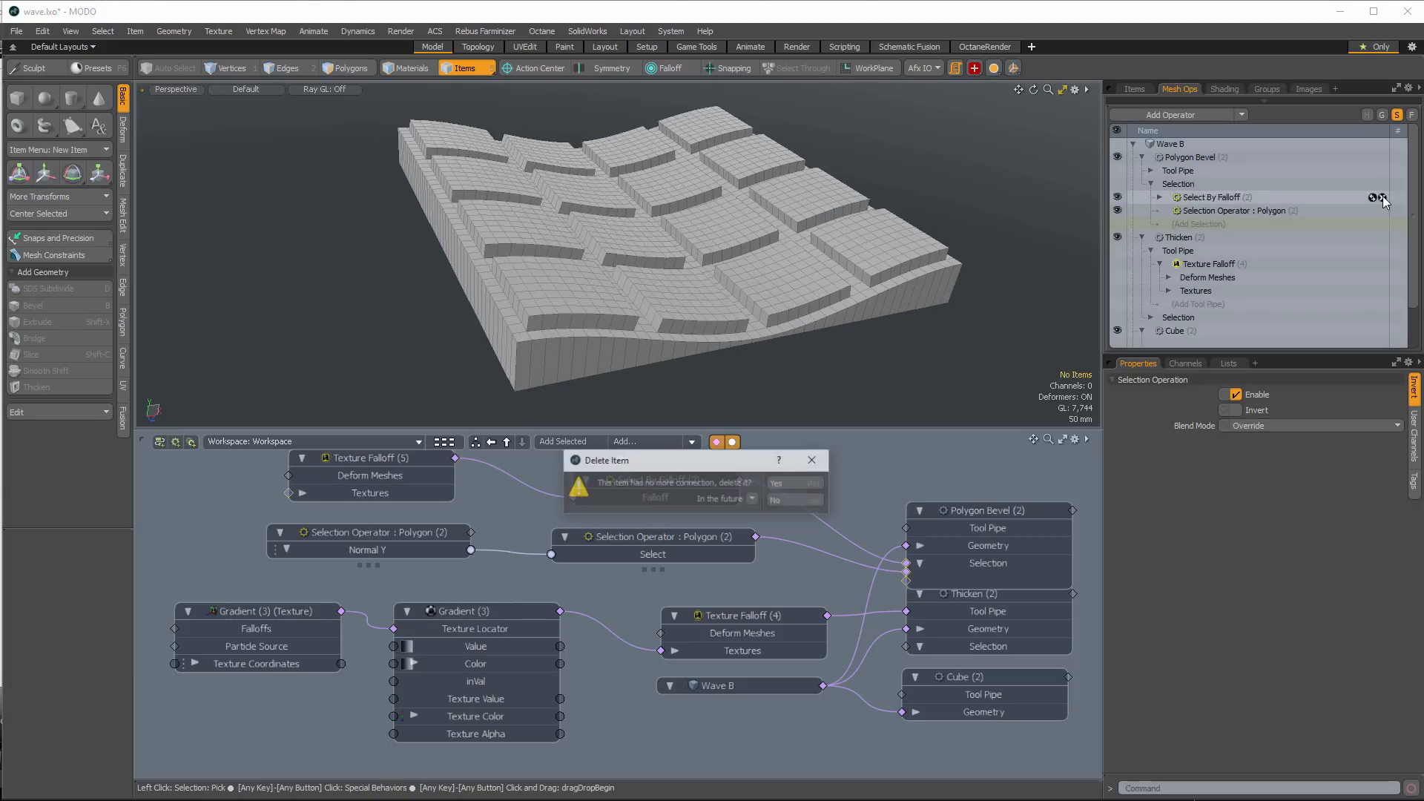
click(802, 488)
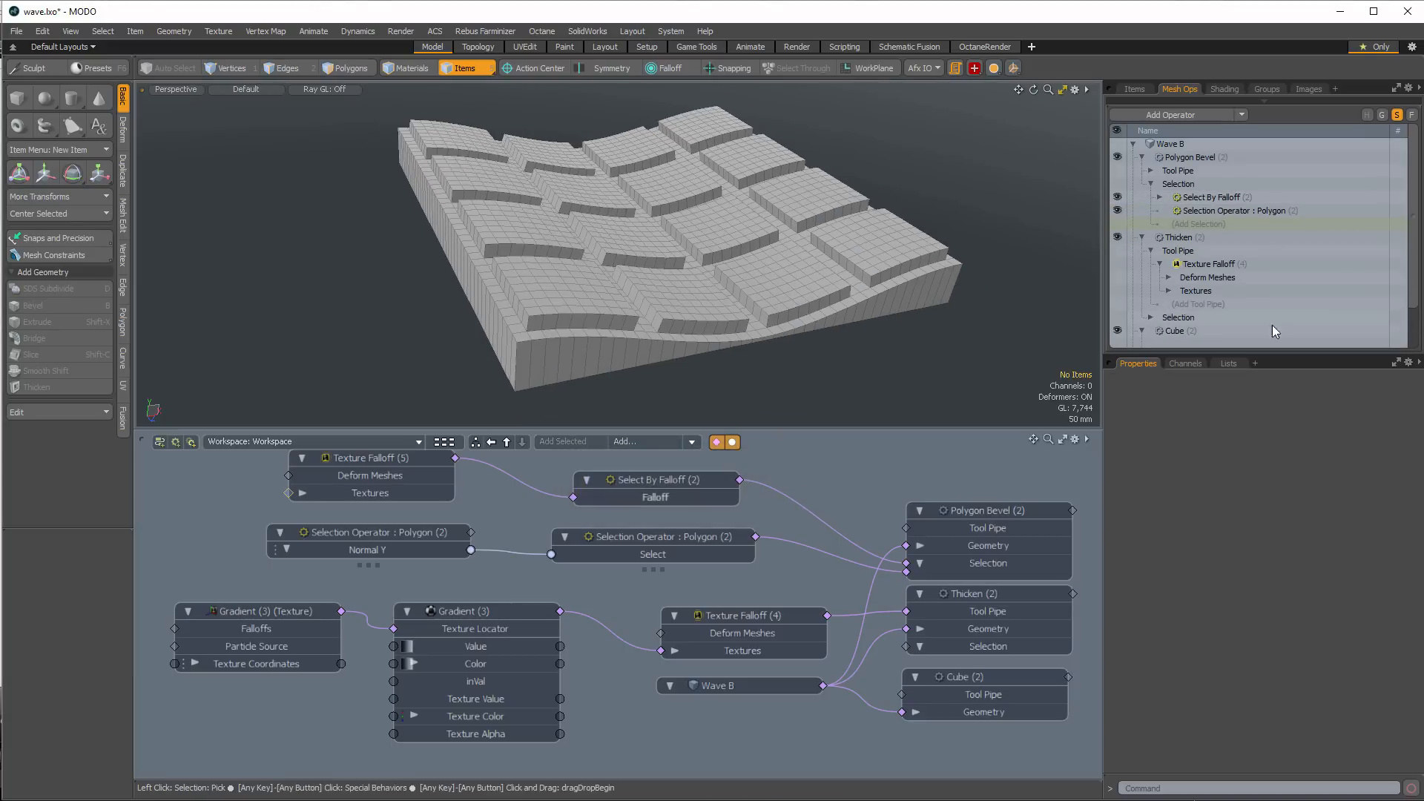
Expand Select By Falloff and set its Grid texture's Line Value to 100% and Filler Value to 0%
click(1168, 199)
click(1162, 198)
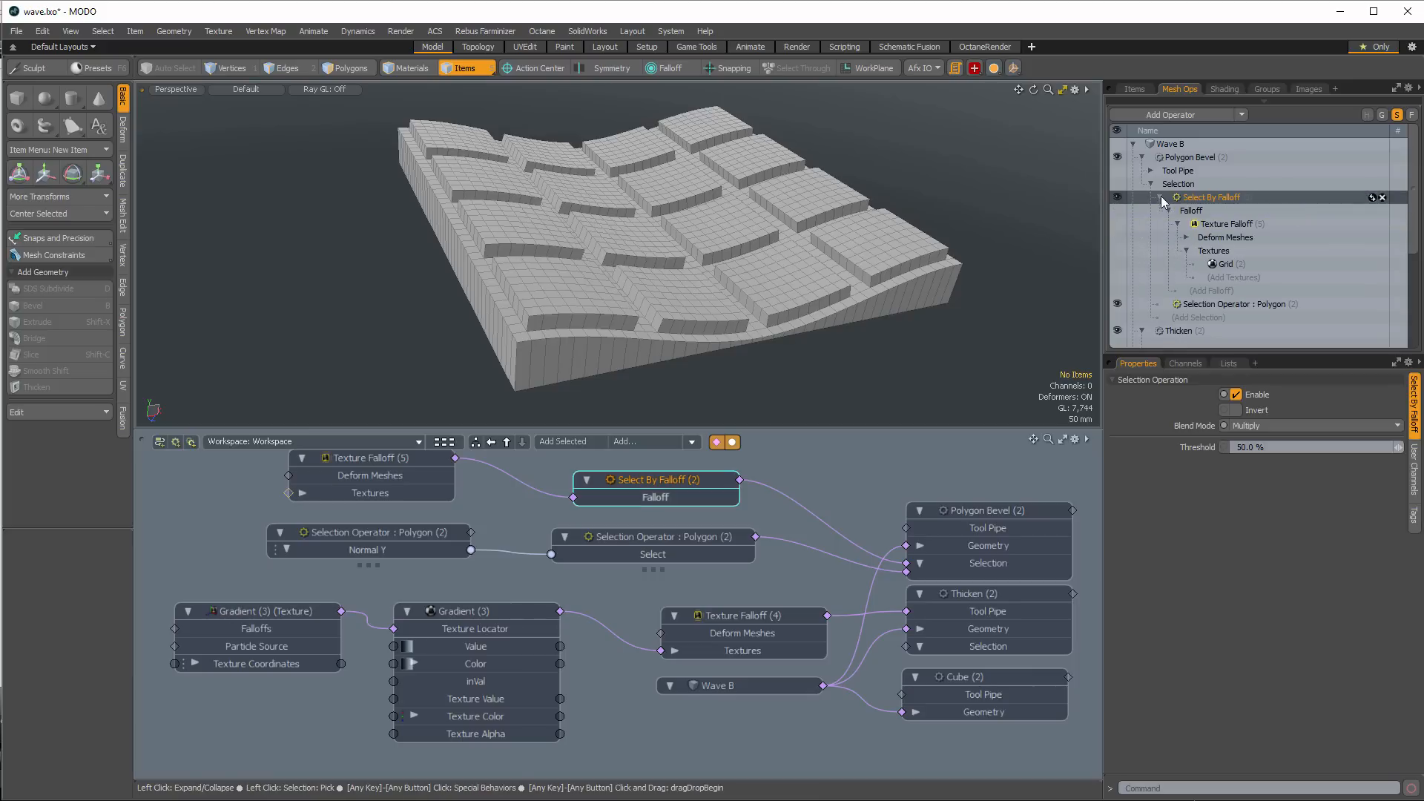
click(1225, 265)
click(1278, 515)
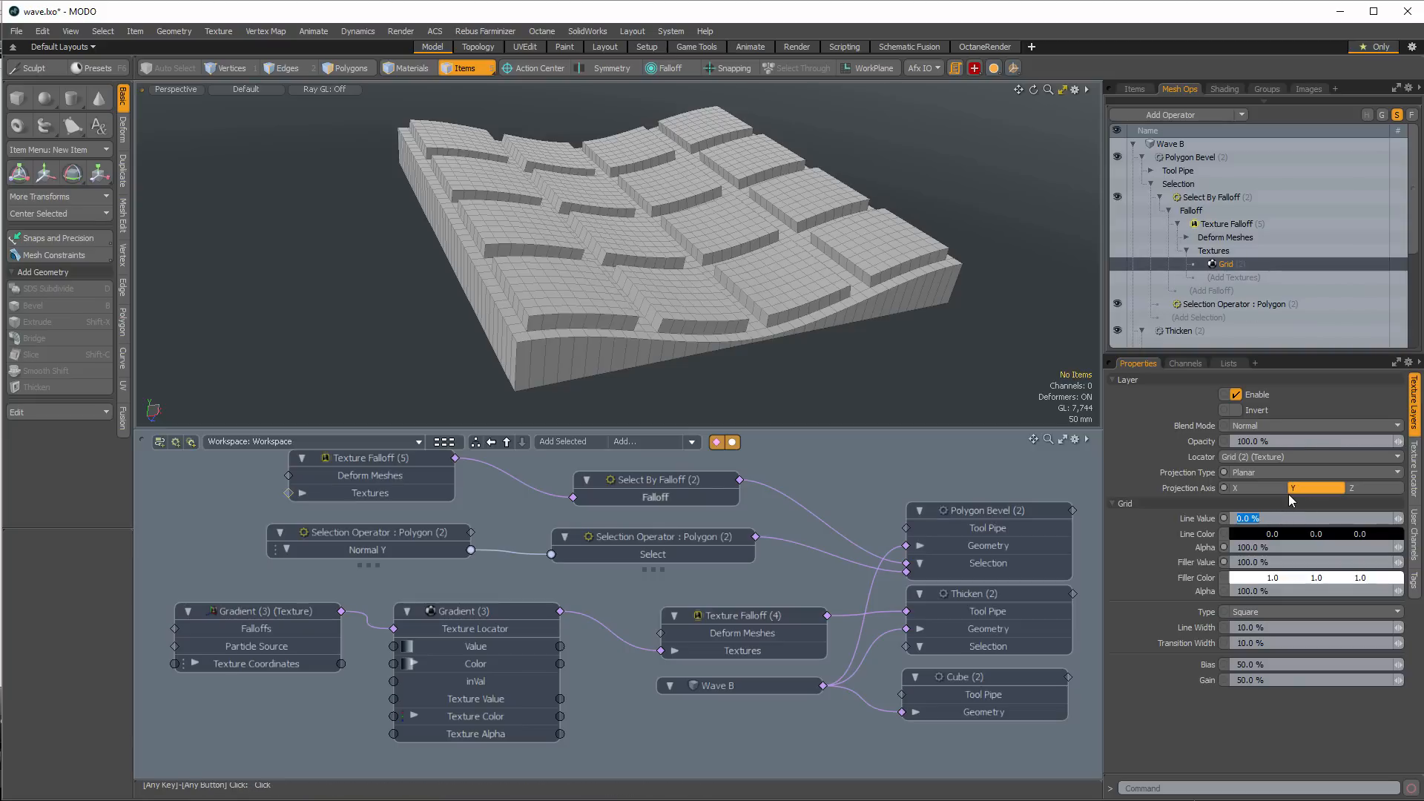
key(Tab)
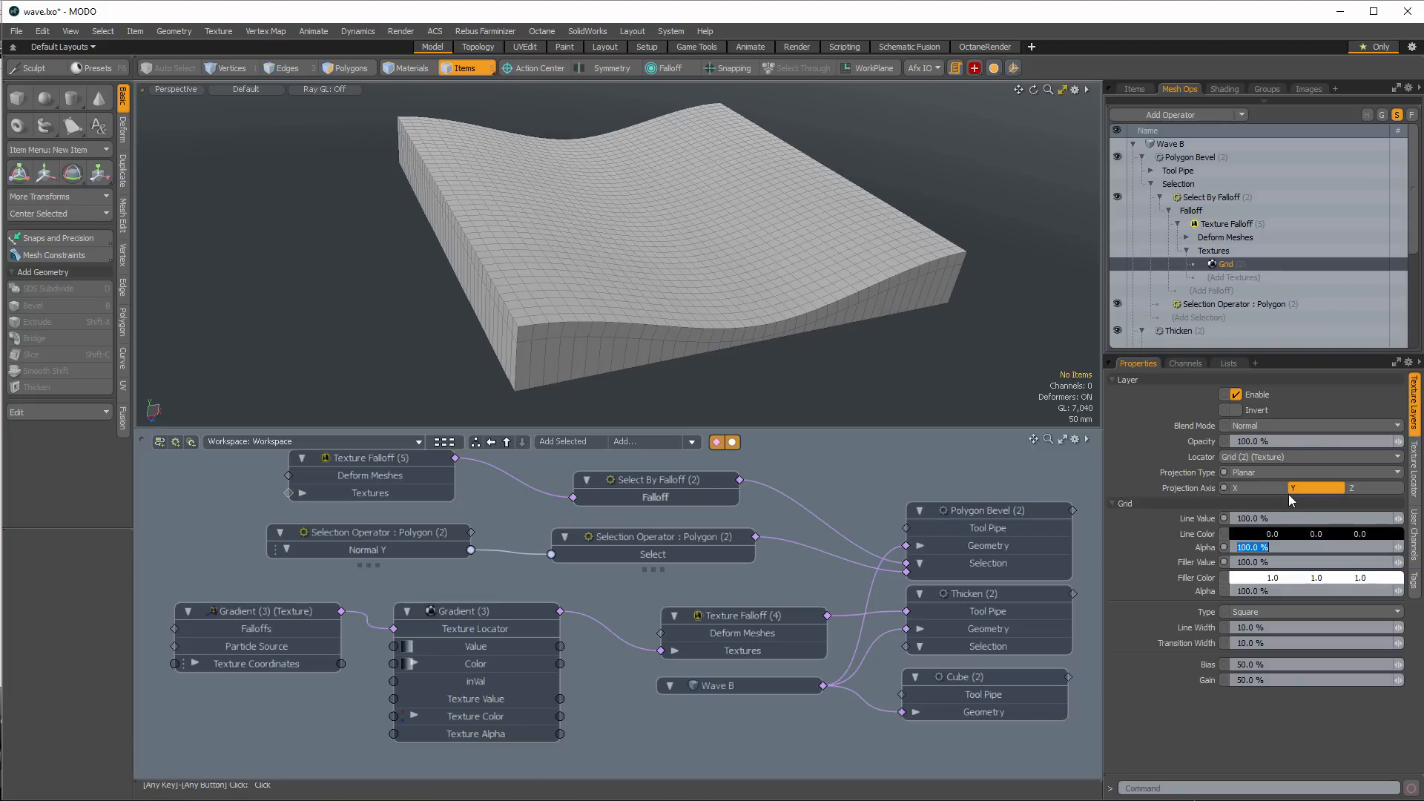
key(Tab)
text(0)
key(Return)
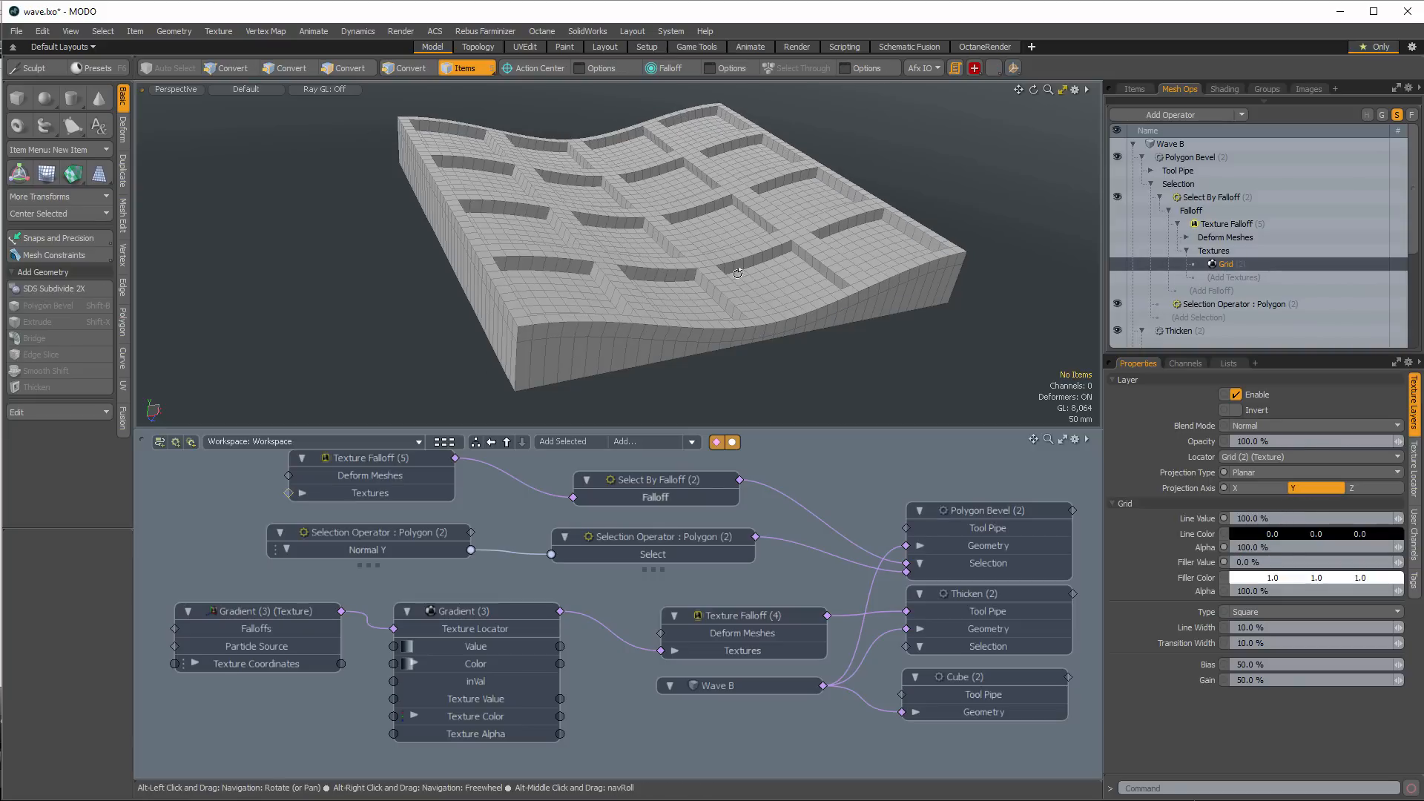
mouse_move(668, 312)
alt+mouse_down()
mouse_move(666, 342)
mouse_move(641, 314)
alt+mouse_up()
click(671, 336)
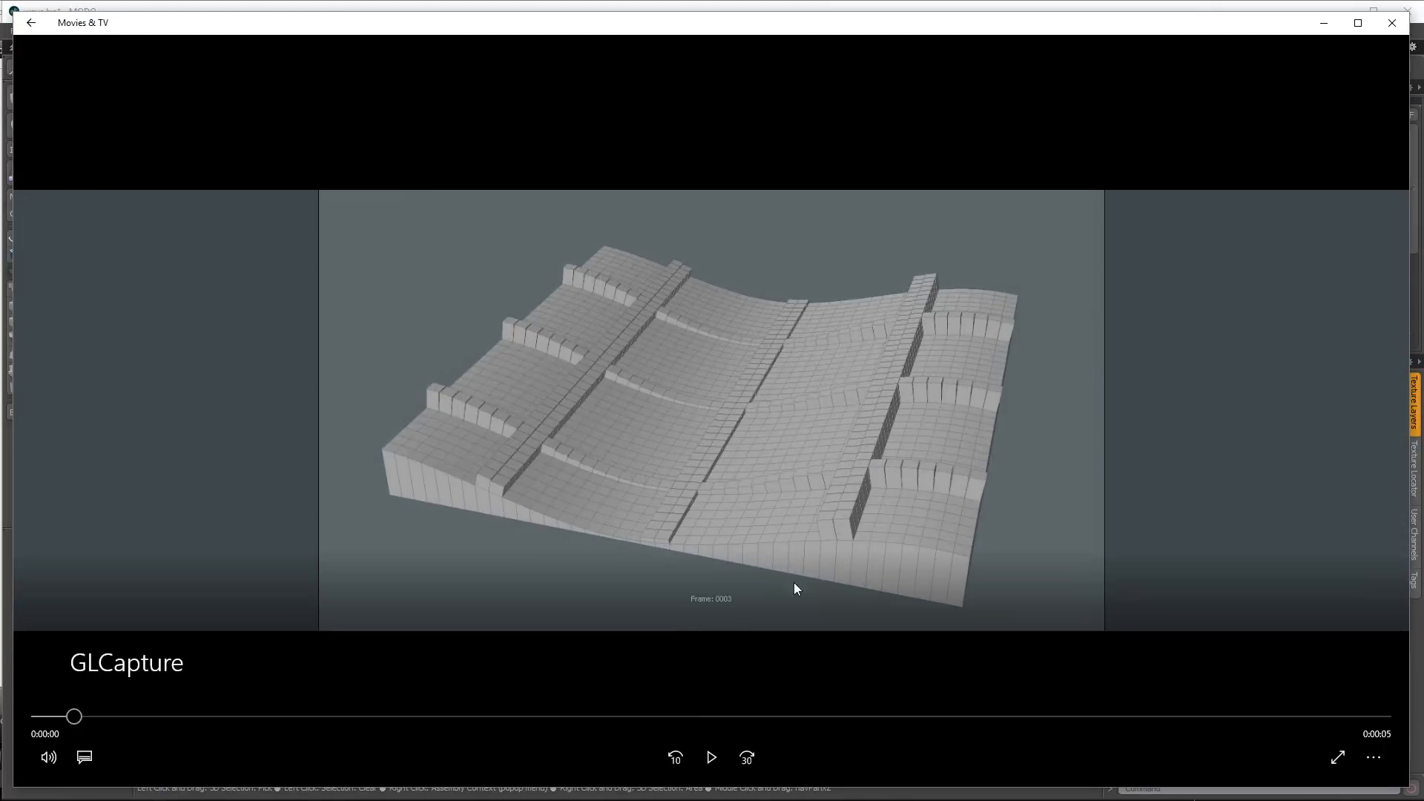
Scrub through the GLCapture animation in Movies & TV to see the grid bevel on the moving wave, and return to MODO
mouse_move(693, 718)
mouse_down()
mouse_move(517, 705)
mouse_move(712, 709)
mouse_up()
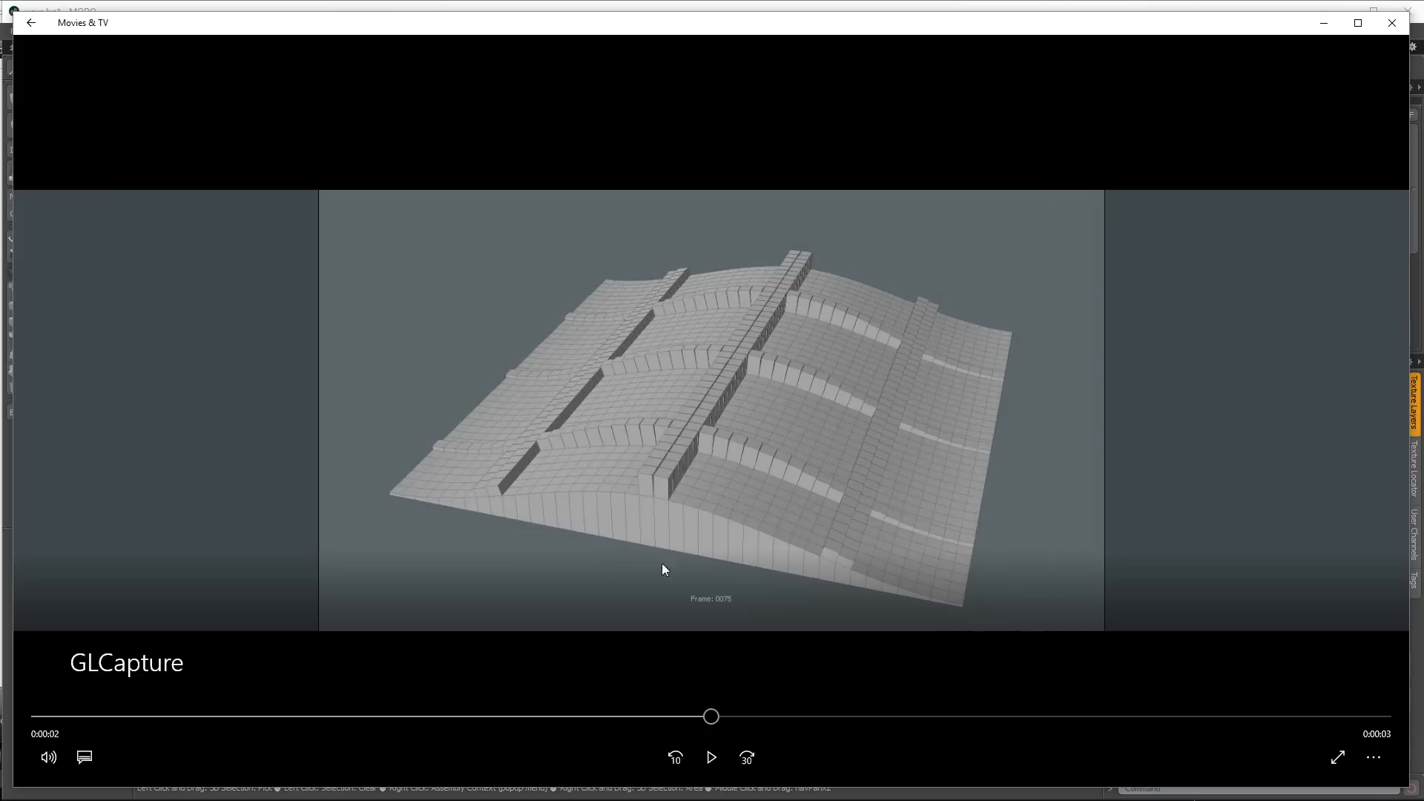
drag(721, 718, 926, 716)
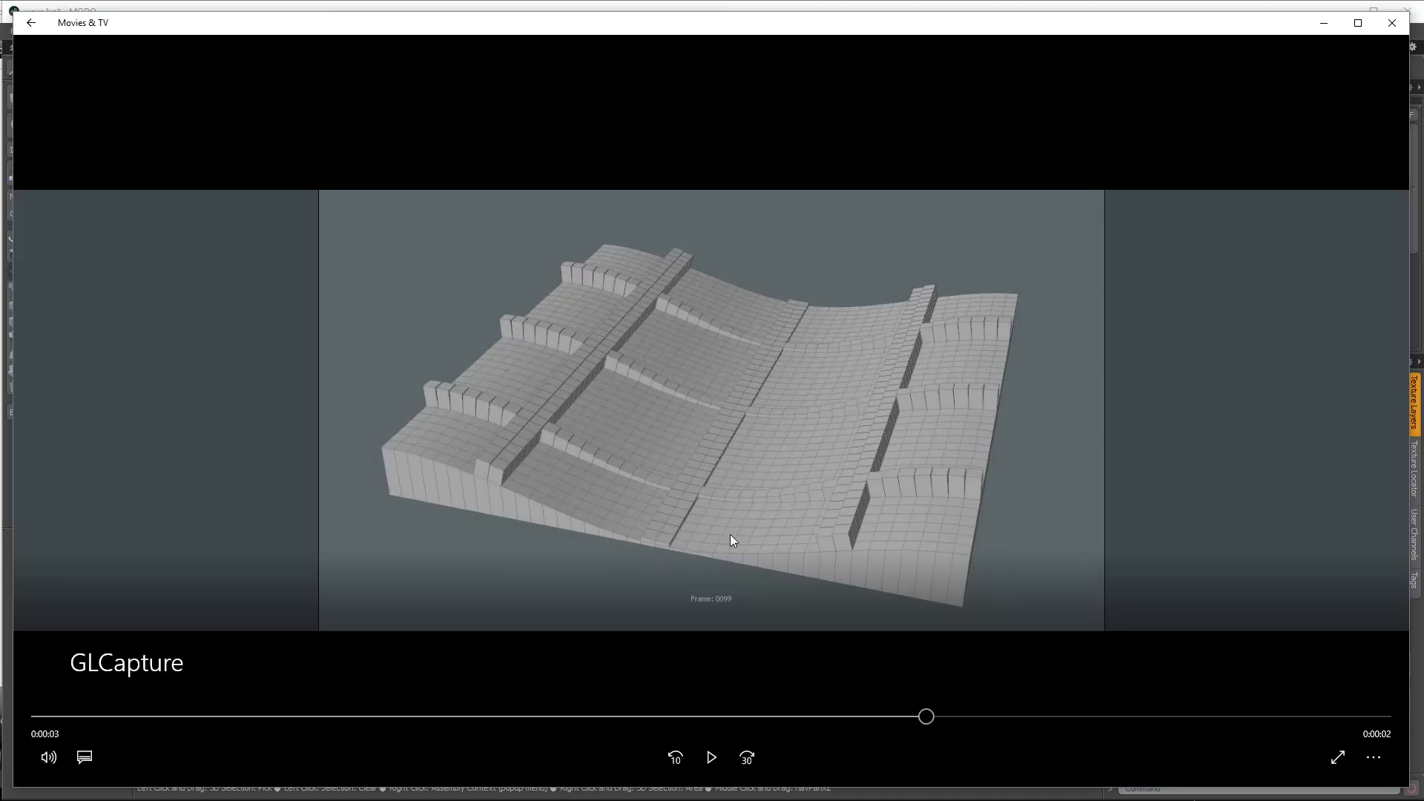
click(1324, 22)
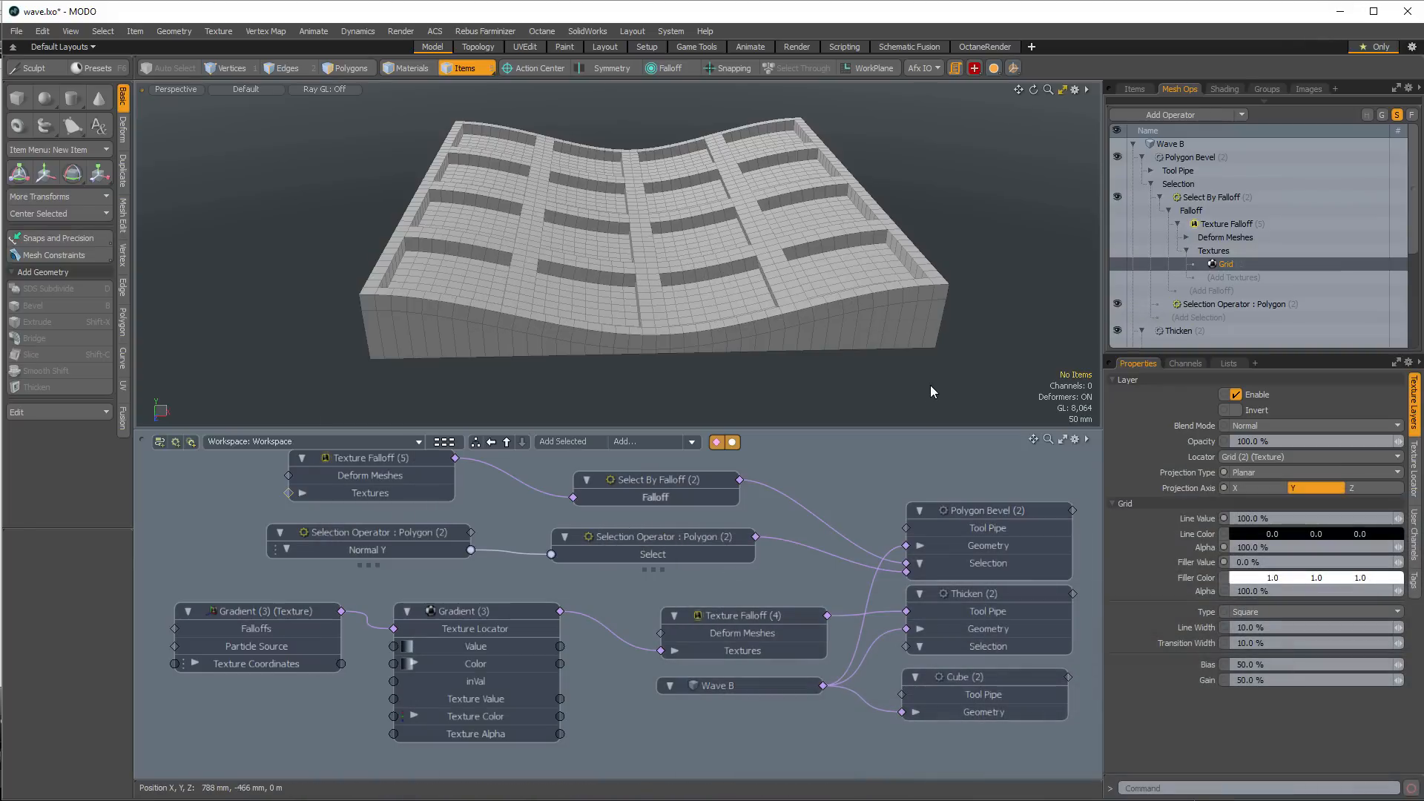
Move the Polygon Bevel node upward in the schematic, away from the Thicken node, and select it
click(1239, 264)
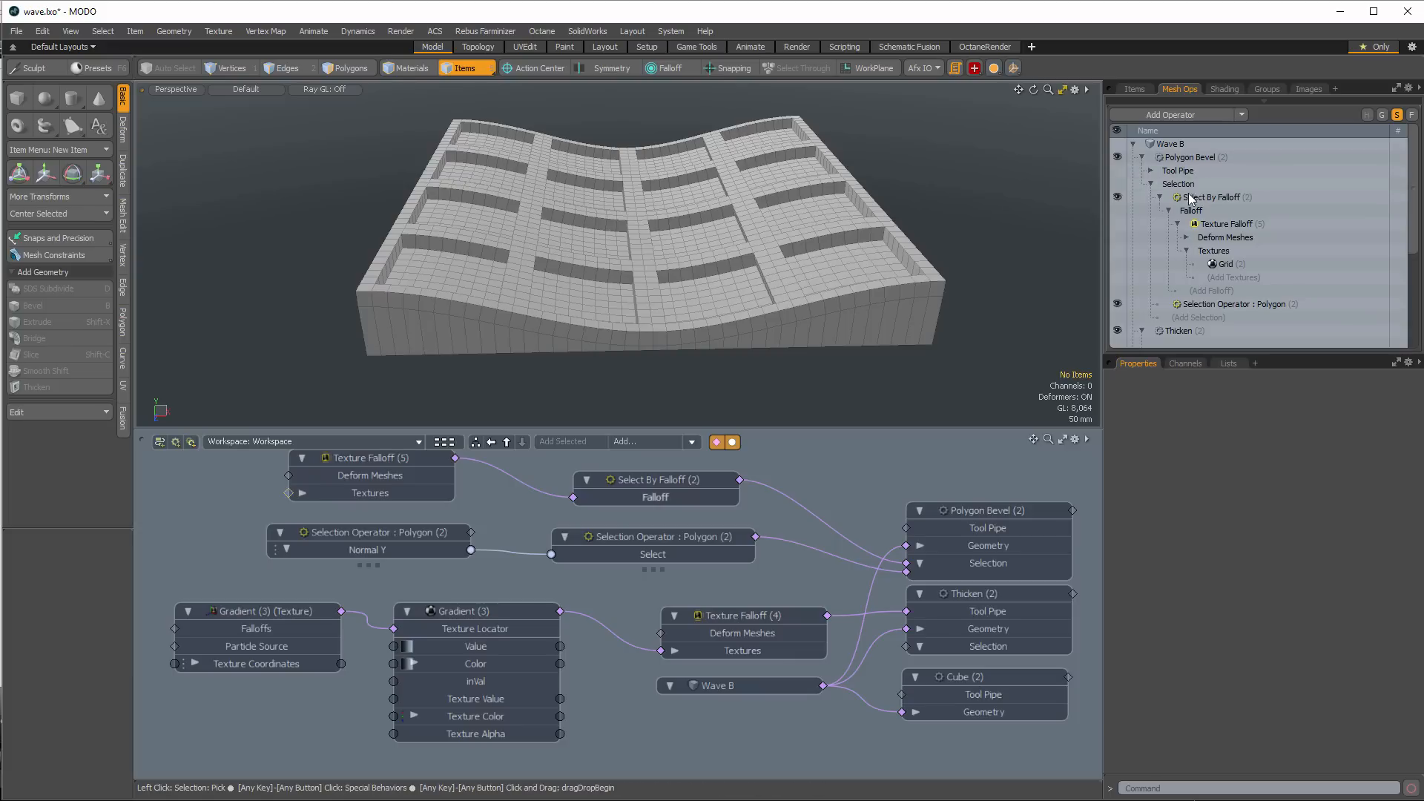
scroll(673, 558, down, 2)
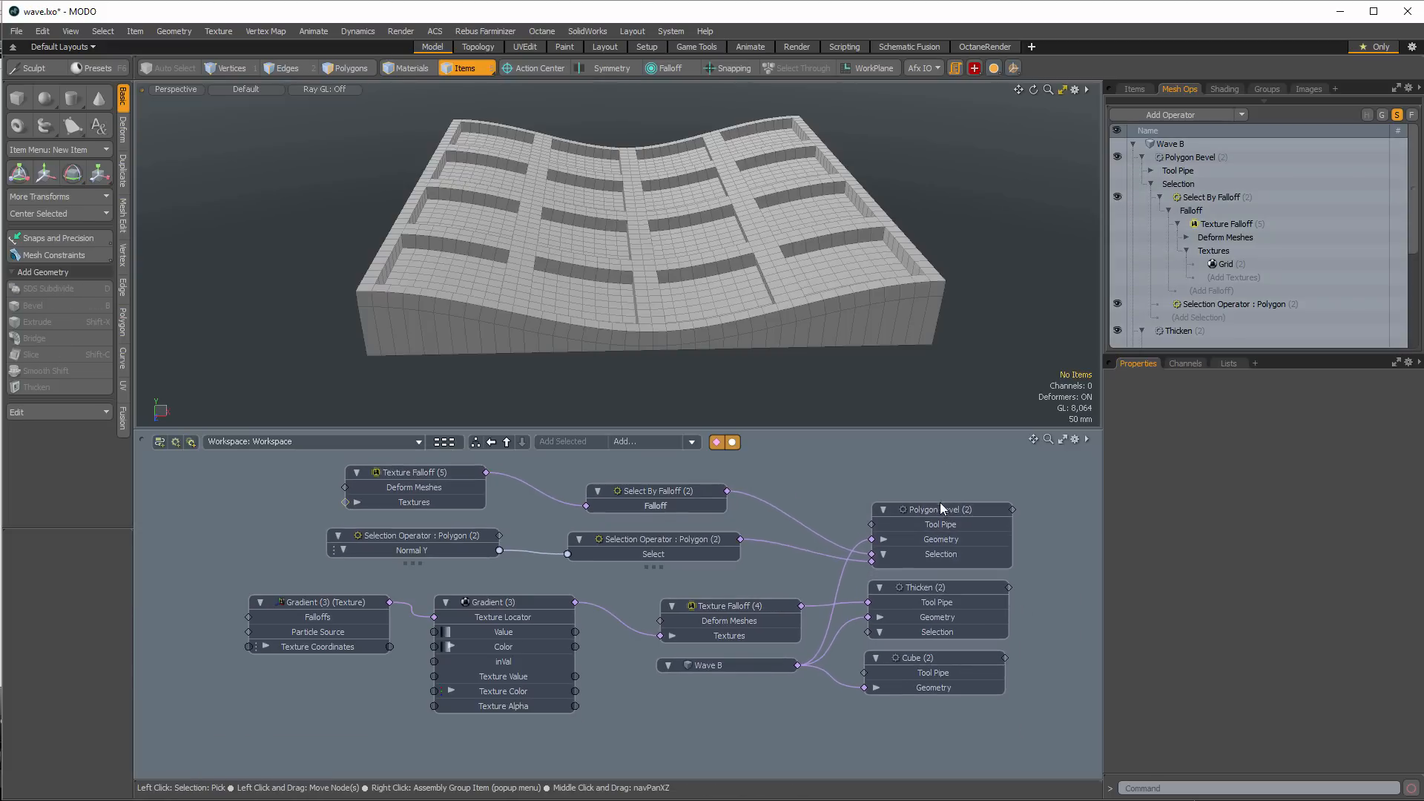
drag(941, 503, 933, 469)
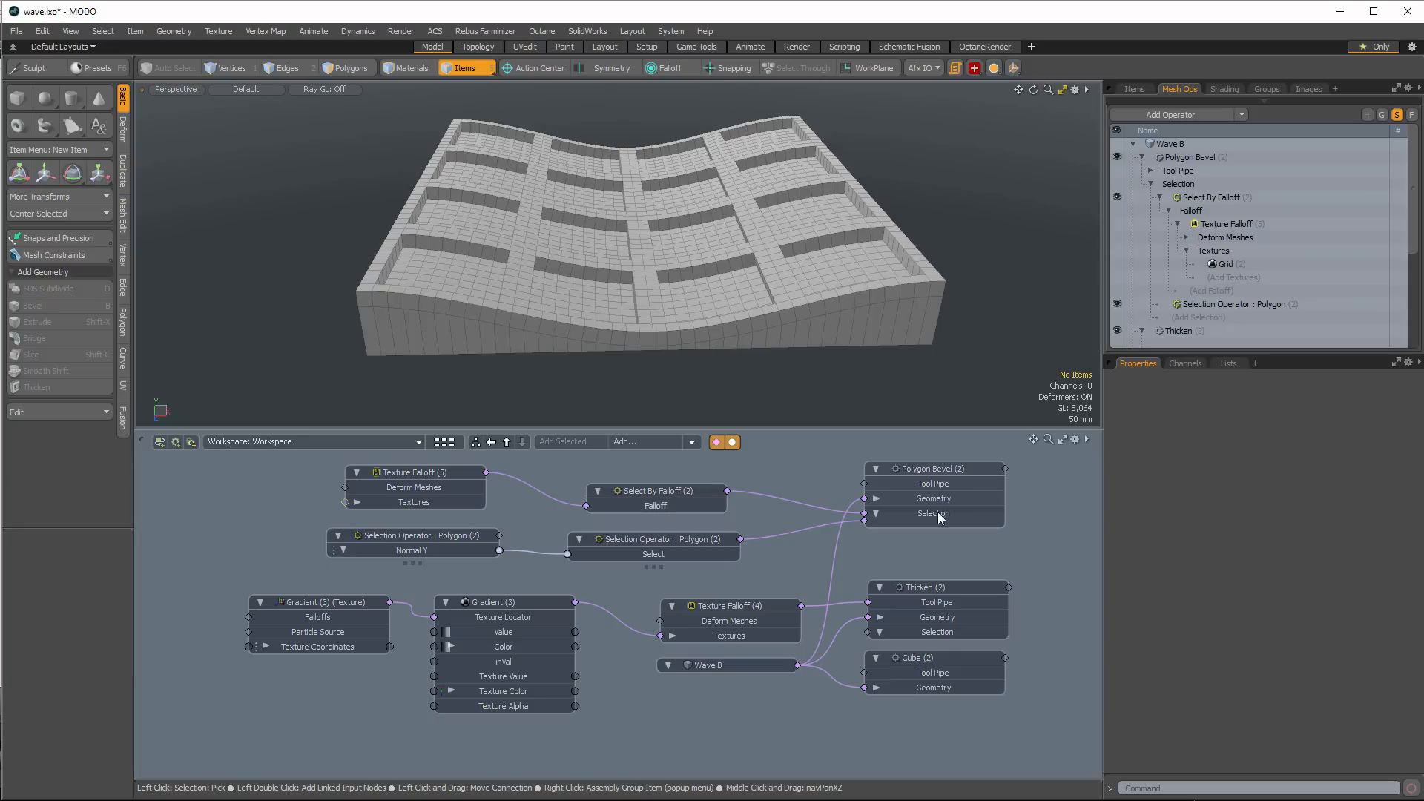
click(942, 471)
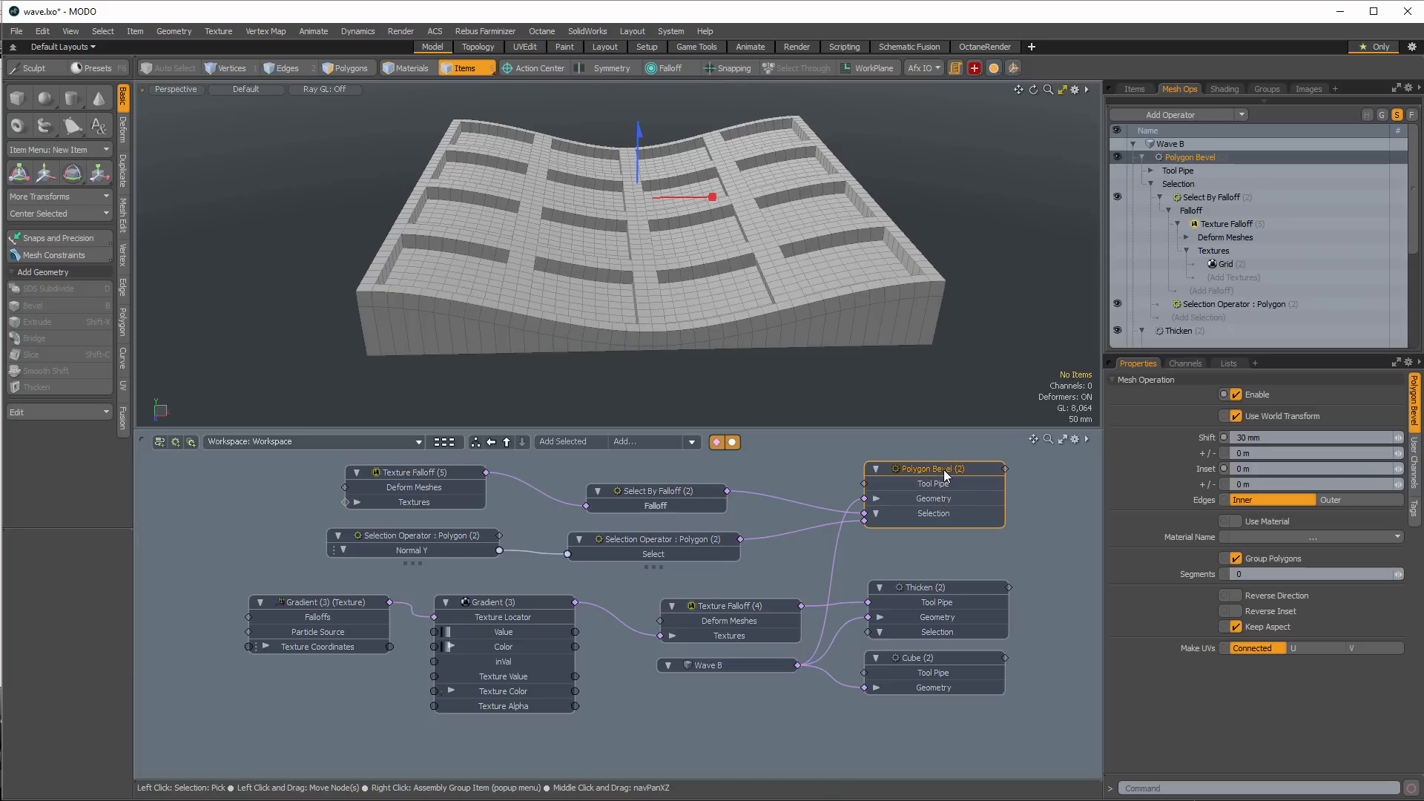
Add a new Texture Falloff to Polygon Bevel's Tool Pipe and place its schematic node above Select By Falloff
click(1151, 173)
click(1152, 197)
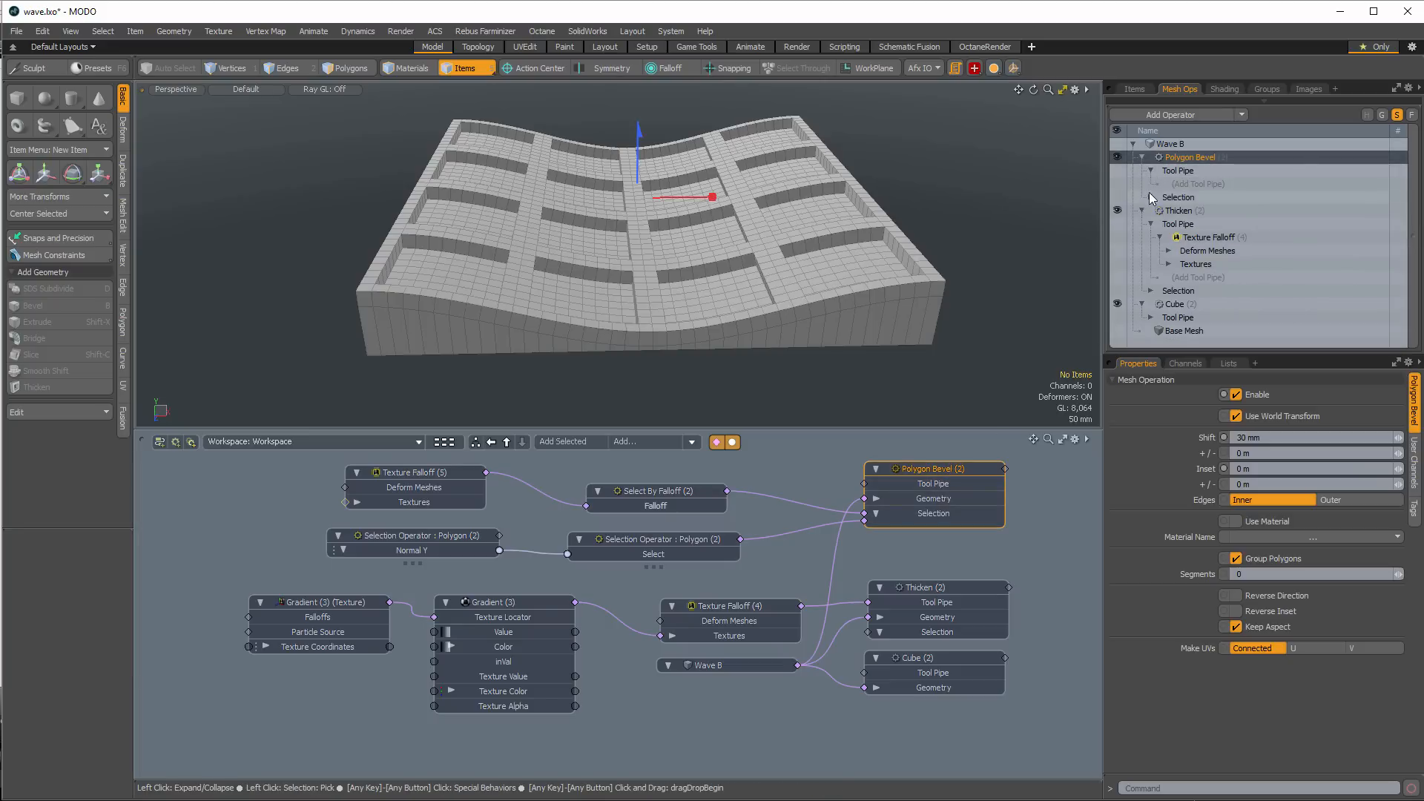
click(1200, 184)
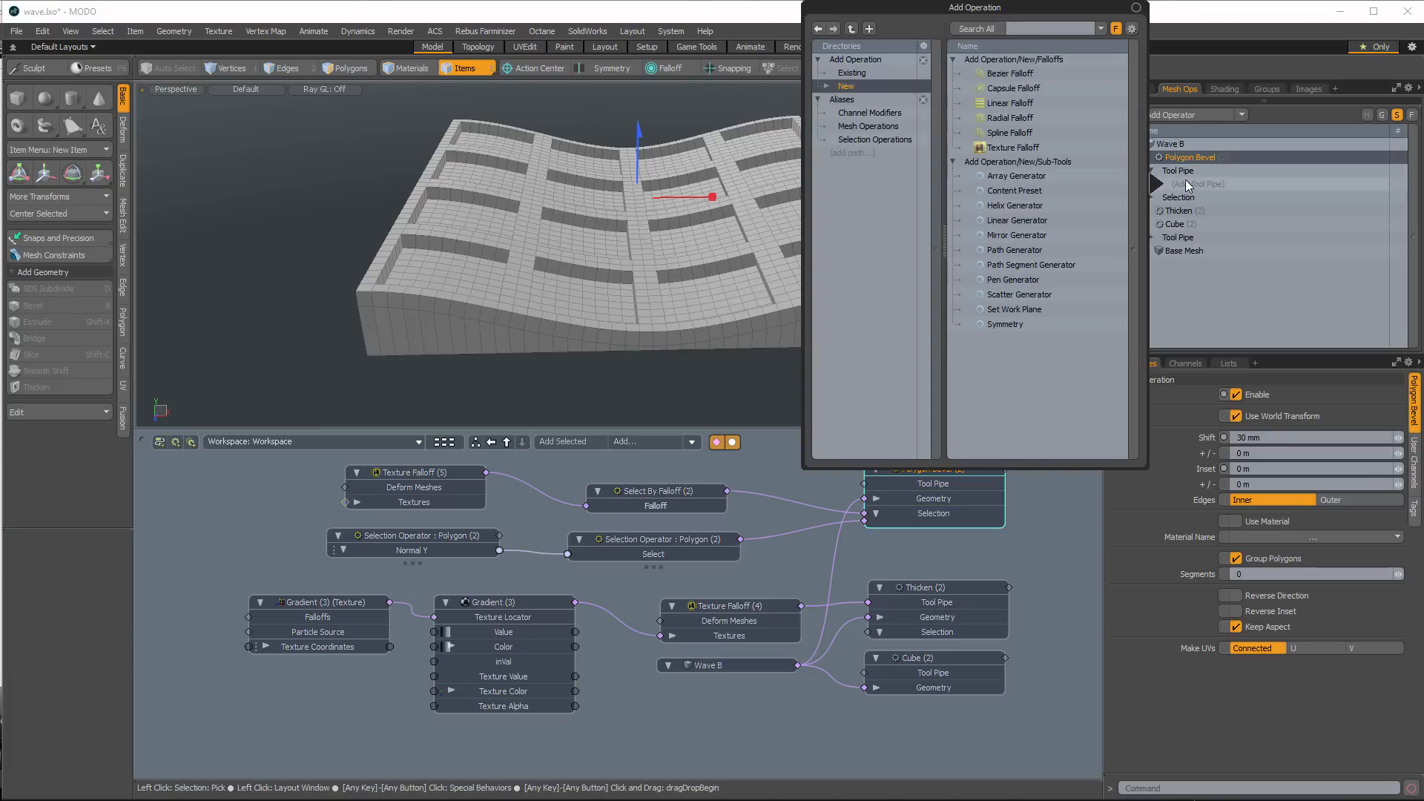
double_click(1013, 146)
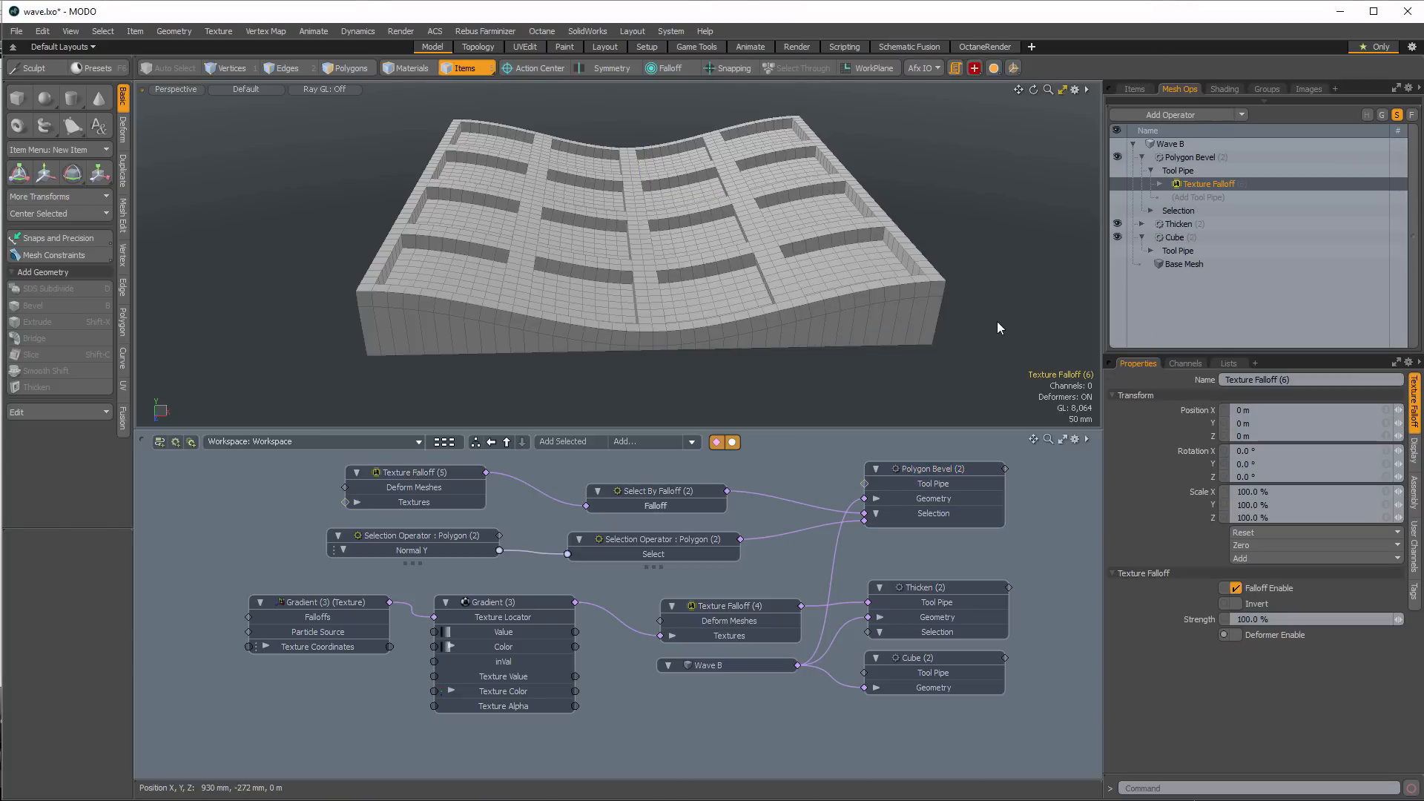
click(1159, 184)
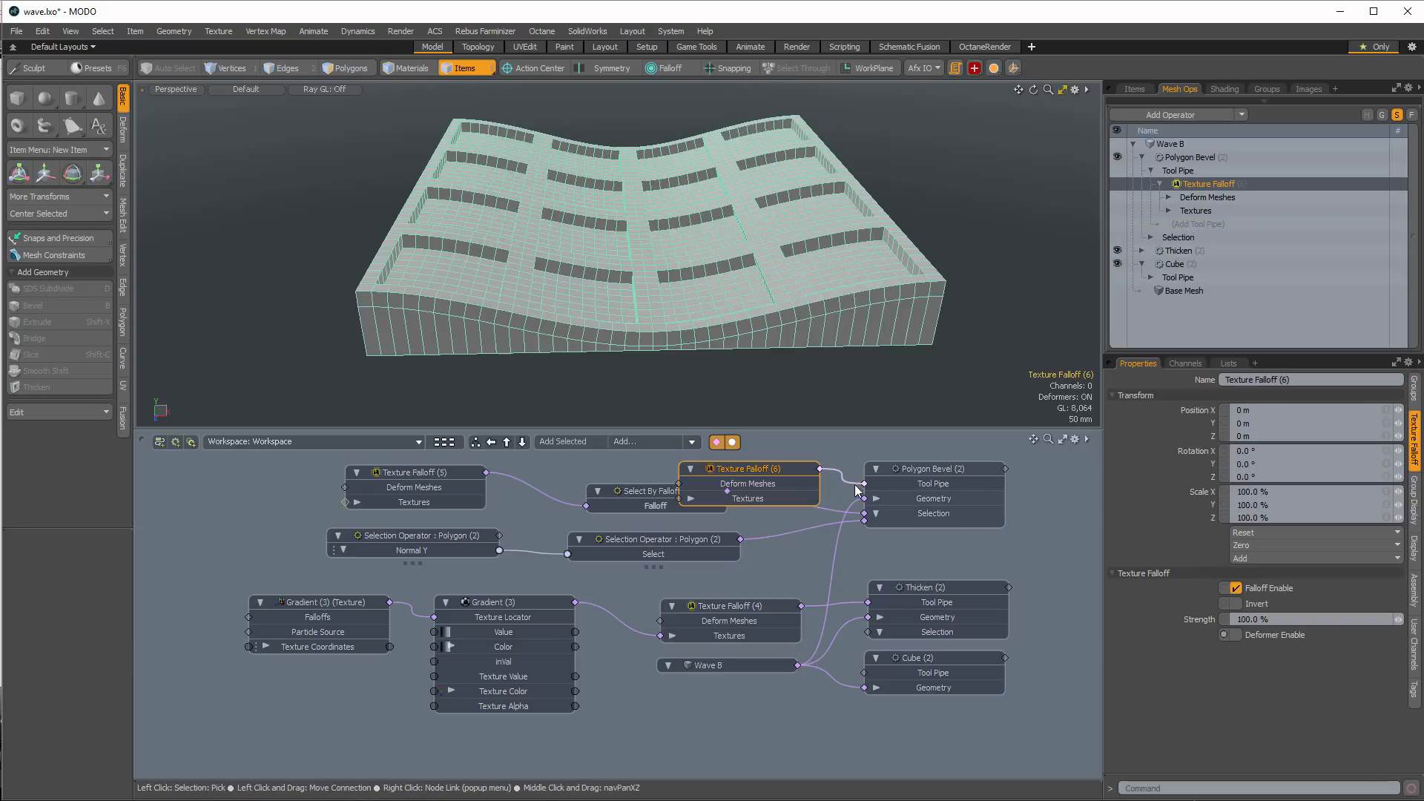
middle_drag(789, 469, 803, 505)
drag(803, 506, 736, 474)
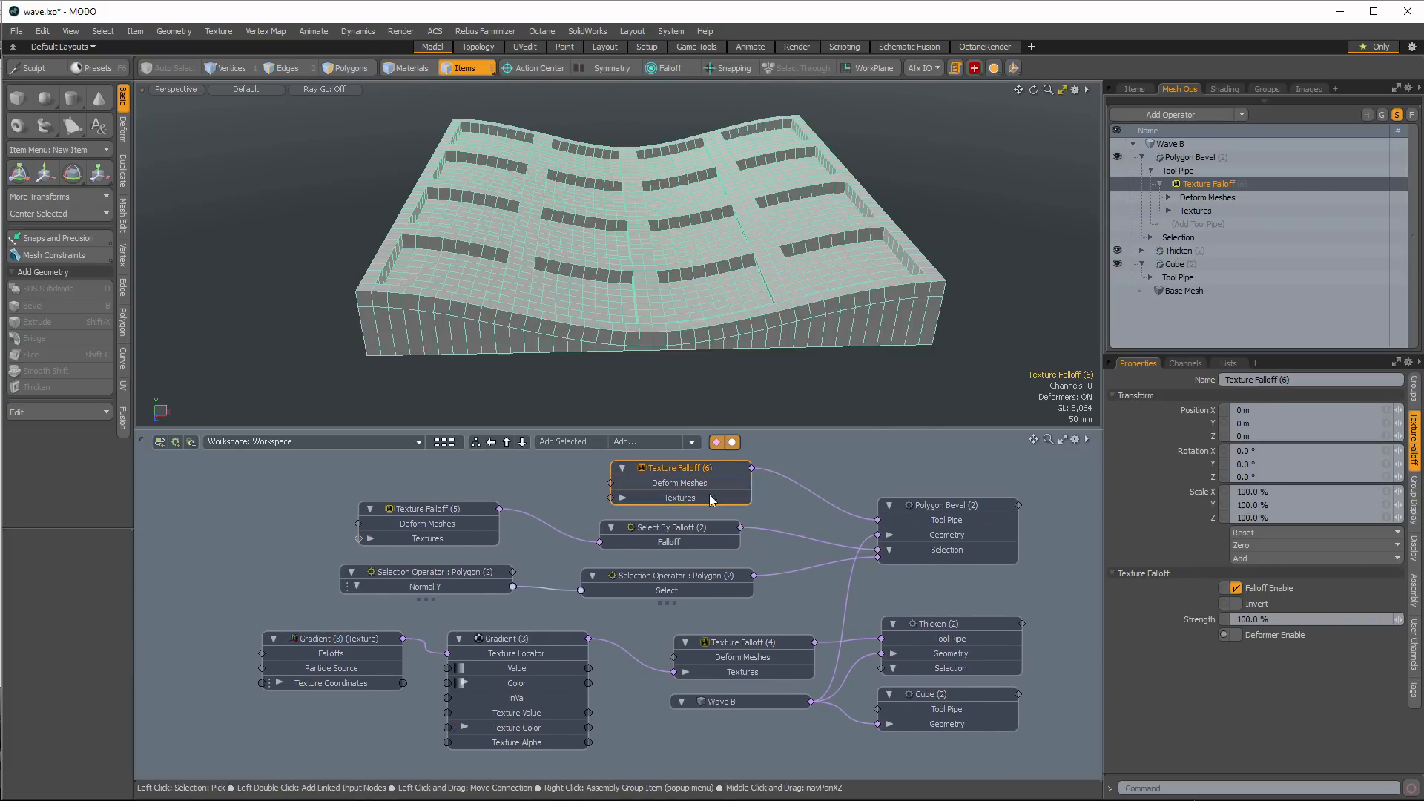
Add a new Gradient texture to the Textures of Polygon Bevel's Tool Pipe Texture Falloff
click(1170, 212)
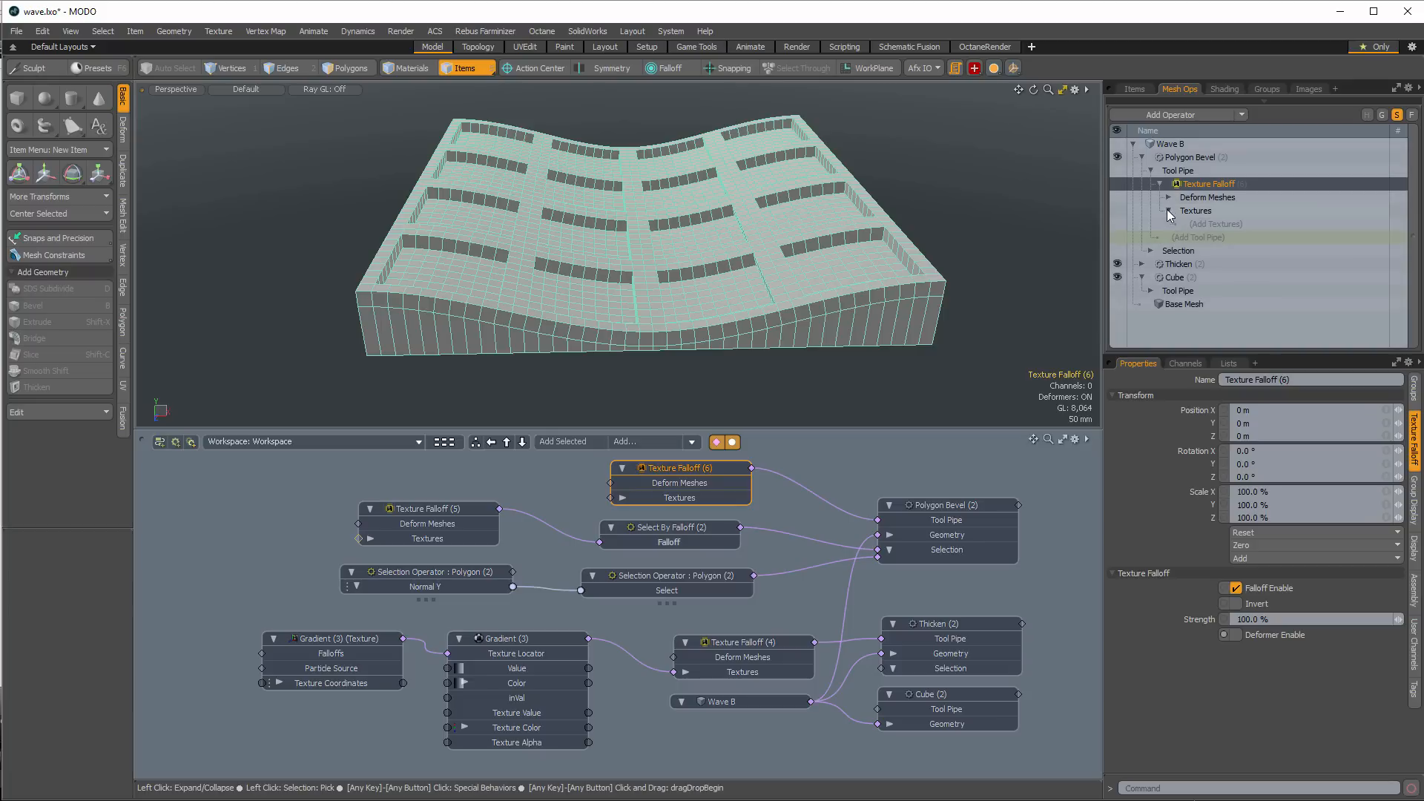
click(1210, 221)
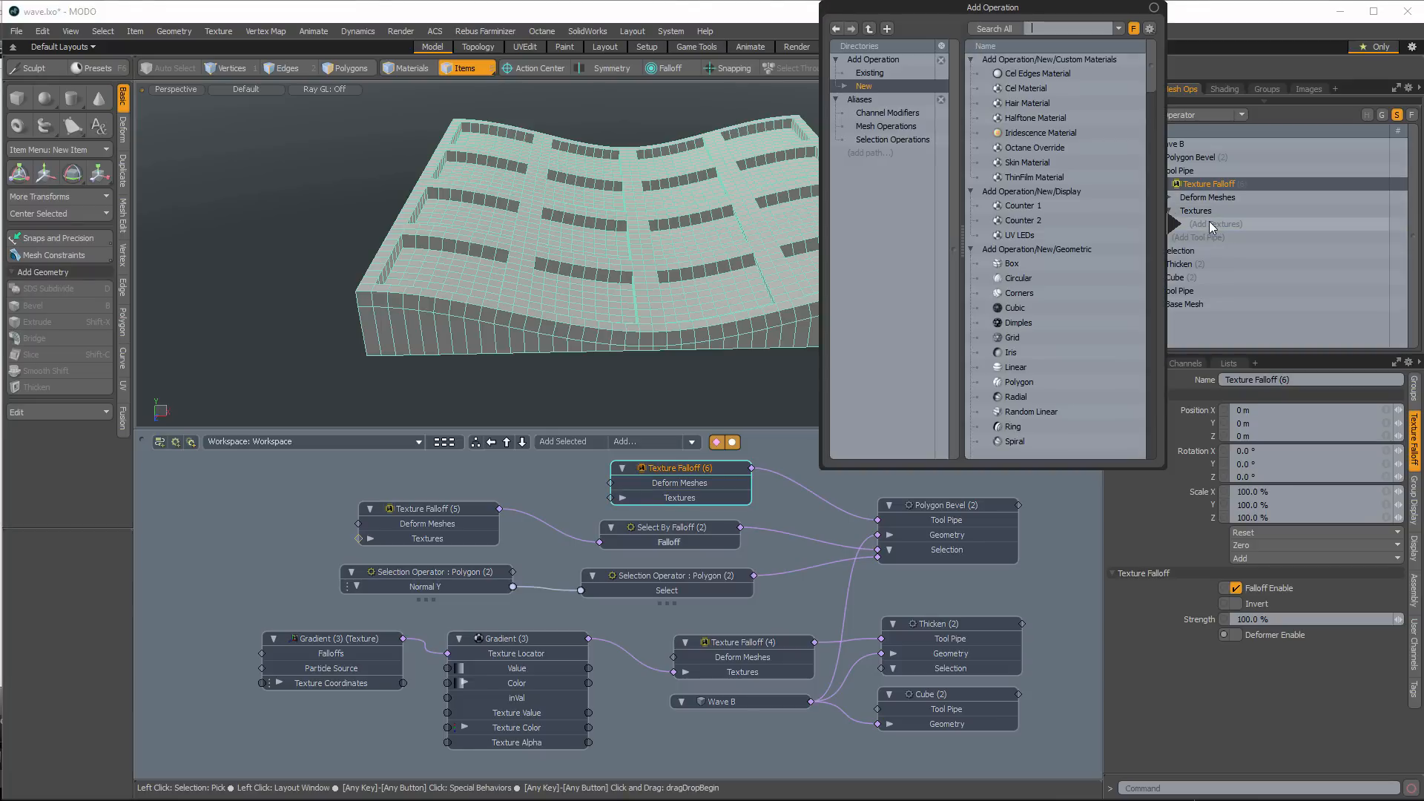
text(grad)
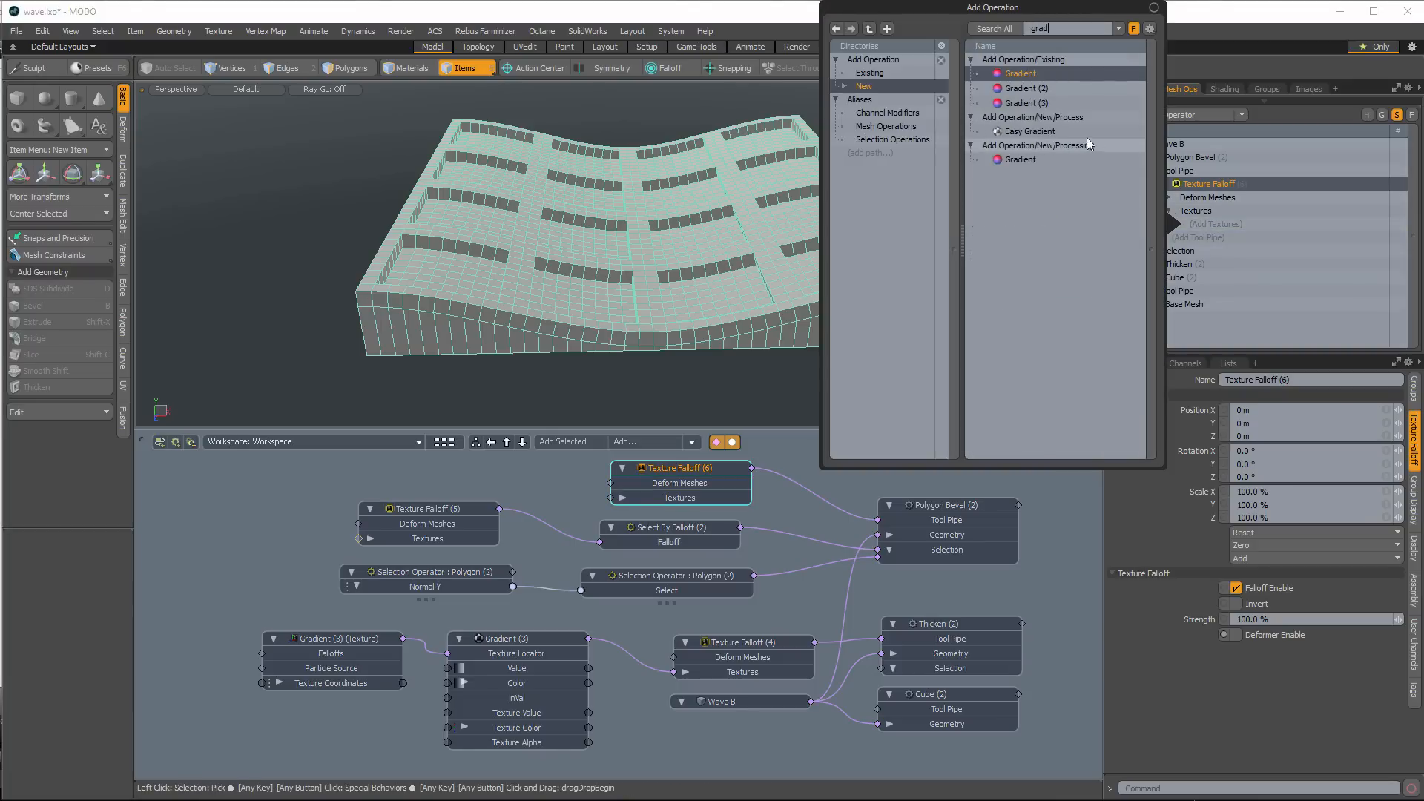
click(1016, 160)
double_click(1017, 159)
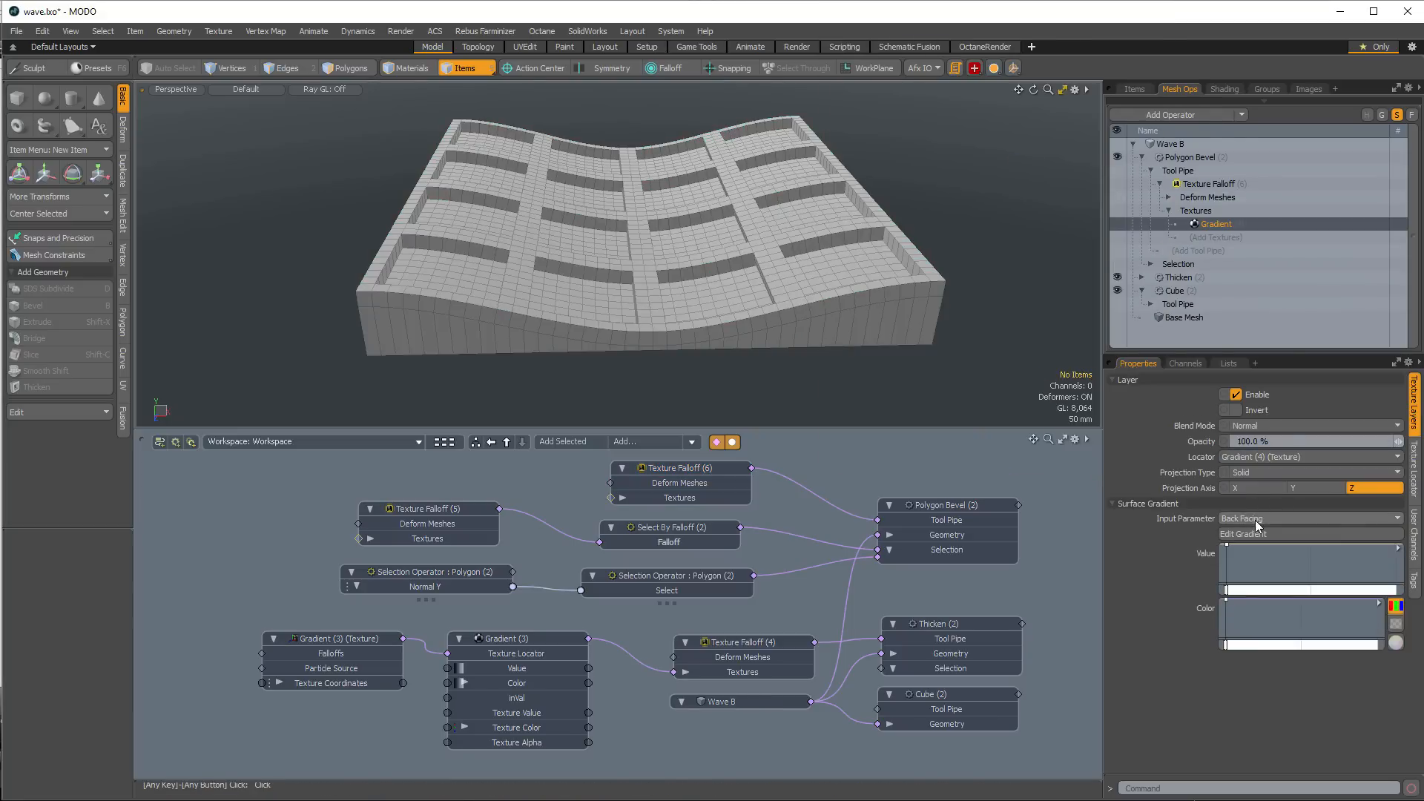
Set the new Gradient's Input Parameter to Y Distance to Locator and open its gradient for editing
click(1262, 519)
mouse_move(1259, 594)
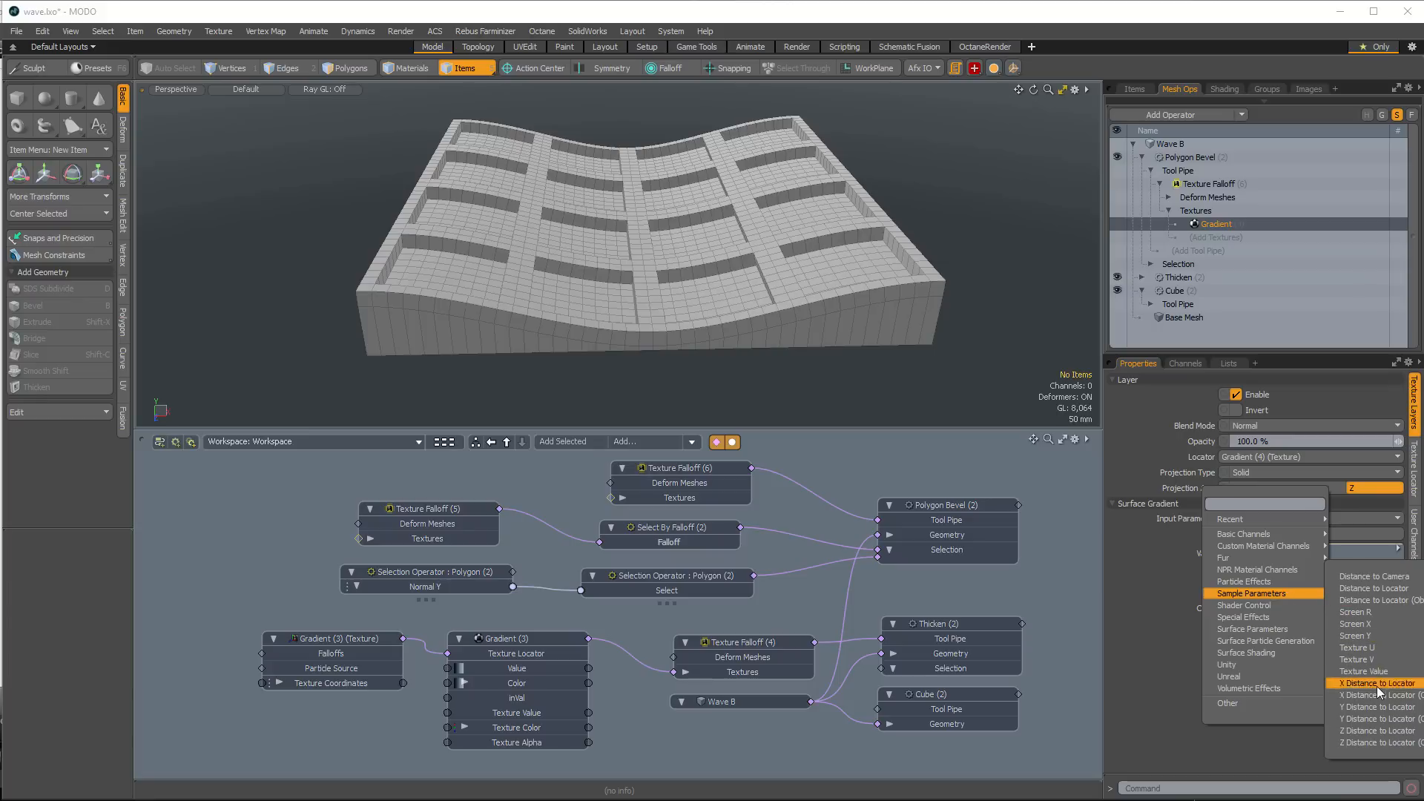
click(1376, 707)
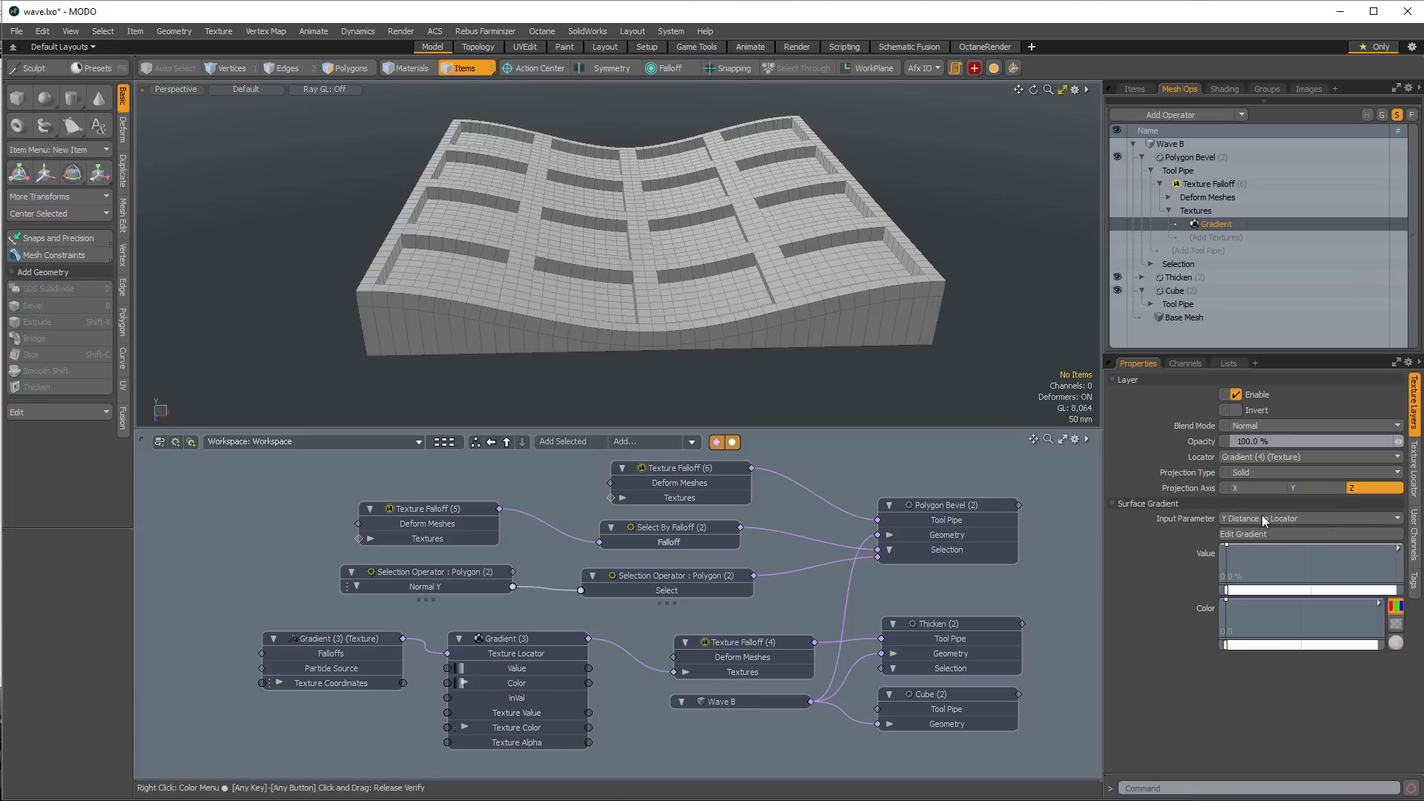
click(1258, 534)
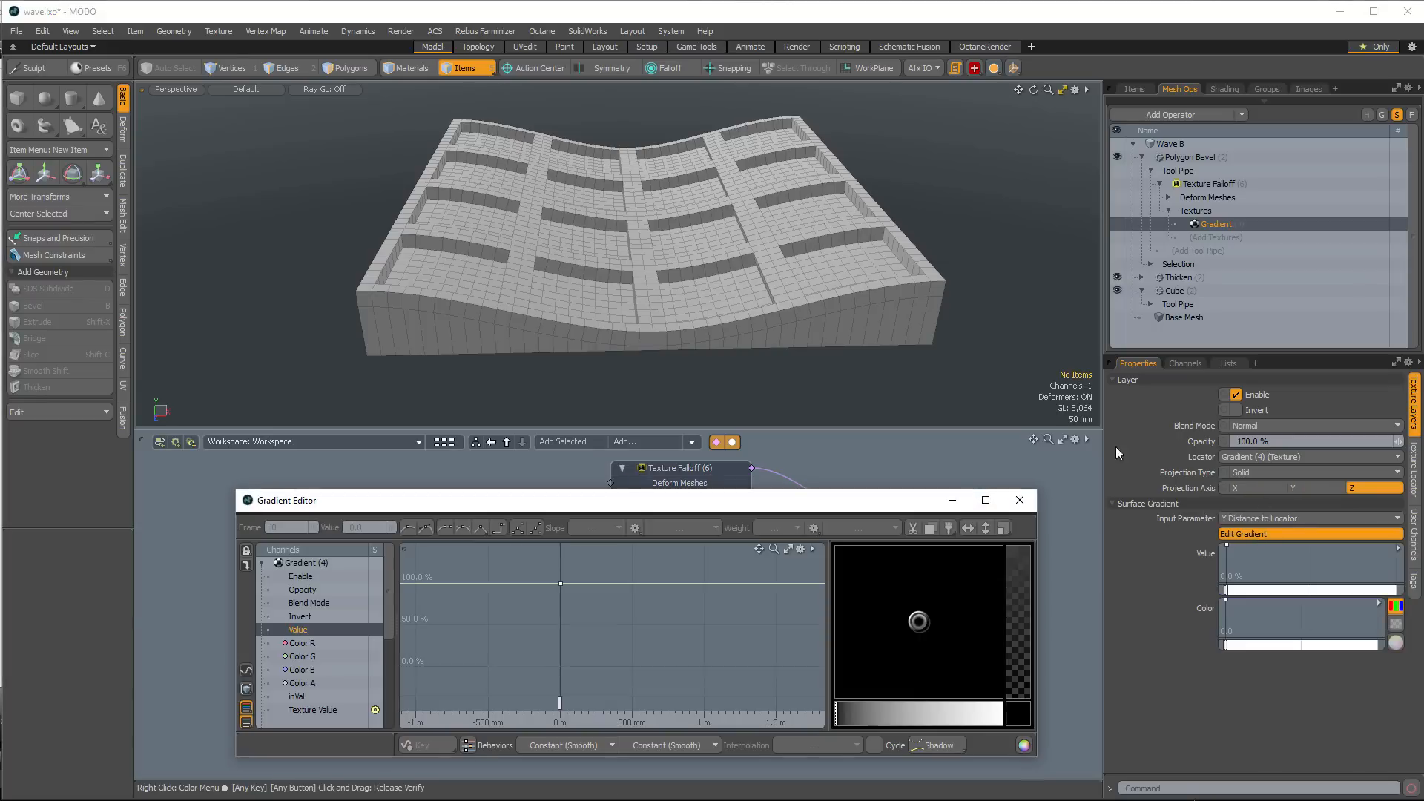
Add a second key to the gradient's Value curve at an input of 0.14 m and 100%
click(772, 333)
alt+drag(772, 332, 577, 271)
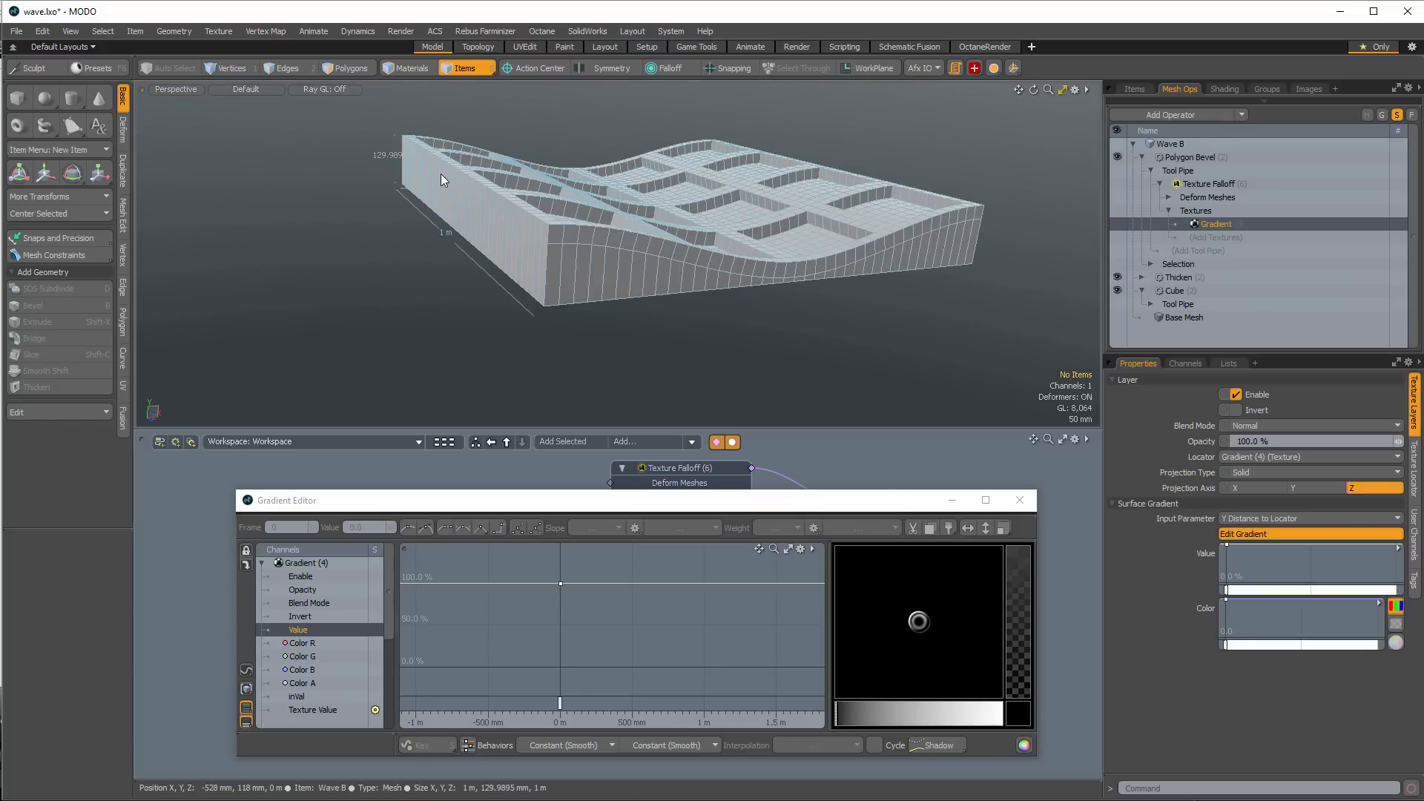
drag(526, 615, 607, 611)
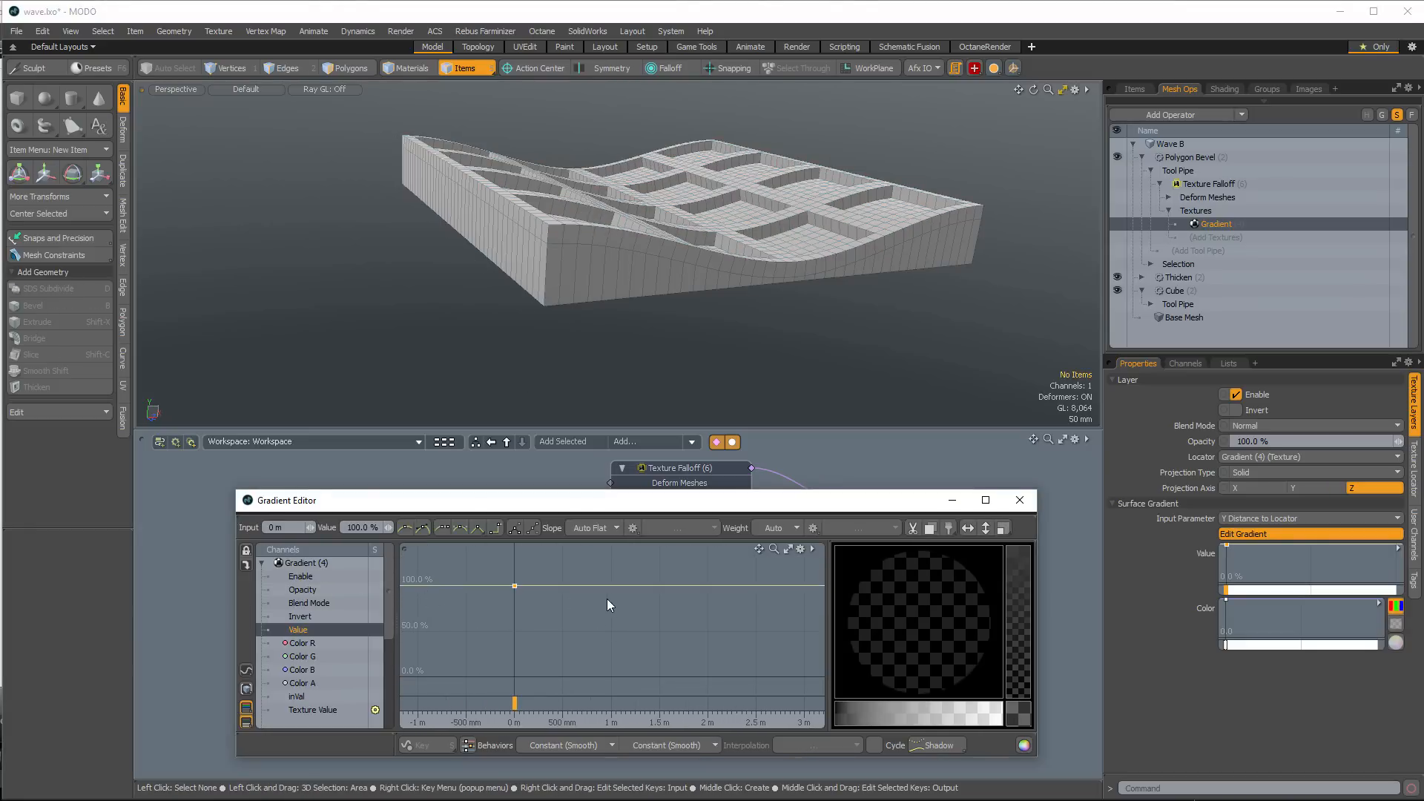
middle_click(581, 585)
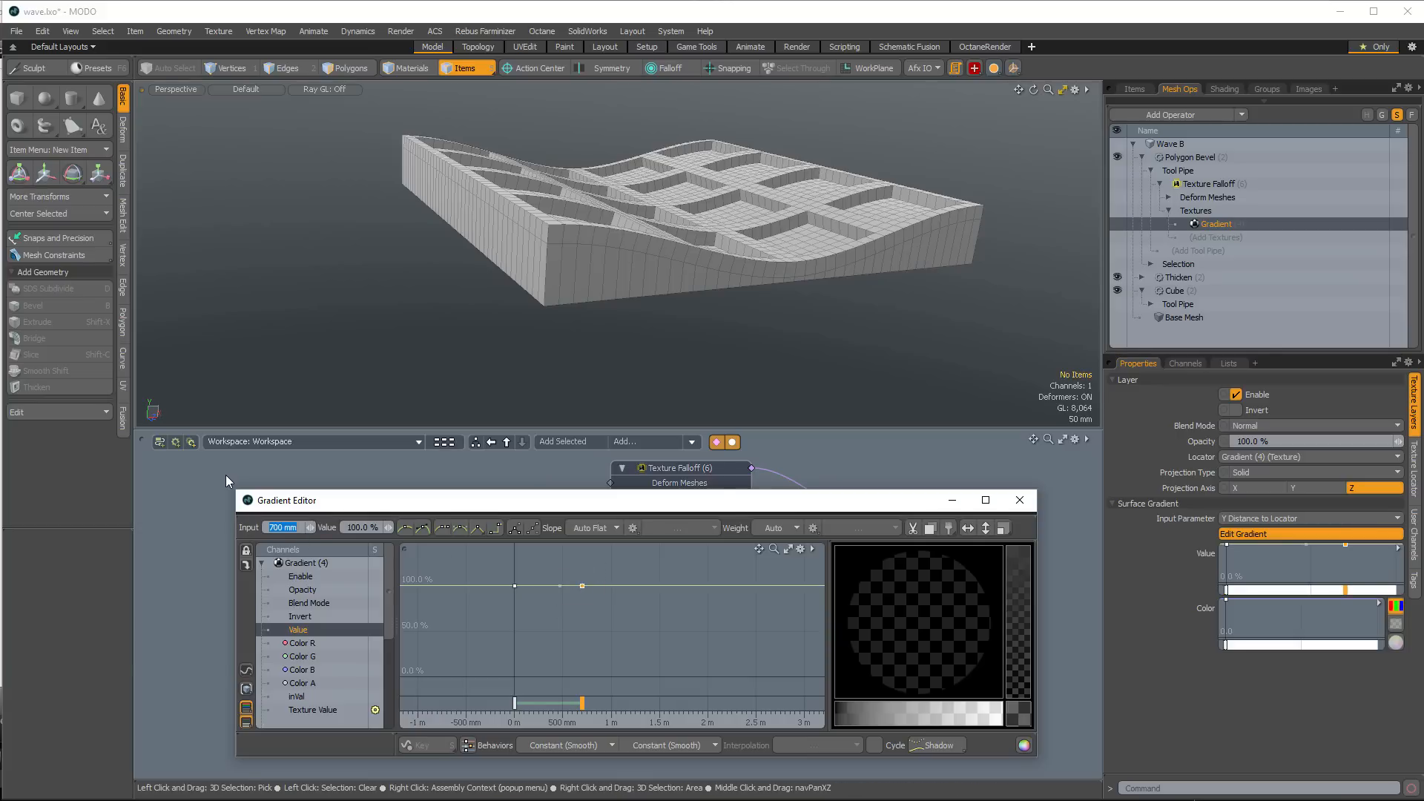
text(.14)
key(Return)
Lower the Value curve's 0 m key to about 7% so the bevel height fades toward the wave's low area
alt+right_drag(643, 621, 581, 612)
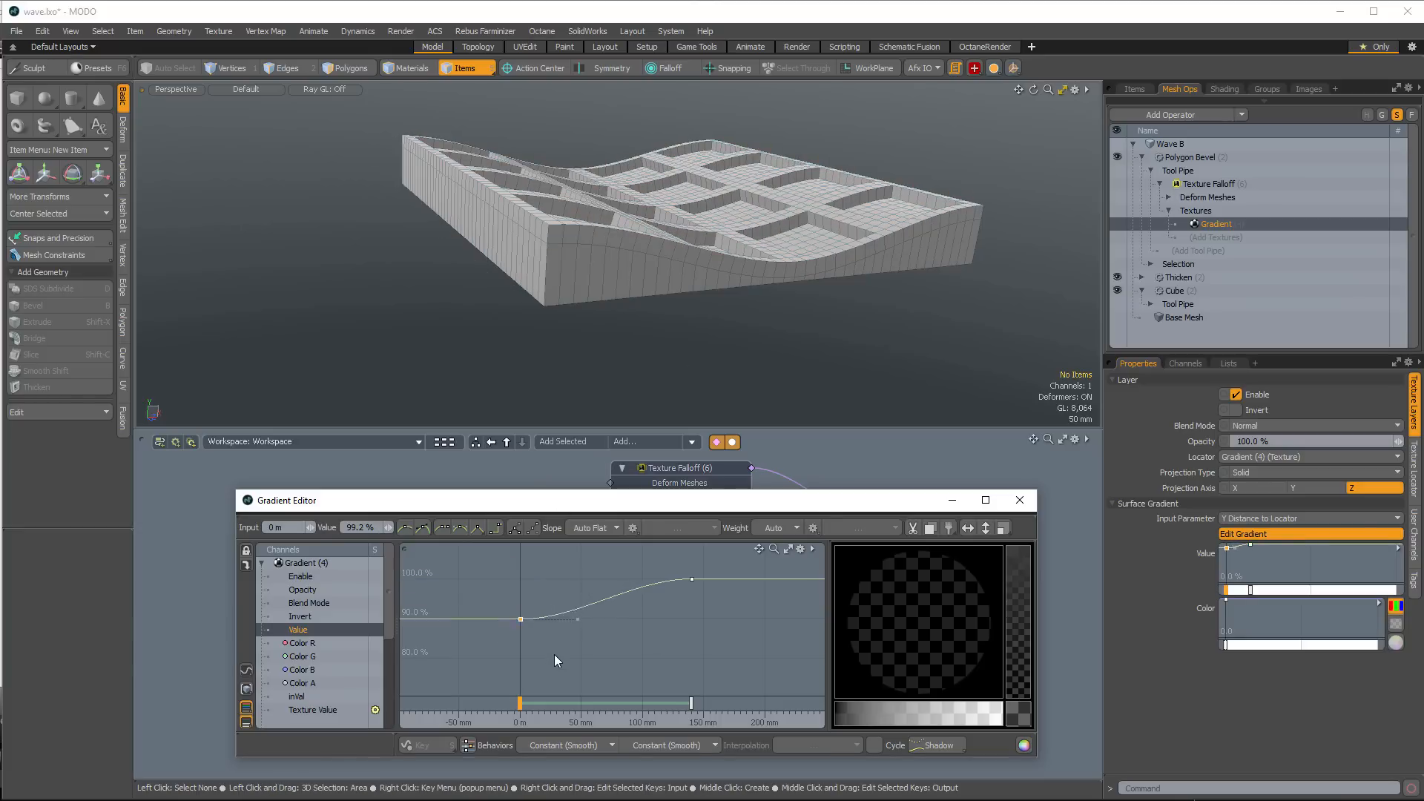
middle_drag(554, 671, 549, 718)
alt+drag(712, 296, 704, 326)
scroll(532, 632, down, 3)
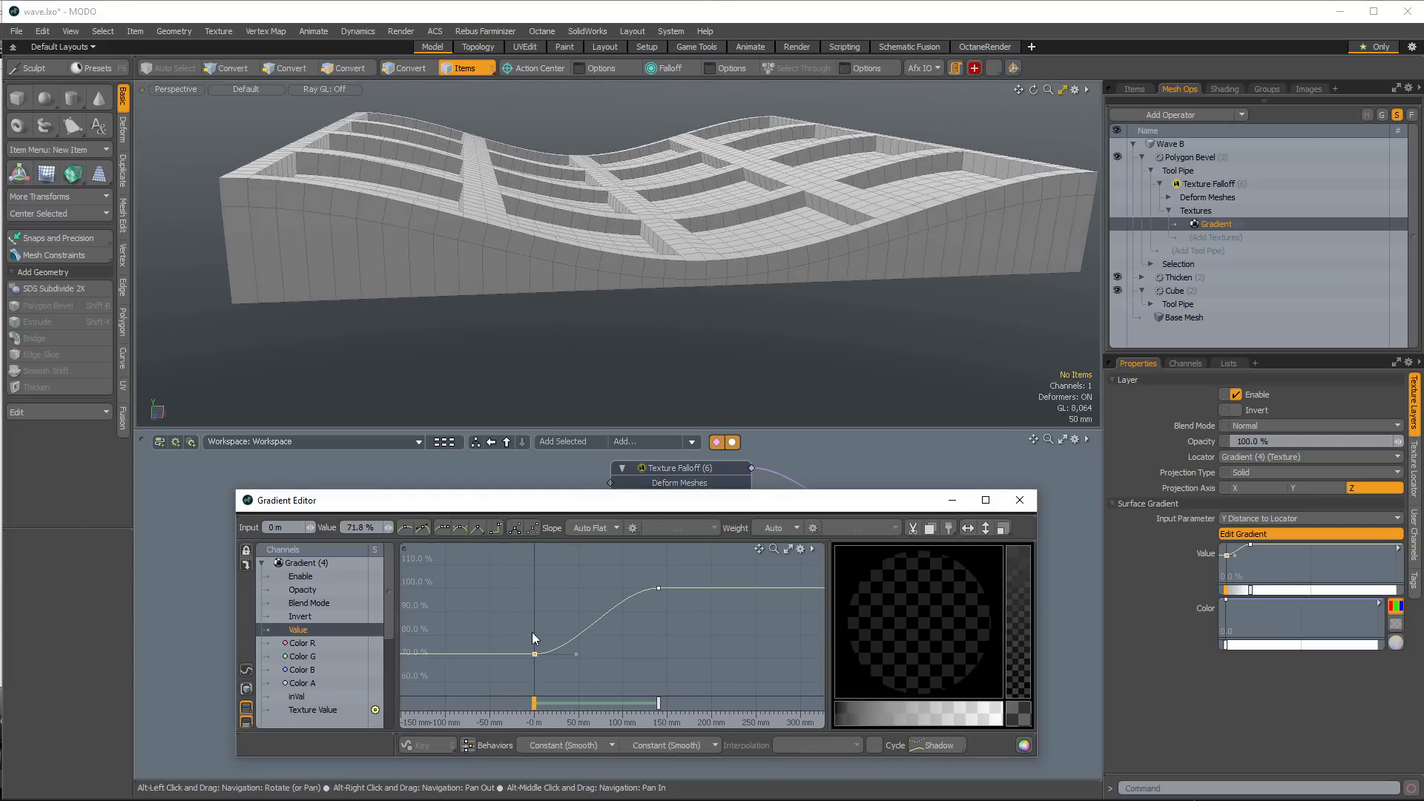
scroll(660, 670, down, 5)
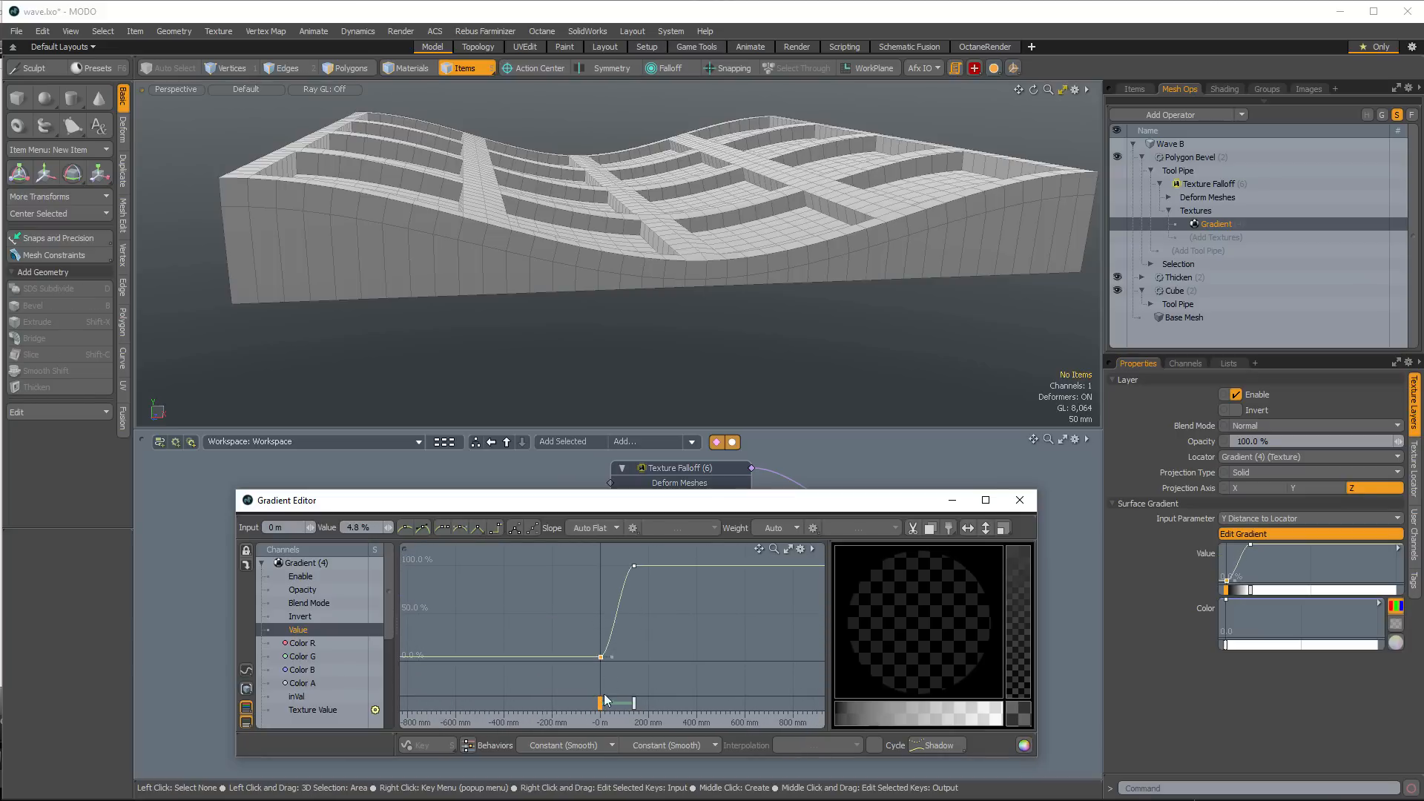
click(702, 273)
ctrl+alt+drag(705, 286, 313, 203)
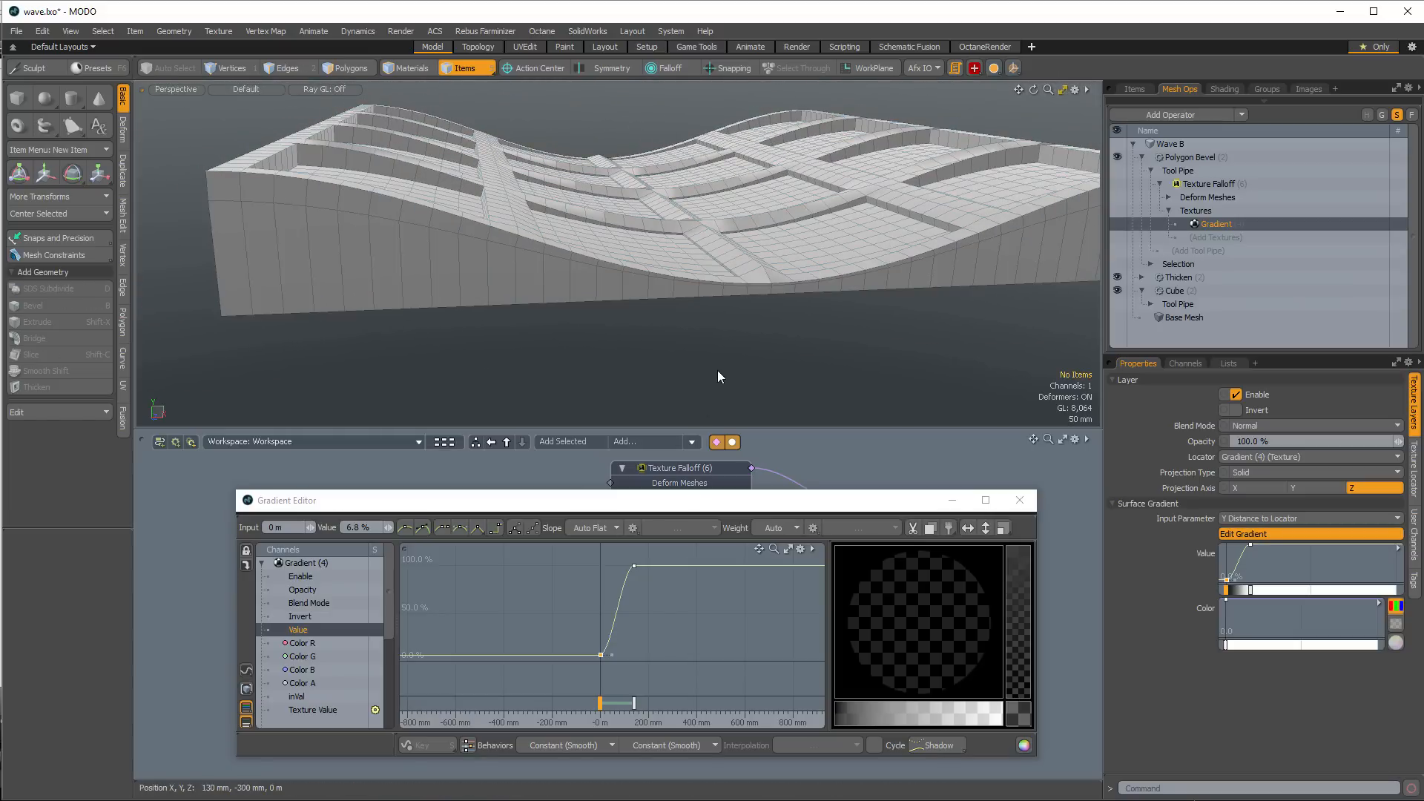
mouse_move(718, 377)
alt+mouse_down()
mouse_move(699, 327)
mouse_move(728, 359)
alt+mouse_up()
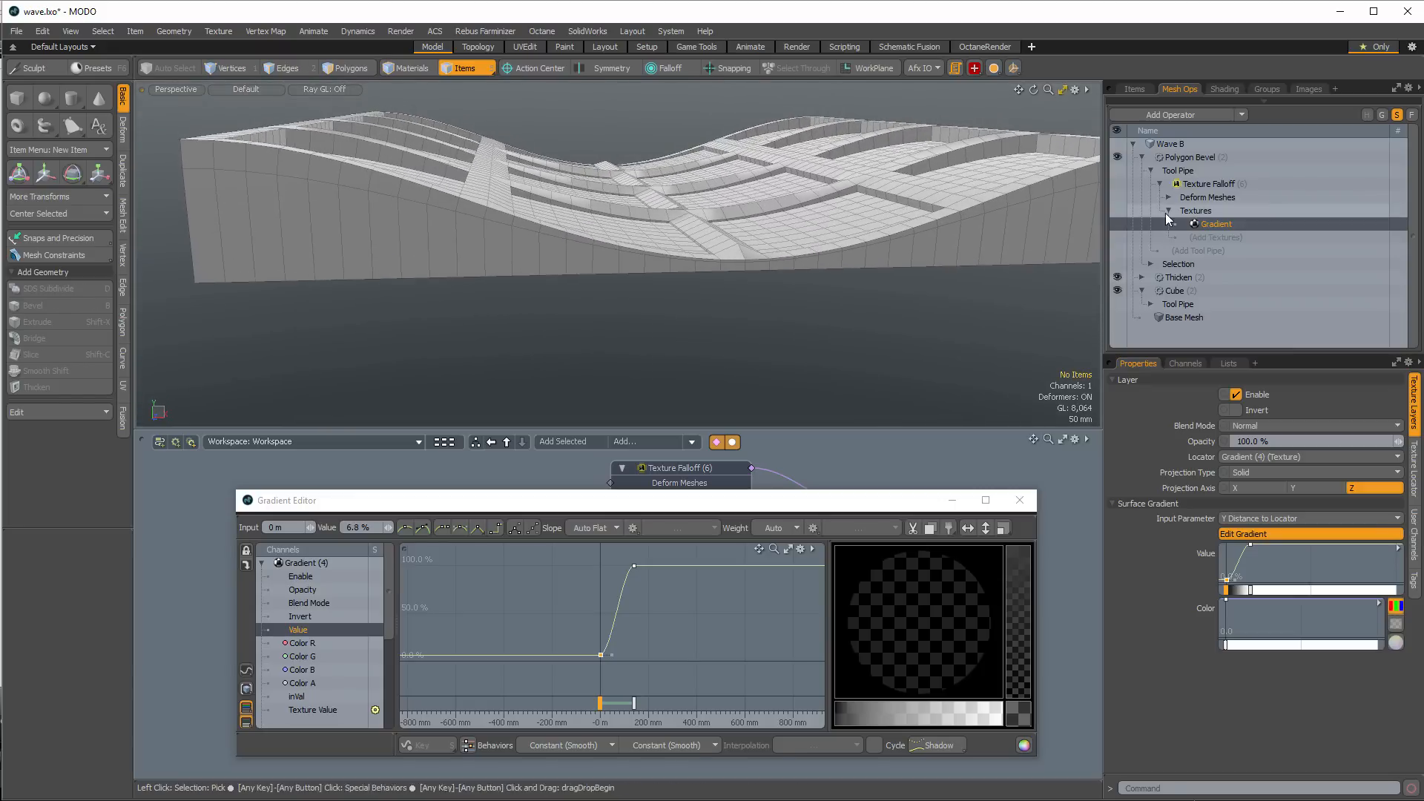
Show the texture locators in the viewport and select the new gradient's locator beneath the wave mesh
key(alt+grave)
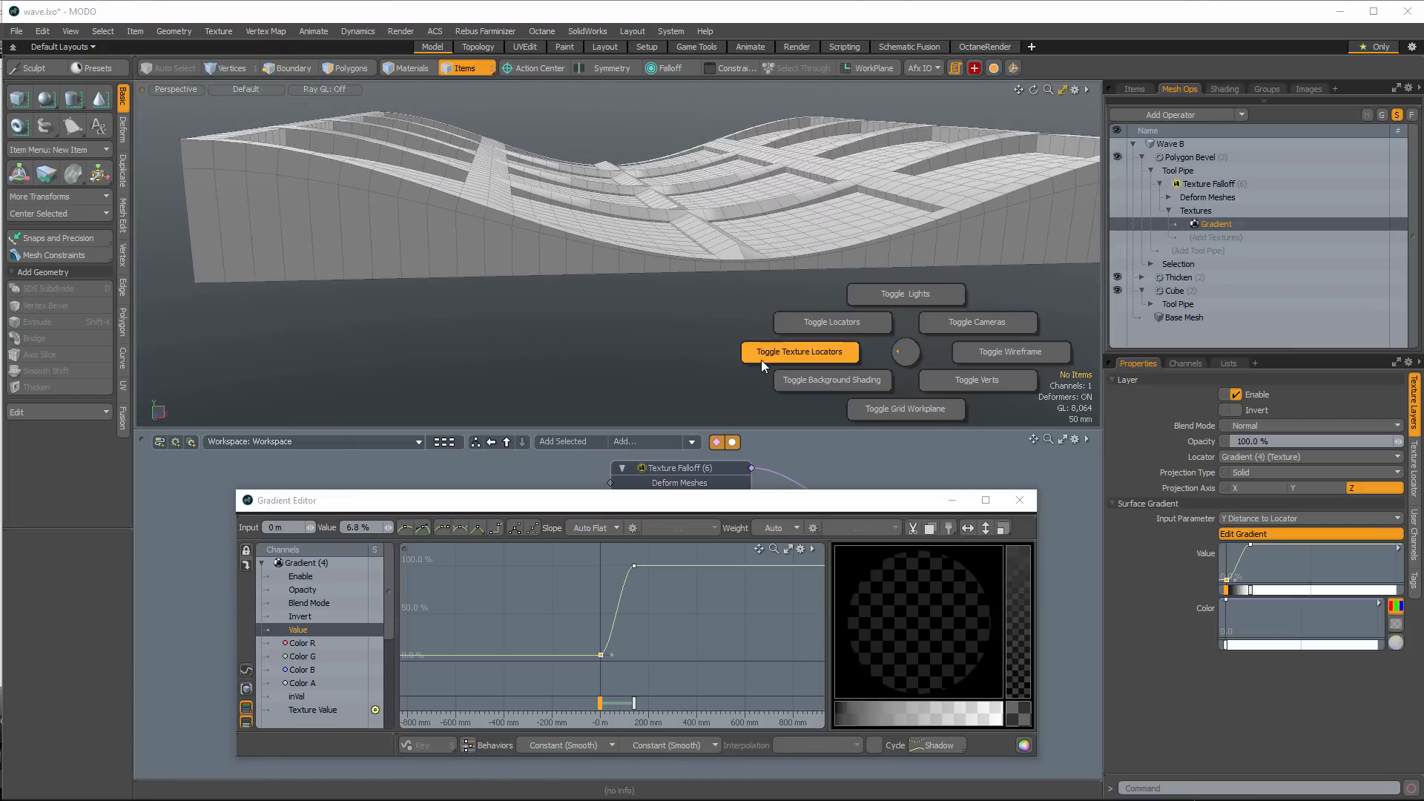
click(745, 360)
alt+drag(745, 361, 728, 258)
click(720, 259)
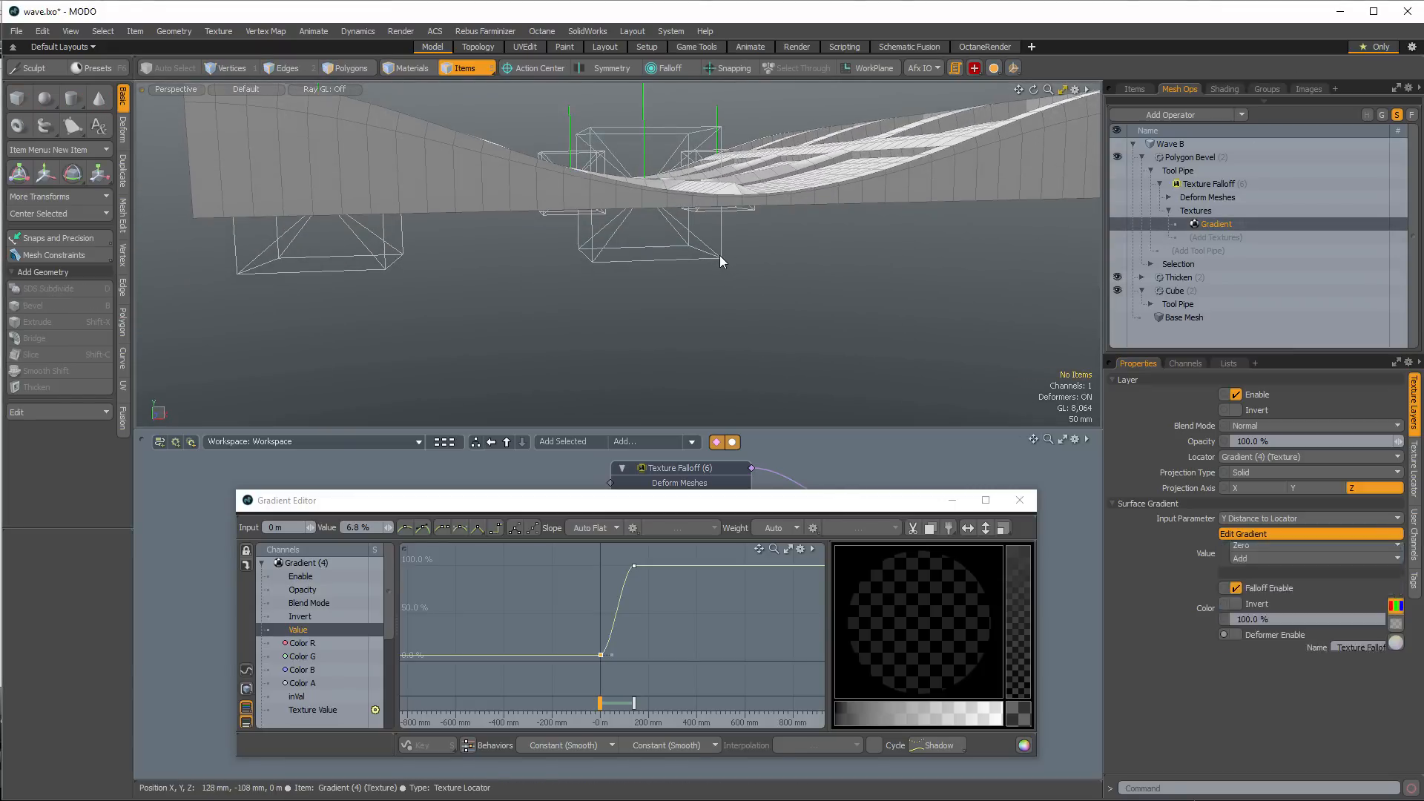
Examine the gradient locators' position relative to the wave mesh's base in the Right view, and return to Perspective
key(w)
key(grave)
click(731, 256)
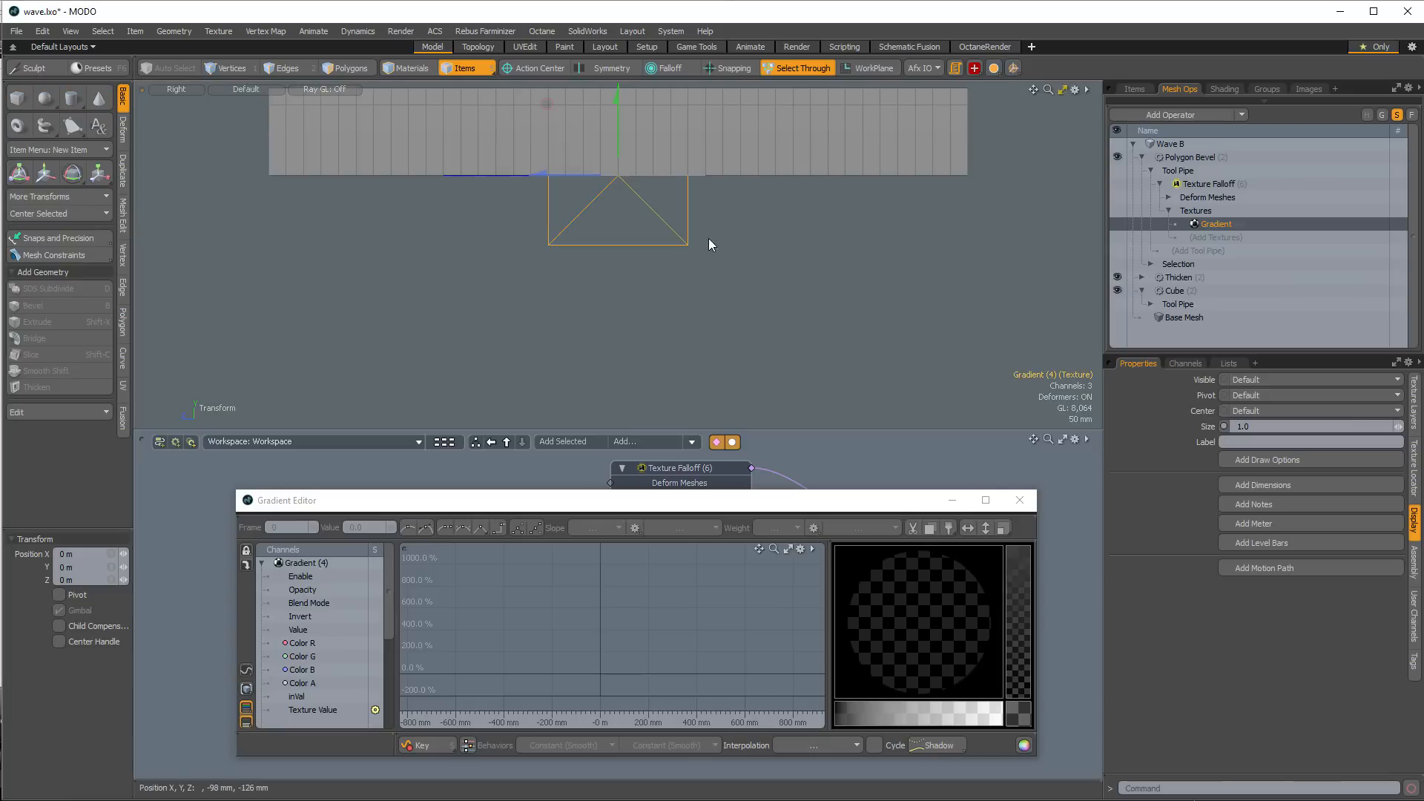
click(675, 153)
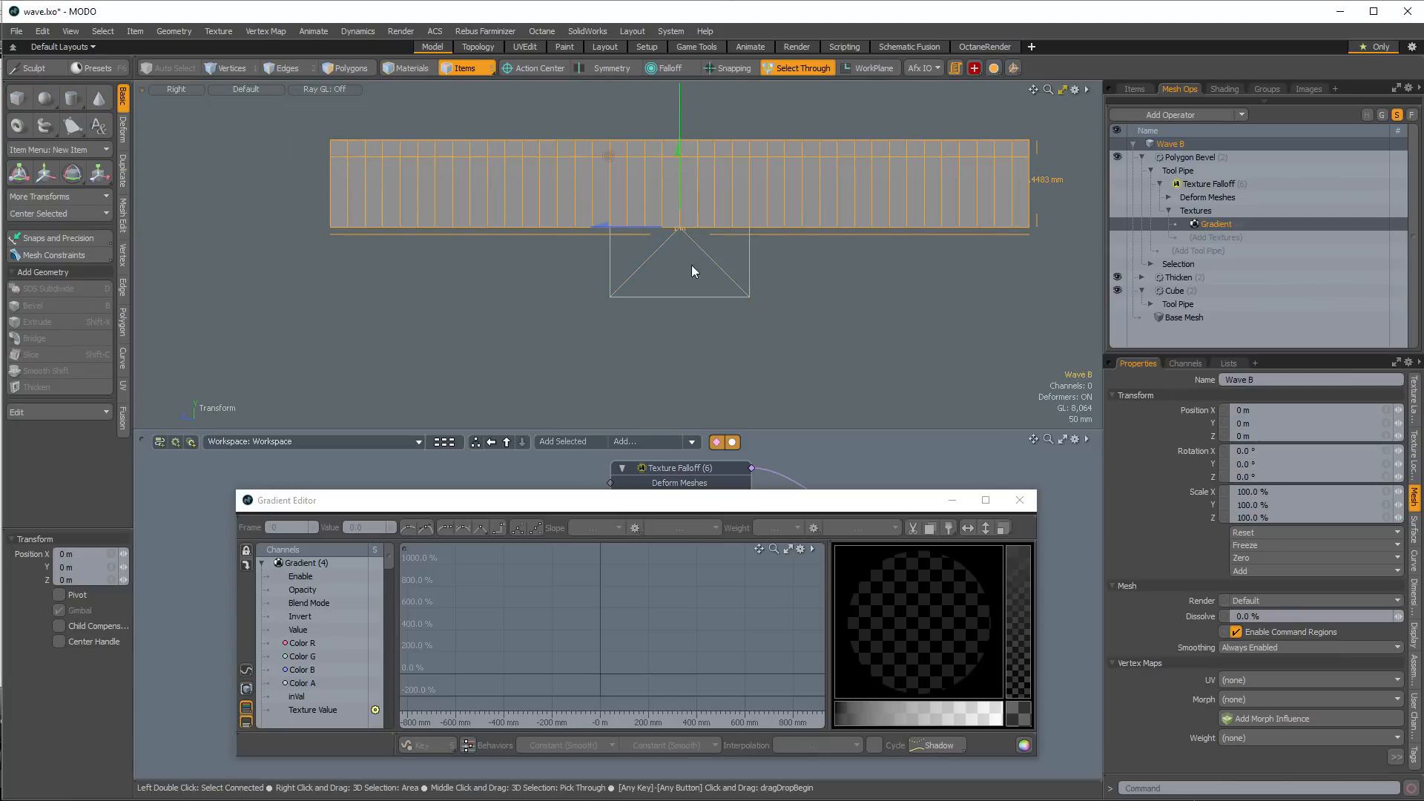
click(720, 296)
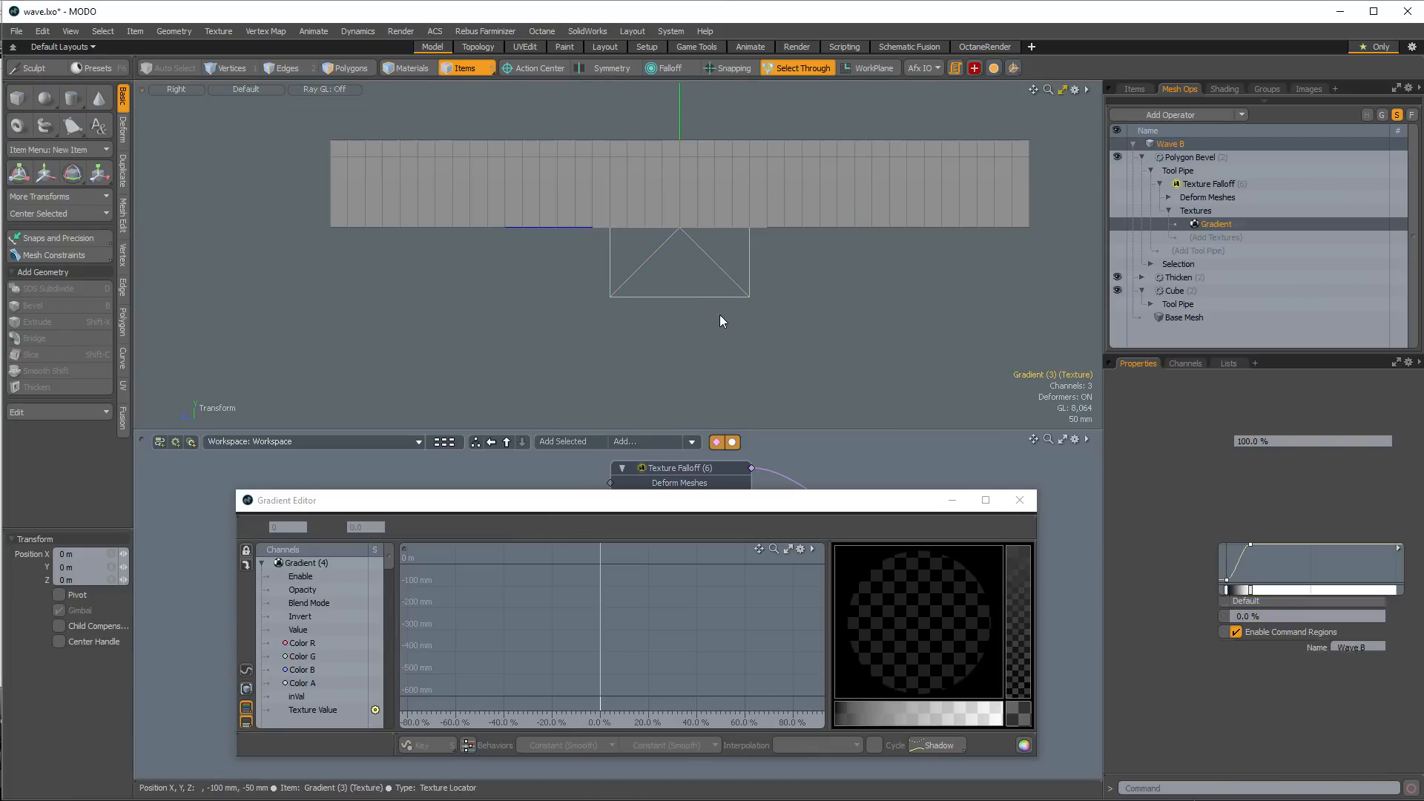
key(ctrl+1)
click(727, 267)
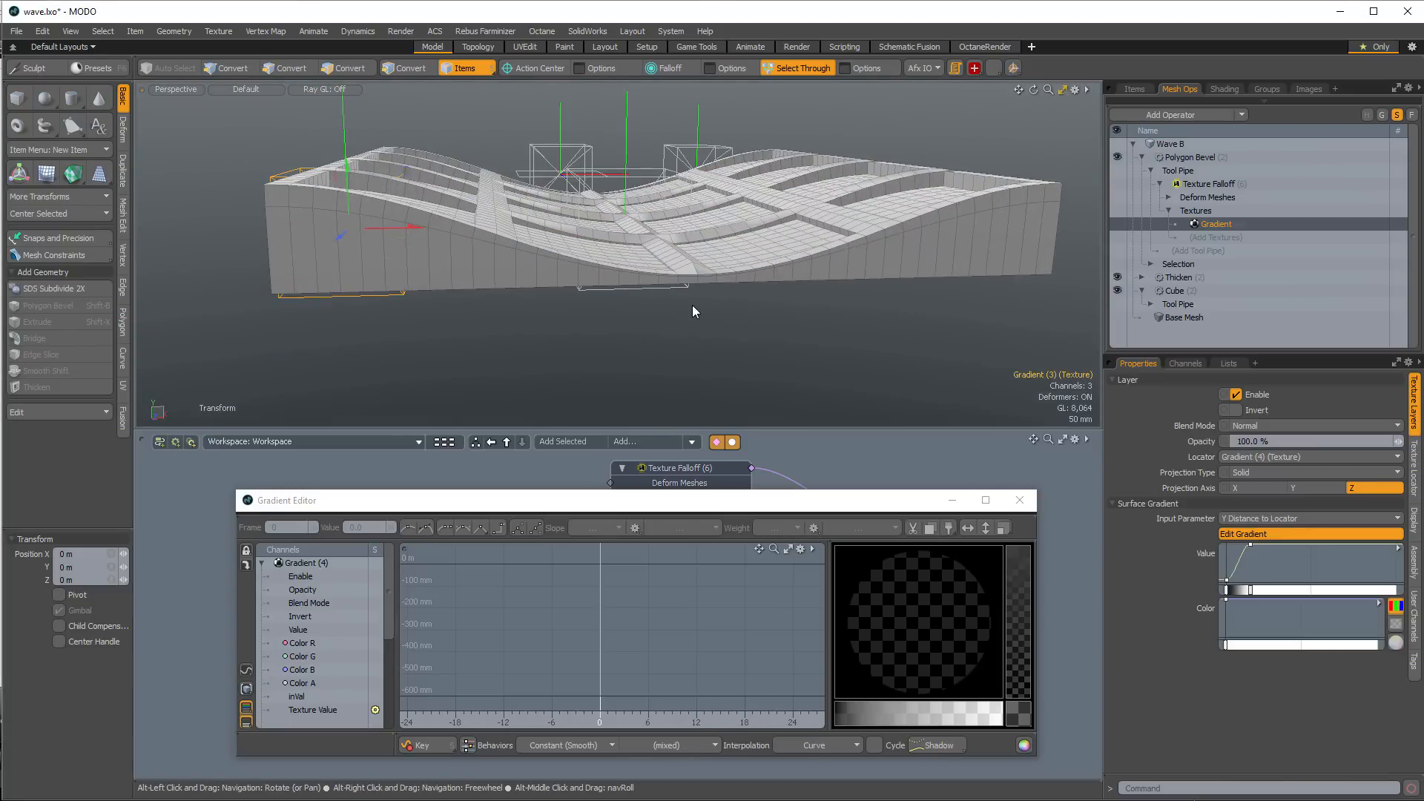
alt+drag(690, 321, 819, 380)
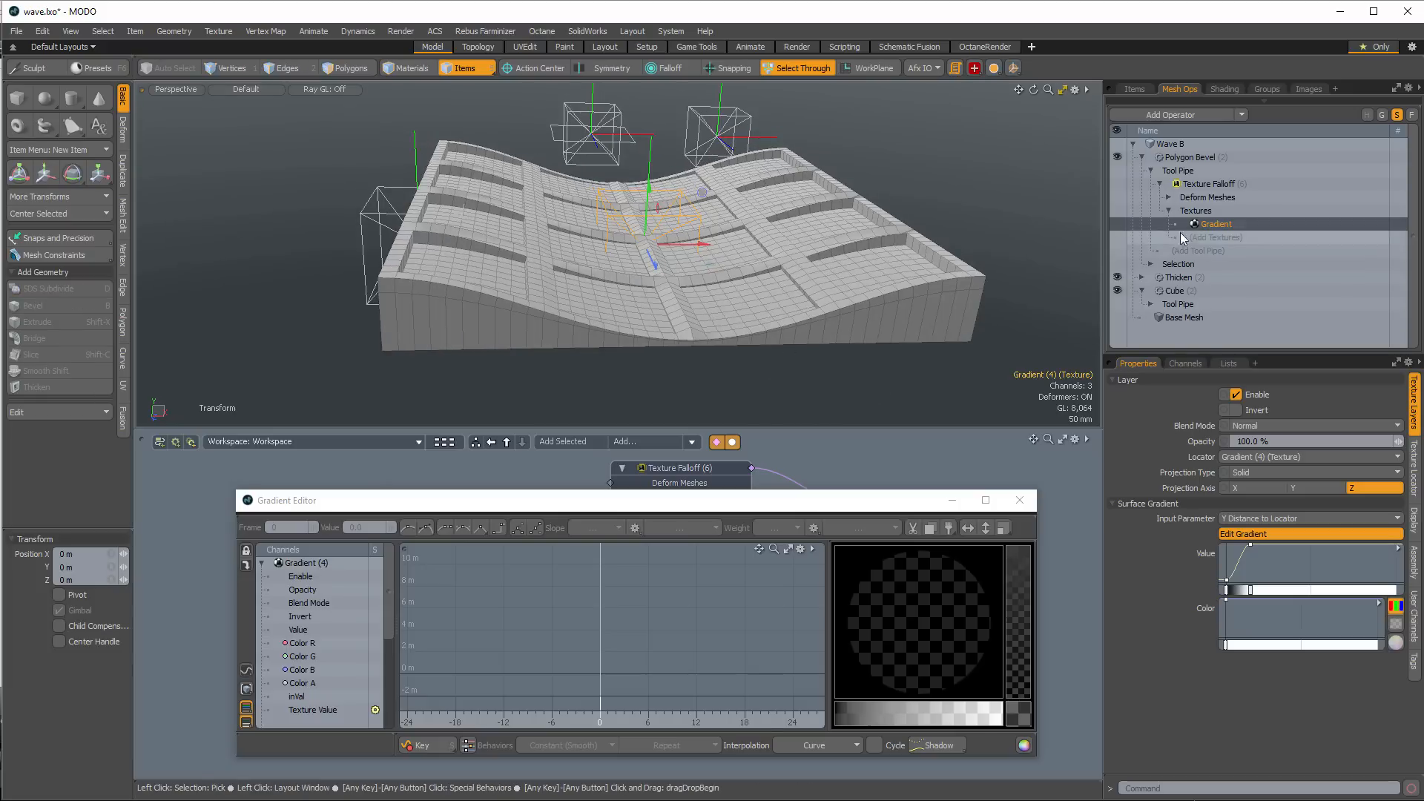
Set the texture locator size of Select By Falloff's Grid to 300 mm on X, Y and Z
click(1151, 264)
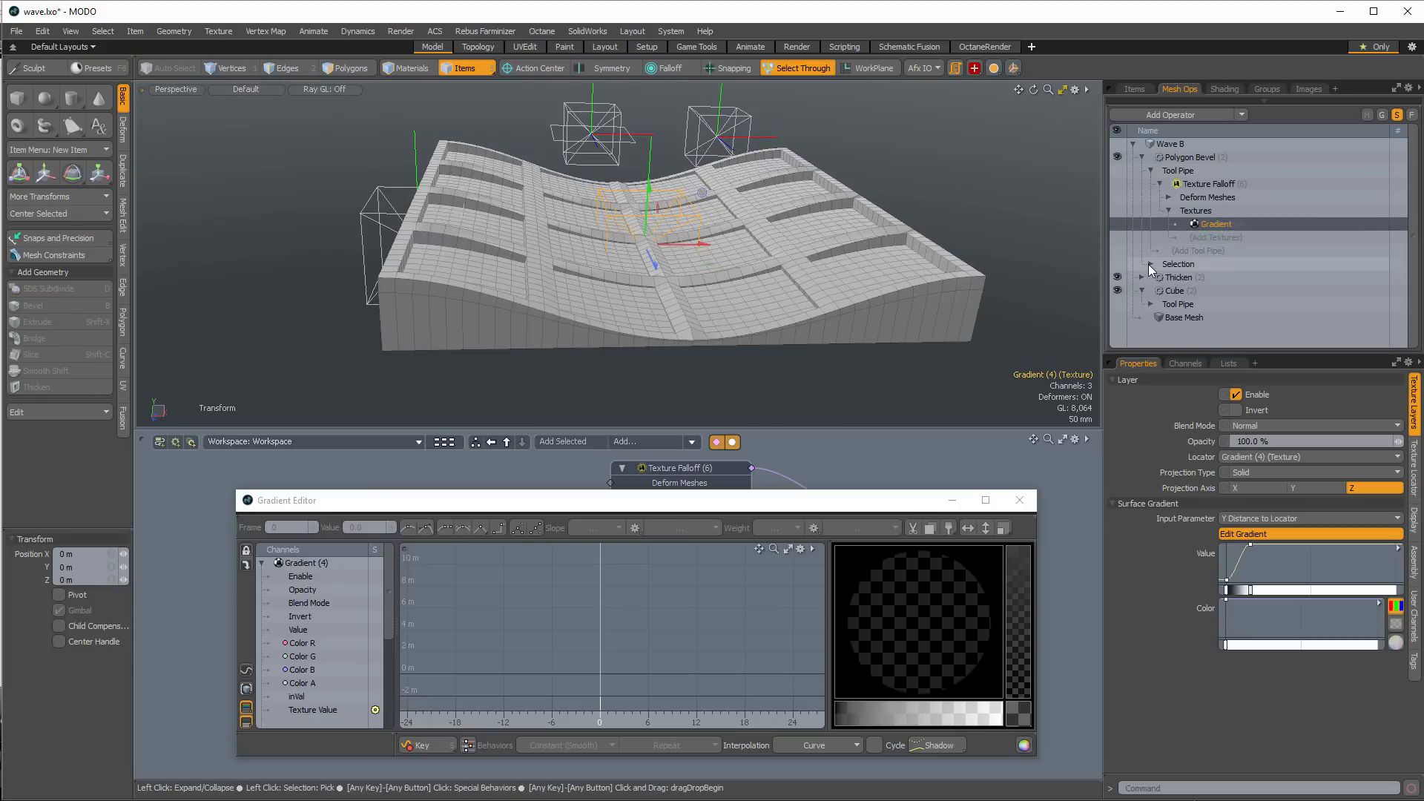
scroll(1194, 267, down, 2)
click(1231, 278)
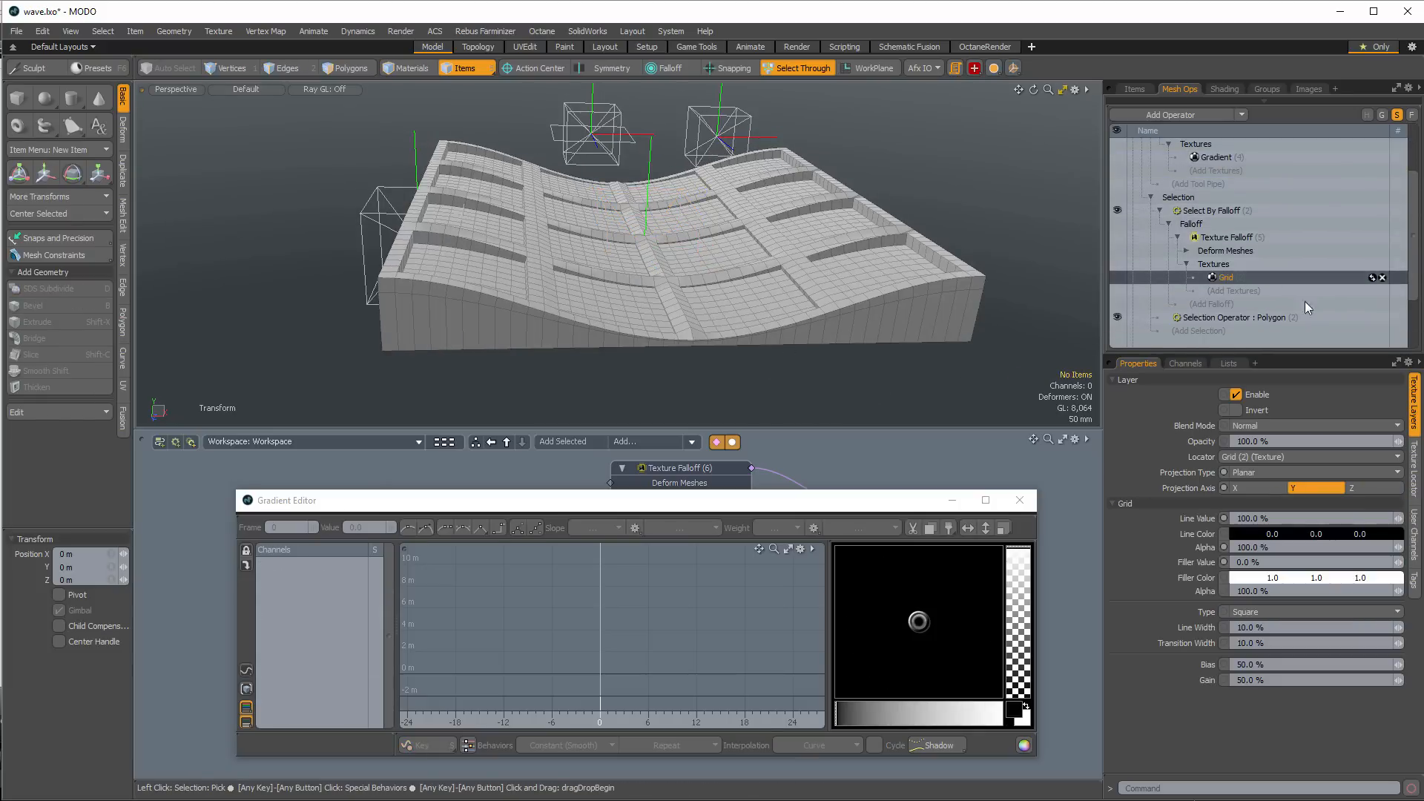
click(1297, 489)
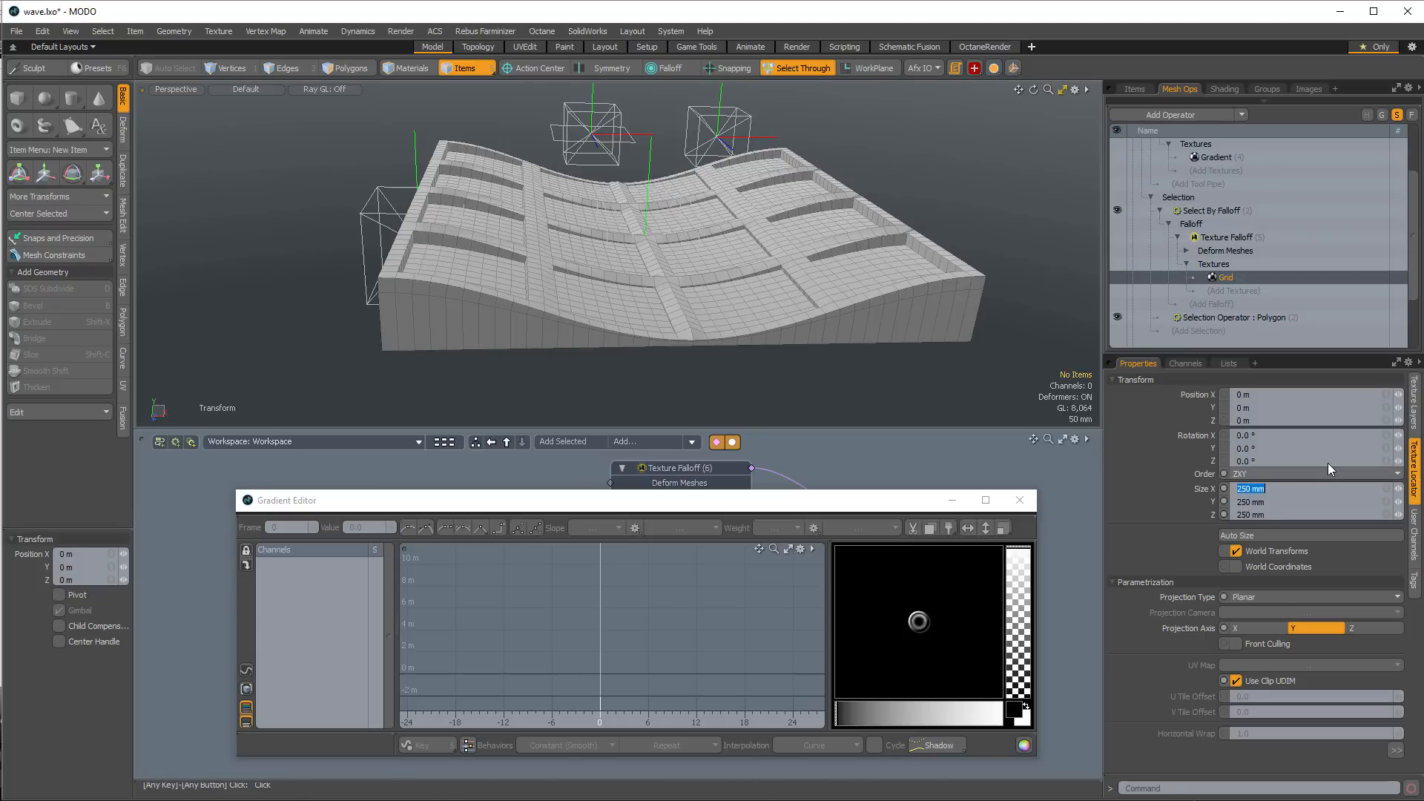
text(300)
key(Return)
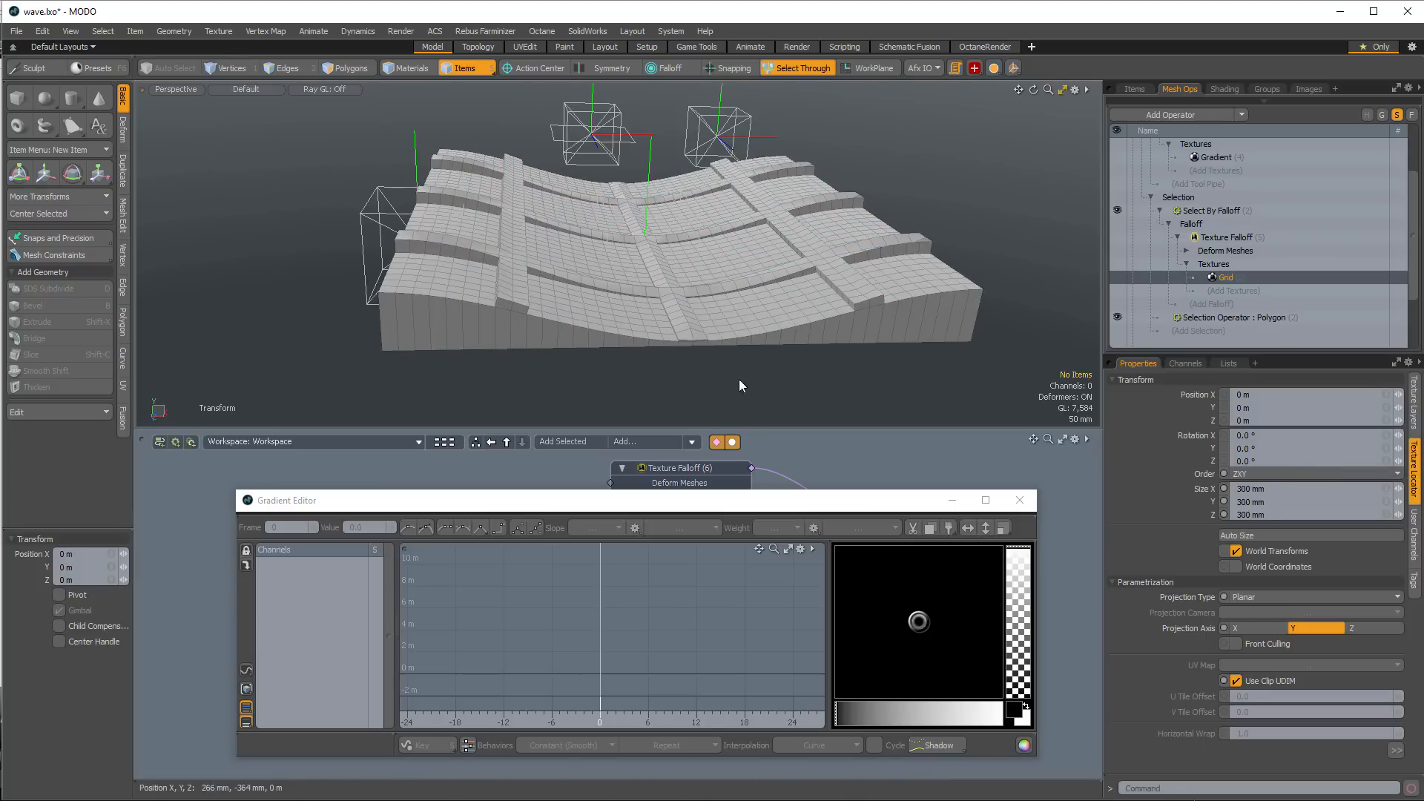
Turn off Group Polygons for the wave mesh's Polygon Bevel operator
alt+drag(740, 384, 720, 256)
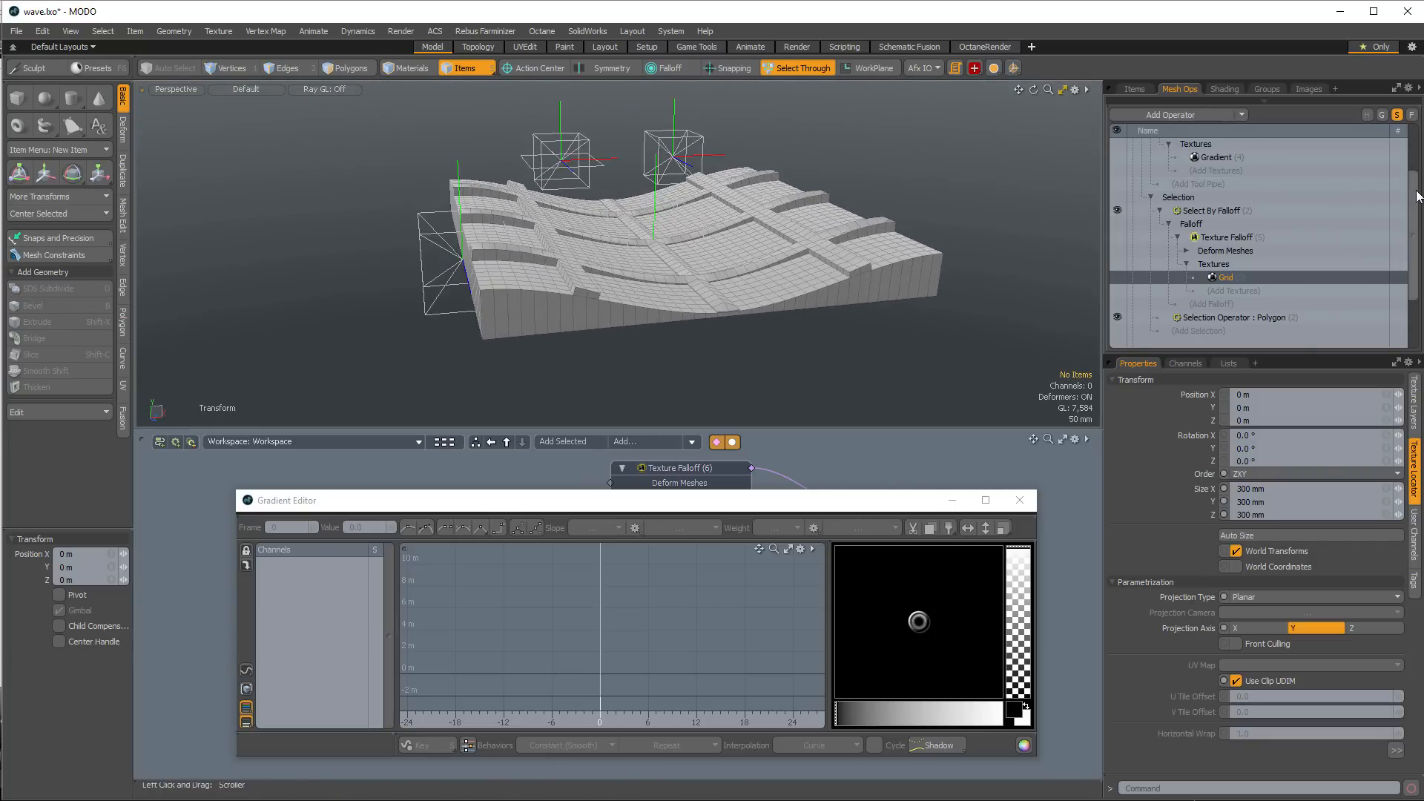
scroll(1219, 192, up, 3)
click(1217, 158)
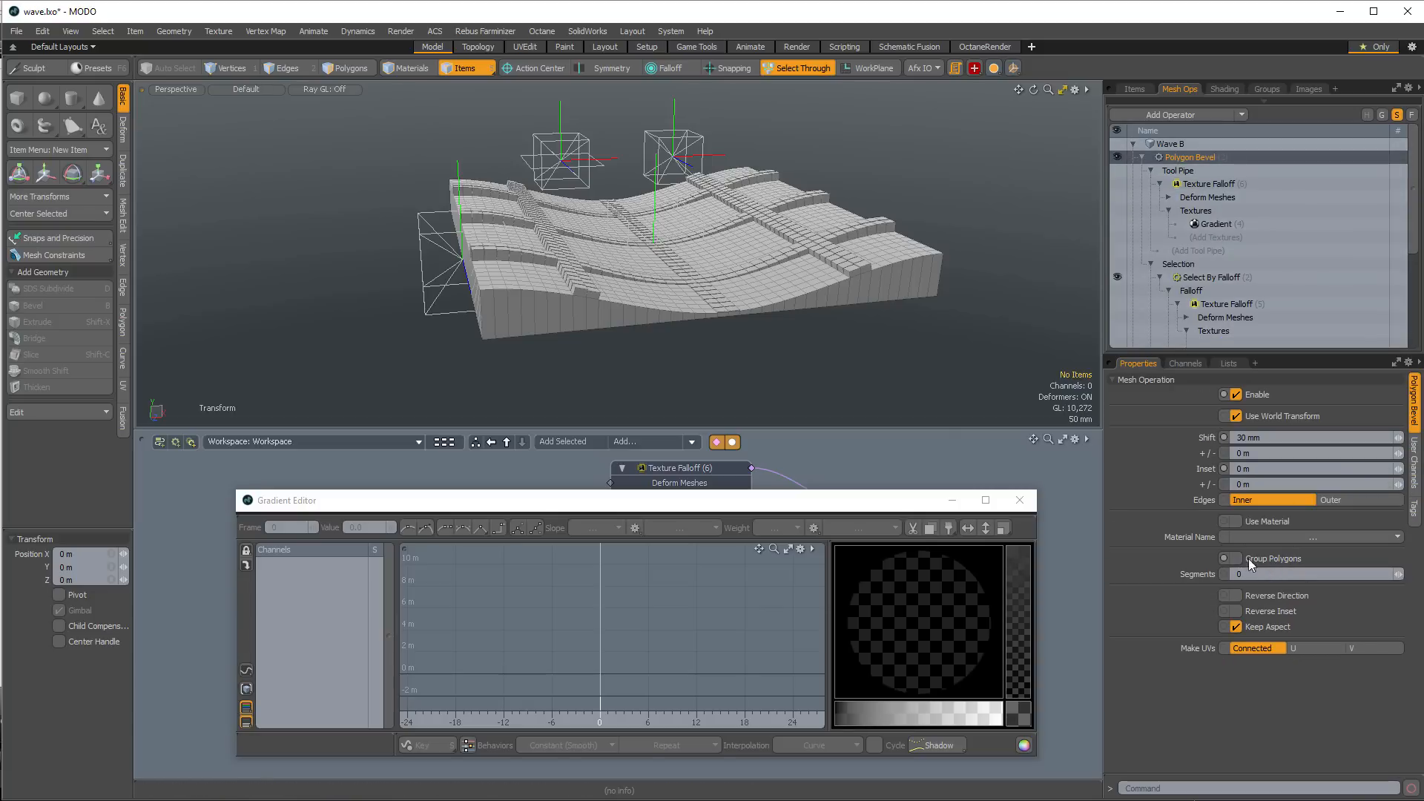
scroll(814, 296, down, 5)
alt+drag(813, 296, 667, 282)
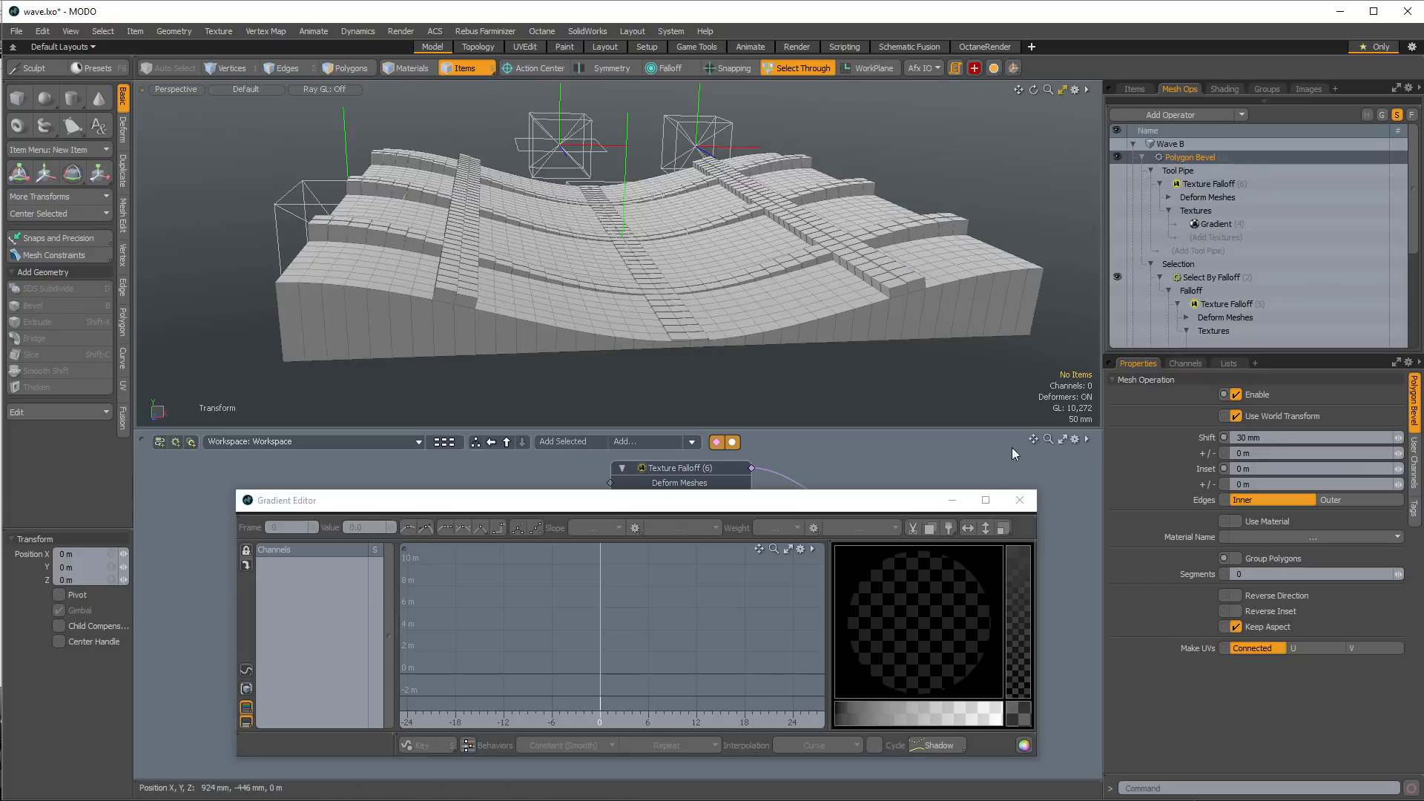
Close the Gradient Editor and reveal the Gradient (4) texture and its texture locator as linked nodes of Texture Falloff (6) in the schematic
click(1018, 501)
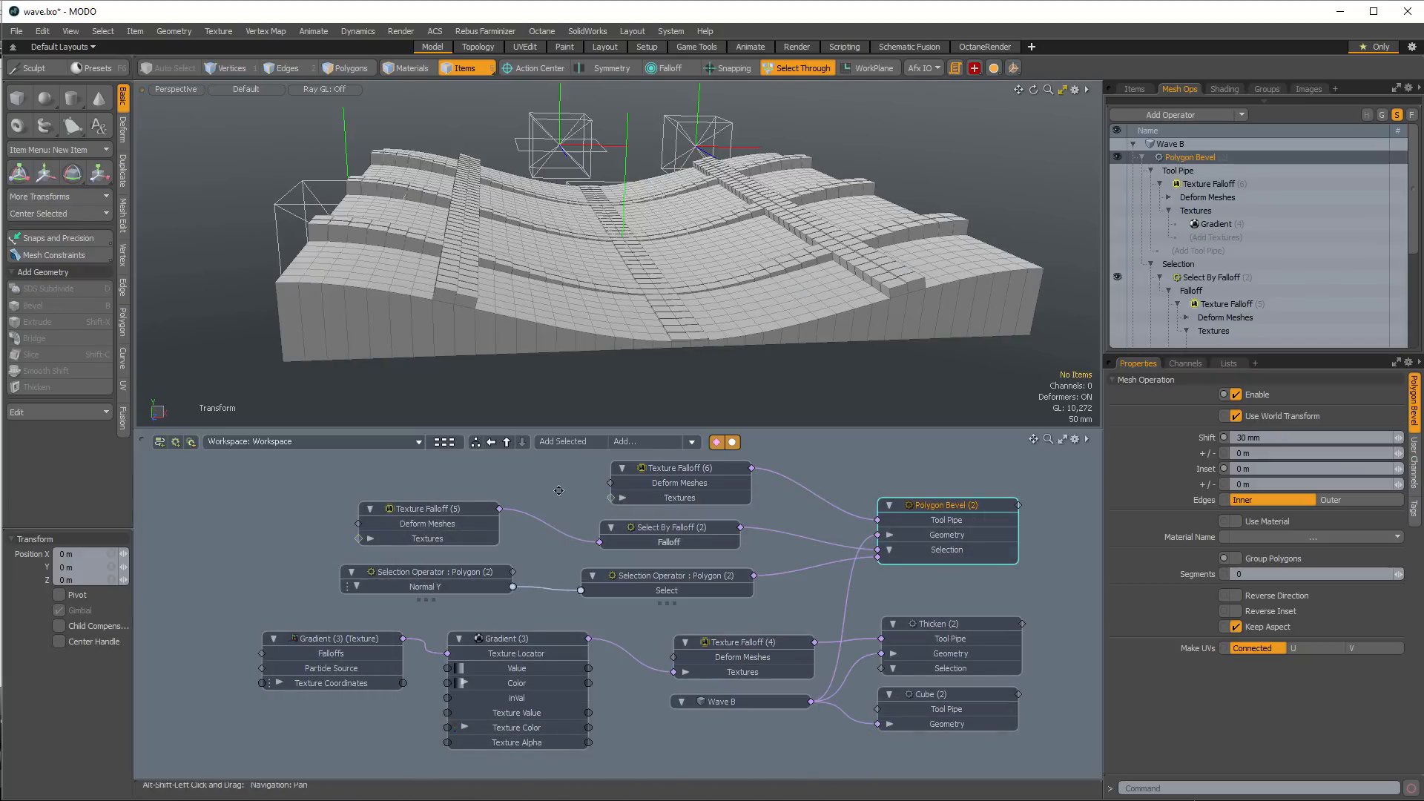
ctrl+alt+drag(566, 501, 629, 525)
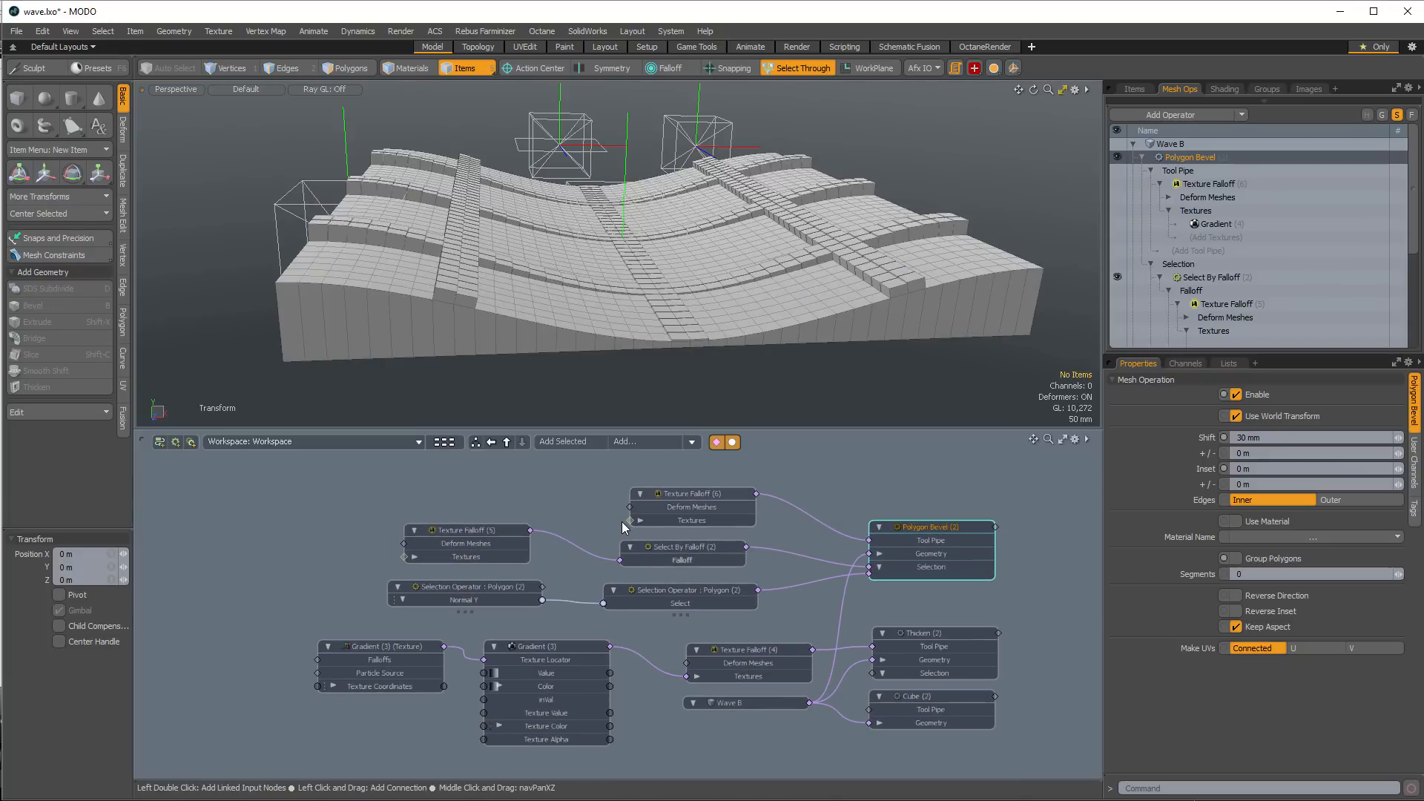
double_click(629, 523)
middle_drag(537, 472, 580, 509)
drag(579, 509, 528, 475)
double_click(448, 490)
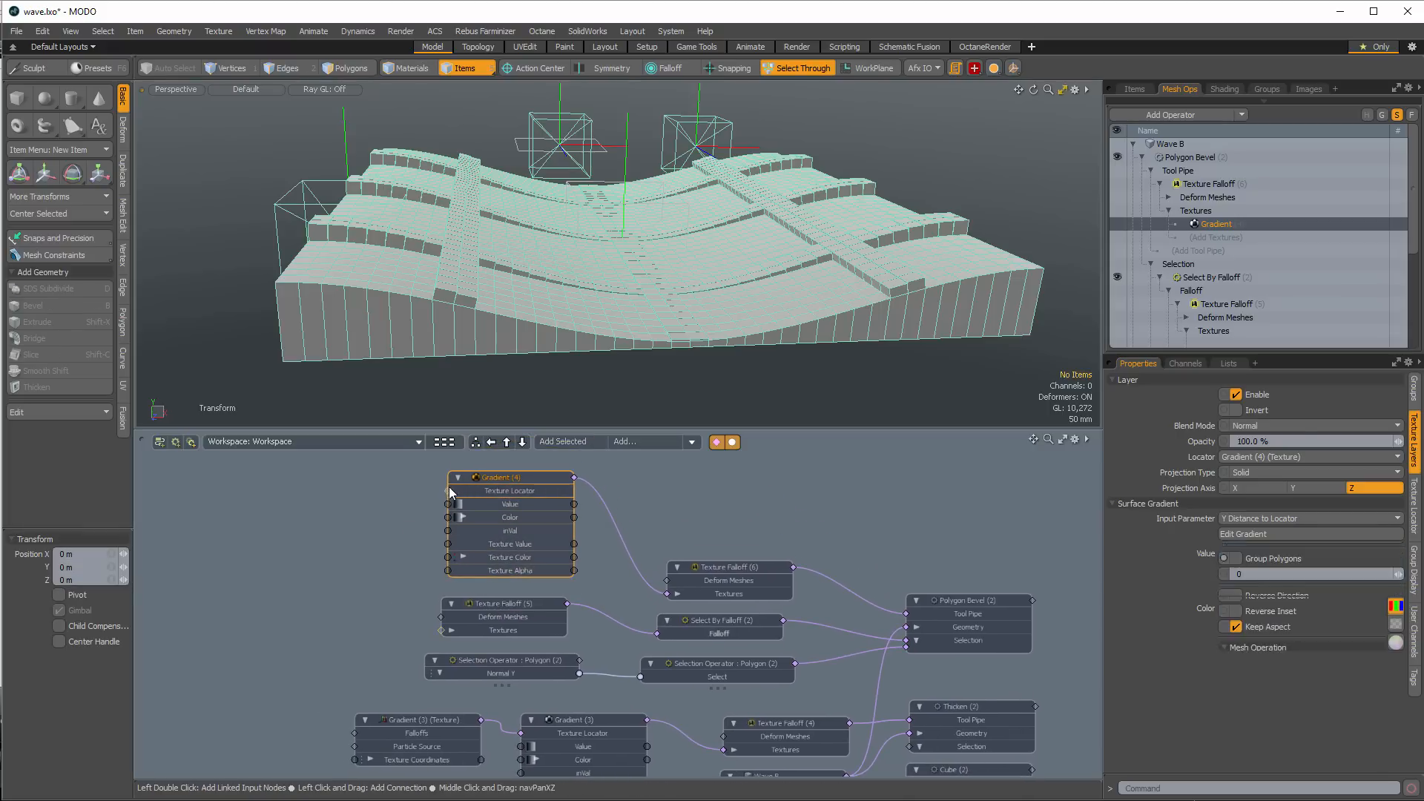
drag(386, 459, 366, 481)
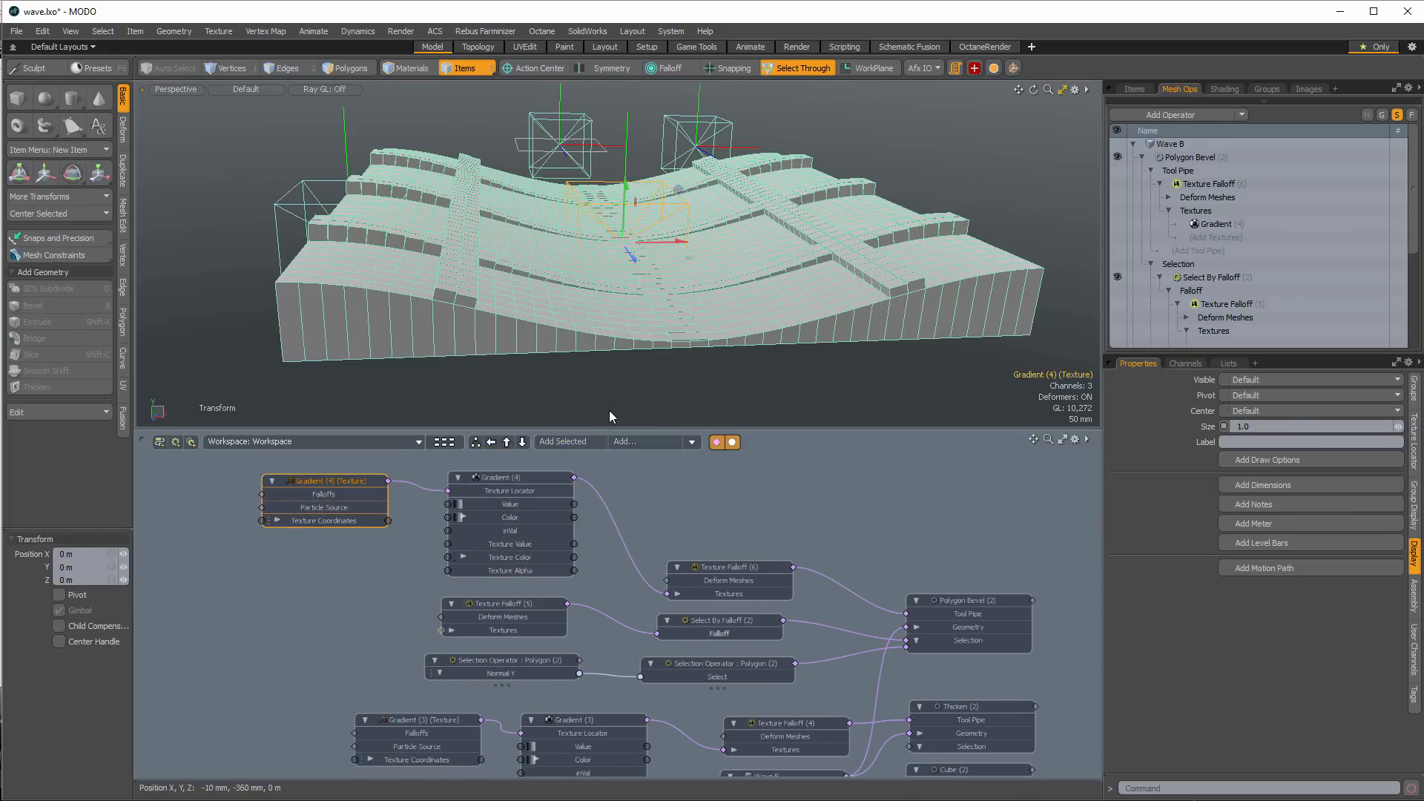
Reposition the Gradient (4) texture locator that controls the bevel height falloff on the wave mesh
alt+drag(619, 382, 622, 349)
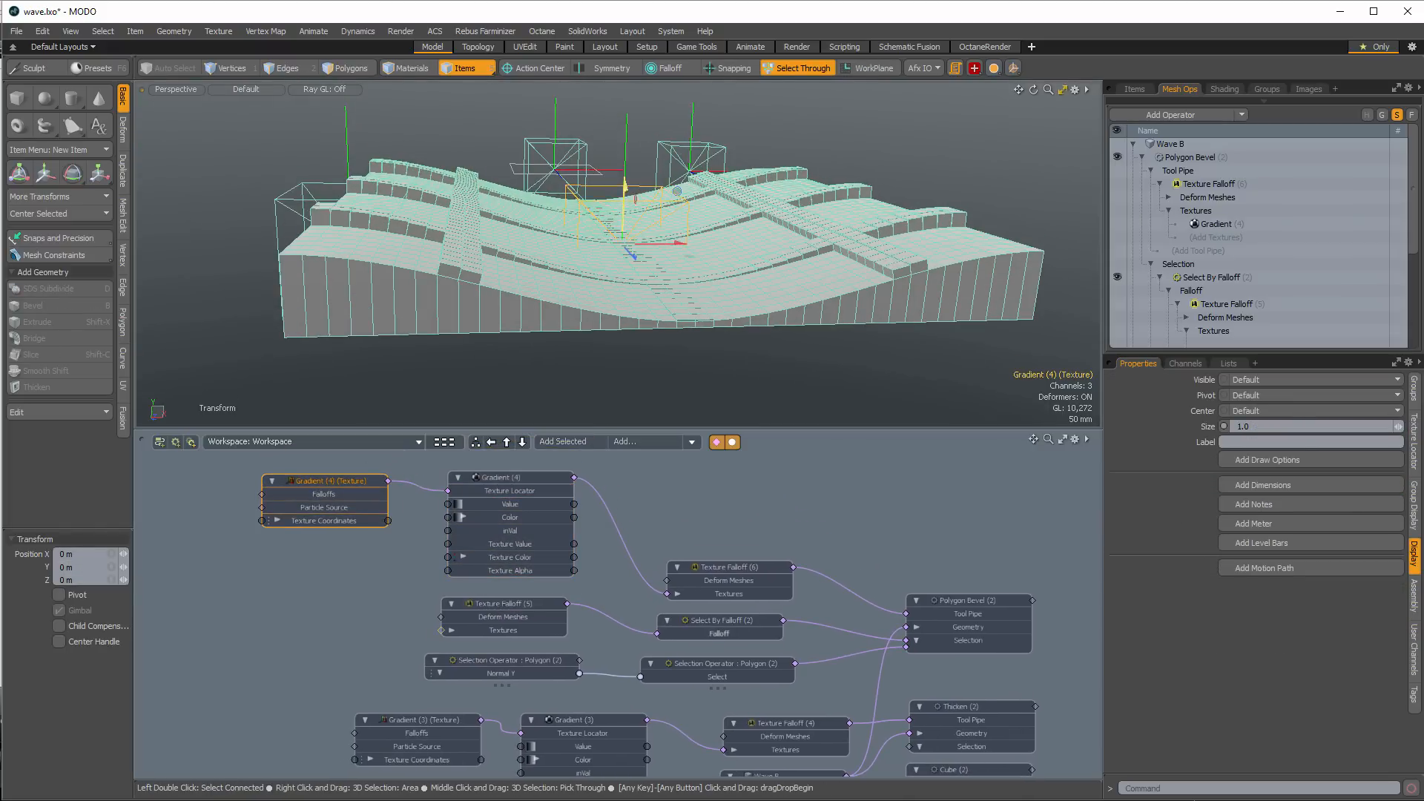
drag(626, 173, 677, 195)
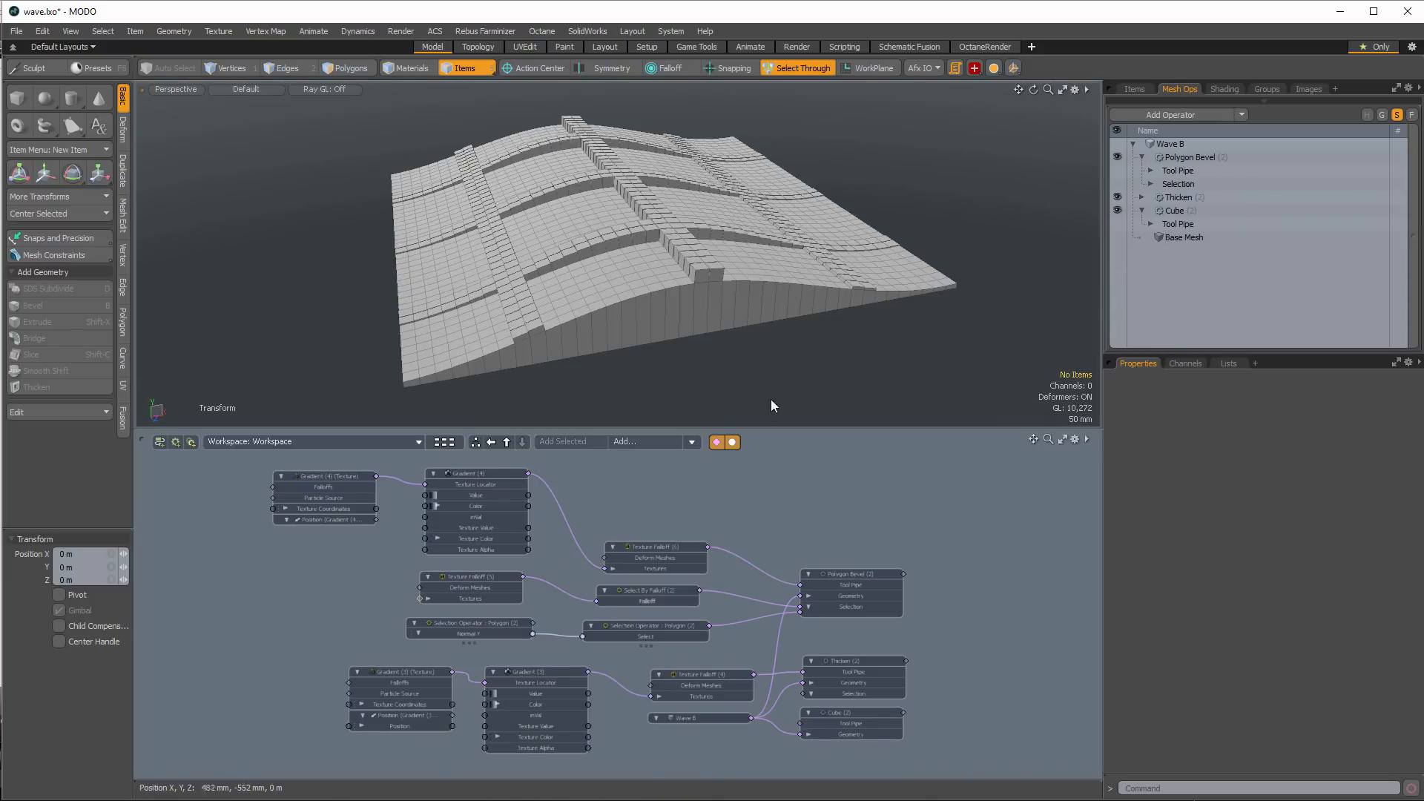
scroll(680, 537, up, 5)
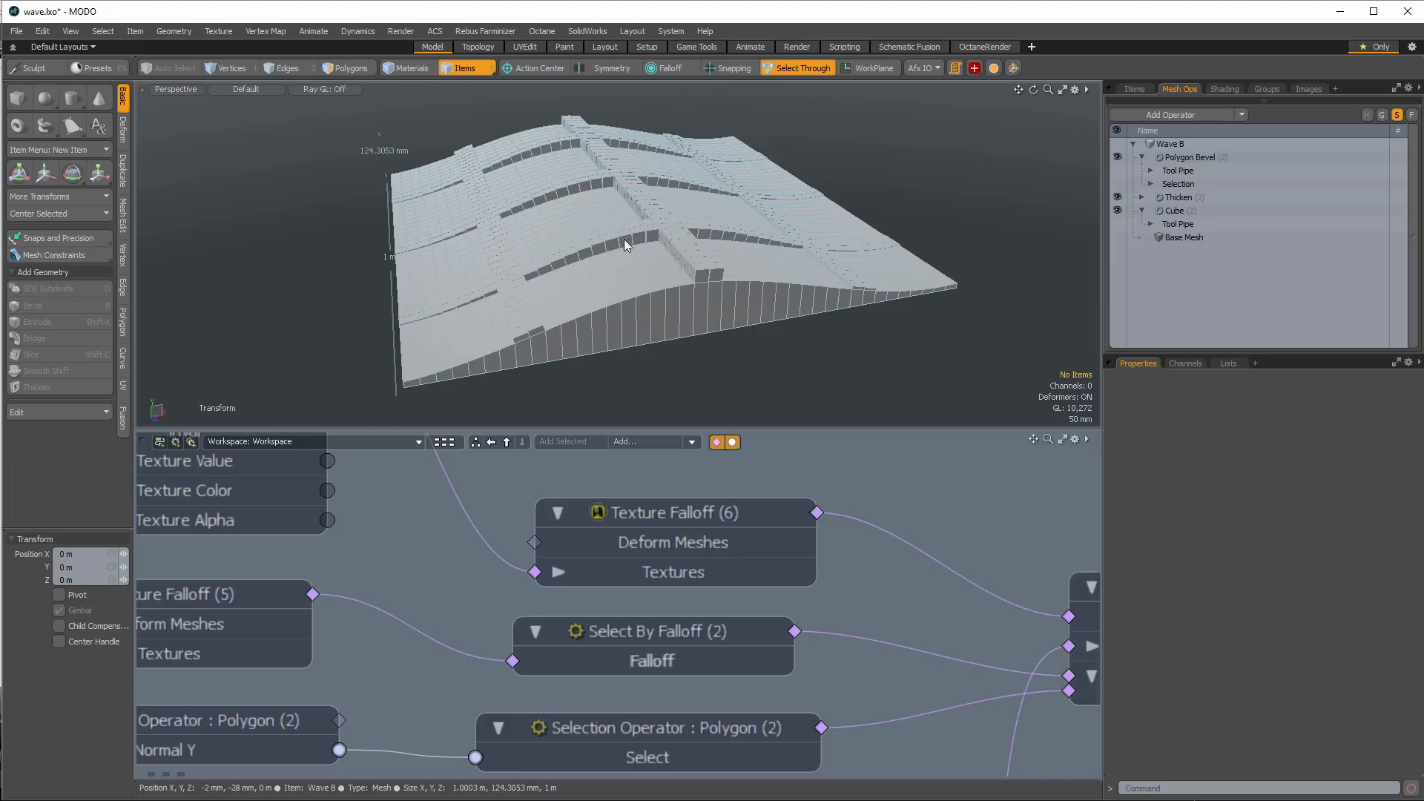
alt+drag(782, 353, 763, 353)
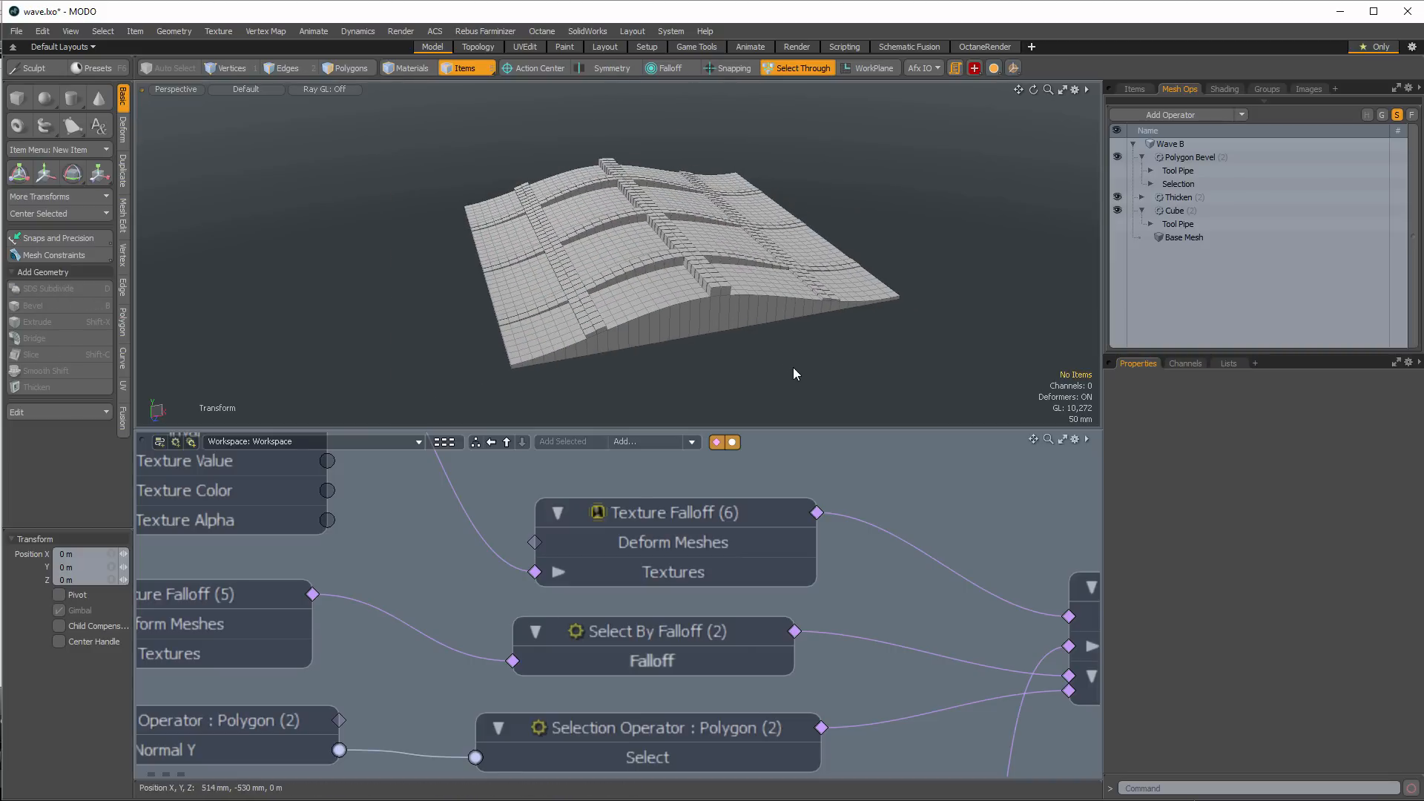
click(1174, 198)
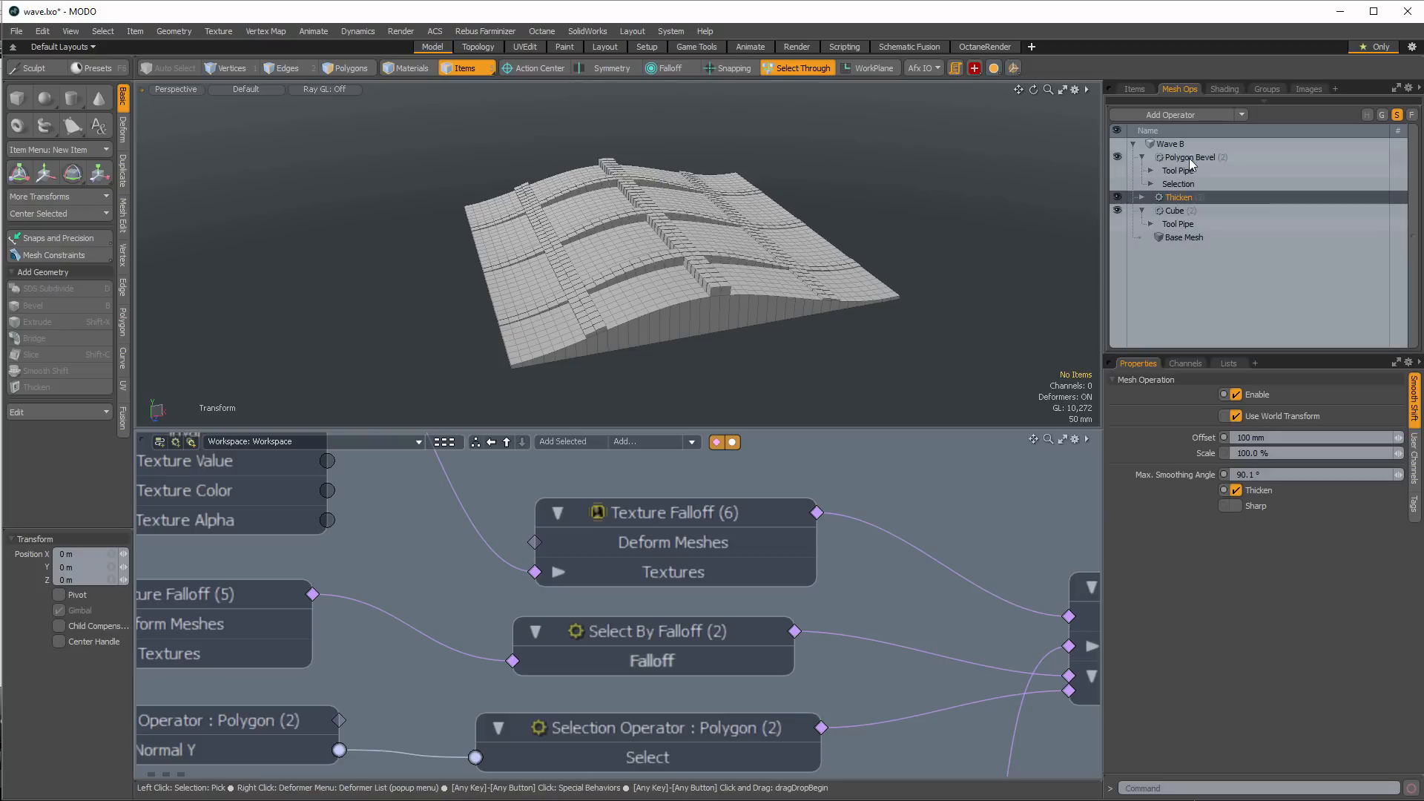
click(1190, 158)
ctrl+click(1194, 157)
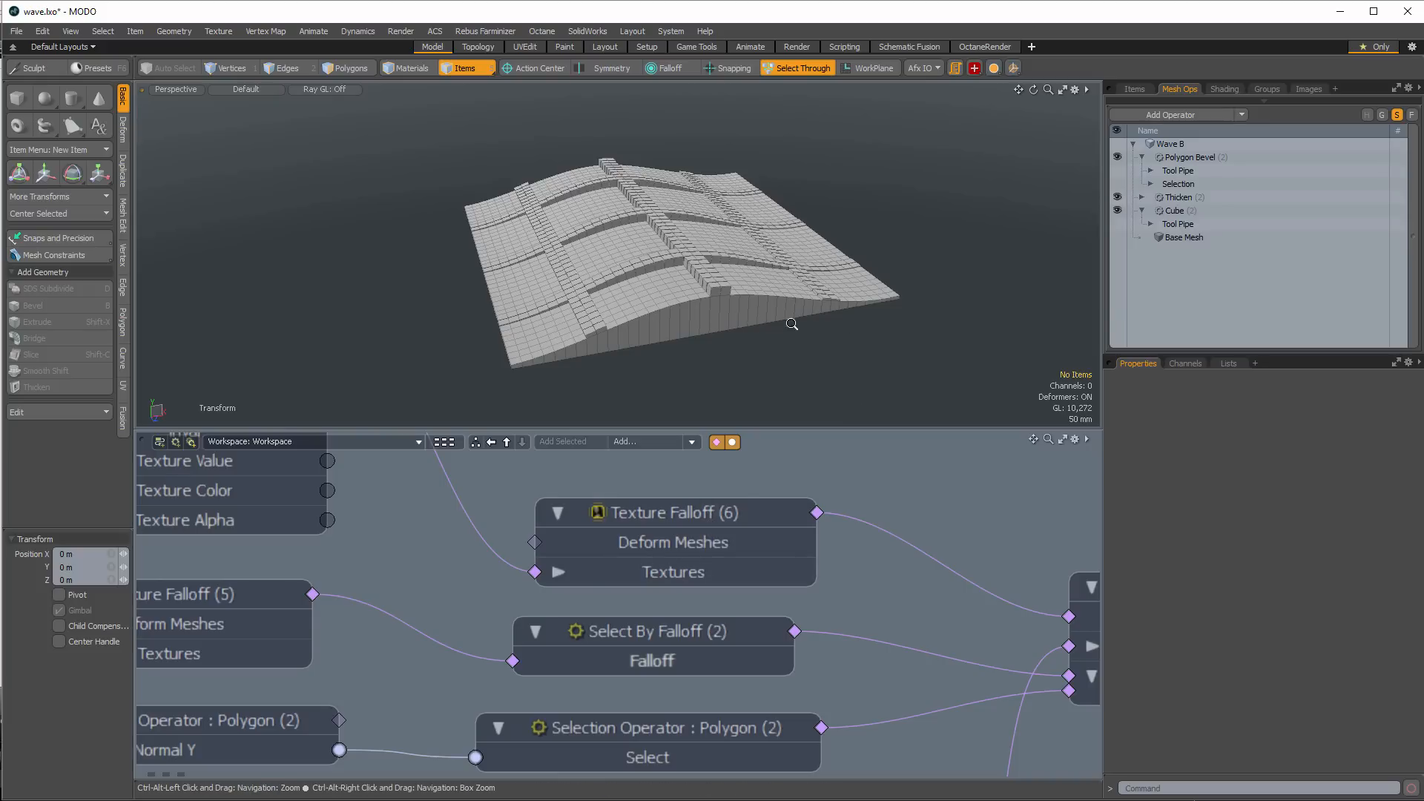
ctrl+alt+drag(714, 327, 757, 315)
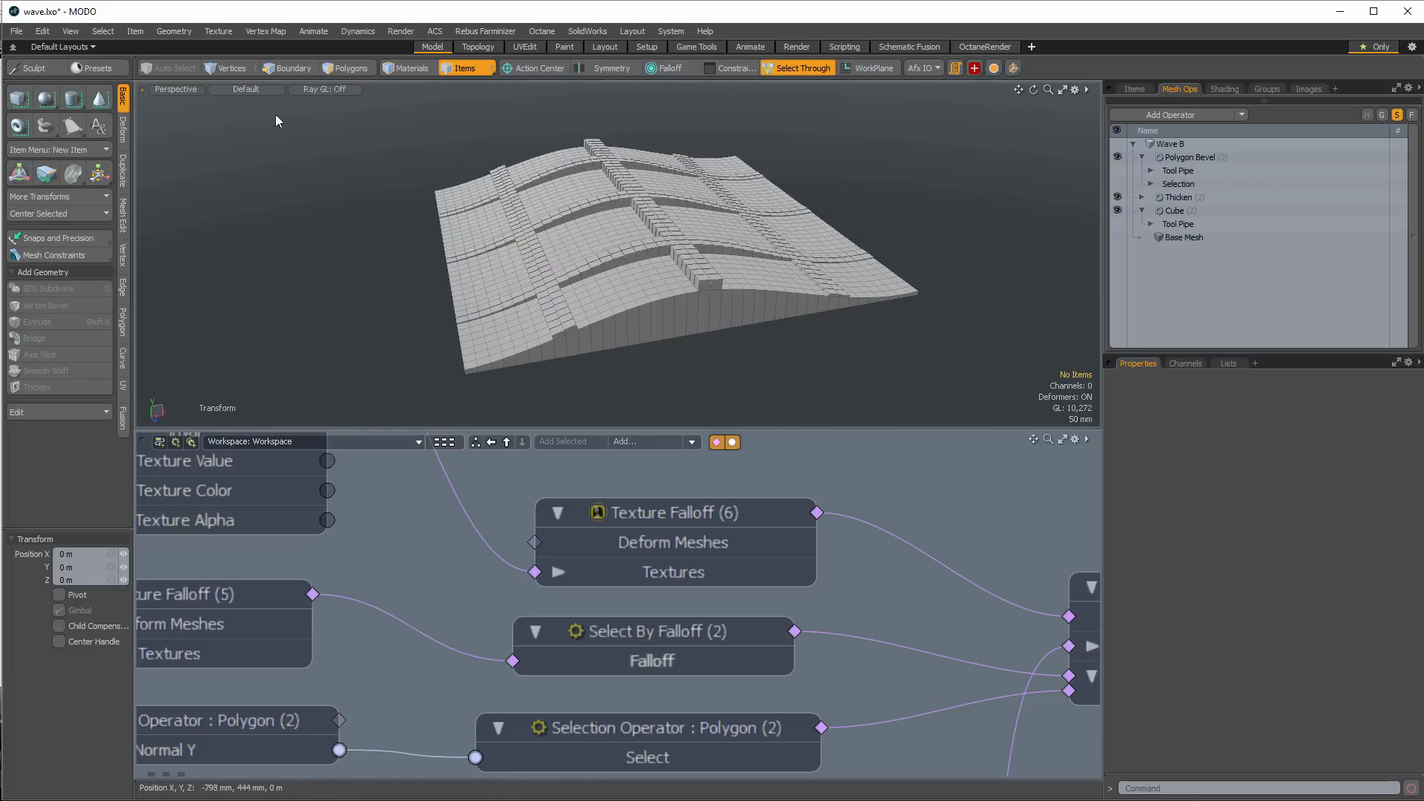
Split the 3D viewport in two, make the second half a render Preview and start rendering it
drag(146, 91, 212, 90)
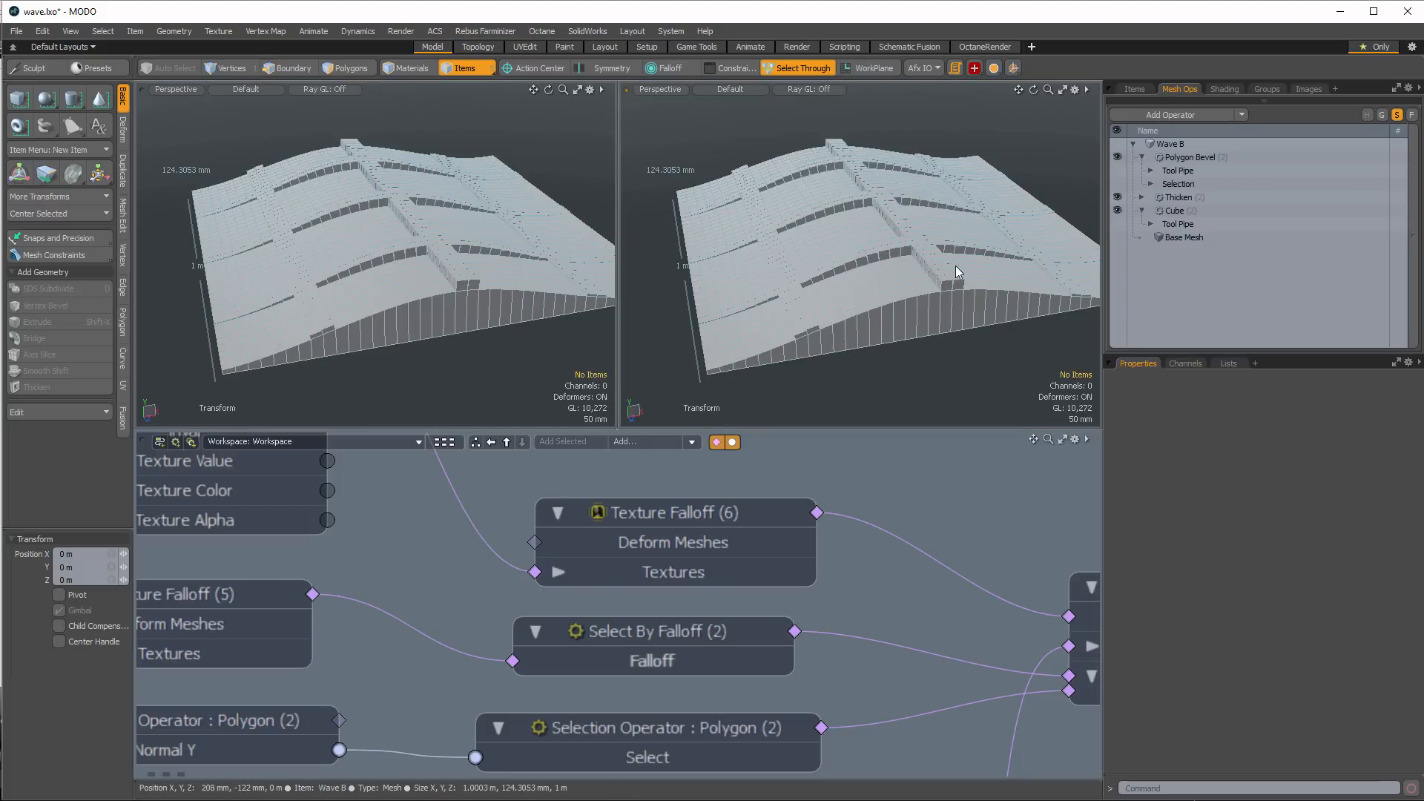
key(ctrl+space)
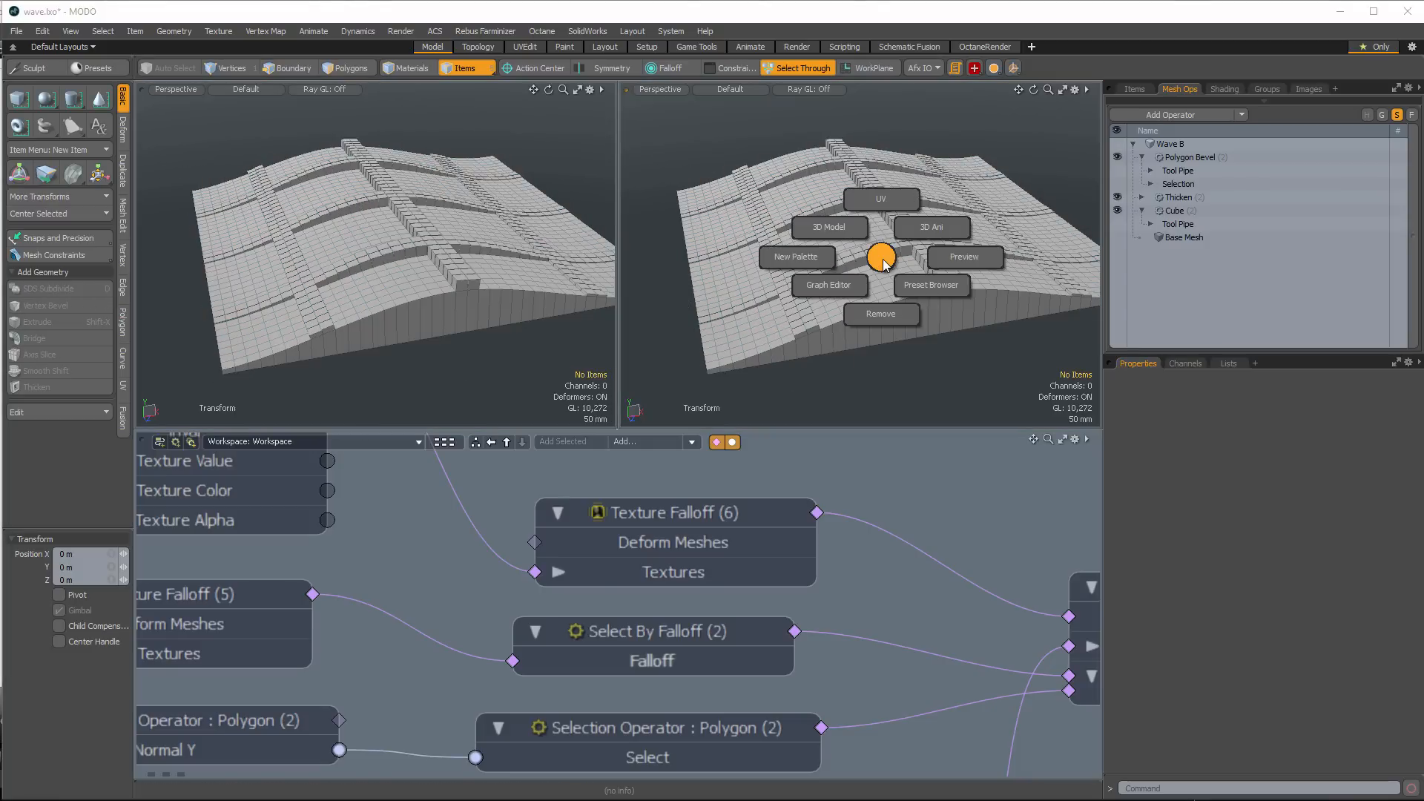
click(965, 261)
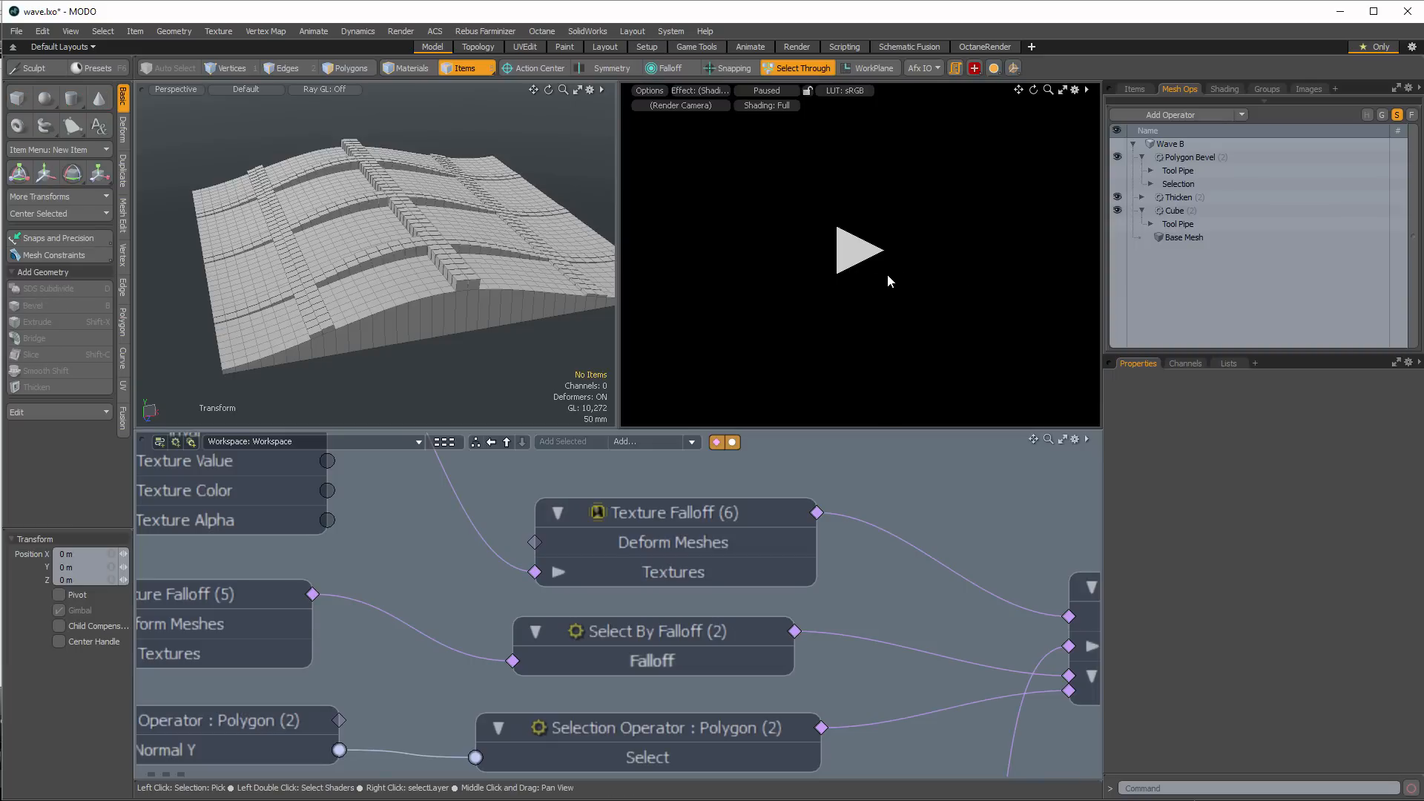
click(856, 254)
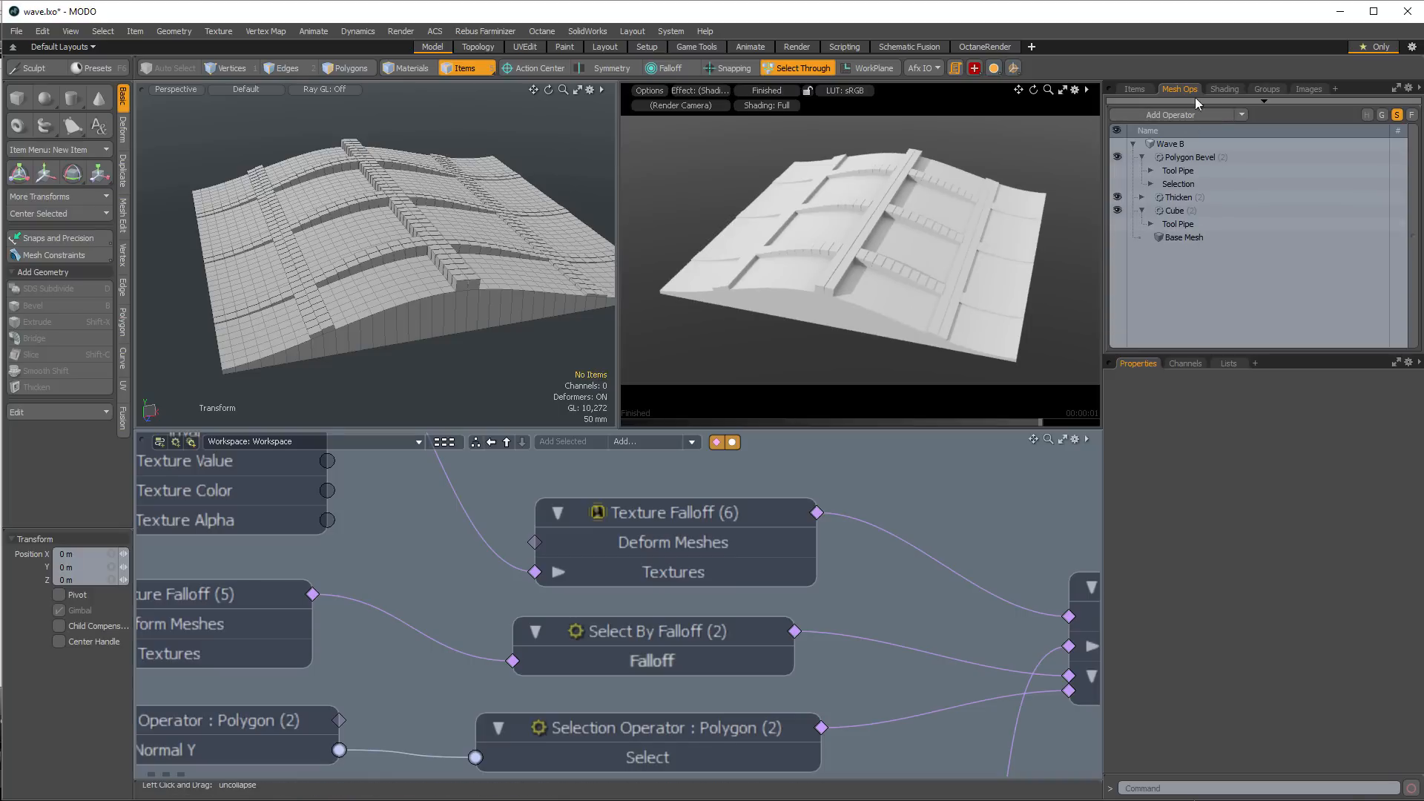
Create an instance of the Grid (2) falloff texture and place it above the Base Material in the Shader Tree
click(1226, 88)
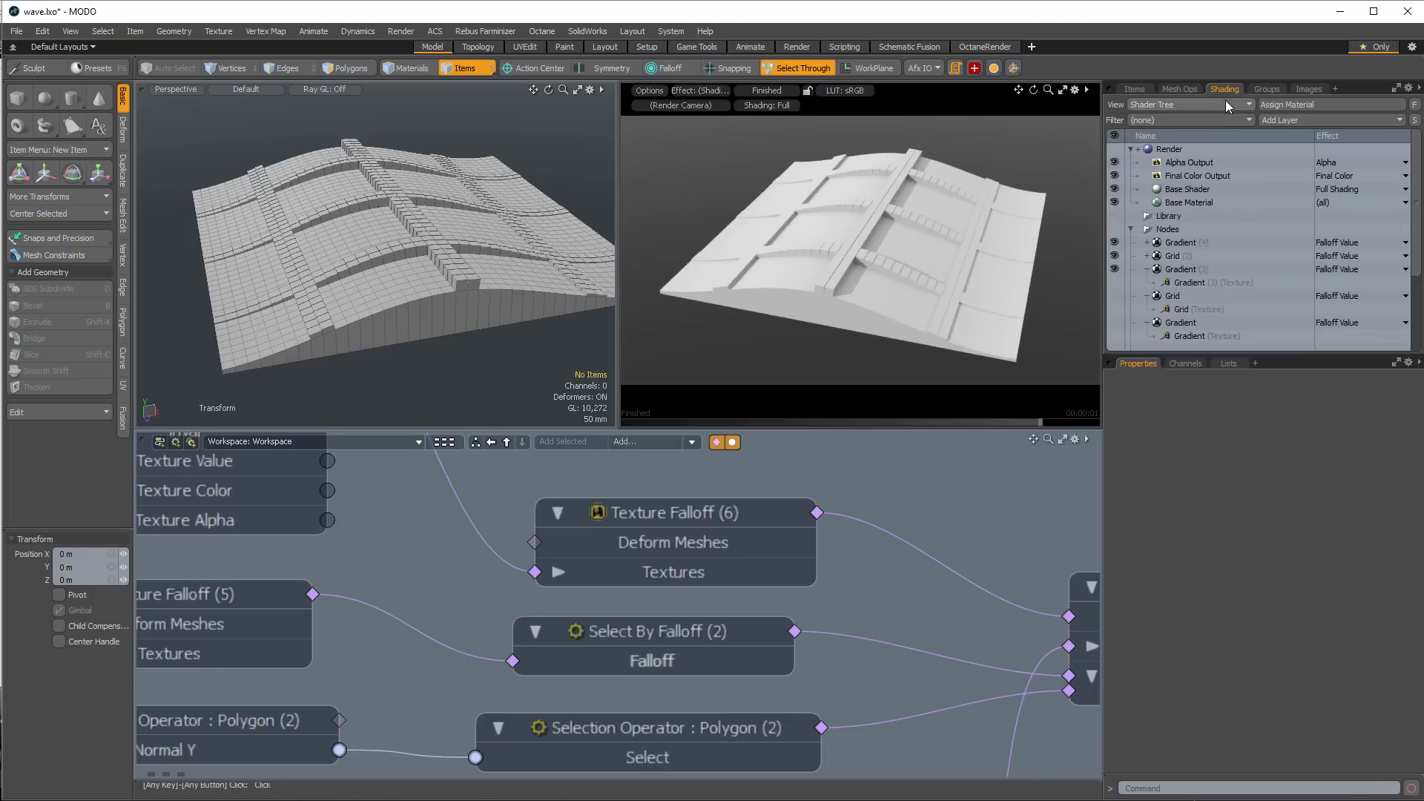
click(1187, 296)
click(1190, 256)
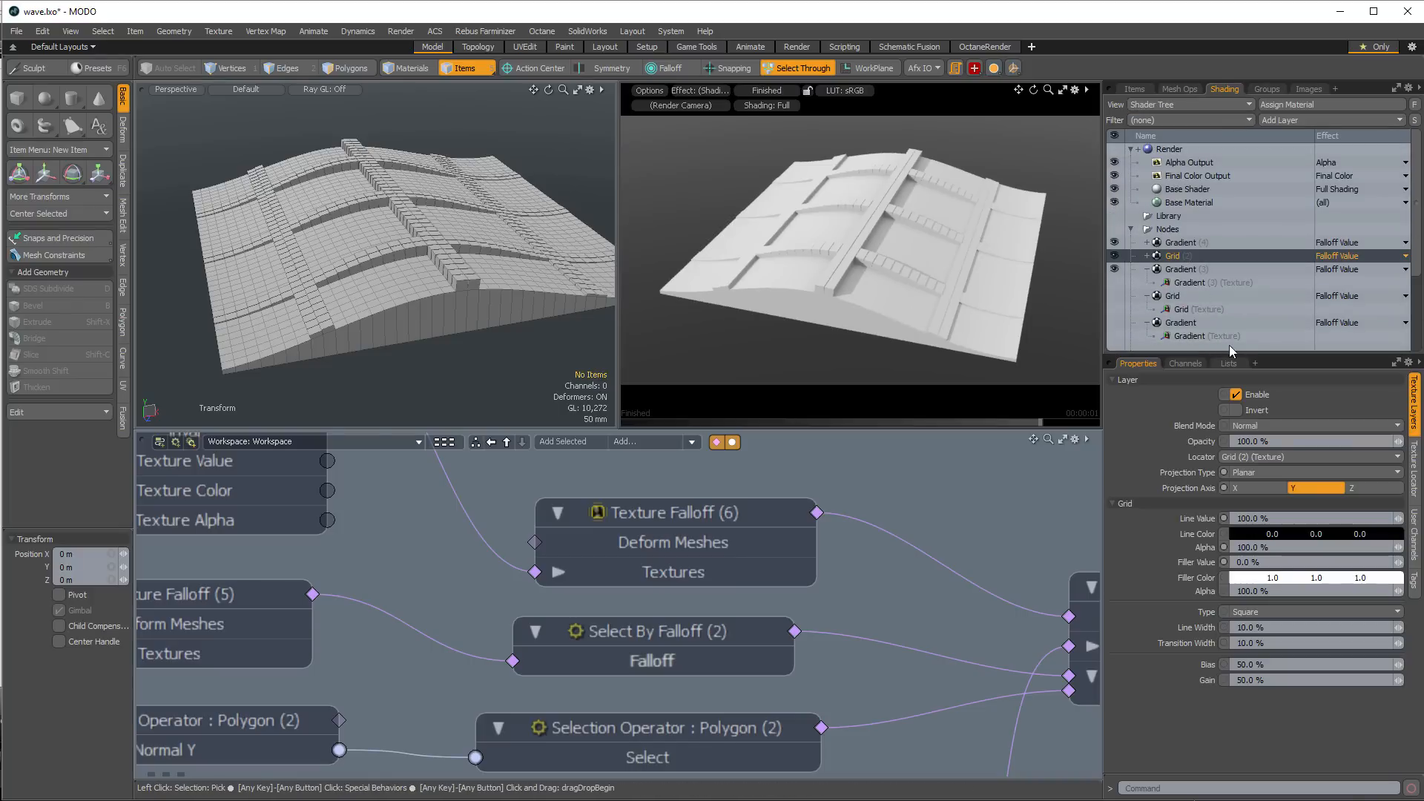
drag(1230, 354, 1230, 433)
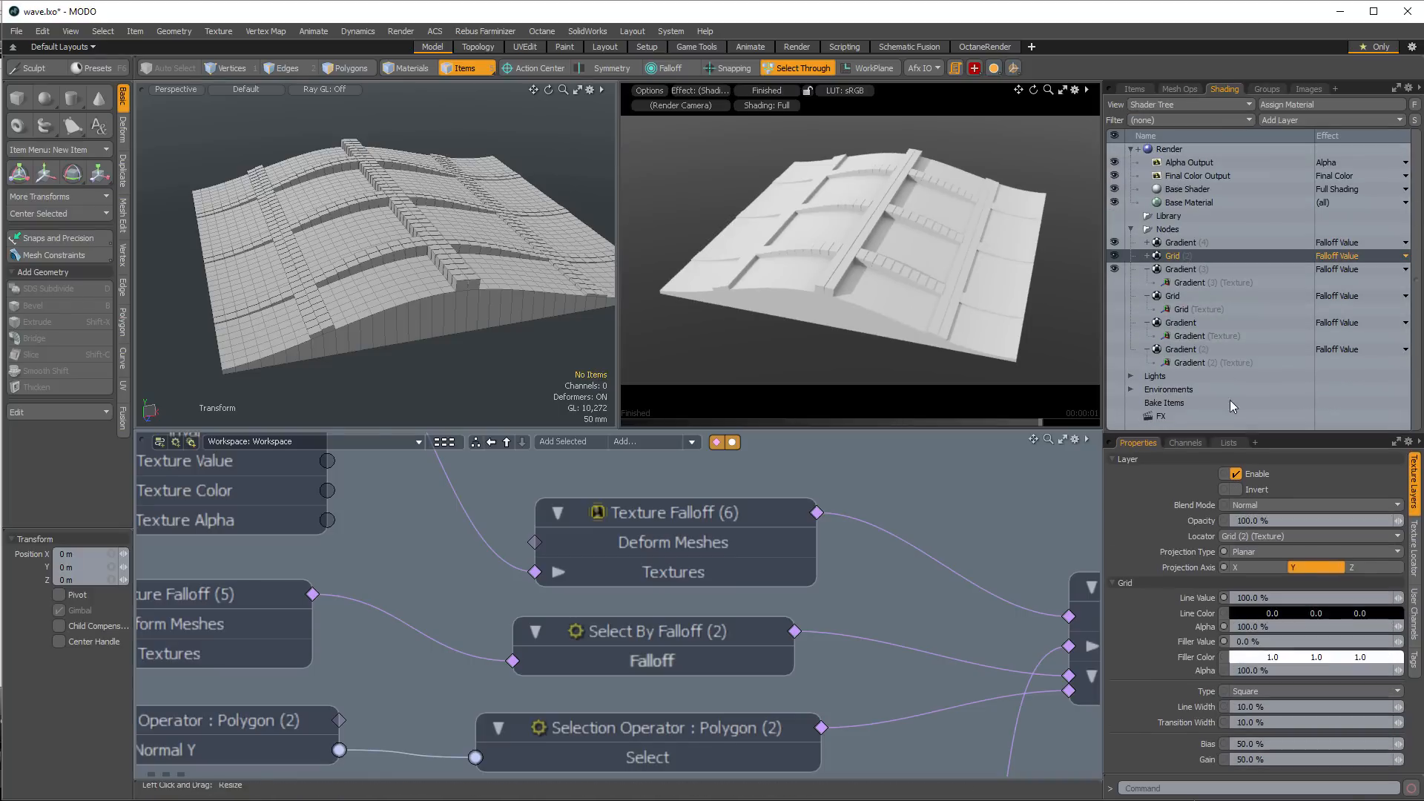
right_click(1172, 255)
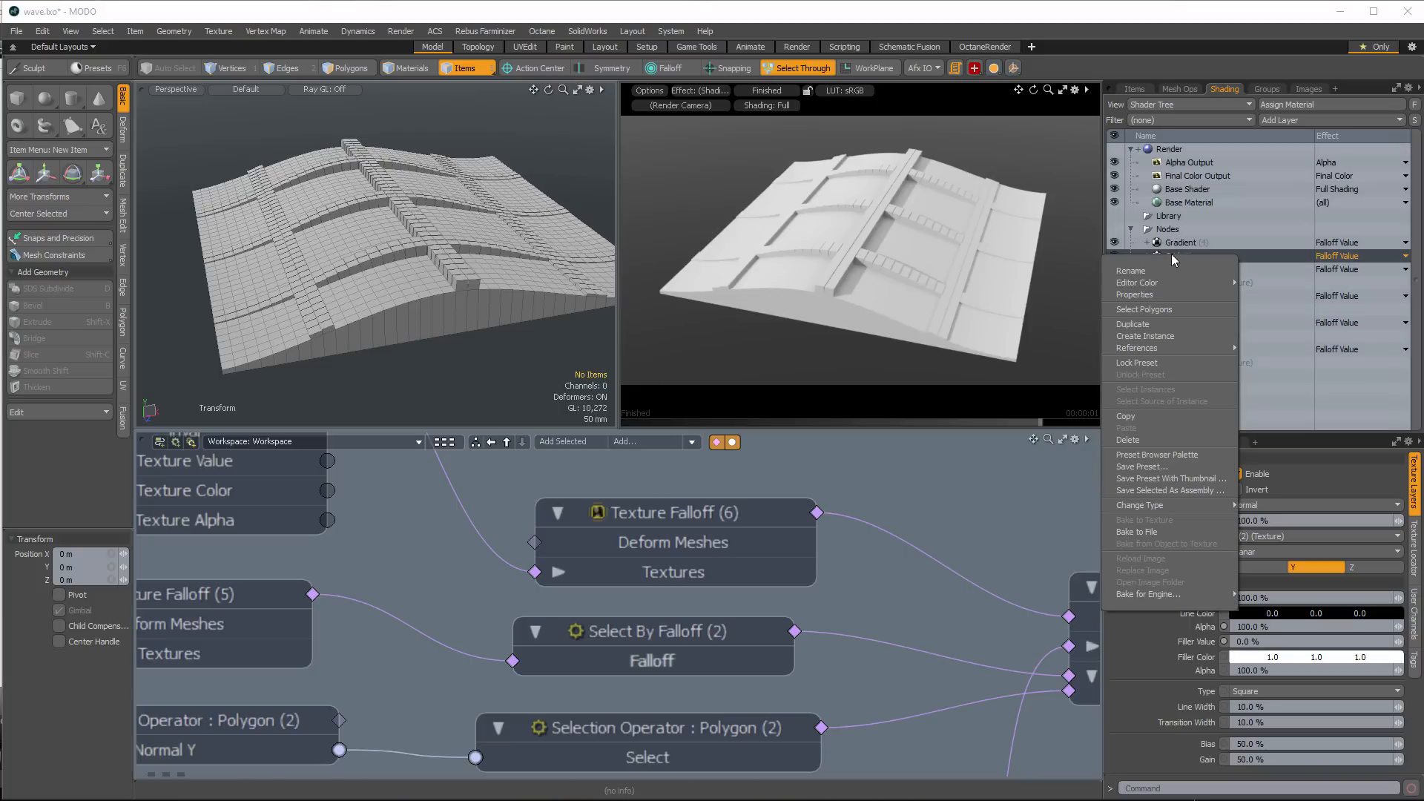
click(1157, 338)
drag(1176, 270, 1203, 197)
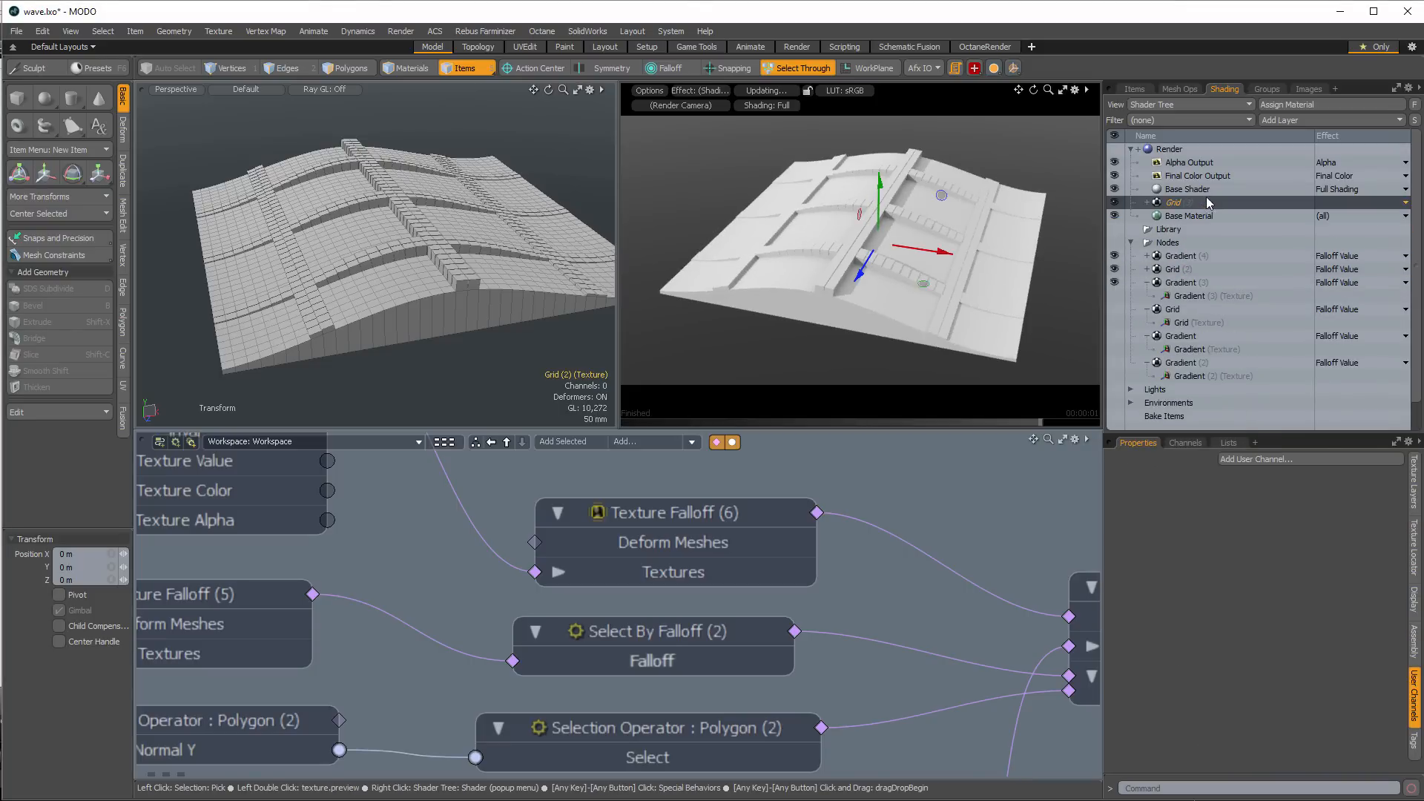
Set the Grid instance's effect to Diffuse Color and view the gridded wave from the other side in the render preview
click(1348, 203)
mouse_move(1343, 220)
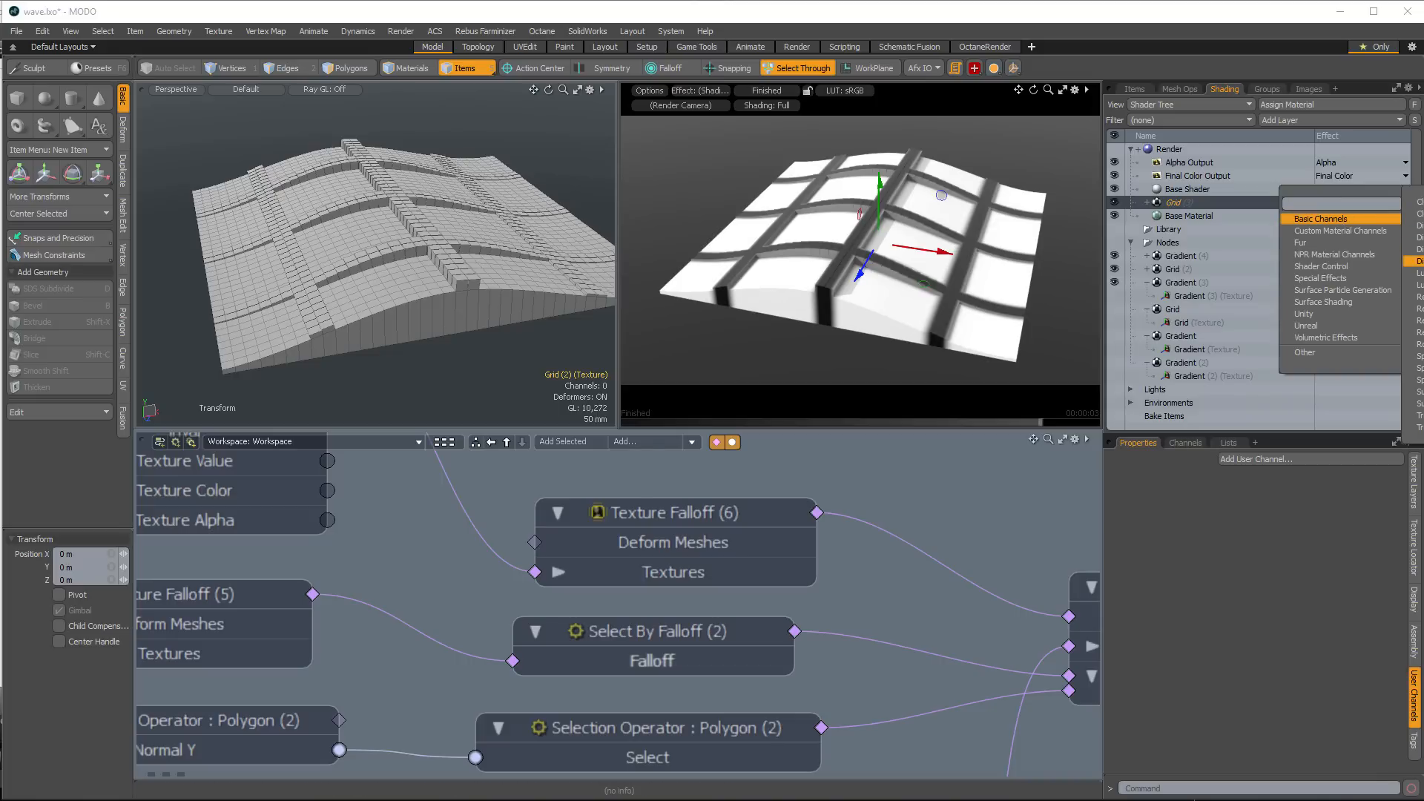
click(1413, 238)
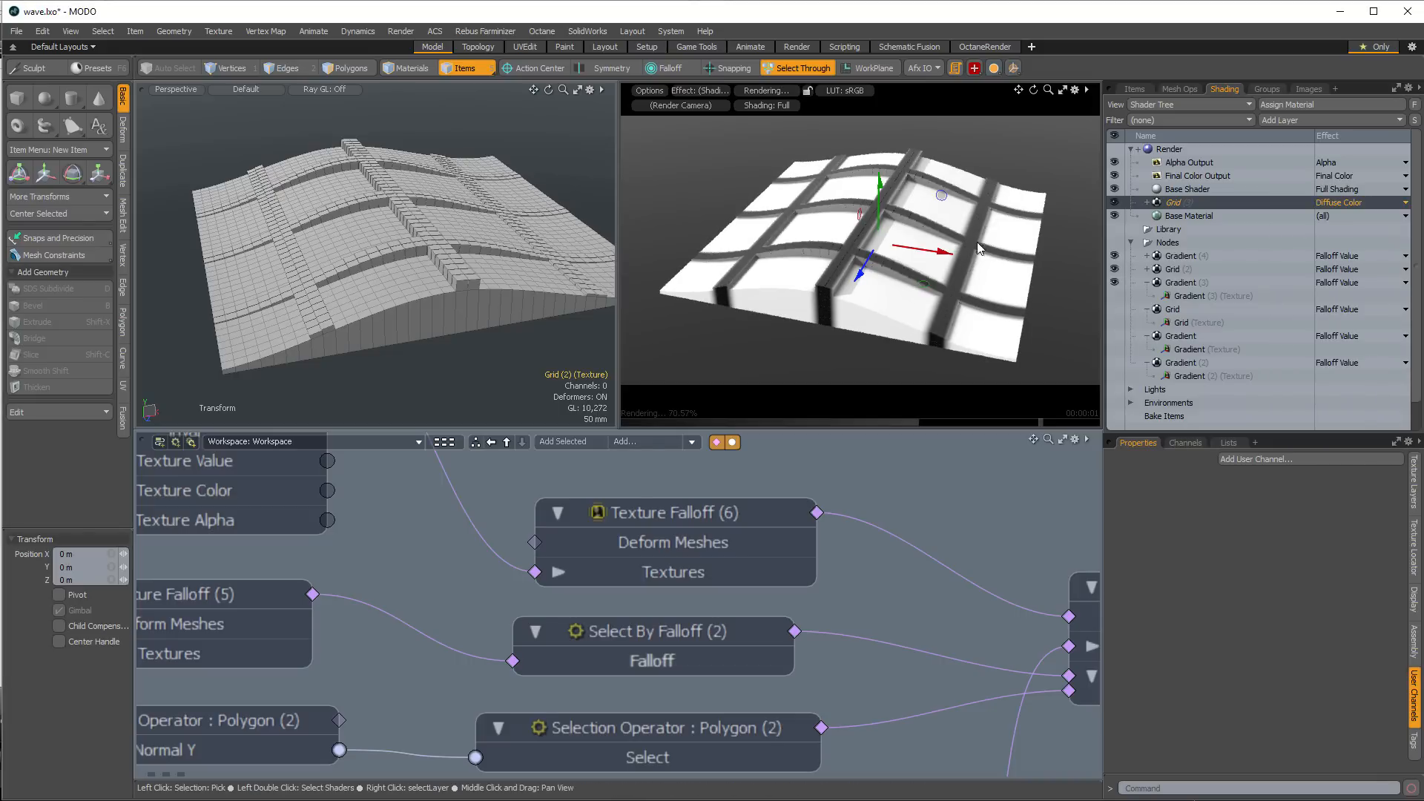
key(space)
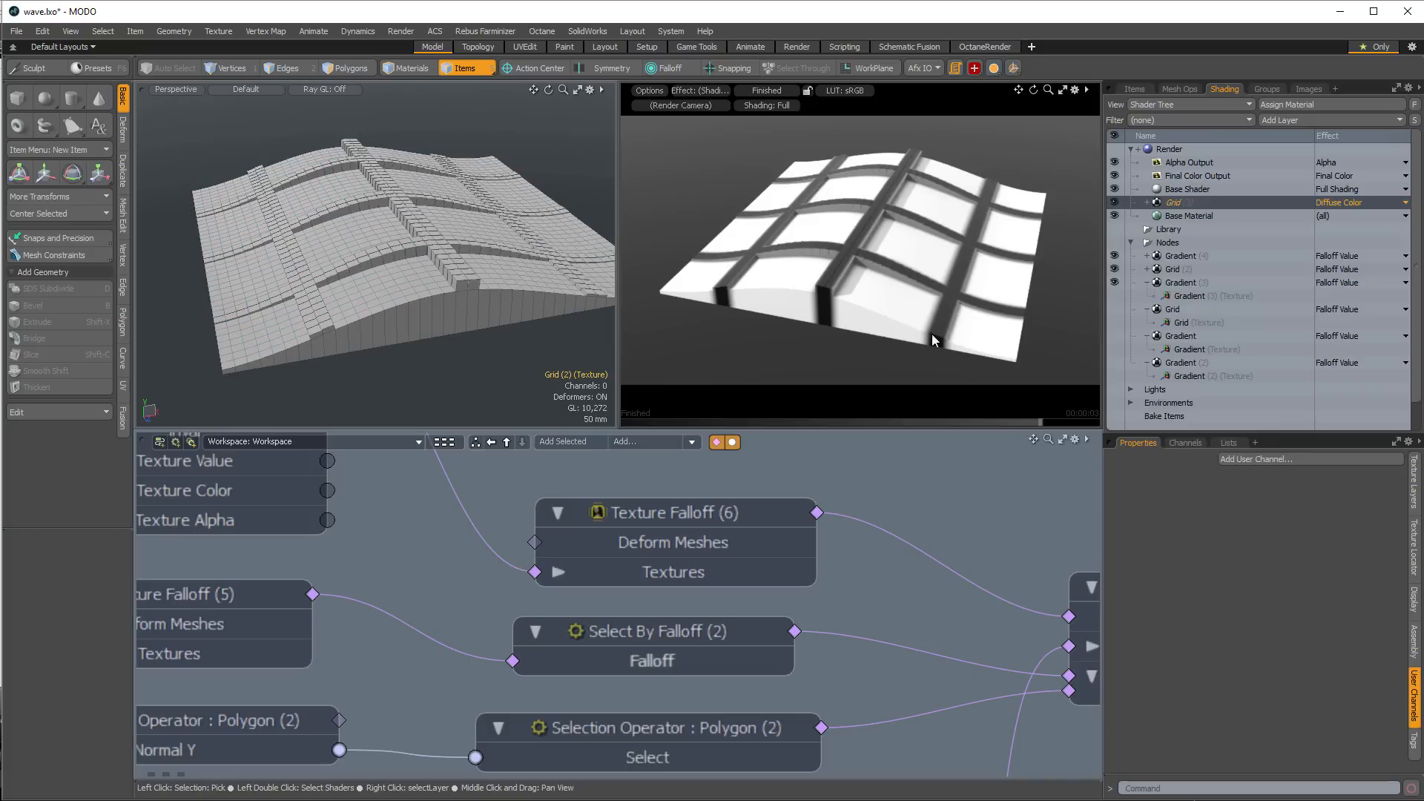
key(alt)
alt+drag(855, 325, 951, 334)
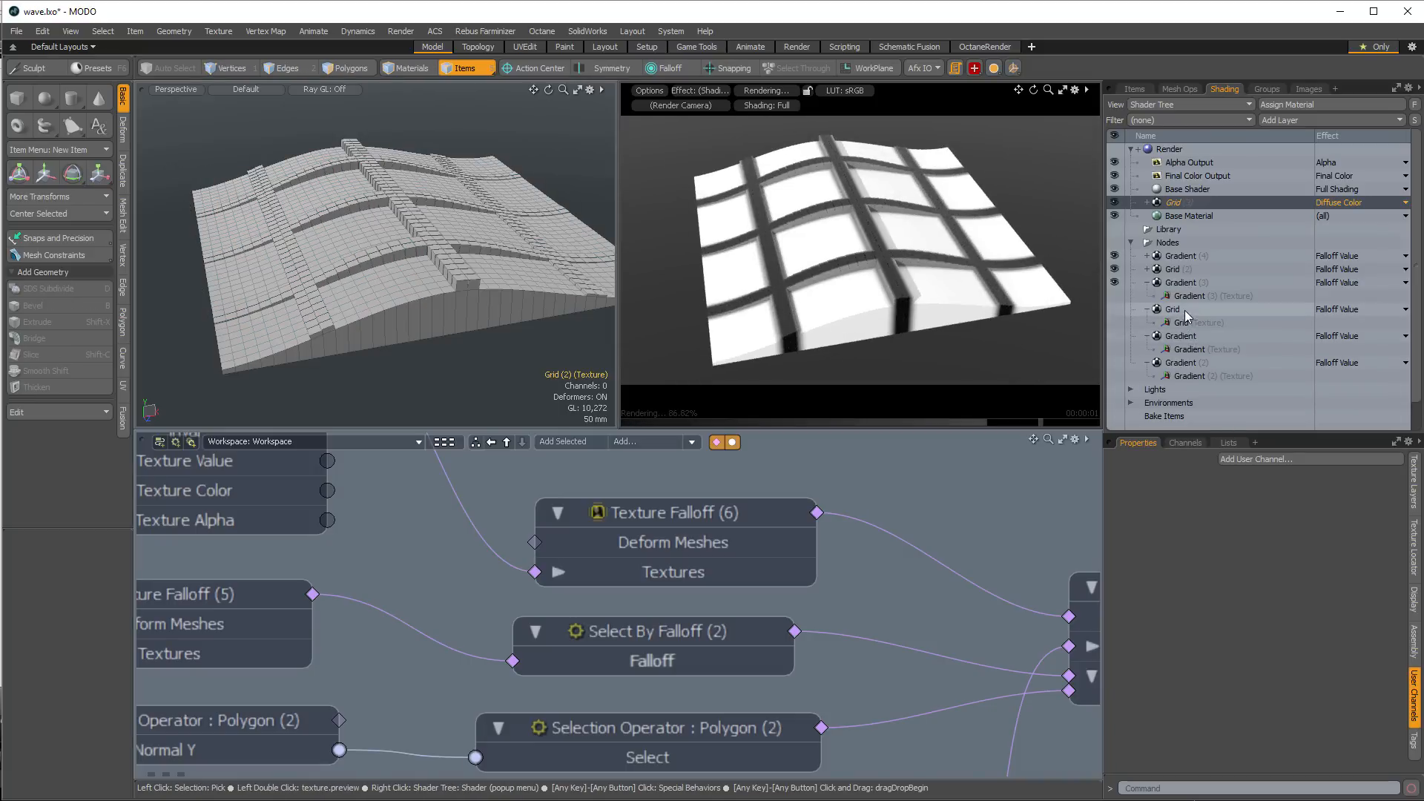
Set the texture locator size of the original Grid (2) falloff texture to 150 mm on X, Y and Z
click(1195, 270)
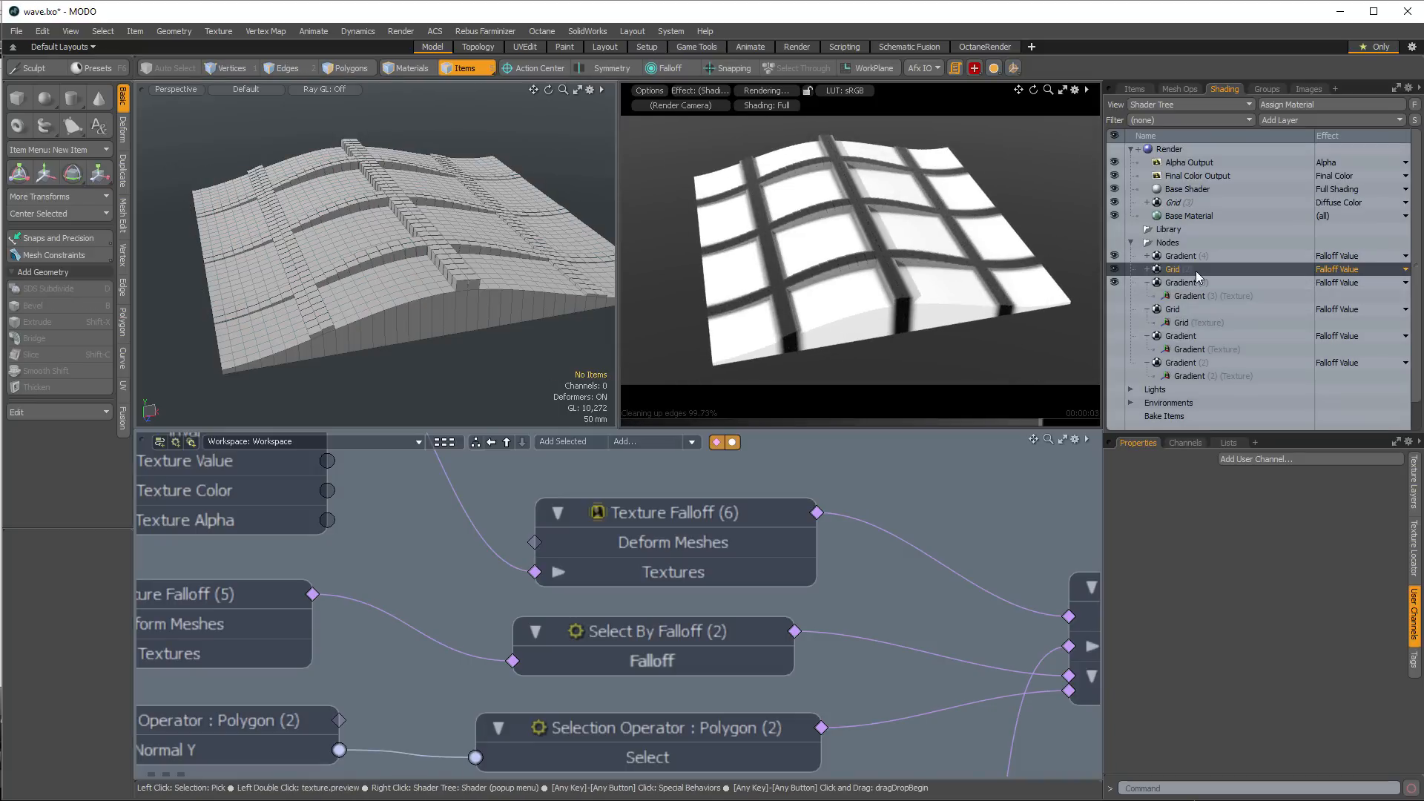
click(1415, 507)
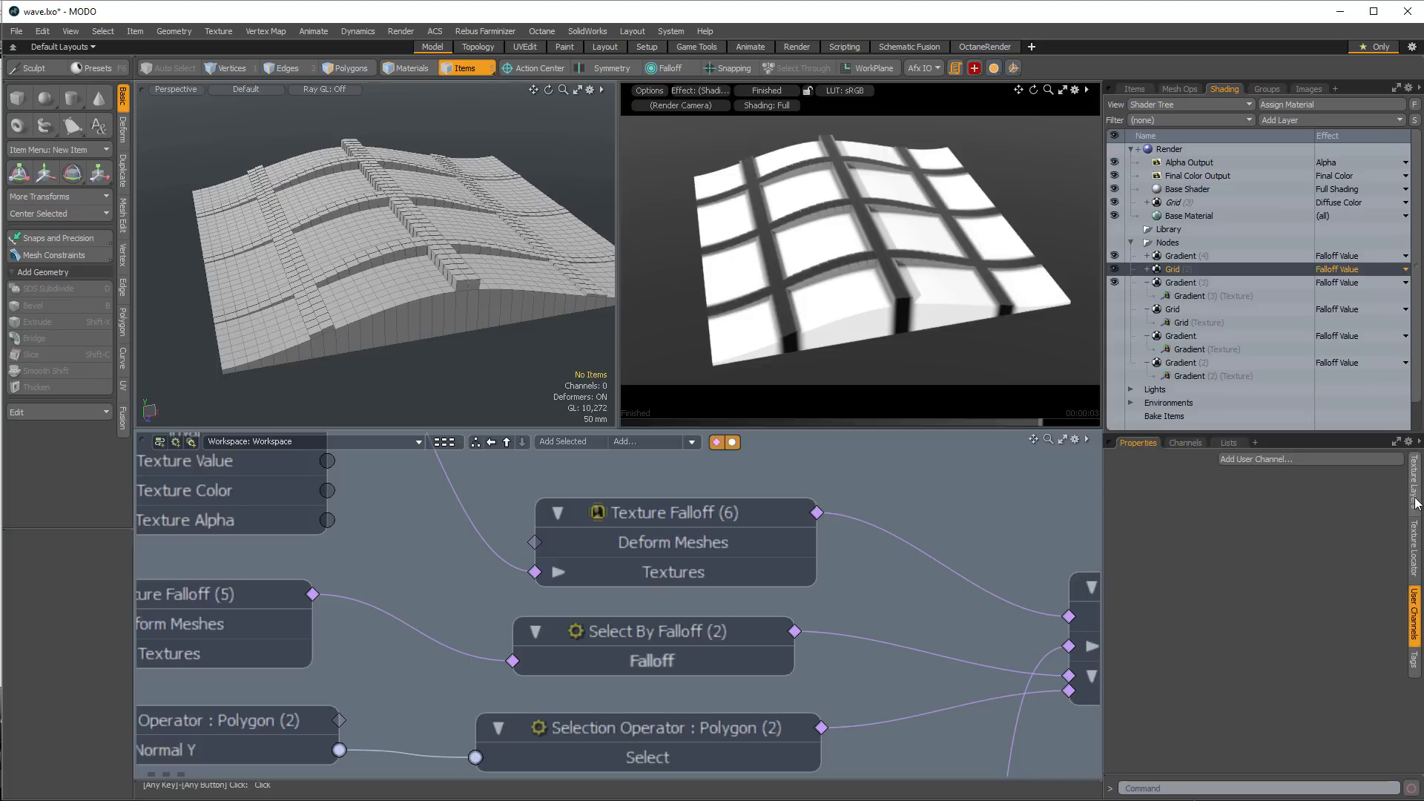
click(1415, 556)
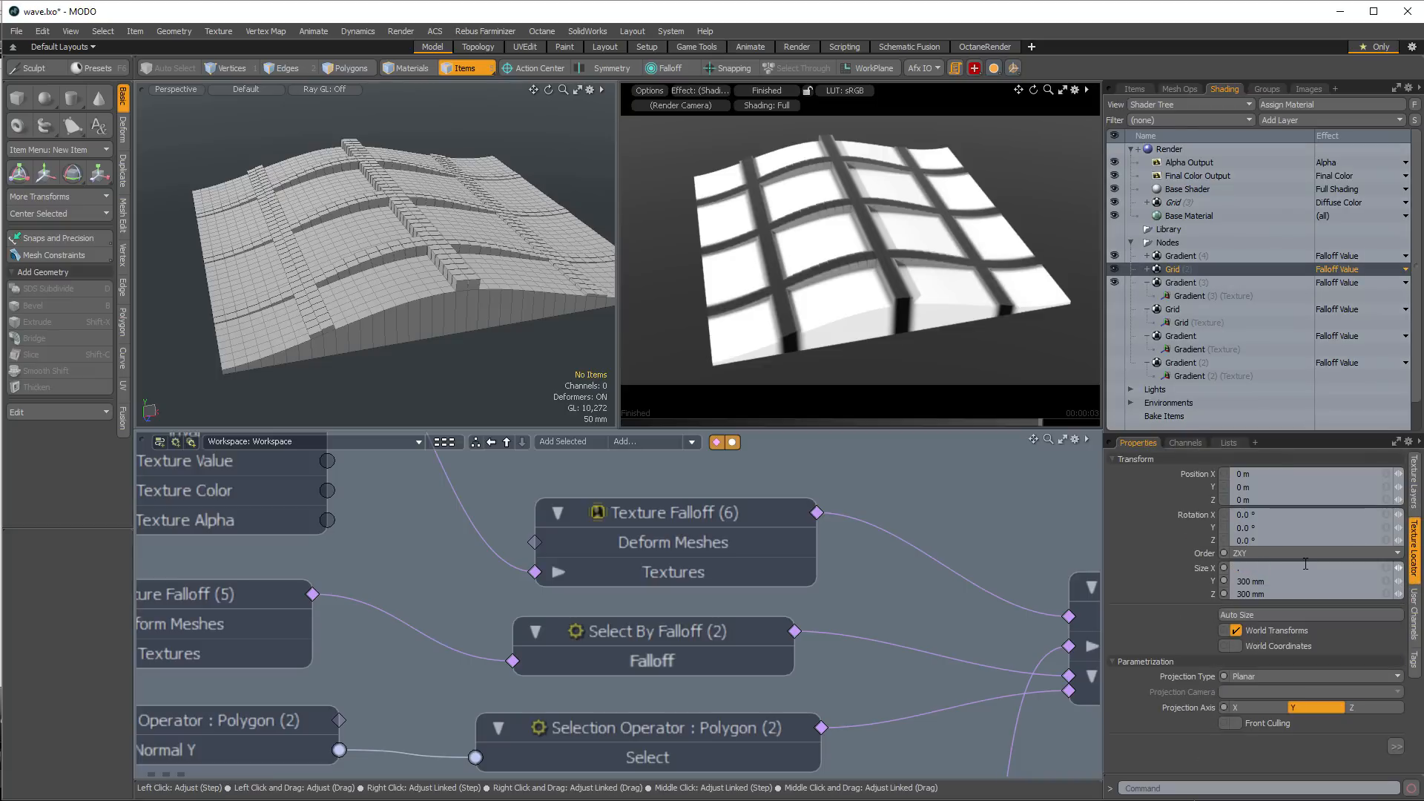
click(1305, 568)
text(.15)
key(Return)
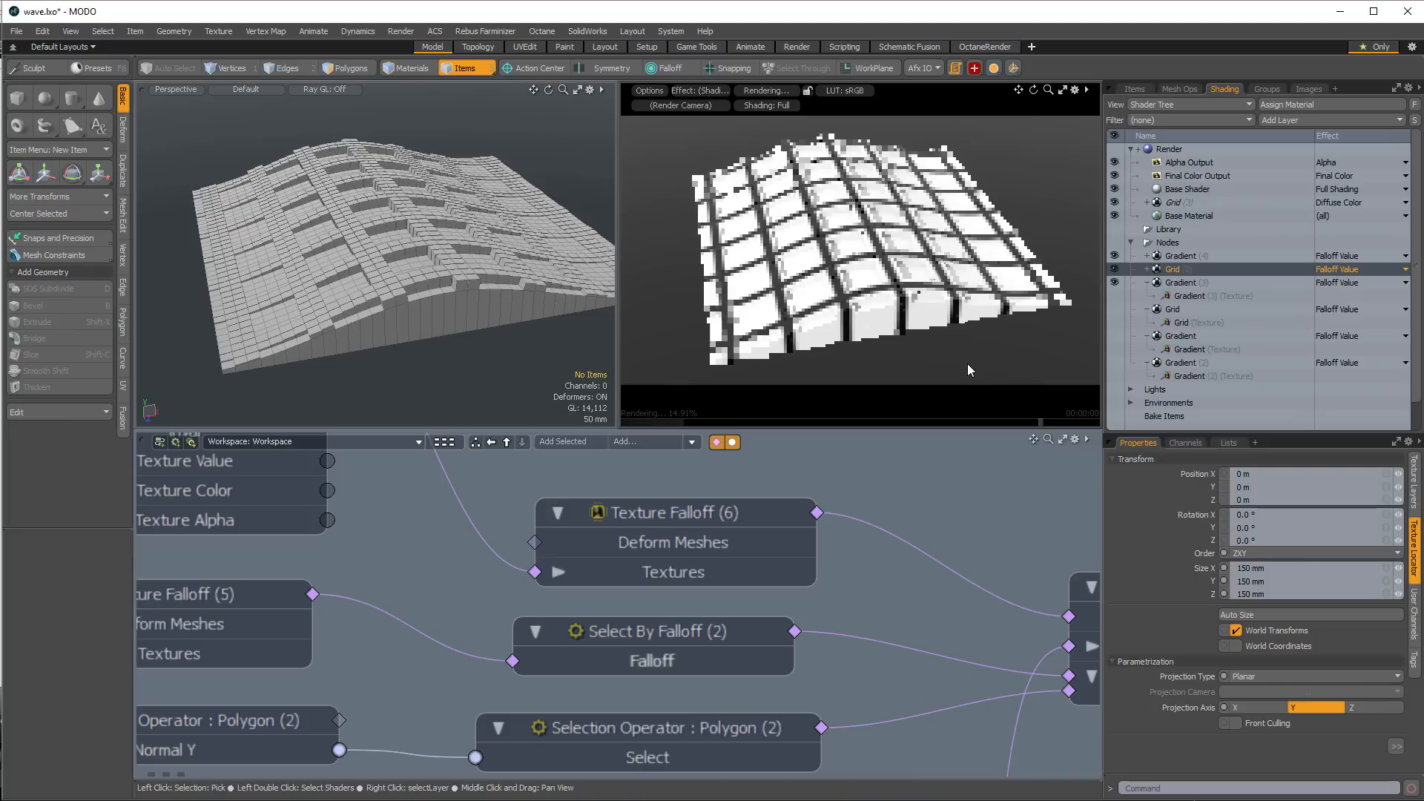